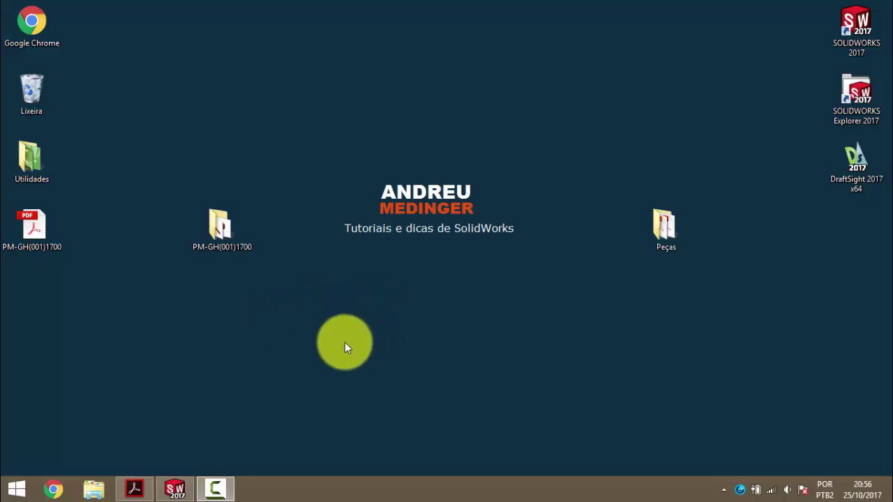
- Rearrange the taskbar programs and open the Peças folder of PM-GH drawing PDFs
drag(209, 490, 132, 490)
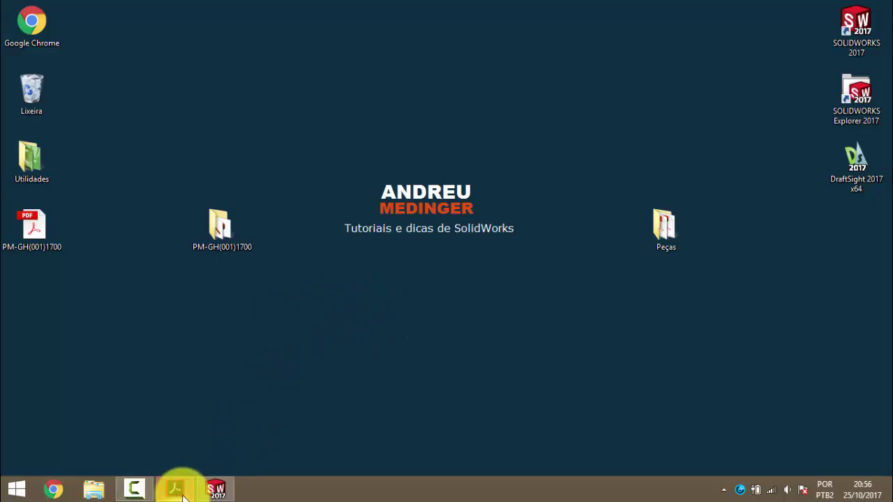
double_click(675, 228)
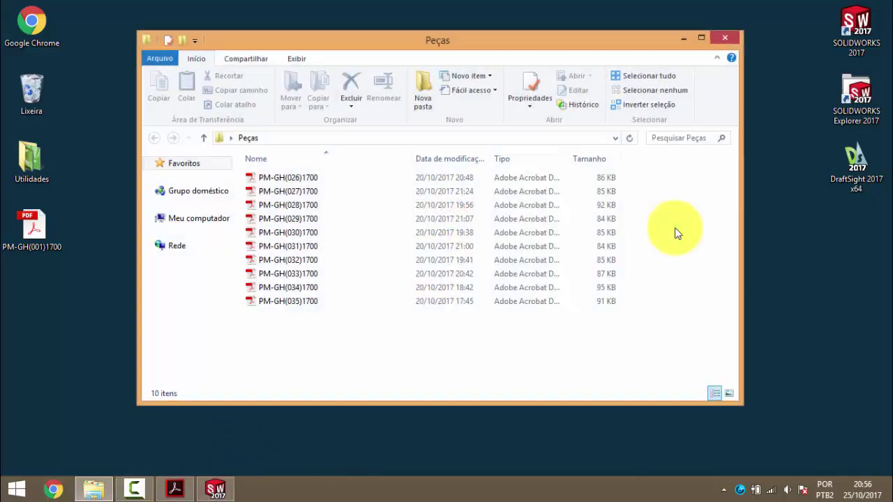
- Open PM-GH(026)1700.PDF without its side panel, and enlarge the PM-GH(001) crane drawing
double_click(287, 178)
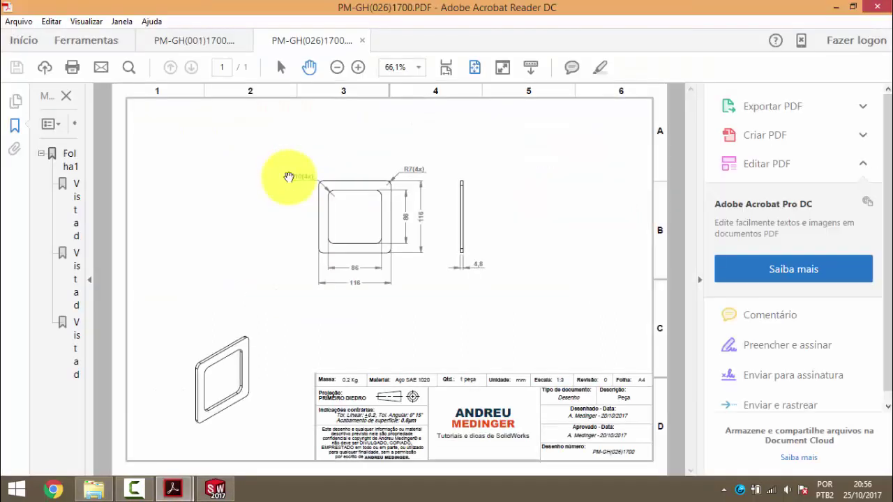
click(66, 95)
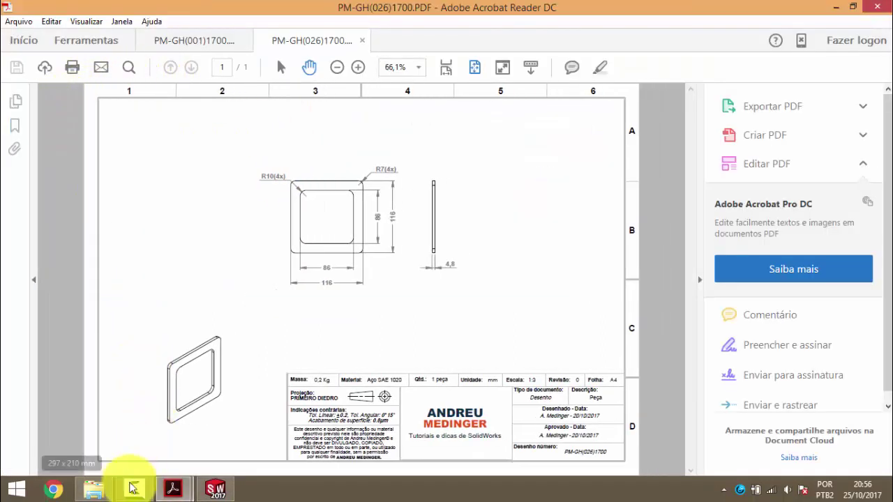
mouse_move(133, 489)
click(140, 453)
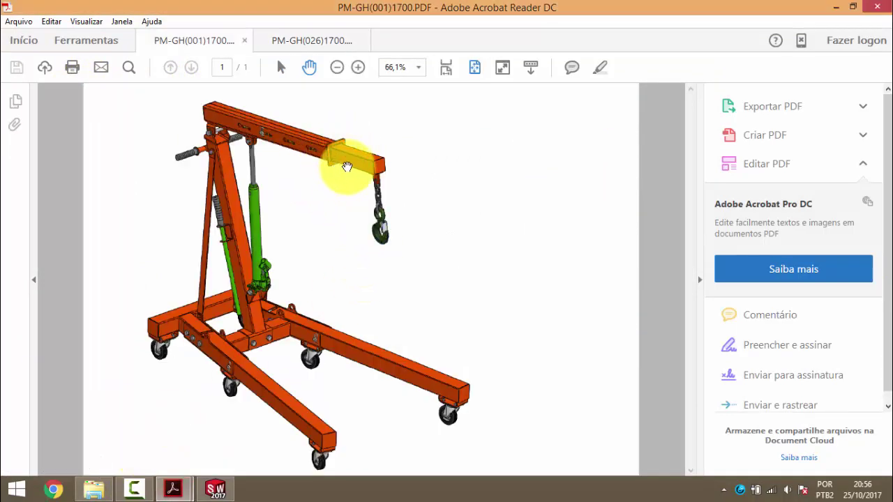
click(359, 69)
click(359, 70)
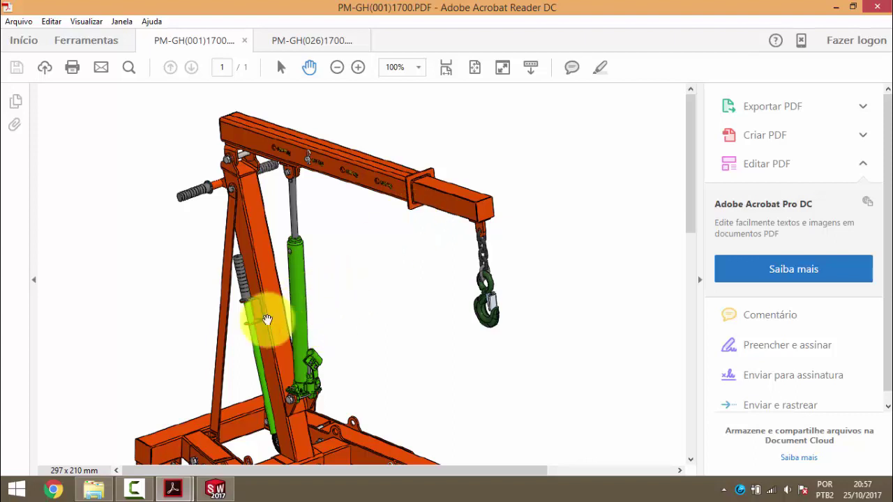
- Compare the PM-GH(026) plate drawing with the crane drawing, then bring SOLIDWORKS forward
click(200, 454)
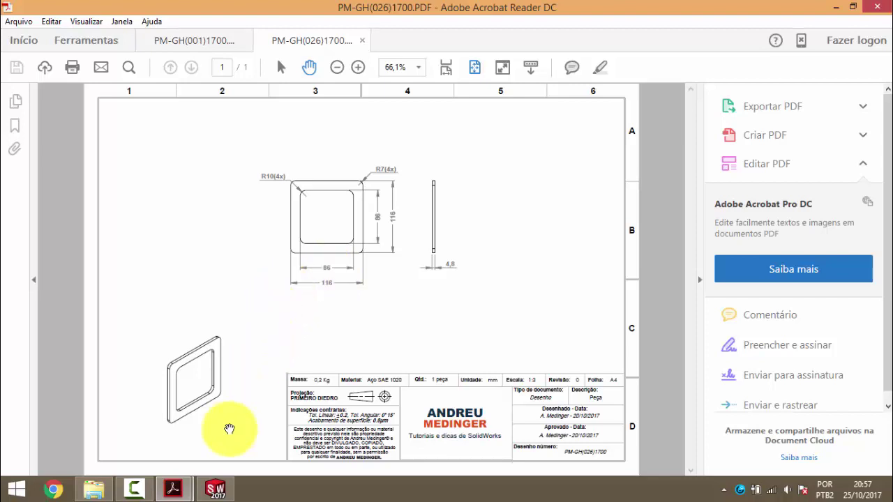
click(173, 488)
click(220, 405)
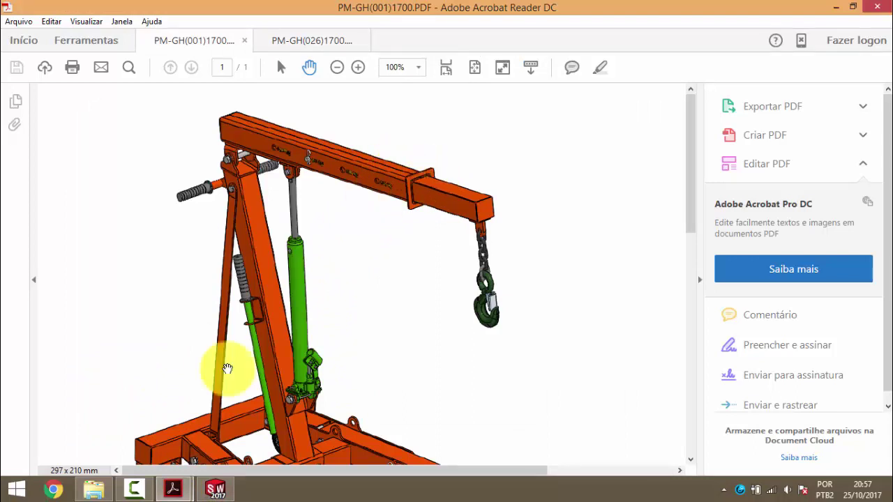
mouse_move(173, 489)
click(241, 426)
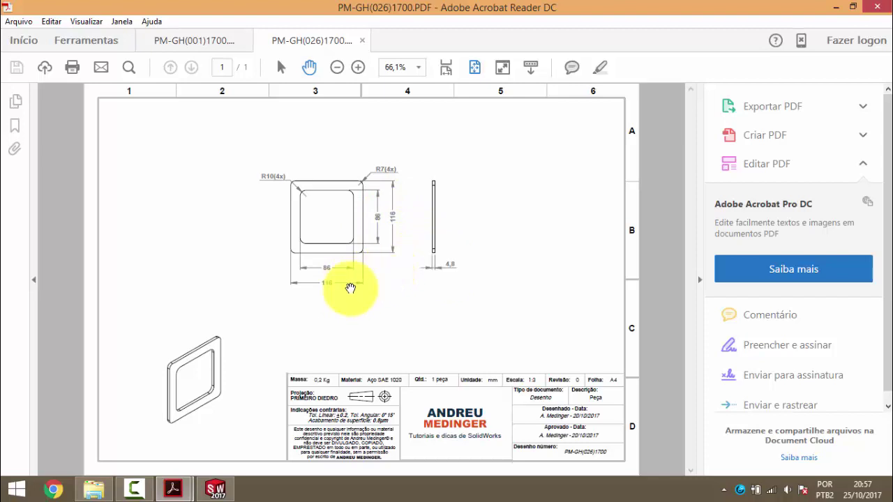
click(217, 487)
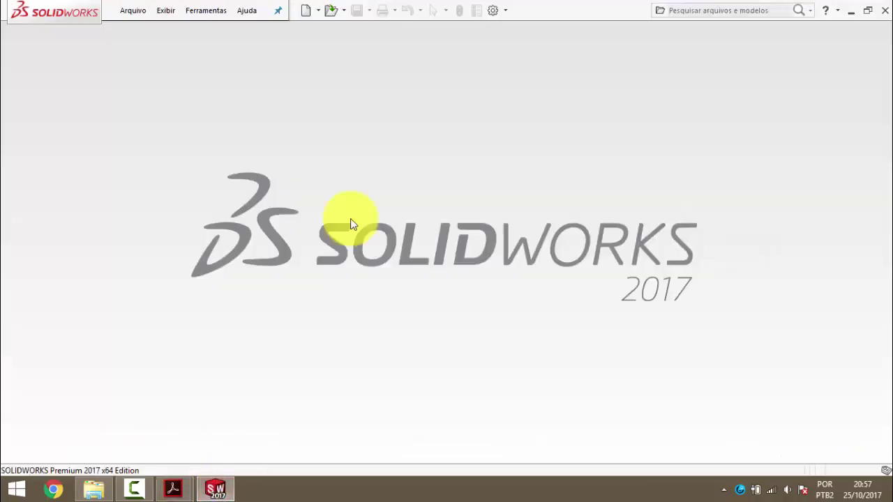
- Create a new blank part document (Peça)
click(306, 10)
click(216, 142)
double_click(215, 141)
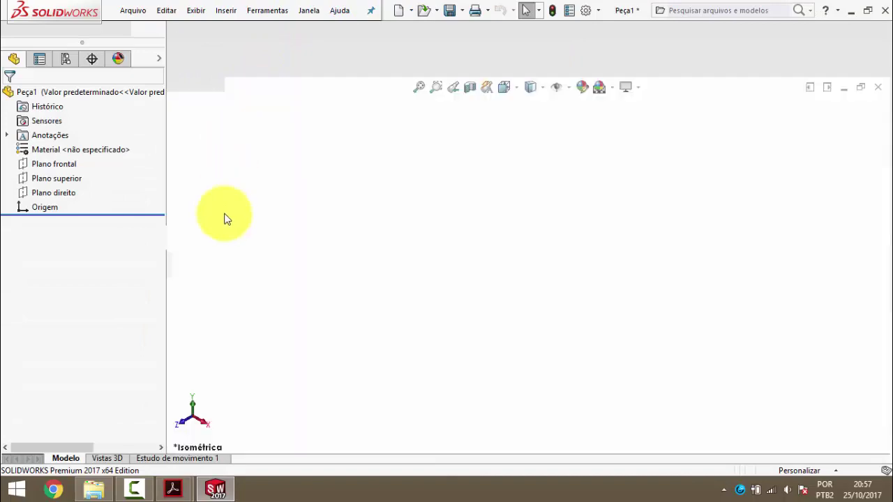
- Recheck the PM-GH(026) drawing, then start a sketch on Plano direito
click(148, 447)
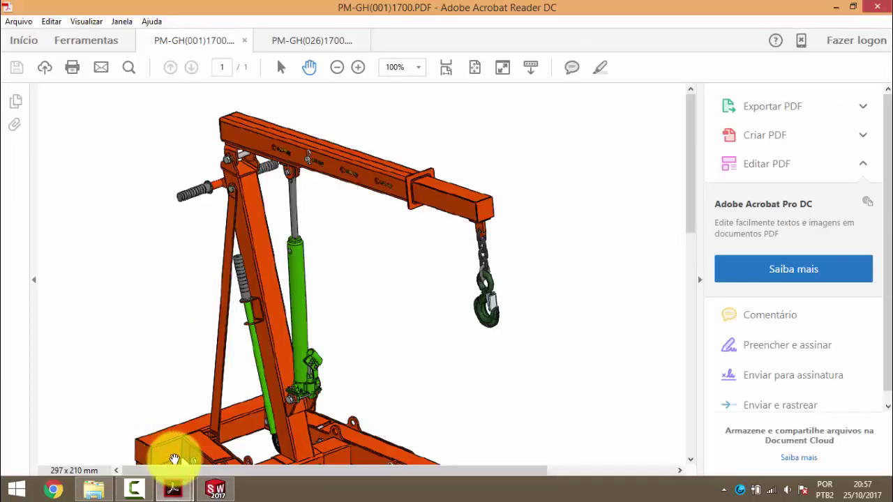
click(300, 42)
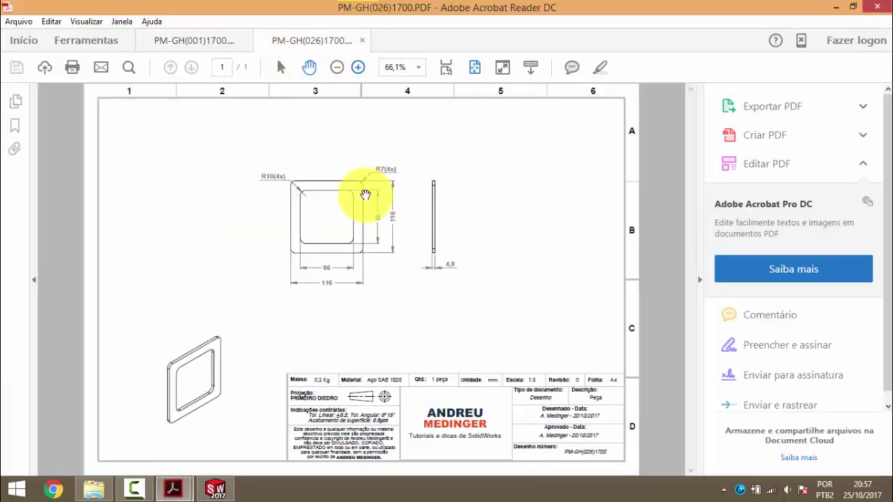
click(214, 495)
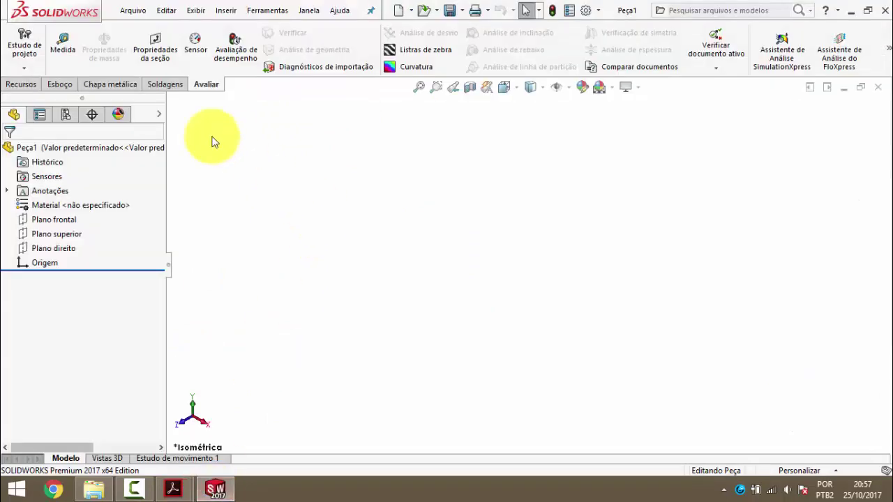
click(68, 248)
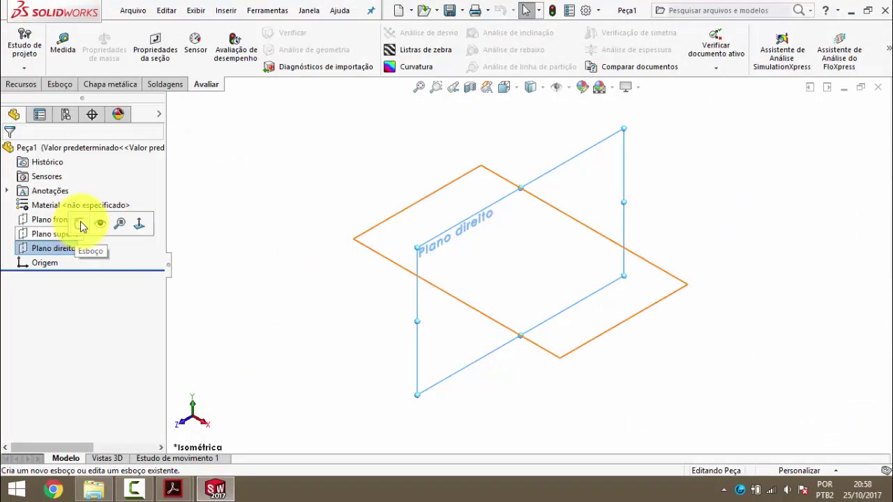
click(82, 224)
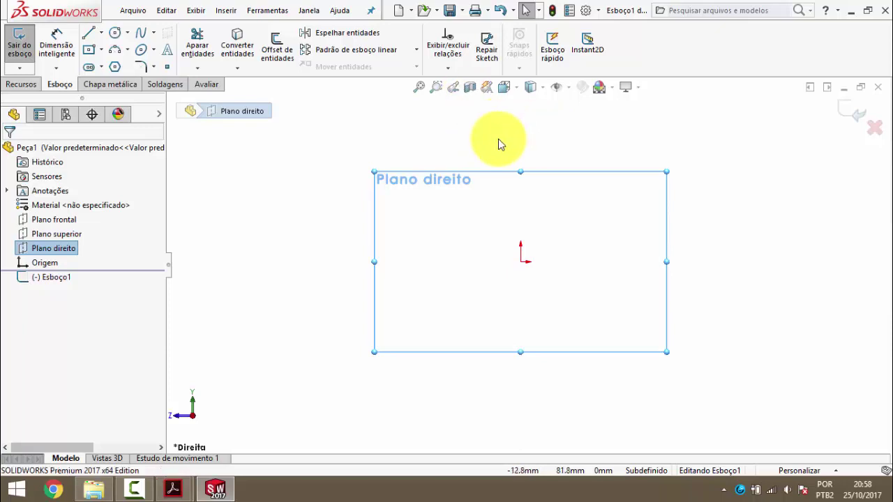
- Draw two origin-centred rectangles, a small inner one and a larger outer one
click(102, 49)
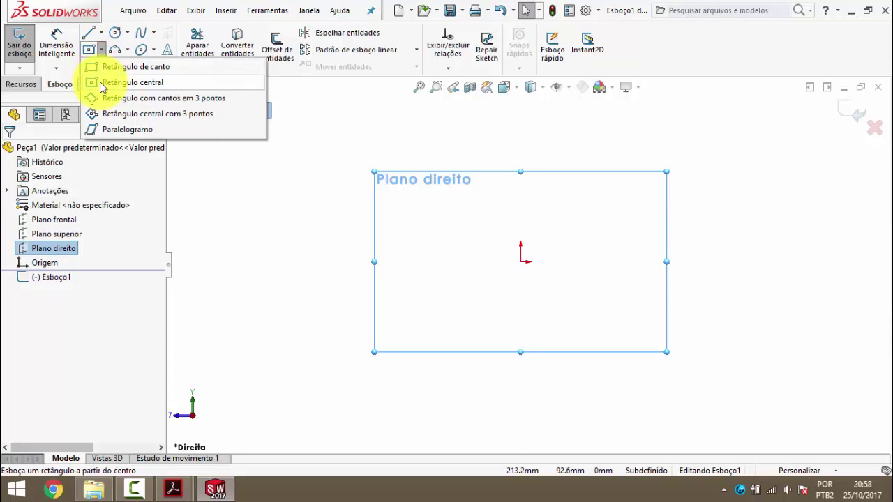
click(105, 82)
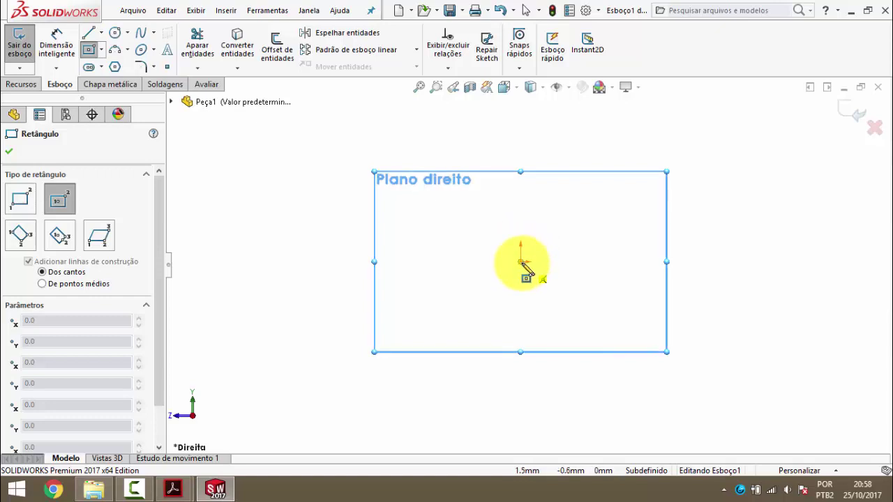
click(520, 263)
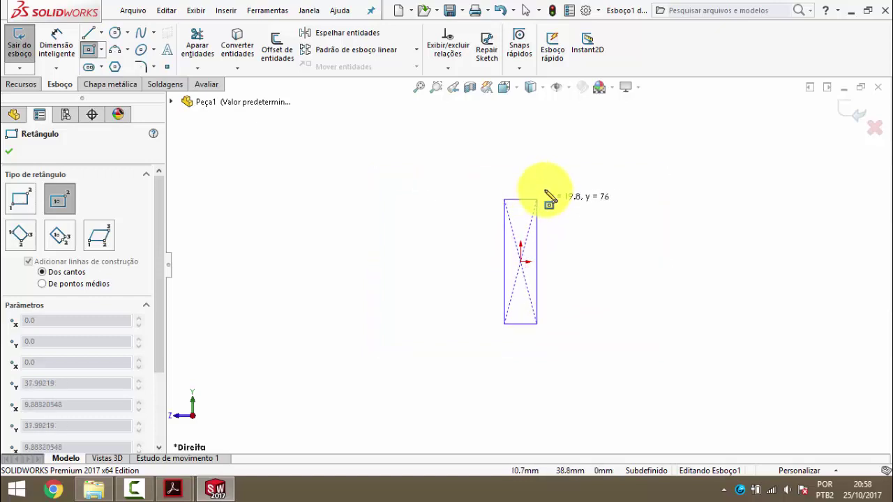
click(614, 186)
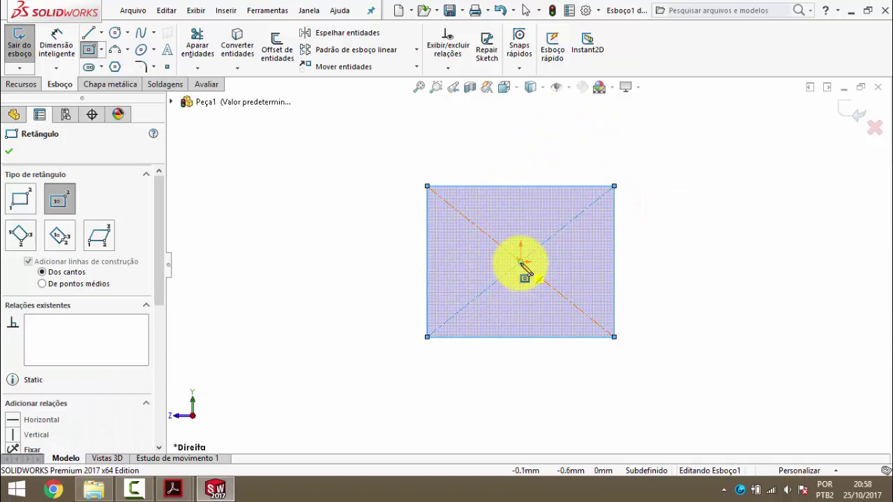
click(520, 262)
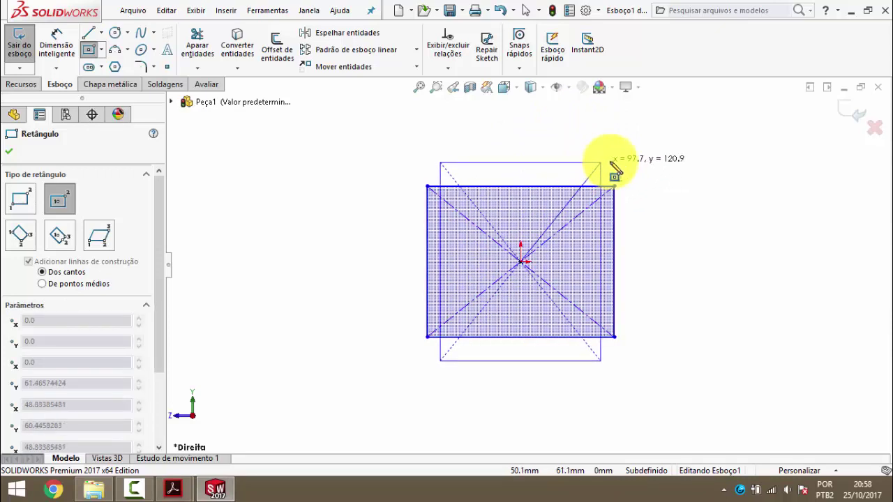
click(650, 157)
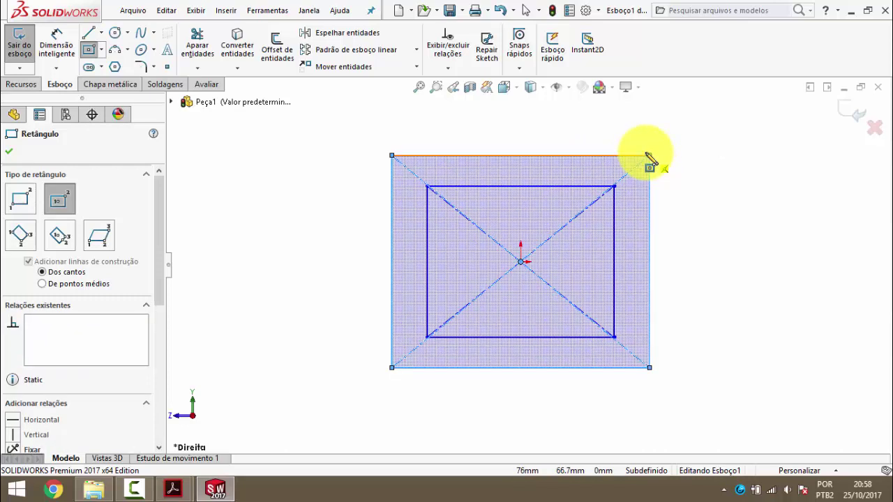
key(Escape)
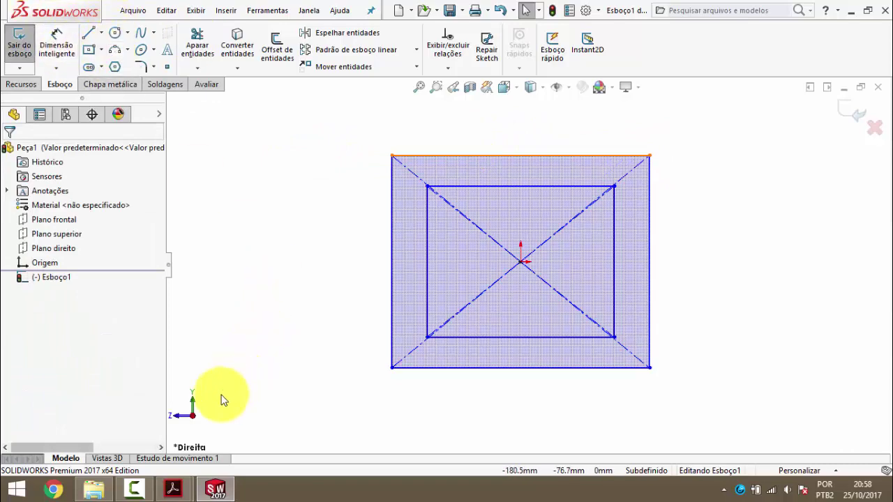
- Check the PM-GH(026) drawing and dimension the outer rectangle's width to 116 mm
click(241, 419)
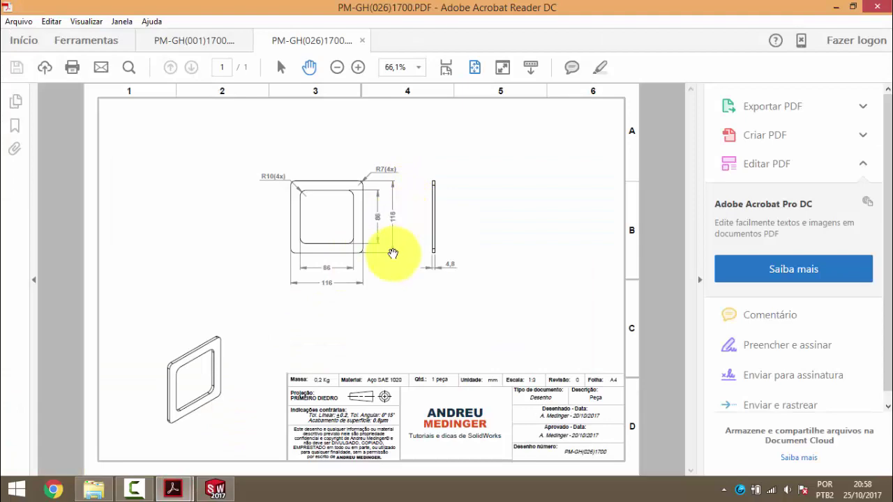
click(215, 488)
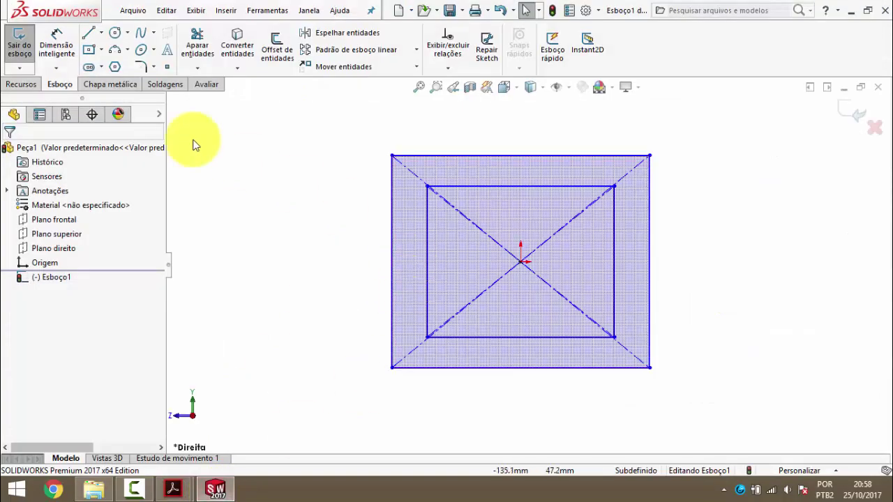
click(55, 46)
click(558, 370)
click(545, 406)
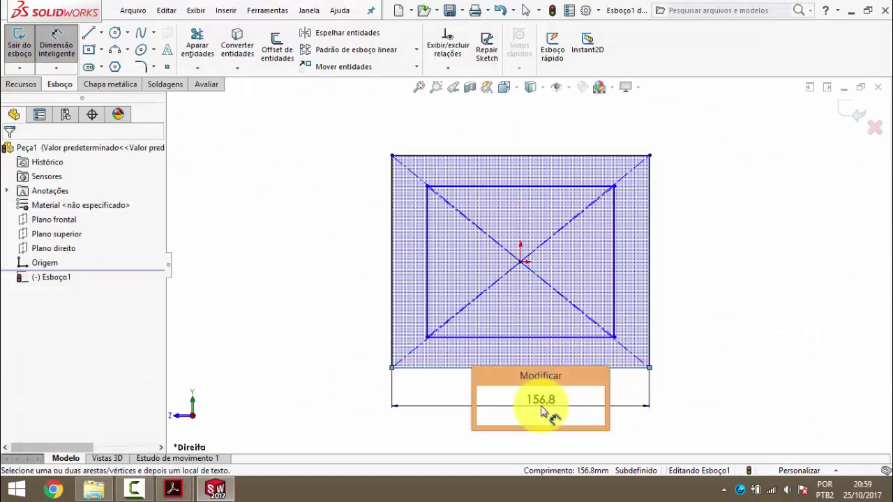
text(116)
key(Return)
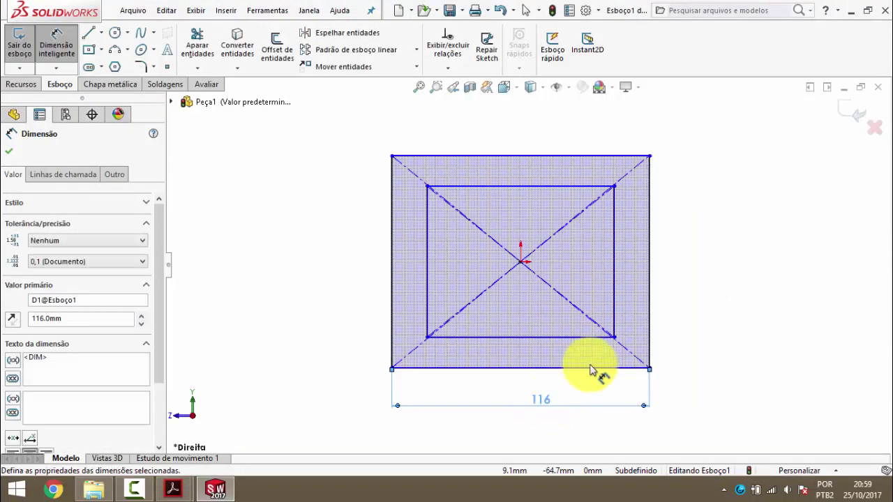
- Dimension the outer rectangle's right edge to a 116 mm height
click(649, 266)
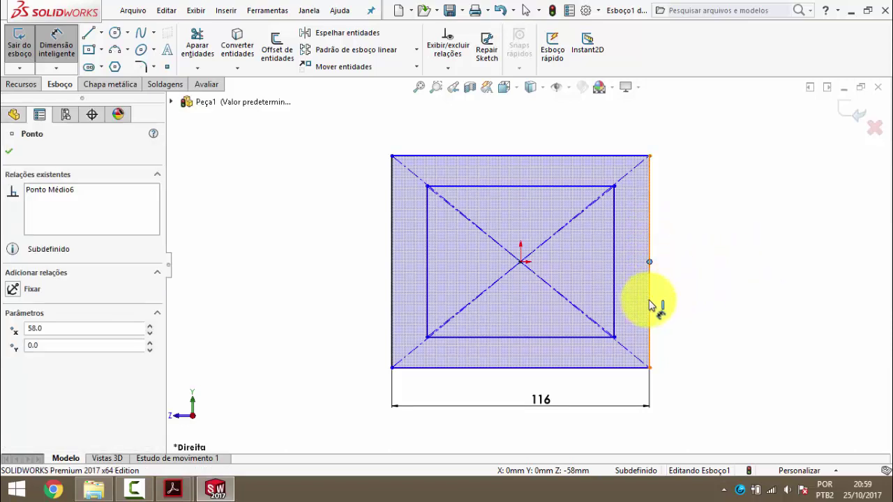
click(708, 300)
click(668, 288)
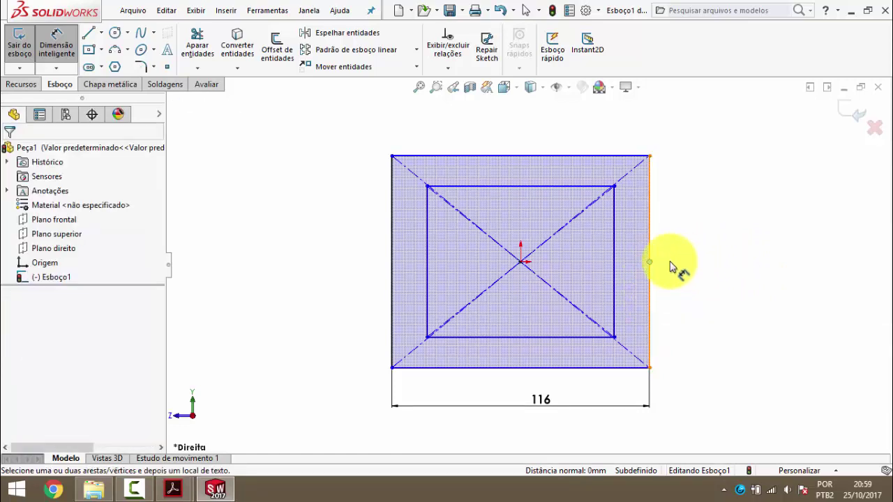
key(Escape)
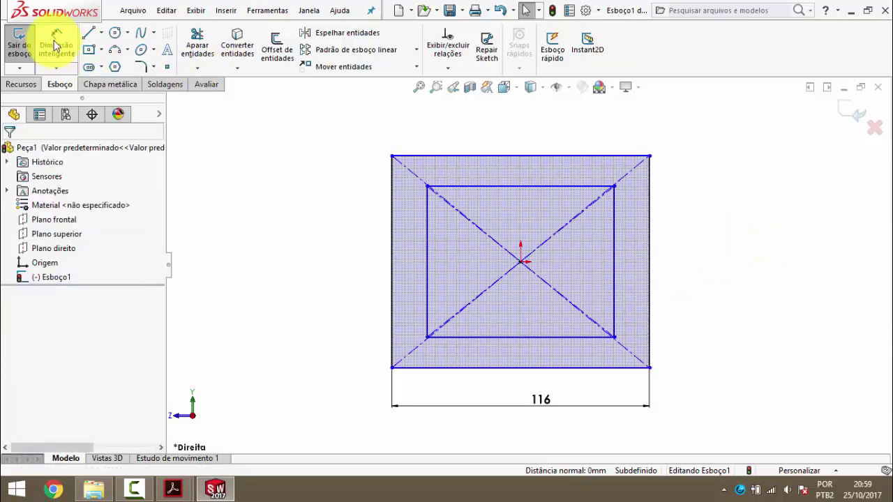
click(61, 49)
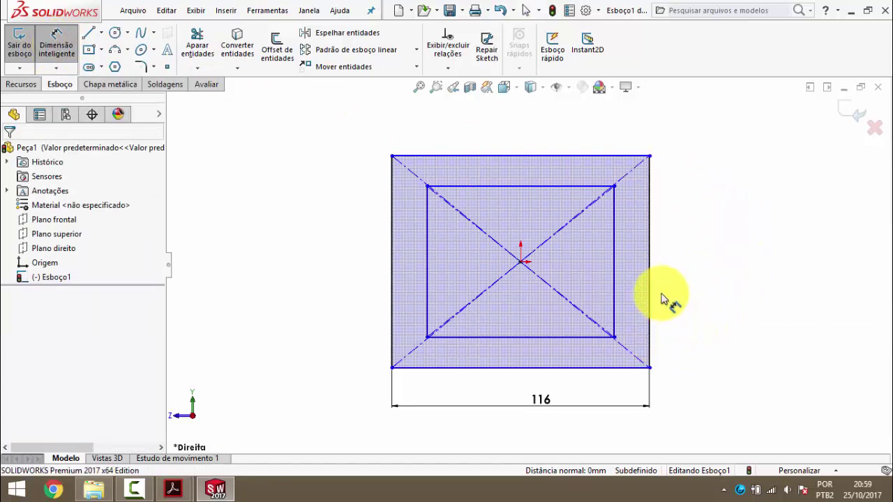
click(649, 317)
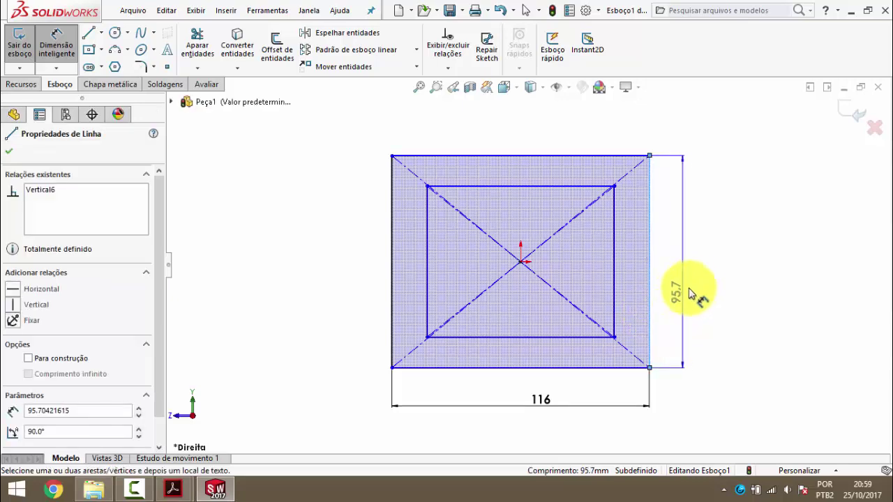
click(704, 276)
text(116)
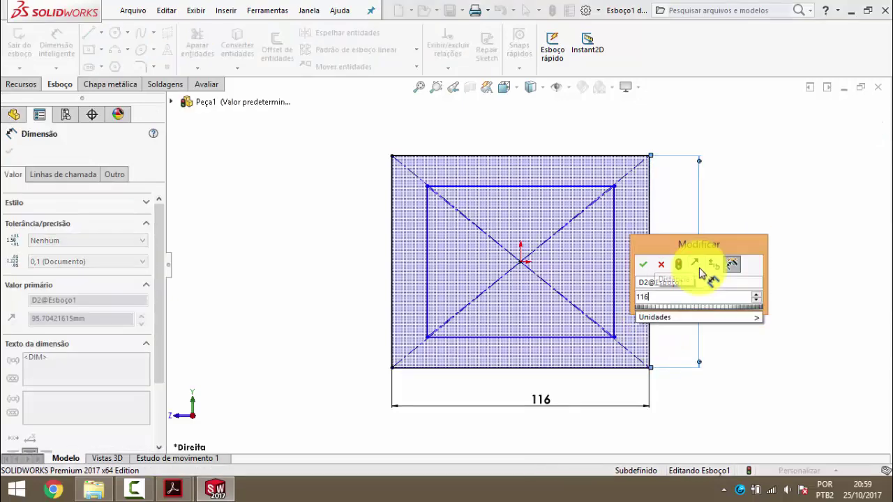
key(Return)
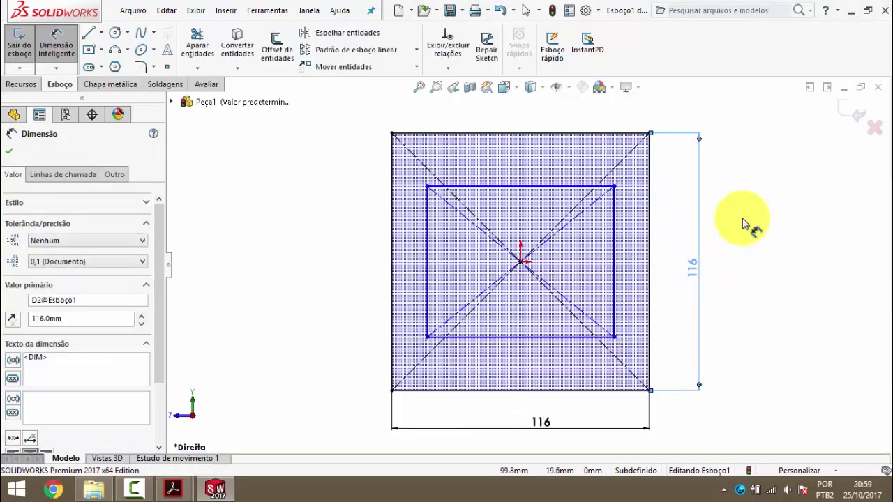
click(744, 216)
mouse_move(173, 488)
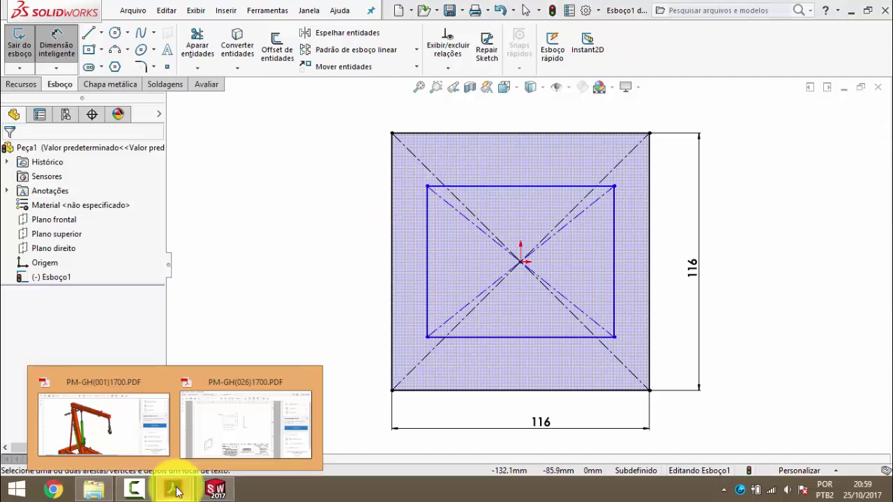
click(218, 422)
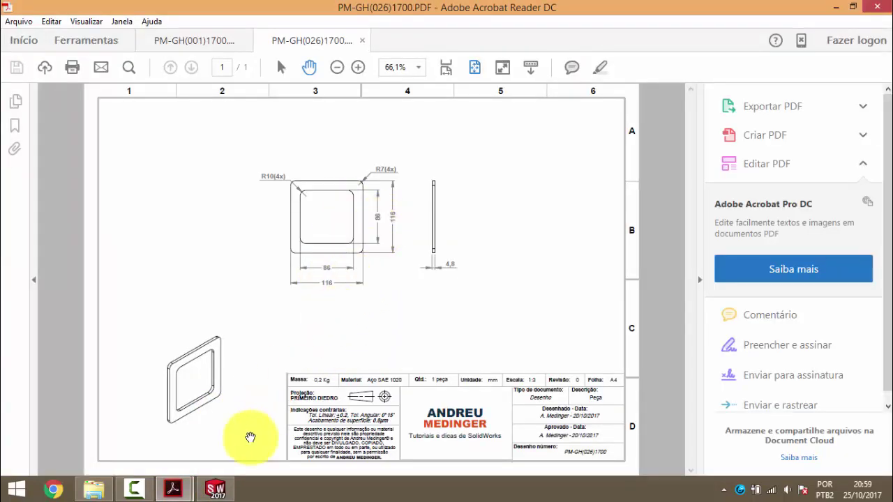
click(217, 490)
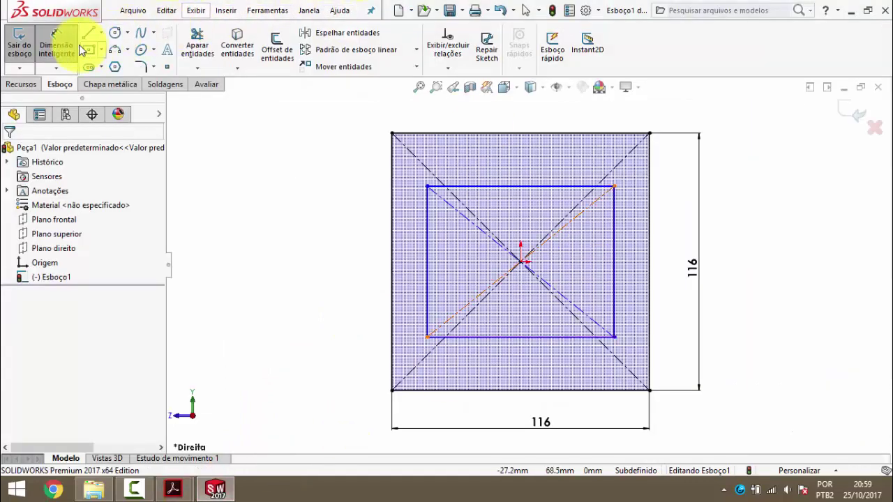
- Dimension the inner rectangle 86 mm tall and 86 mm wide, then view the PM-GH(026) PDF
click(429, 250)
click(328, 258)
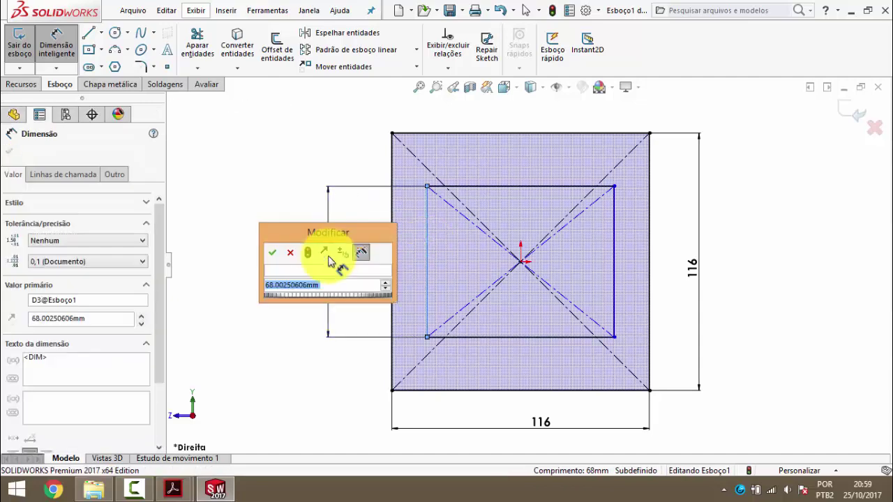
text(86)
key(Return)
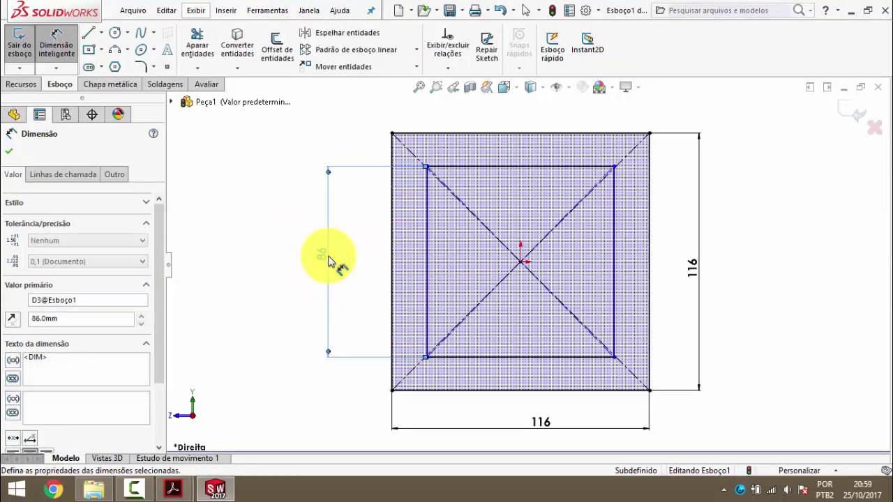
click(523, 168)
scroll(524, 207, up, 4)
click(524, 171)
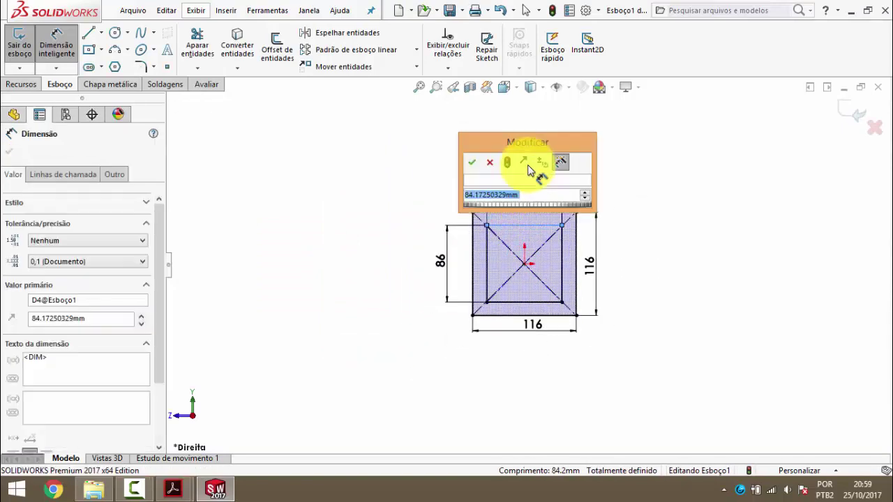
text(86)
key(Return)
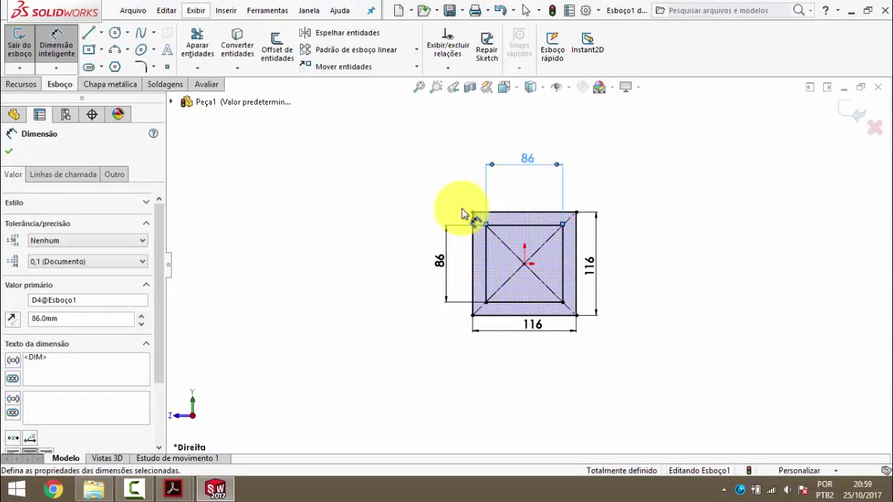
click(244, 419)
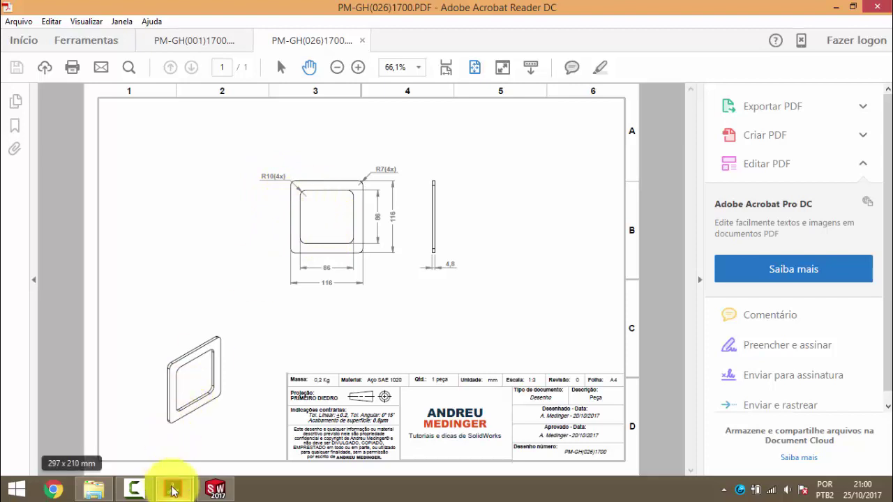
- Zoom into the PM-GH(001) crane drawing's boom end and hook, then return to SOLIDWORKS
mouse_move(172, 488)
click(148, 444)
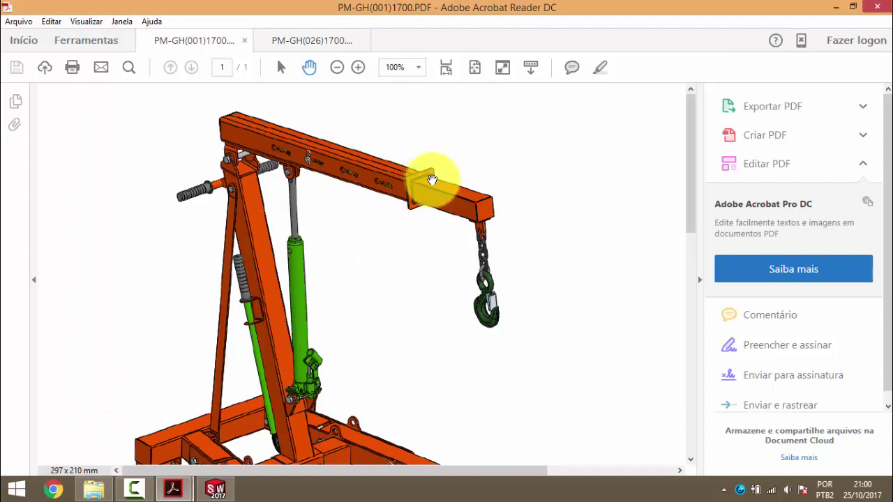
click(357, 67)
click(358, 67)
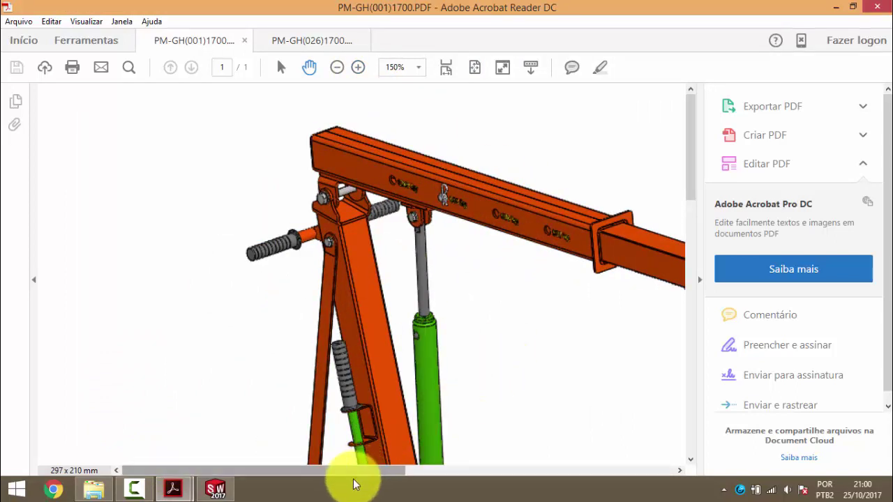
scroll(442, 442, right, 5)
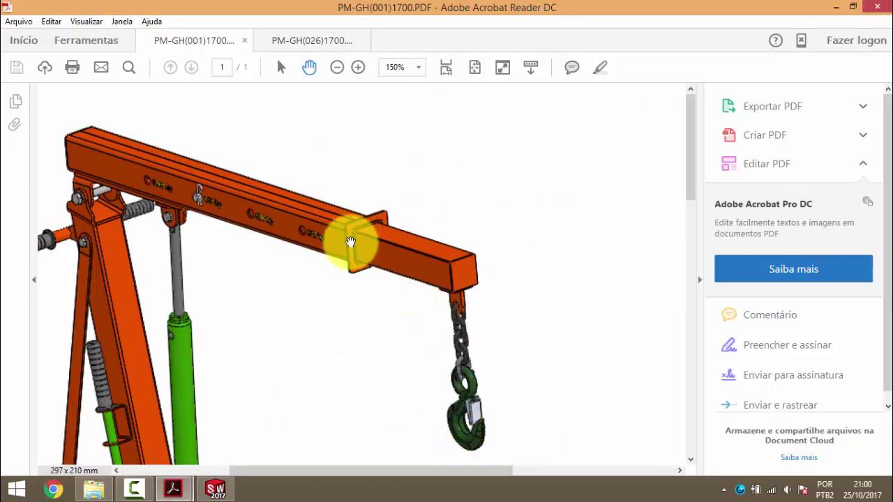
click(215, 489)
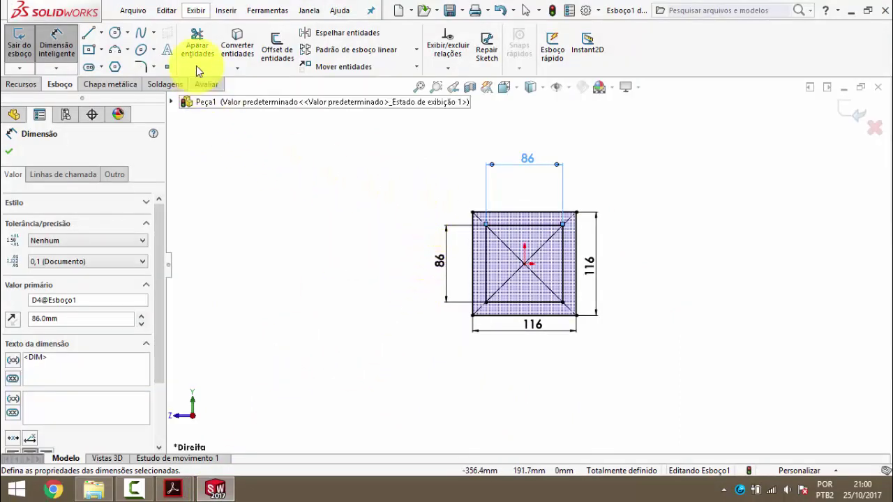
- Round all four corners of the inner 86 mm square with 10 mm sketch fillets
click(140, 67)
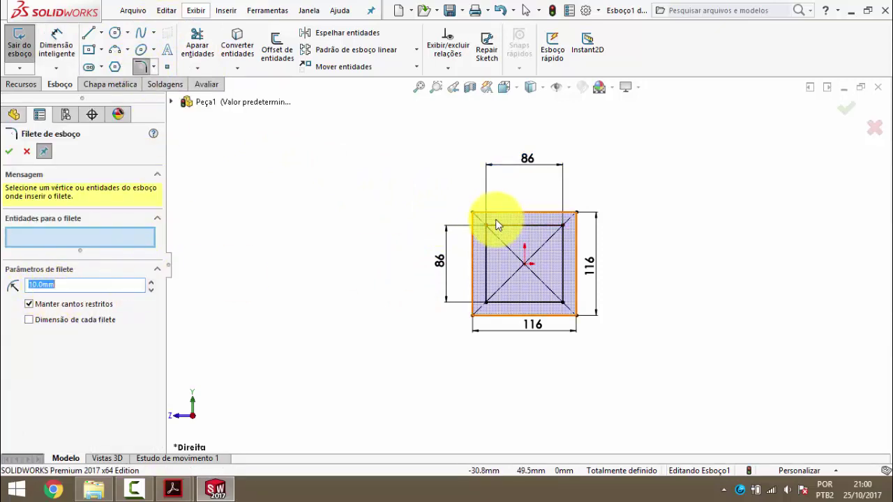
scroll(575, 264, down, 5)
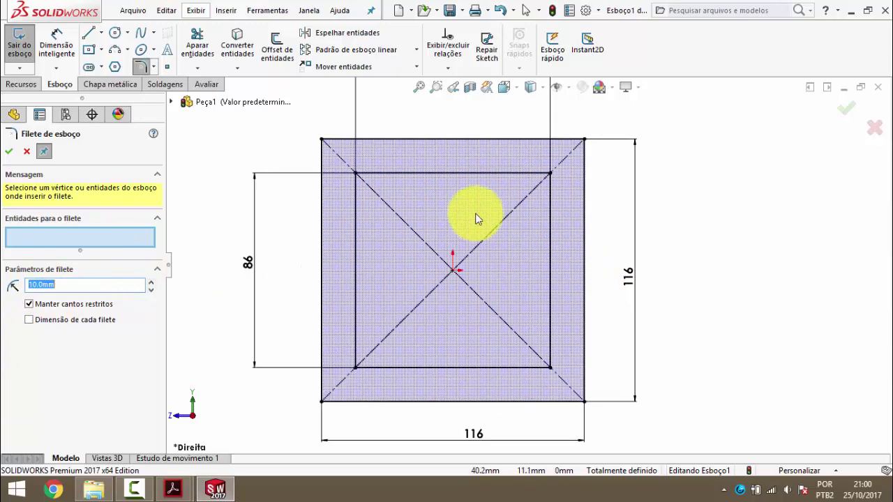
click(355, 173)
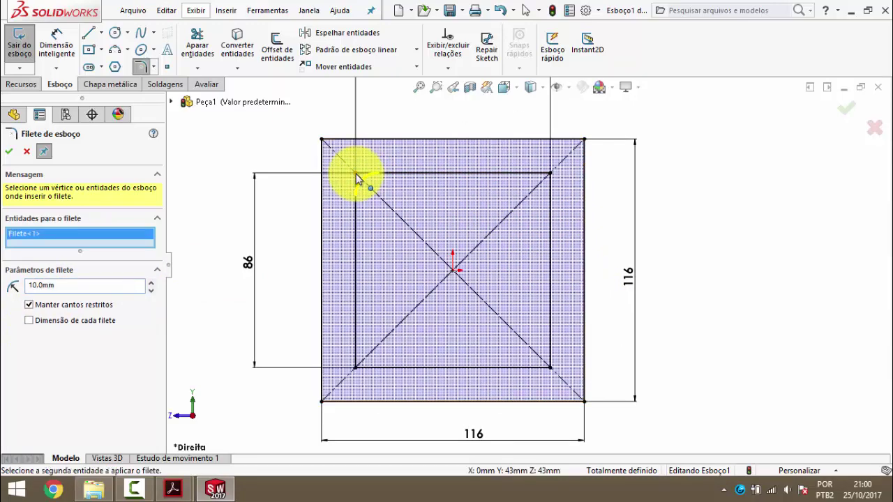
click(551, 174)
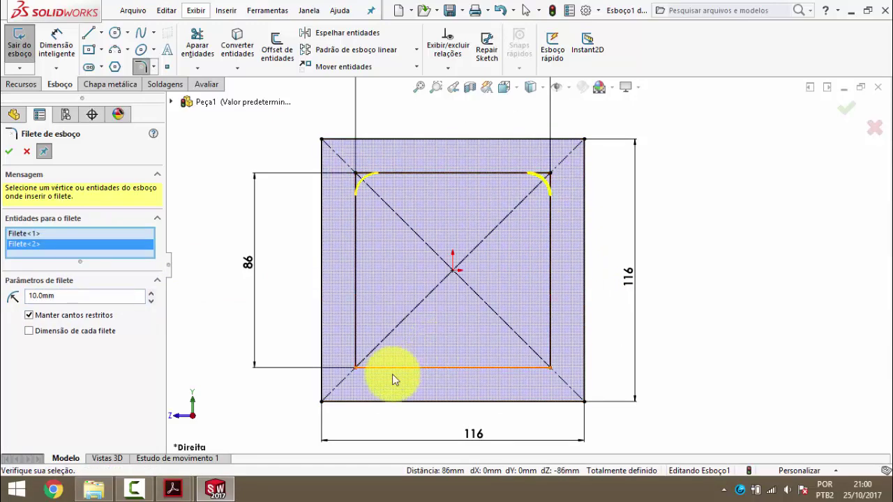
click(356, 367)
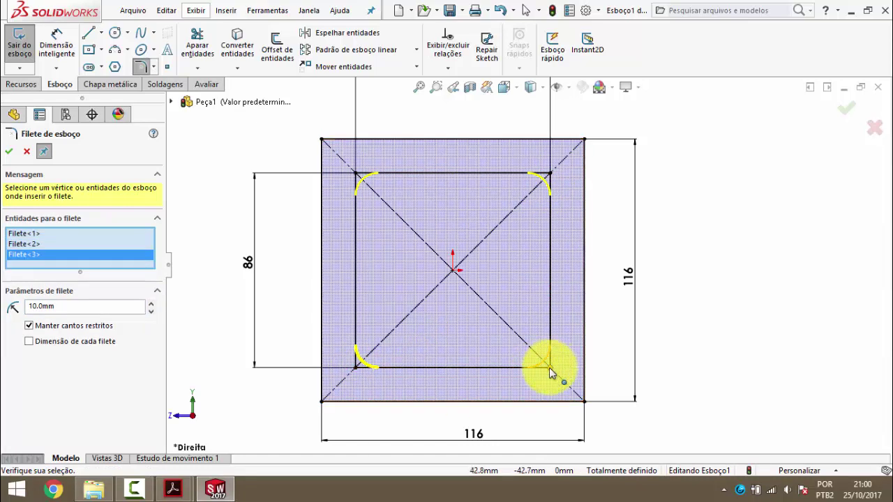
click(548, 367)
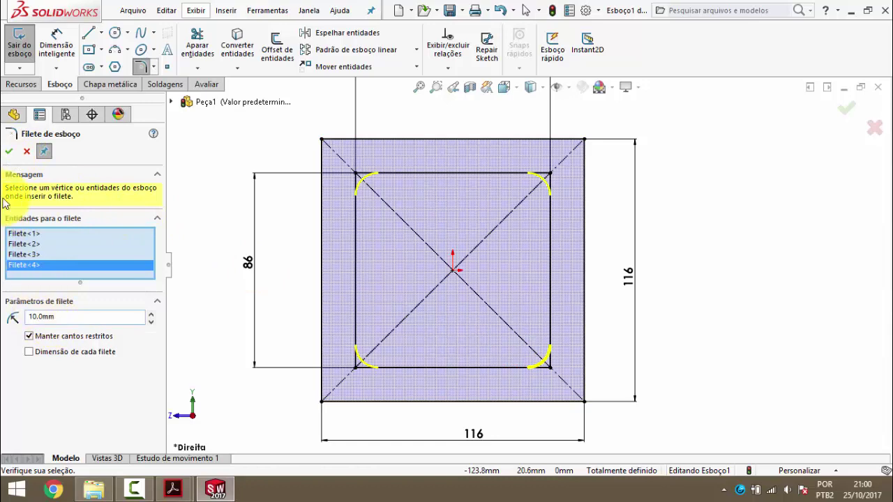
click(9, 153)
click(10, 153)
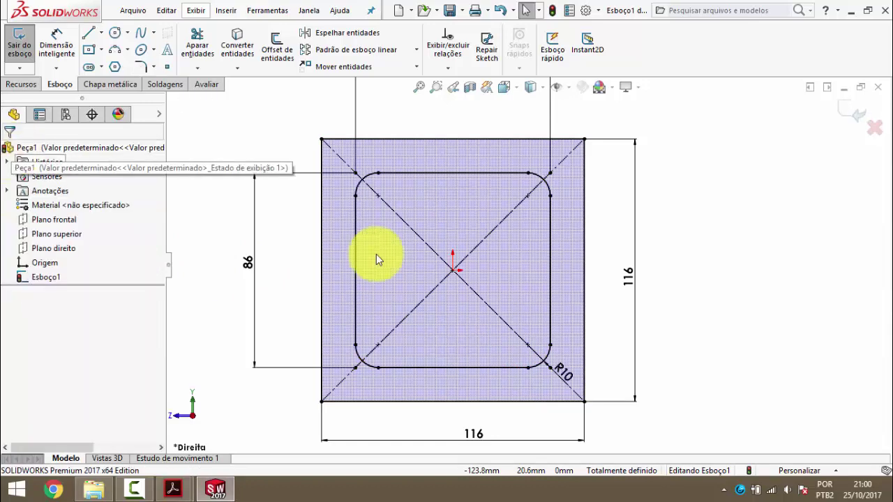
scroll(542, 277, up, 2)
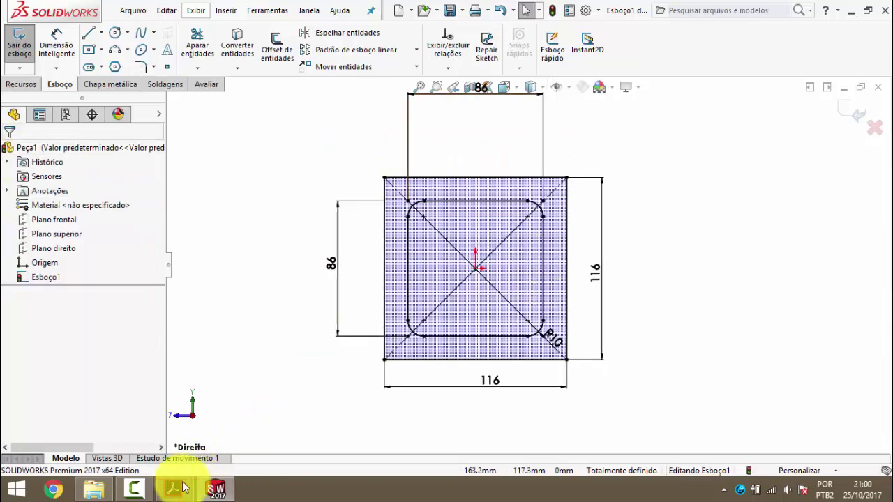
- After rechecking the PDF, fillet the outer square's four corners with 7 mm radius
mouse_move(173, 489)
click(244, 418)
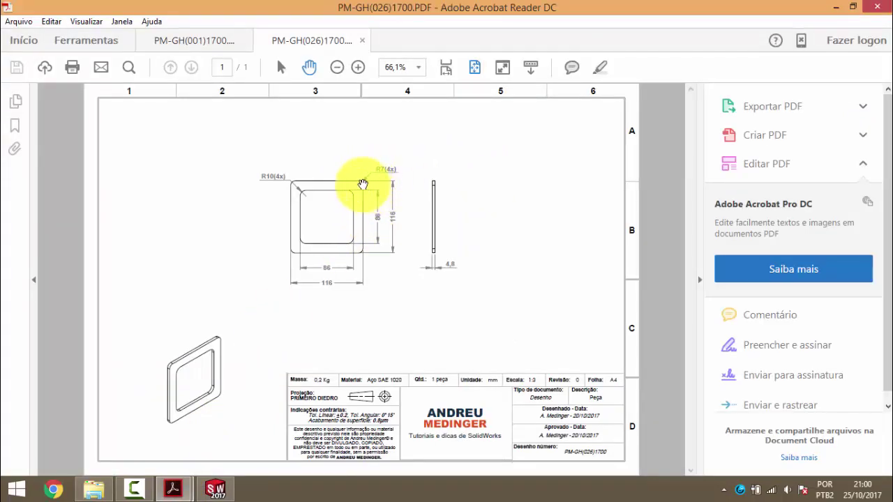
click(216, 488)
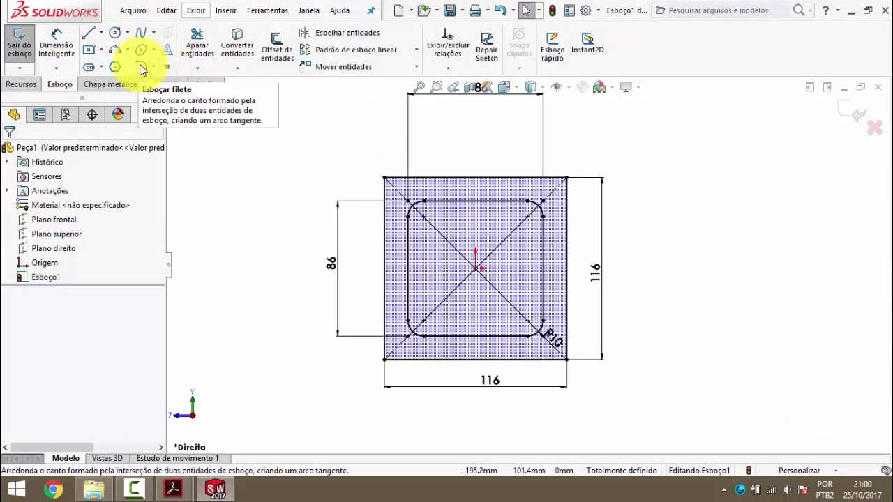
click(142, 69)
text(7)
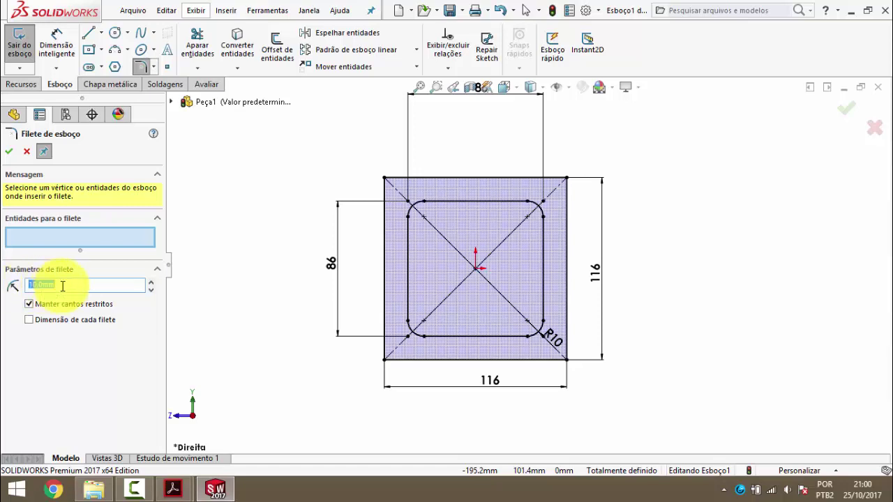
click(40, 238)
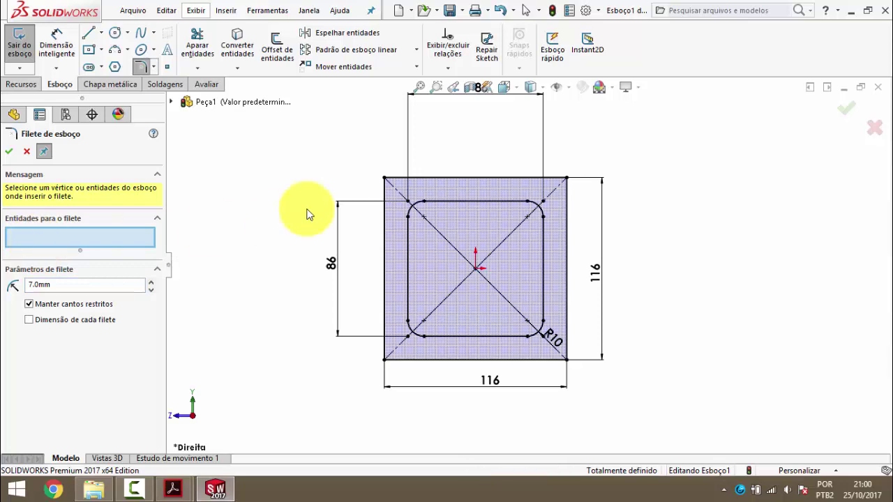
click(386, 181)
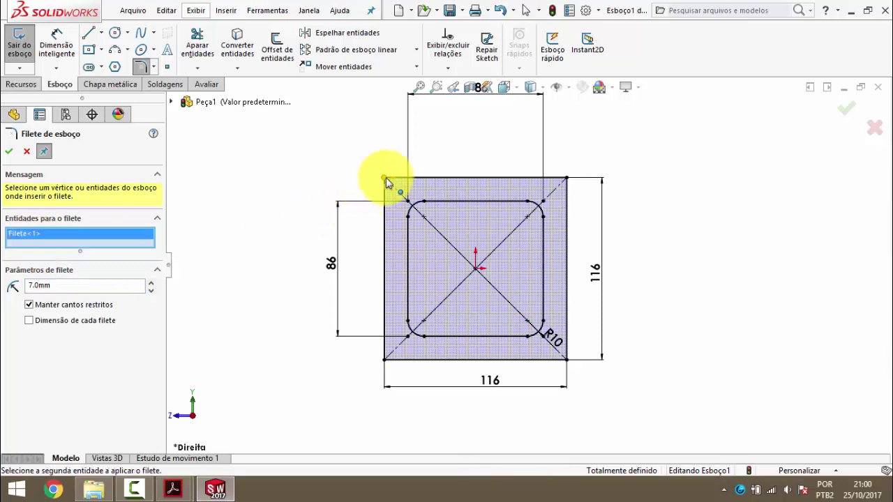
click(566, 182)
click(567, 360)
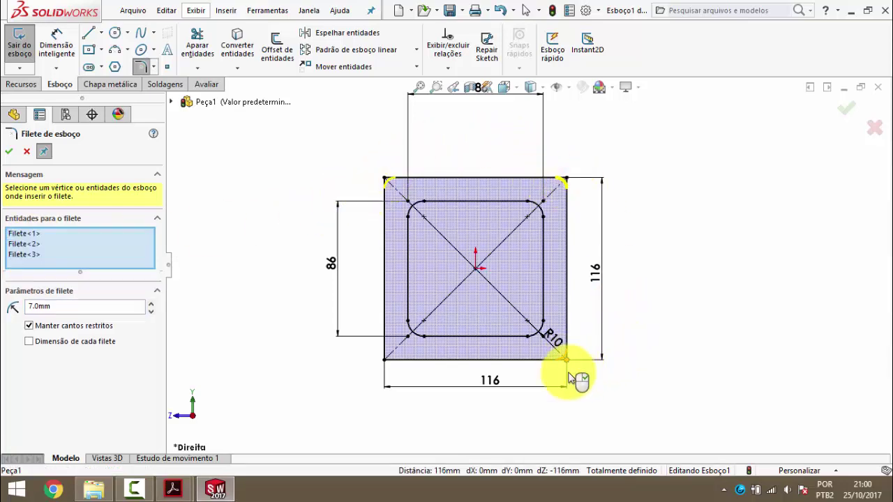
click(386, 360)
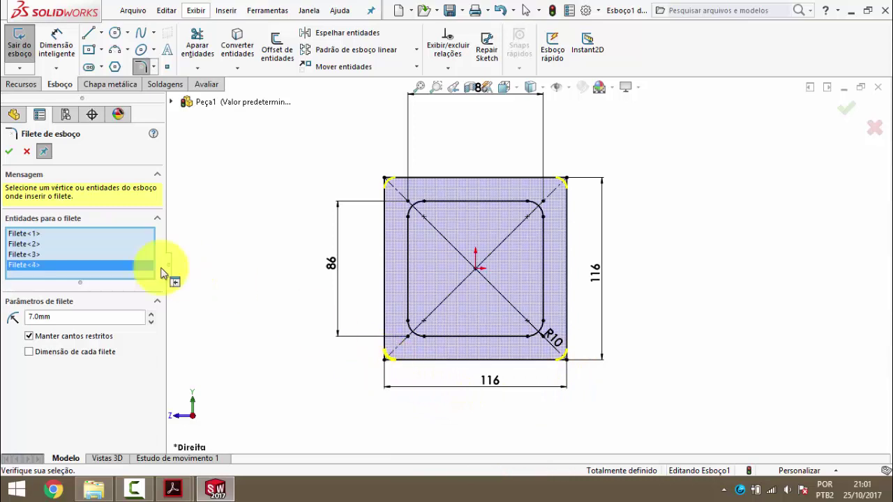
- Apply the R7 fillets and move the top 86 dimension down beside the sketch
click(9, 155)
click(10, 155)
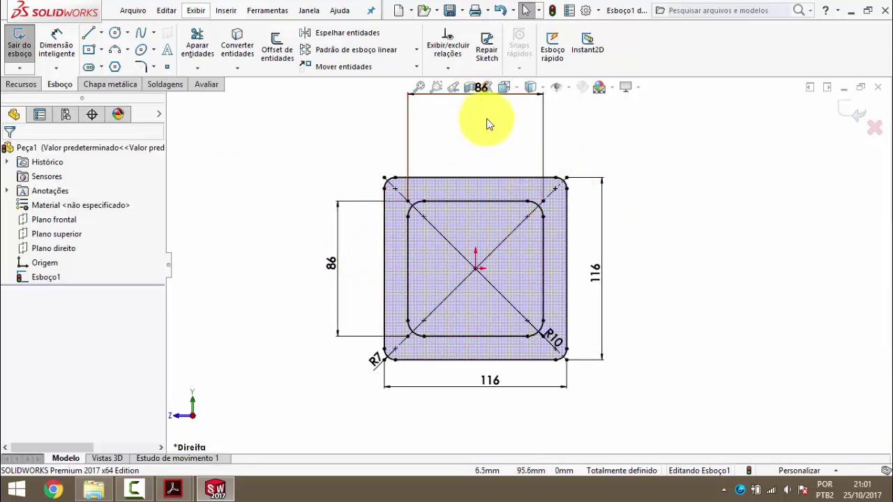
drag(481, 89, 488, 132)
scroll(537, 272, up, 1)
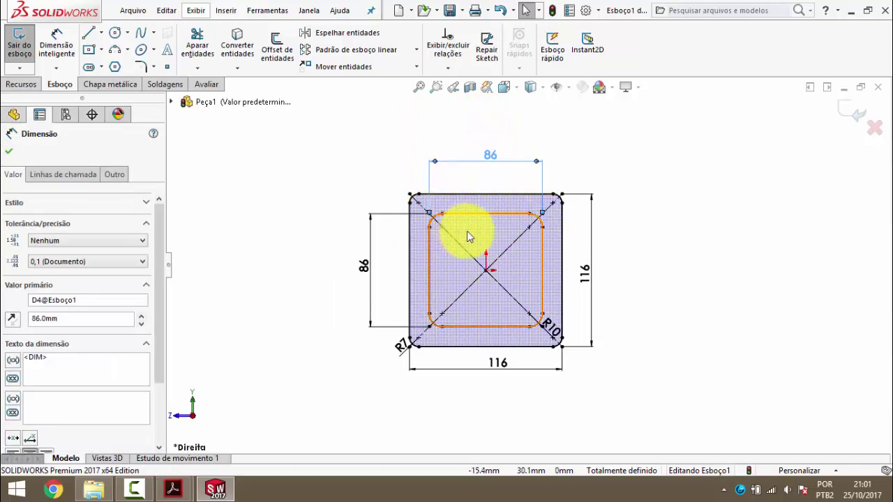
- Turn the filleted sketch into sheet-metal base flange Flange-base1, 3/16 thick
click(216, 489)
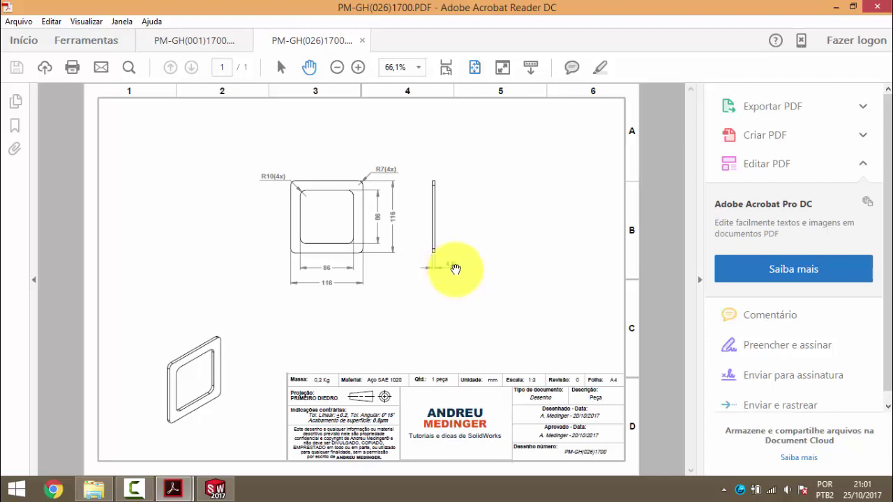
click(216, 488)
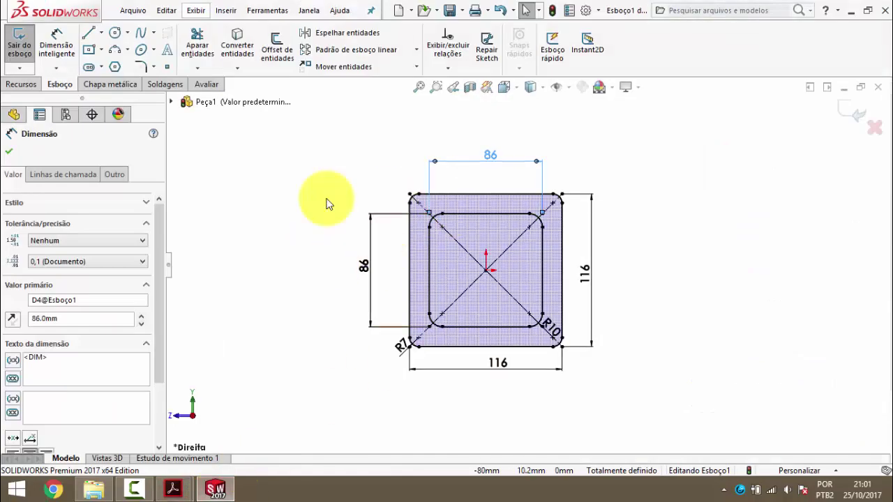
click(110, 85)
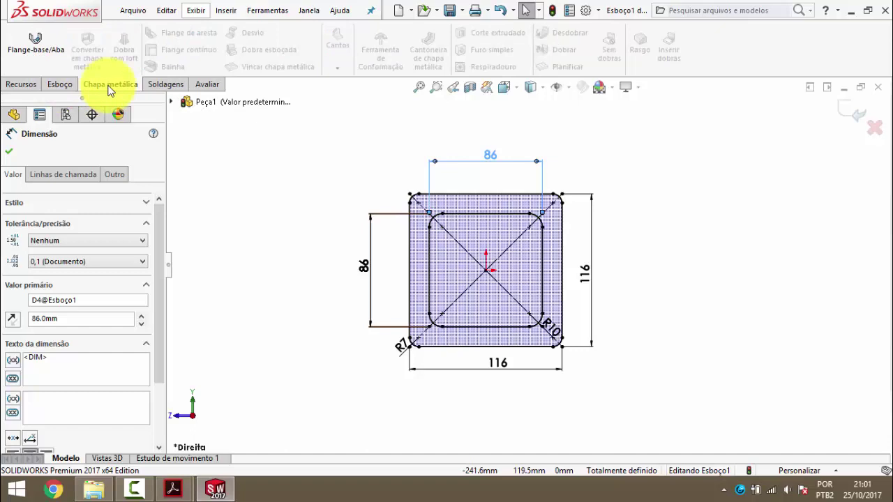
click(44, 54)
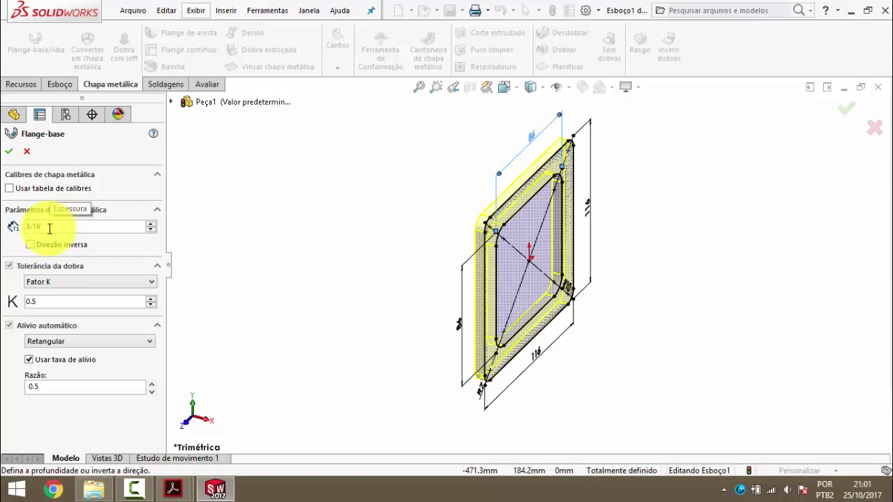
click(9, 152)
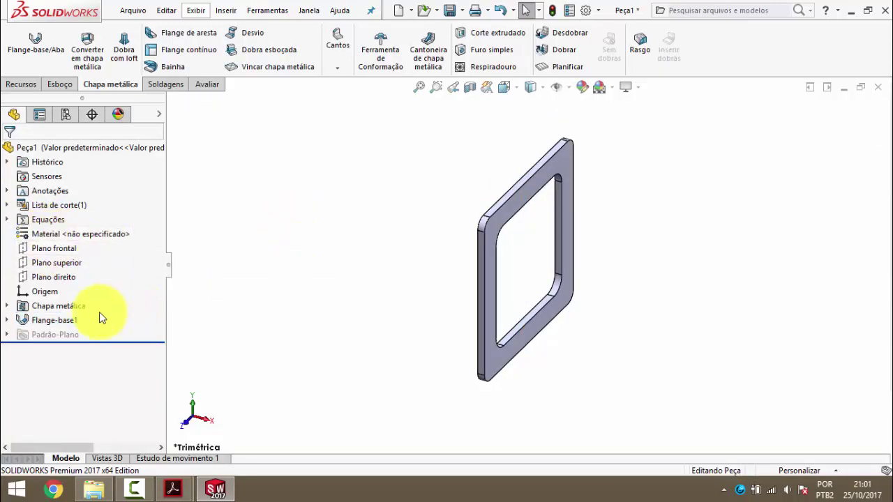
click(51, 319)
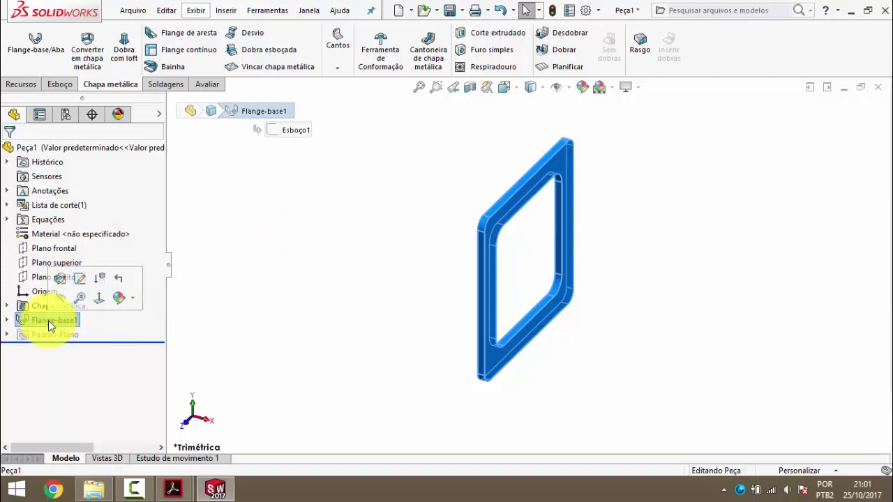
click(60, 280)
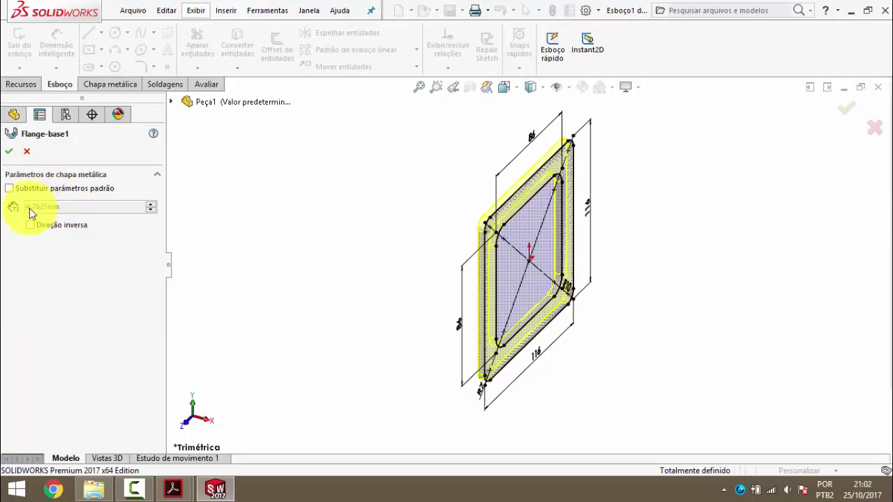
click(9, 151)
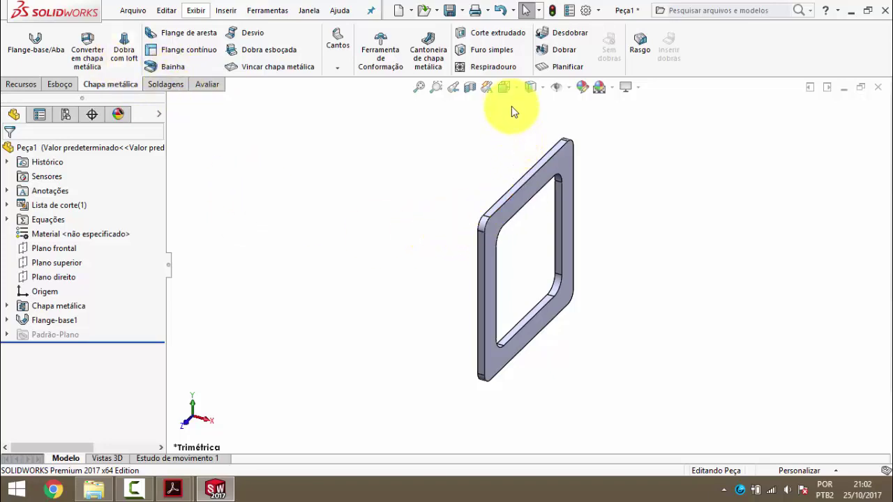
click(516, 87)
- In isometric view, make the Plano frontal and Plano superior reference planes visible
click(578, 126)
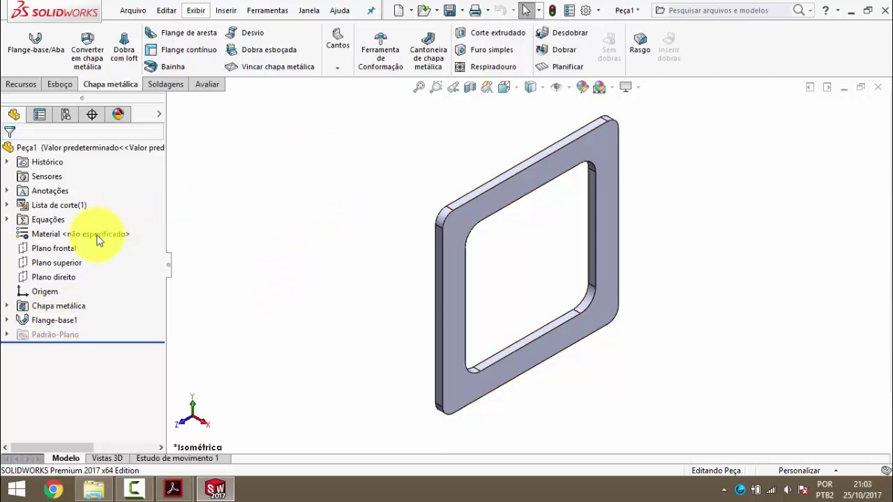
click(70, 251)
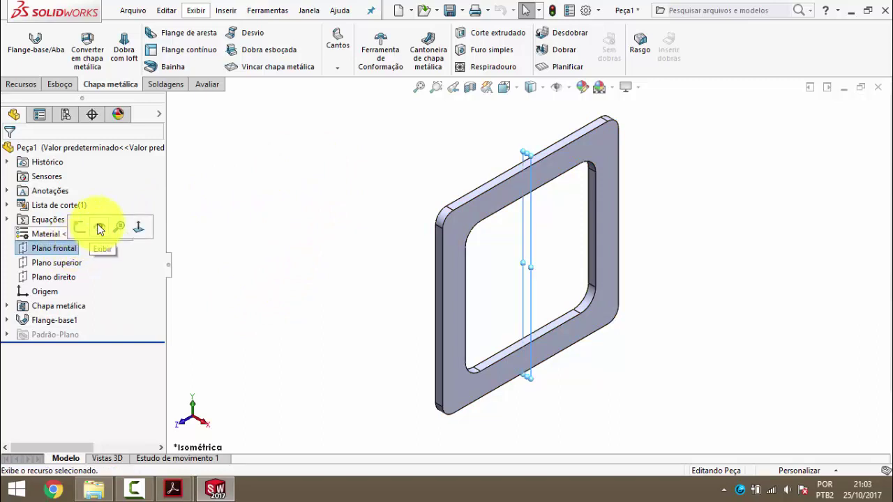
click(100, 229)
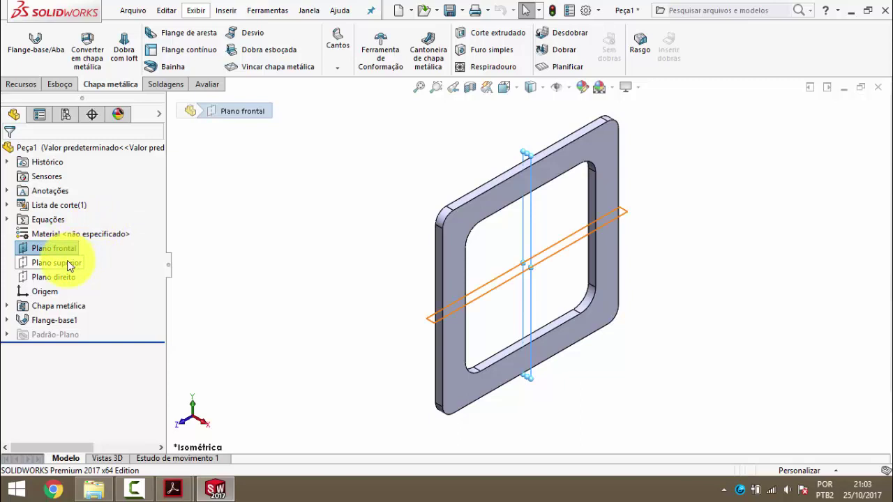
click(67, 263)
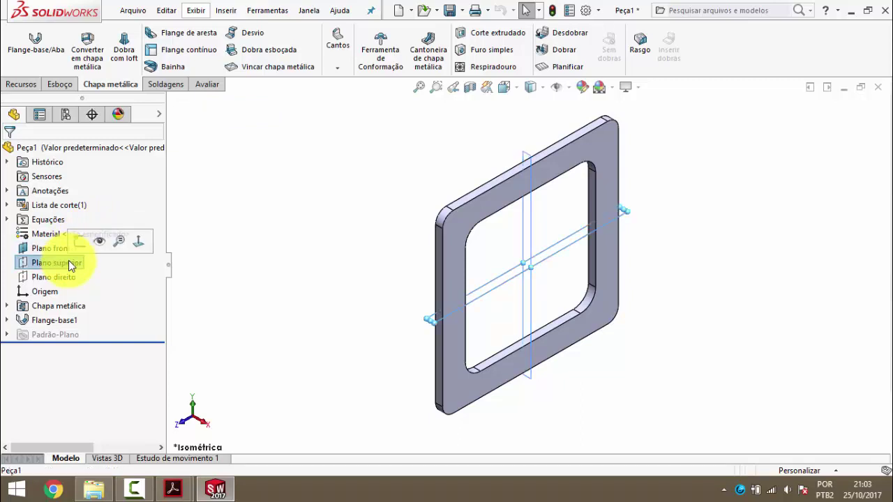
click(99, 244)
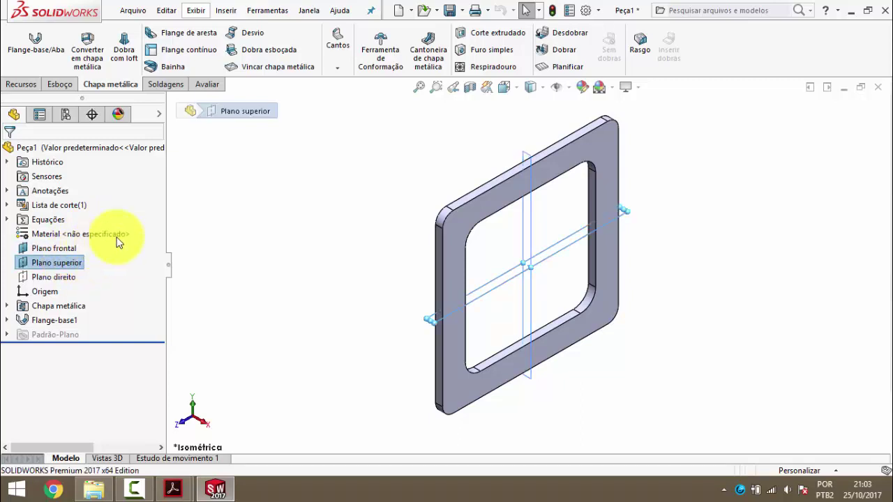
click(330, 176)
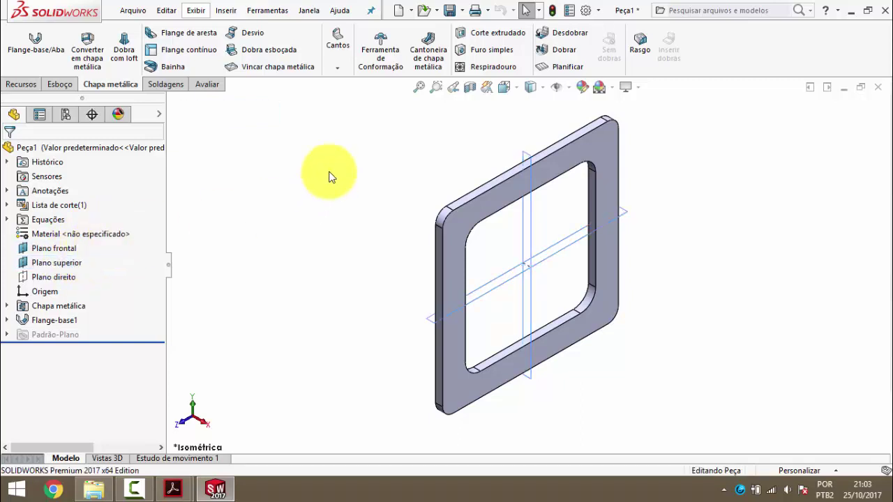
- Assign AISI 1020 steel as the part's material
right_click(72, 233)
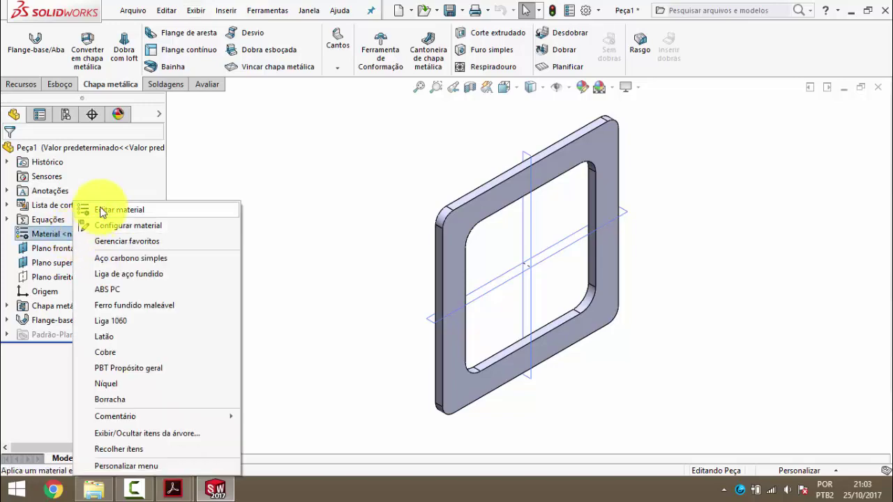
click(313, 93)
click(261, 171)
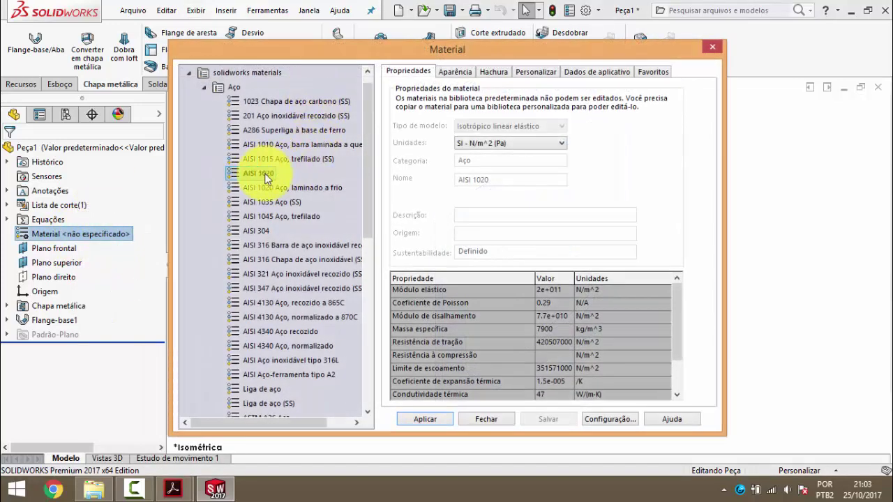
click(427, 419)
click(488, 418)
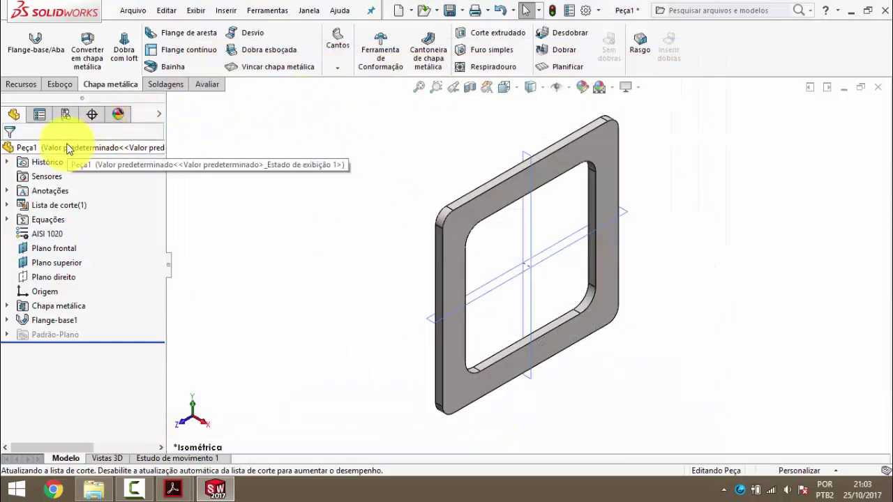
- Colour the whole part orange with RGB 255, 89, 0
right_click(68, 146)
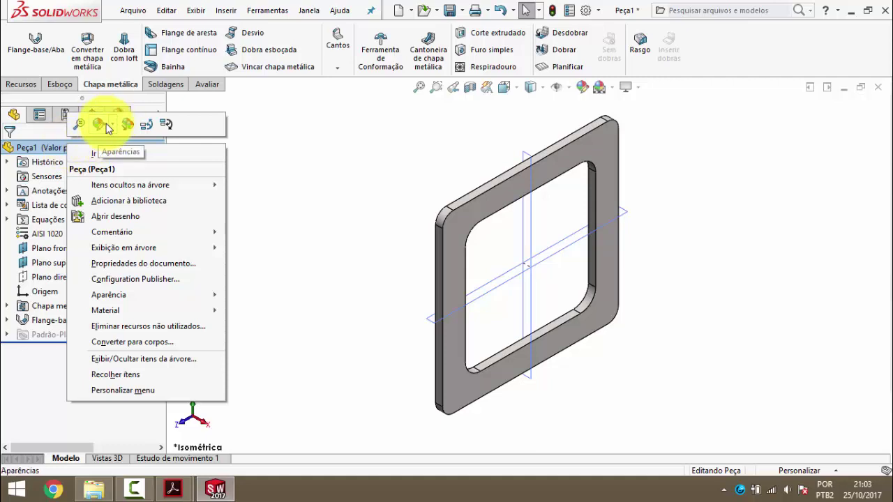
click(113, 125)
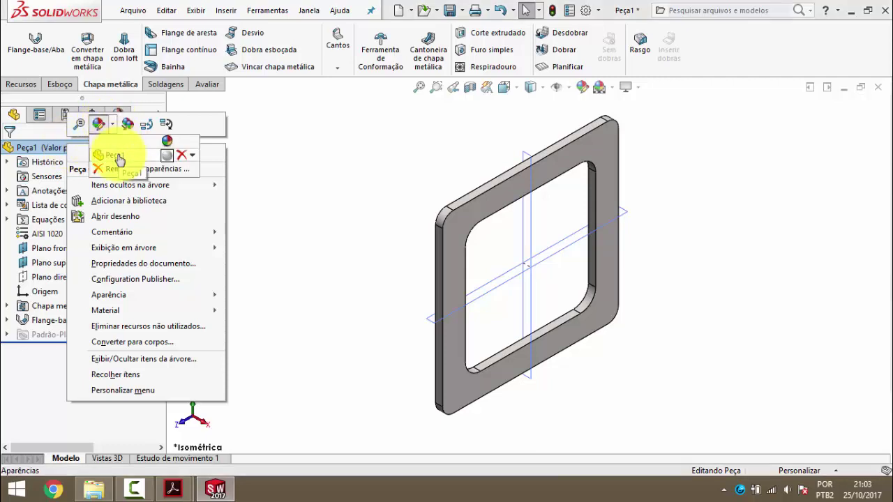
click(127, 153)
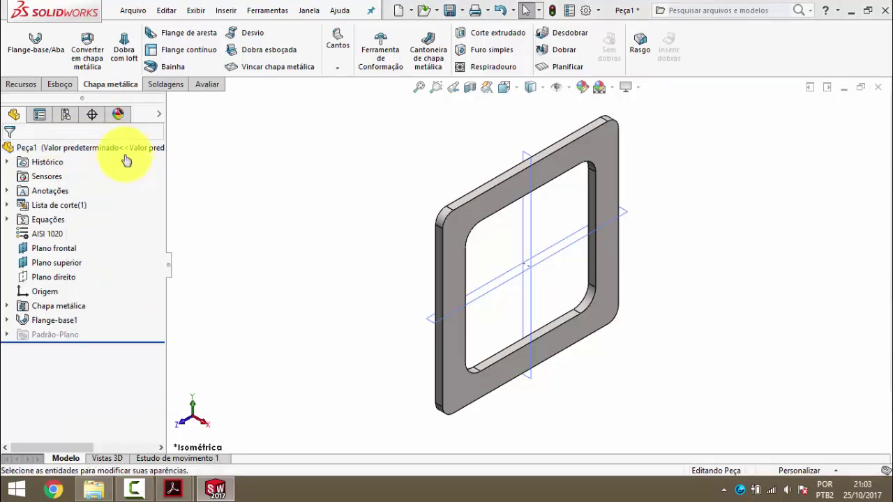
drag(159, 244, 159, 341)
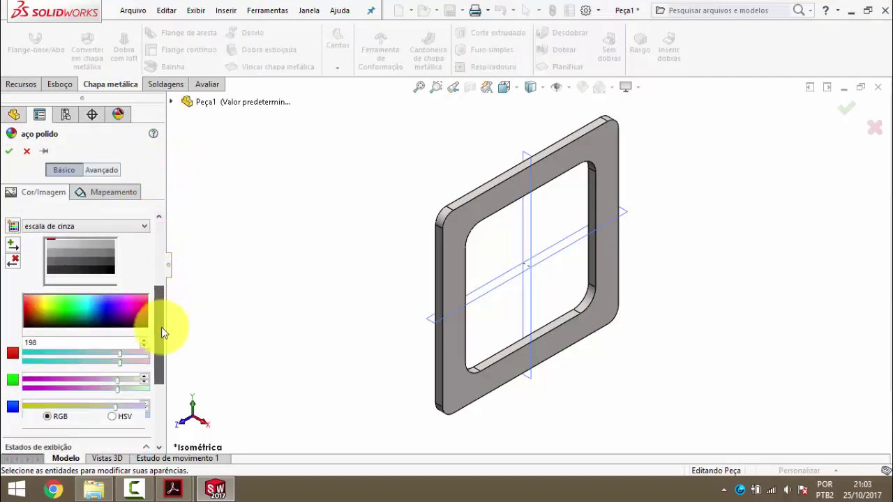
double_click(64, 298)
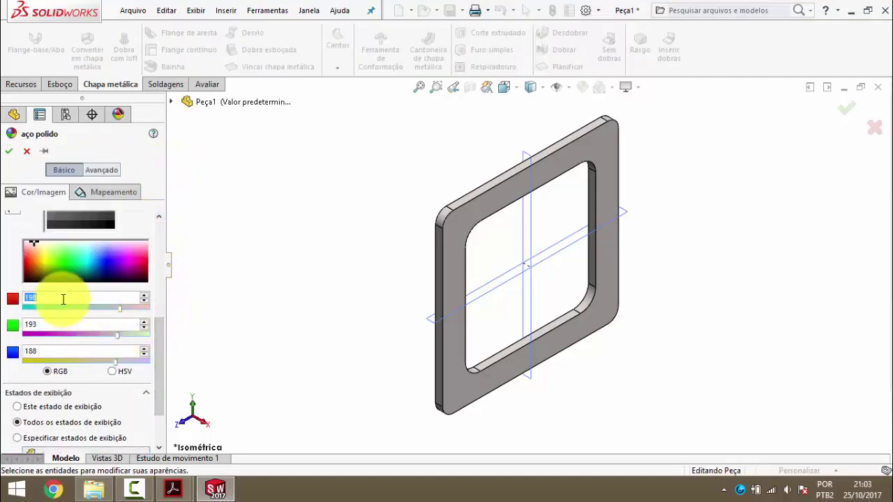
double_click(67, 299)
click(66, 375)
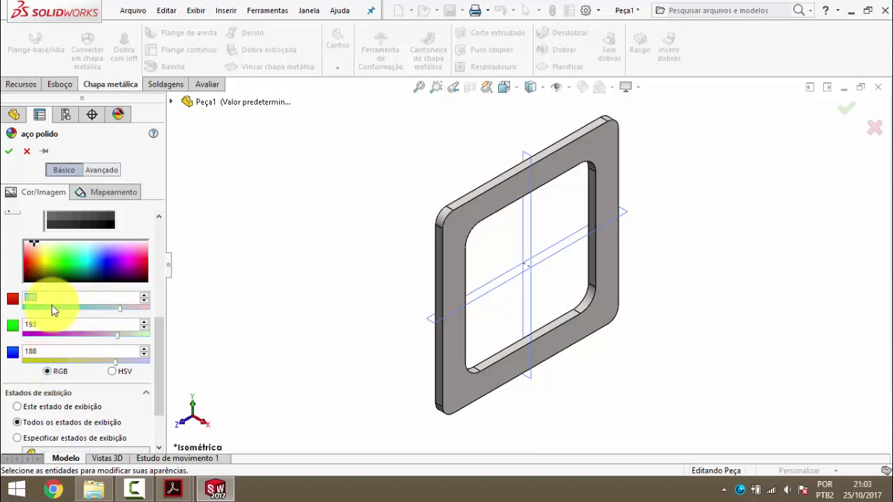
text(255)
double_click(52, 324)
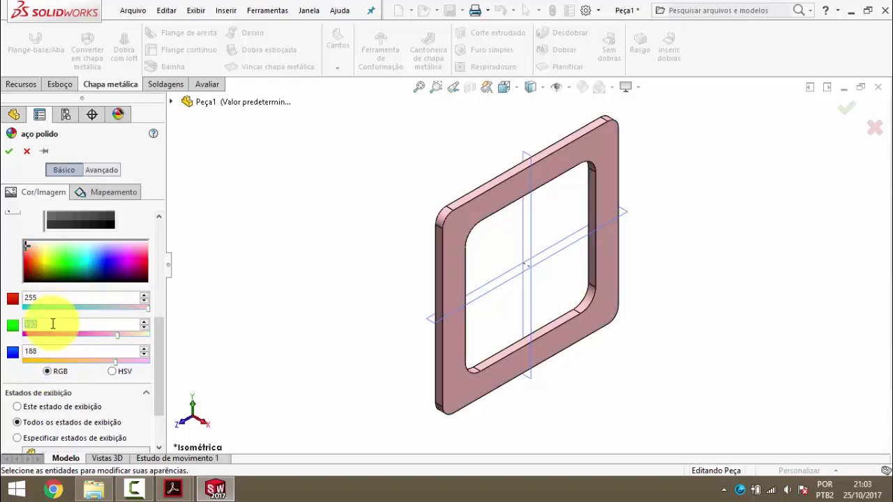
text(89)
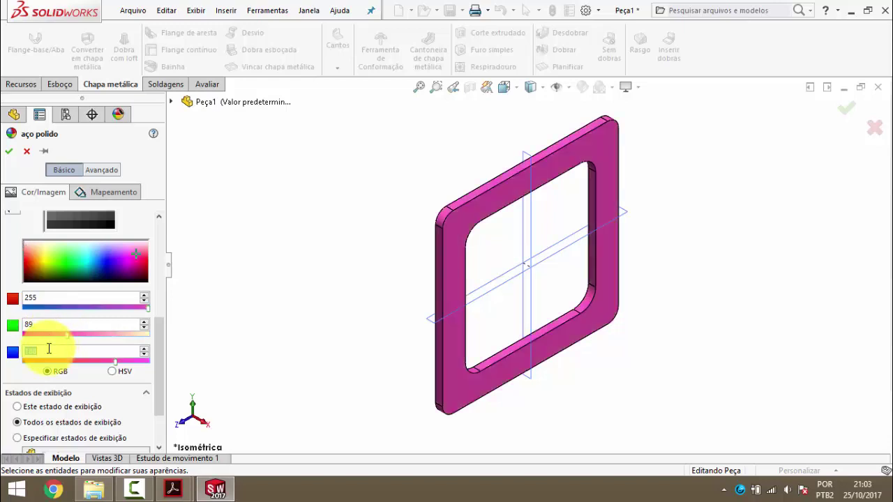
text(0)
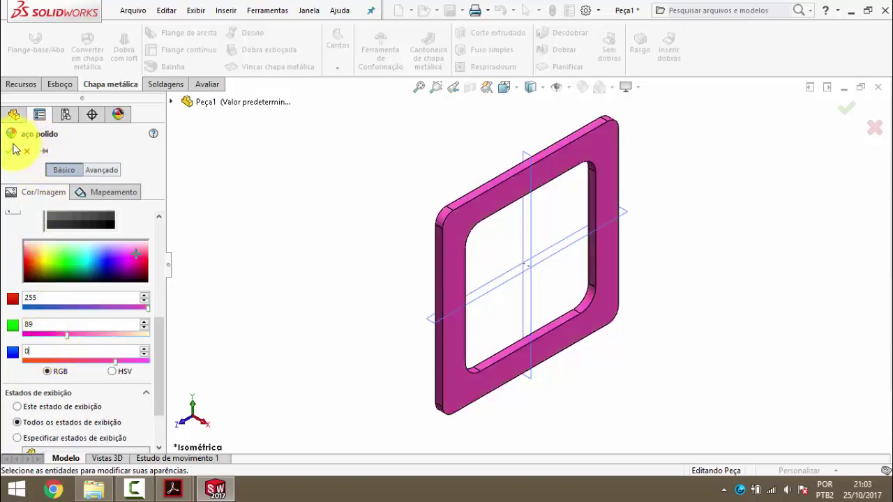
key(Return)
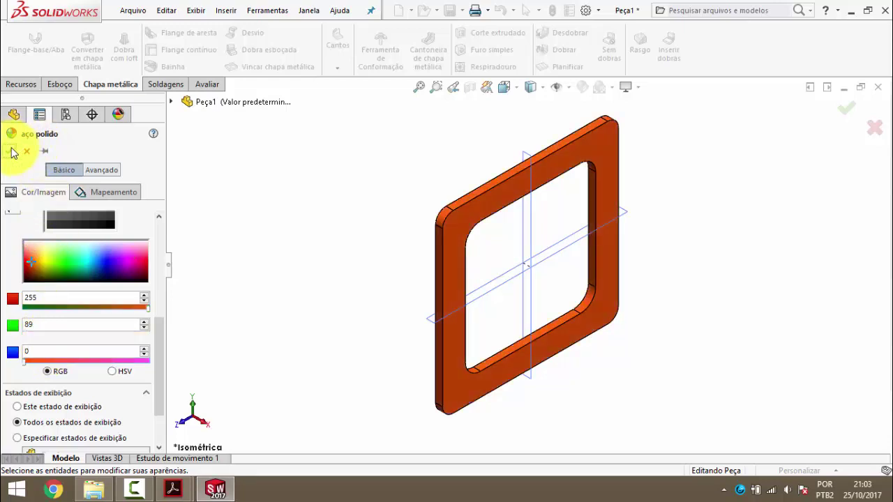
click(11, 151)
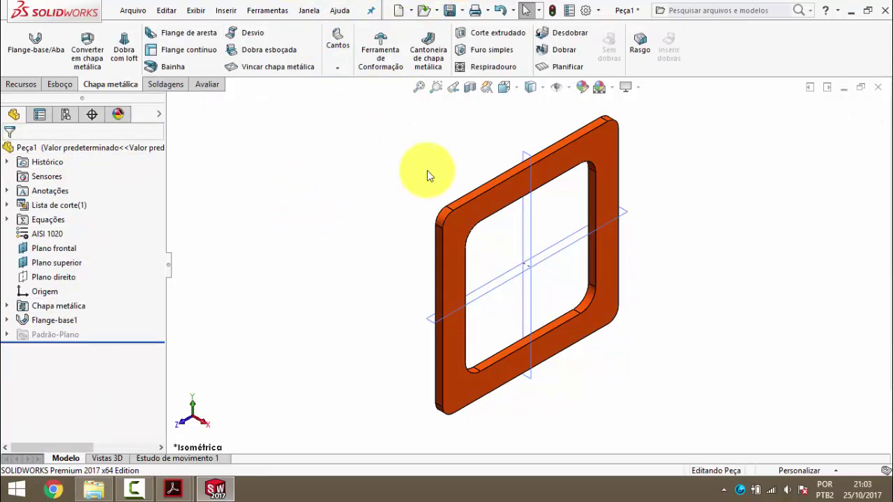
- Save the part as PM-GH(026)1700 in the Desktop's PM-GH(001)1700 folder
click(451, 13)
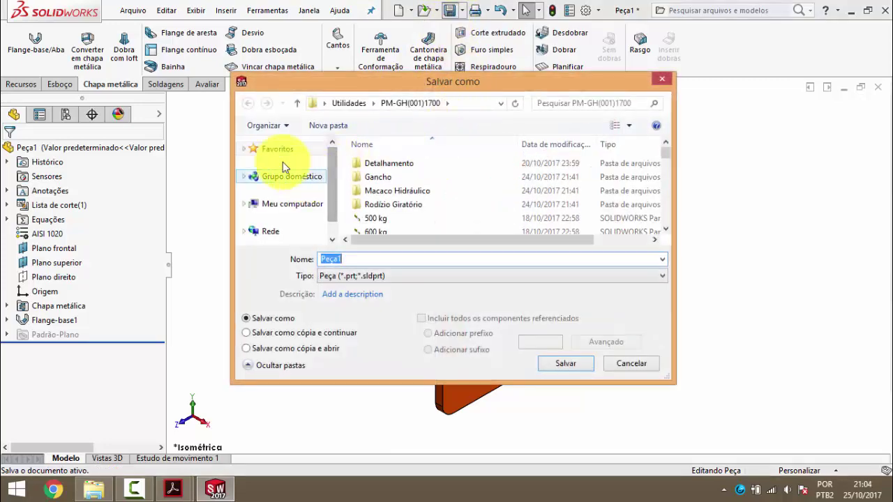
click(245, 148)
click(279, 161)
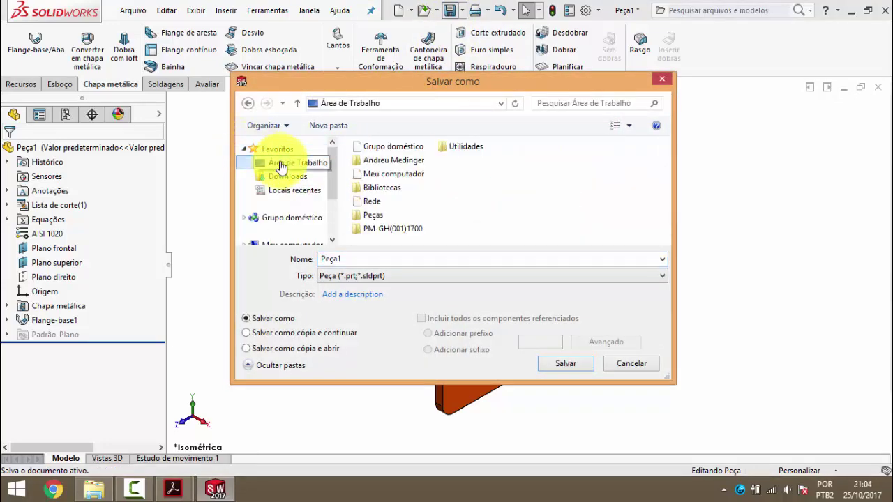
double_click(383, 229)
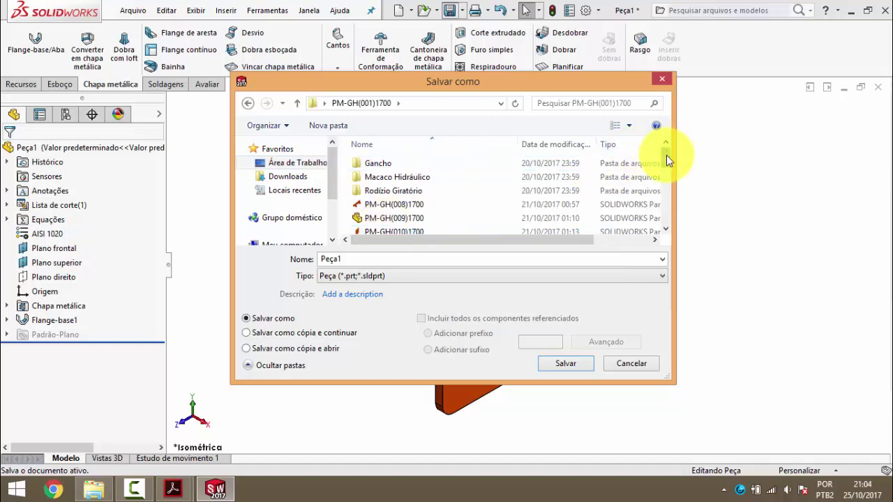
drag(666, 155, 664, 210)
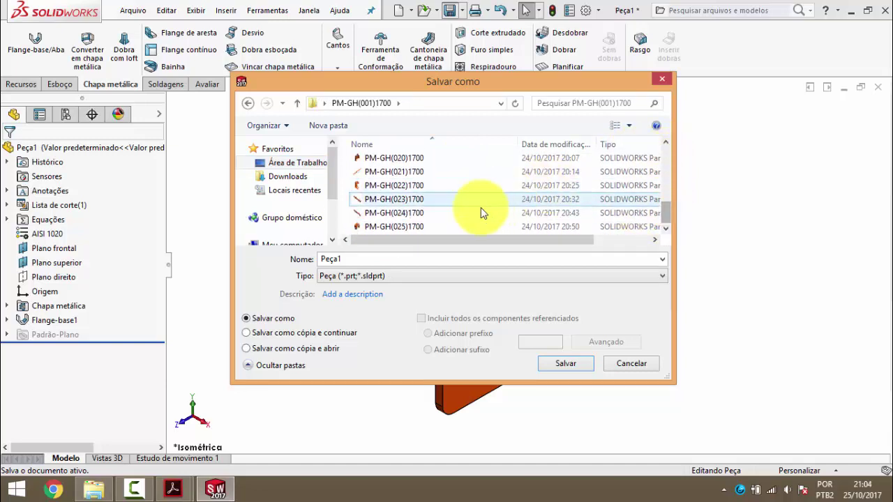
click(392, 226)
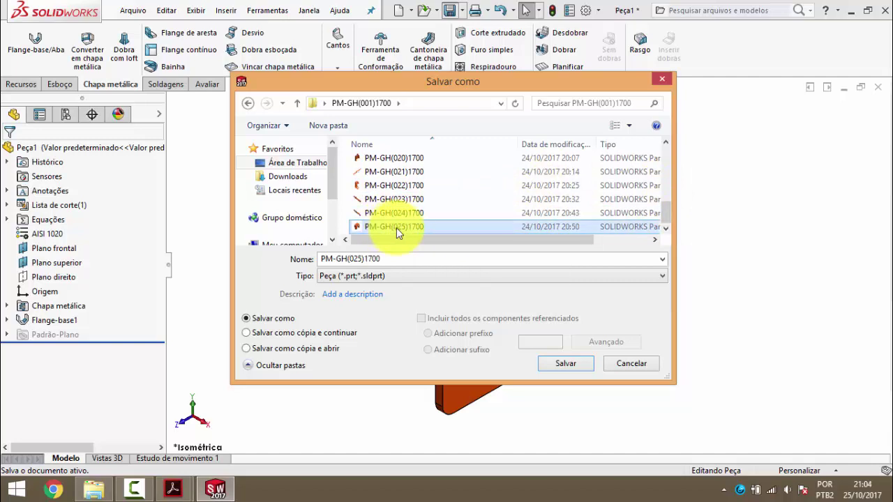
double_click(393, 259)
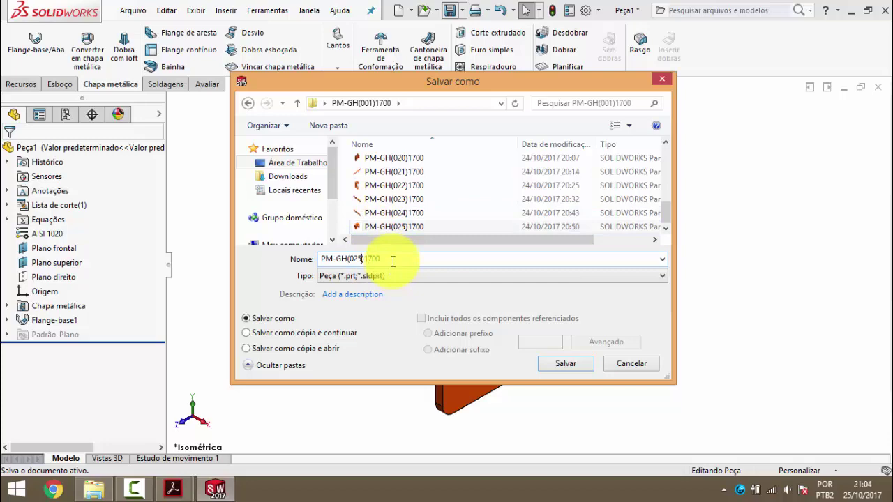
key(BackSpace)
text(6)
key(Return)
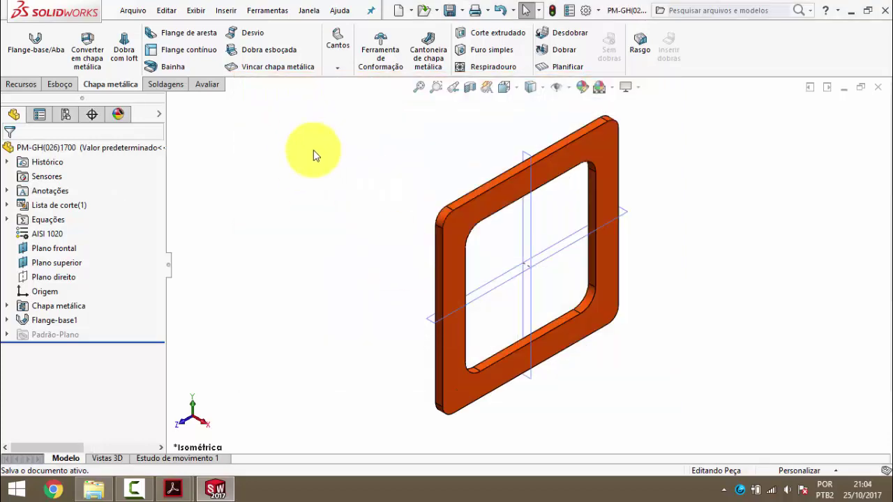
- Save and close the part, close the PM-GH(026)1700 PDF, and minimize both programs
click(450, 12)
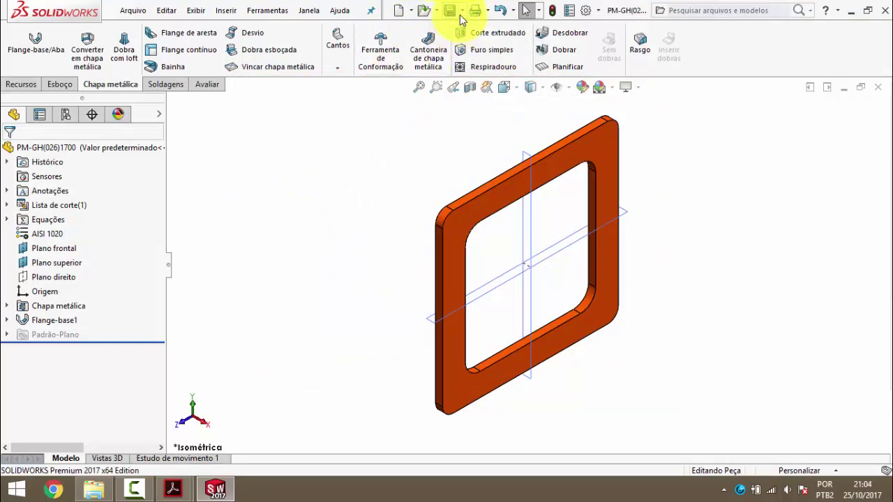
click(879, 89)
mouse_move(173, 489)
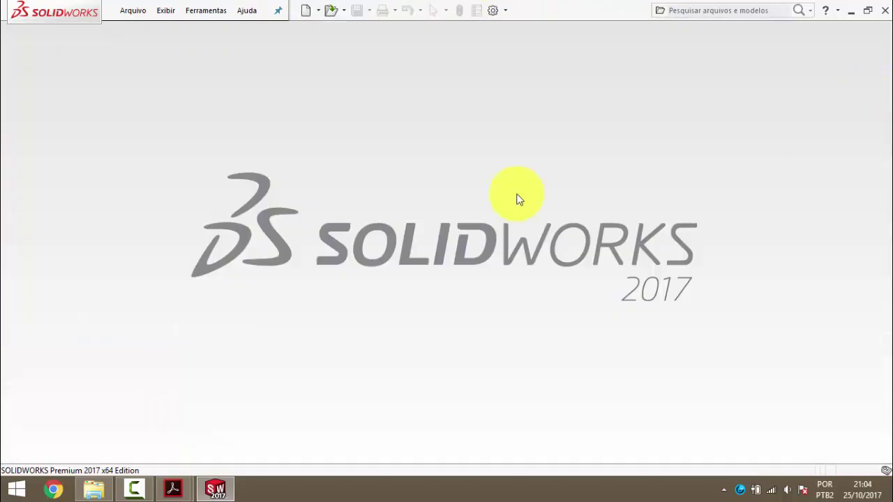
click(225, 414)
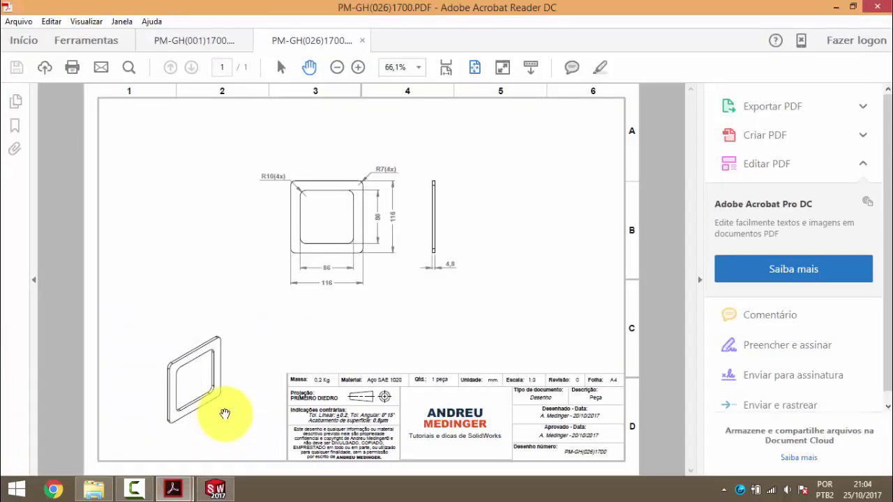
click(362, 41)
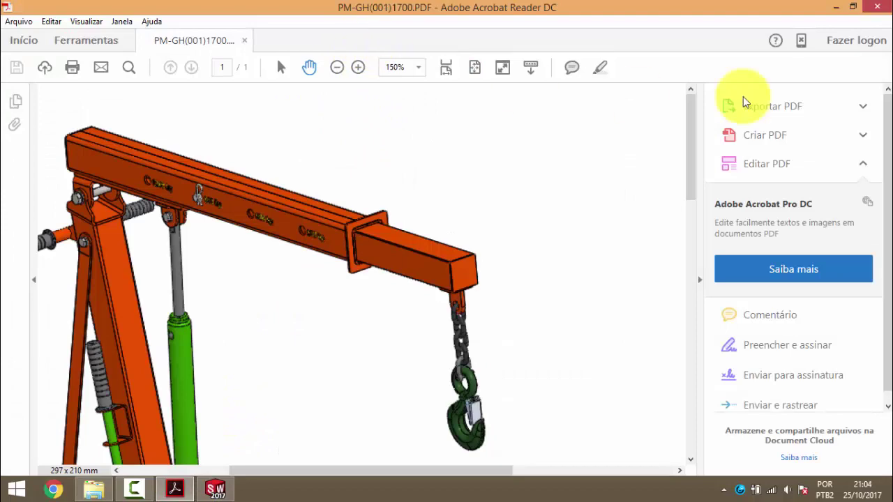
click(836, 7)
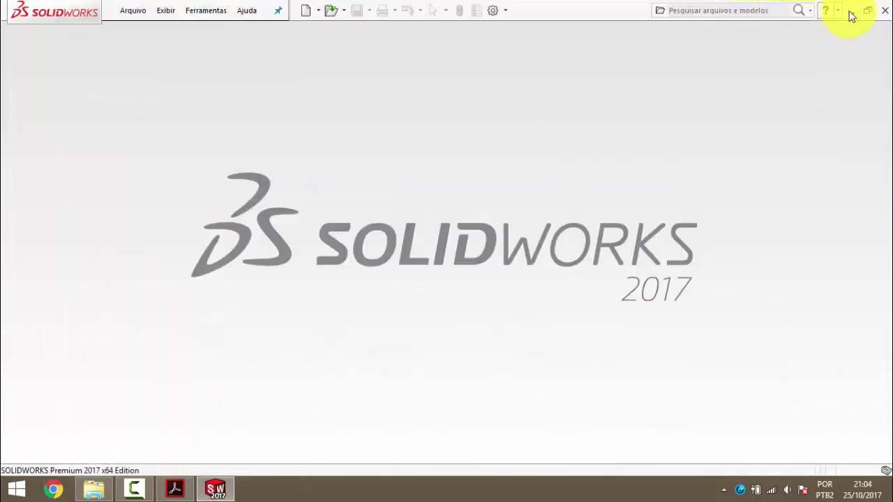
click(851, 11)
- Delete PM-GH(026)1700 from the Peças folder and select PM-GH(027)1700
click(295, 181)
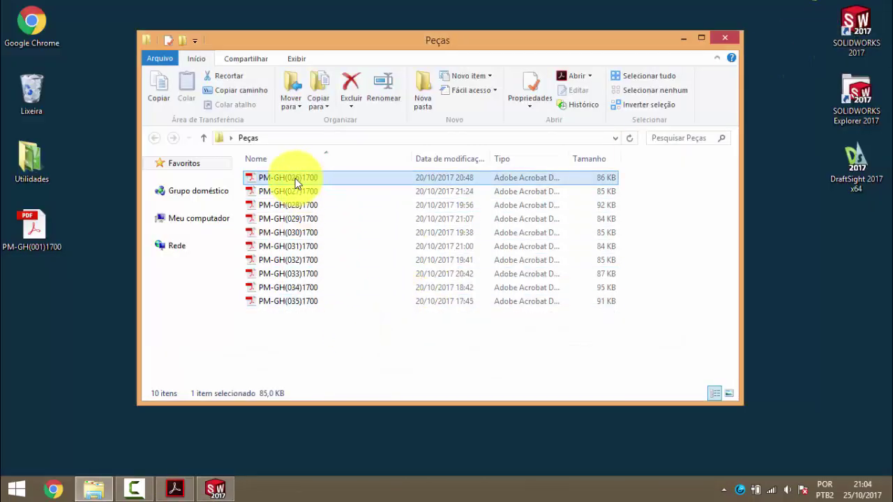
key(Delete)
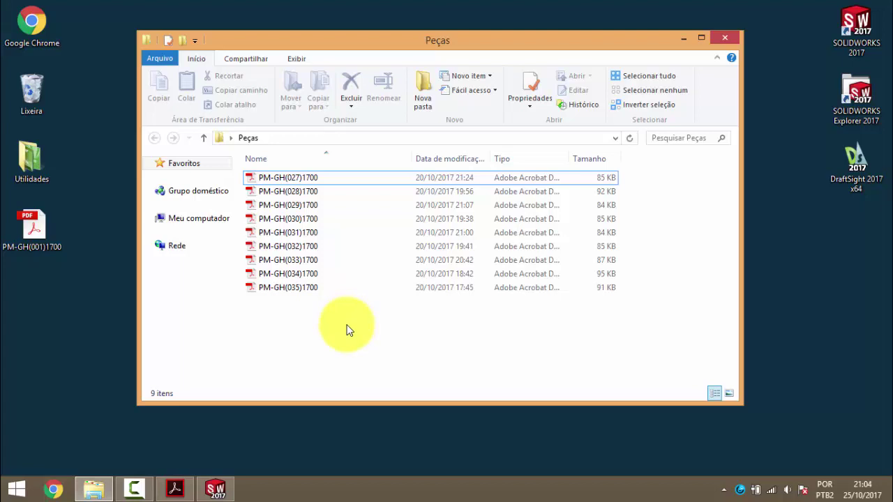
click(291, 180)
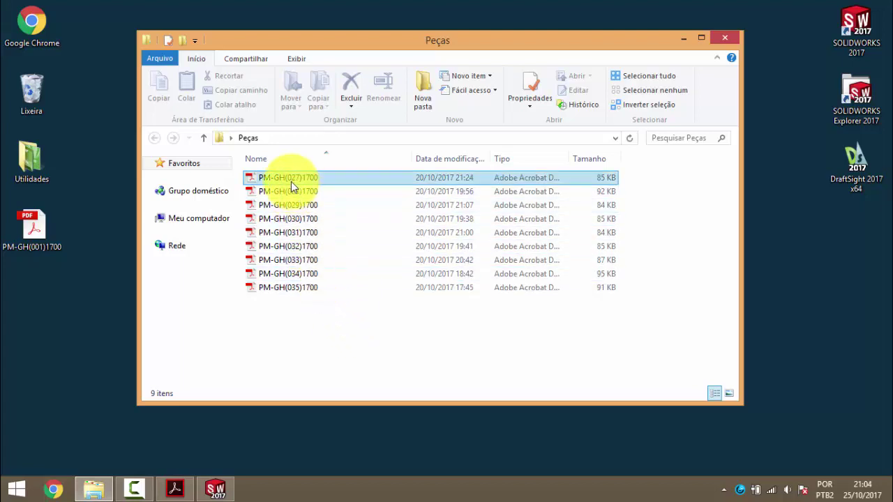
- Open the PM-GH(027)1700 drawing with bookmarks hidden, then zoom out on the crane PDF
double_click(291, 181)
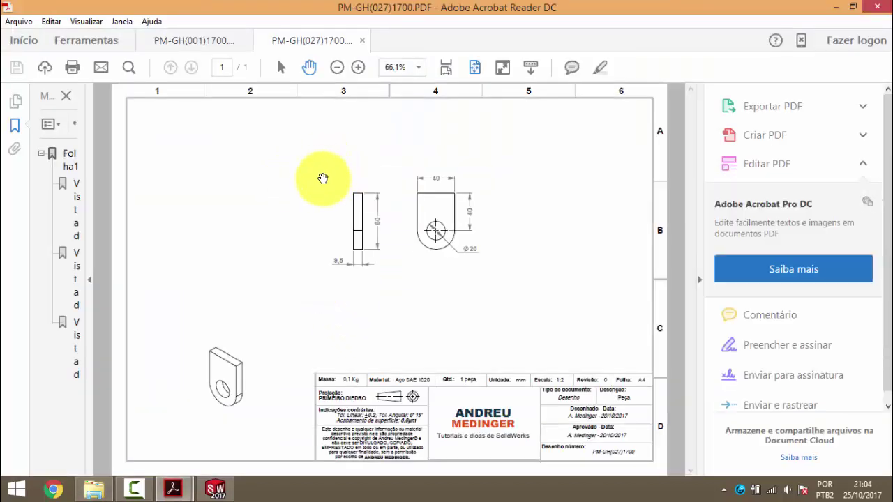
click(66, 96)
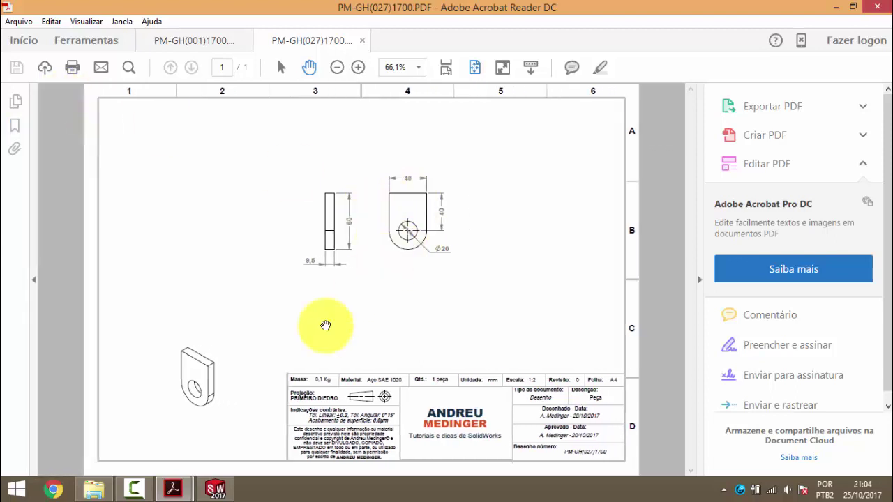
click(148, 405)
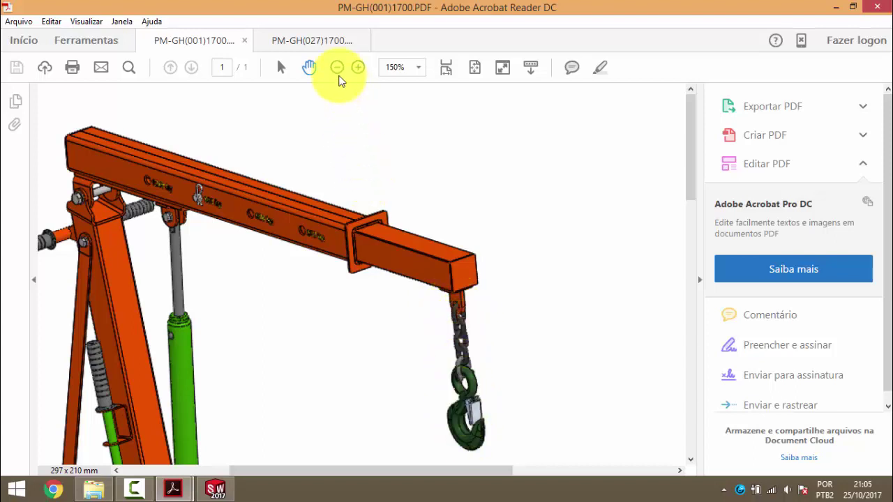
click(338, 69)
click(339, 71)
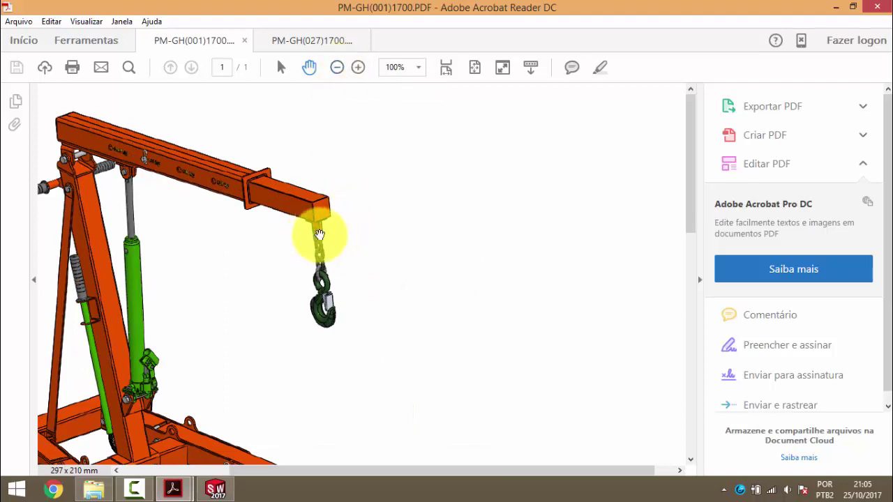
click(338, 68)
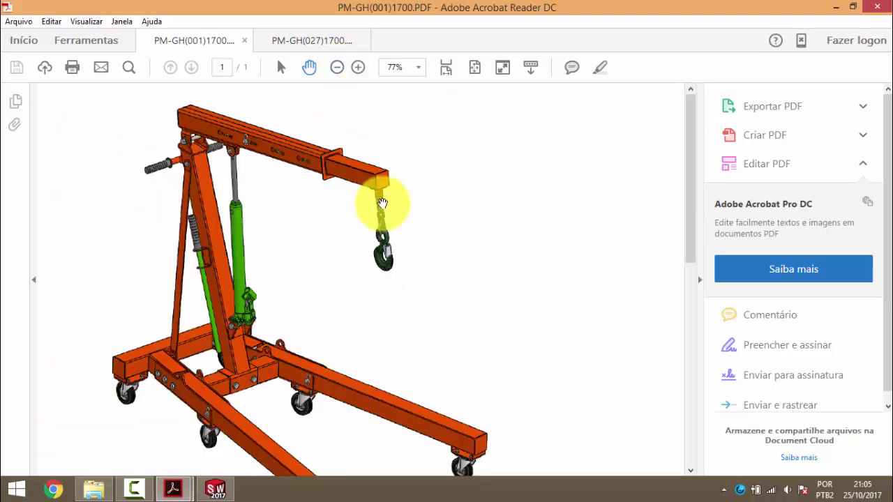
- Bring the PM-GH(027)1700 drawing back to front, then return to SOLIDWORKS
click(183, 492)
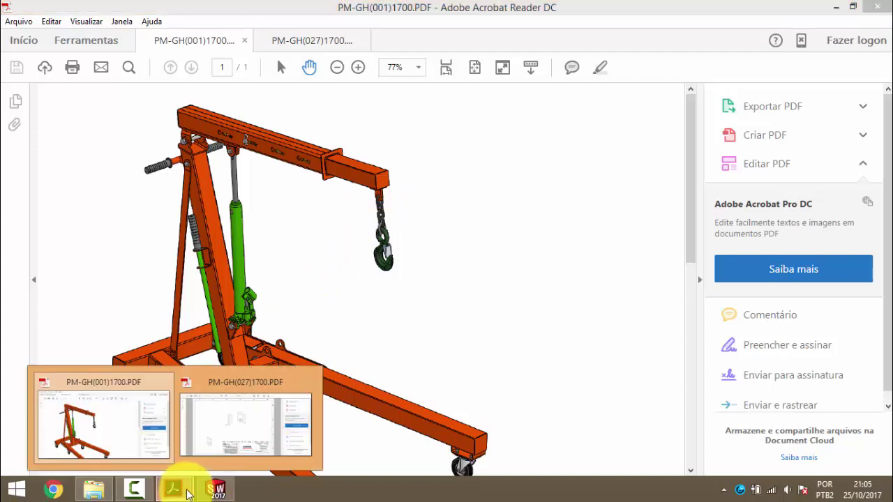
click(246, 419)
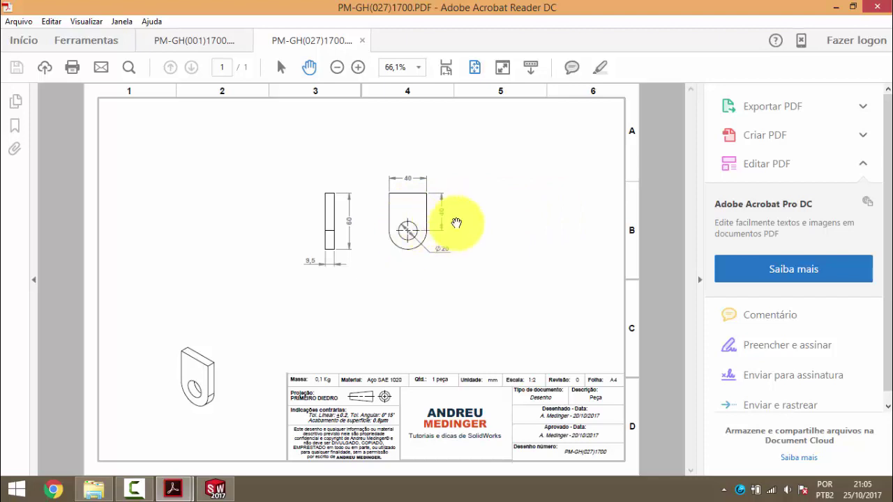
click(216, 489)
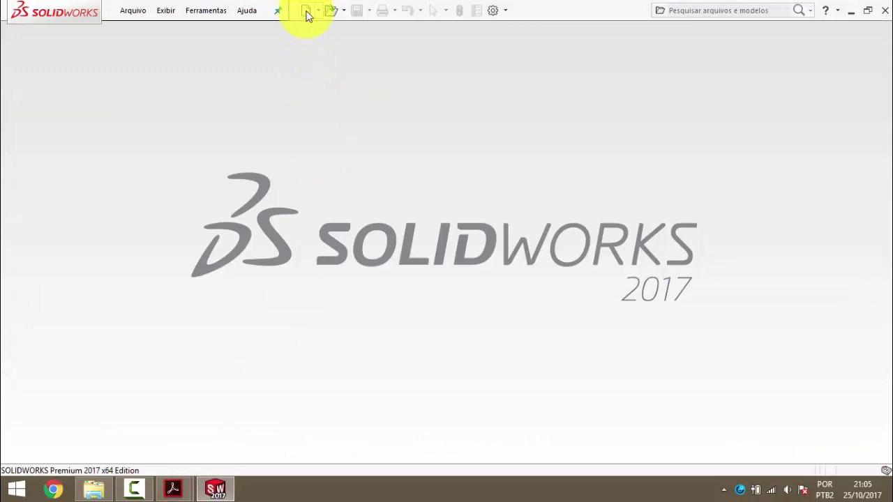
- Create a new part, Peça2, and start sketch Esboço1 on Plano frontal
click(306, 9)
double_click(208, 150)
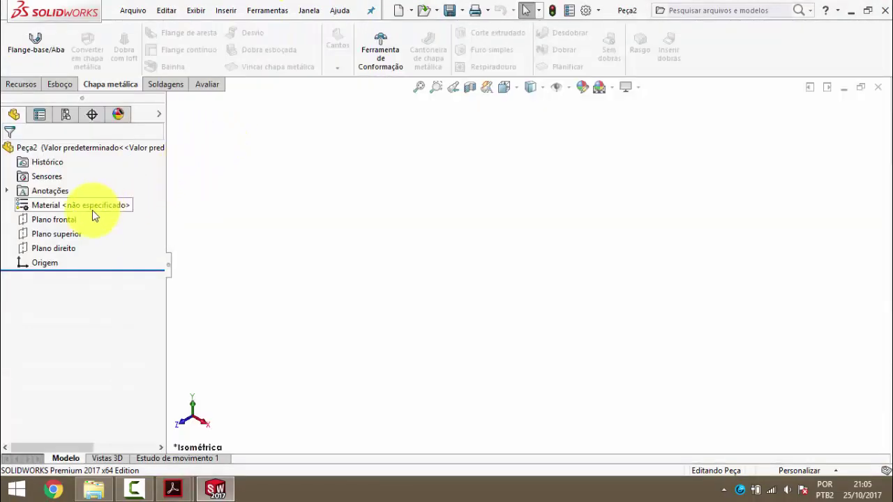
click(68, 222)
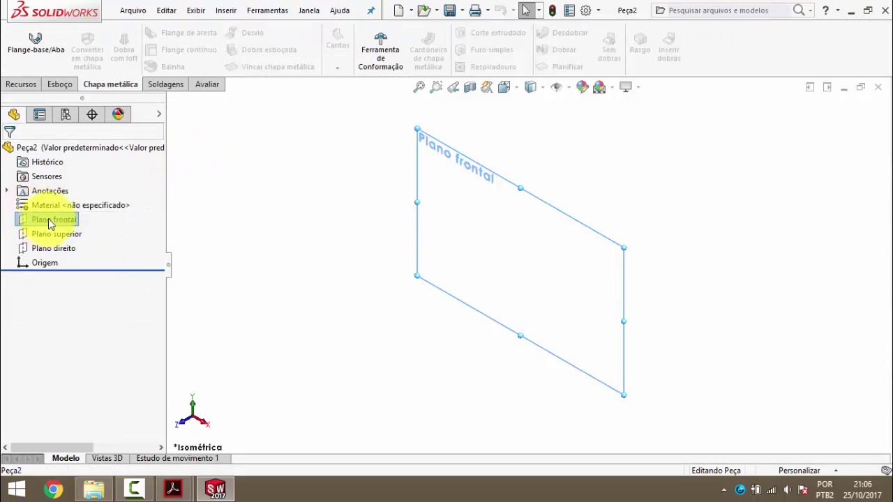
click(48, 218)
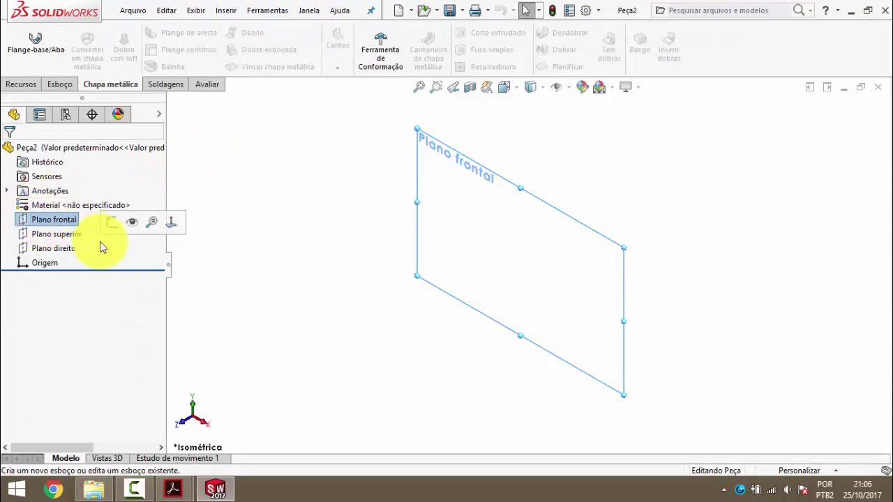
right_click(74, 222)
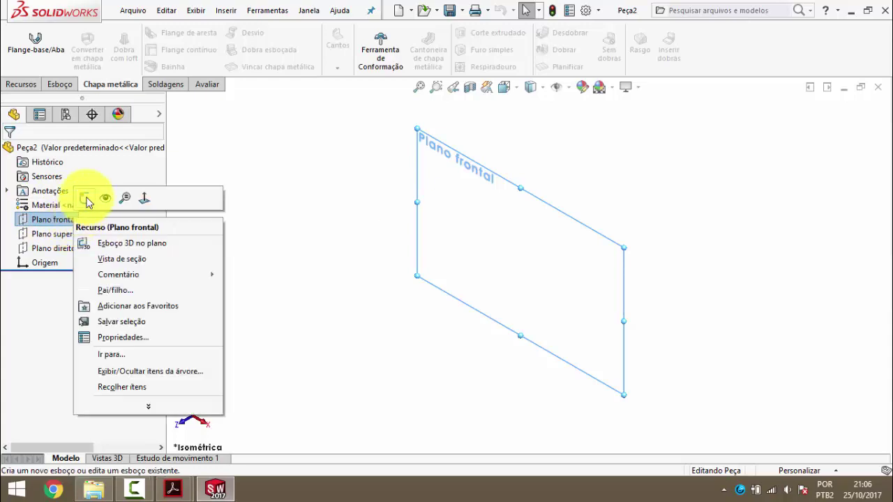
click(87, 203)
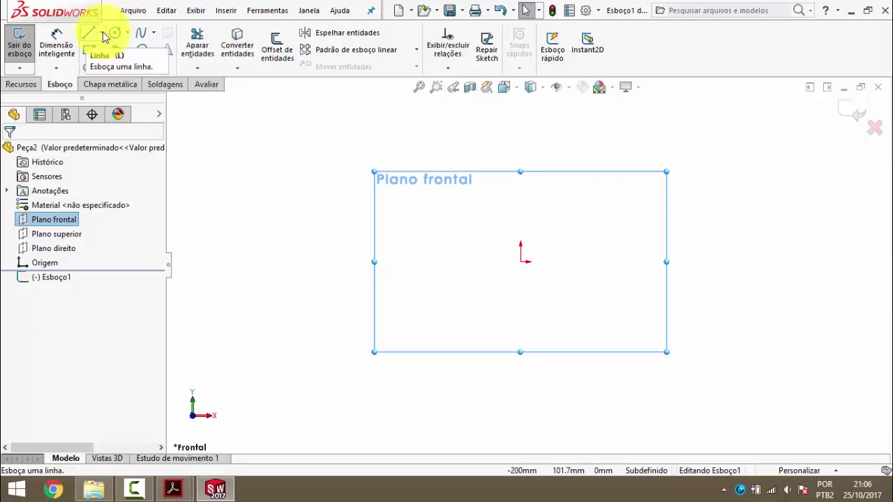
- Draw a horizontal line across the origin and a vertical line down from its right end
click(103, 36)
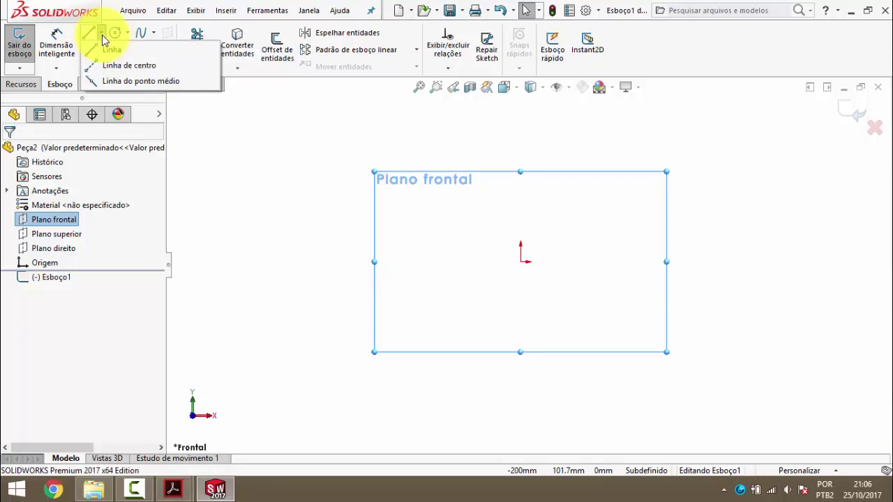
click(106, 50)
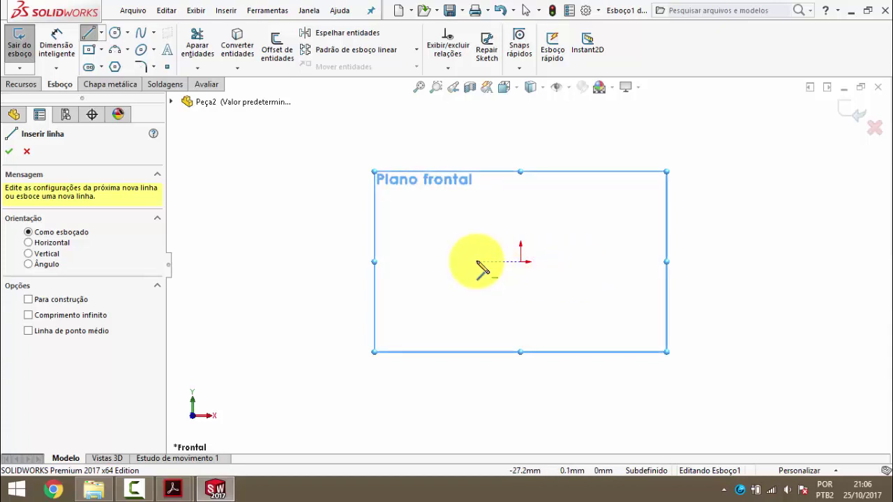
click(477, 263)
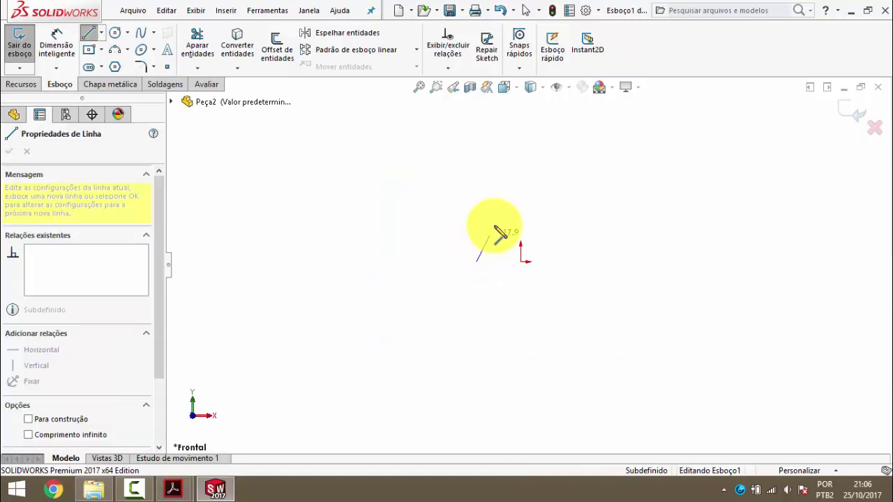
click(567, 263)
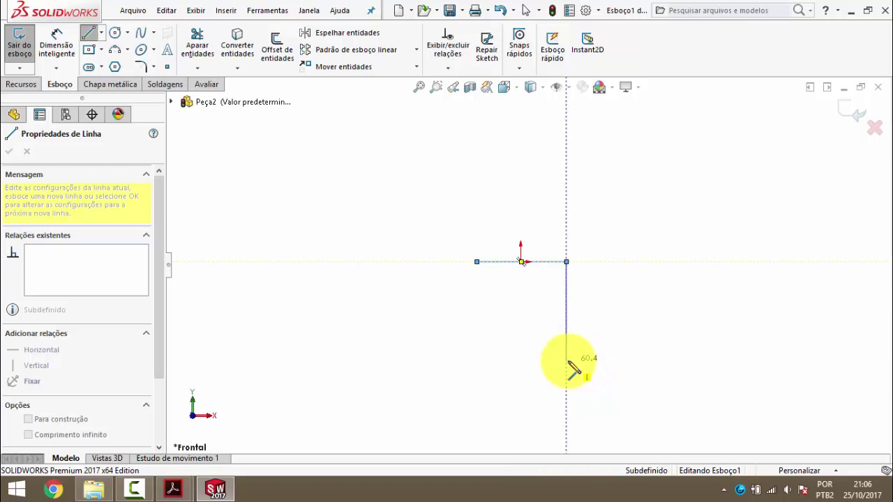
click(566, 361)
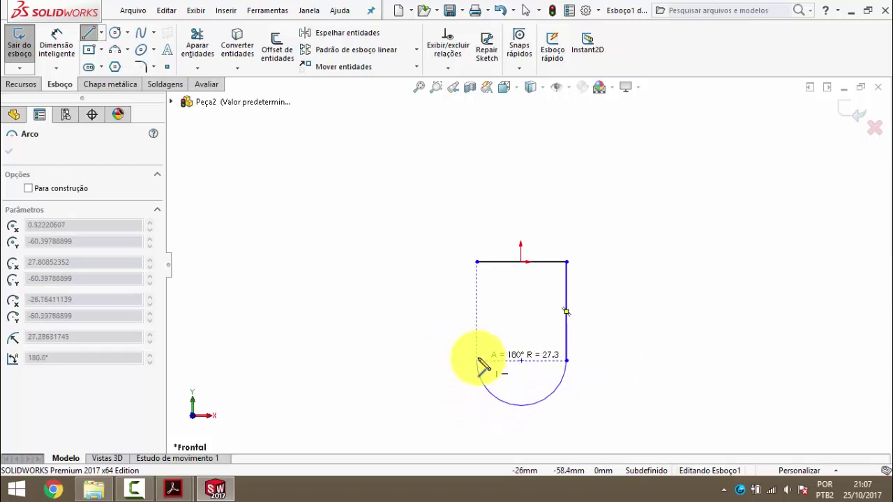
key(Escape)
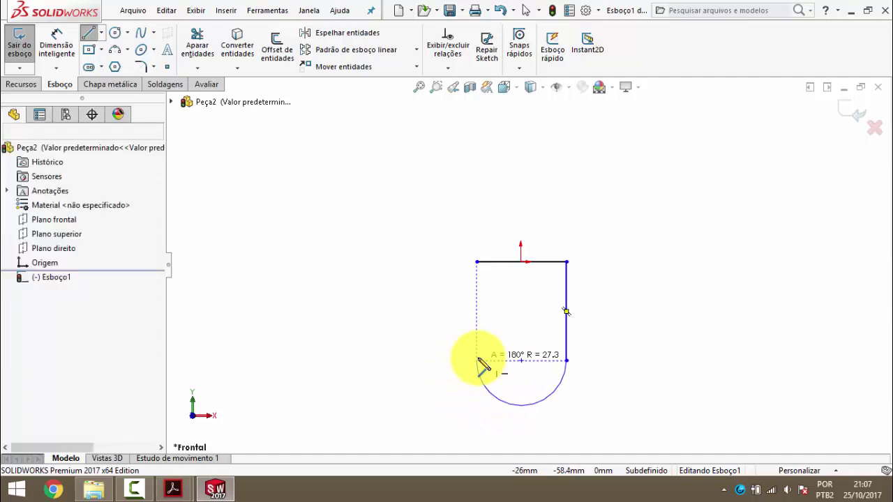
- Delete the right vertical line and redraw it down from the top line's right end
click(571, 293)
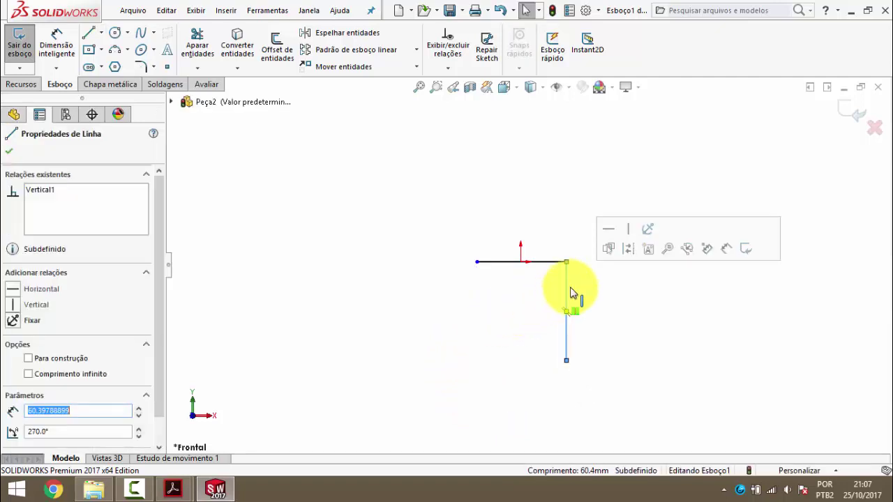
key(Delete)
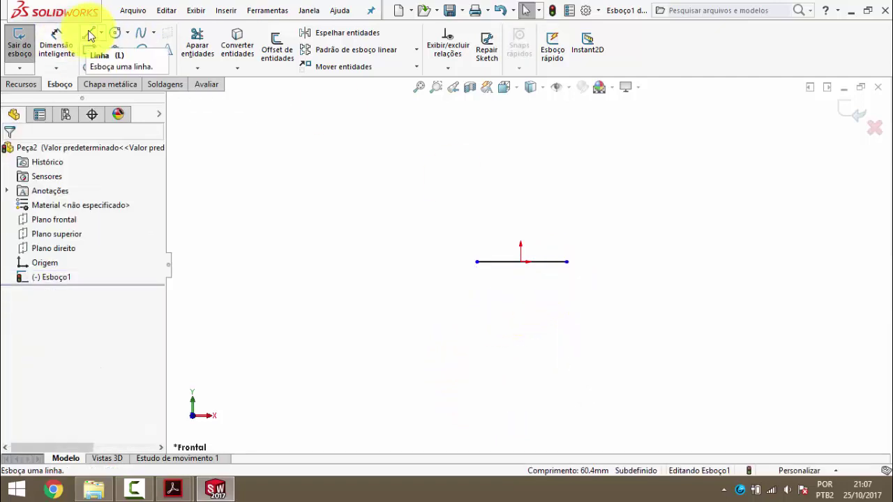
click(89, 33)
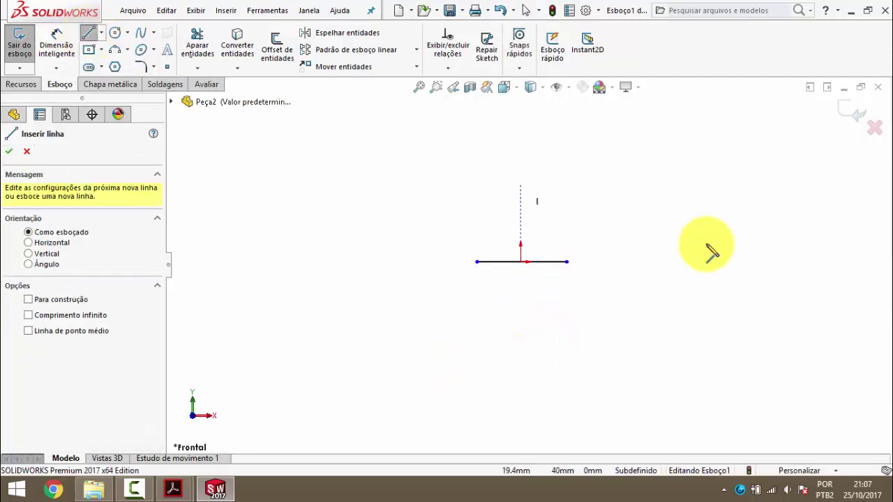
click(566, 263)
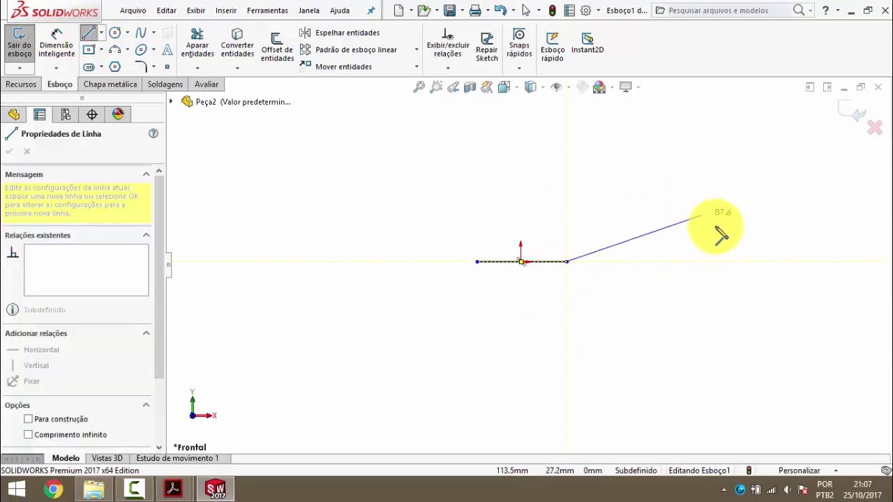
click(566, 359)
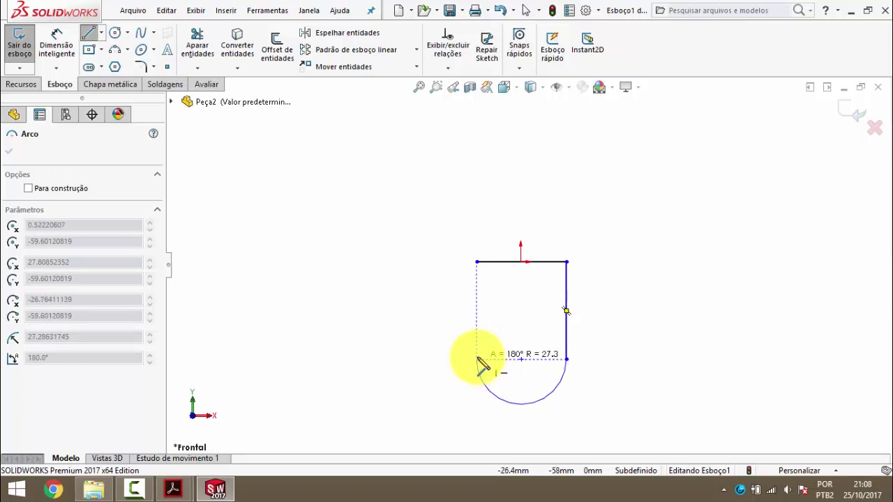
- Add the 180° bottom arc and a left vertical side closing the profile, then check the reference PDF
click(478, 359)
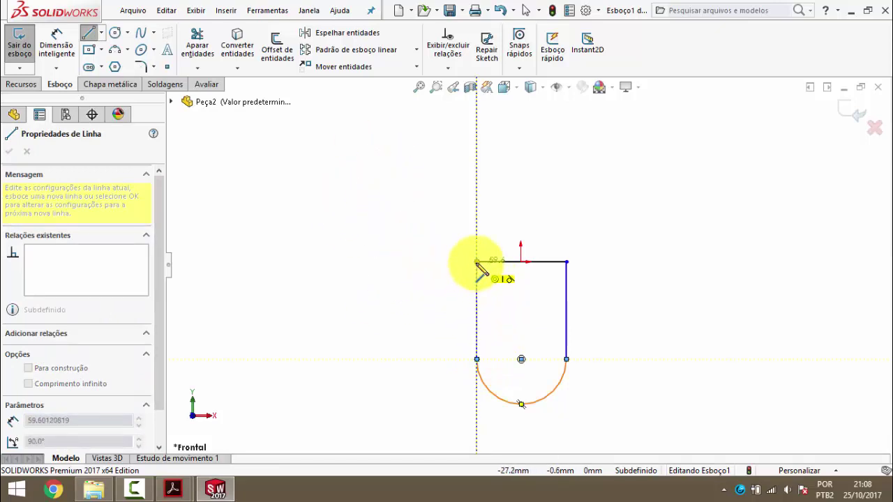
click(477, 262)
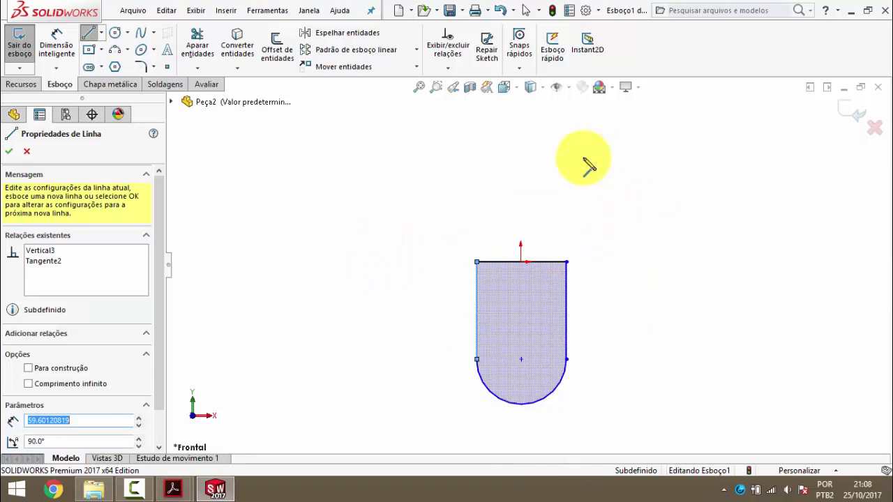
key(Escape)
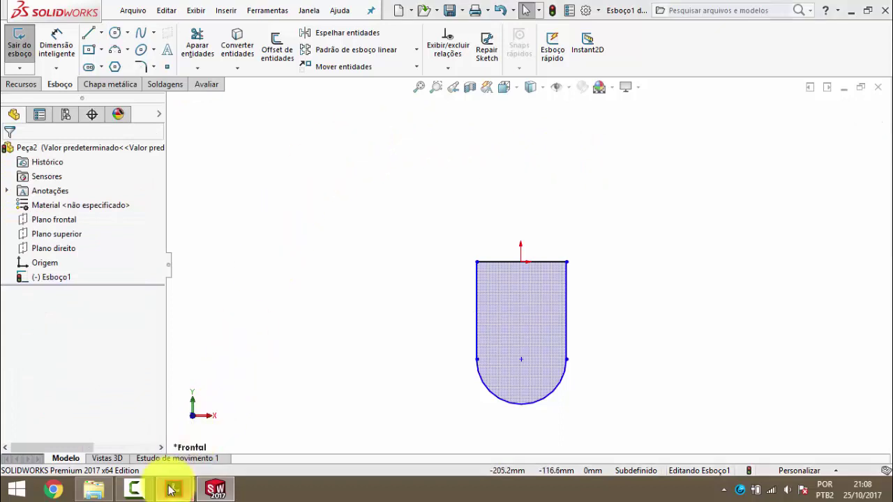
click(172, 489)
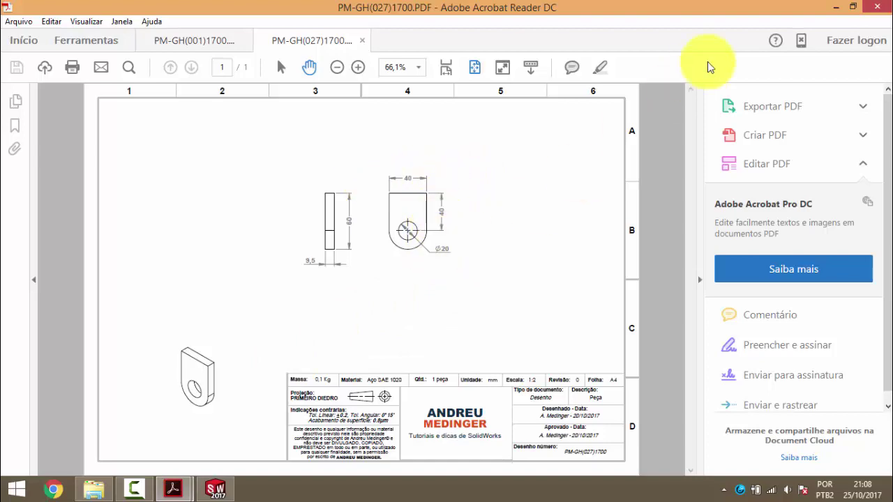
- Minimize the PM-GH(027)1700 drawing to return to the sketch
click(835, 7)
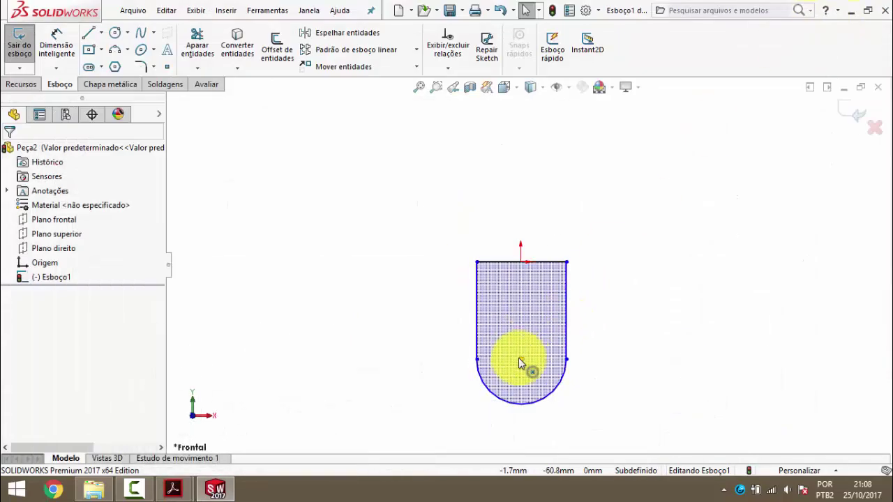
- Dimension the profile's top line to 40 mm and its right side to 40 mm
click(58, 38)
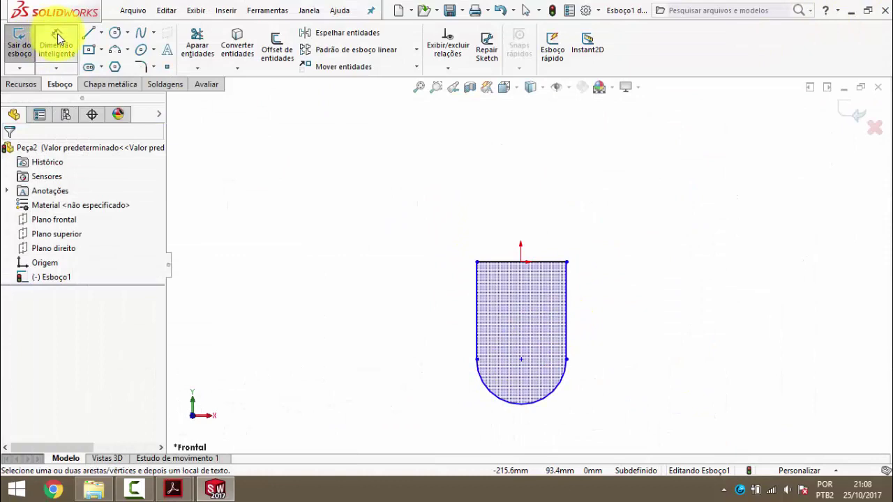
click(549, 264)
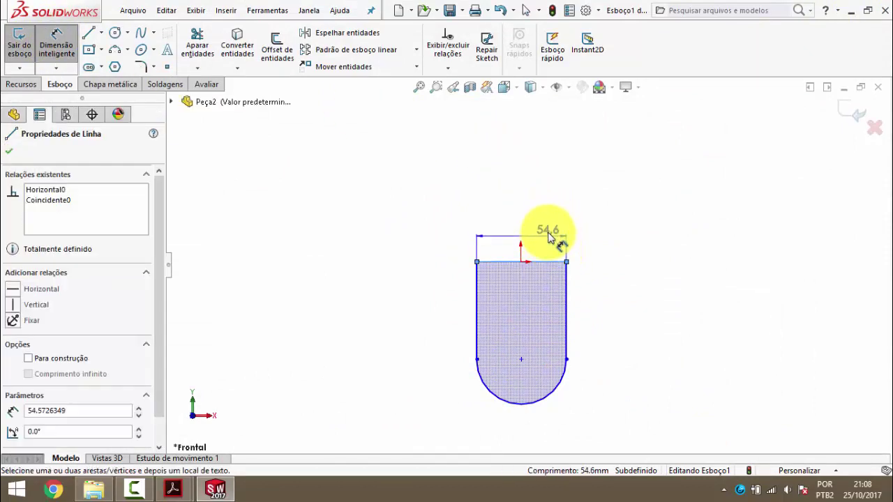
click(529, 186)
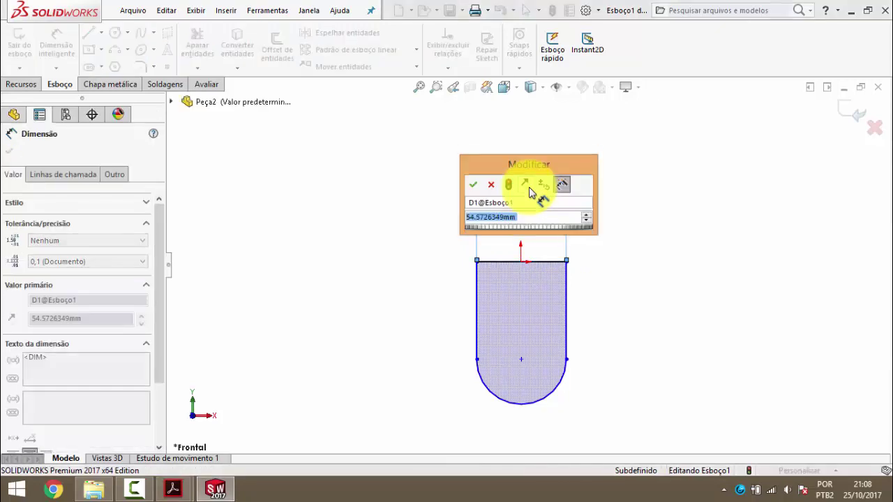
text(40)
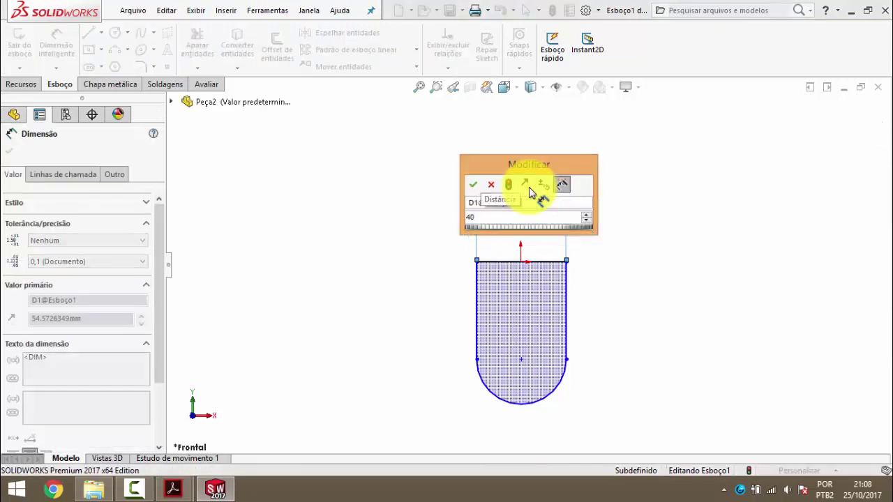
key(Return)
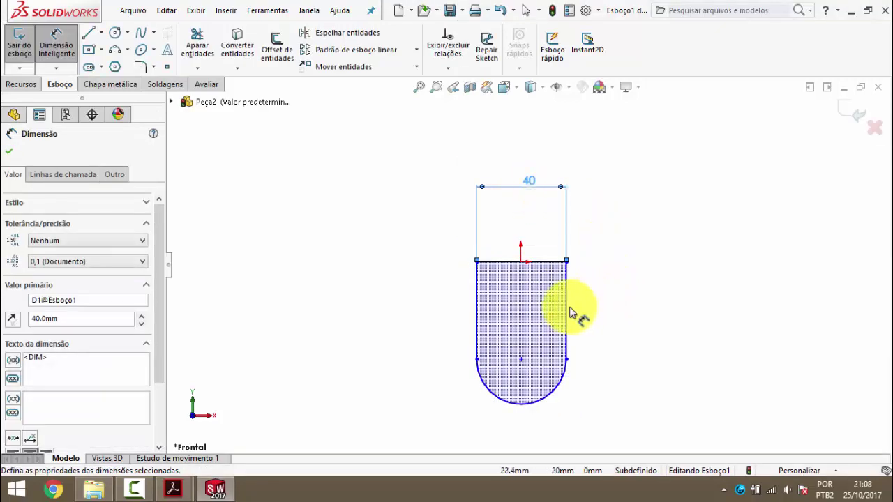
click(566, 312)
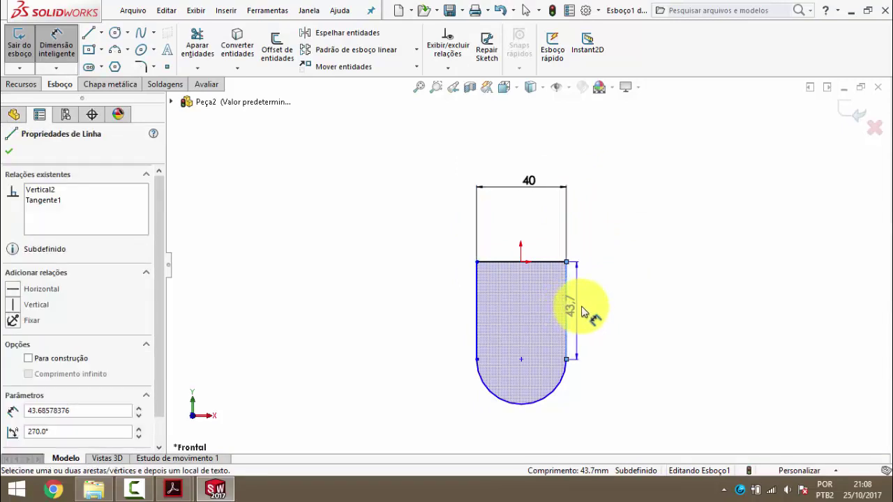
click(635, 307)
text(40)
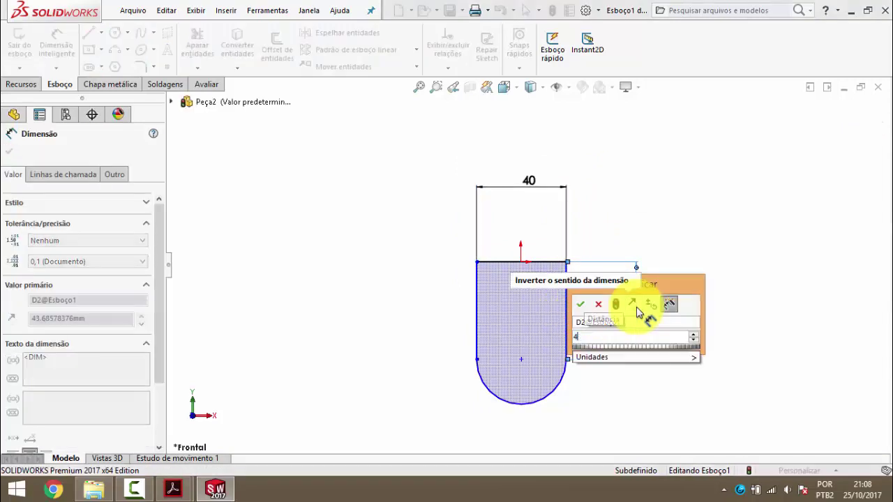
key(Return)
click(636, 313)
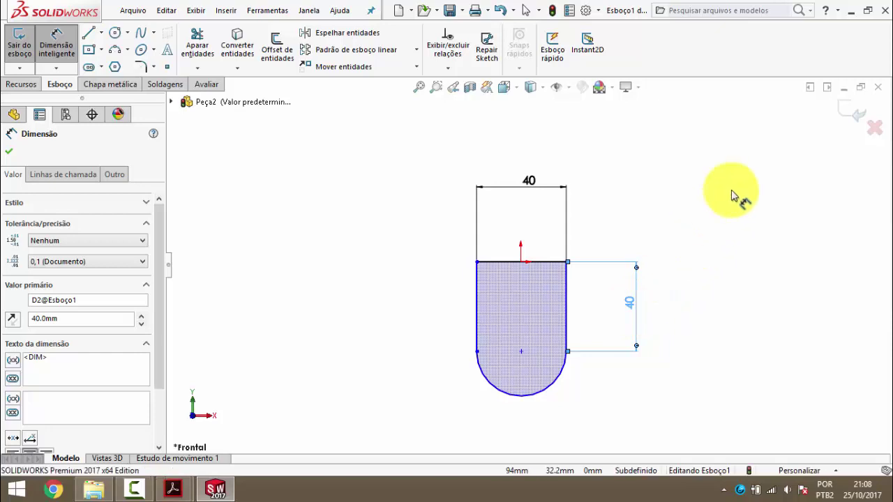
key(Escape)
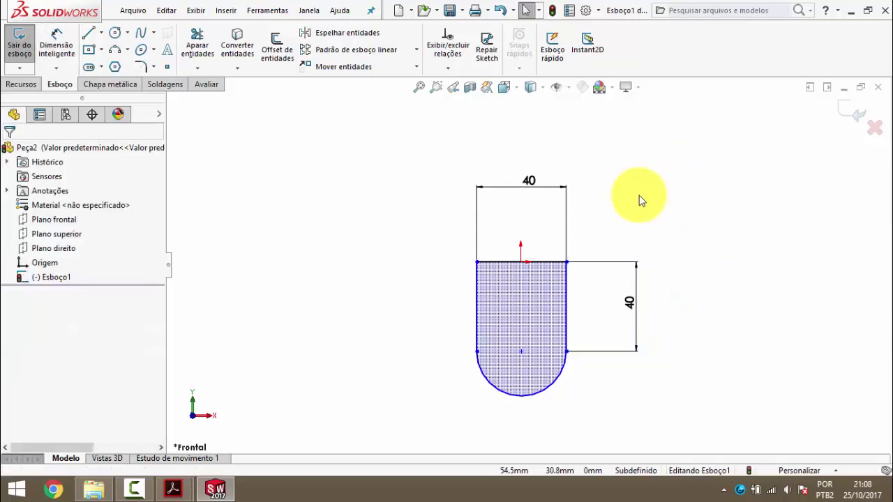
- Centre the top edge on the origin with a Midpoint relation, then preview the open PDF drawings
click(546, 267)
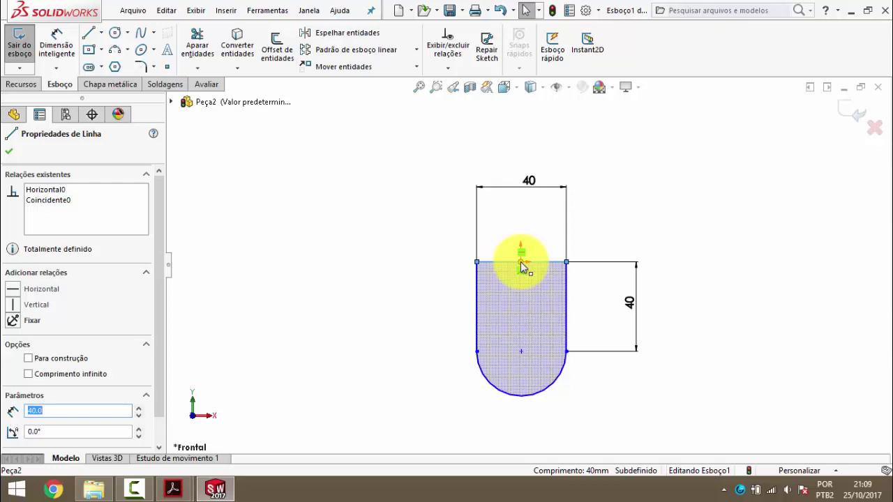
ctrl+click(521, 263)
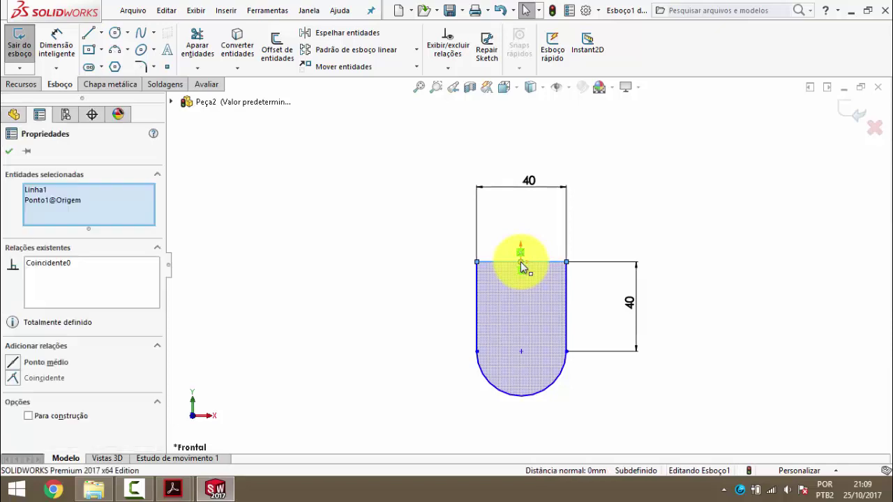
click(12, 364)
click(9, 151)
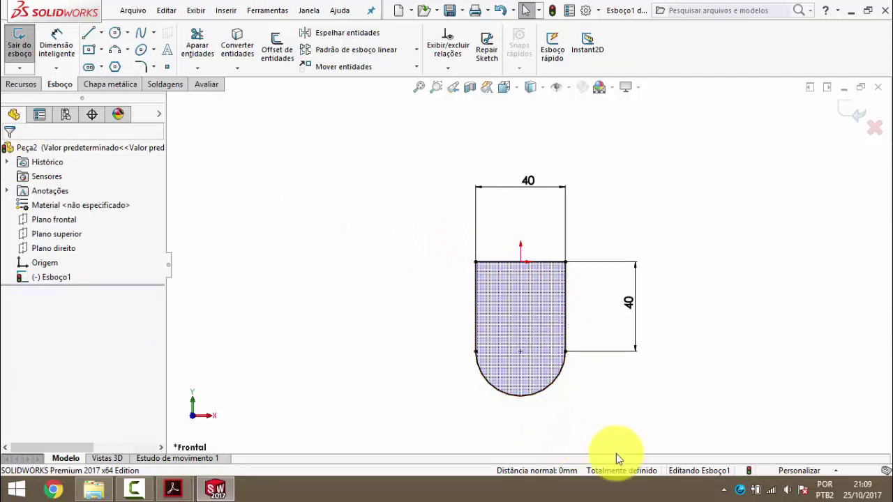
click(175, 488)
click(219, 425)
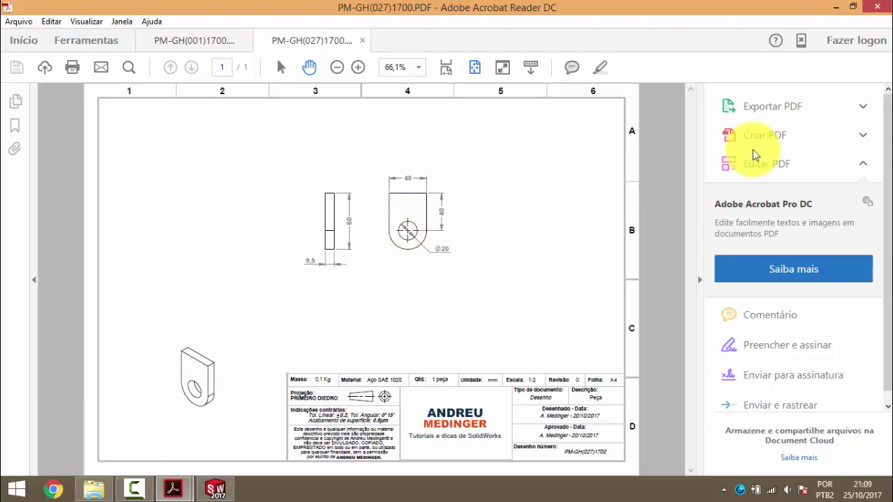
click(835, 7)
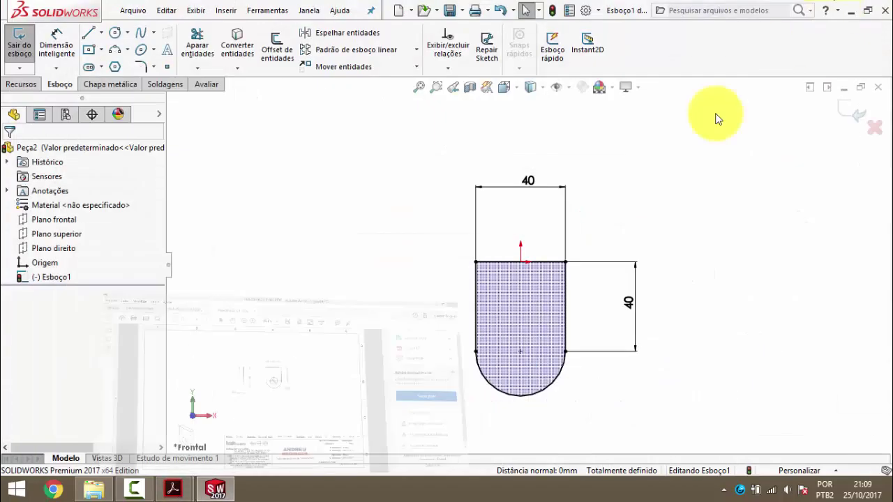
- Draw a hole circle centred on the rounded end's arc centre
click(115, 35)
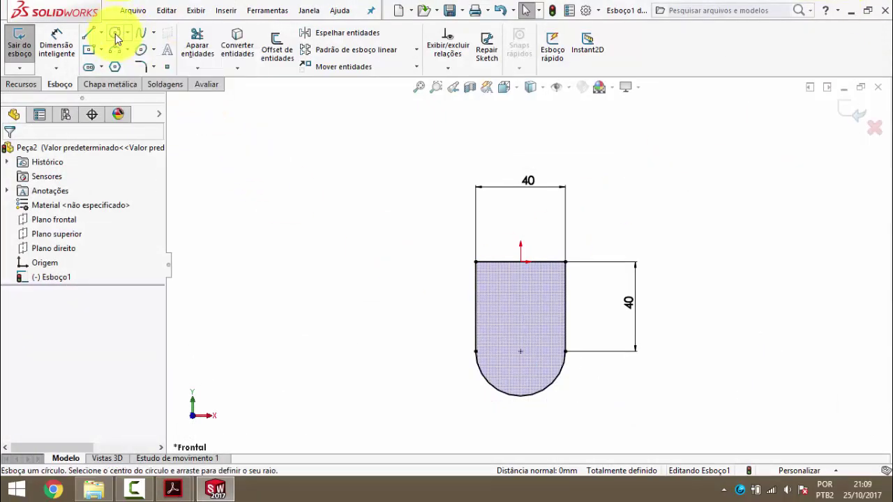
click(520, 350)
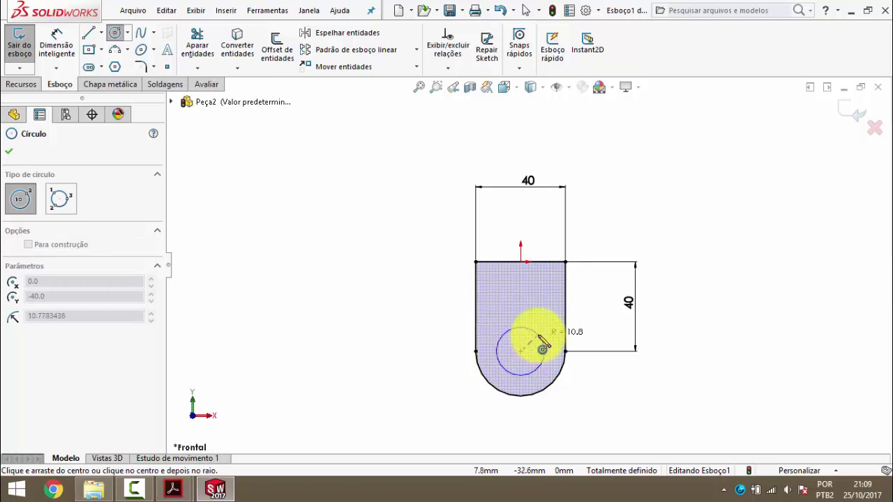
click(542, 342)
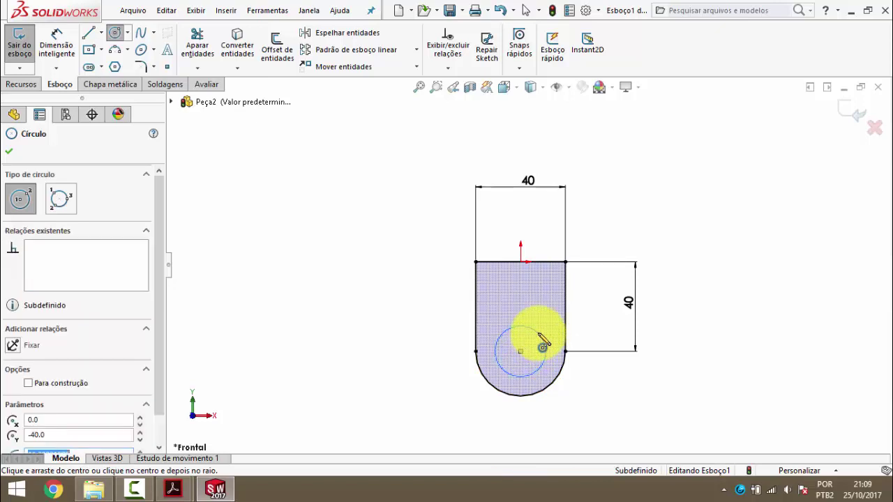
key(Escape)
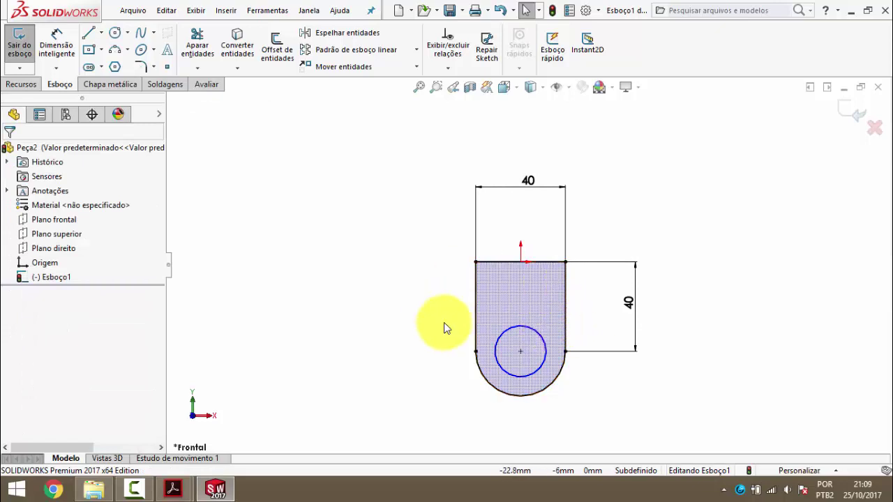
- Dimension the hole circle to a 20 mm diameter
click(60, 45)
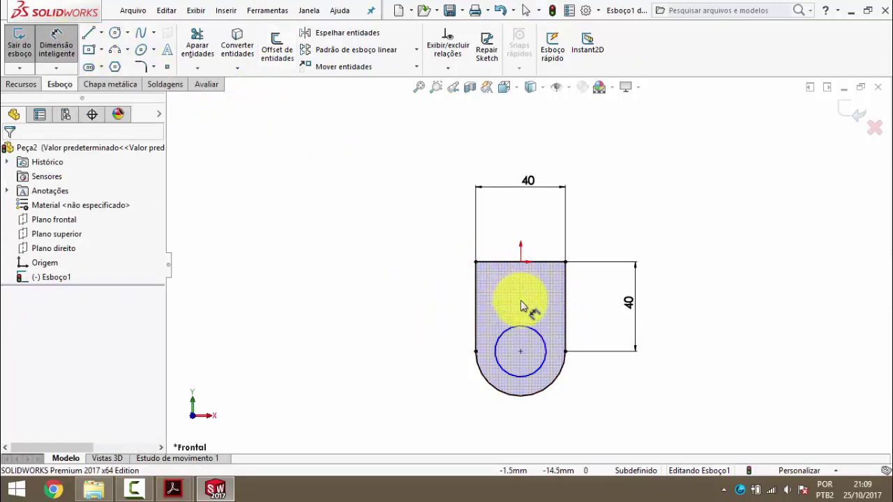
click(534, 334)
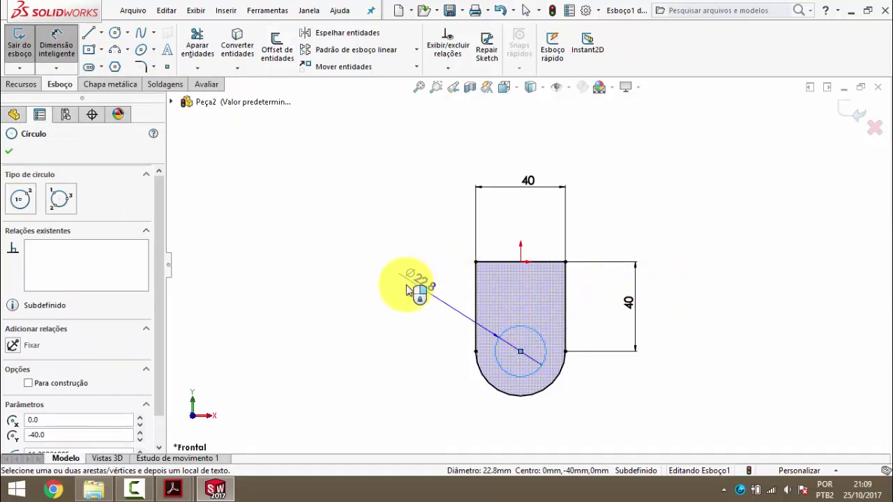
click(414, 288)
text(20)
key(Return)
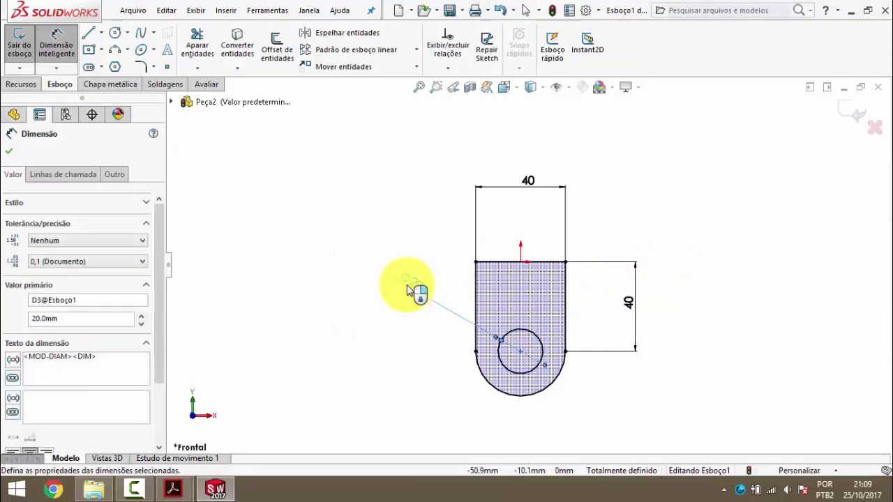
click(357, 235)
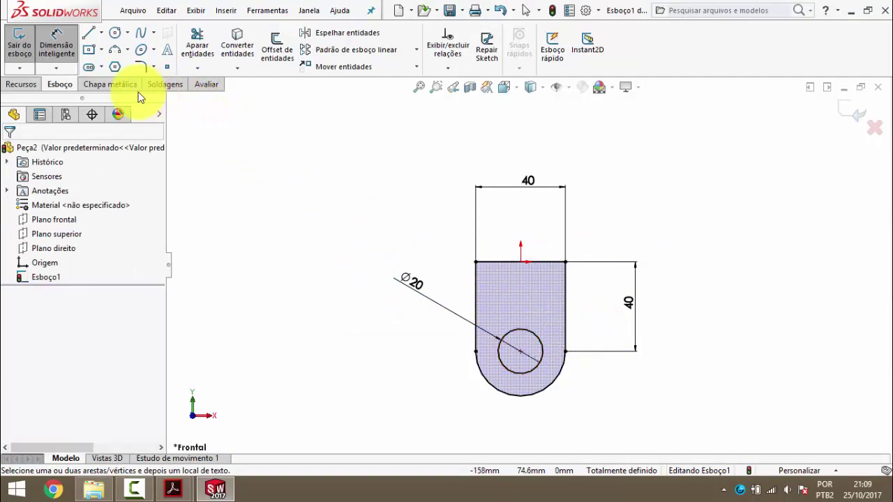
- Make the sketch a sheet-metal base flange 3/8 in (9.525 mm) thick
click(113, 83)
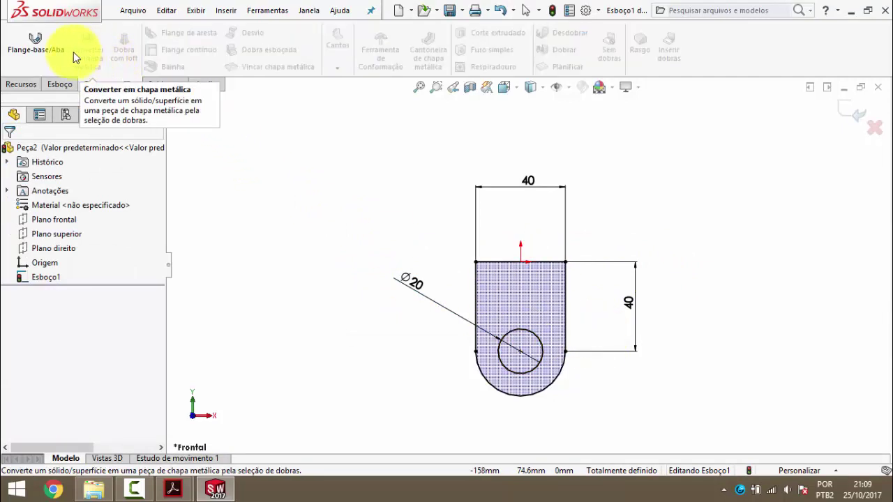
click(34, 44)
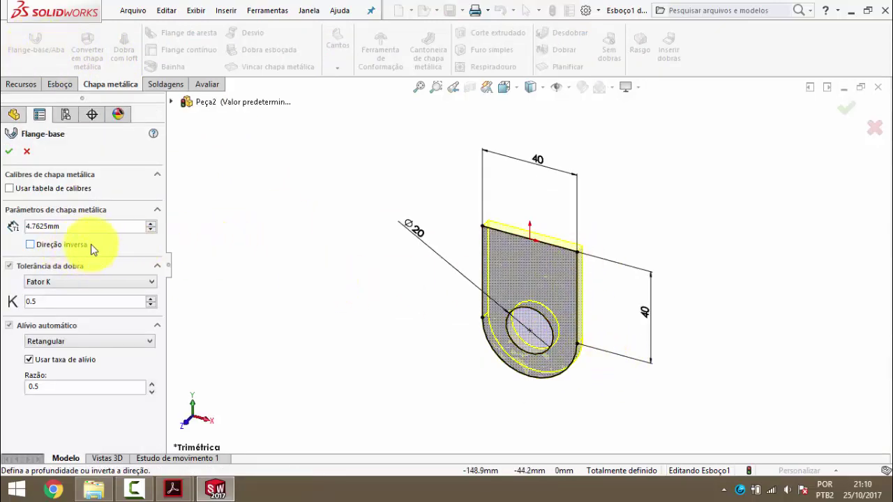
click(39, 224)
text(3)
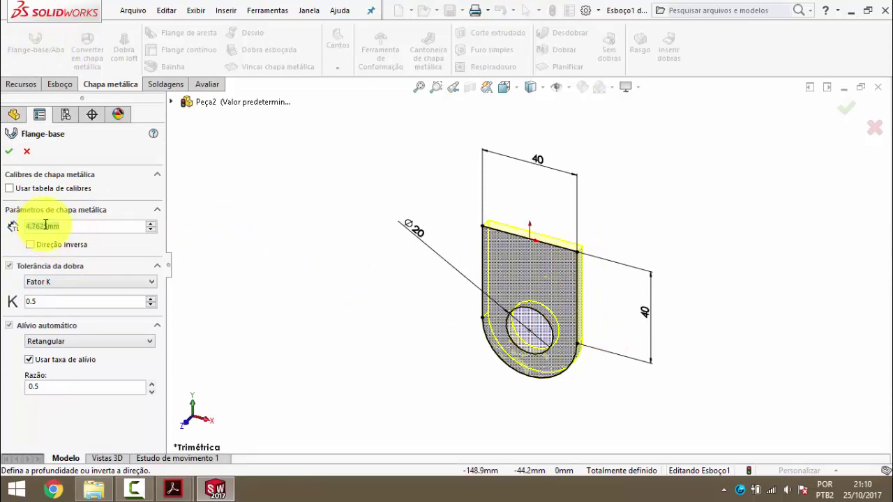
text(/8)
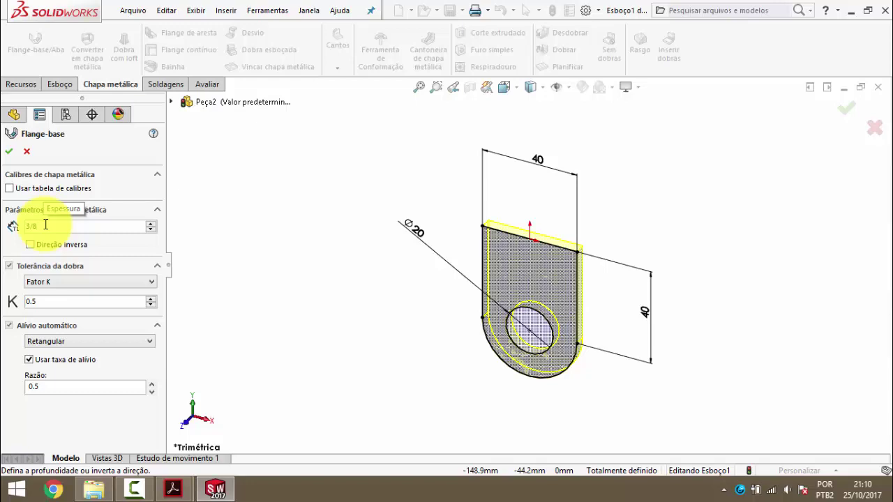
key(Return)
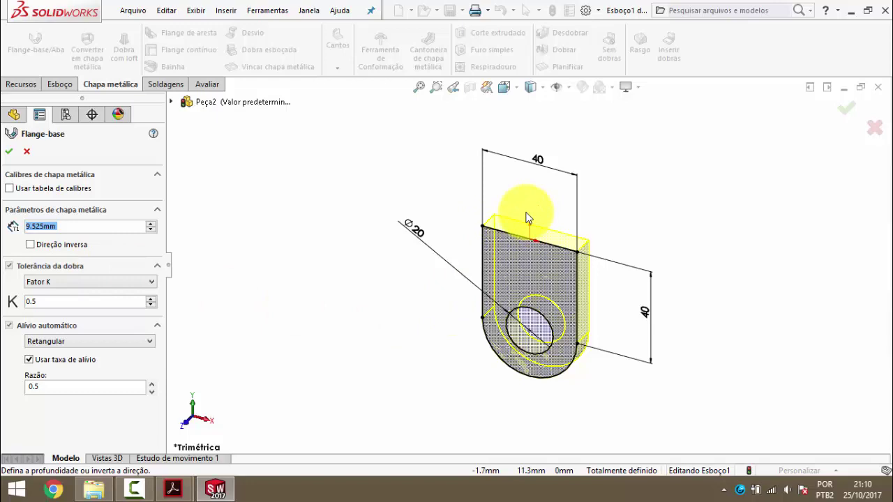
click(8, 150)
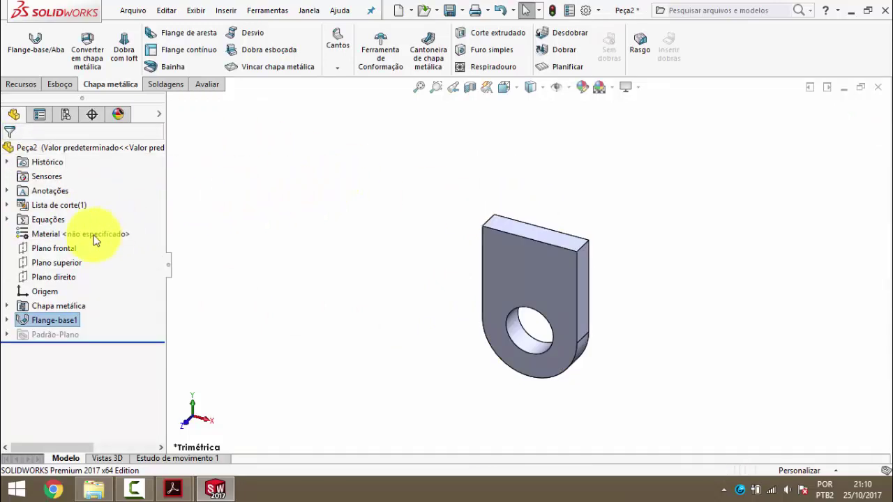
- Toggle reference-plane visibility so Plano direito shows through the bracket's middle
click(49, 279)
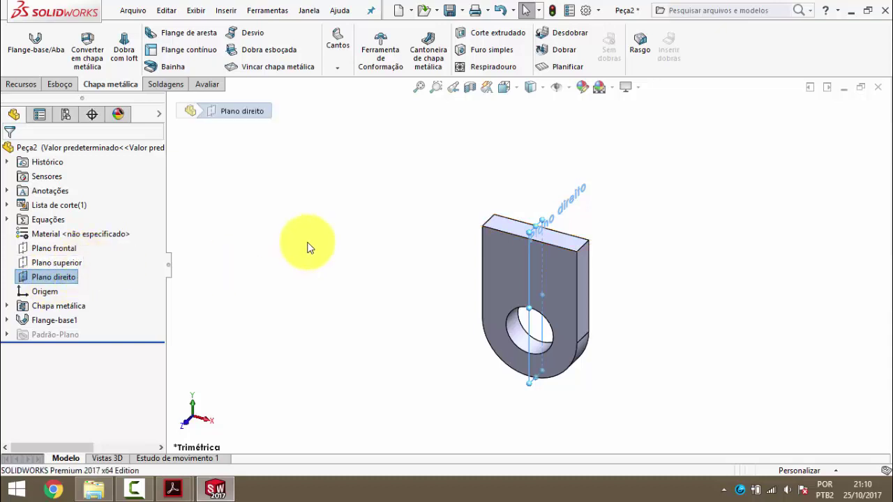
click(353, 212)
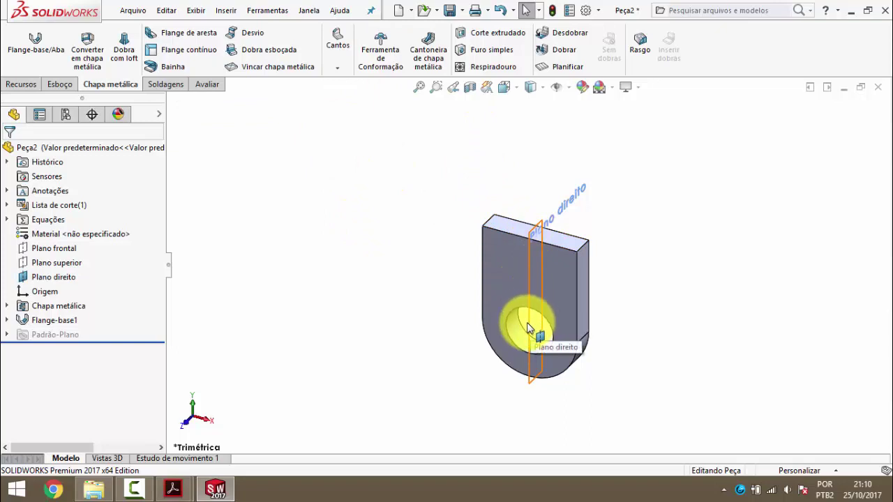
click(558, 94)
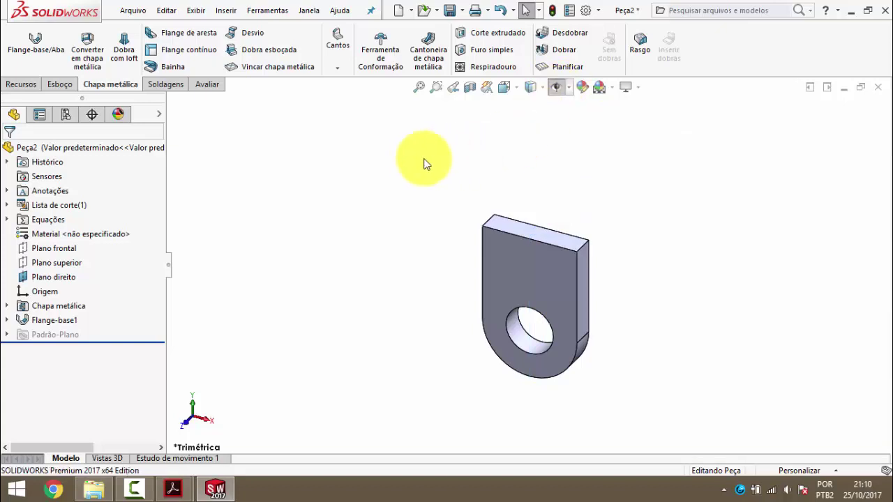
click(558, 94)
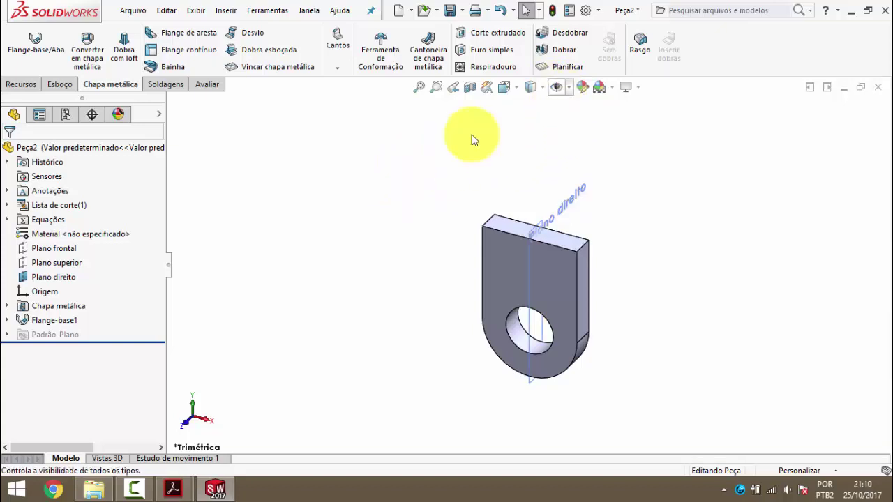
click(570, 92)
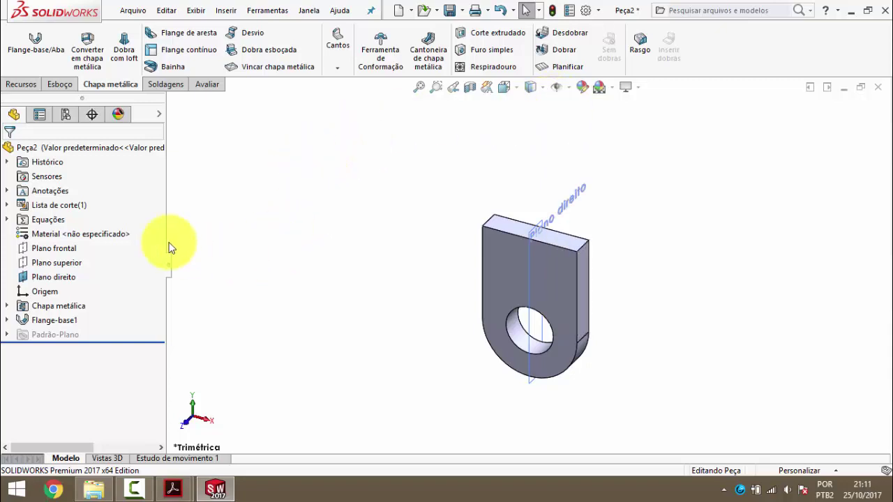
- Assign AISI 1020 steel as the part's material
right_click(101, 236)
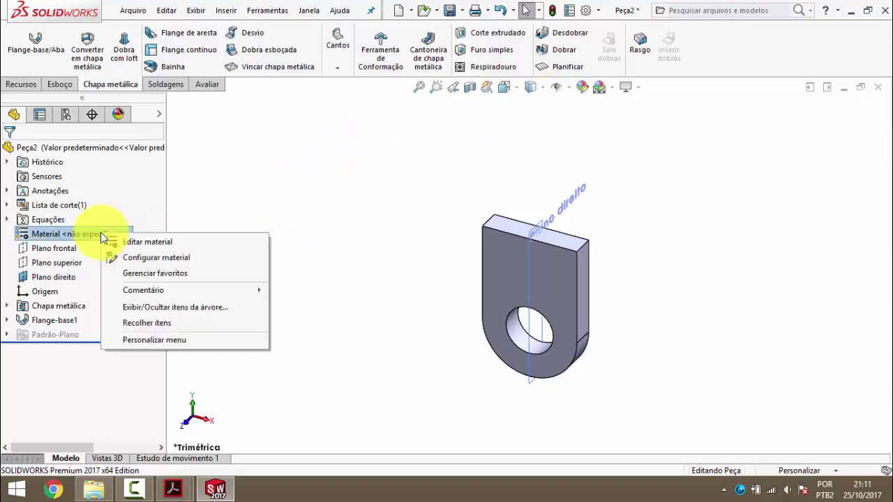
click(131, 241)
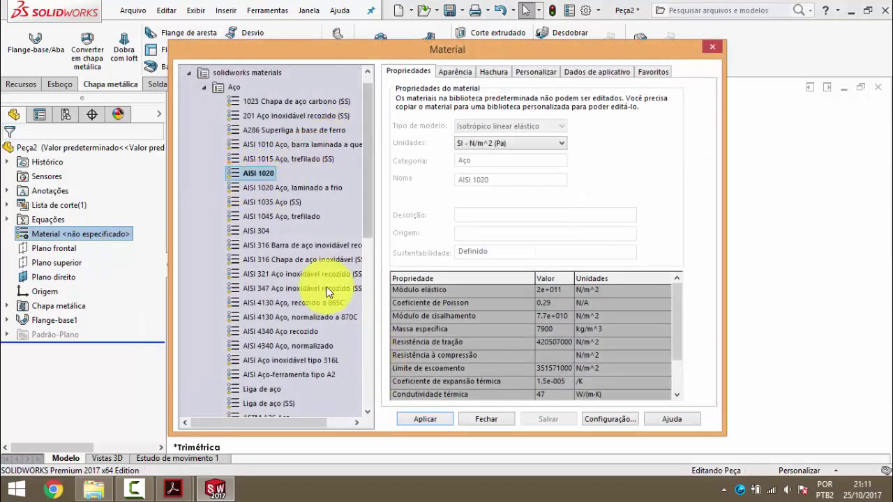
click(433, 417)
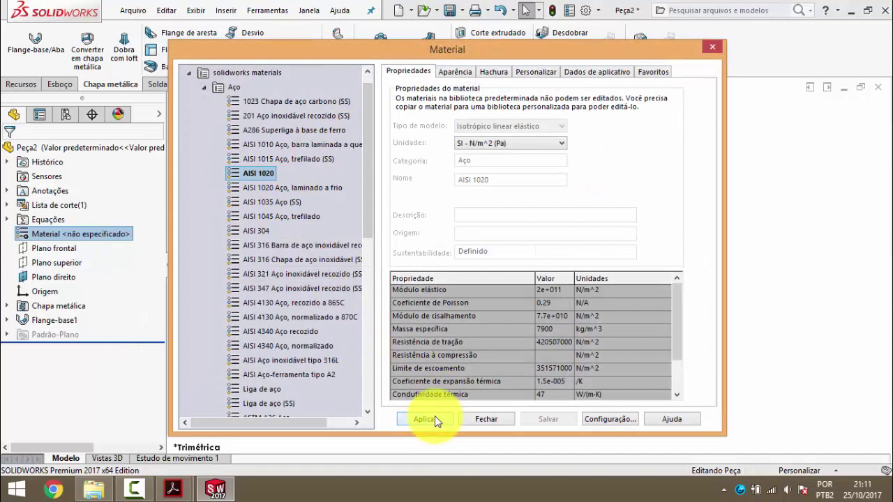
click(481, 418)
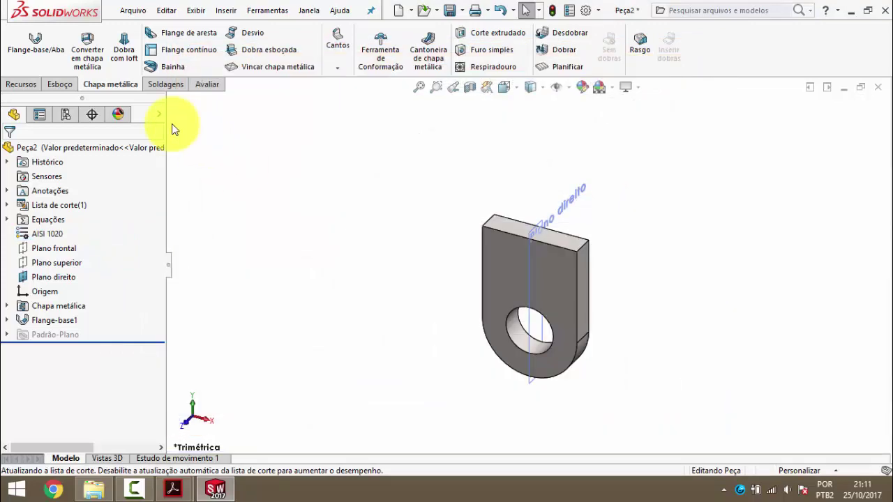
- Give the whole Peça2 part an orange appearance with RGB 255, 89, 0
right_click(58, 152)
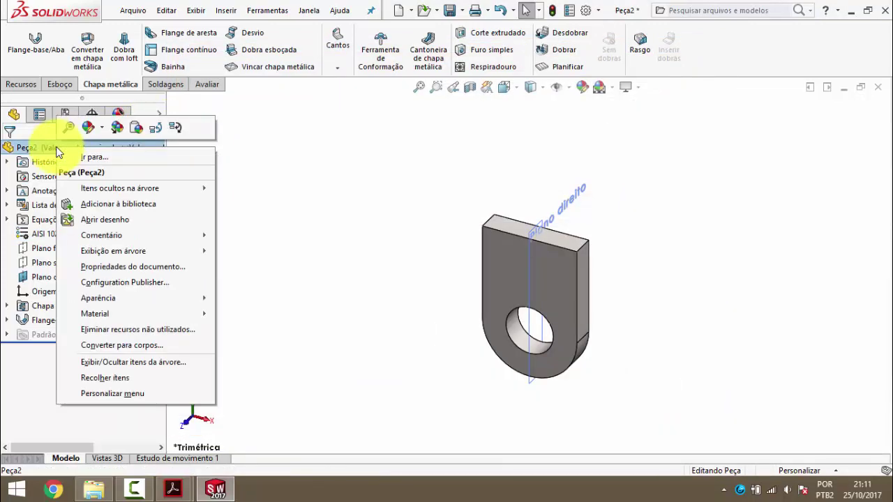
click(103, 129)
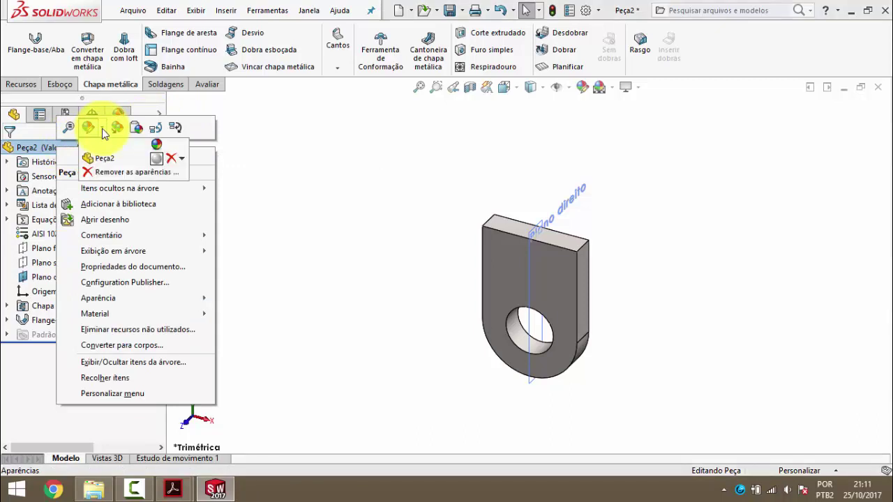
click(101, 159)
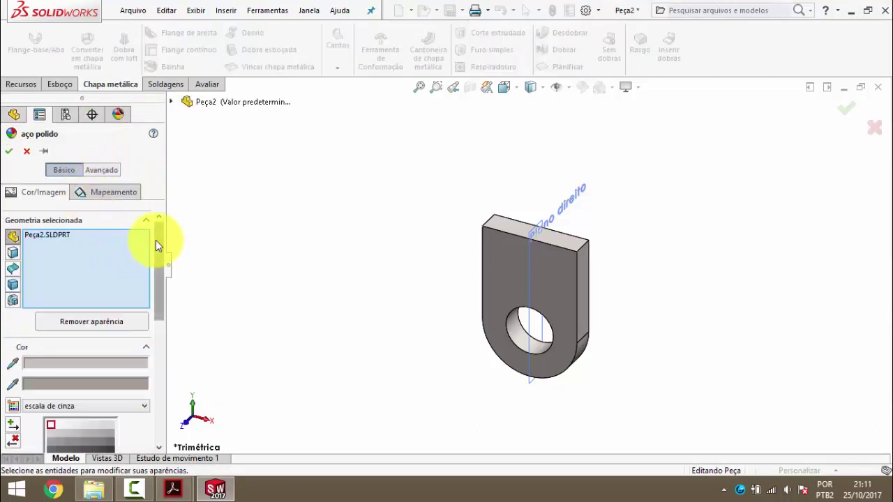
scroll(156, 240, down, 3)
scroll(149, 302, down, 3)
double_click(85, 325)
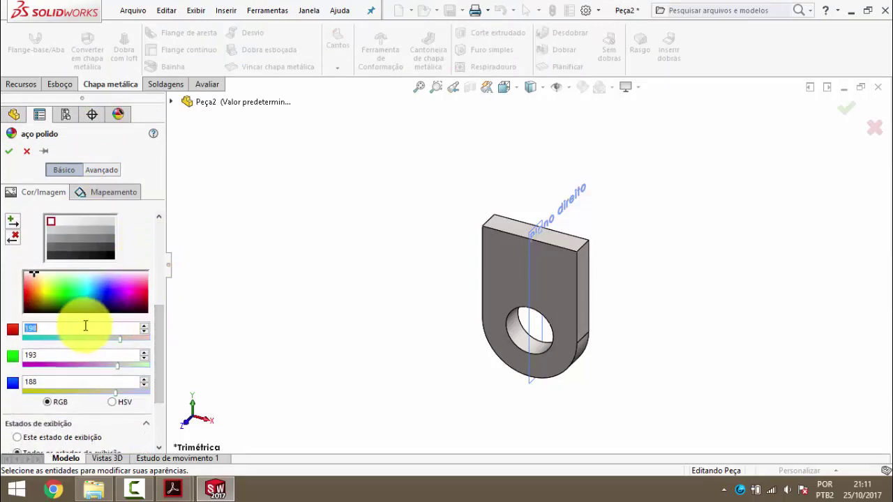
text(55)
double_click(69, 357)
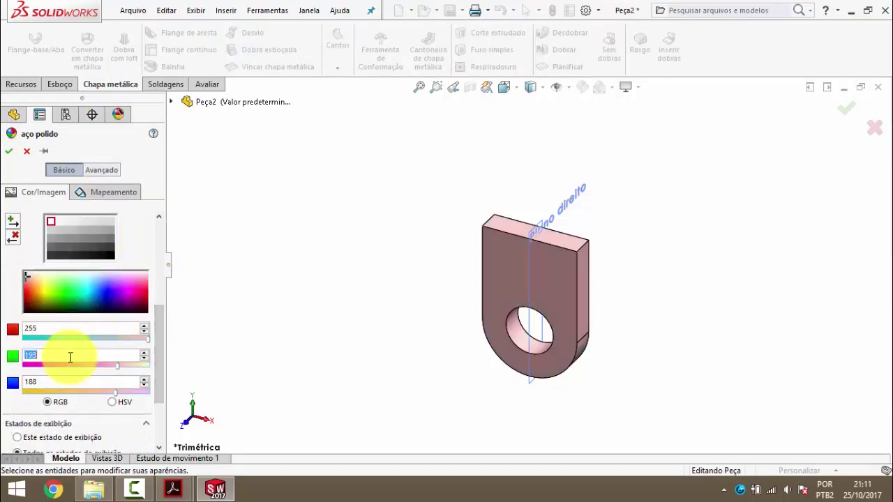
text(89)
double_click(63, 381)
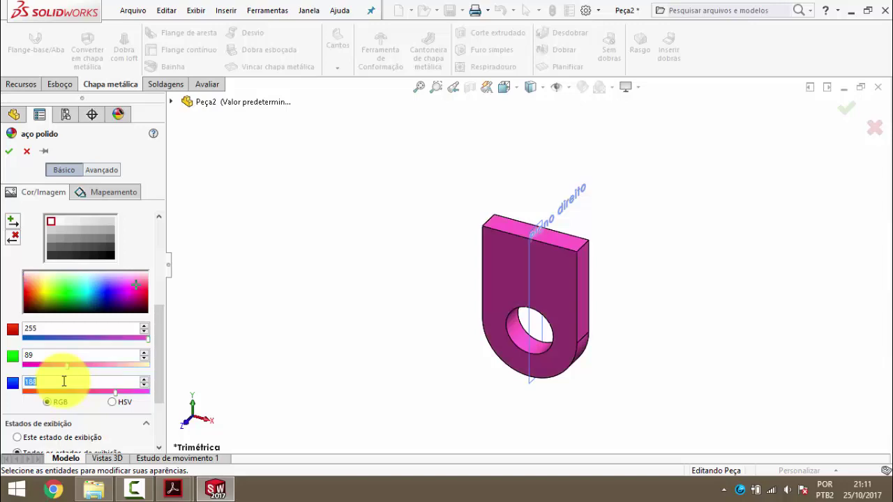
text(0)
click(8, 151)
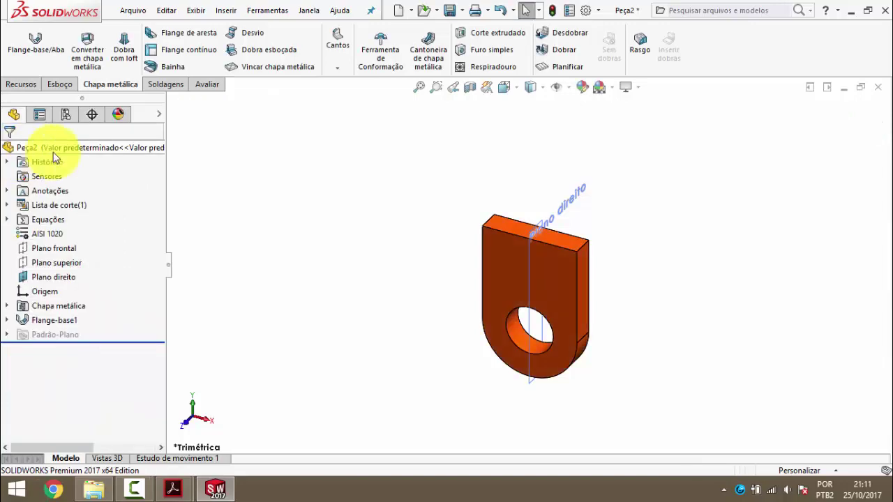
- Save the part as PM-GH(027)1700
click(451, 12)
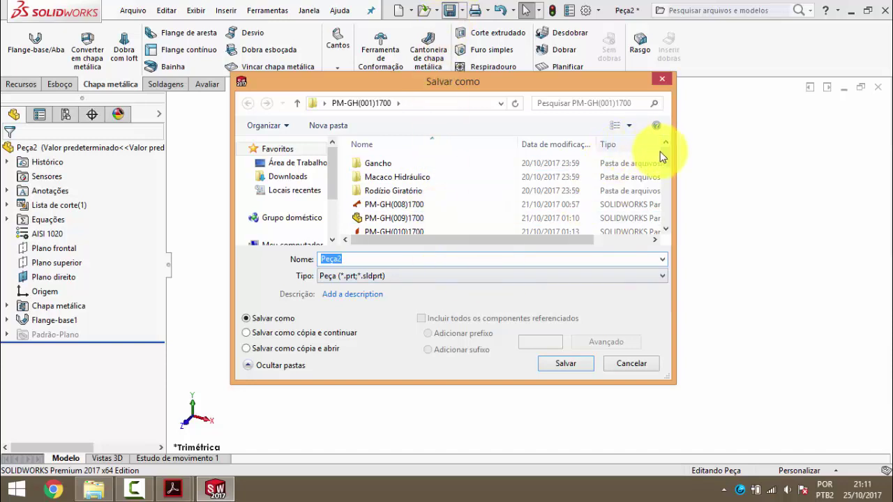
drag(664, 151, 653, 222)
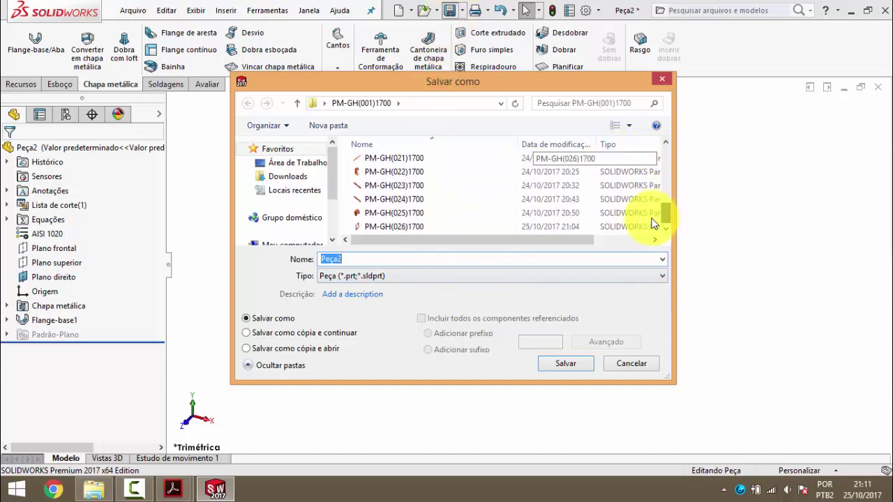
click(397, 227)
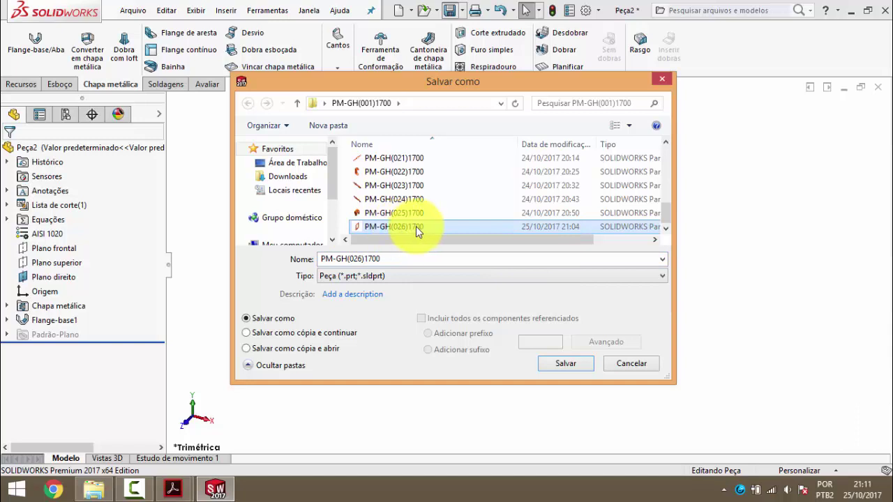
click(389, 263)
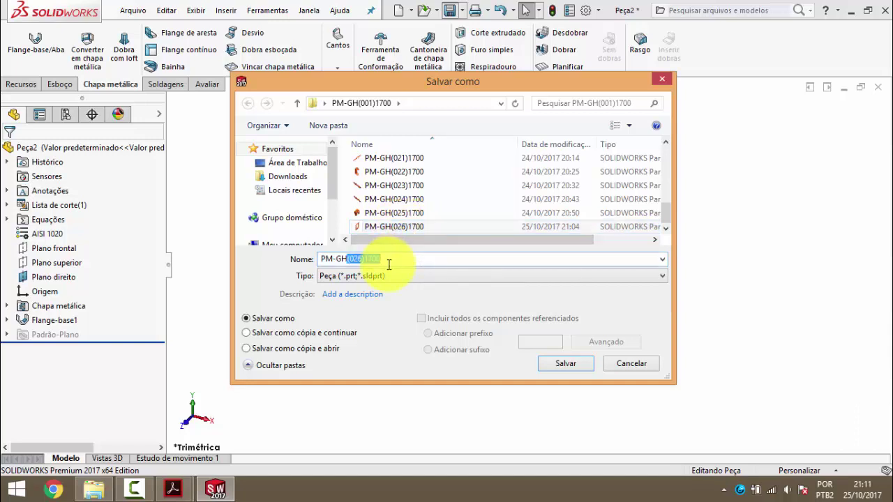
click(389, 263)
key(BackSpace)
key(Return)
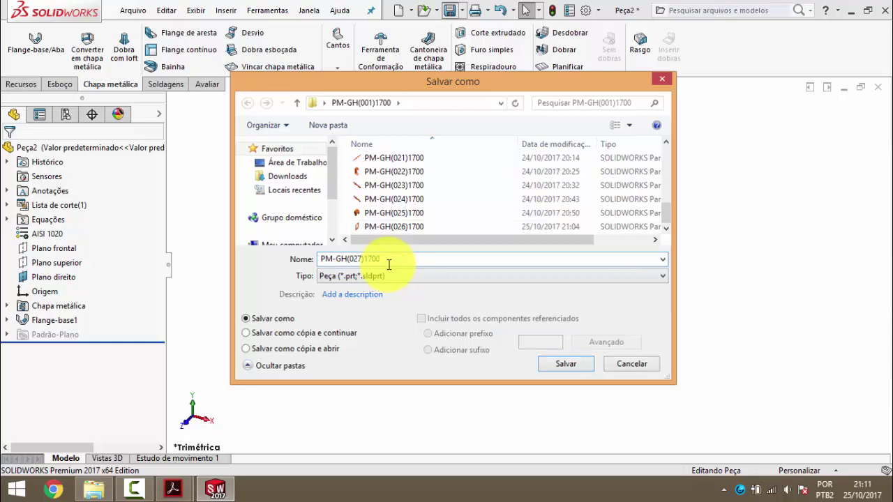
mouse_move(172, 489)
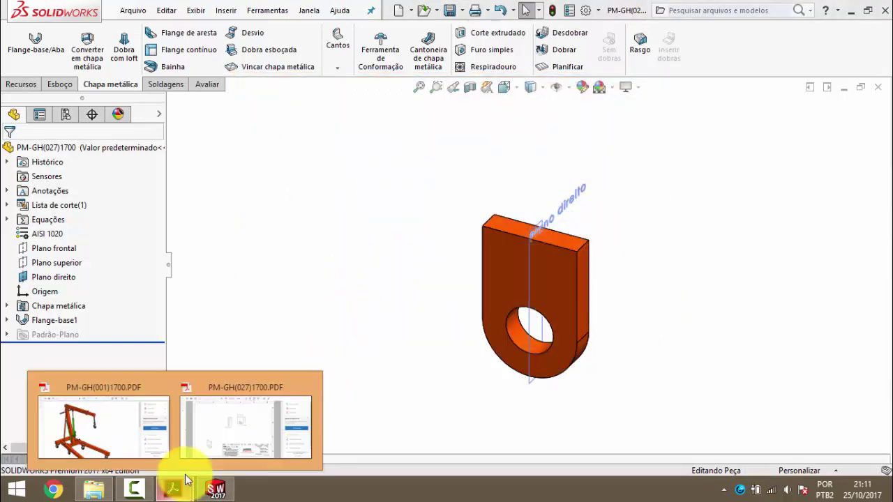
- Close the PM-GH(027)1700 PDF, resave and close the part, and select a drawing in Peças
click(230, 419)
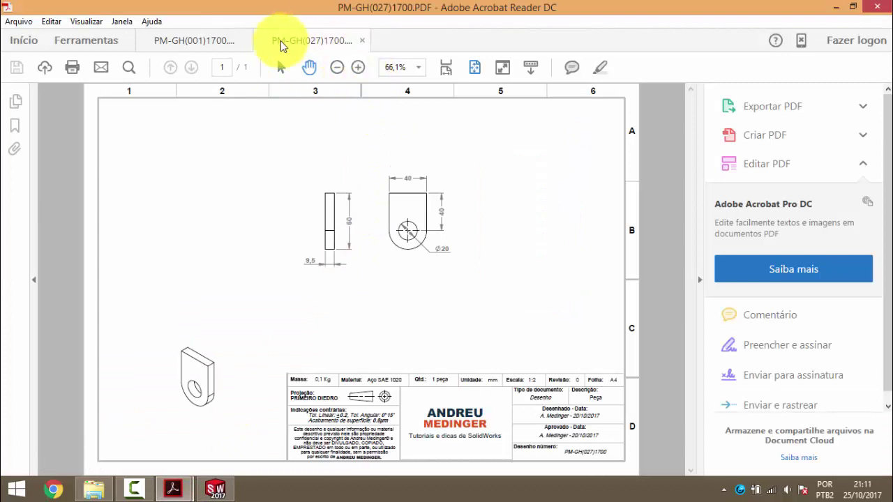
click(362, 41)
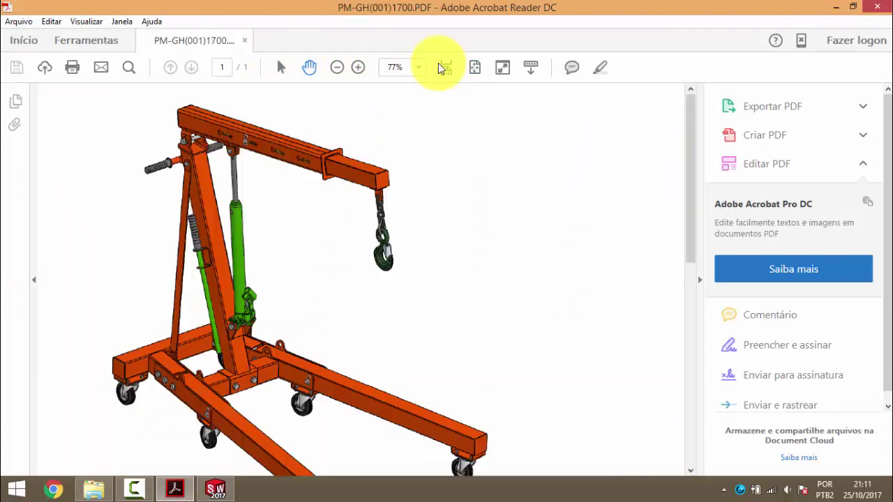
click(836, 8)
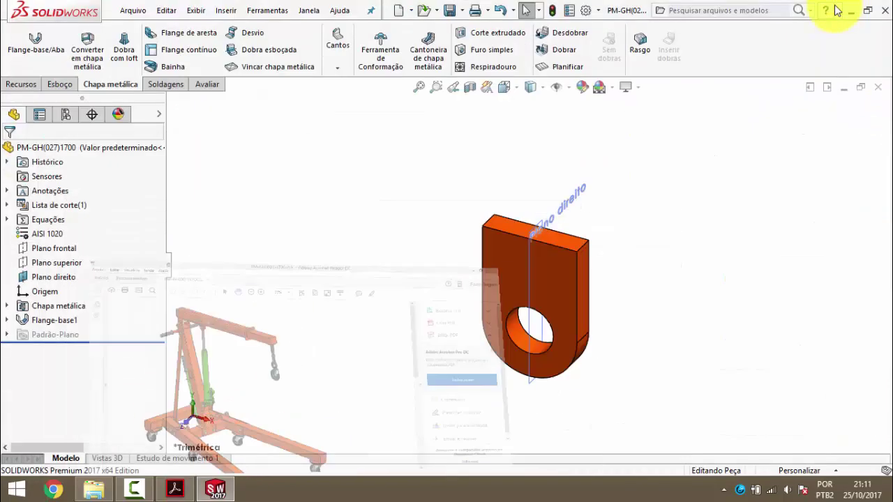
click(454, 12)
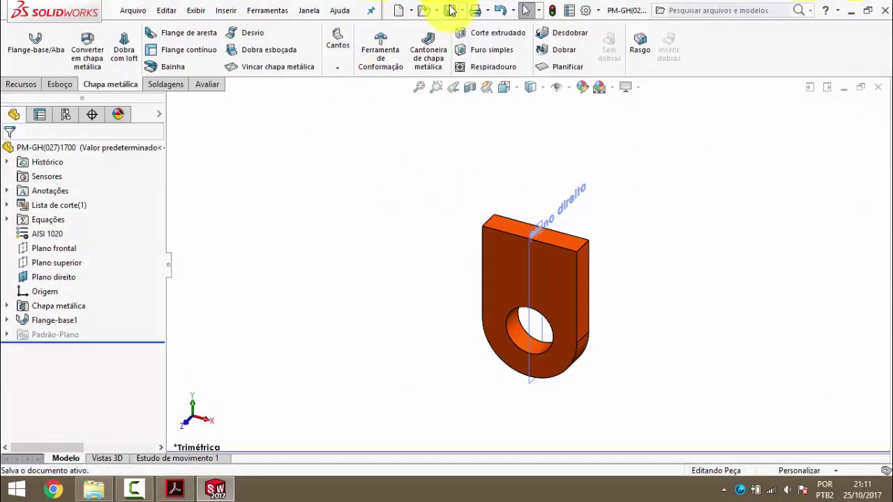
click(877, 87)
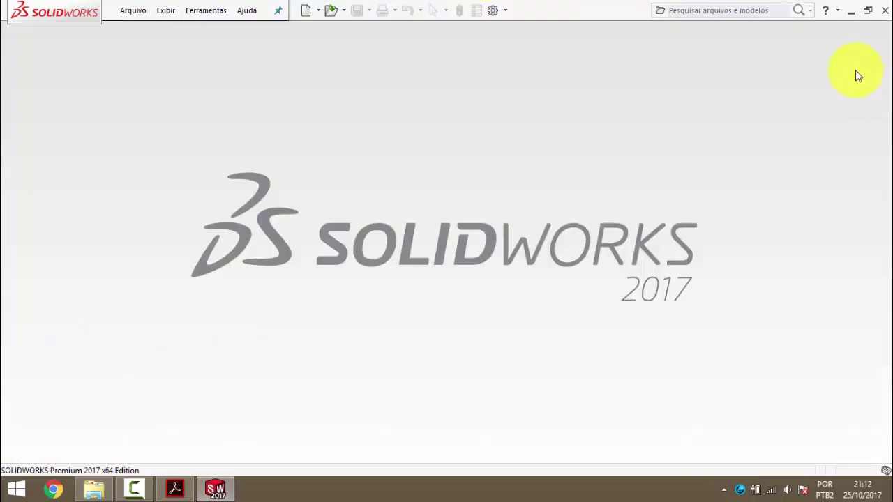
click(850, 10)
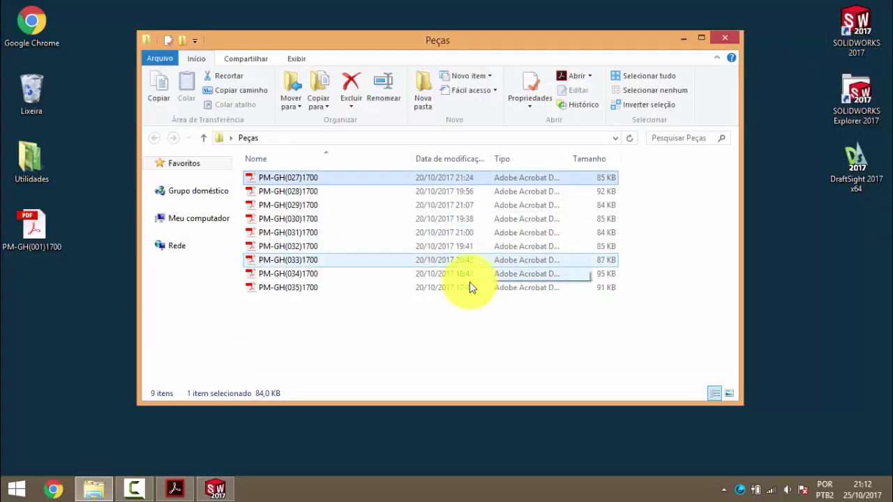
click(349, 233)
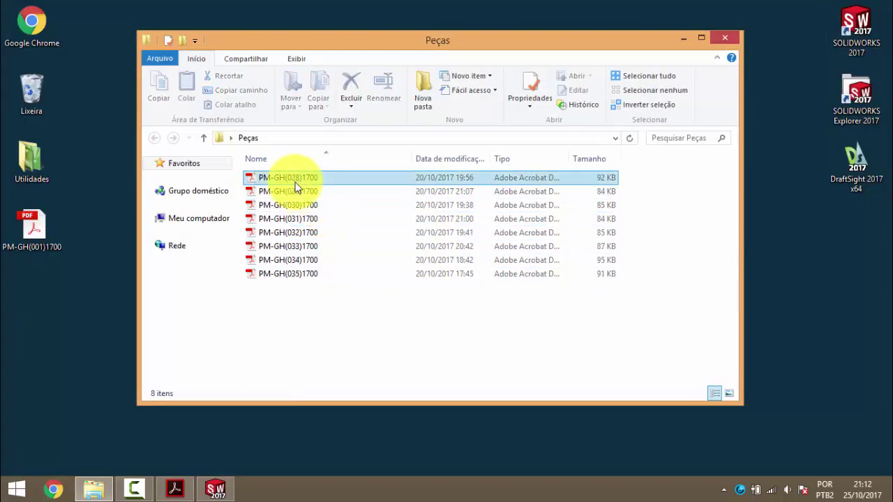
- Open the PM-GH(028)1700 drawing in Acrobat, zoom the crane PDF to 125%, then minimize Acrobat
double_click(295, 179)
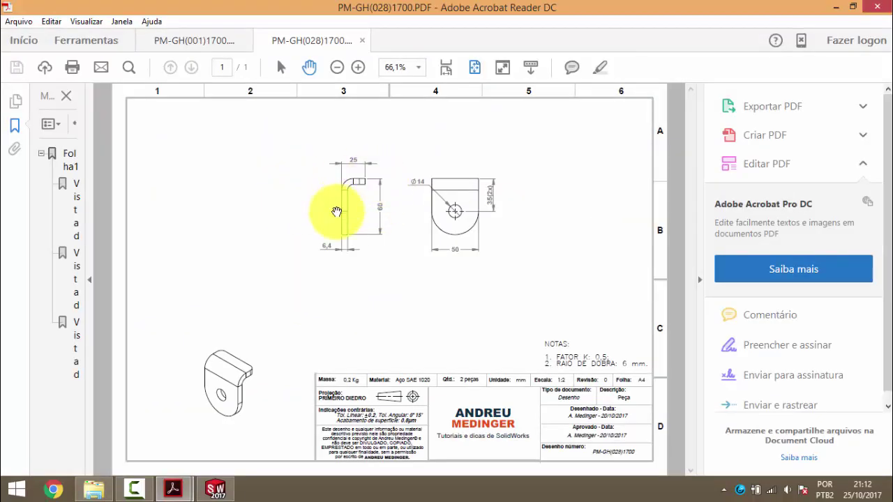
click(68, 99)
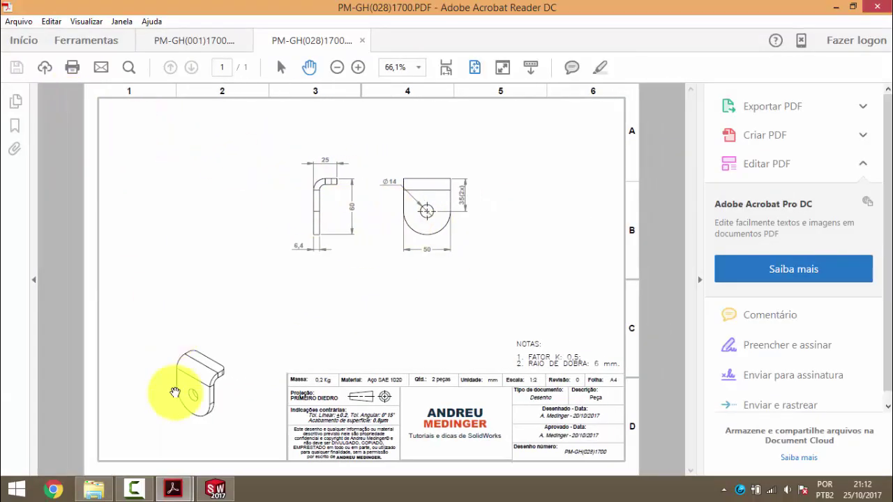
click(218, 487)
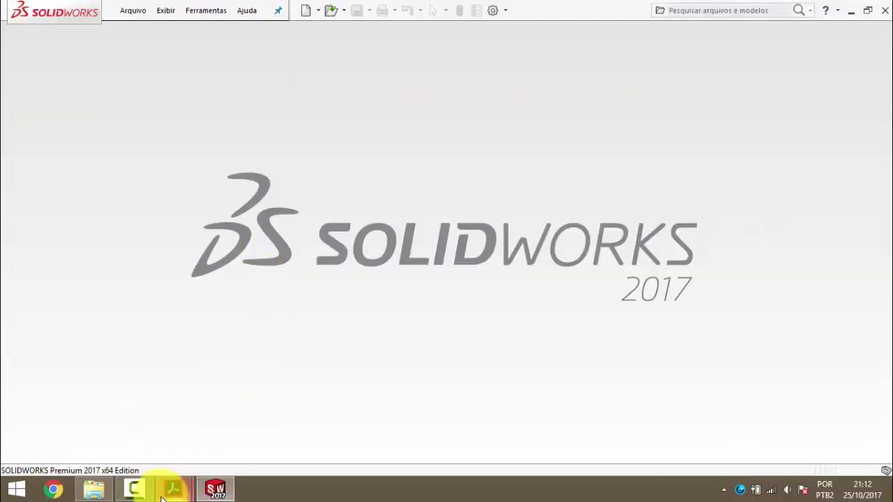
click(143, 431)
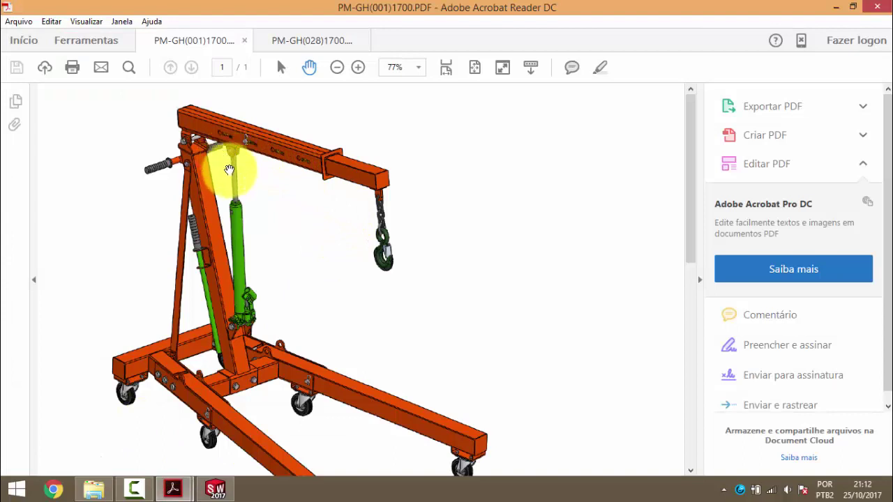
click(358, 67)
click(358, 67)
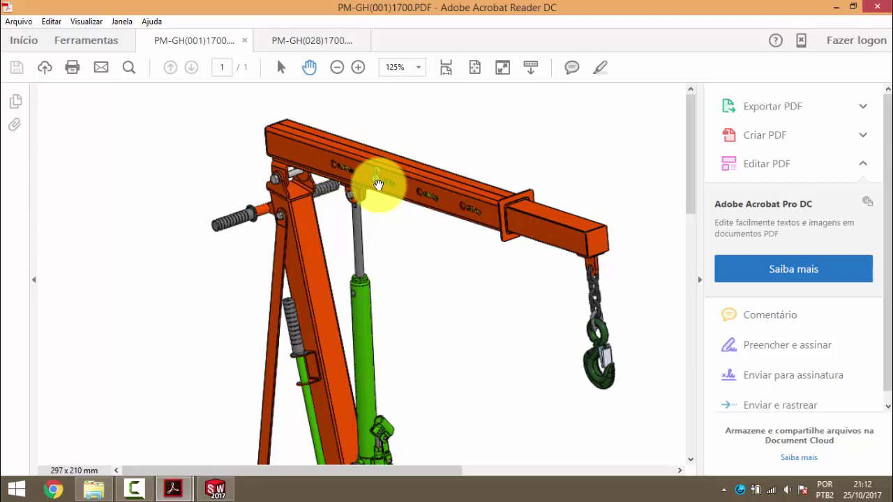
click(835, 6)
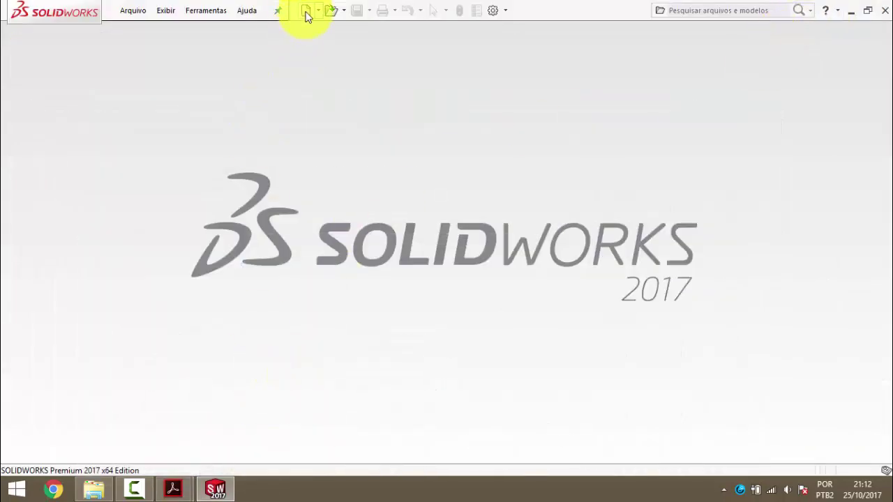
- Create a new empty part, Peça3, checking the PM-GH(028)1700 drawing for reference
click(305, 11)
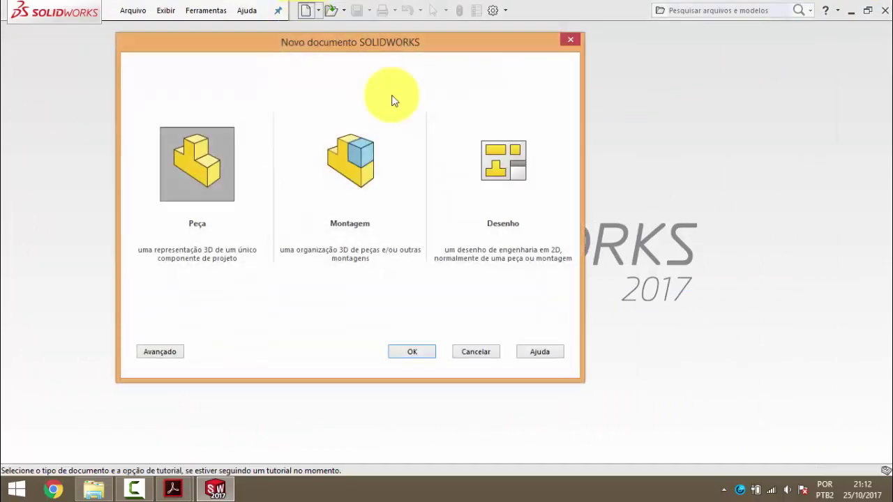
double_click(200, 159)
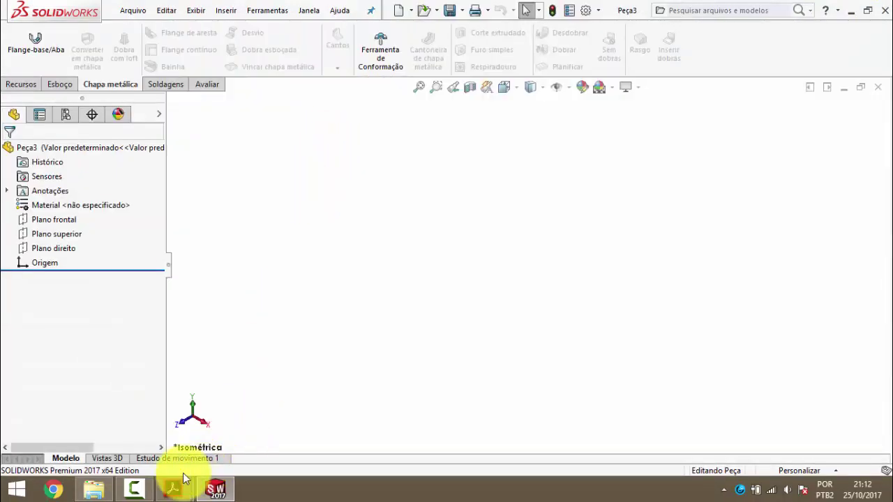
mouse_move(173, 489)
click(209, 425)
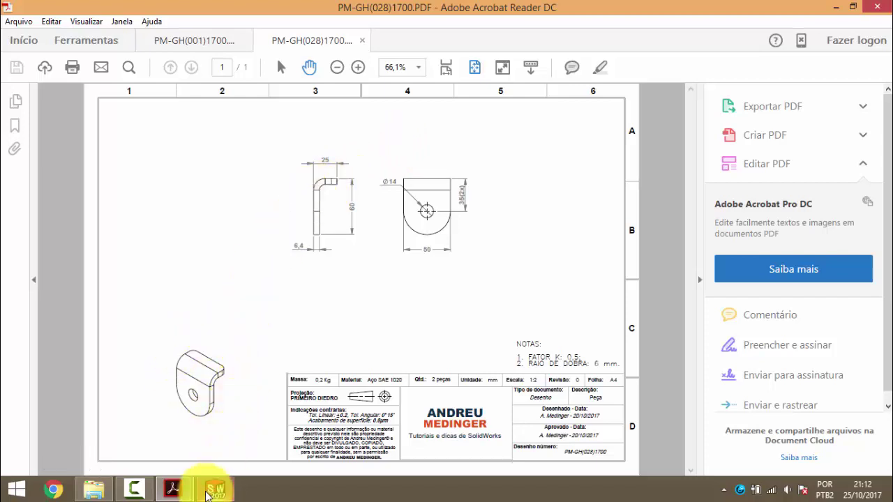
click(207, 493)
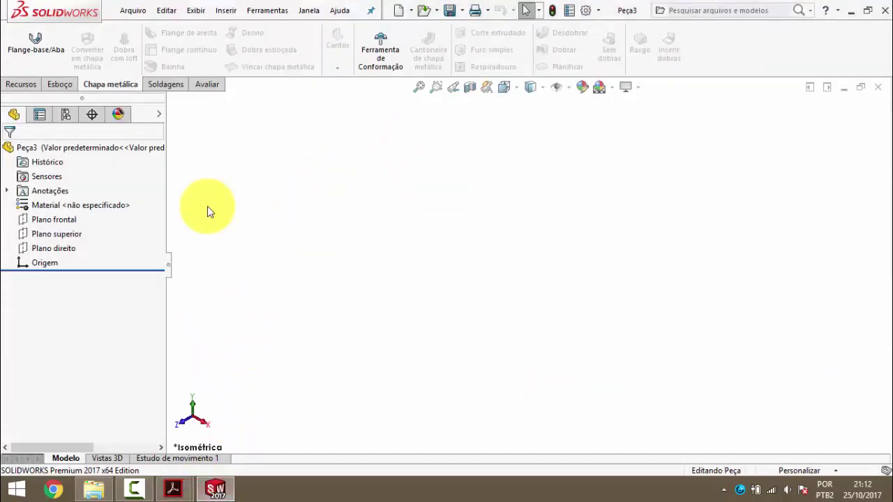
- On the right plane, sketch a vertical line up from the origin and a short horizontal top line
click(72, 251)
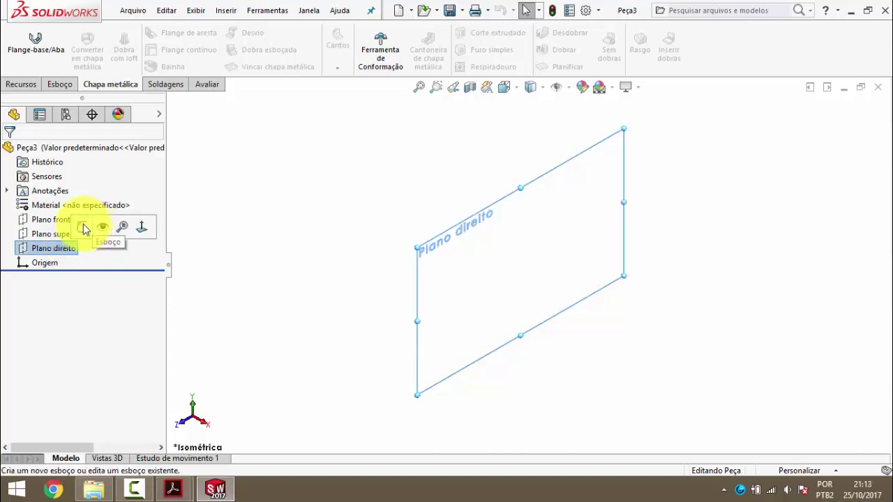
click(83, 224)
click(292, 178)
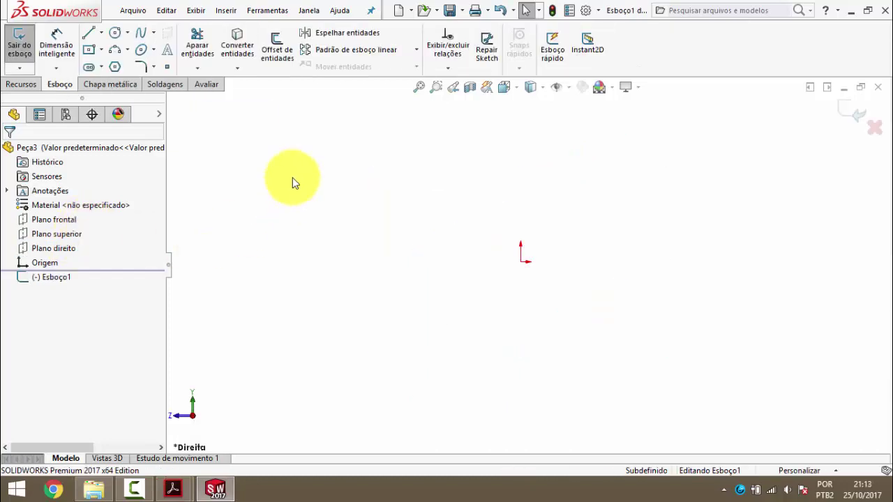
click(88, 35)
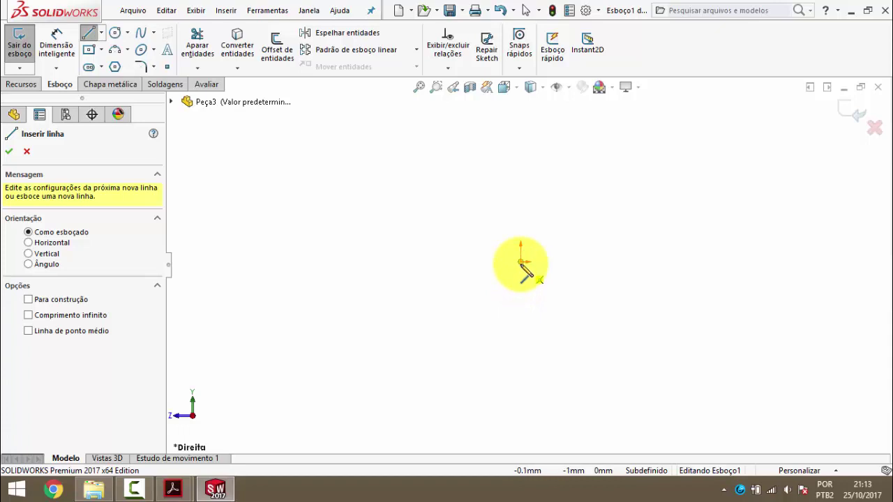
click(520, 263)
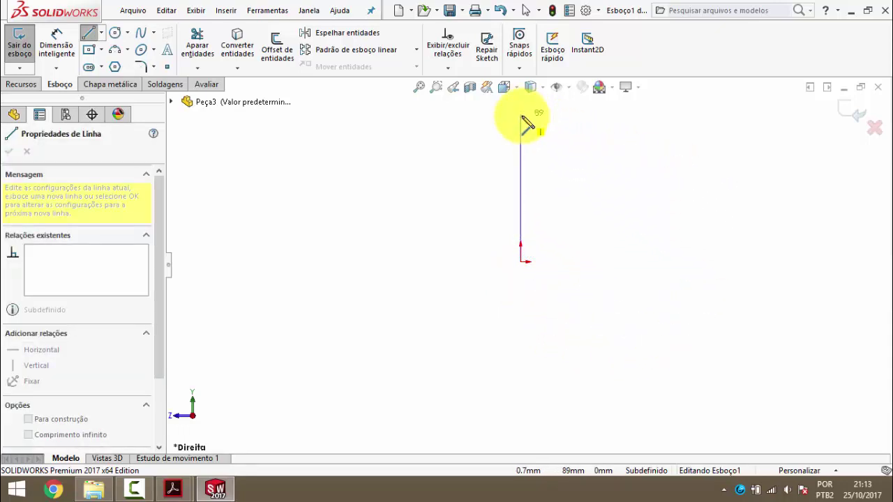
click(521, 115)
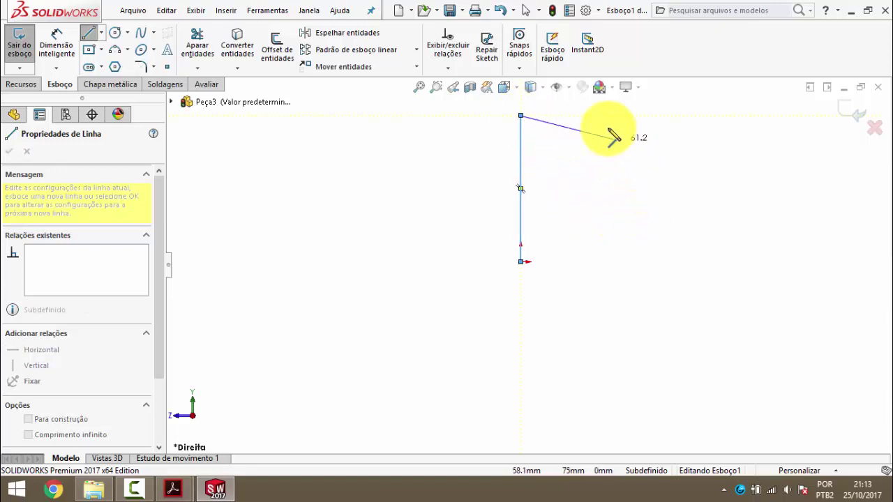
click(580, 115)
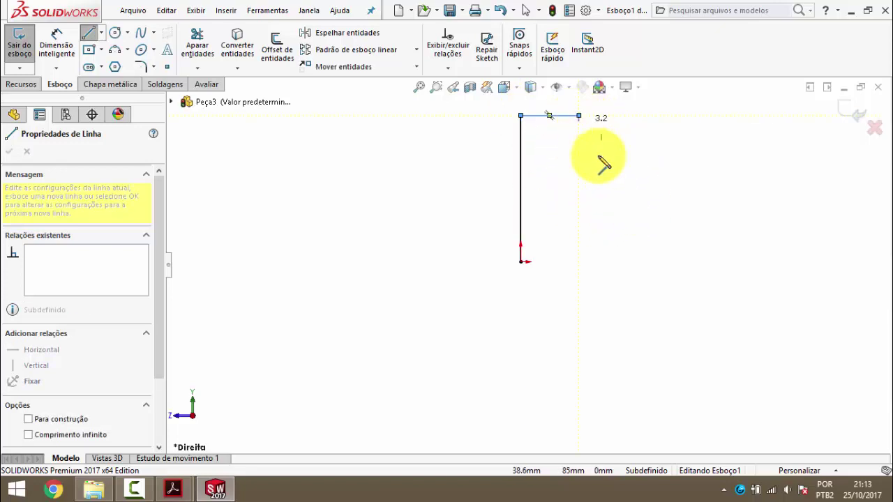
key(Escape)
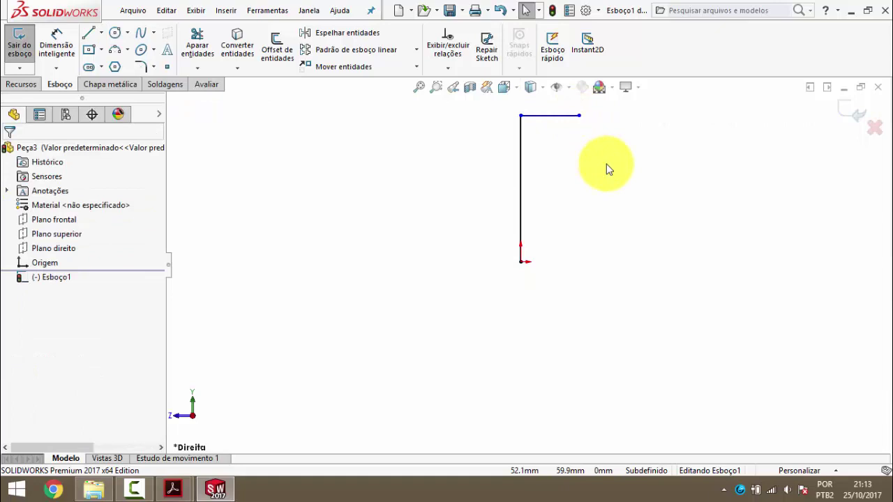
- Fit the sketch in the view and check the bracket's reference drawing dimensions
key(f)
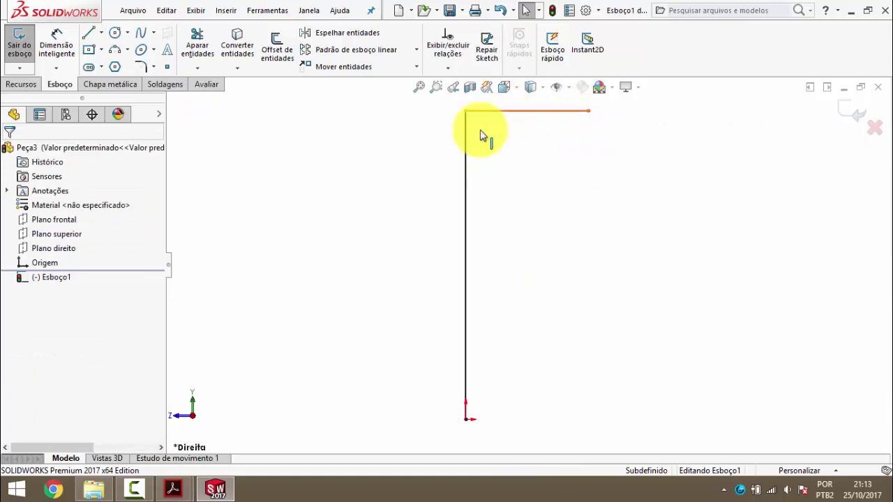
key(z)
key(z)
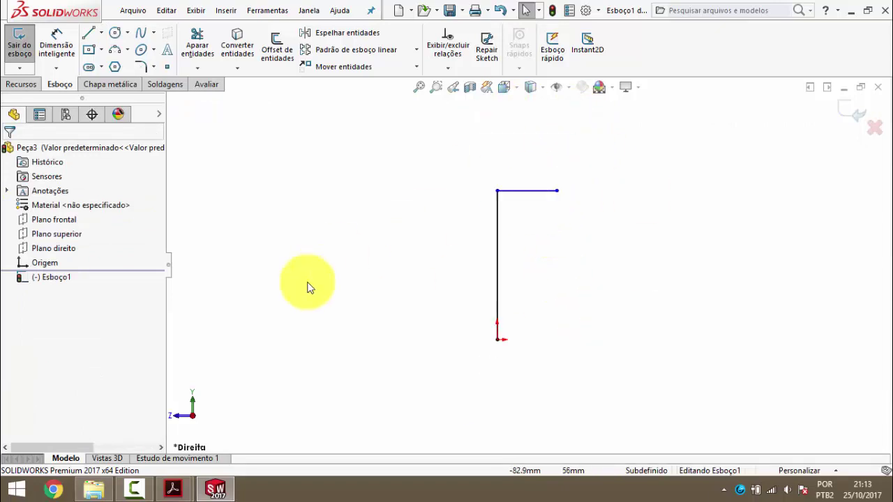
click(217, 455)
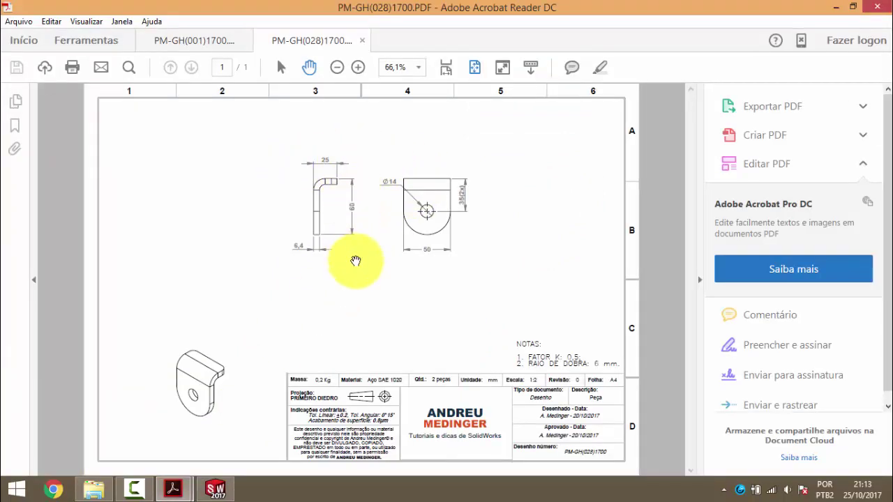
click(836, 7)
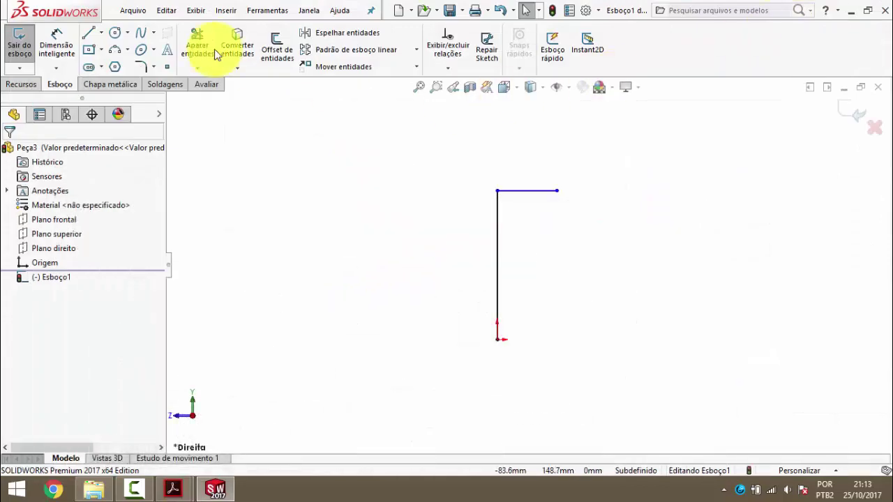
- Dimension the top line to 25 and the vertical line to 60, fully defining Esboço1
click(57, 54)
click(528, 191)
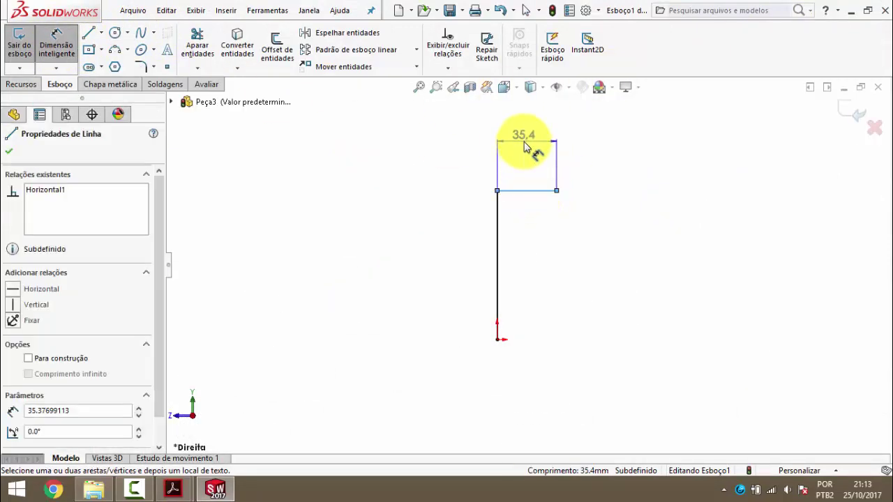
click(525, 145)
text(25)
key(Return)
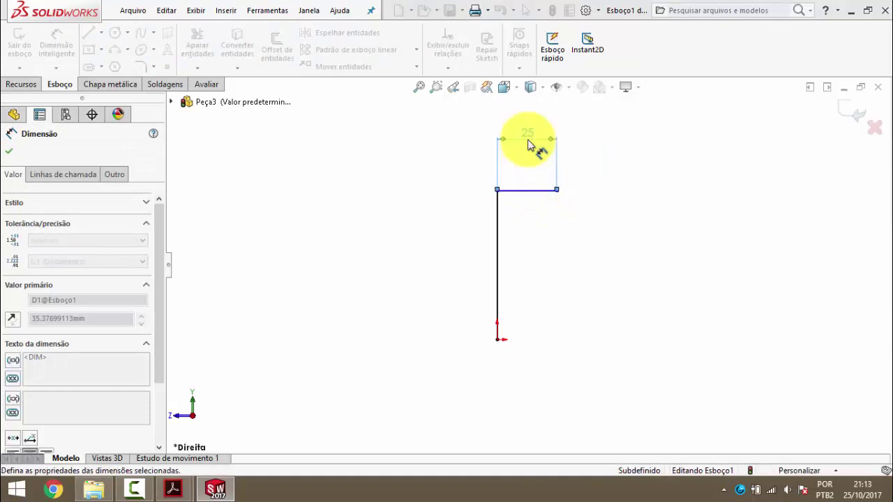
click(497, 209)
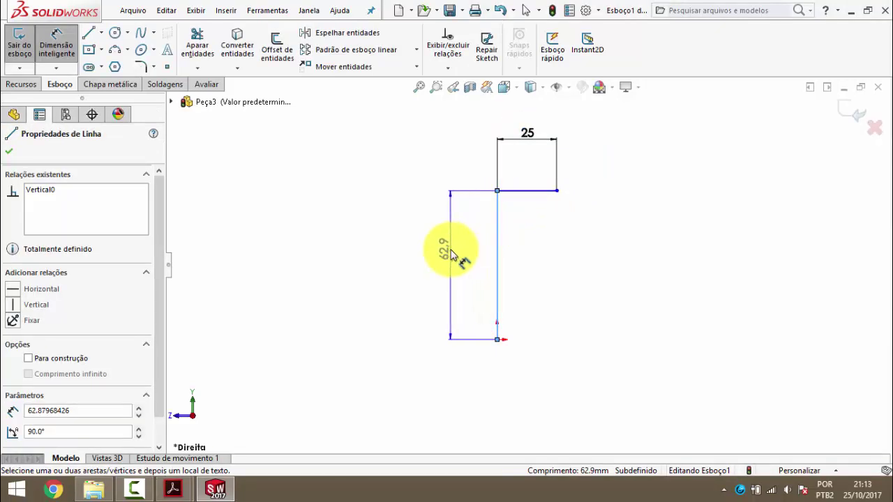
click(450, 254)
text(60)
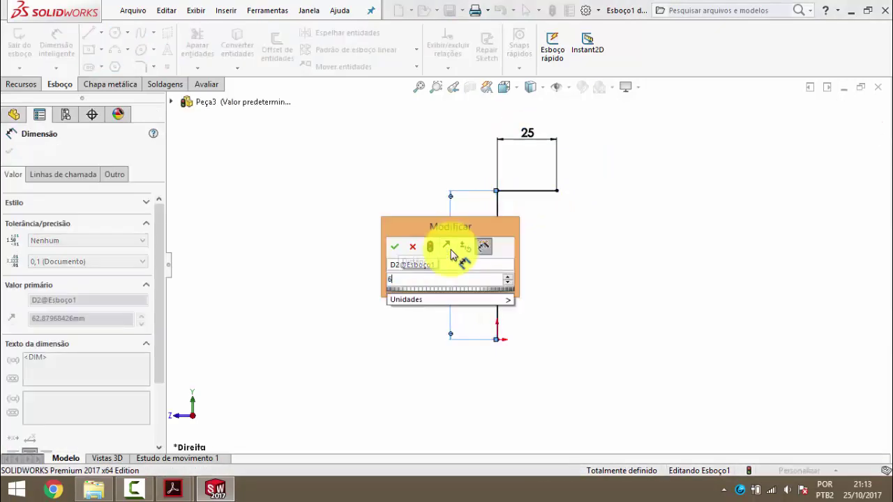
key(Return)
click(376, 192)
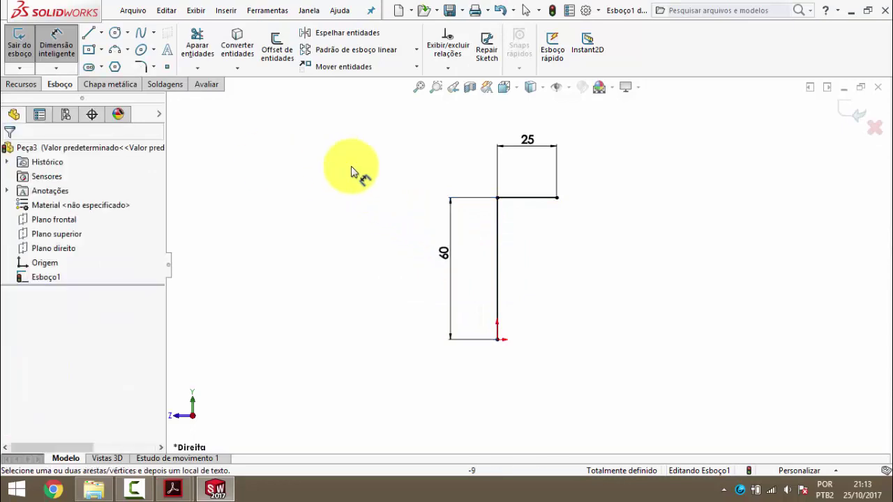
mouse_move(173, 489)
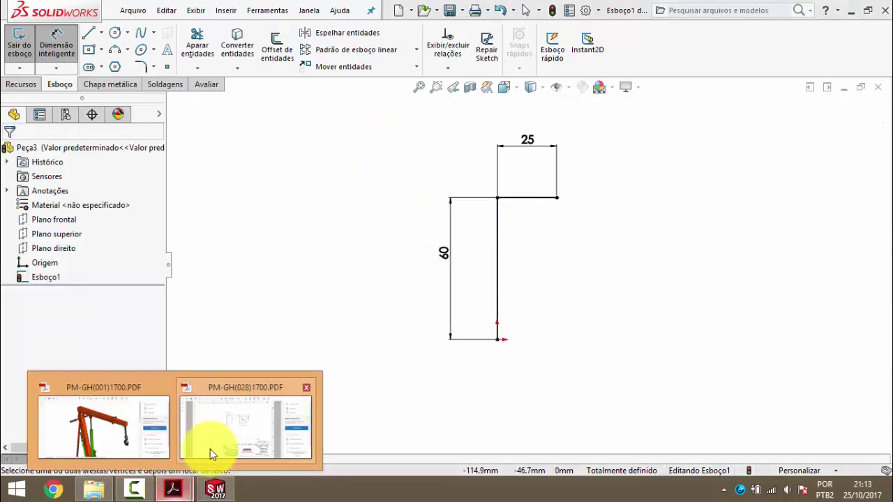
- Review the reference PDF drawing, then bring up the Chapa metálica sheet-metal tools
click(209, 450)
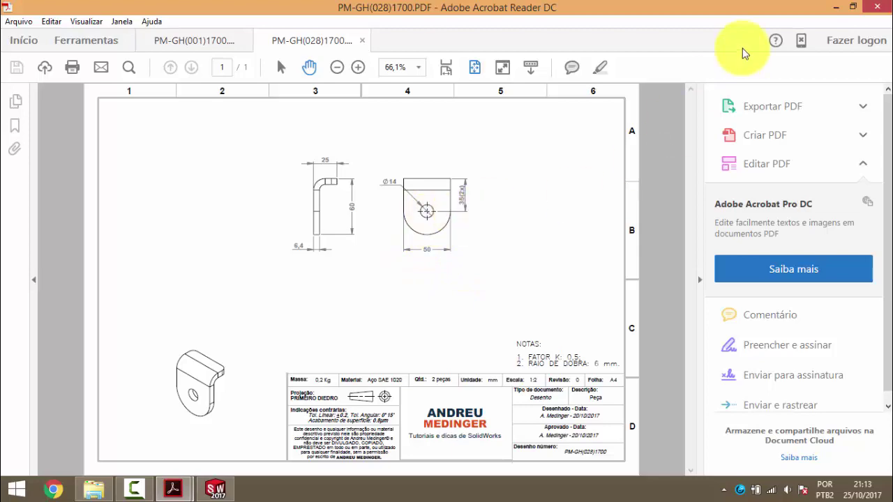
click(835, 7)
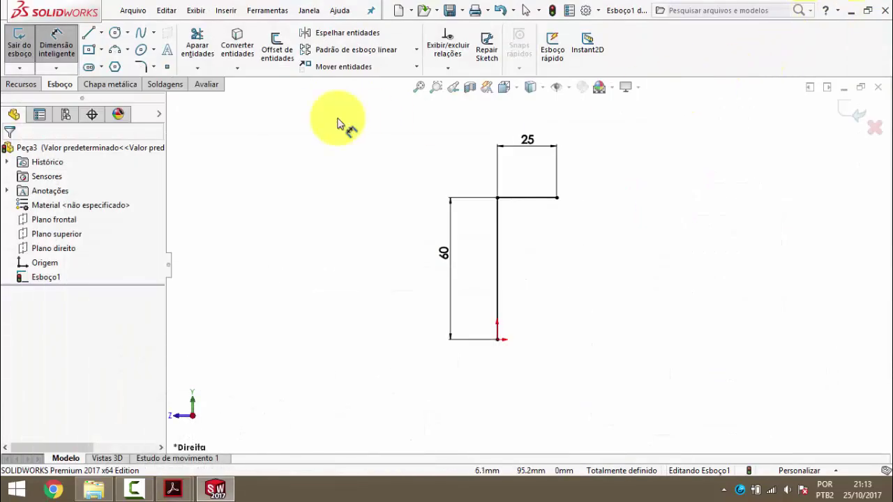
click(110, 85)
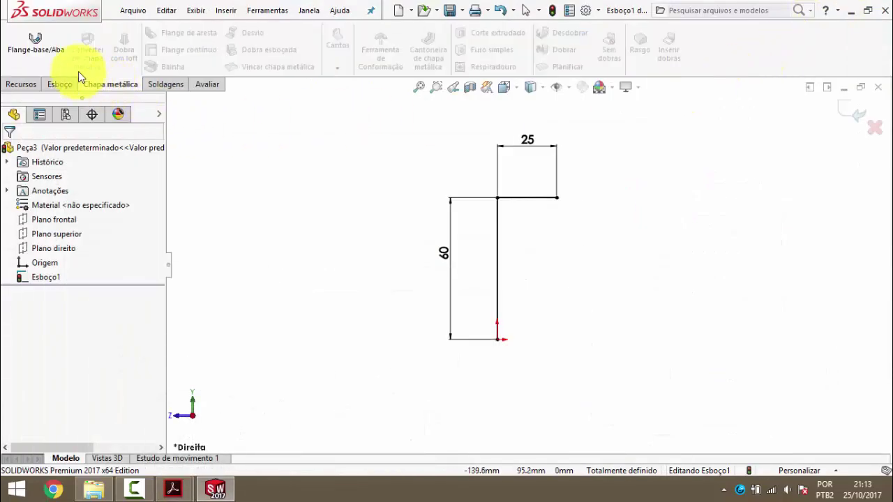
- Start a base flange from the sketch with 6.4 mm sheet thickness, checking the reference drawing
click(53, 54)
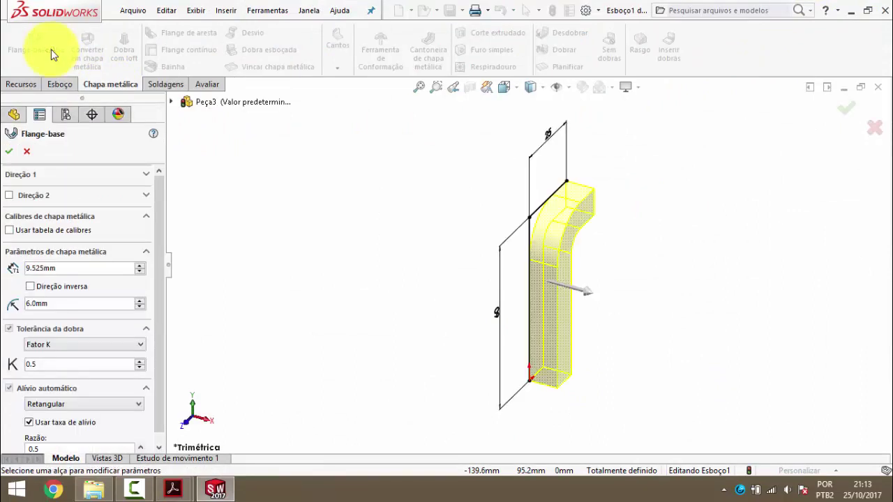
mouse_move(475, 247)
middle_down()
mouse_move(438, 174)
mouse_move(400, 213)
middle_up()
text(6,4)
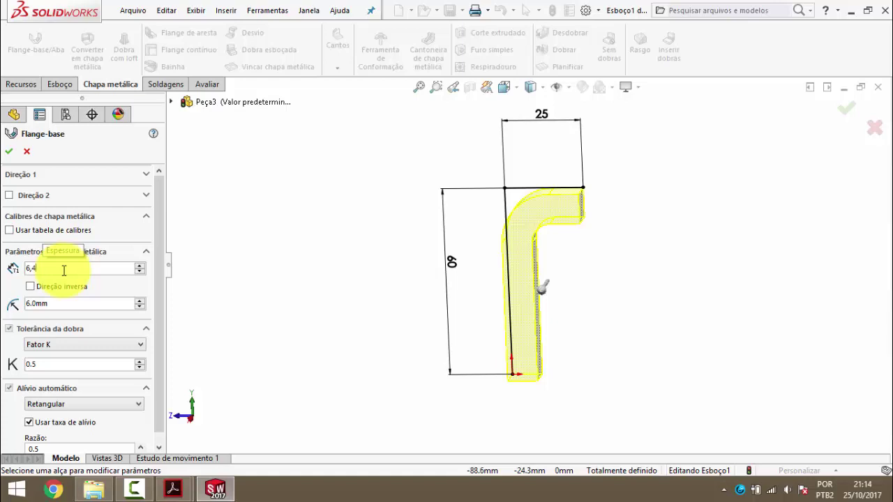
click(53, 305)
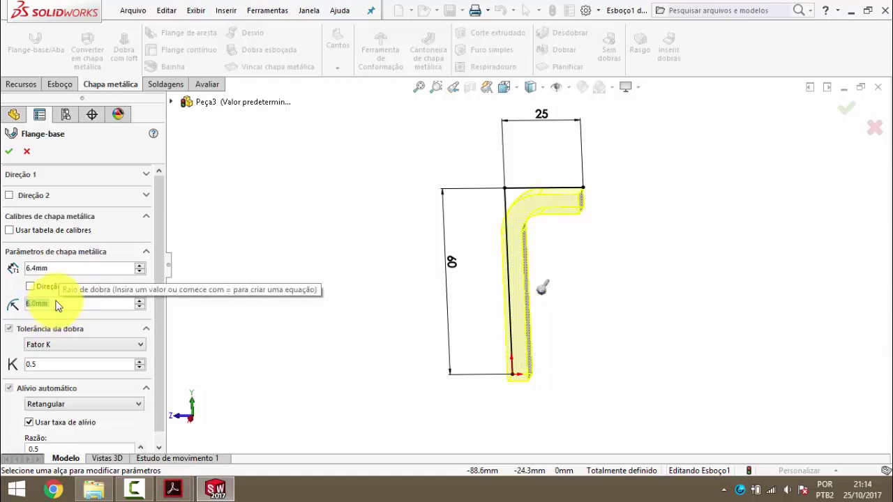
click(187, 492)
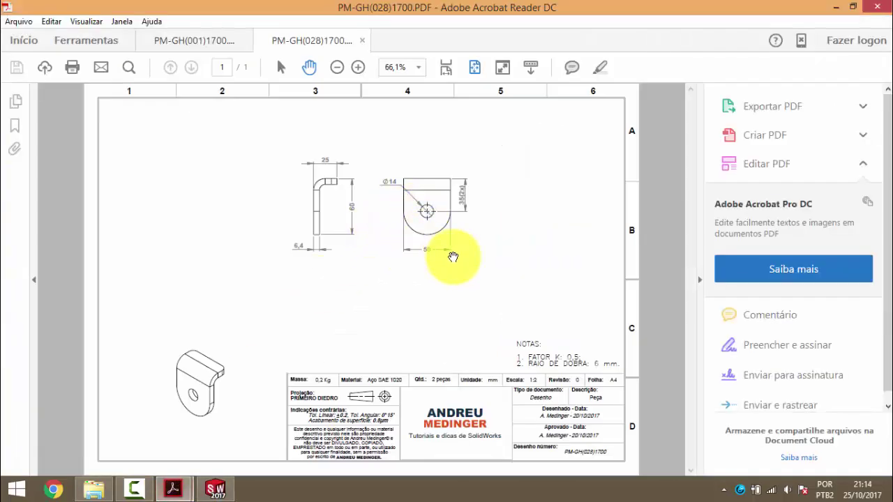
click(173, 489)
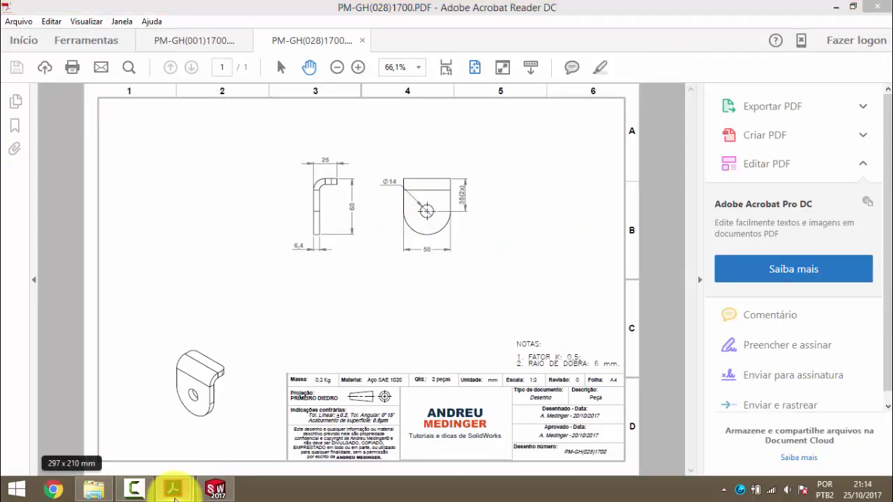
click(827, 9)
- Set the flange's Direção 1 depth to 50 mm, accept it, and return to isometric view
click(30, 173)
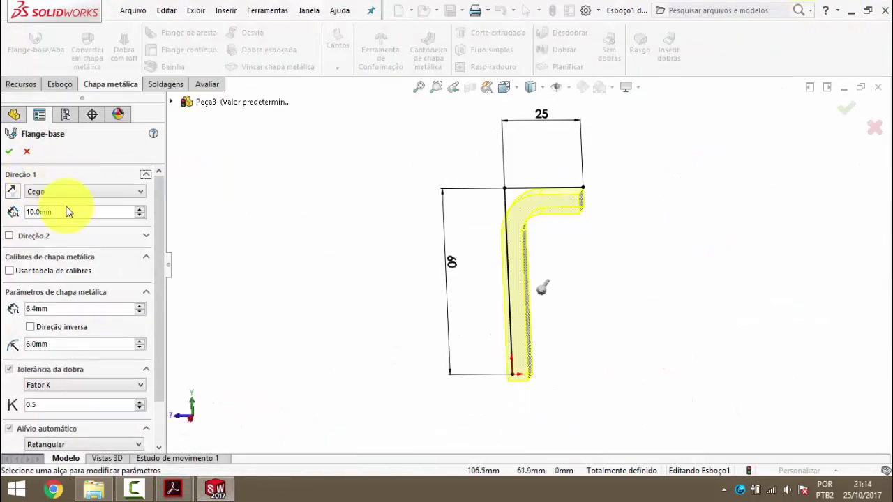
click(68, 211)
text(50)
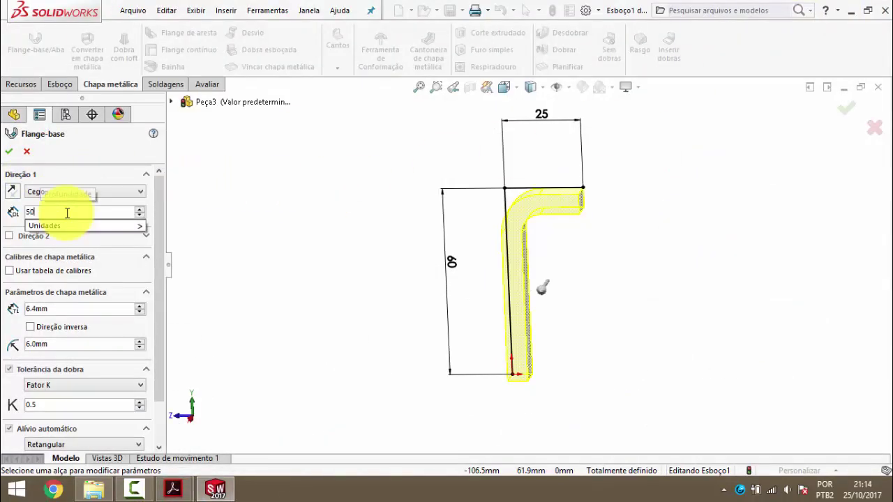
key(Return)
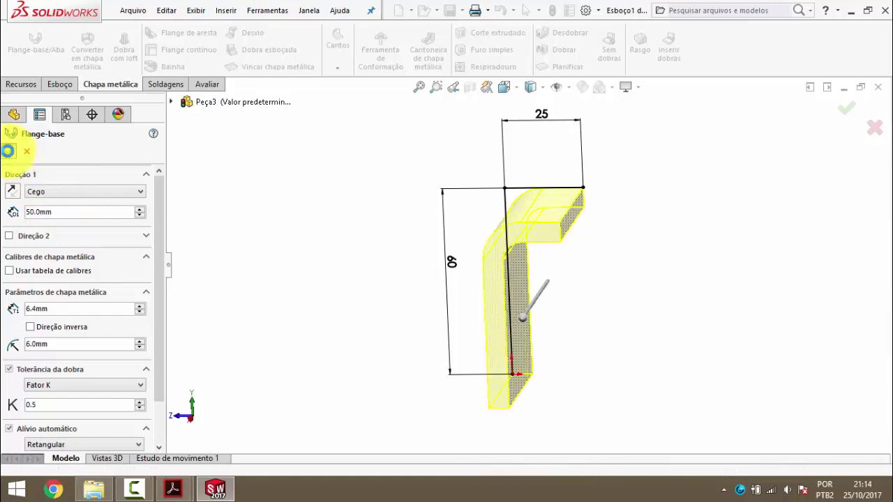
click(9, 151)
middle_drag(501, 246, 568, 282)
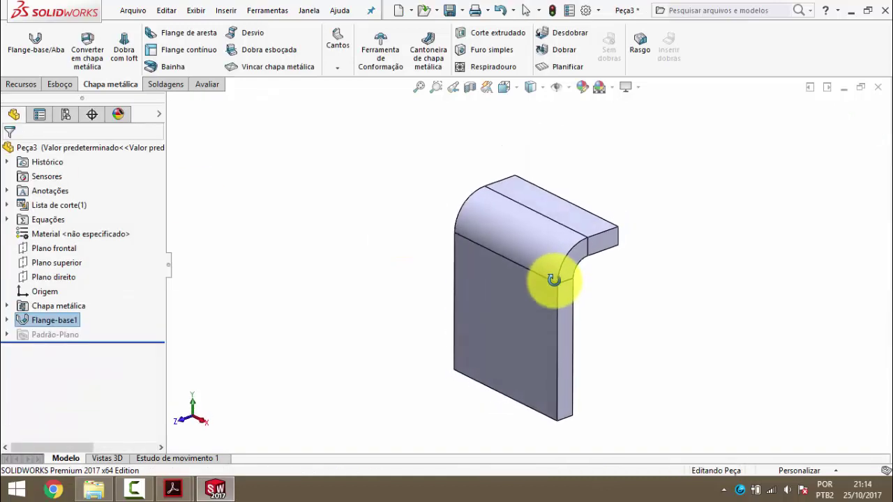
key(ctrl+7)
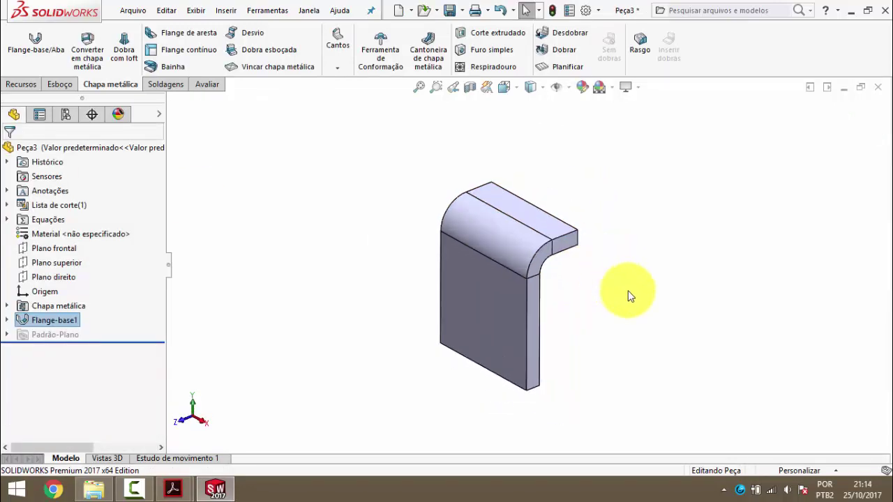
- Deselect the flange and switch to the Recursos feature tools
click(630, 230)
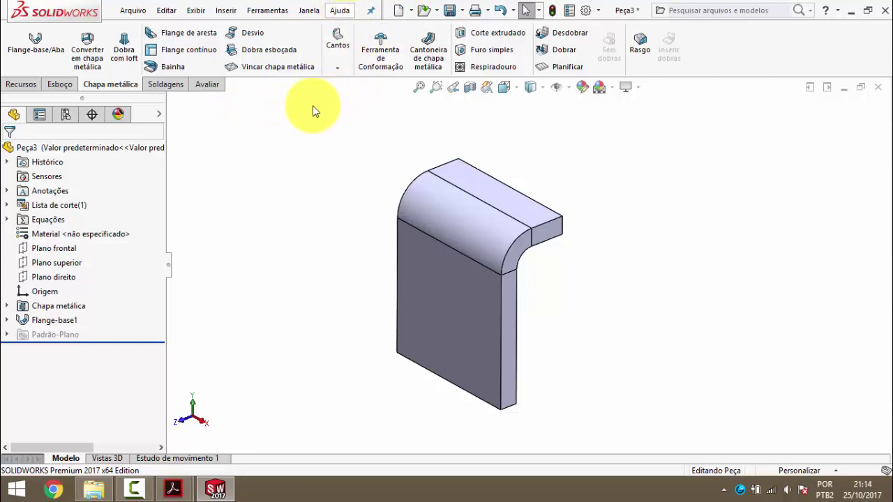
click(21, 84)
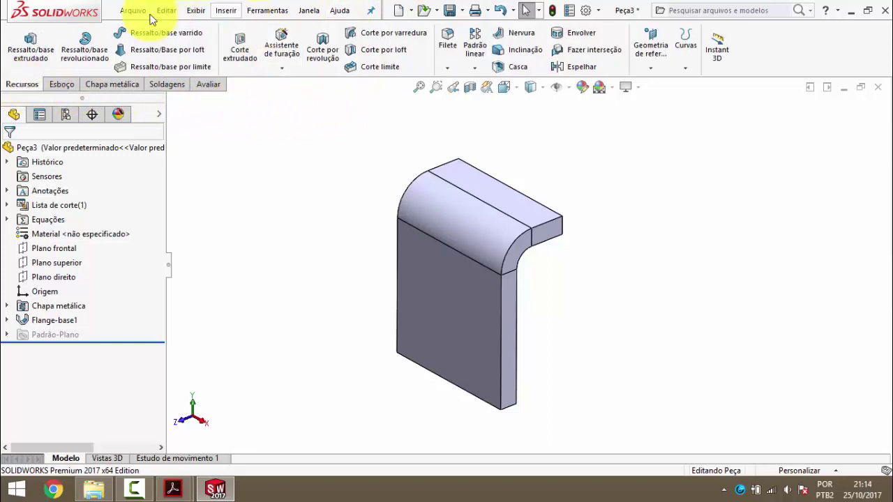
- Round the long leg's end with a full-round fillet across its side, end and opposite side faces
click(447, 39)
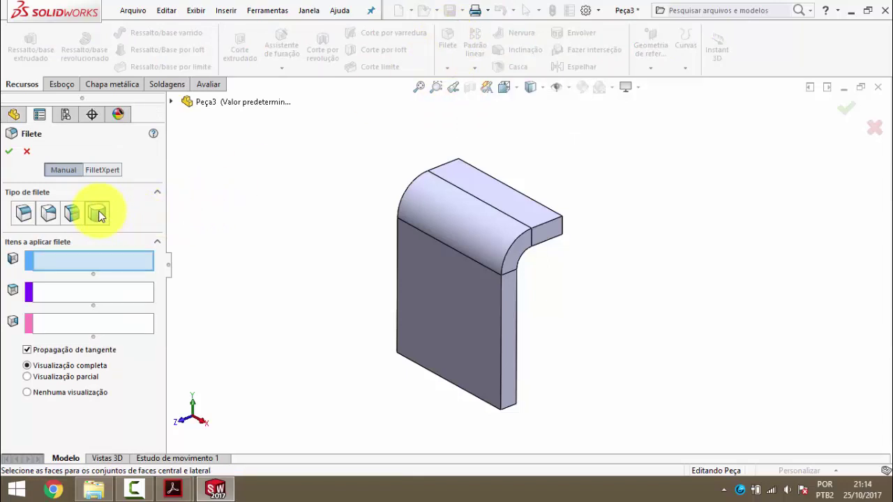
mouse_move(454, 373)
middle_down()
mouse_move(452, 203)
mouse_move(443, 184)
mouse_move(498, 302)
middle_up()
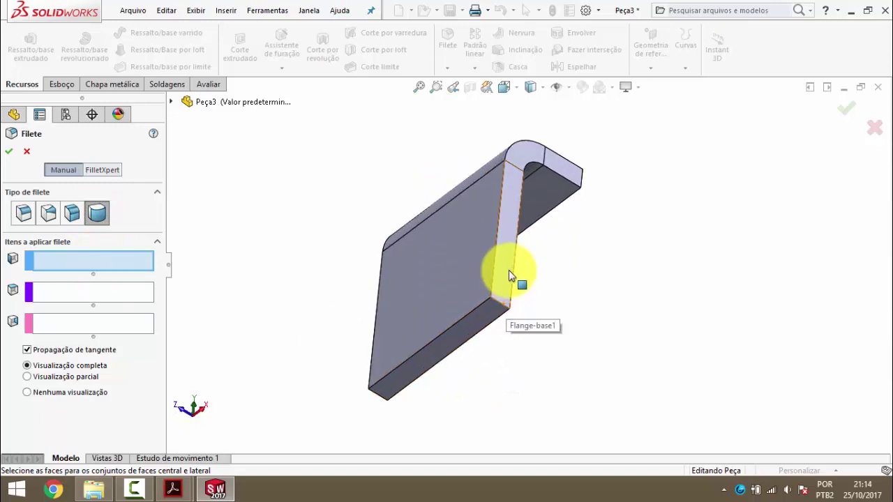
scroll(507, 258, down, 2)
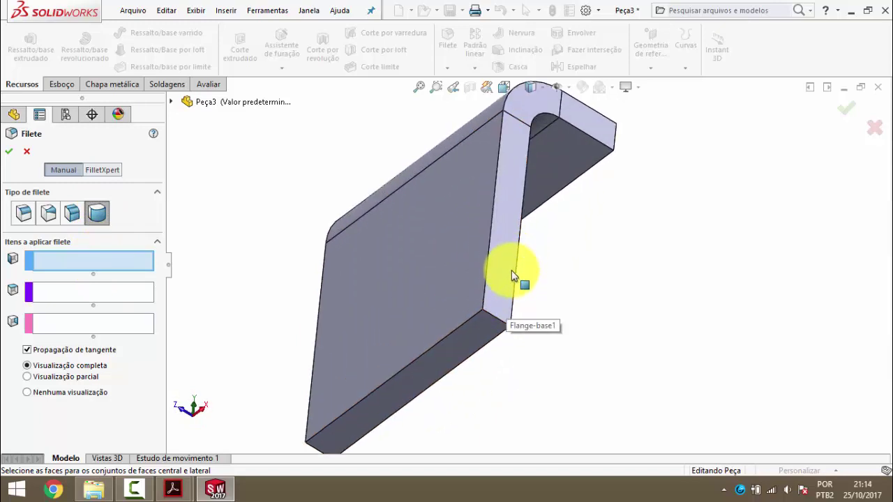
click(501, 260)
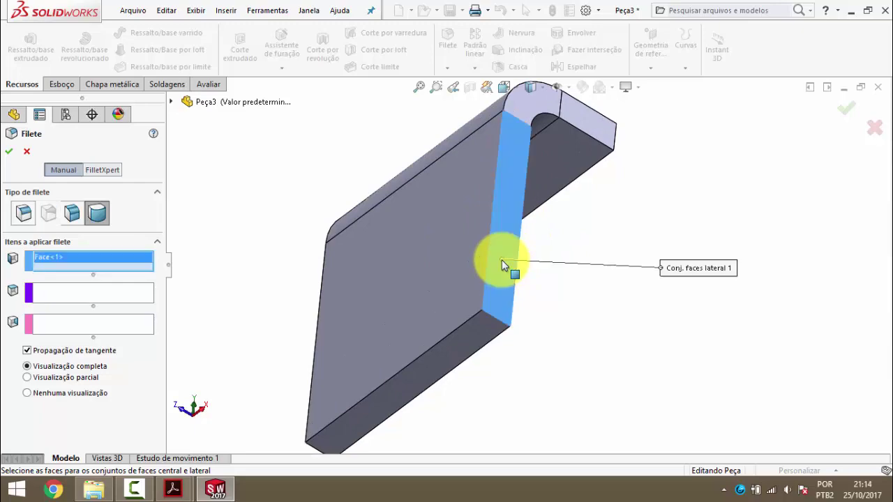
click(103, 293)
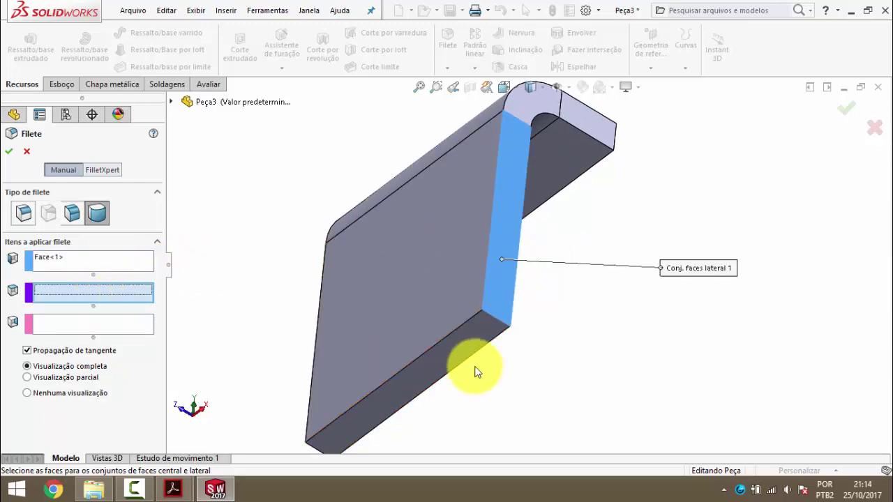
click(466, 344)
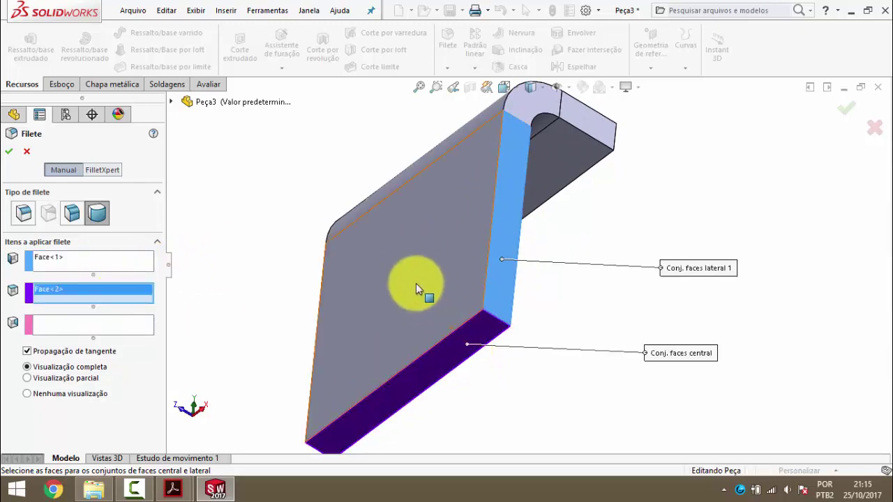
mouse_move(416, 283)
middle_down()
mouse_move(454, 319)
mouse_move(329, 279)
middle_up()
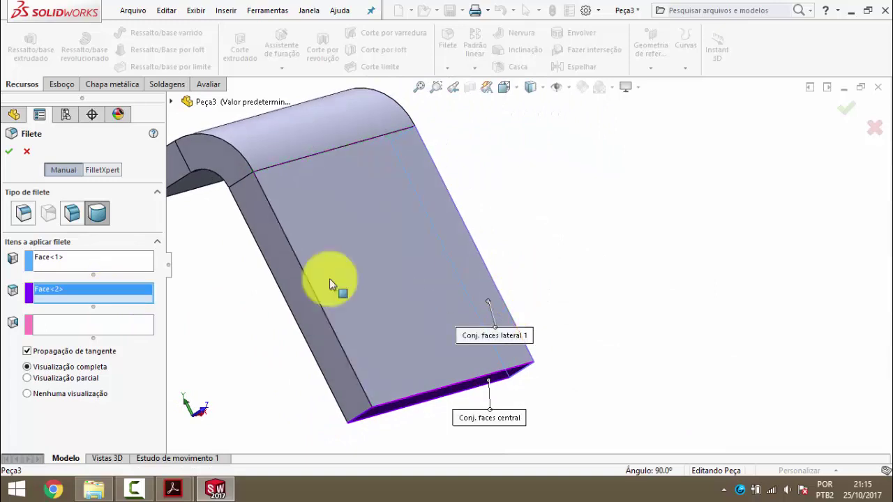
click(70, 324)
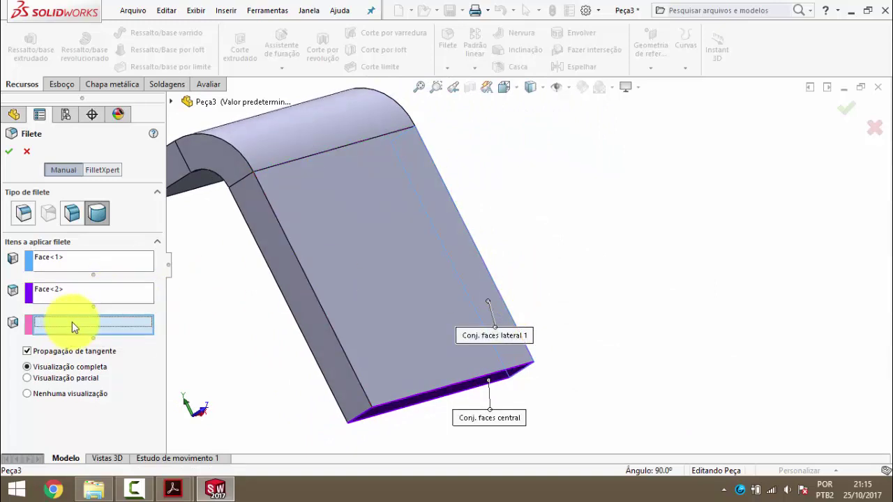
click(320, 356)
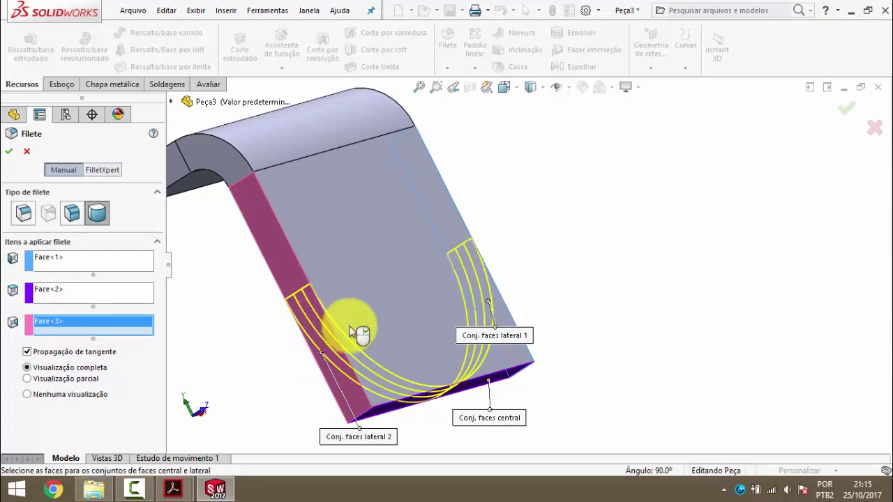
middle_drag(357, 333, 455, 219)
click(9, 152)
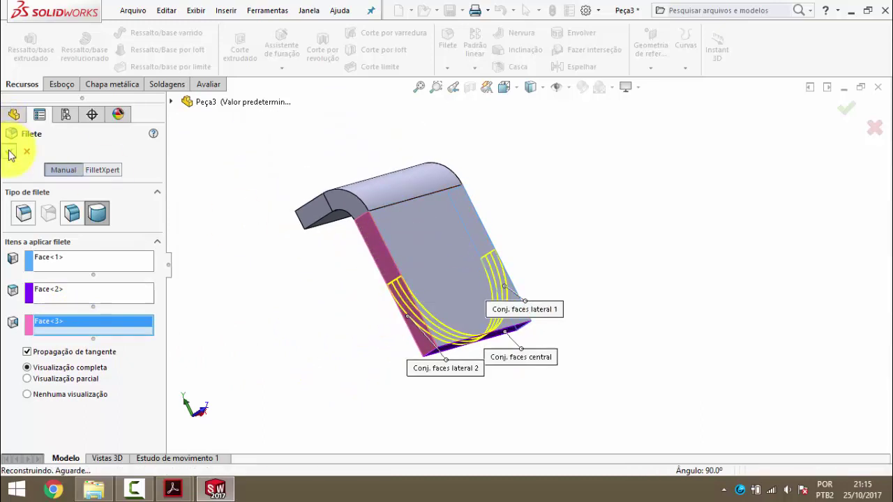
mouse_move(516, 233)
middle_down()
mouse_move(449, 261)
mouse_move(355, 354)
mouse_move(411, 301)
middle_up()
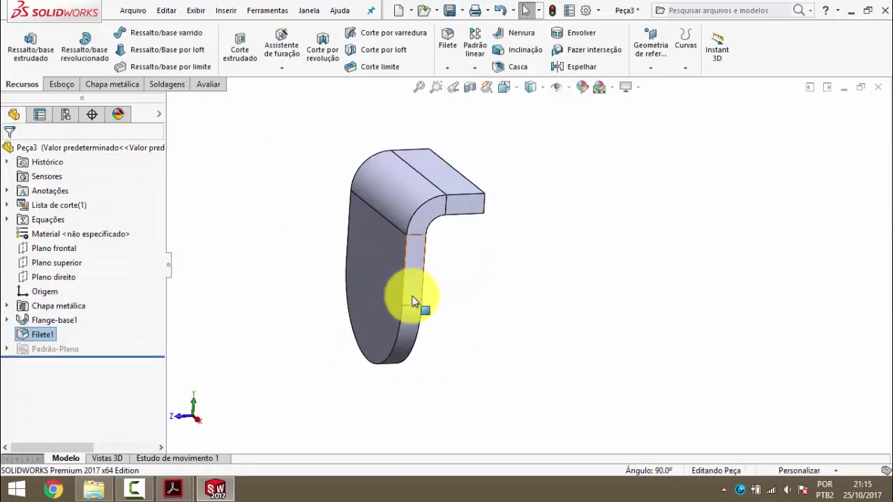
- Select the bracket's flat front face as the surface for the new sketch
click(371, 260)
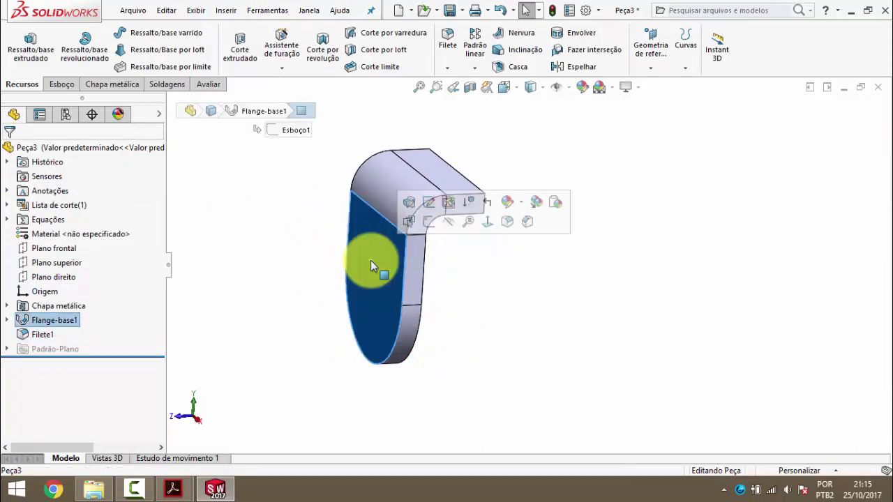
right_click(370, 258)
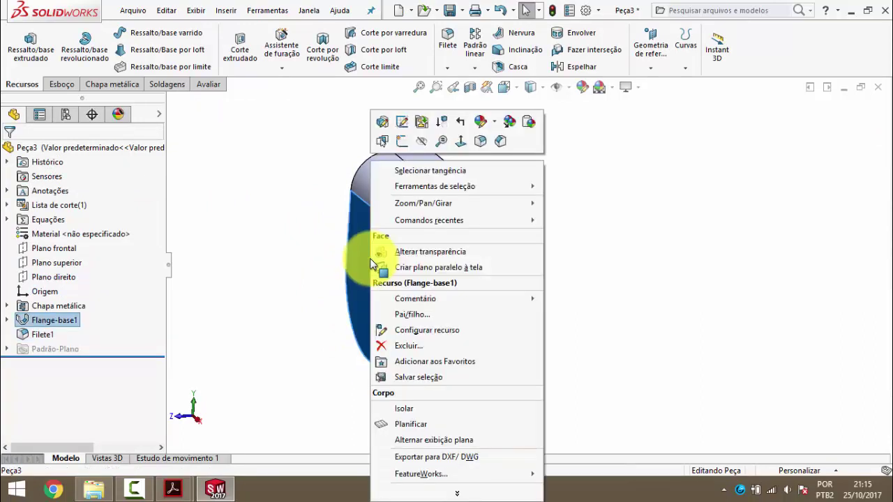
click(276, 232)
click(375, 255)
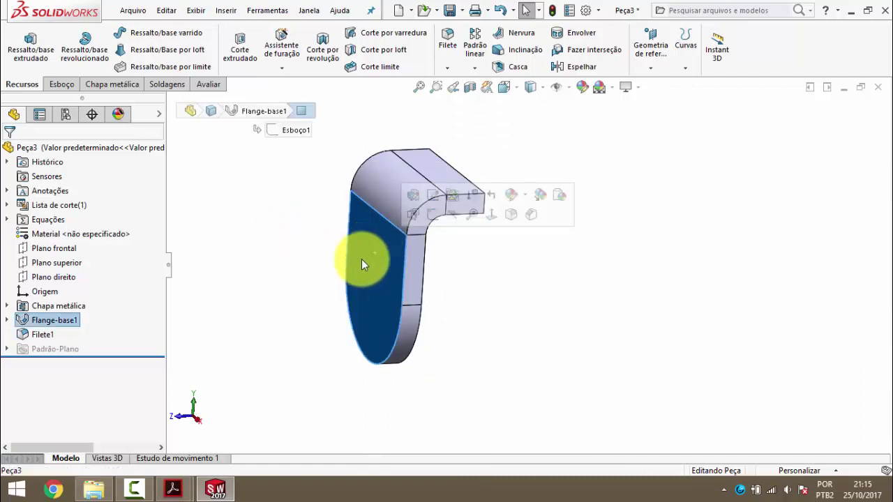
click(491, 215)
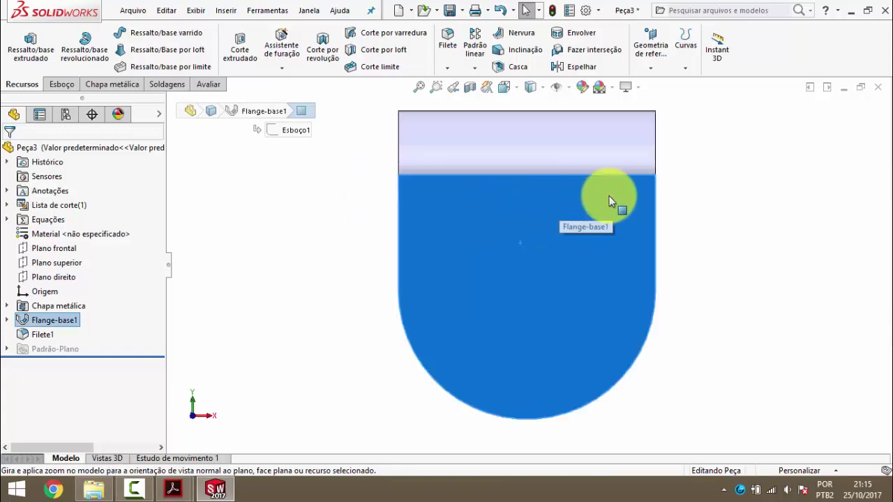
click(699, 204)
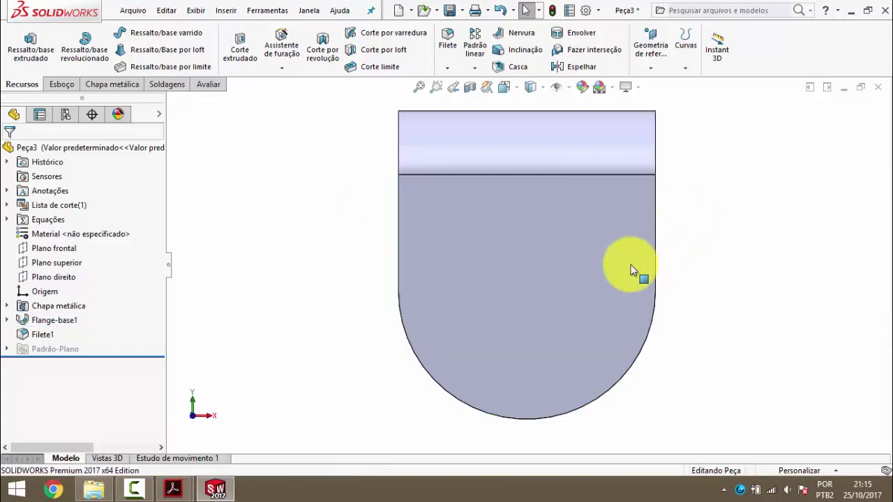
click(486, 231)
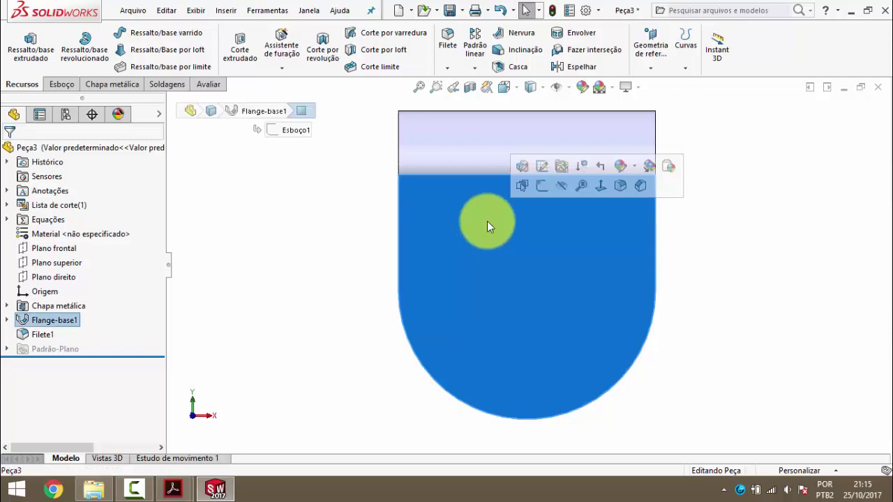
- Sketch a circle on the front face centred on the rounded end's arc centre
click(542, 184)
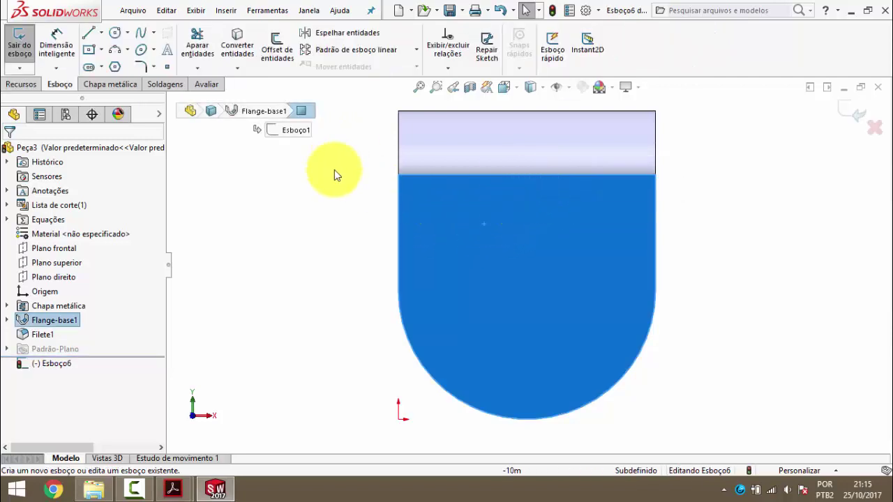
click(115, 34)
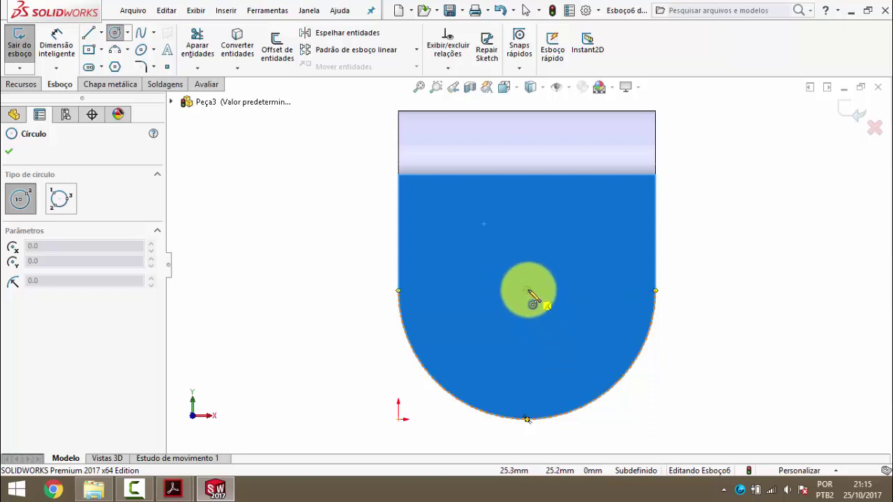
drag(528, 290, 590, 286)
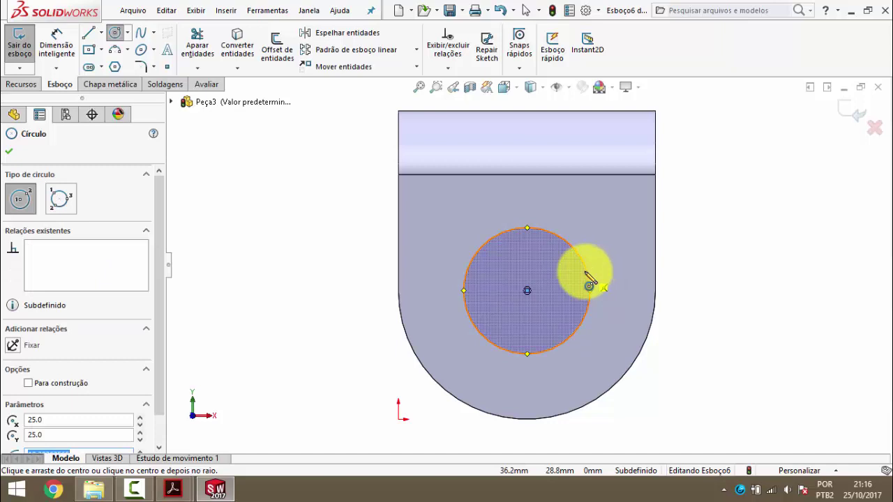
key(Escape)
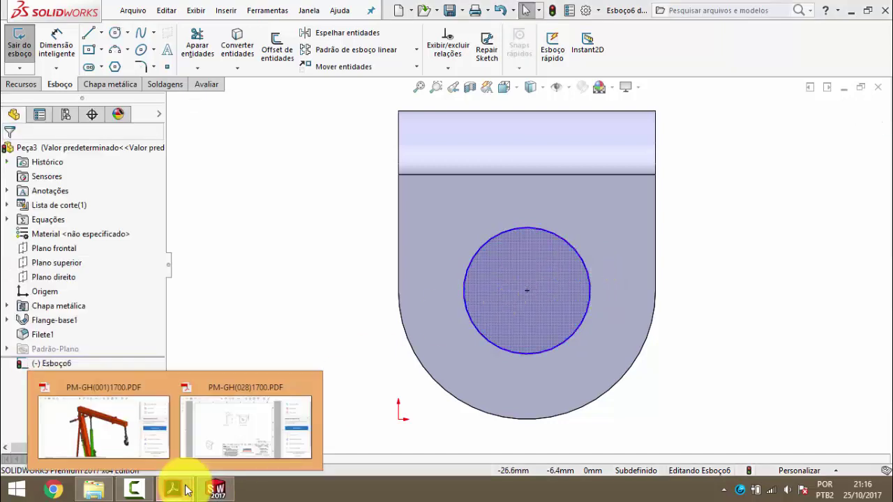
click(245, 418)
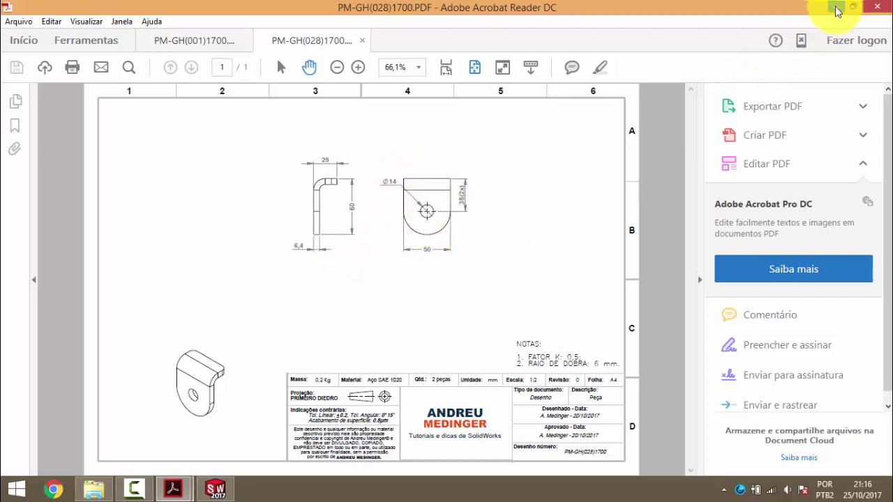
click(836, 9)
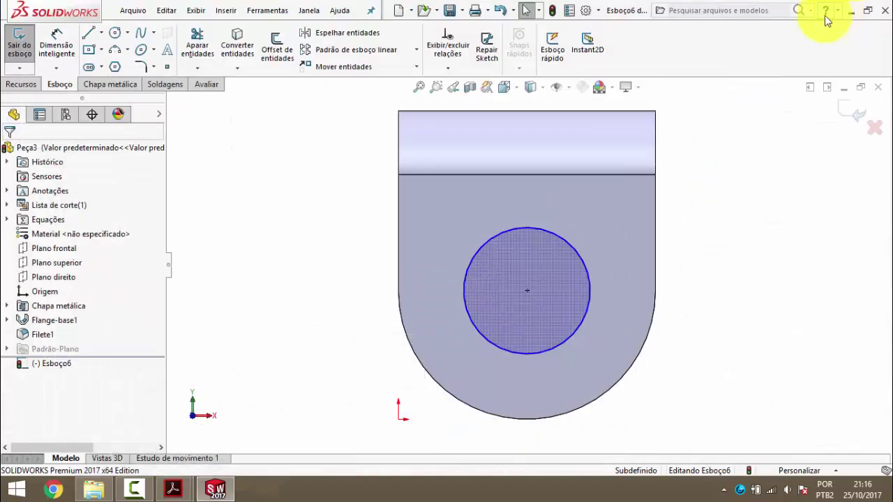
- Give the sketch circle a 14 mm diameter dimension, fully defining Esboço6
click(57, 38)
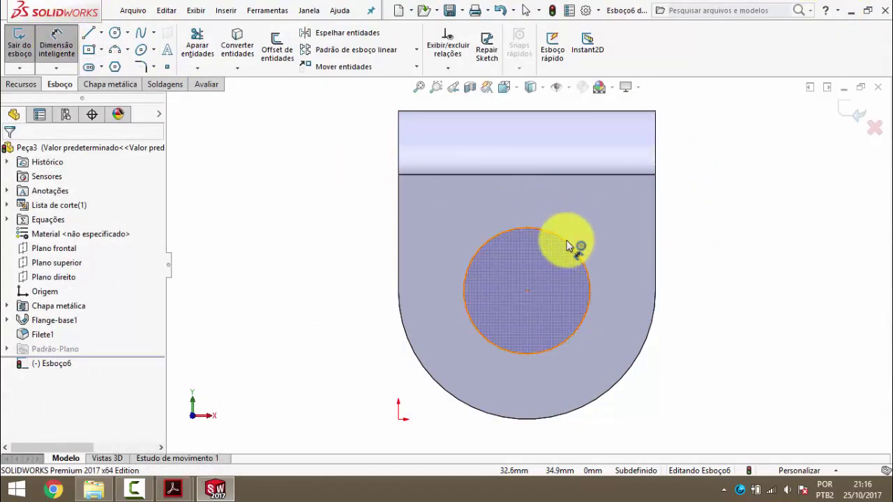
click(572, 247)
click(719, 207)
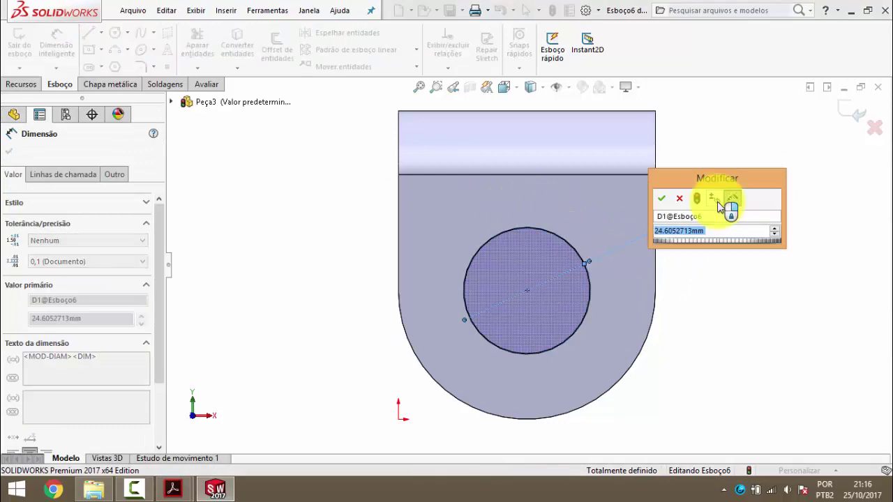
text(14)
key(Return)
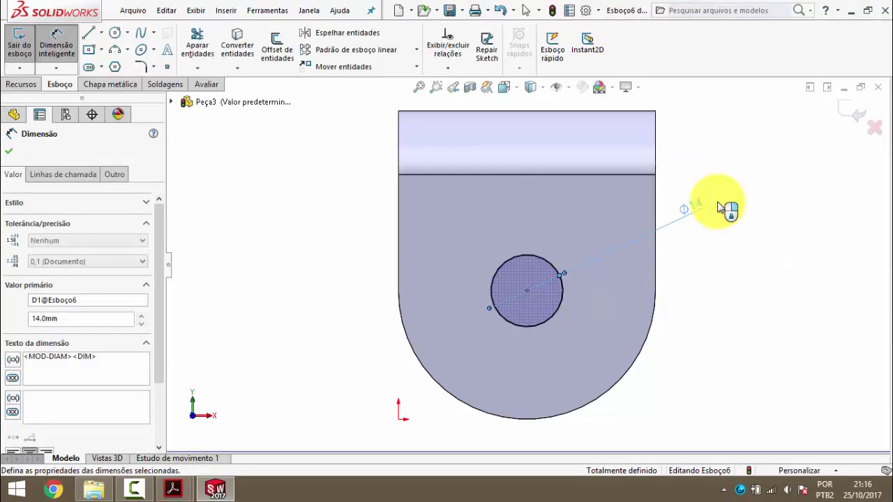
key(f)
mouse_move(577, 203)
middle_down()
mouse_move(528, 229)
mouse_move(514, 259)
mouse_move(522, 266)
middle_up()
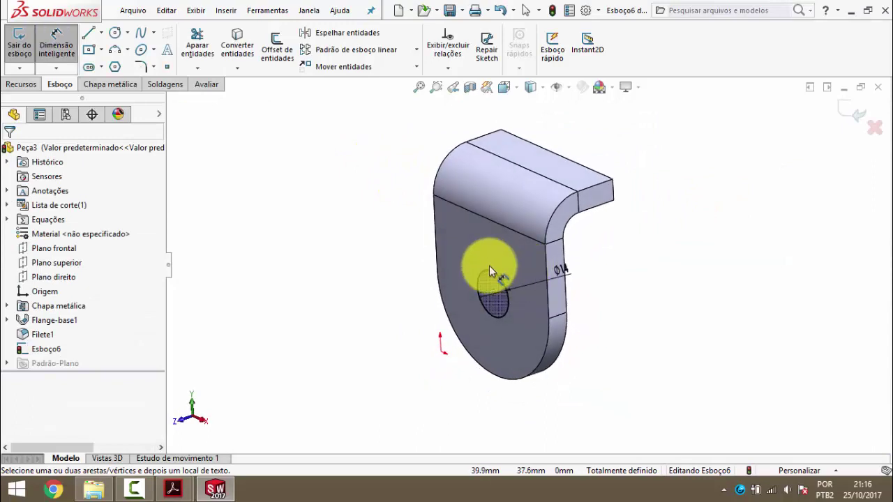
click(20, 84)
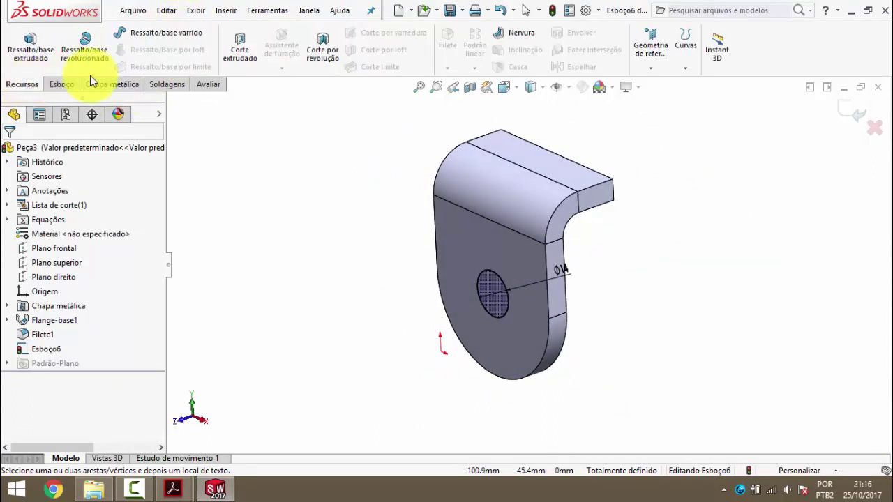
- Extrude-cut the Ø14 circle Passante (through all) in the rounded end
click(232, 44)
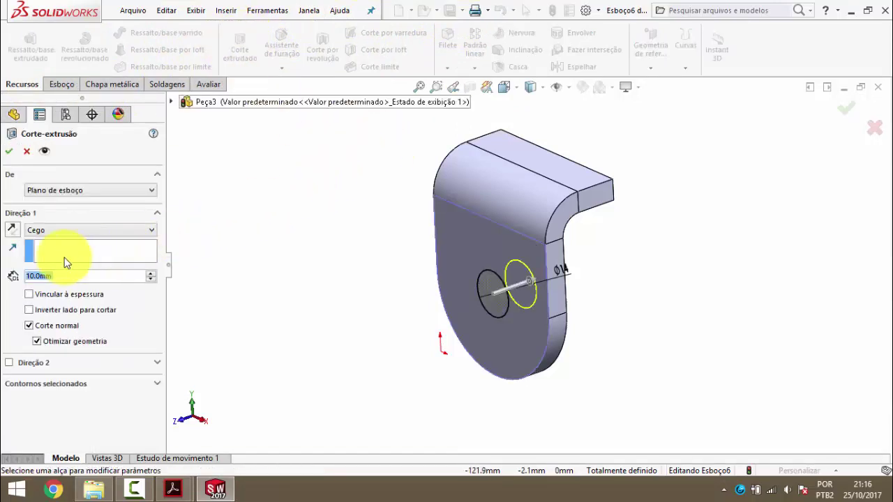
click(46, 232)
click(38, 251)
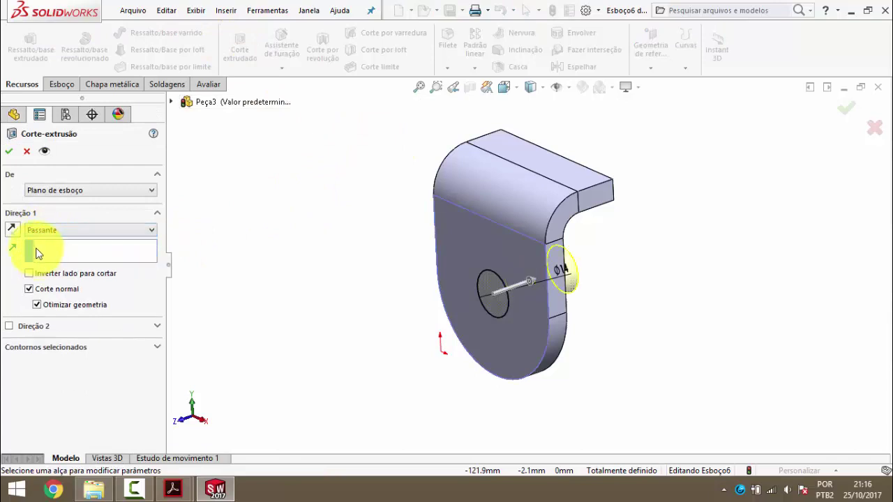
click(8, 151)
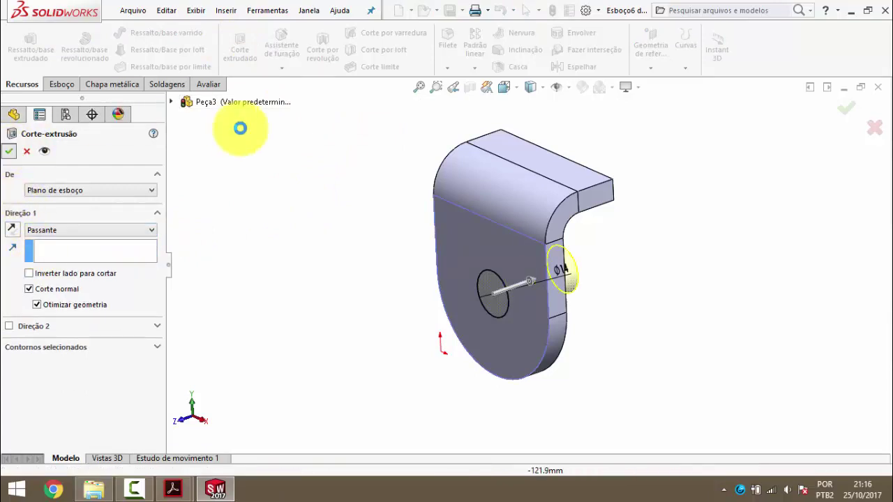
- Switch to Isométrica view and select Flange-base1 in the feature tree
click(518, 85)
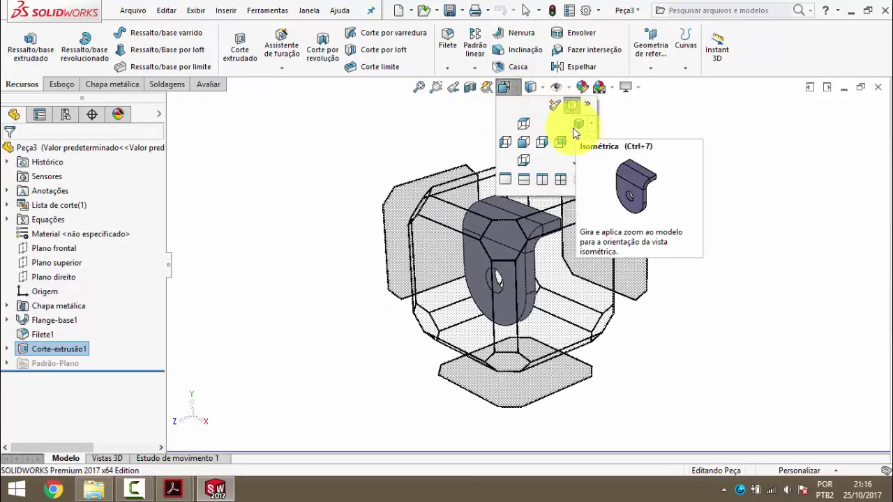
click(579, 126)
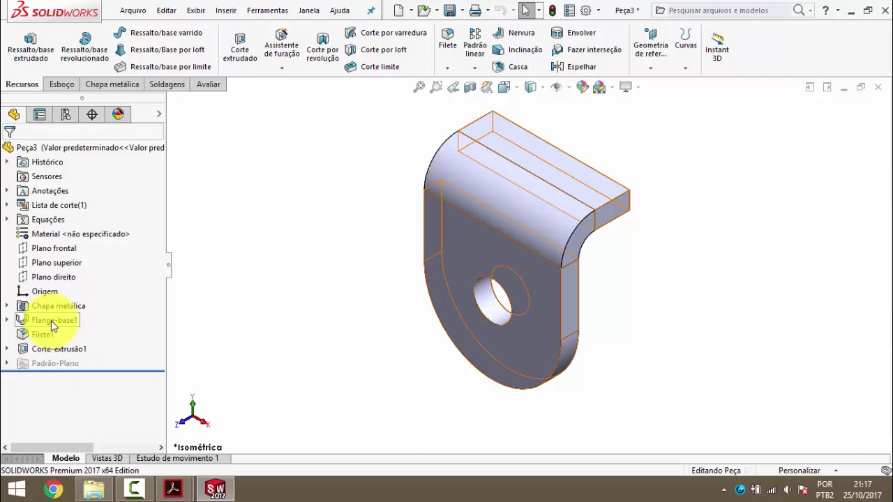
click(51, 320)
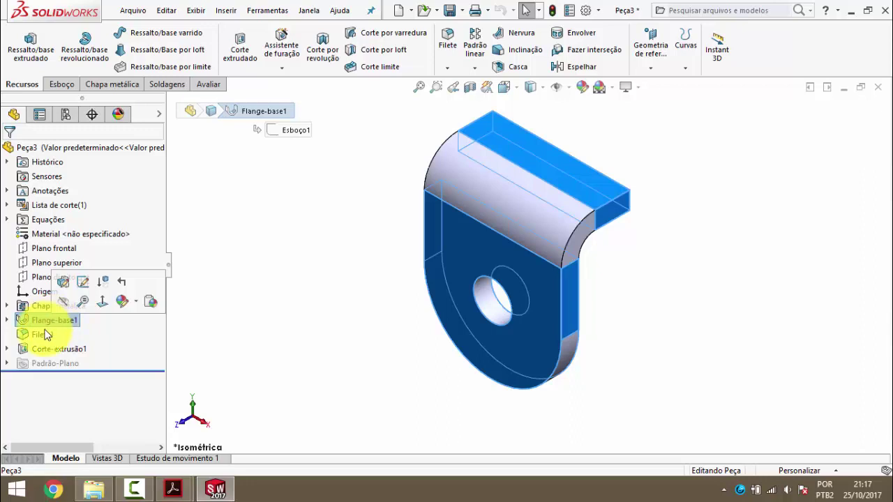
click(41, 347)
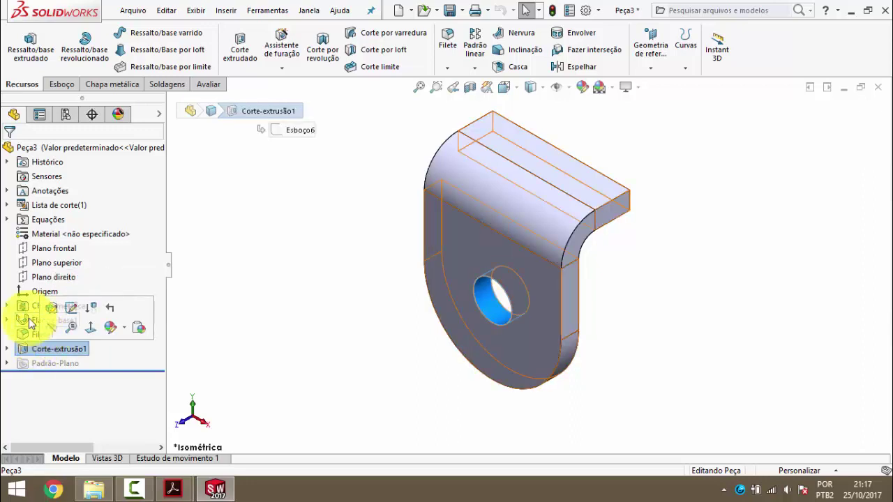
click(30, 320)
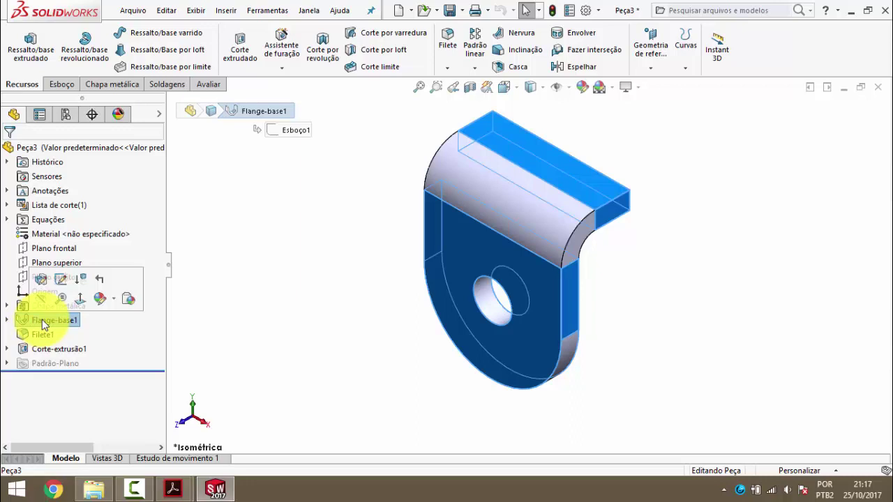
- Change Flange-base1's Direction 1 end condition from Blind to Mid Plane at 50 mm
click(42, 280)
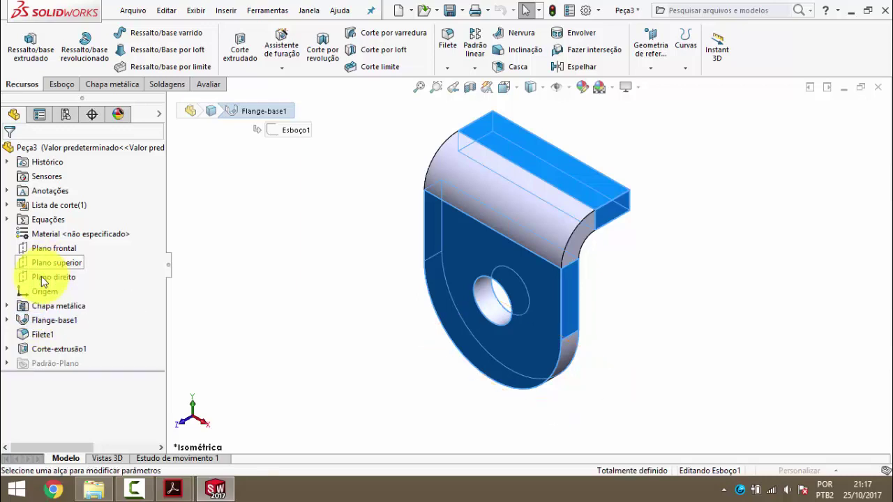
scroll(503, 192, up, 5)
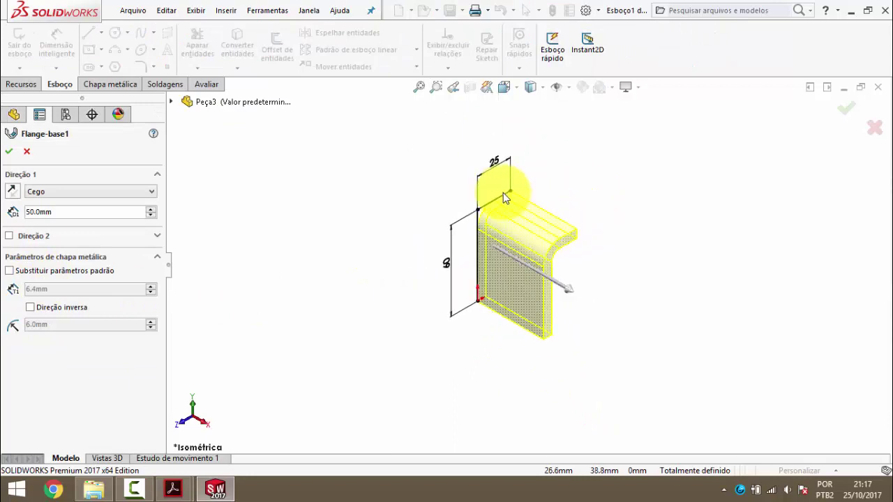
scroll(538, 226, down, 3)
scroll(537, 251, down, 1)
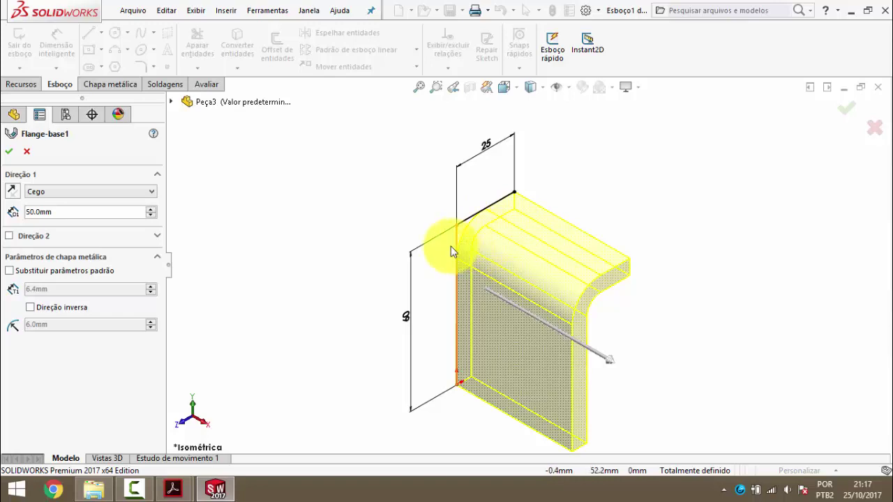
click(36, 194)
click(65, 238)
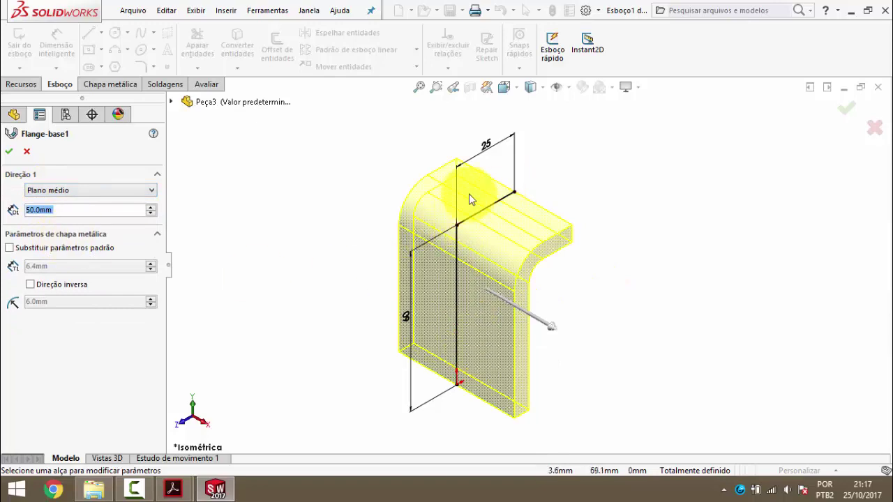
click(9, 151)
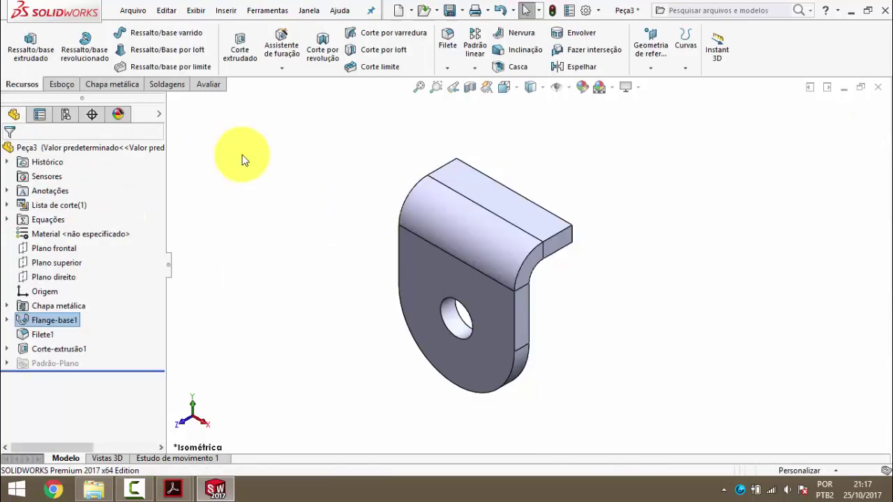
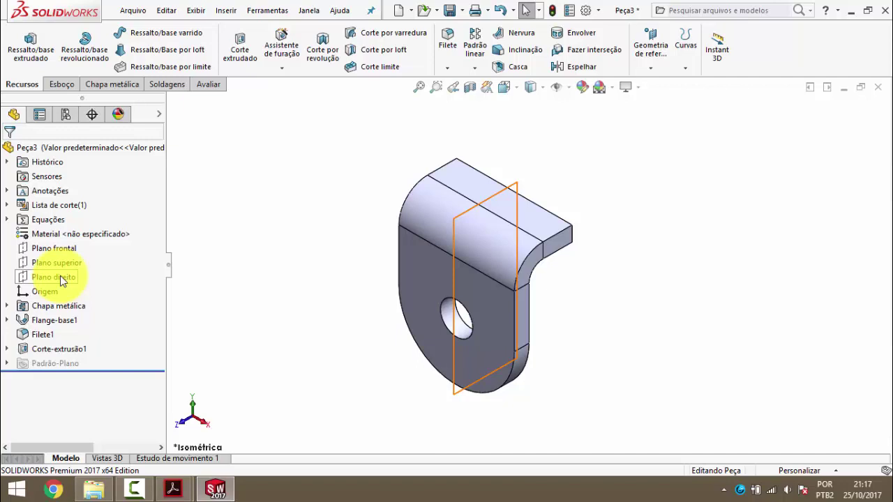
- Assign AISI 1020 steel as the bent plate's material
click(60, 277)
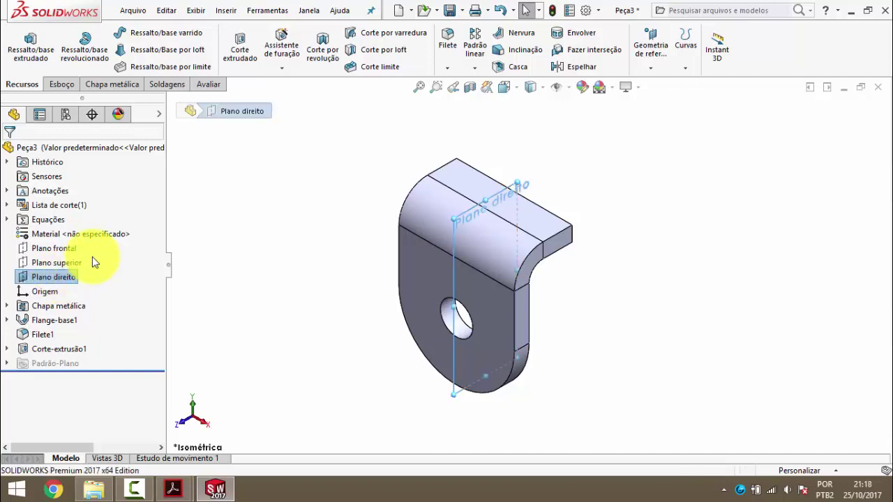
click(287, 206)
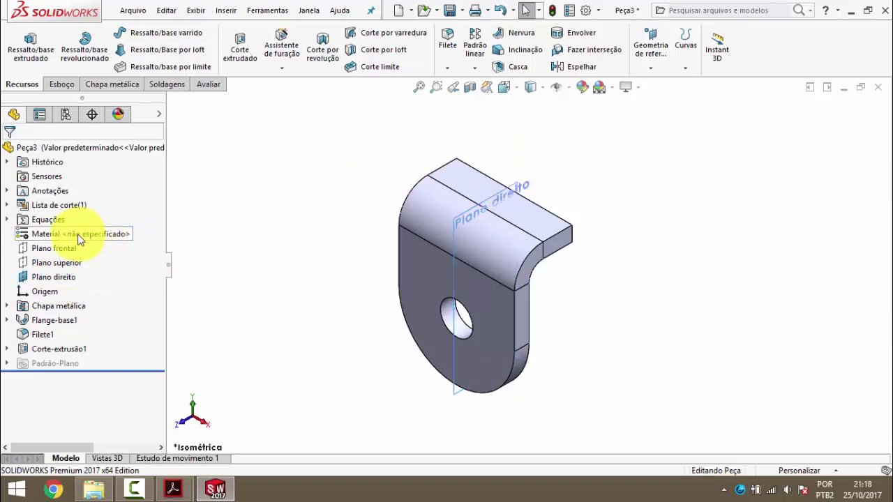
right_click(57, 234)
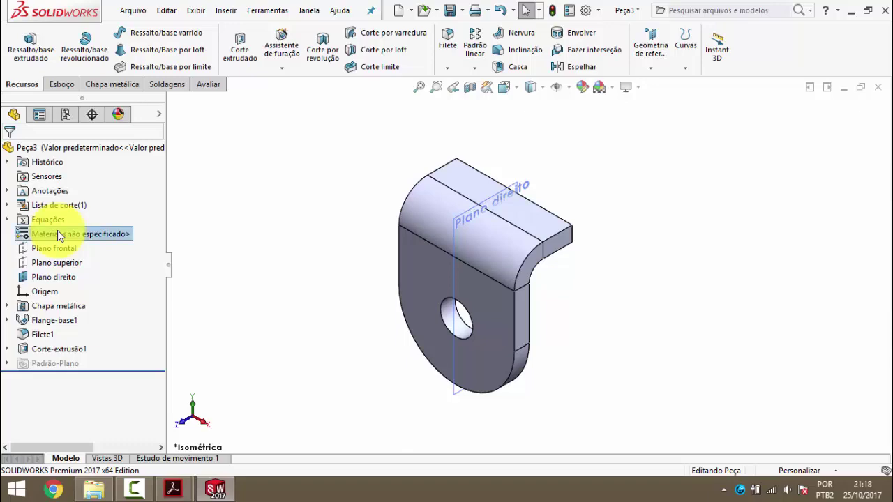
click(98, 240)
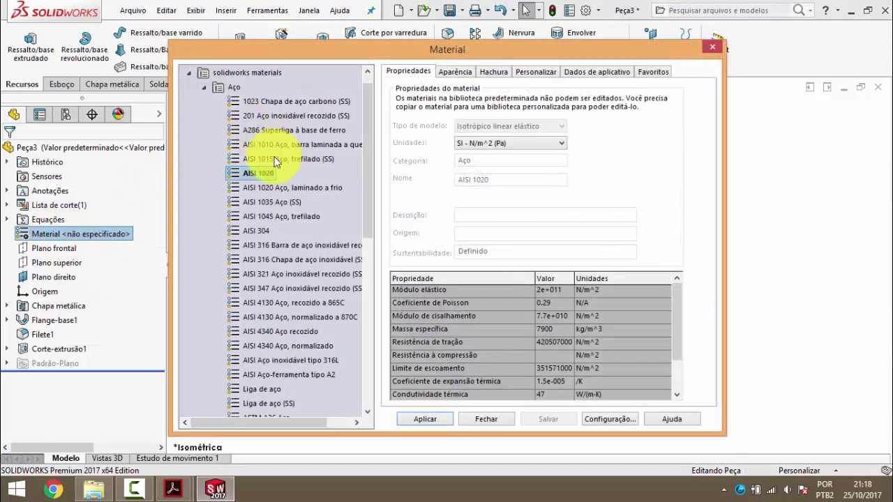
click(262, 173)
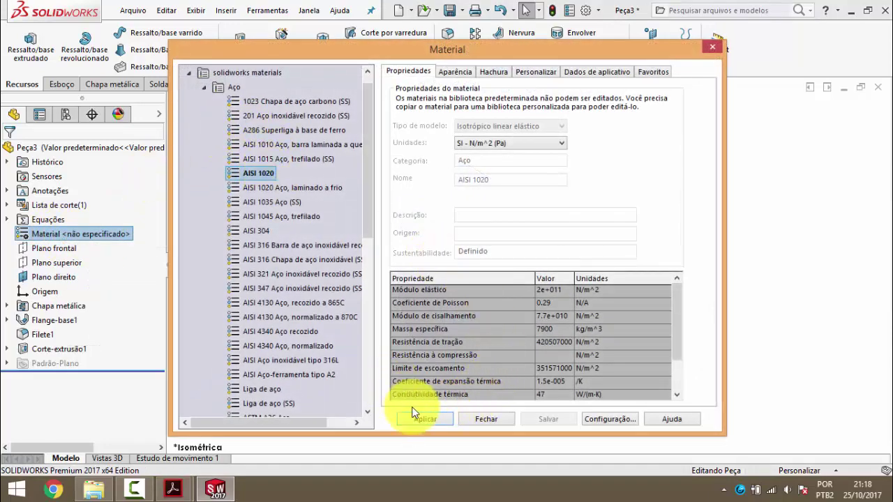
click(424, 419)
click(478, 418)
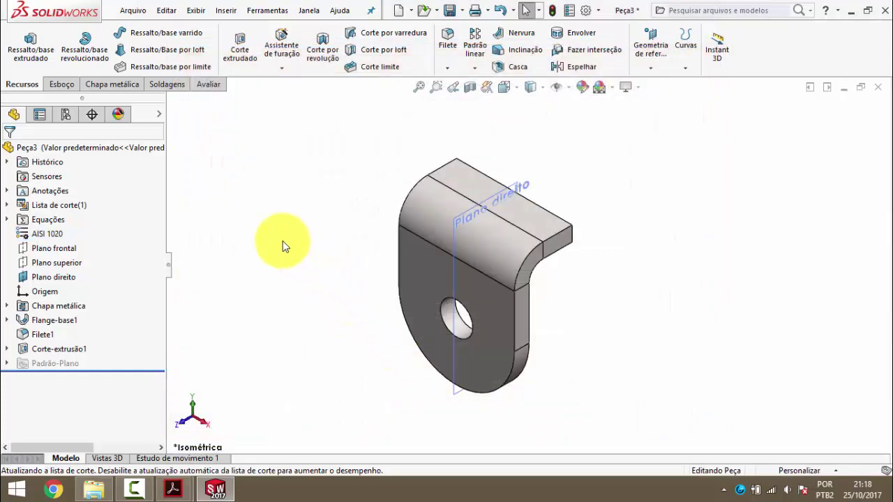
- Change the whole part's appearance colour to orange, RGB 255, 89, 0
right_click(64, 149)
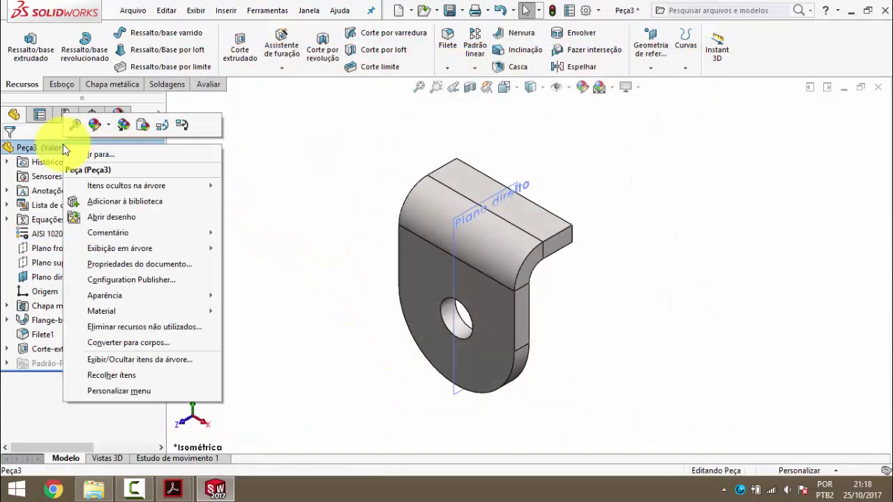
click(109, 125)
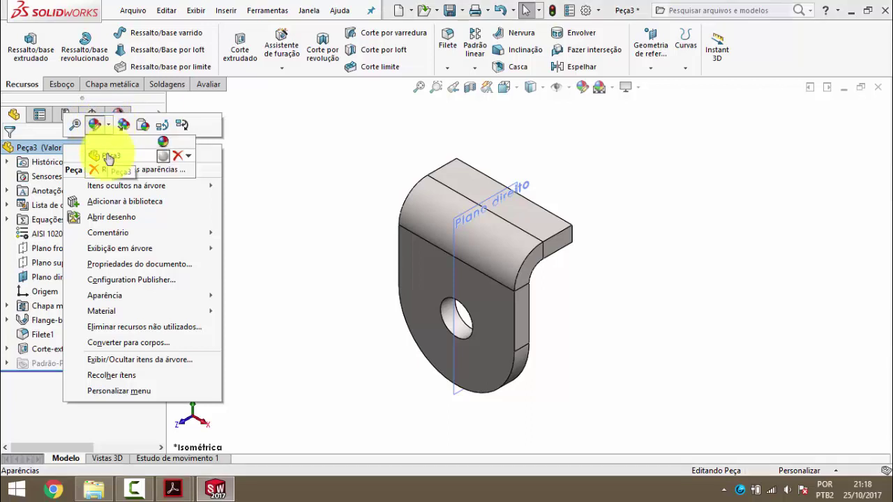
click(105, 157)
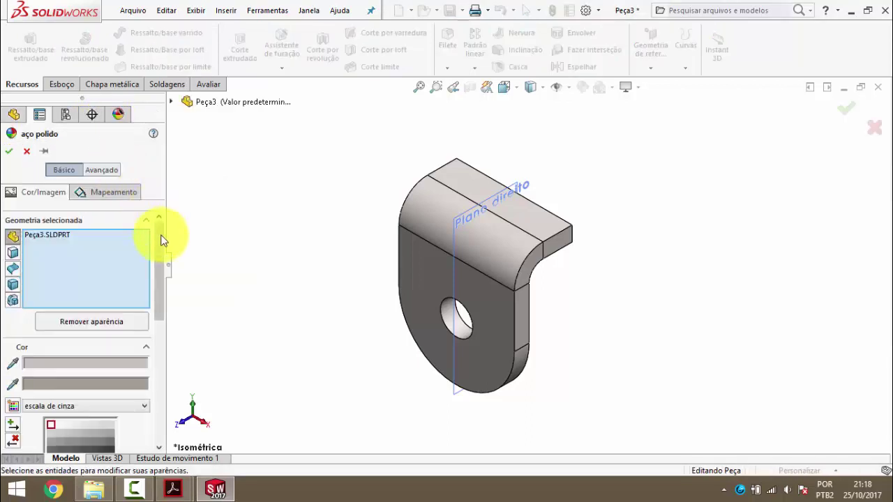
drag(162, 240, 172, 334)
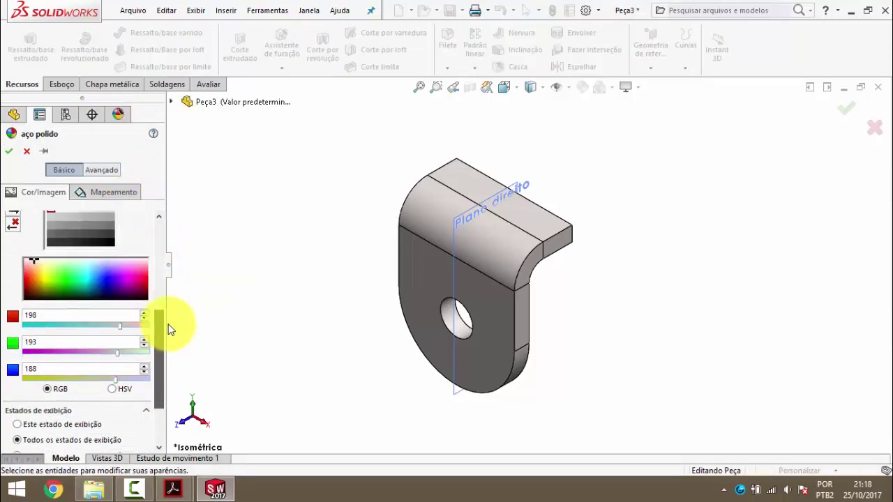
double_click(101, 317)
text(2)
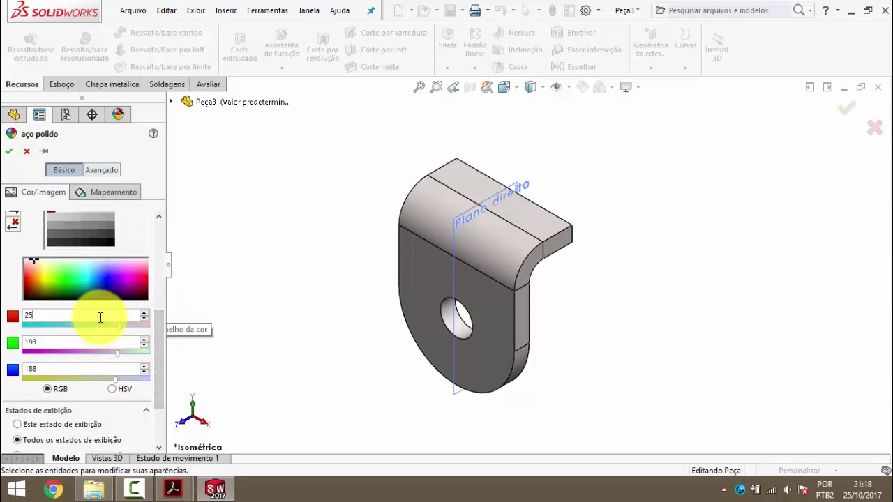
text(5)
click(90, 342)
text(8)
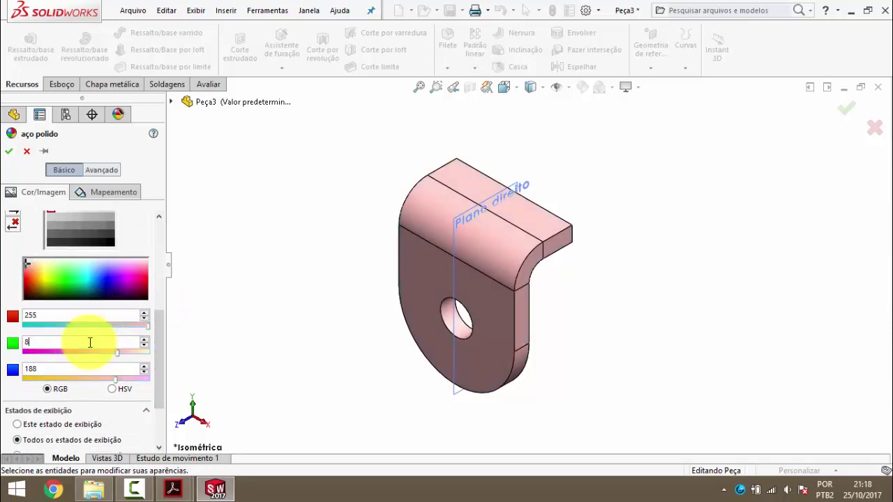
text(9)
double_click(80, 368)
text(0)
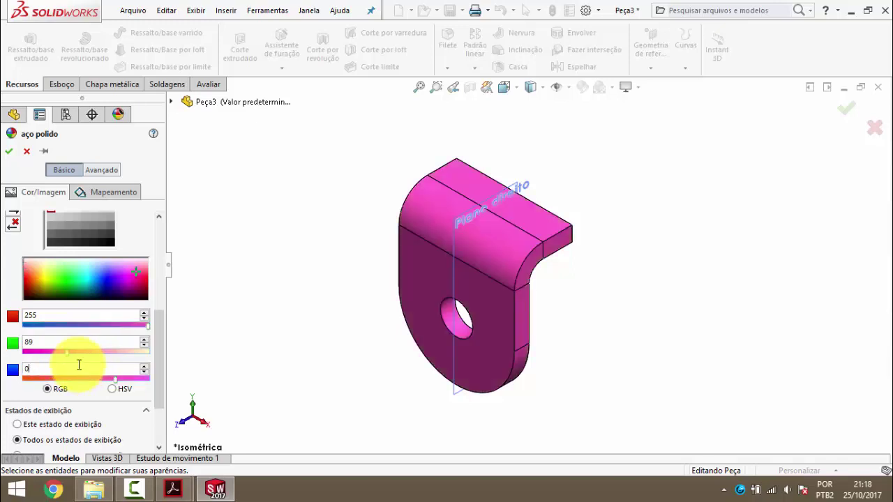
click(8, 151)
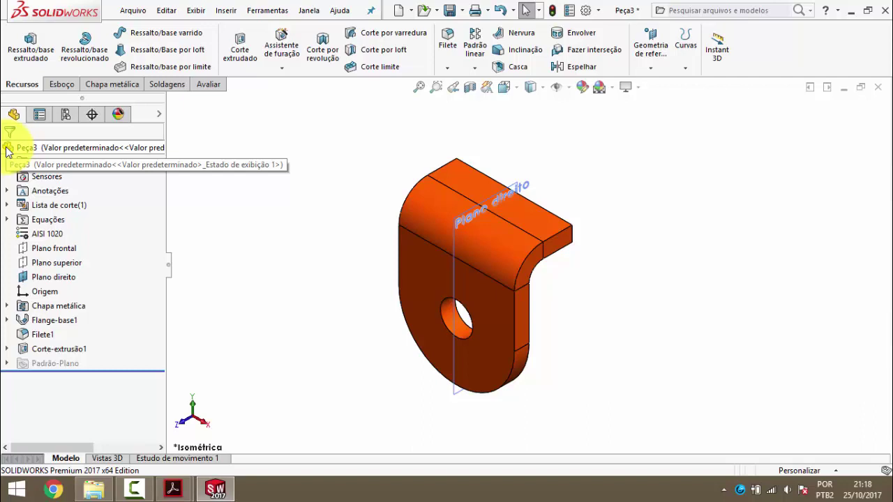
- Save the part as PM-GH(028)1700 and close the document
click(450, 11)
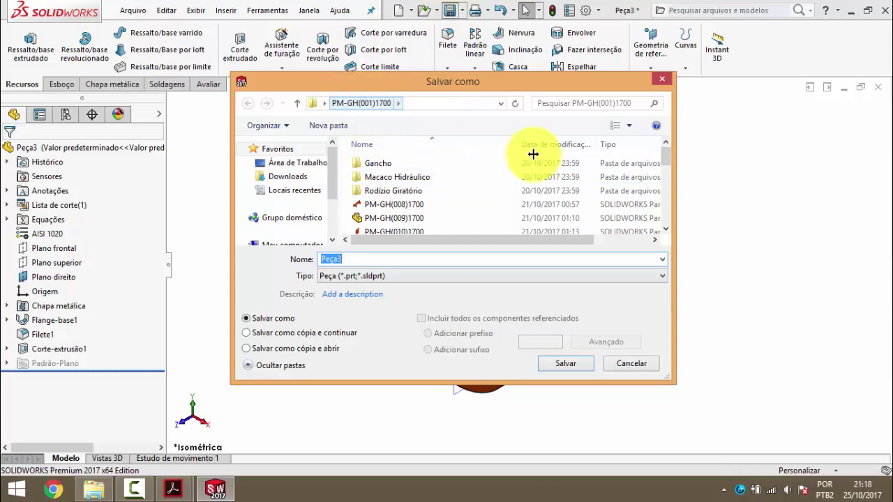
drag(666, 159, 671, 222)
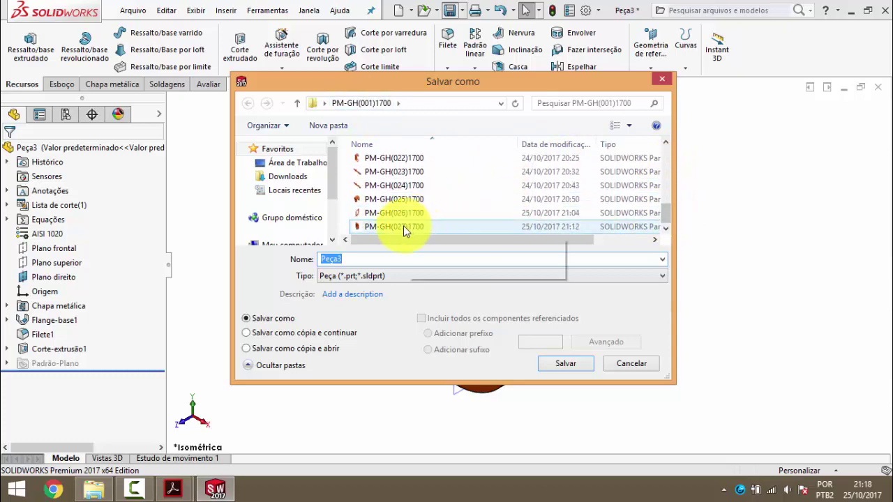
click(402, 227)
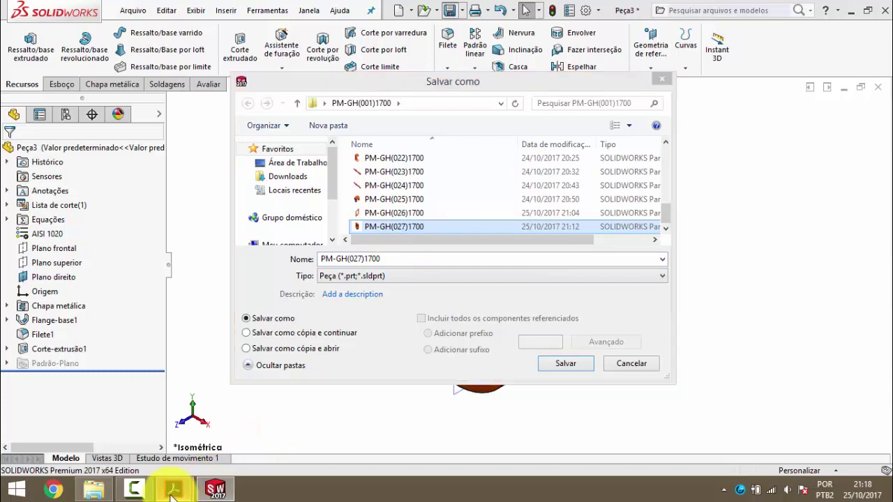
mouse_move(173, 489)
click(225, 414)
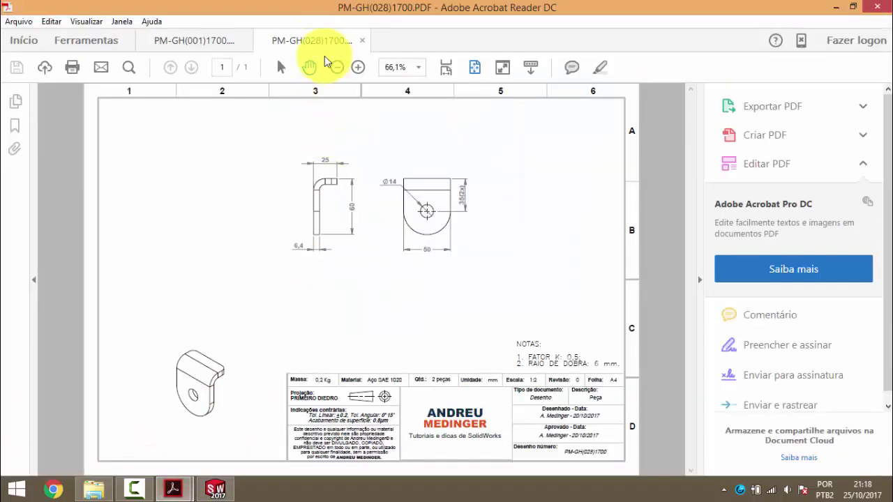
click(835, 6)
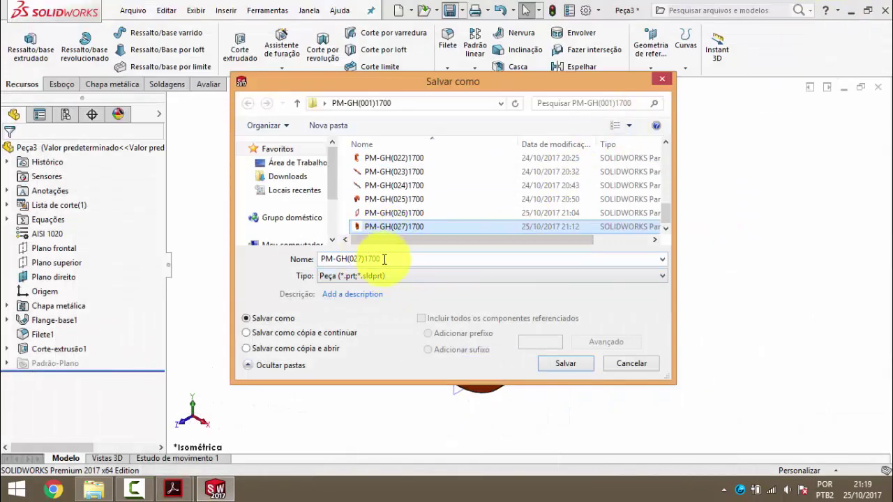
drag(346, 259, 388, 260)
text(8)
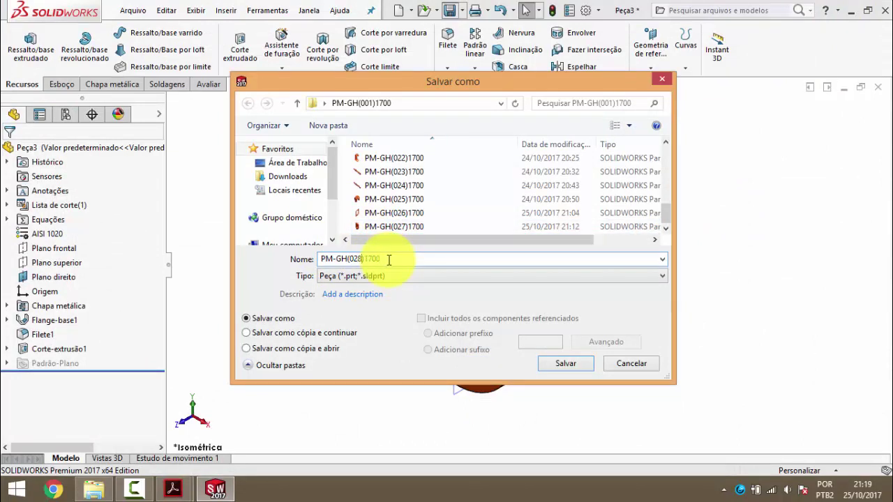
key(Return)
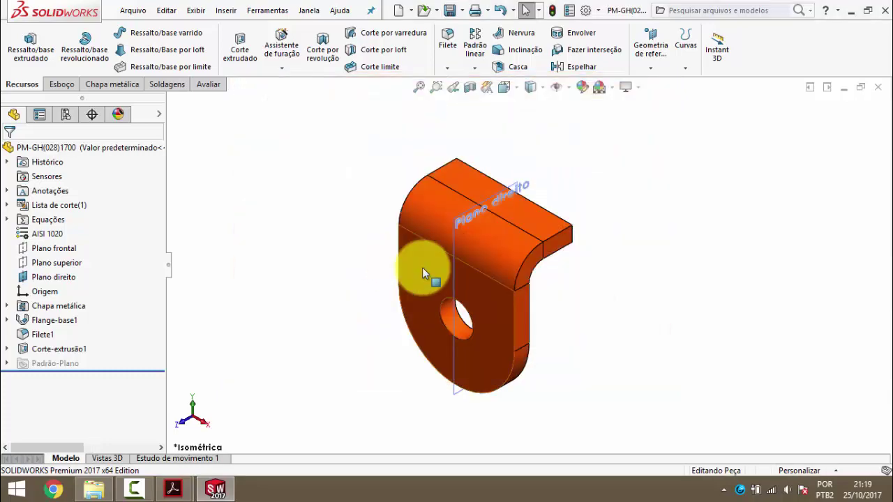
click(450, 14)
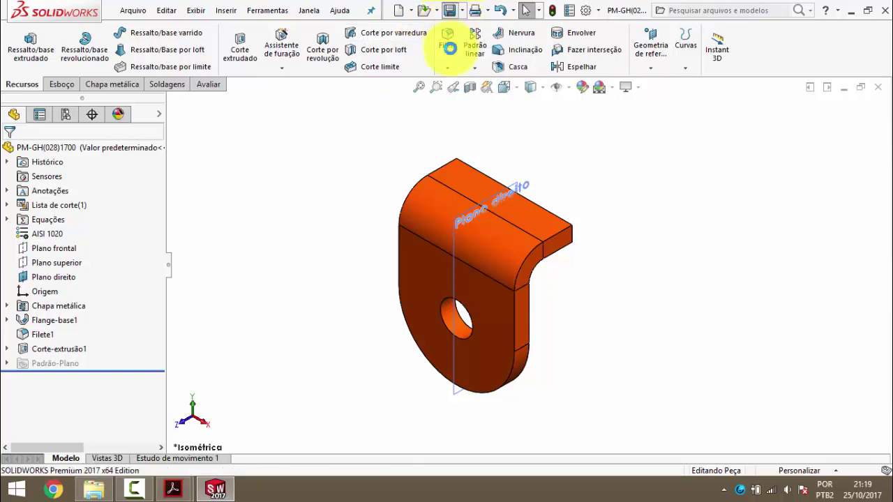
click(878, 86)
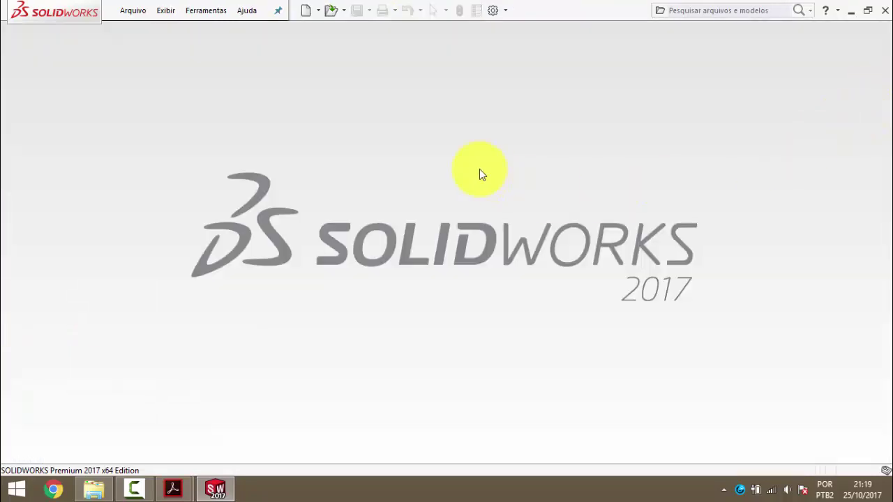
- Close the PM-GH(028)1700 drawing PDF in Acrobat Reader
click(854, 13)
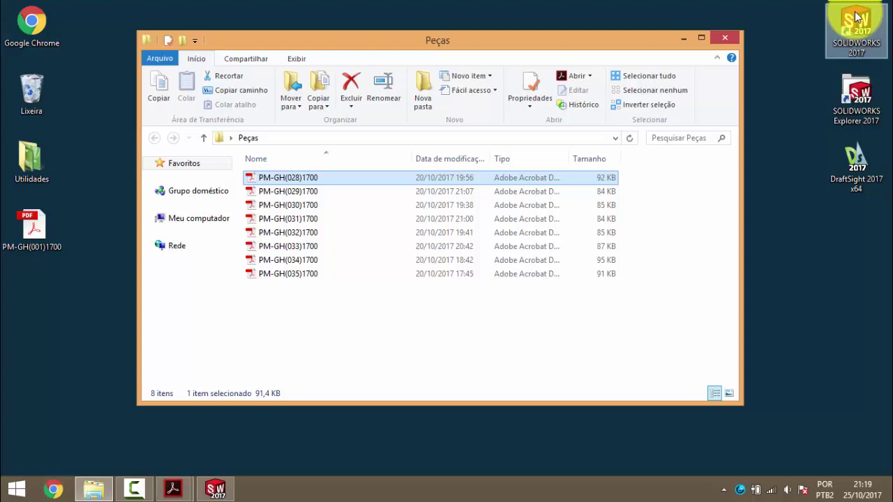
click(178, 487)
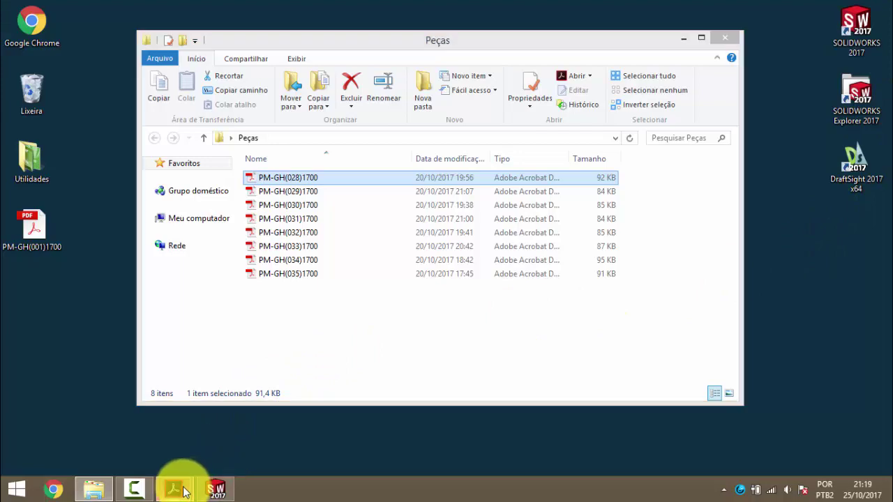
click(238, 431)
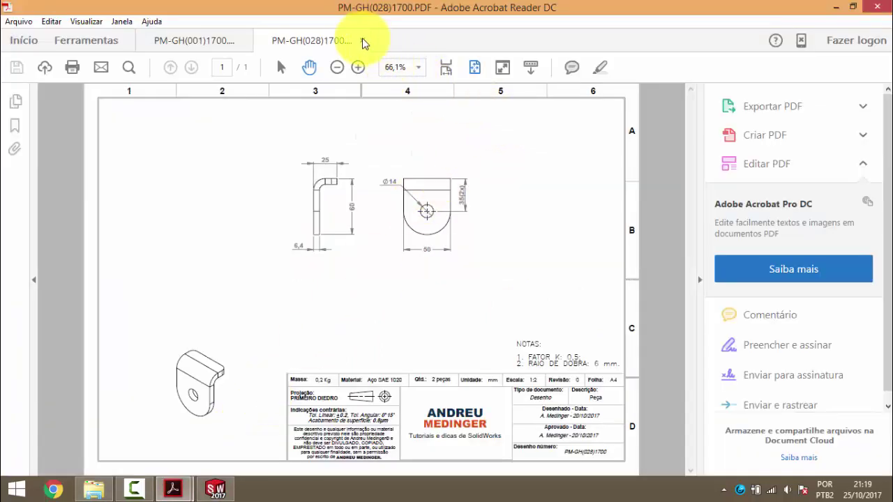
click(362, 40)
click(835, 7)
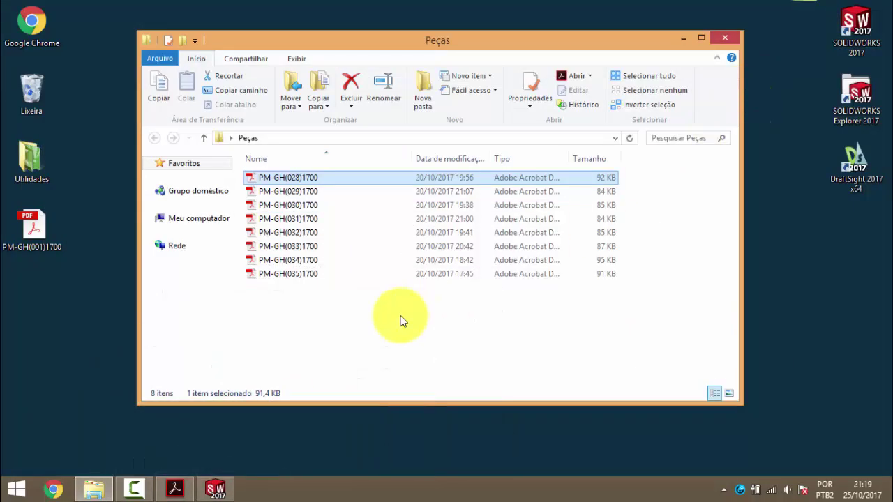
- Delete the PM-GH(028)1700 PDF from the Peças folder
click(297, 191)
click(293, 180)
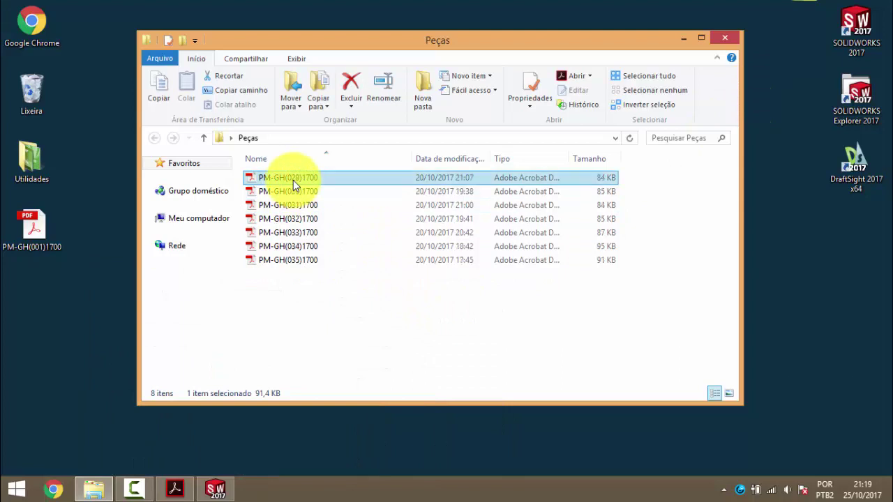
key(Delete)
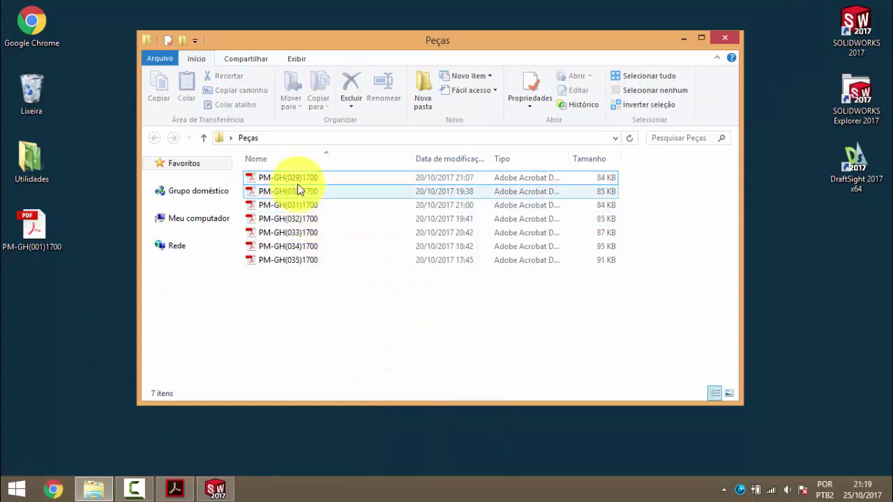
click(297, 182)
- Review the 60 × 60 PM-GH(029)1700 plate drawing alongside the crane model PDF
double_click(297, 182)
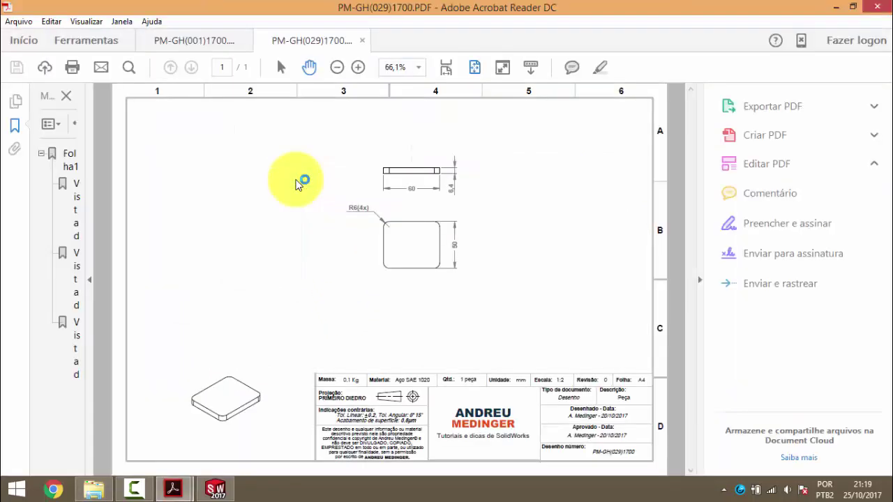
click(67, 96)
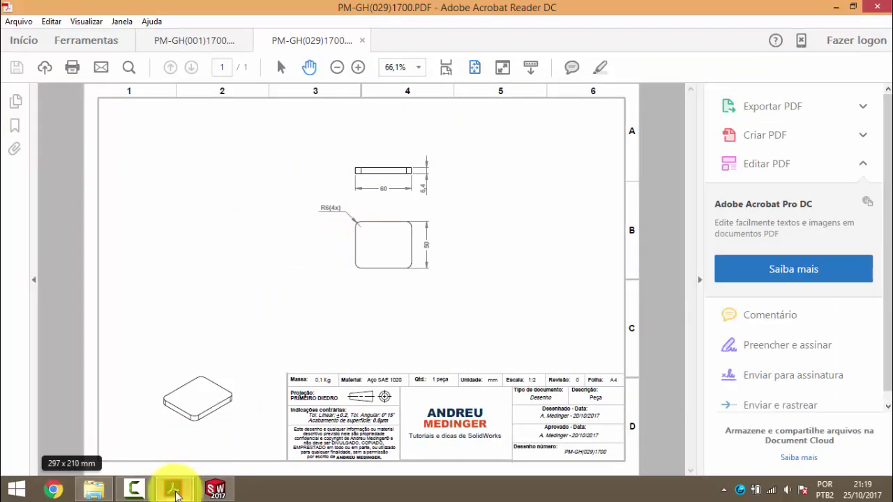
mouse_move(173, 489)
click(150, 419)
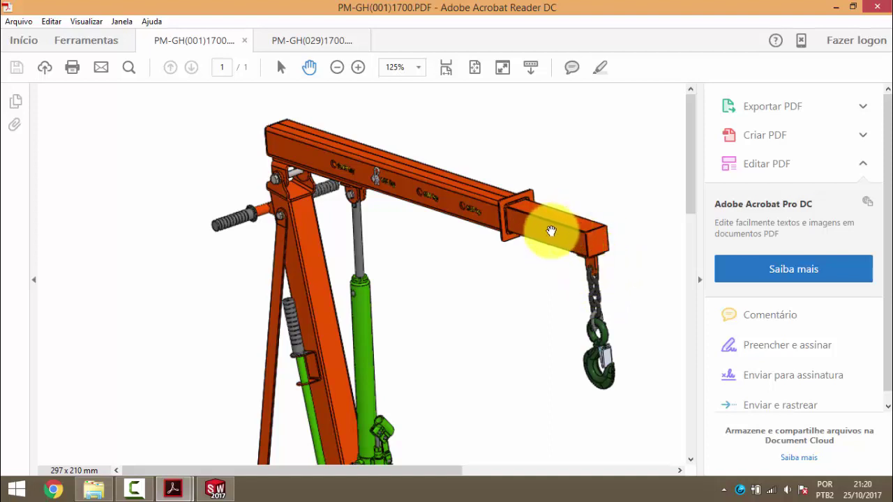
click(337, 67)
click(337, 67)
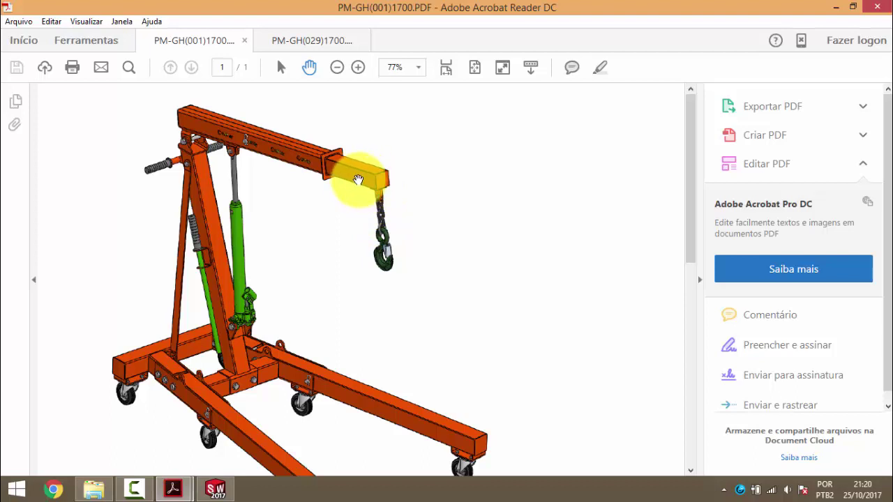
click(314, 41)
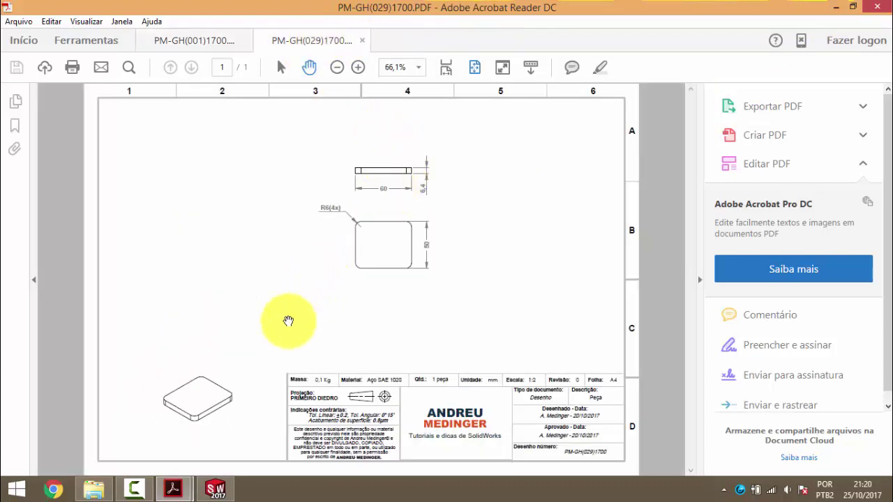
click(210, 493)
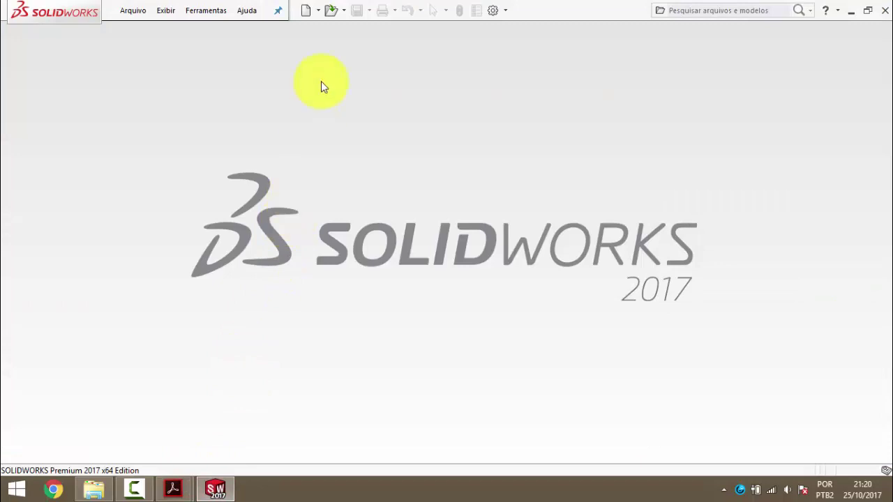
- Create a new part and start a sketch on the top plane
click(307, 12)
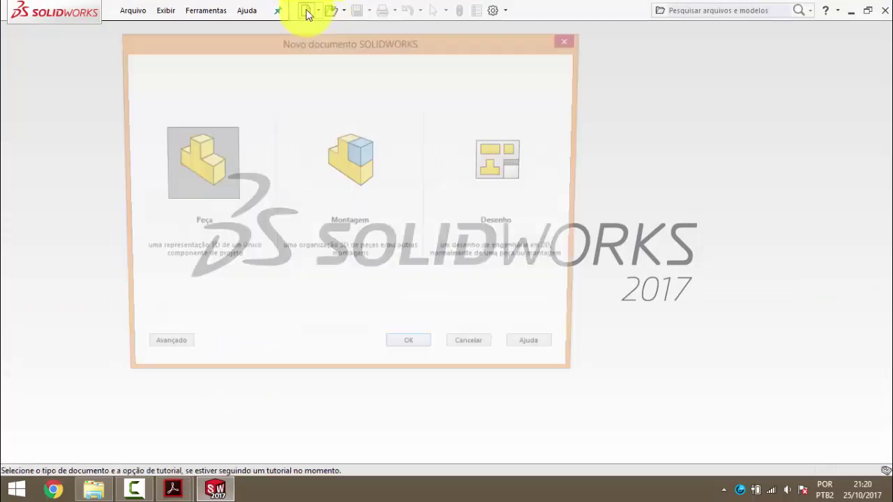
double_click(195, 144)
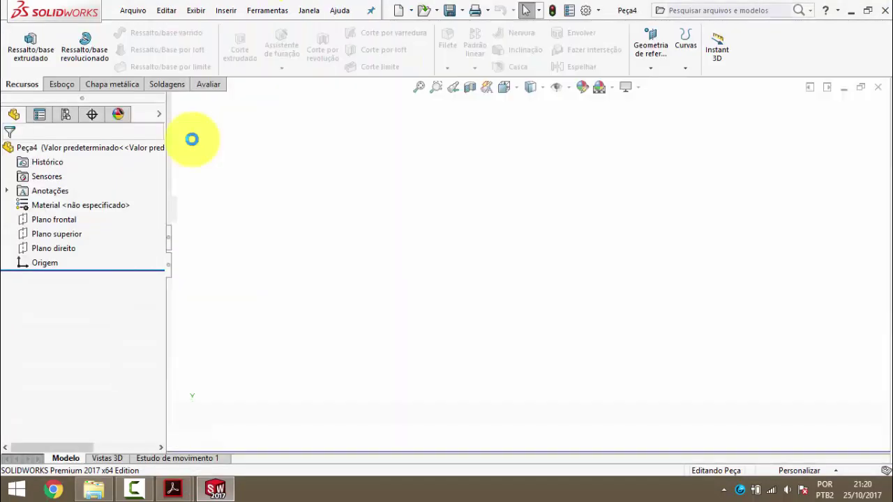
click(61, 235)
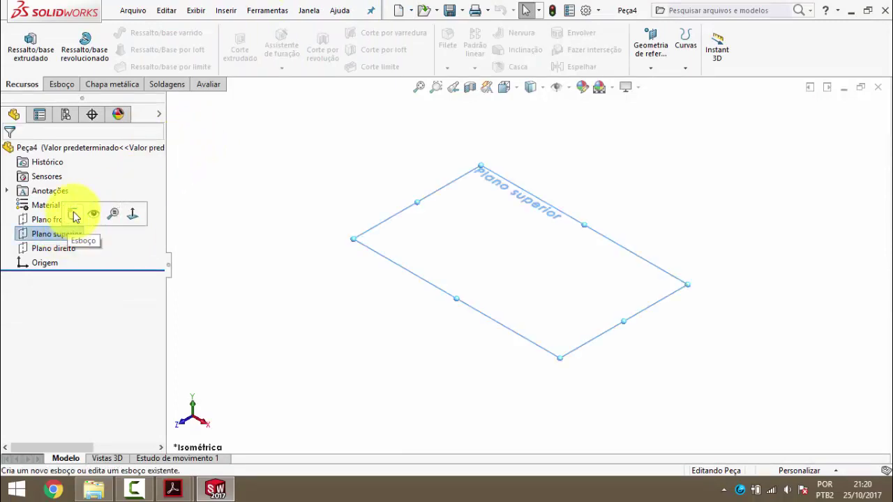
click(73, 214)
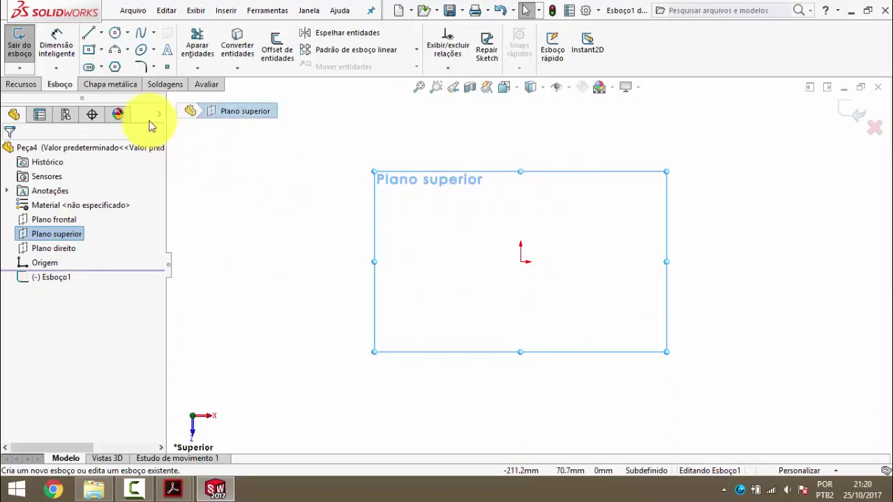
- Draw a centre rectangle anchored at the origin
click(103, 49)
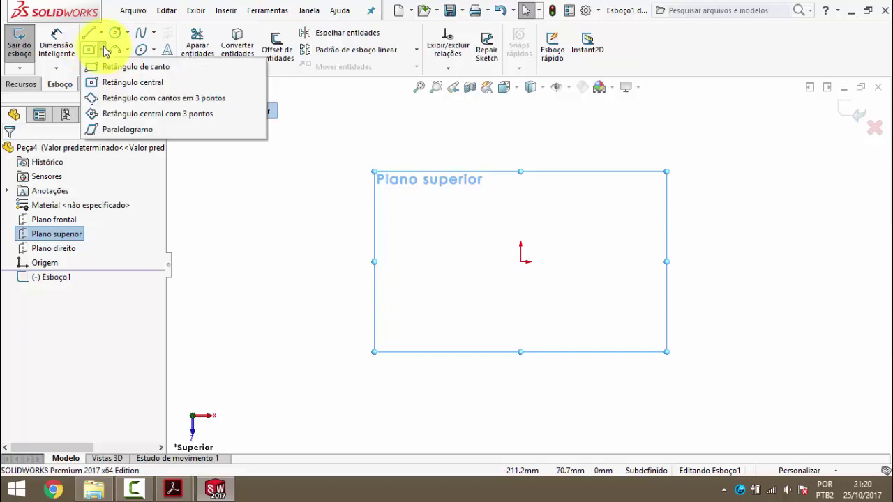
click(111, 83)
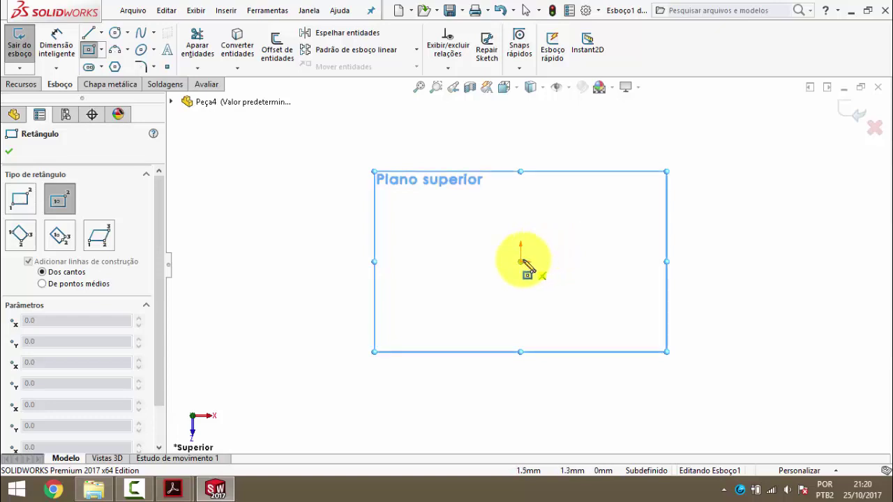
click(520, 261)
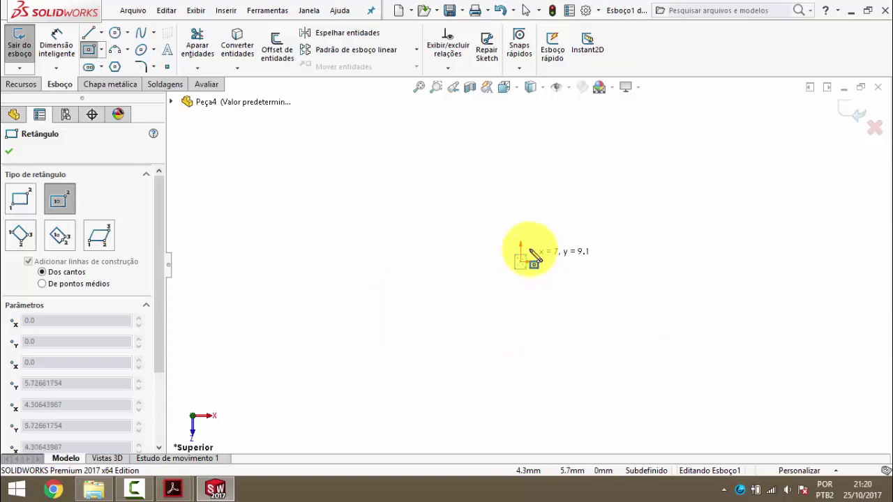
click(595, 207)
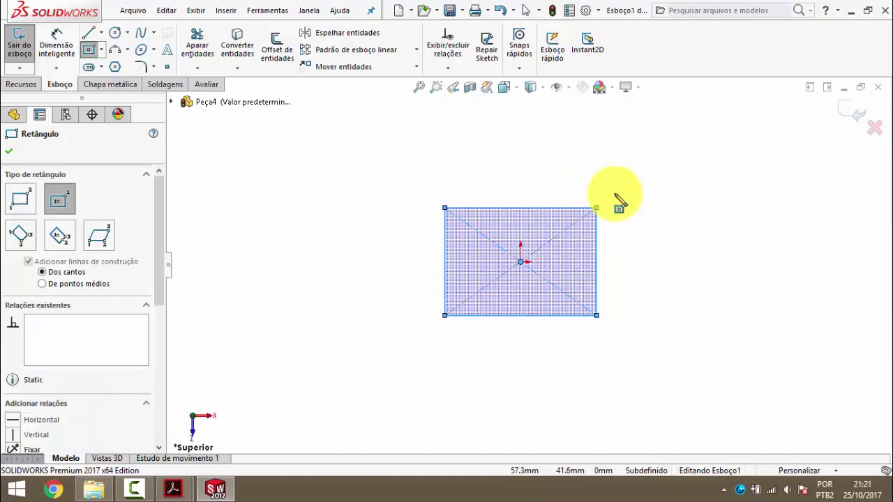
key(Escape)
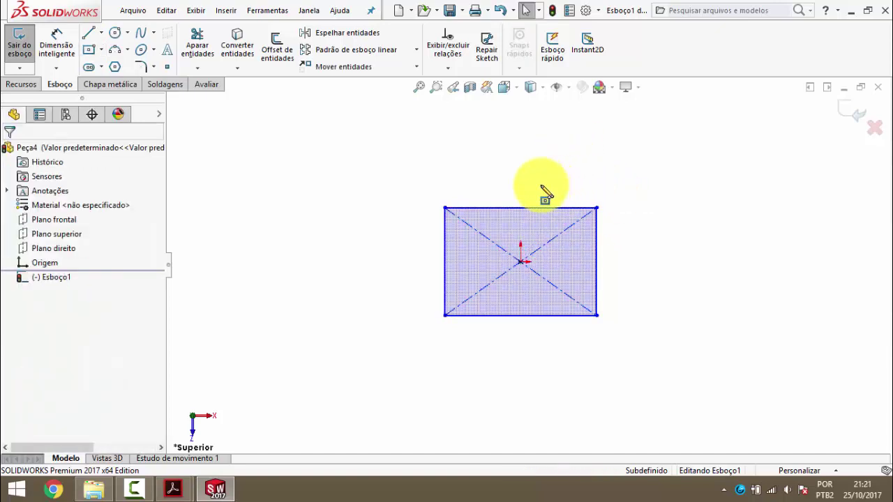
- Dimension the rectangle's width to 60 mm
mouse_move(173, 489)
click(213, 427)
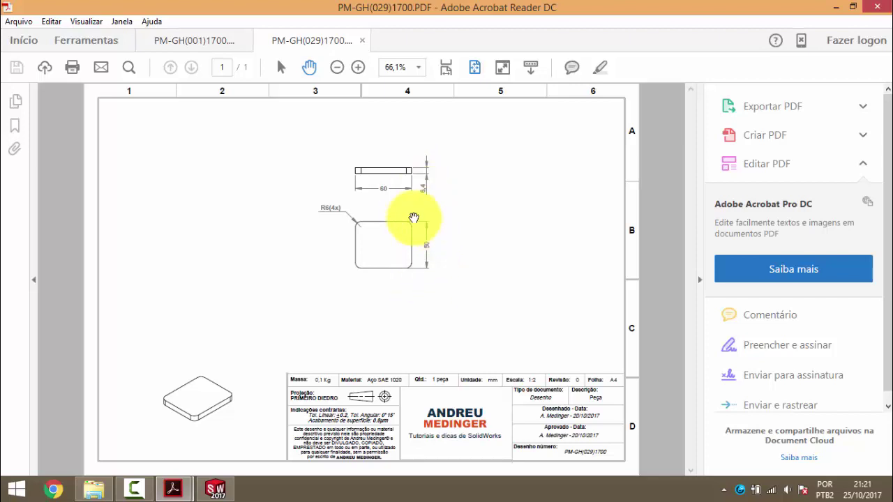
click(835, 6)
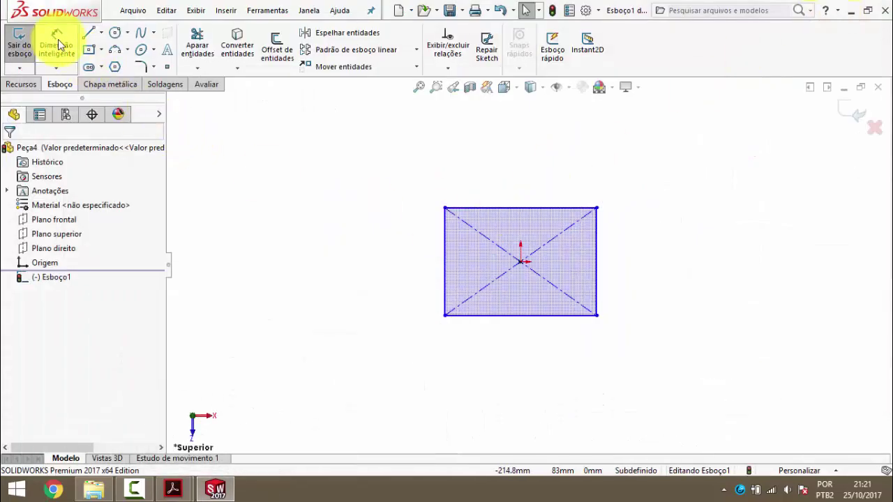
click(58, 39)
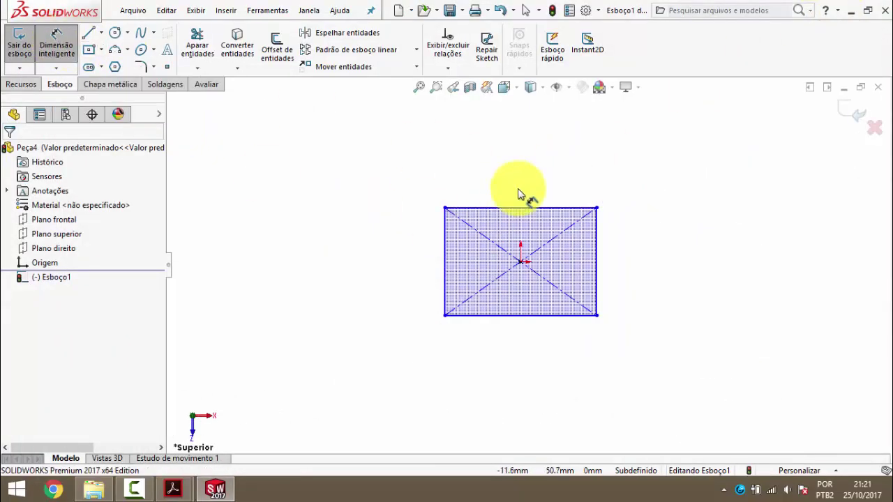
click(517, 334)
click(520, 356)
text(60)
key(Return)
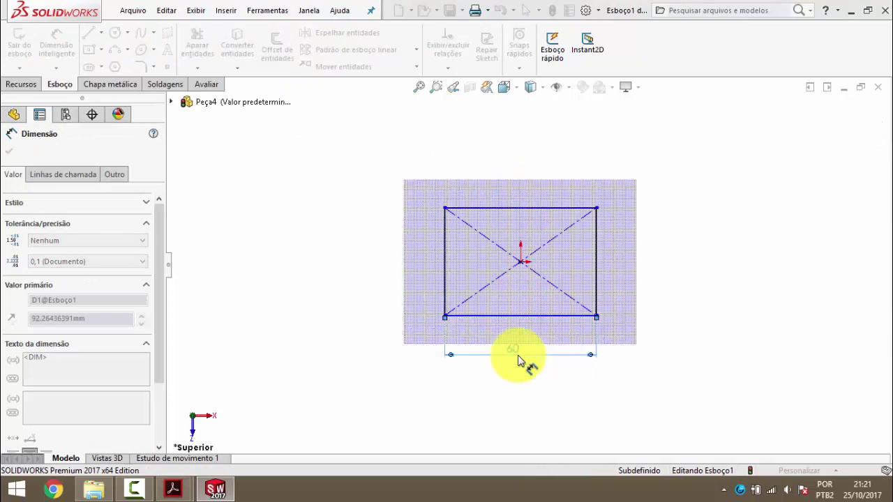
- Dimension the rectangle's height to 50 mm
click(598, 265)
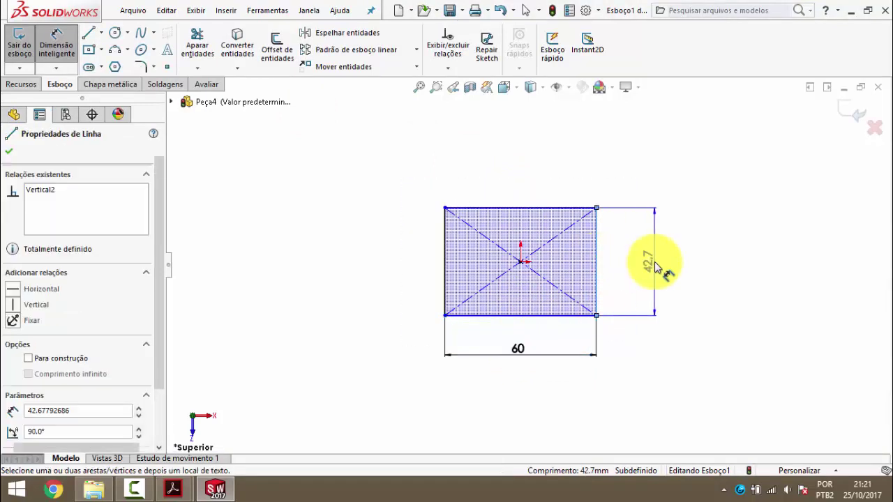
click(654, 262)
text(50)
key(Return)
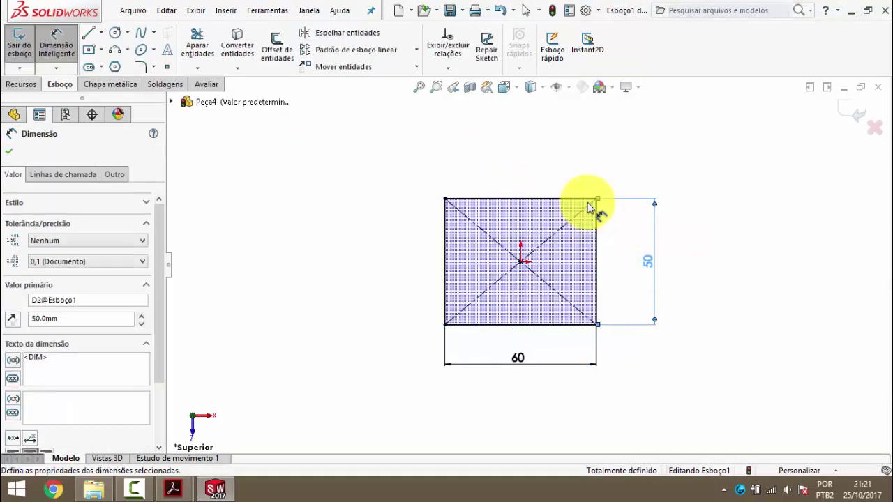
click(419, 196)
mouse_move(173, 489)
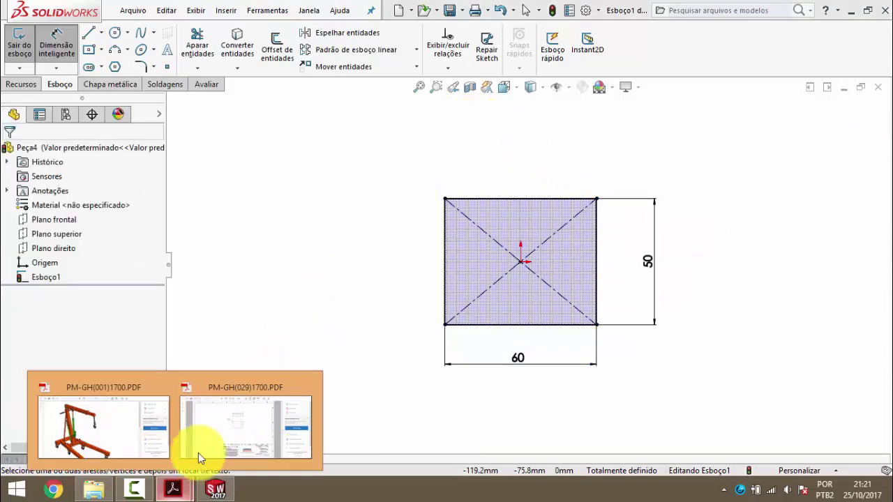
click(200, 455)
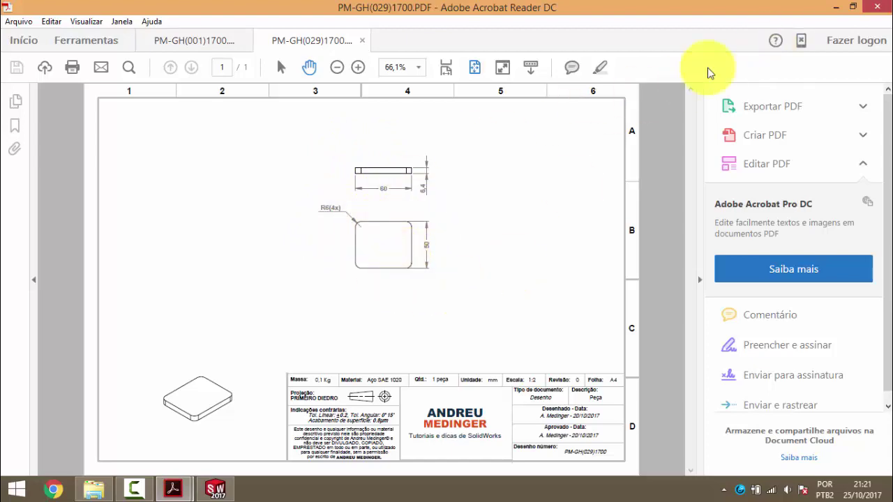
click(835, 7)
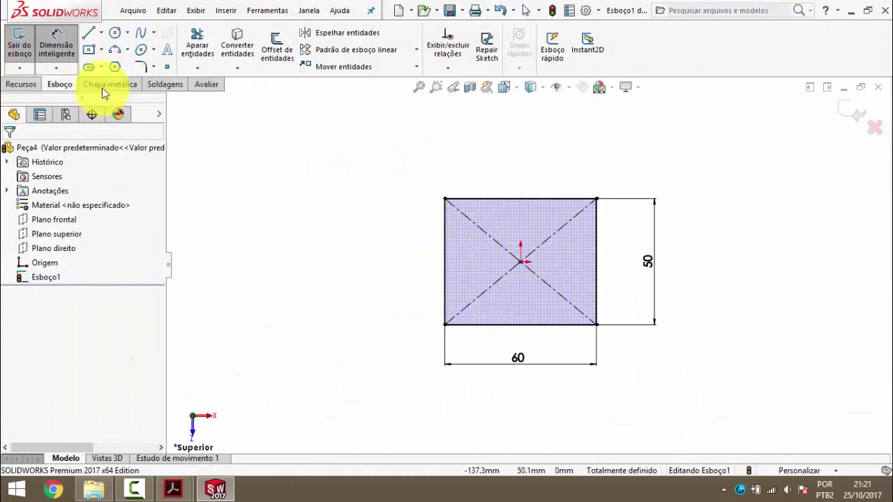
key(Escape)
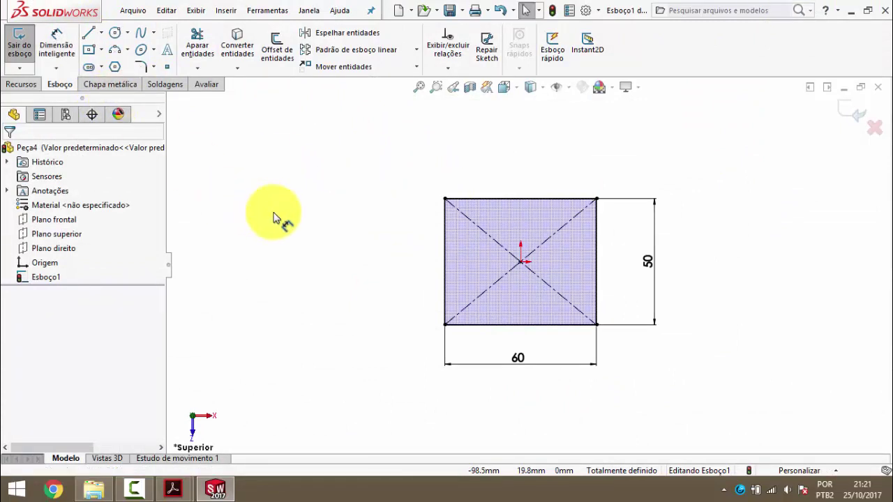
- Round all four rectangle corners with 6 mm sketch fillets
click(140, 67)
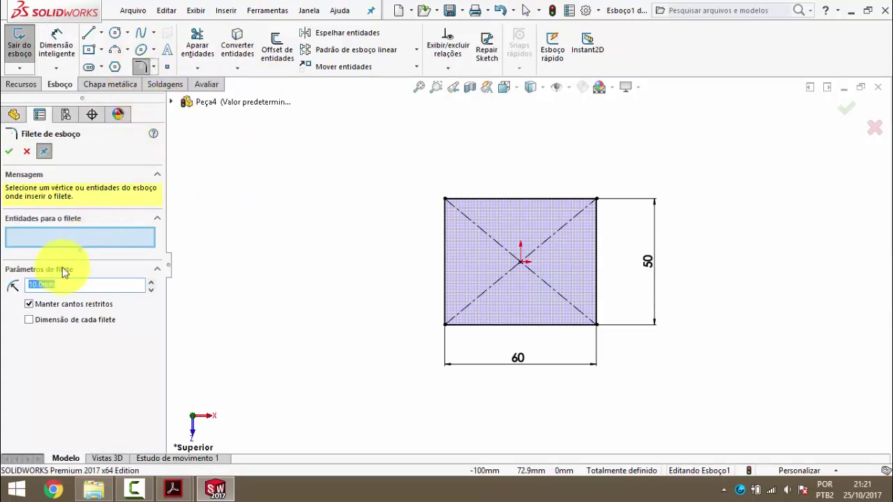
click(58, 285)
text(6)
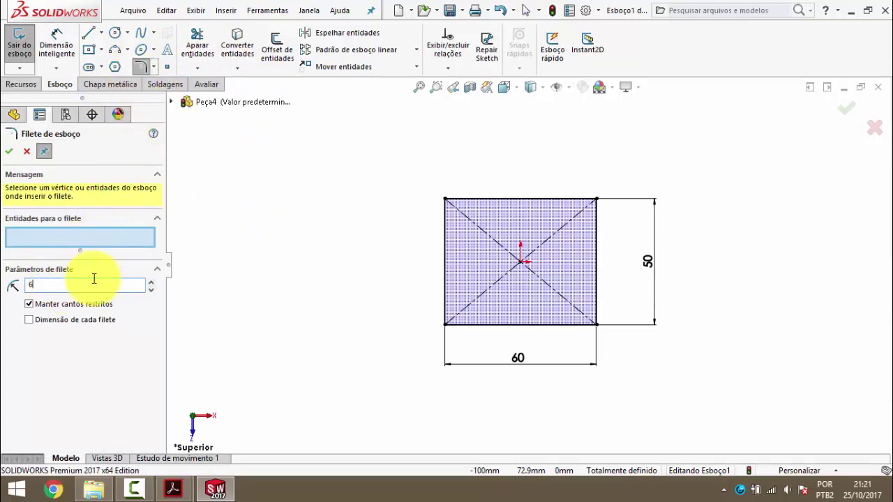
click(445, 202)
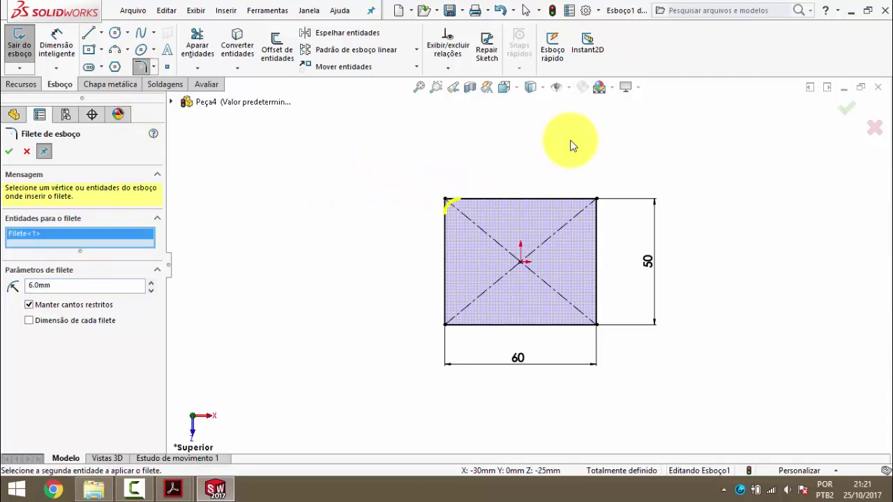
click(597, 201)
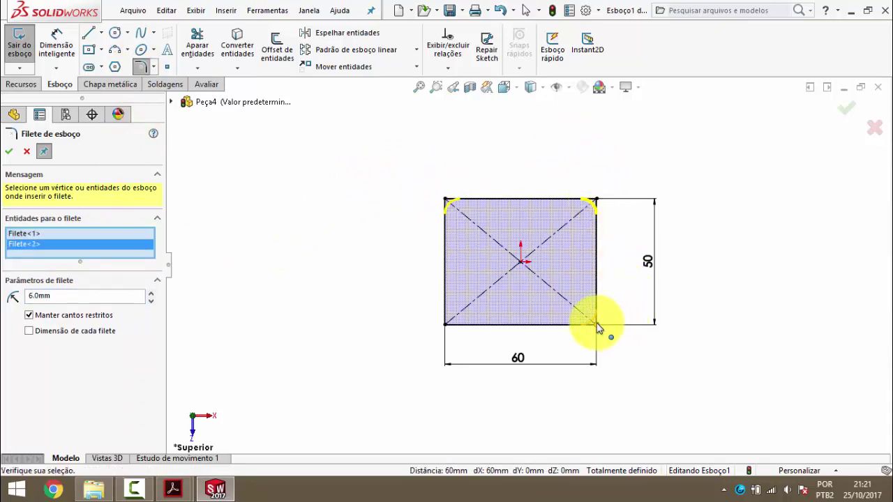
click(596, 324)
click(445, 324)
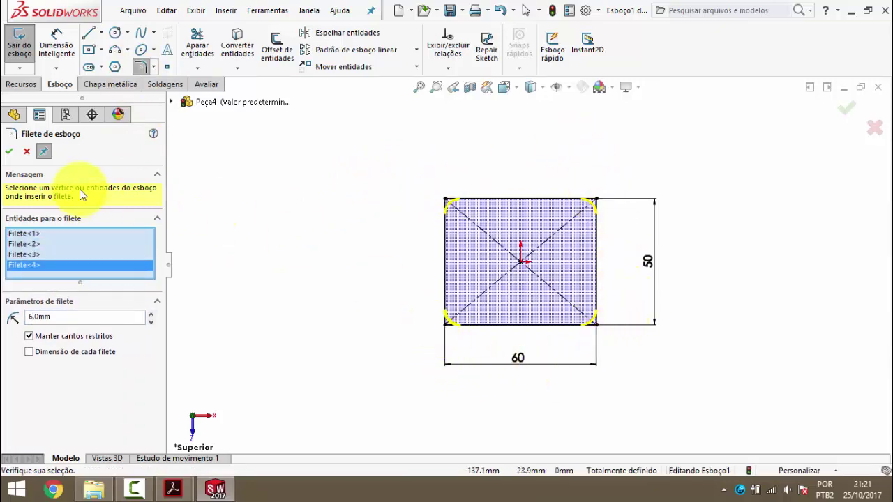
click(9, 151)
click(8, 151)
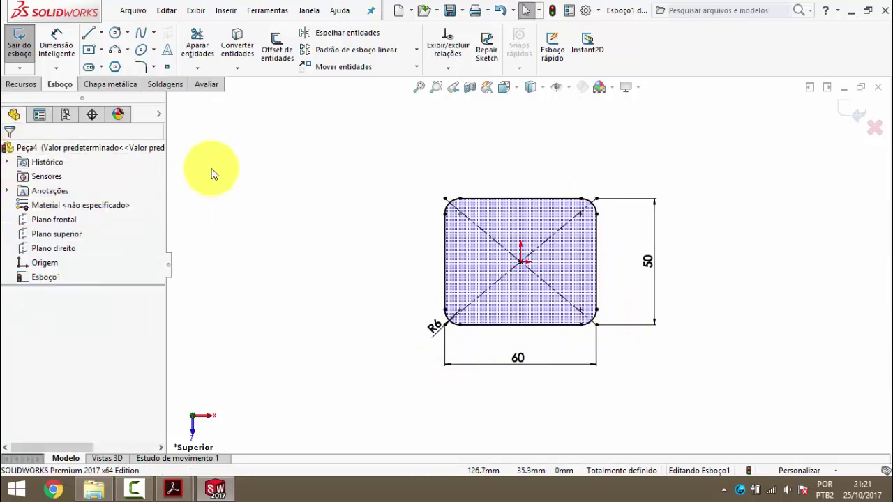
mouse_move(173, 489)
click(212, 414)
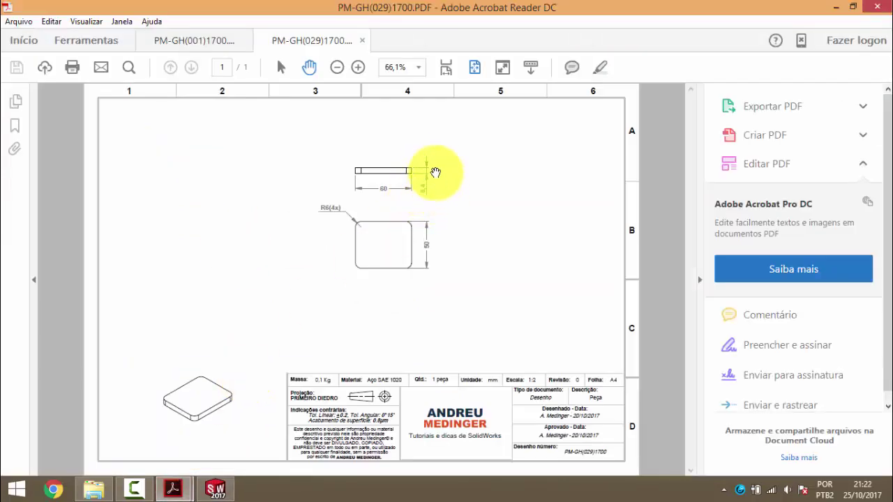
click(835, 7)
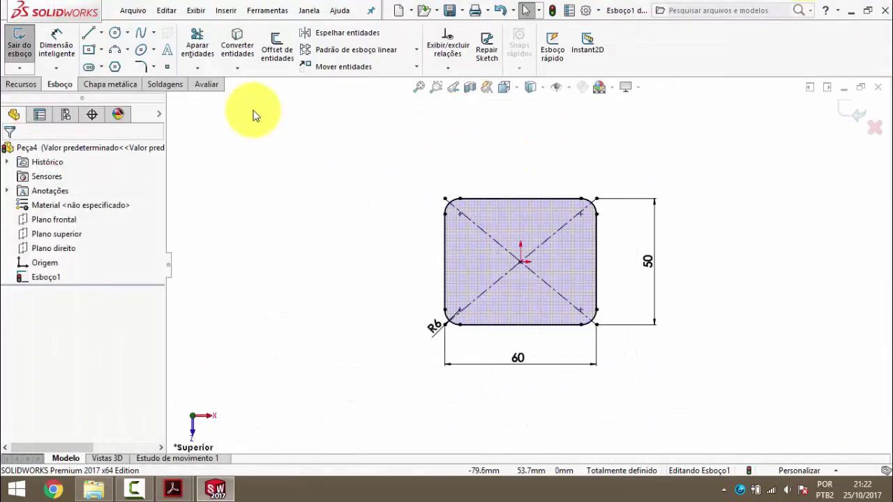
- Turn the sketch into a 6.4 mm thick sheet-metal base flange plate
click(106, 85)
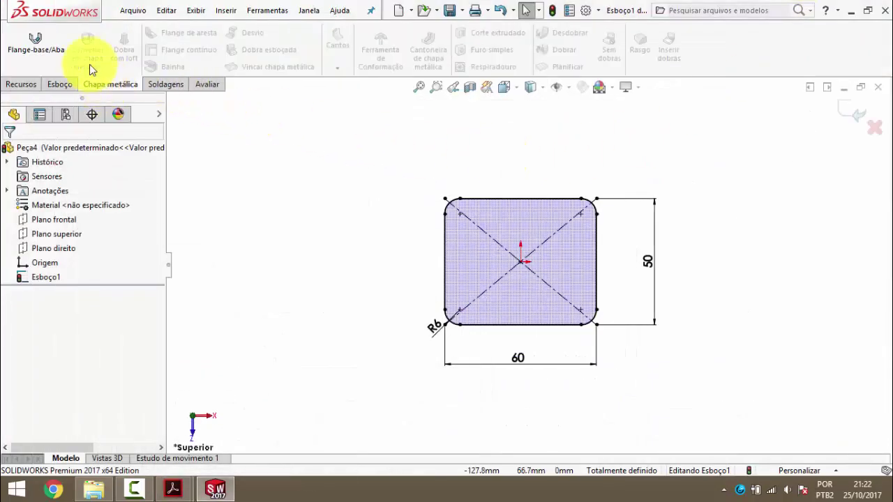
click(38, 51)
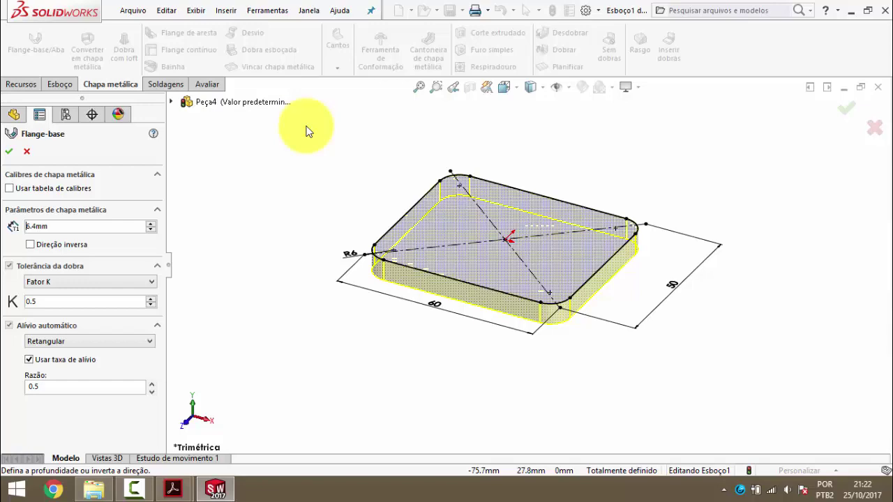
mouse_move(172, 489)
click(187, 432)
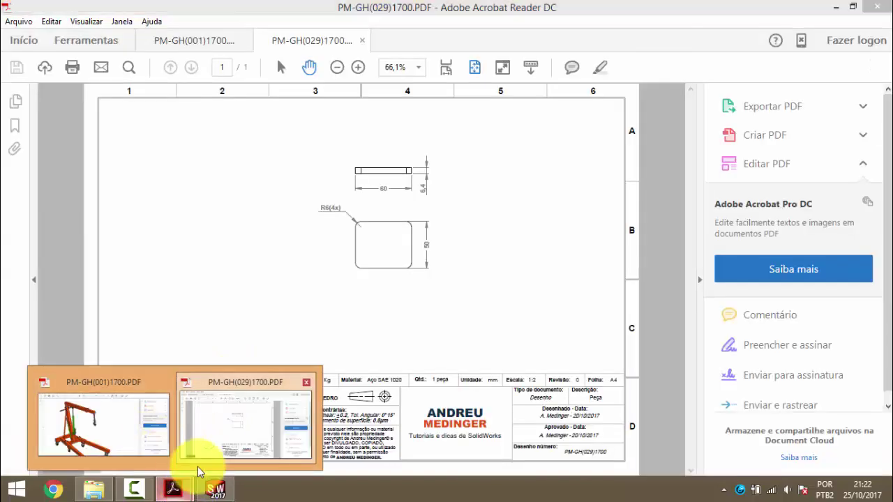
click(214, 488)
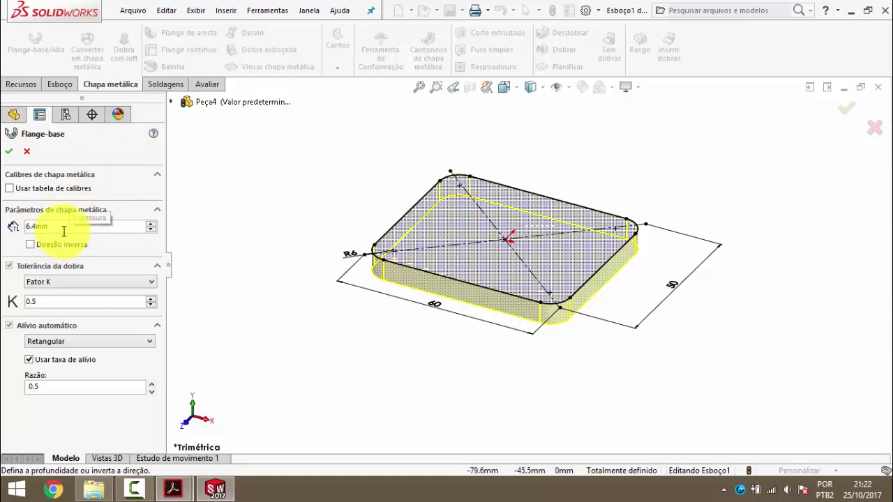
click(8, 150)
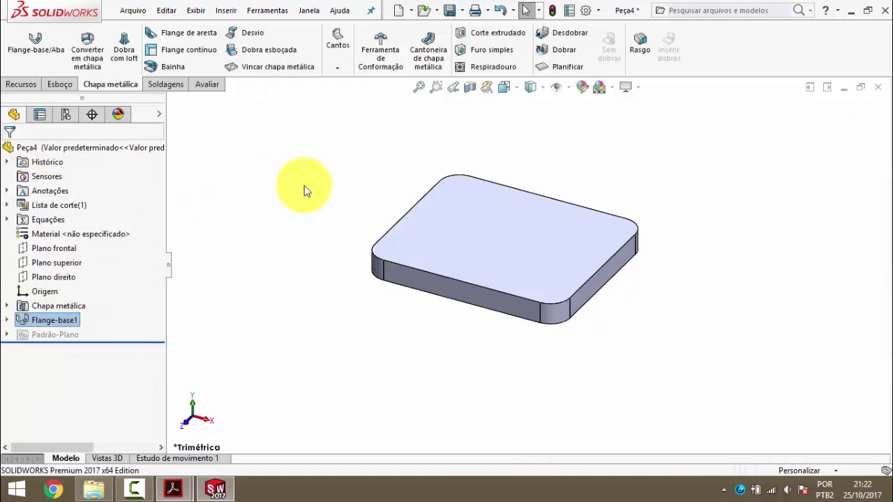
- Display the front and right planes on the model
click(58, 251)
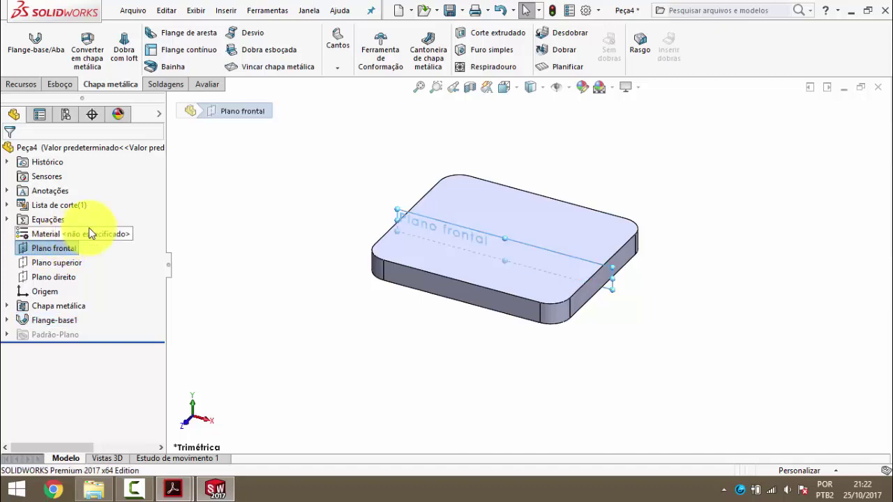
click(60, 276)
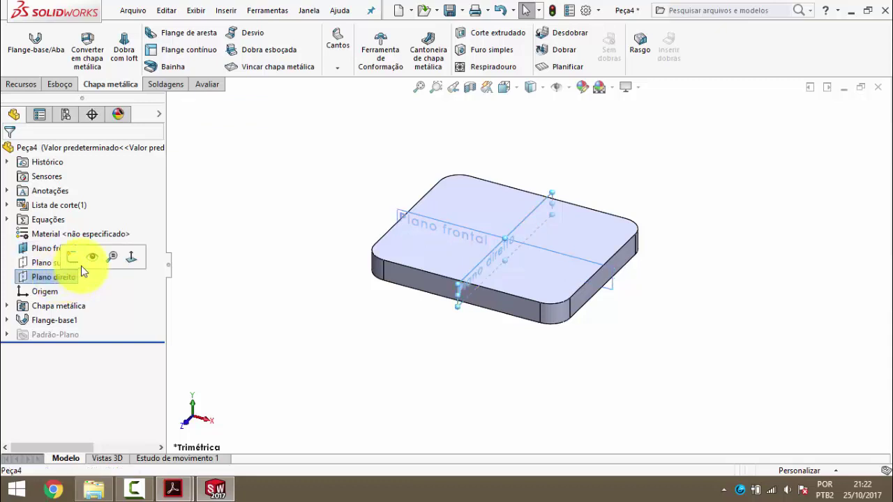
click(284, 232)
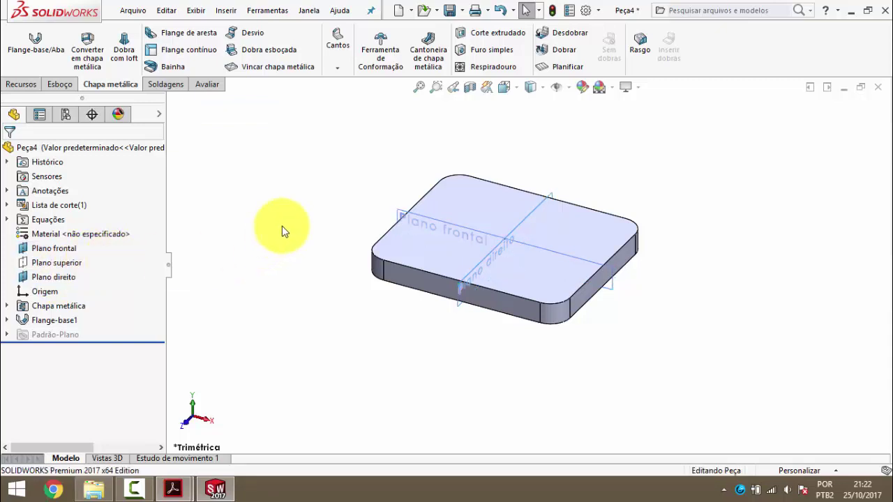
- Assign AISI 1020 steel as the plate's material
right_click(81, 240)
click(131, 244)
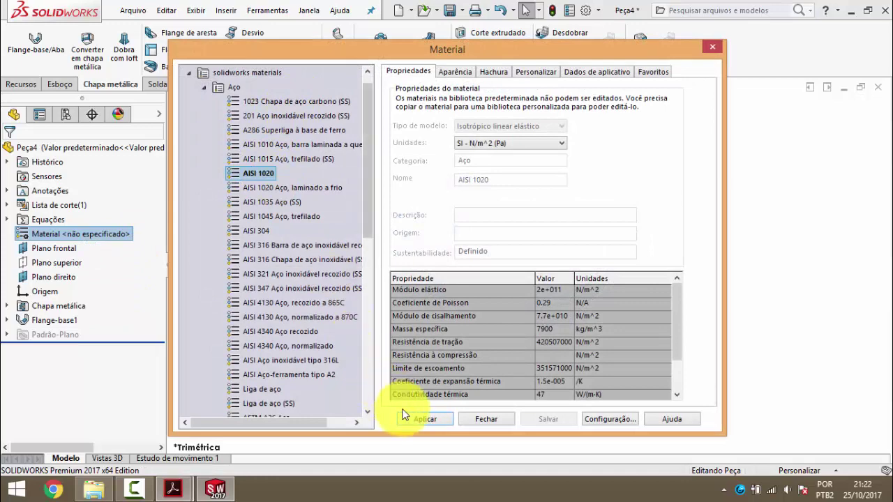
click(410, 418)
click(471, 420)
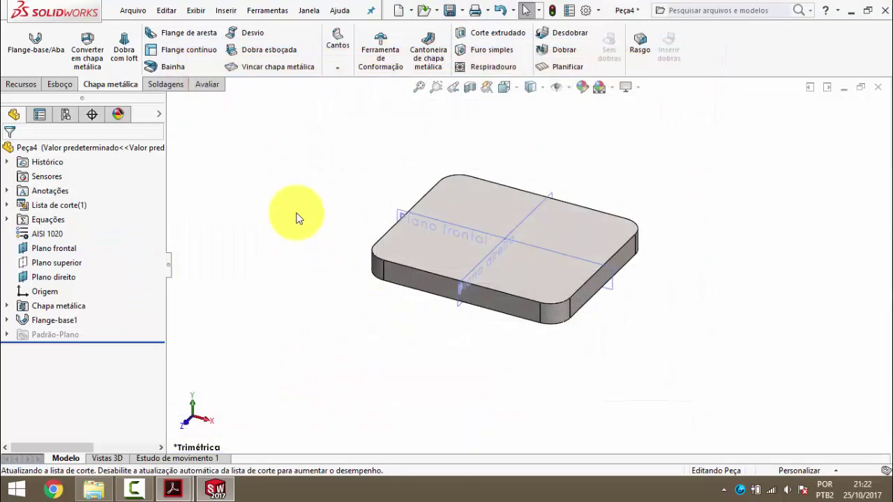
- Colour the whole plate orange with RGB 255, 89, 0
right_click(48, 153)
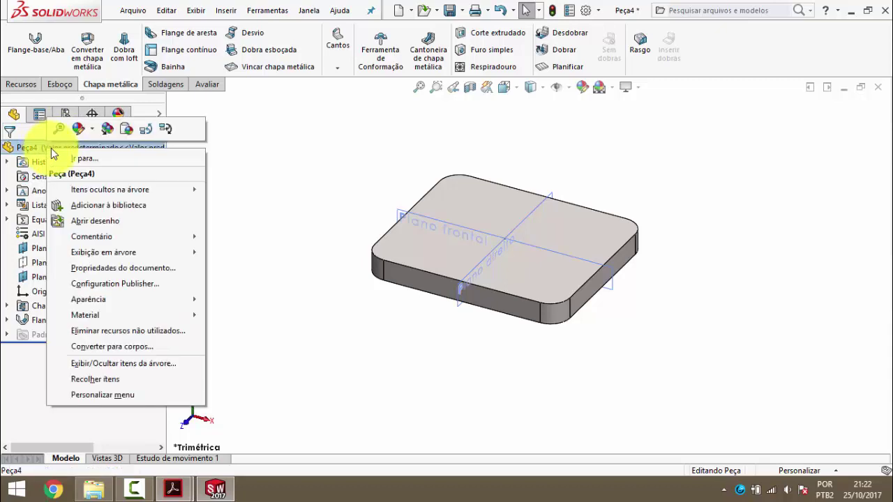
mouse_move(79, 129)
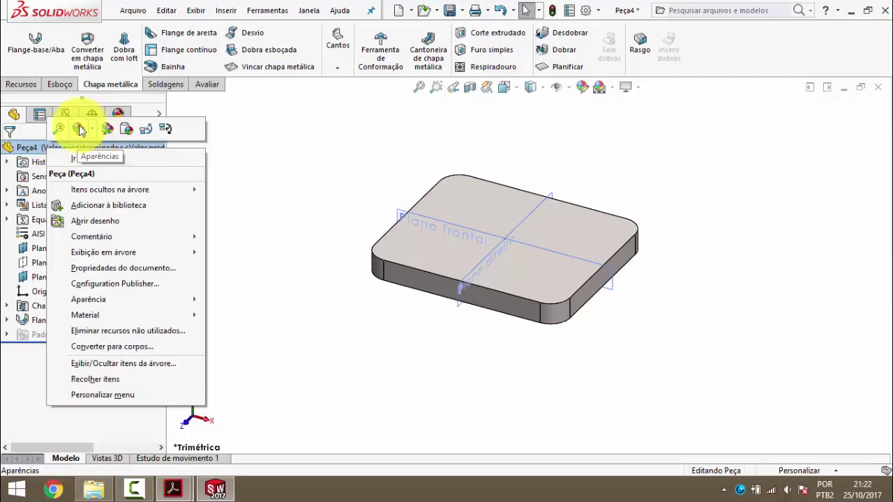
click(95, 128)
click(88, 155)
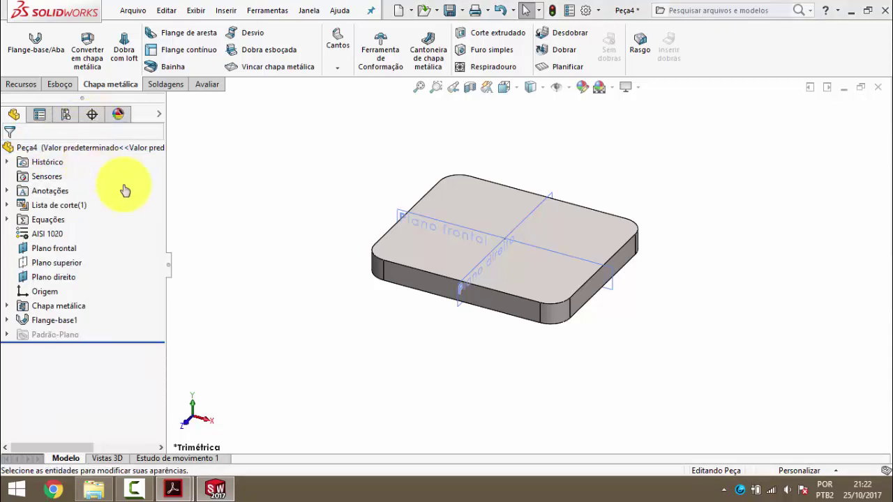
drag(160, 230, 162, 327)
text(2)
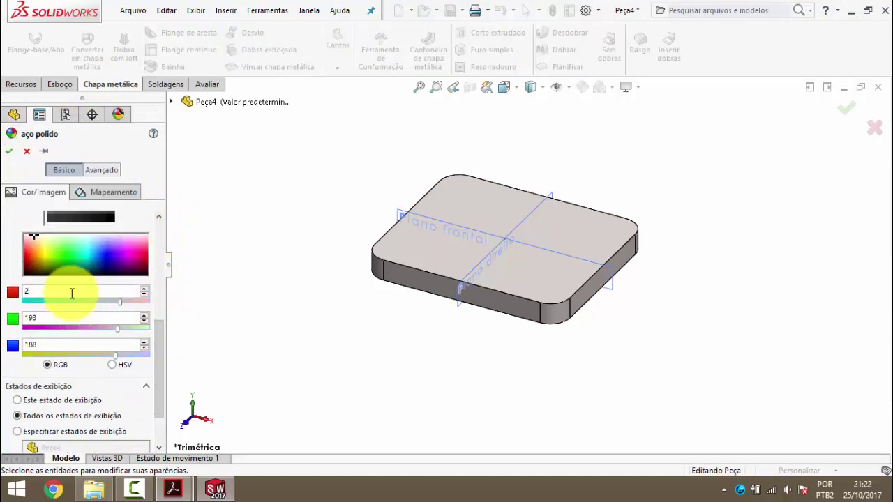
text(55)
double_click(60, 318)
text(89)
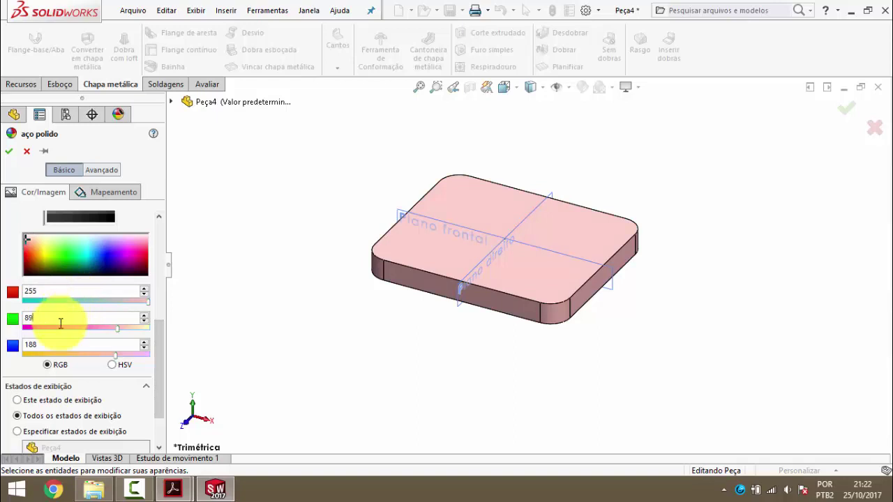
double_click(55, 344)
text(0)
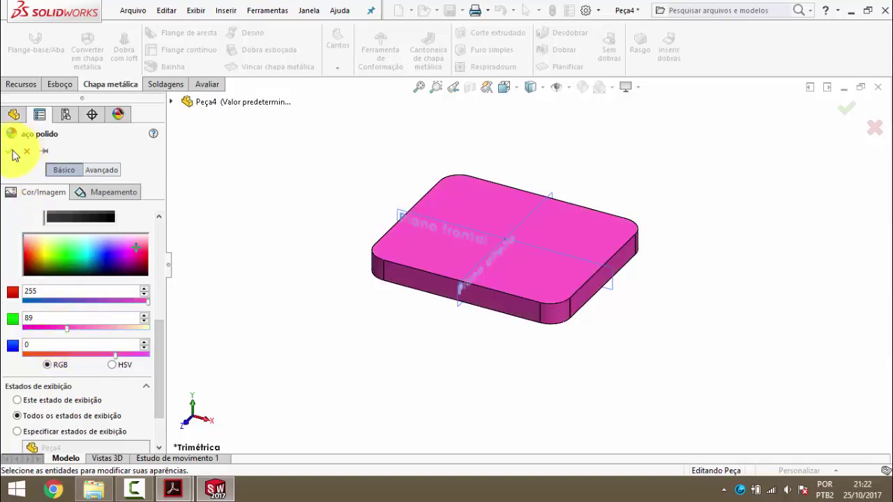
click(9, 151)
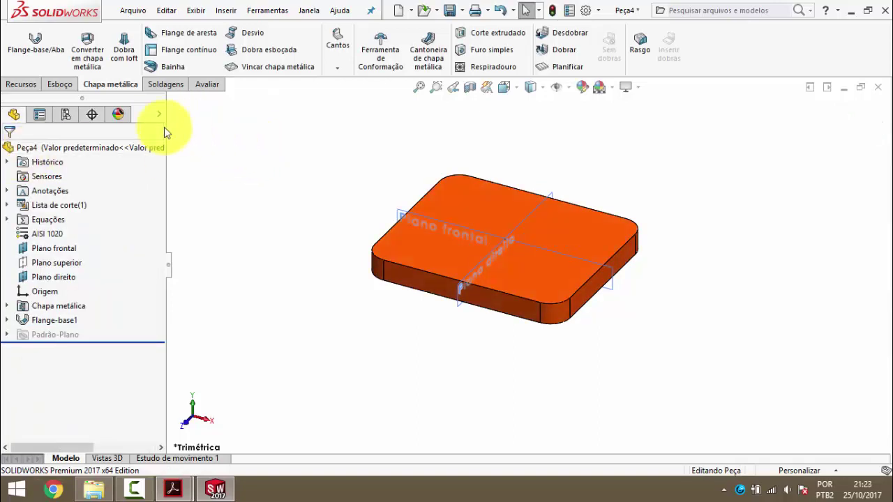
- Save the orange plate as PM-GH(029)1700, adapted from the PM-GH(028)1700 name
click(450, 10)
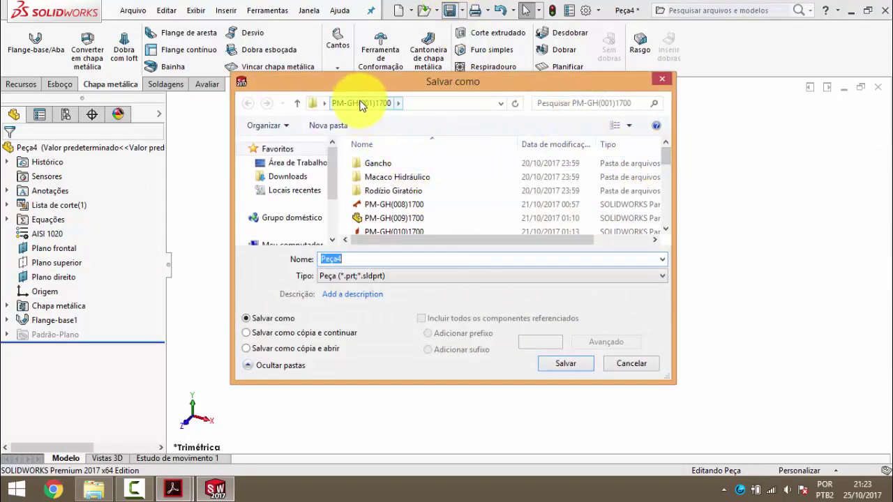
drag(666, 161, 672, 219)
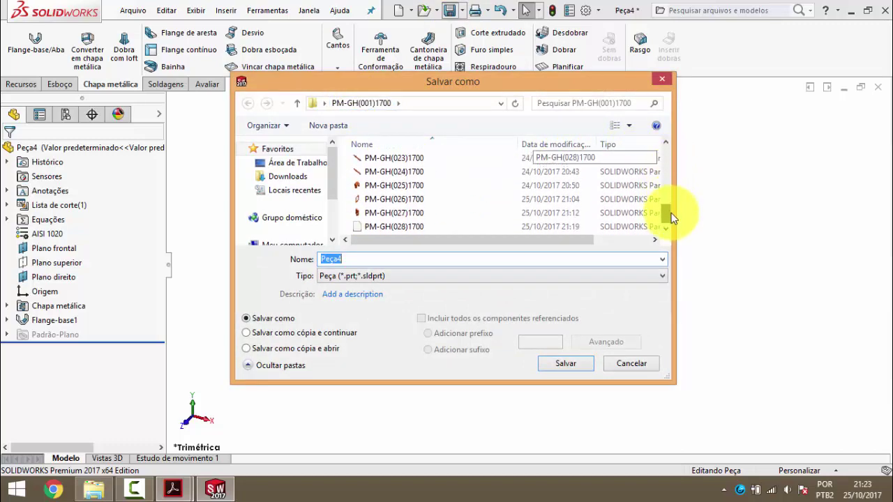
click(393, 225)
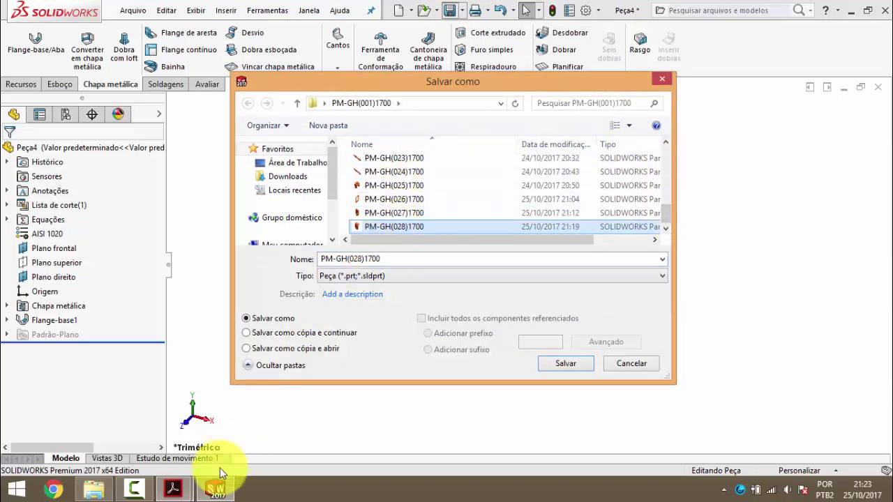
mouse_move(172, 489)
click(202, 422)
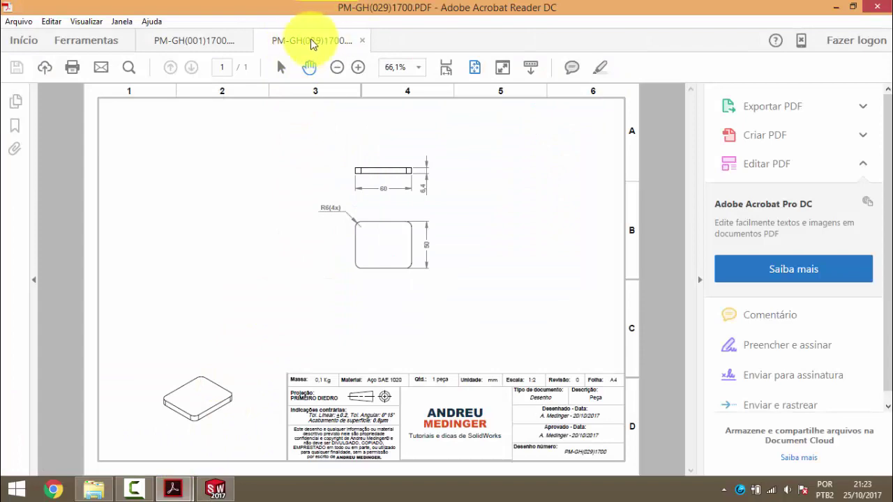
click(835, 7)
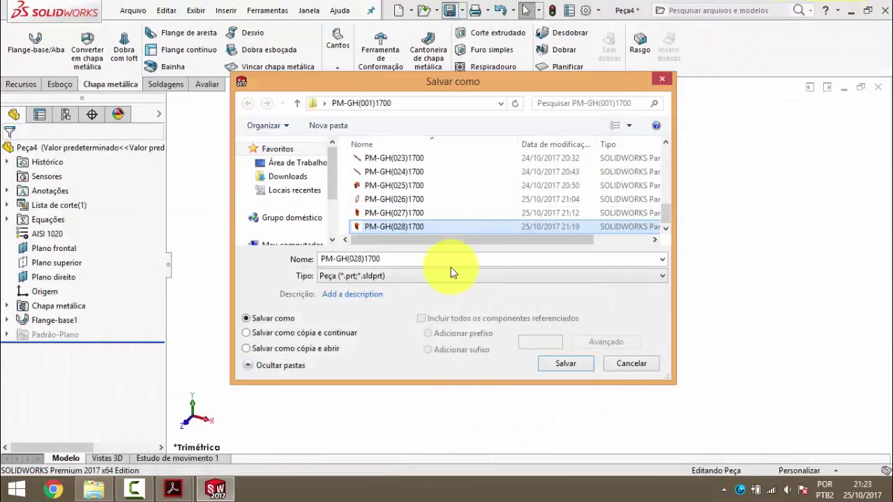
click(427, 257)
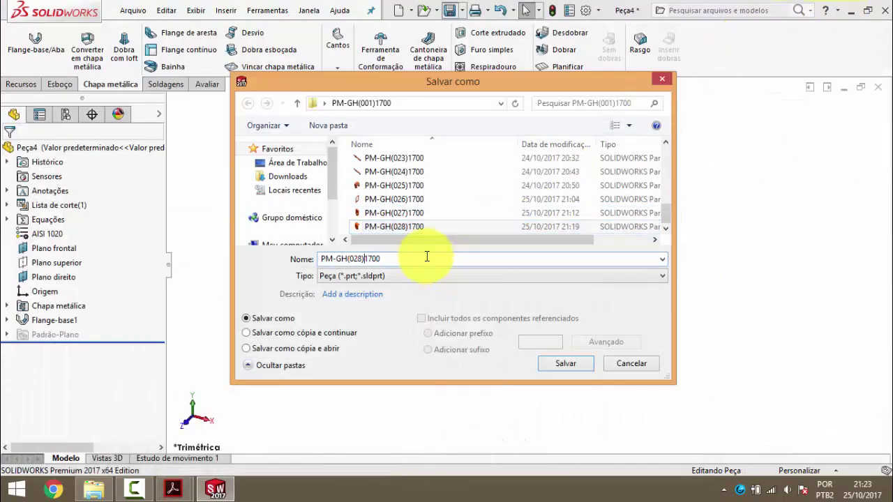
key(BackSpace)
text(9)
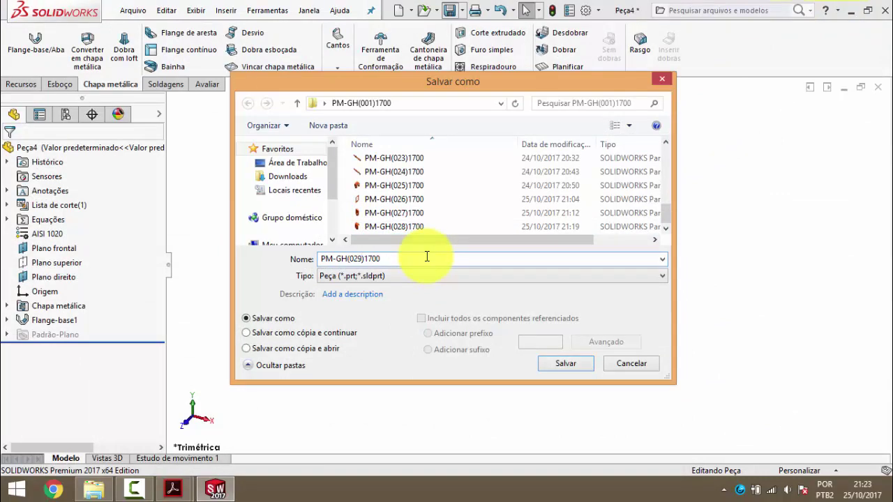
key(Return)
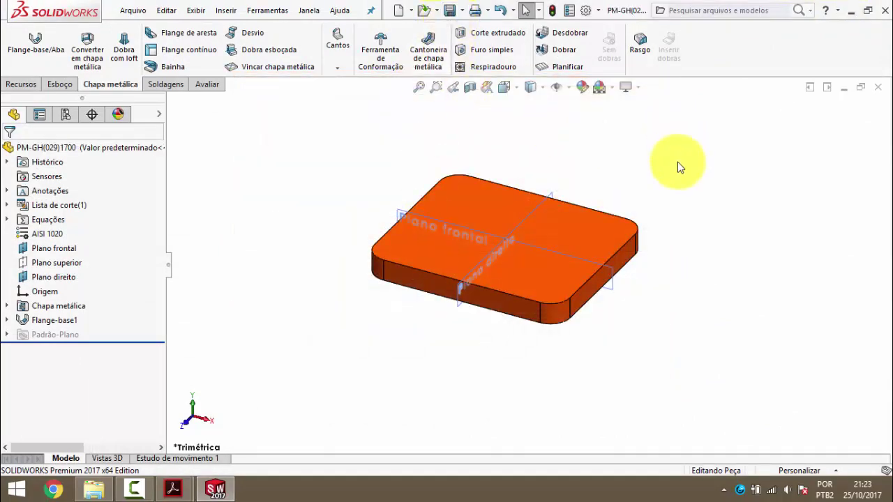
- Close the saved part and try deleting the PM-GH(029)1700 PDF in the Peças folder
click(880, 88)
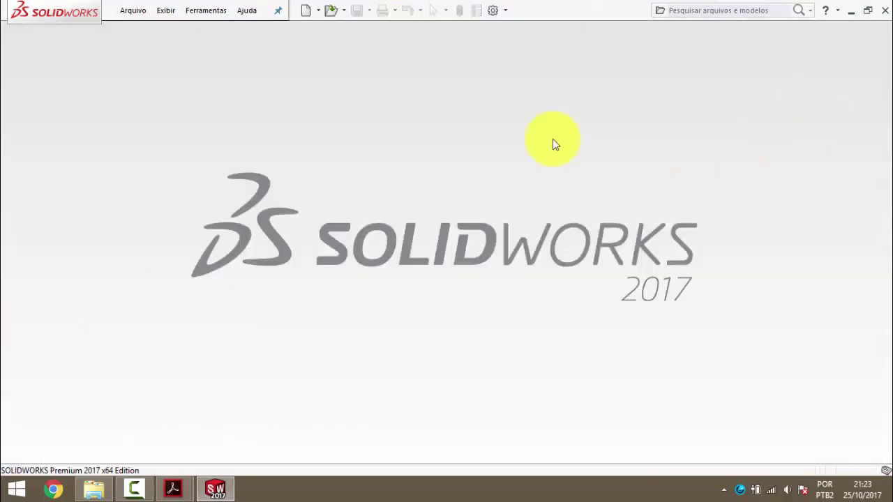
click(851, 10)
double_click(294, 180)
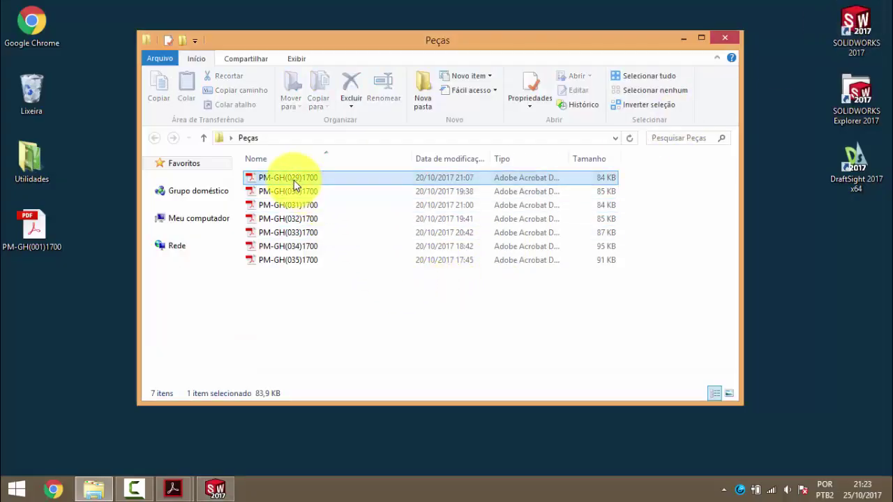
key(Delete)
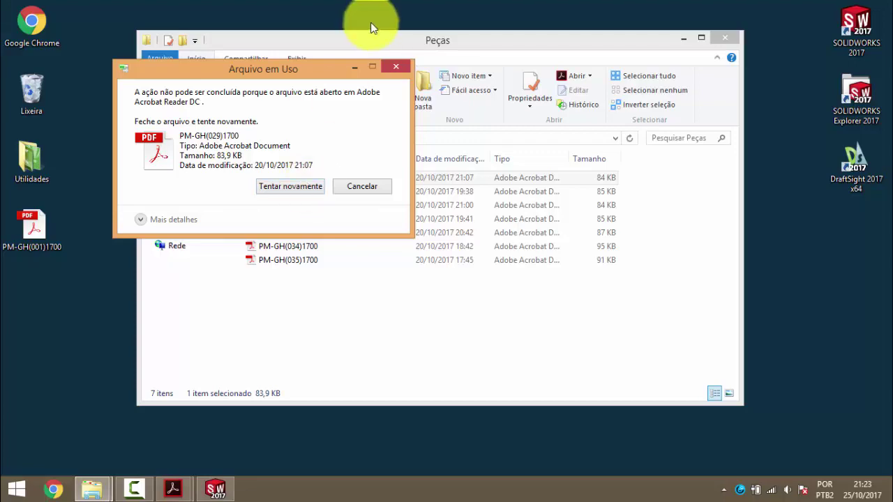
- Close PM-GH(029) in Acrobat, delete its PDF, and open the PM-GH(030)1700 drawing
click(362, 186)
mouse_move(173, 489)
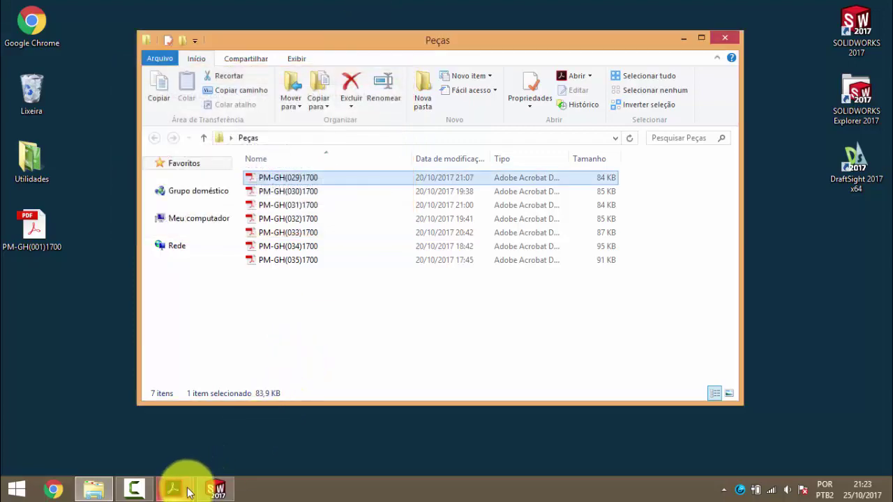
click(217, 446)
click(354, 40)
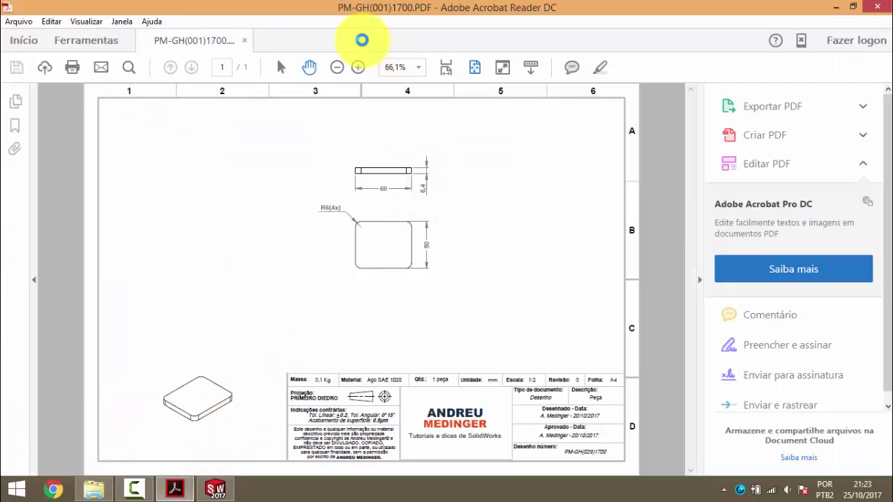
click(836, 7)
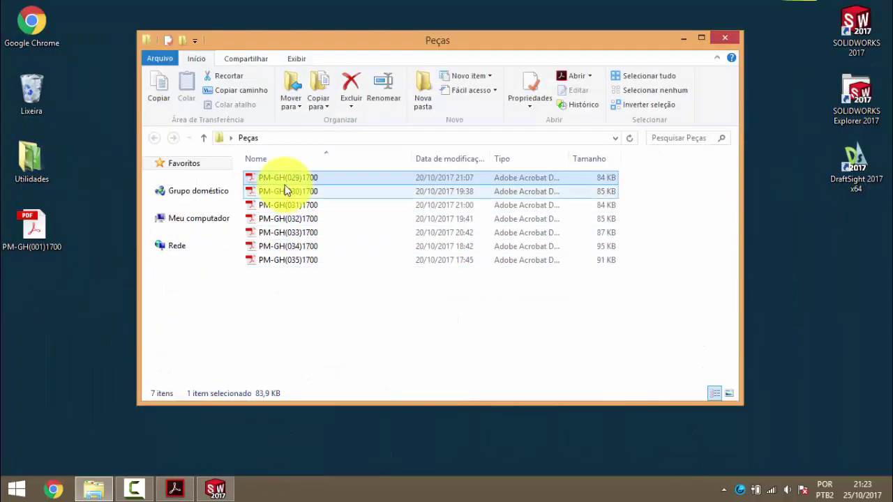
key(Delete)
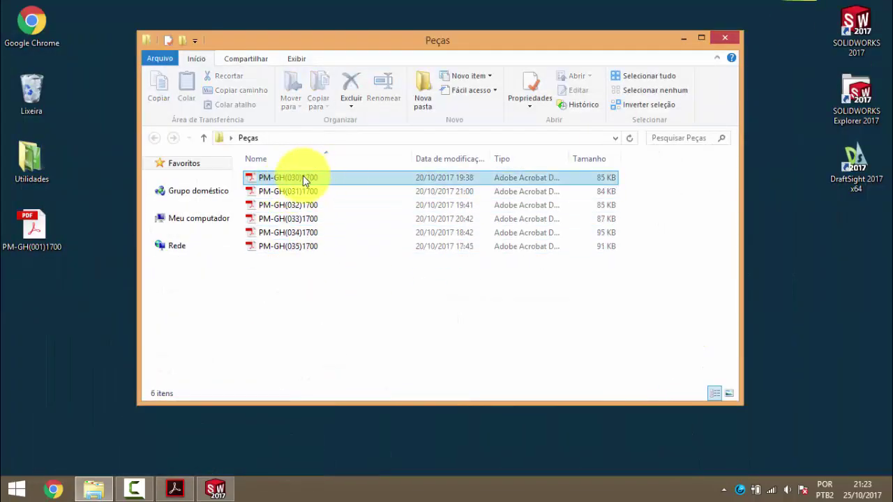
double_click(303, 179)
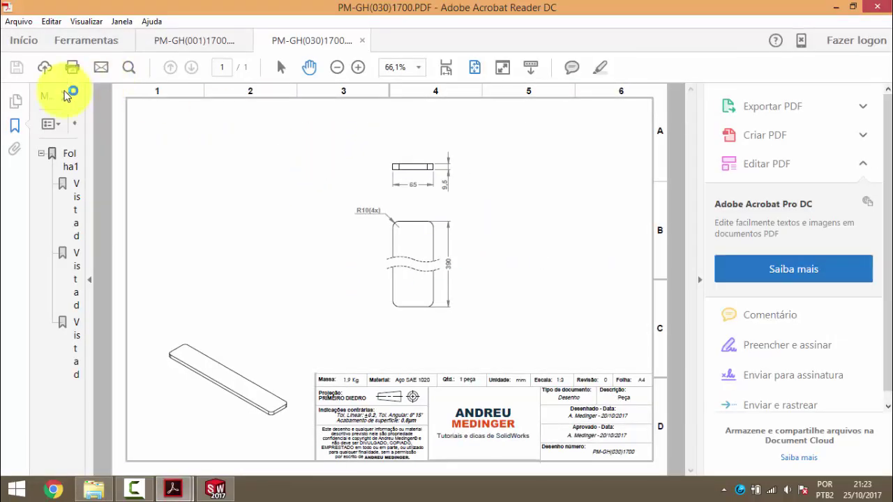
- Hide Acrobat's Bookmarks panel and bring the PM-GH(001)1700 crane drawing tab forward
click(66, 96)
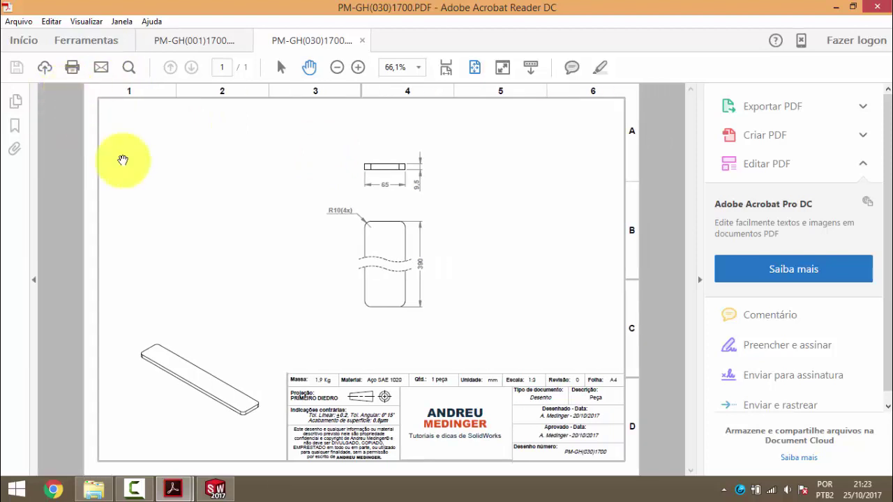
click(173, 488)
click(132, 432)
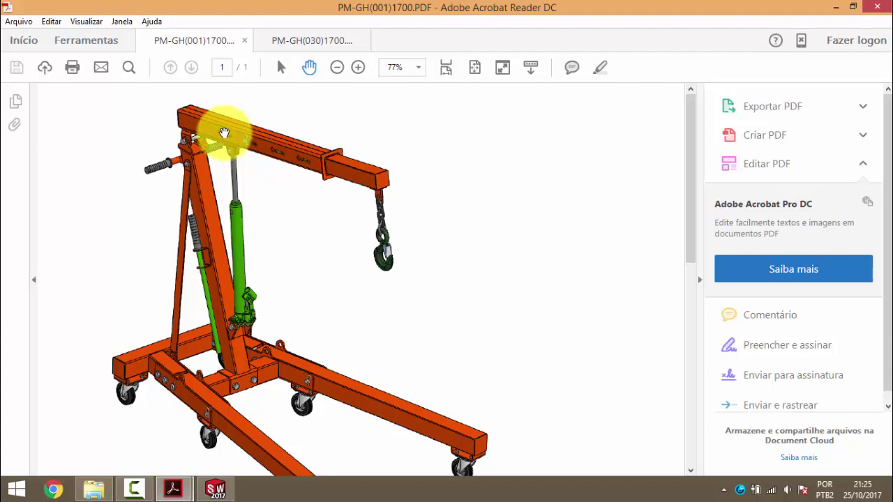
- Create new part Peça5 and begin sketch Esboço1 on the Plano superior plane
click(214, 488)
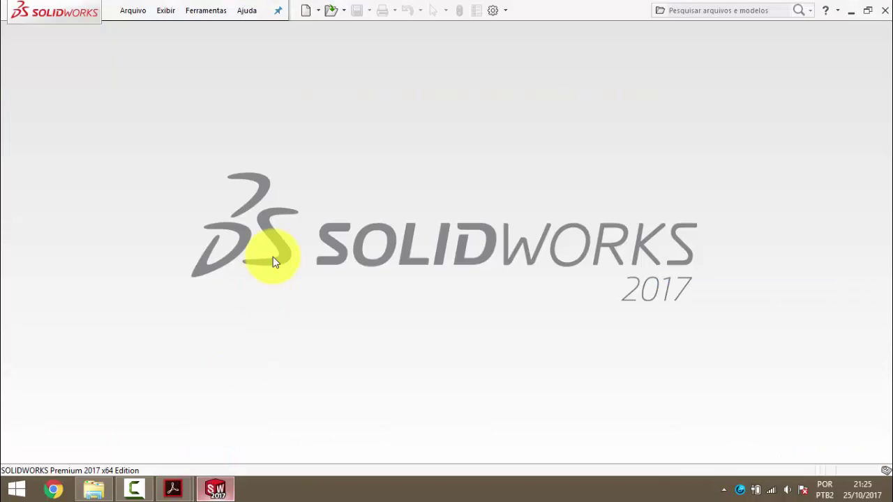
click(306, 10)
double_click(226, 143)
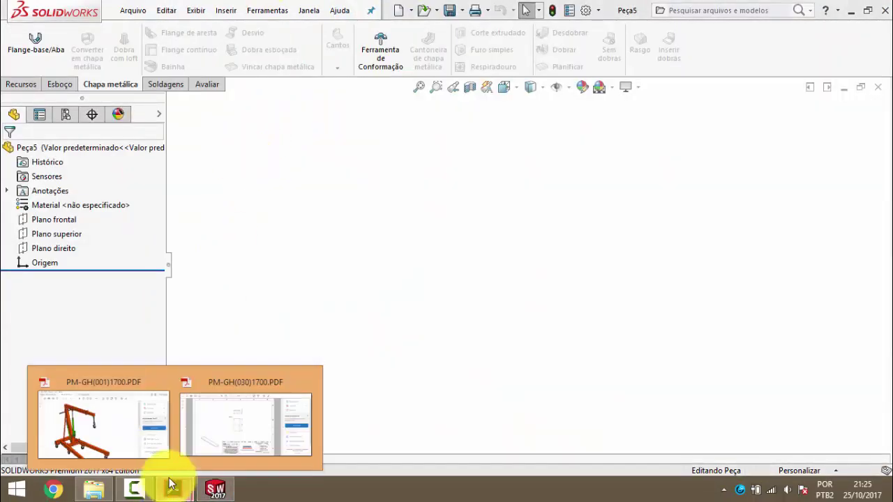
mouse_move(172, 489)
click(247, 419)
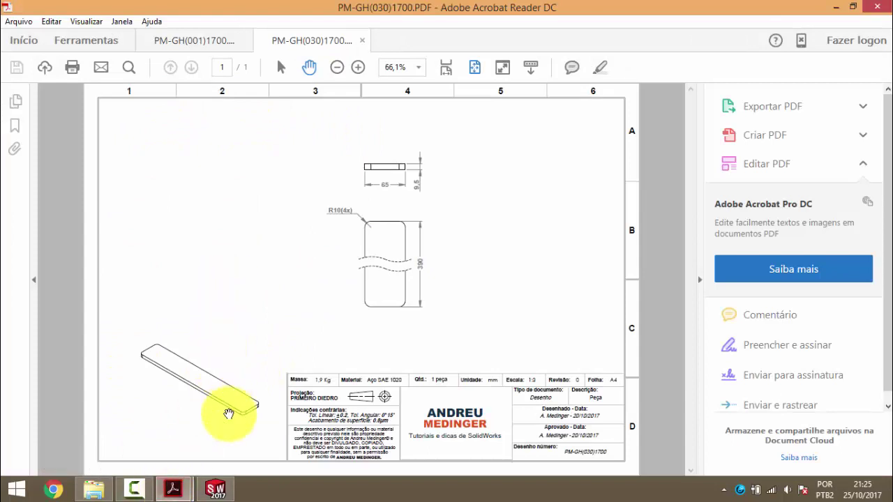
click(215, 490)
click(67, 235)
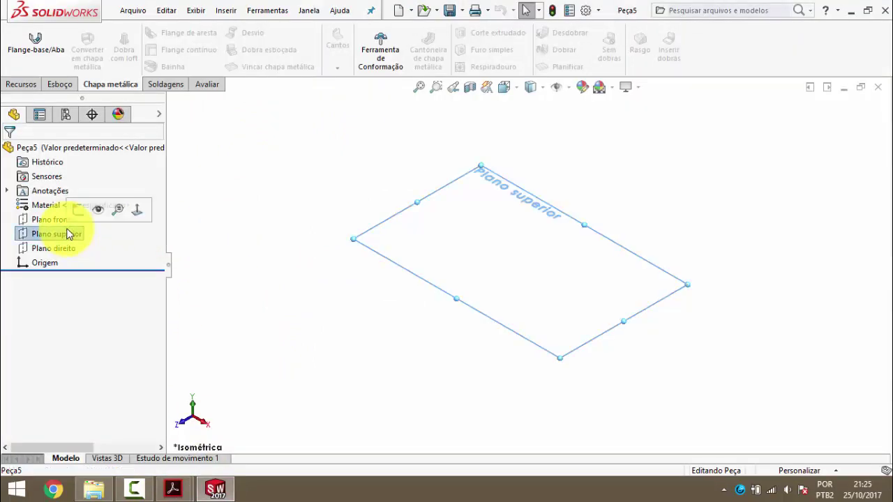
click(78, 212)
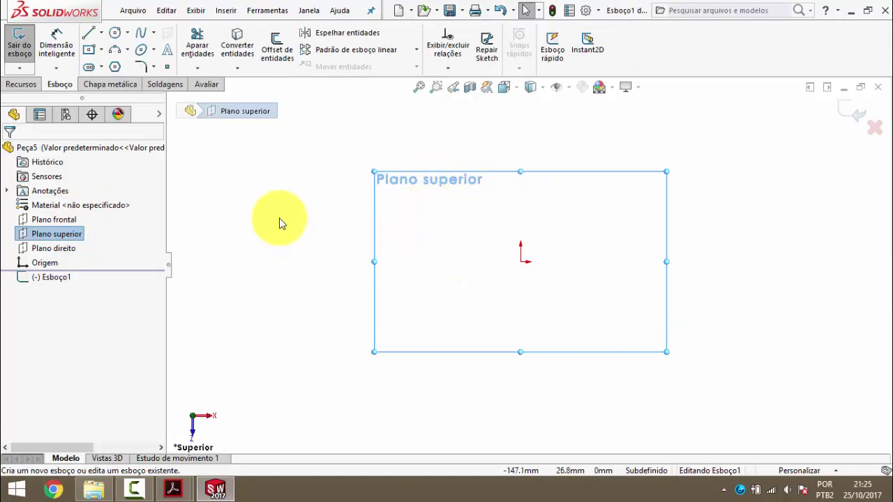
- Draw a wide centre rectangle on the origin, then compare it with the PM-GH(030) drawing
click(93, 48)
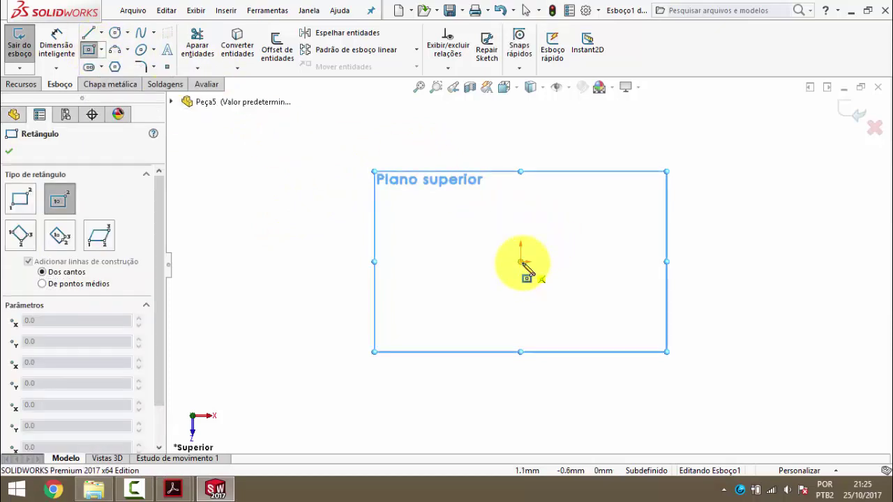
click(523, 265)
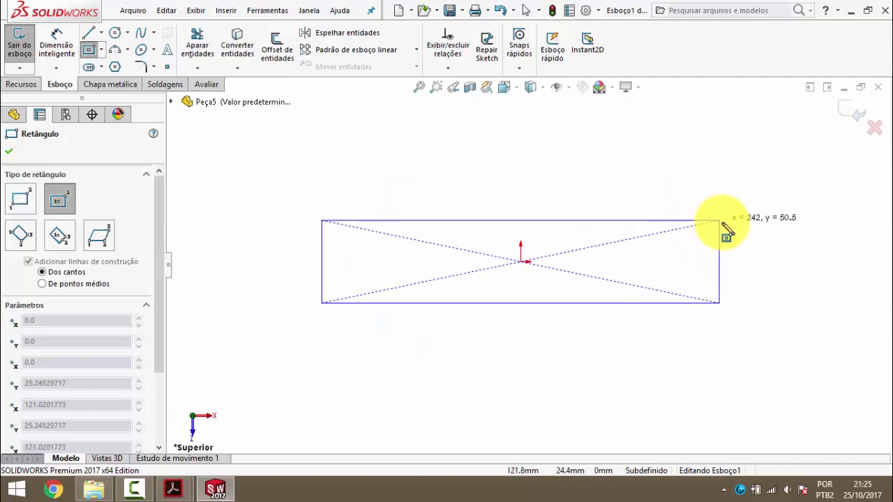
click(747, 231)
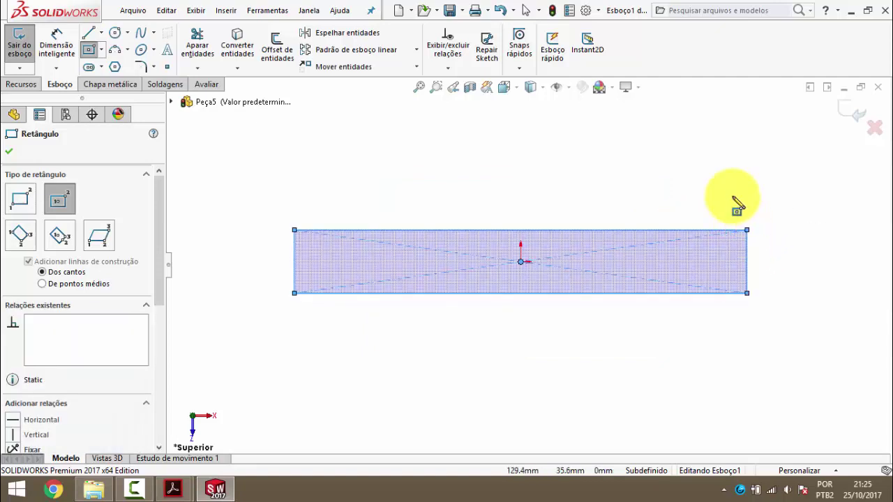
key(Escape)
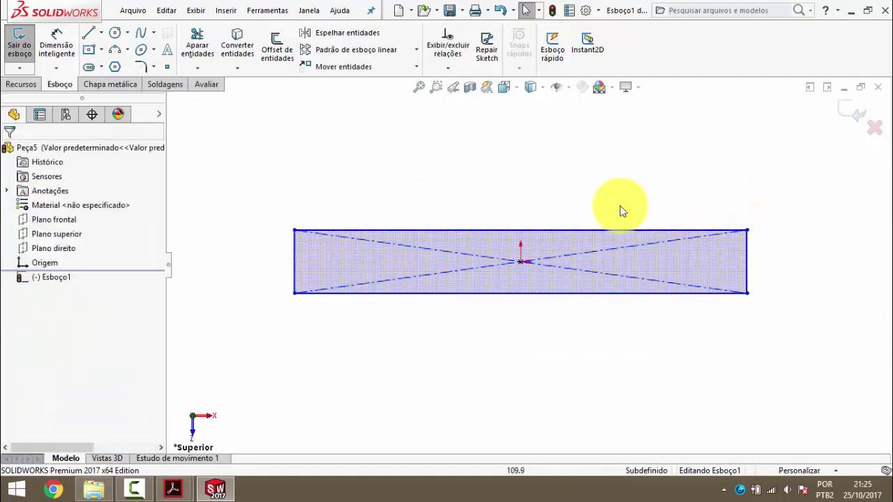
mouse_move(173, 489)
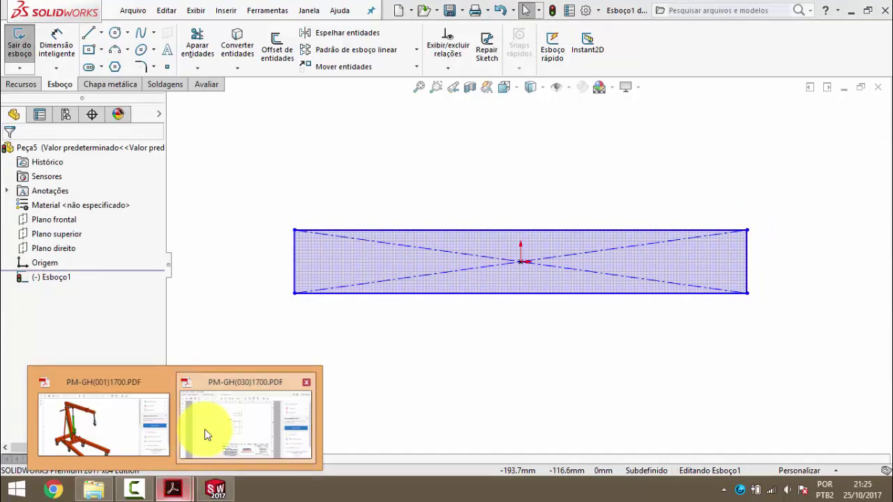
click(205, 431)
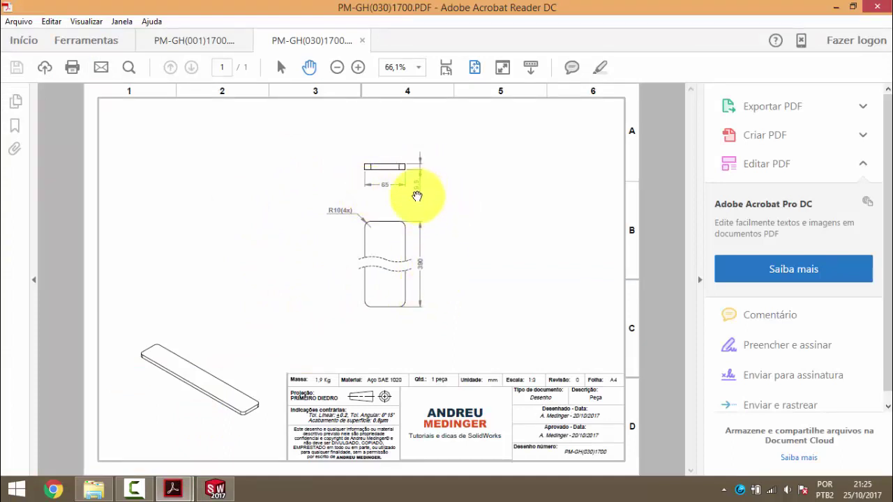
click(840, 8)
- Dimension the rectangle's bottom edge 390 and left edge 65, then check the drawing's corner radius
click(55, 55)
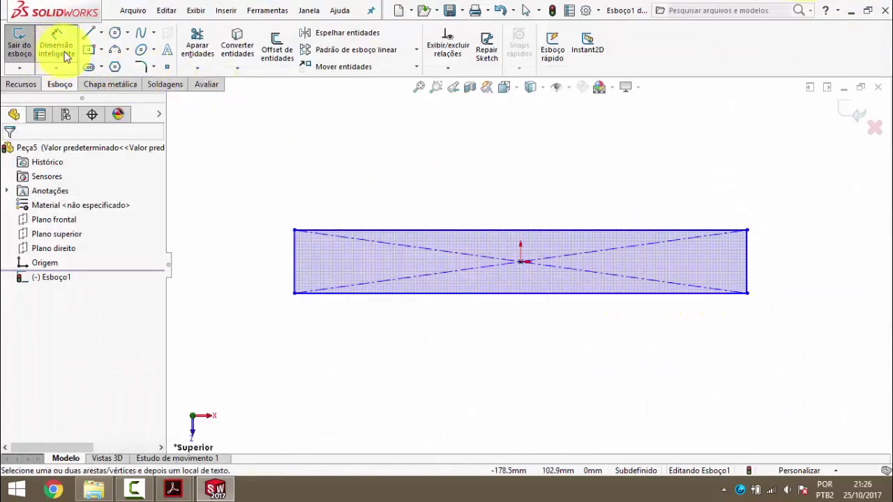
click(553, 294)
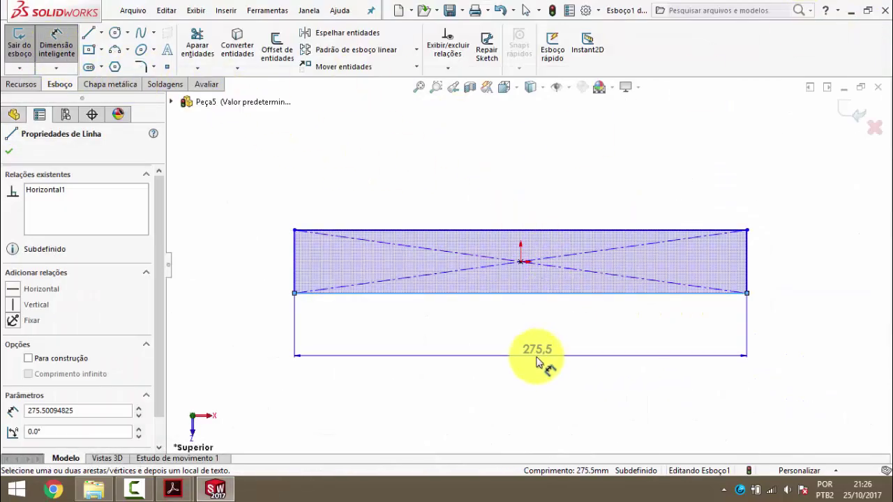
click(536, 361)
text(390)
key(Return)
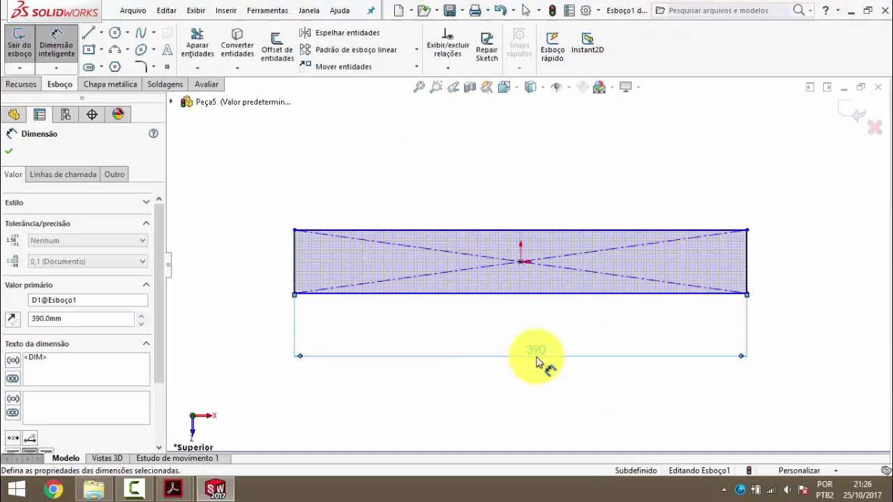
click(293, 249)
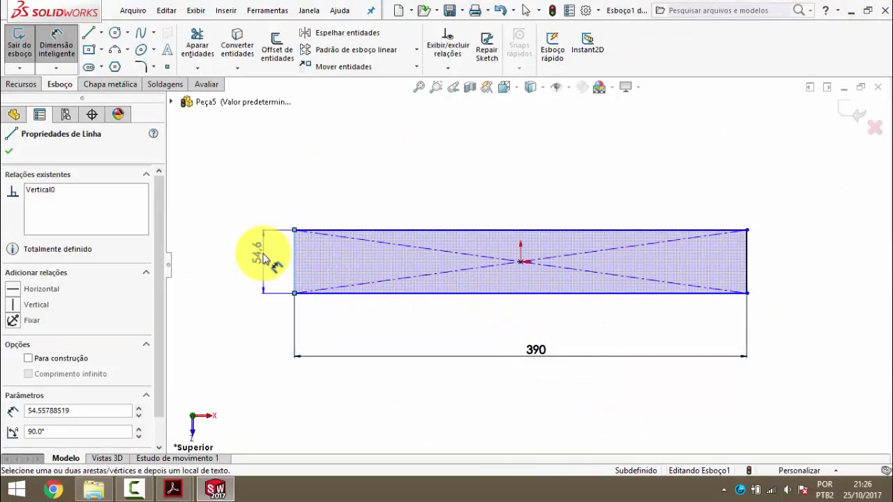
click(249, 255)
text(65)
key(Return)
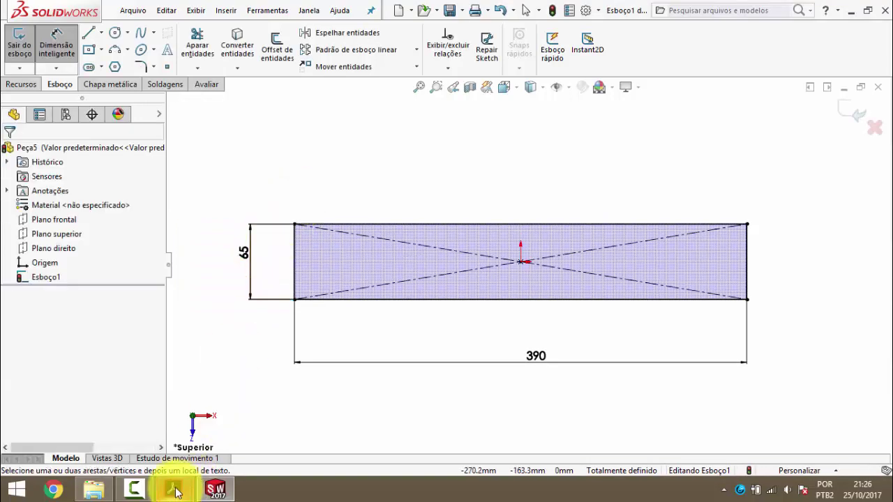
mouse_move(173, 489)
click(248, 426)
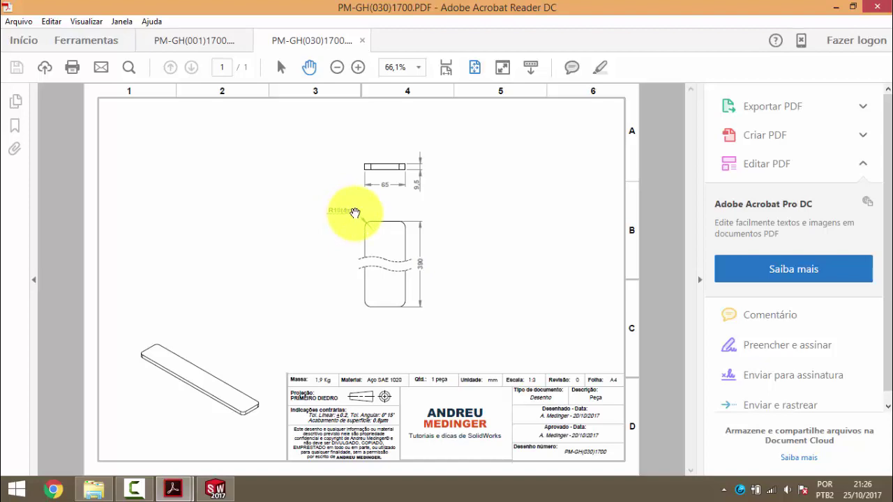
- Round the rectangle's four corners with a 10 mm sketch fillet
click(835, 7)
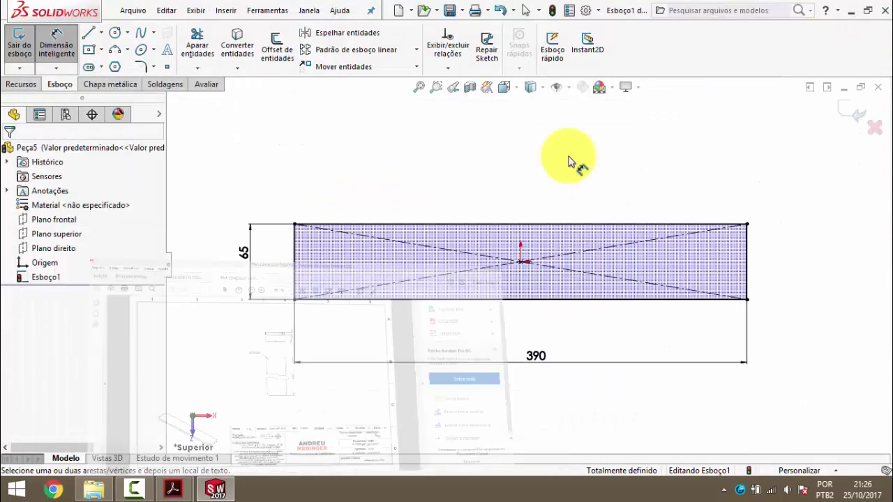
click(138, 67)
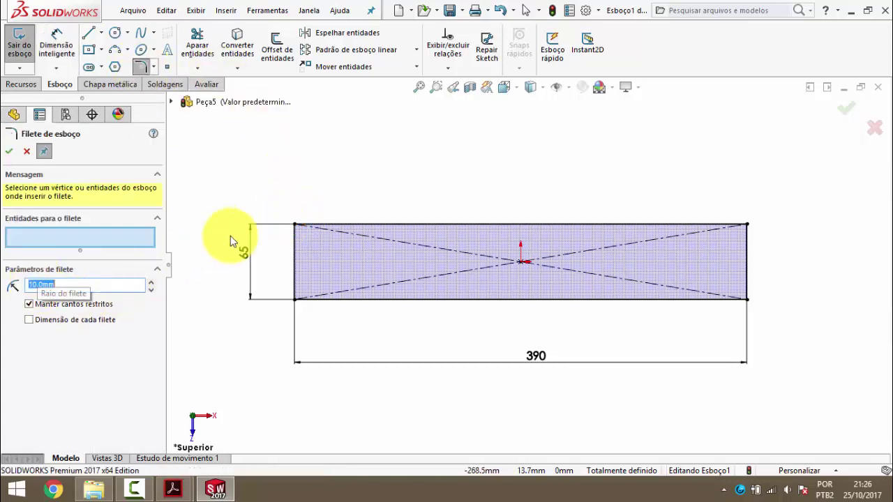
click(294, 223)
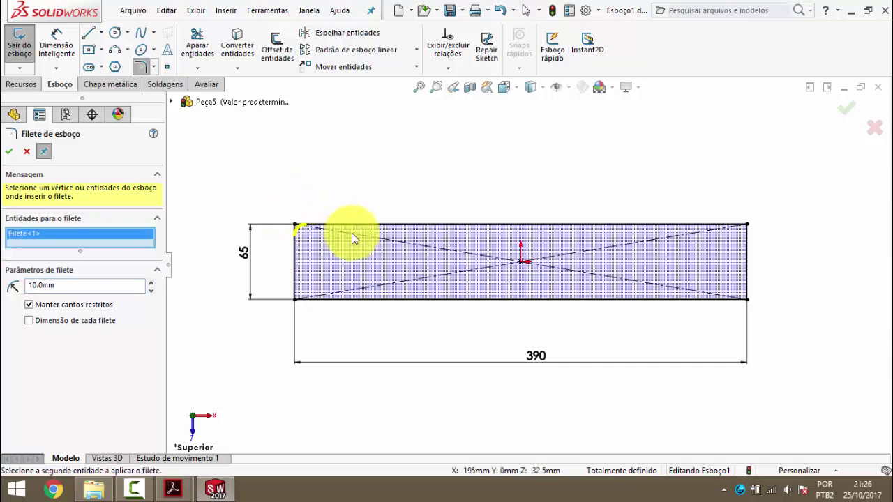
click(294, 300)
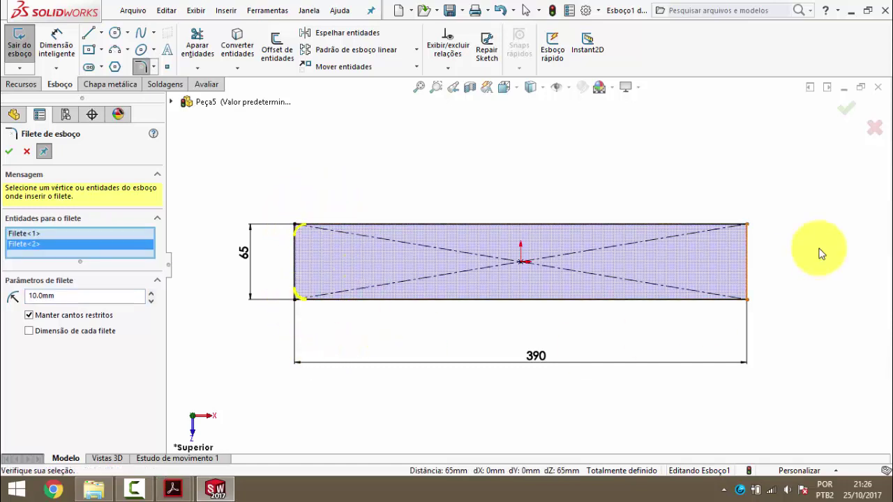
click(747, 223)
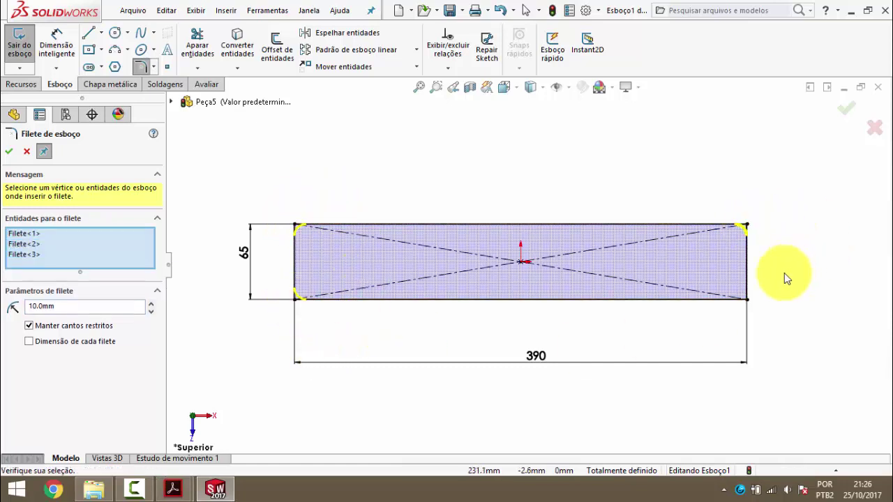
click(747, 298)
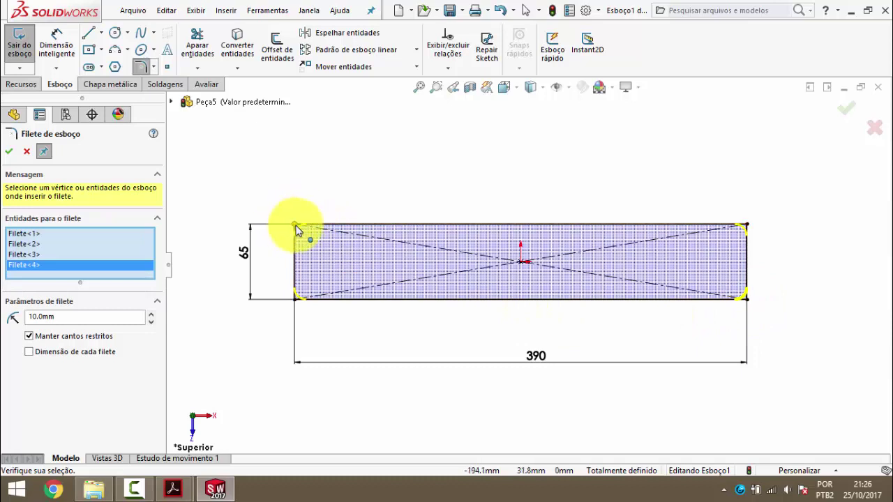
click(134, 317)
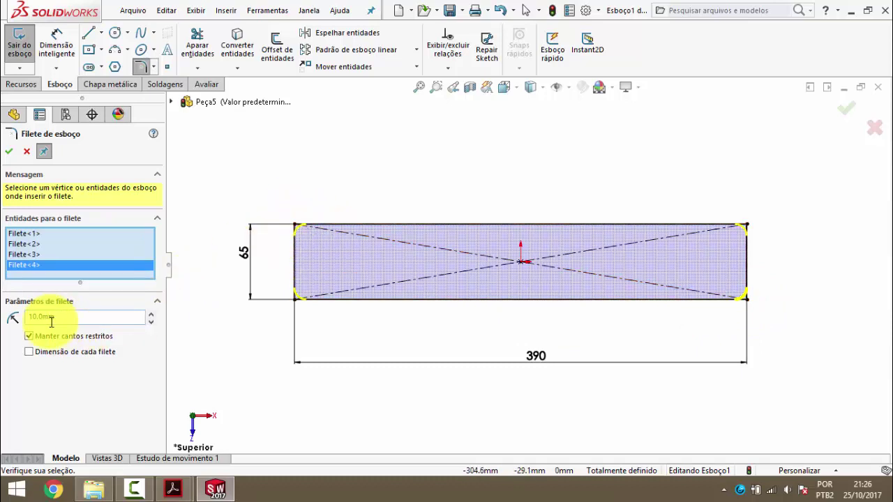
click(10, 152)
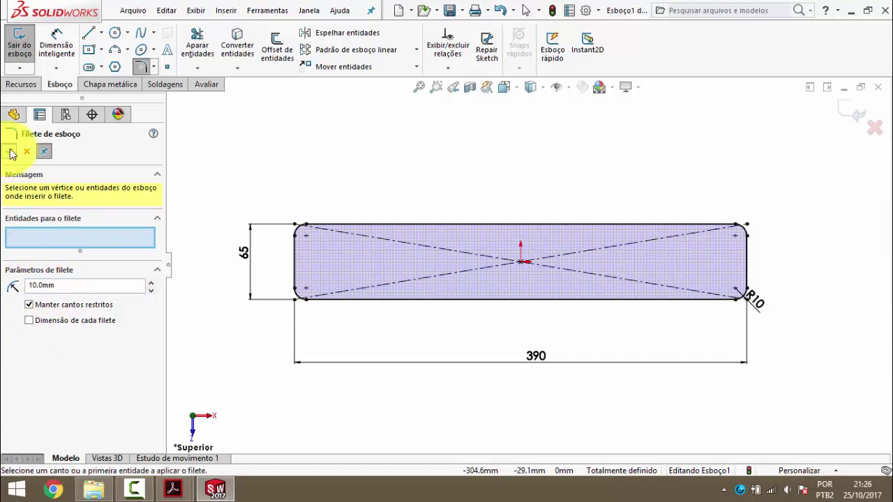
click(10, 153)
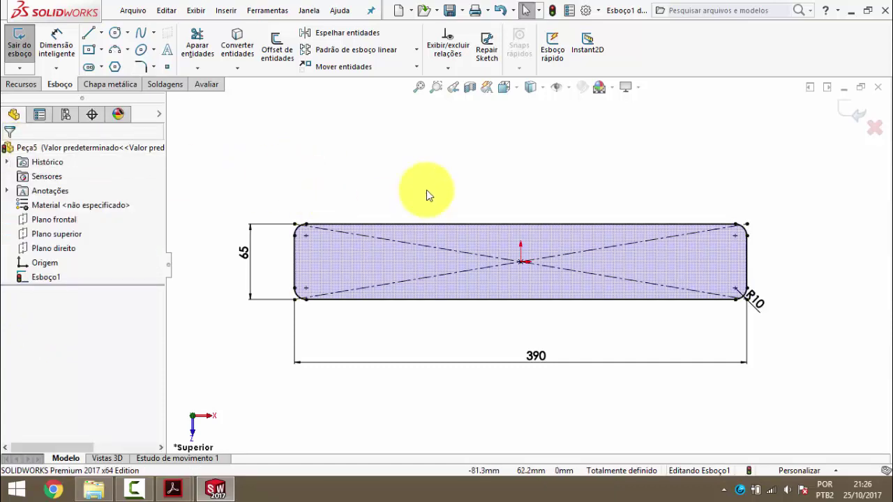
- Turn the rounded sketch into Flange-base1, a 9.5 mm thick sheet-metal base flange
click(101, 84)
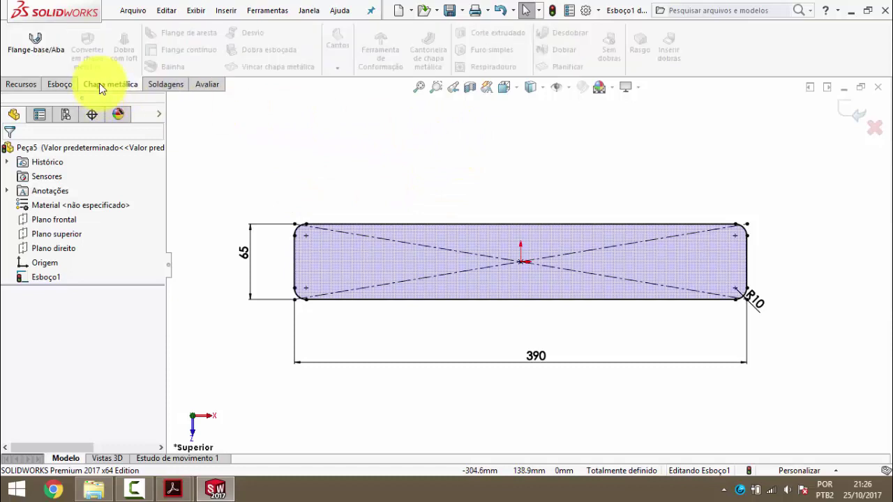
click(37, 45)
text(9.5)
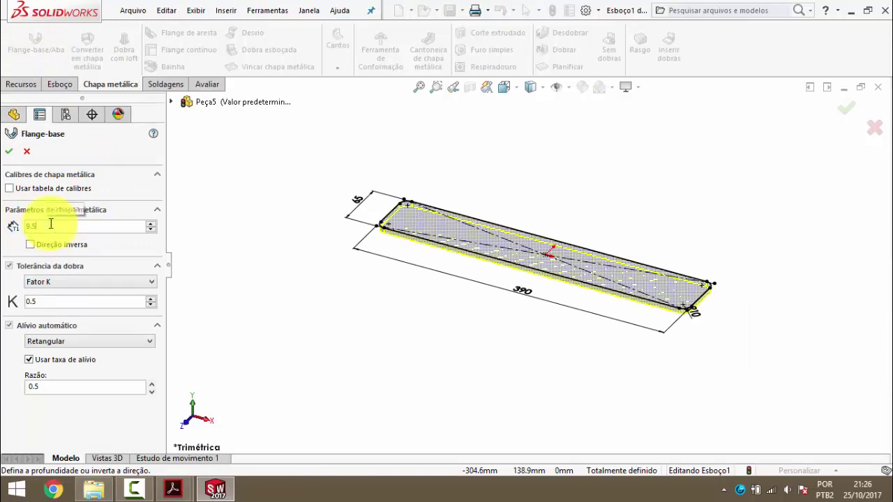
key(Return)
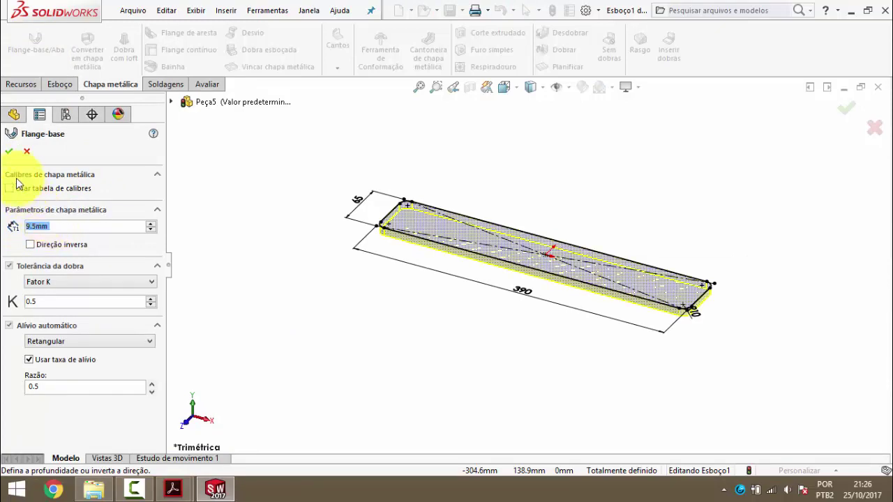
click(10, 151)
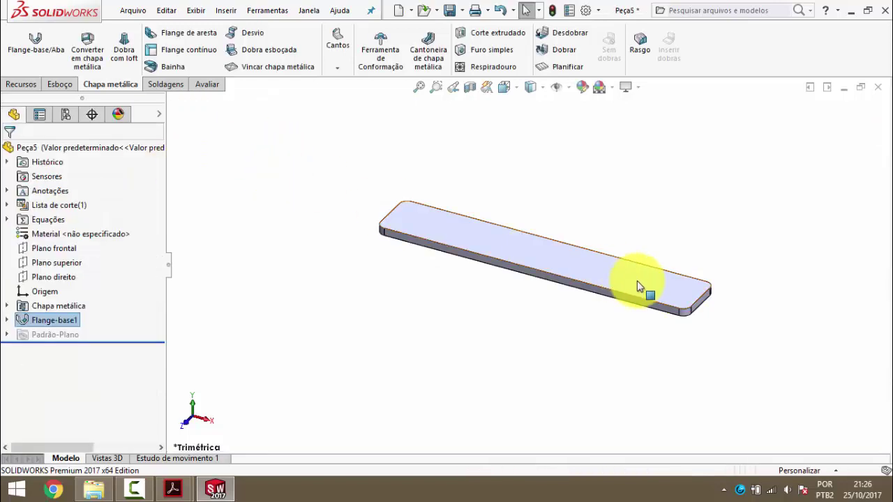
scroll(645, 283, down, 3)
click(626, 218)
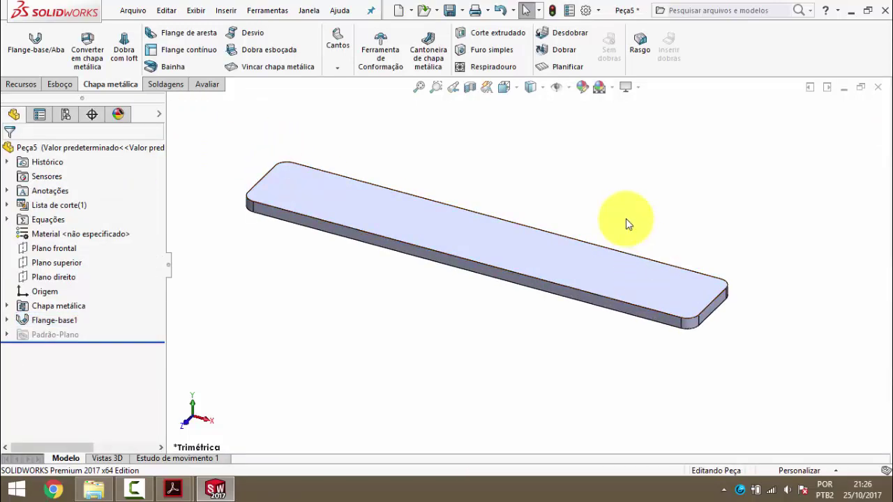
- Make the Plano frontal plane visible across the plate
click(48, 247)
click(81, 229)
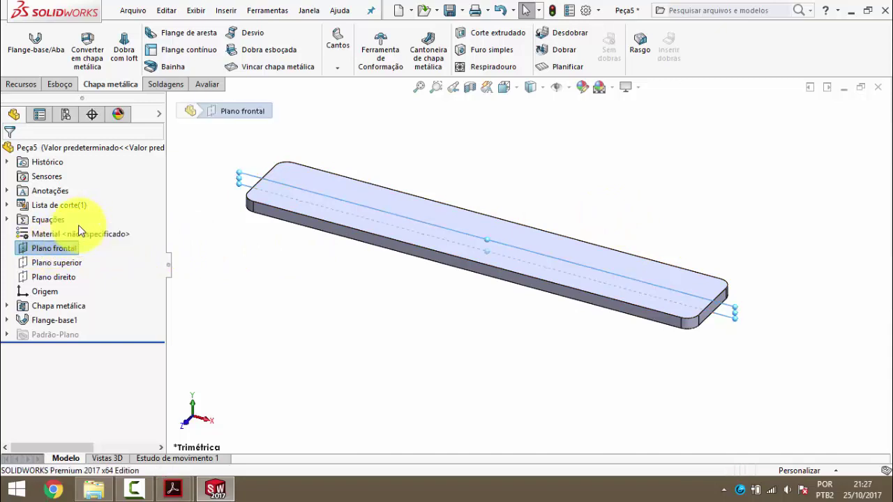
click(303, 265)
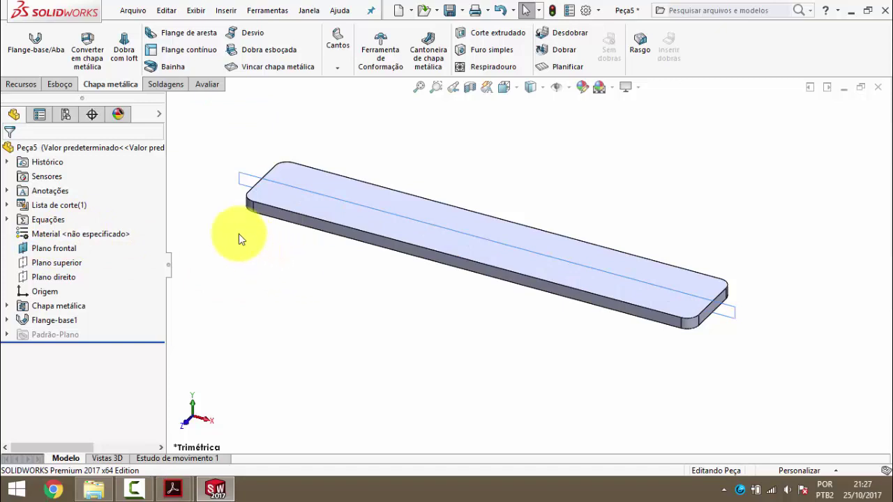
- Assign AISI 1020 steel as the part's material
right_click(79, 232)
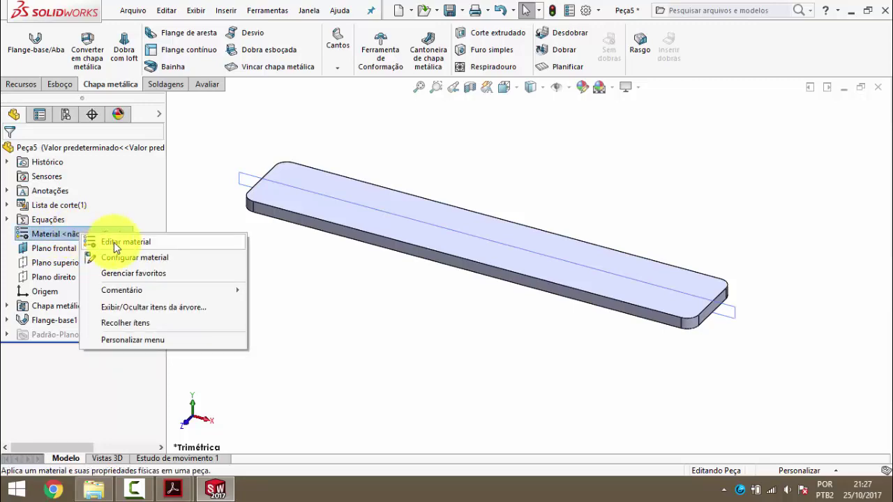
click(114, 242)
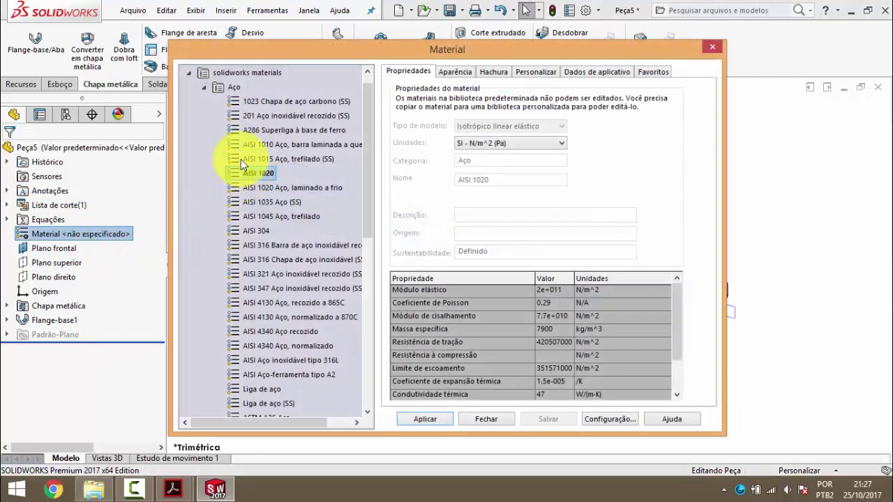
click(204, 87)
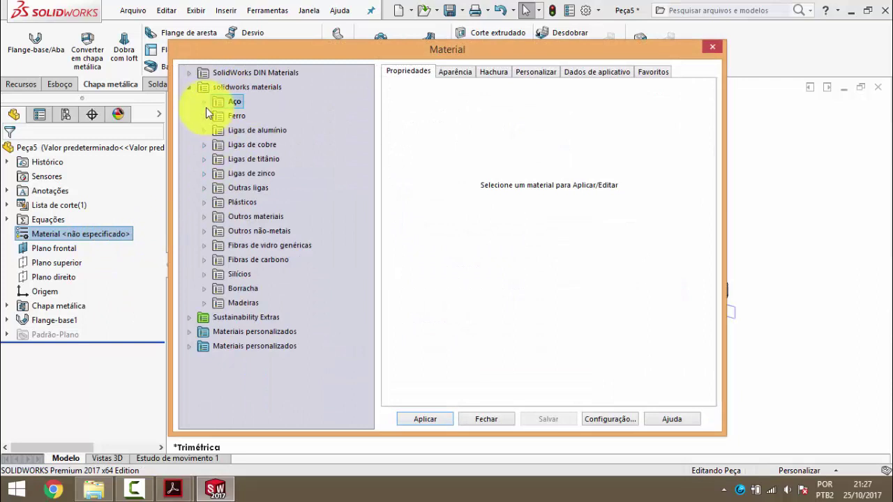
click(204, 101)
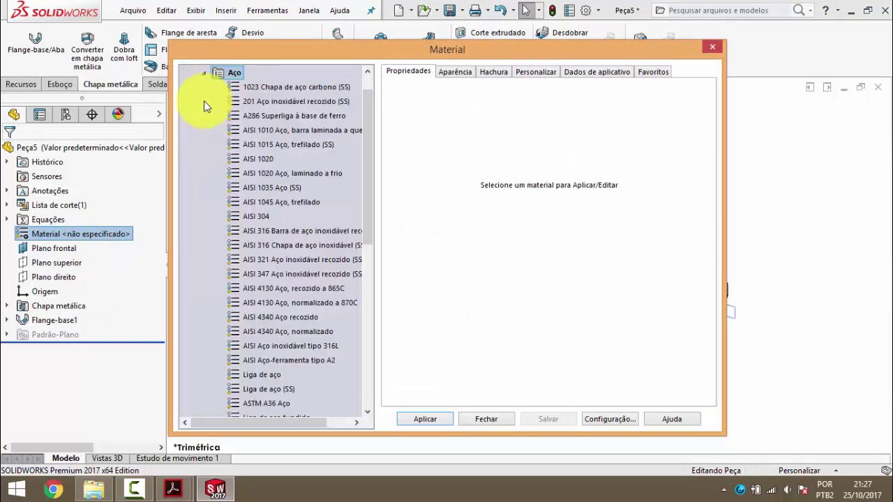
click(267, 159)
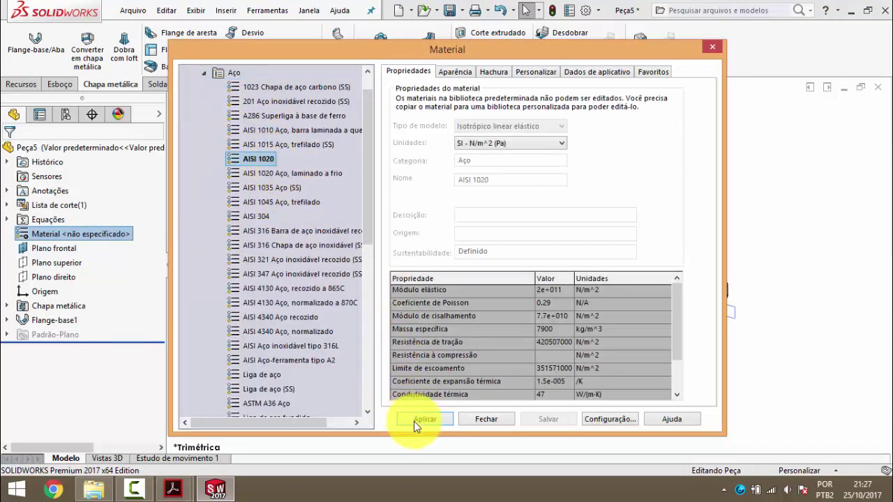
click(419, 420)
click(481, 419)
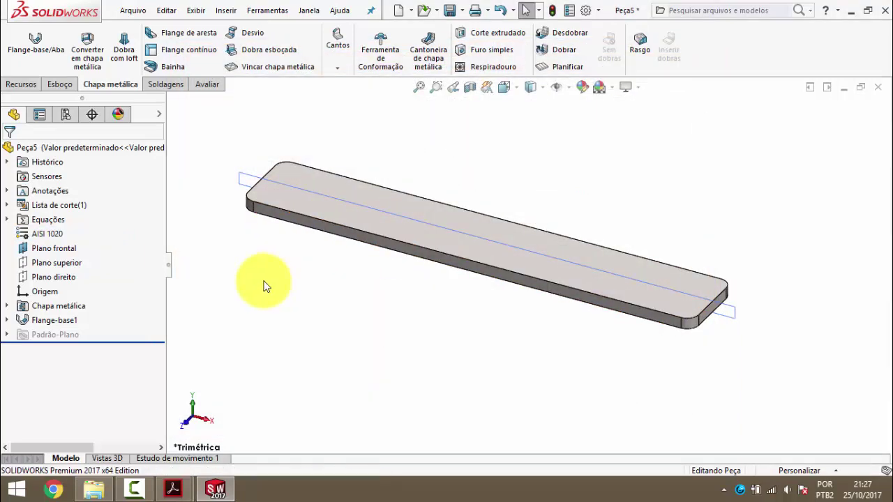
right_click(51, 147)
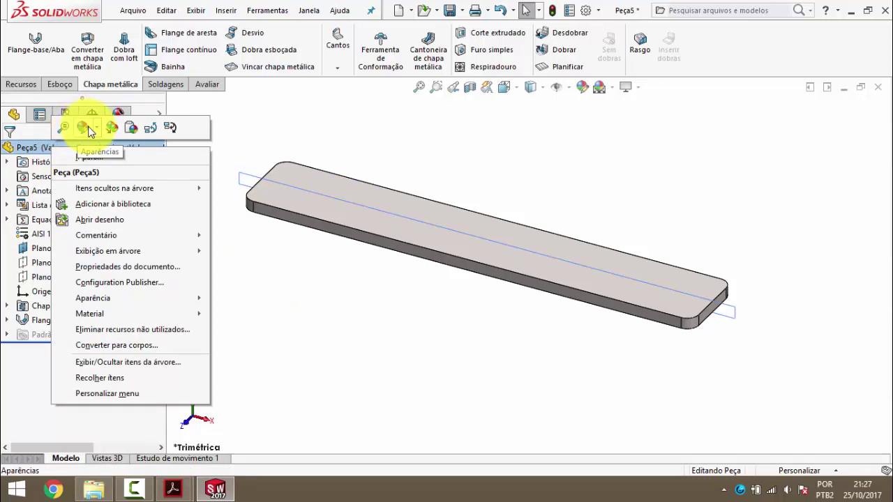
- Colour the whole Peça5 part orange with RGB 255, 89, 0
click(97, 127)
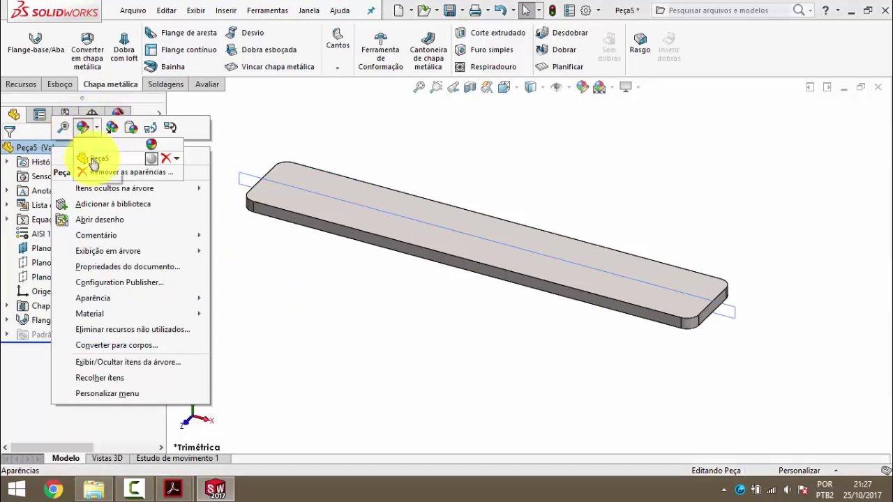
click(91, 163)
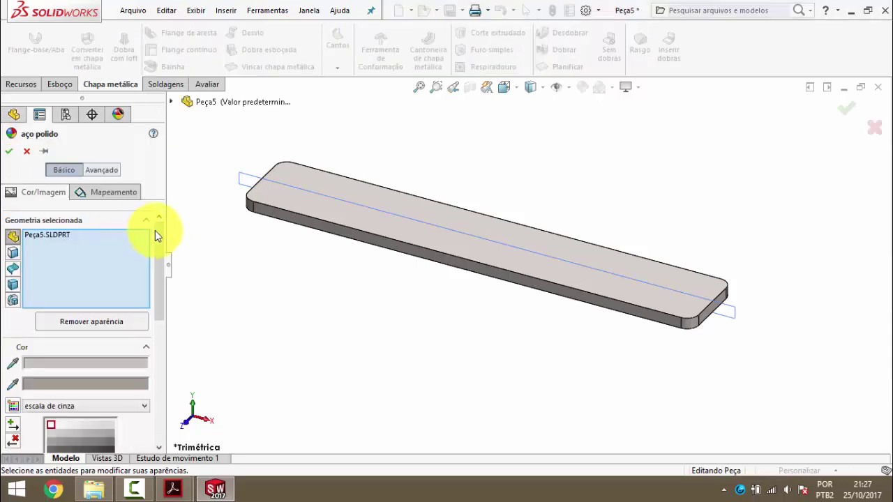
drag(163, 254, 155, 308)
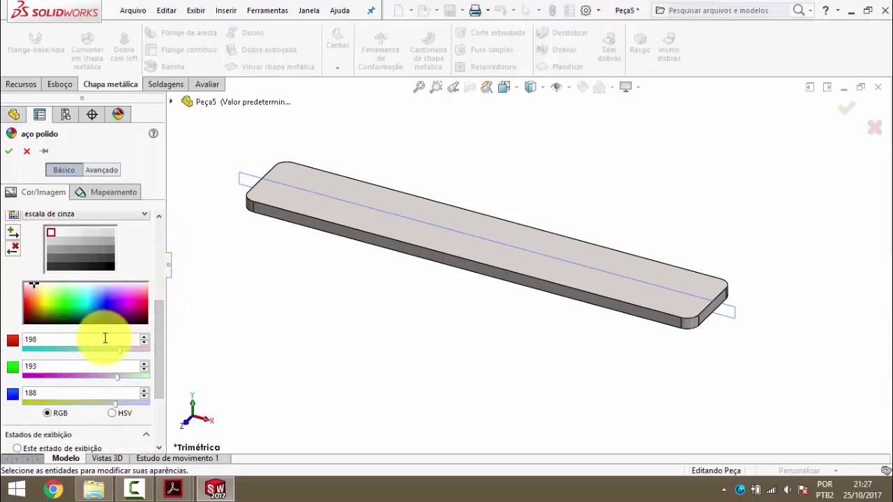
text(55)
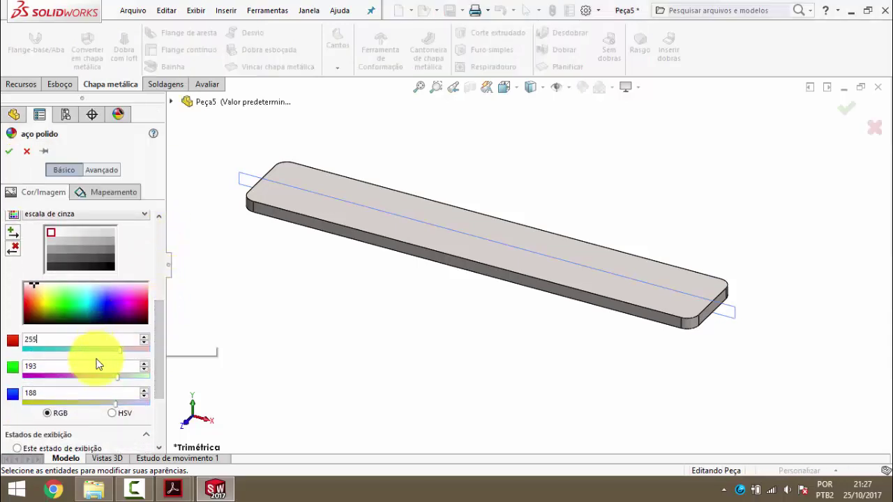
click(91, 366)
text(9)
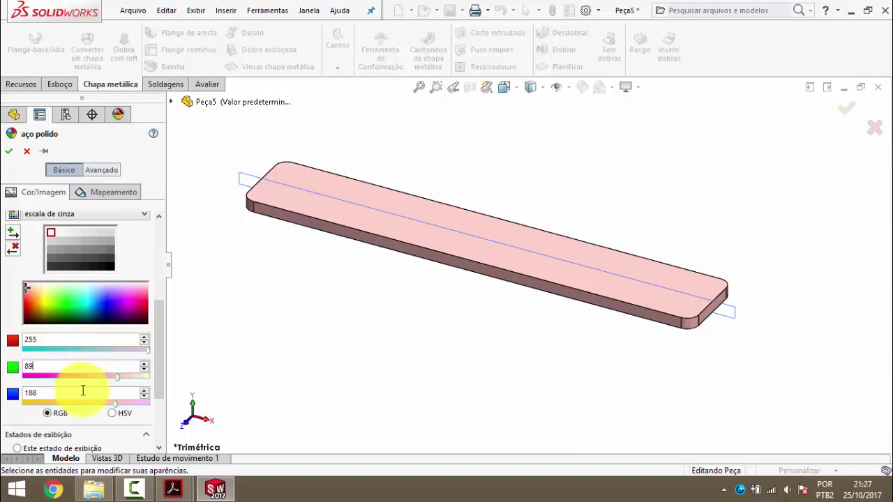
double_click(74, 392)
text(0)
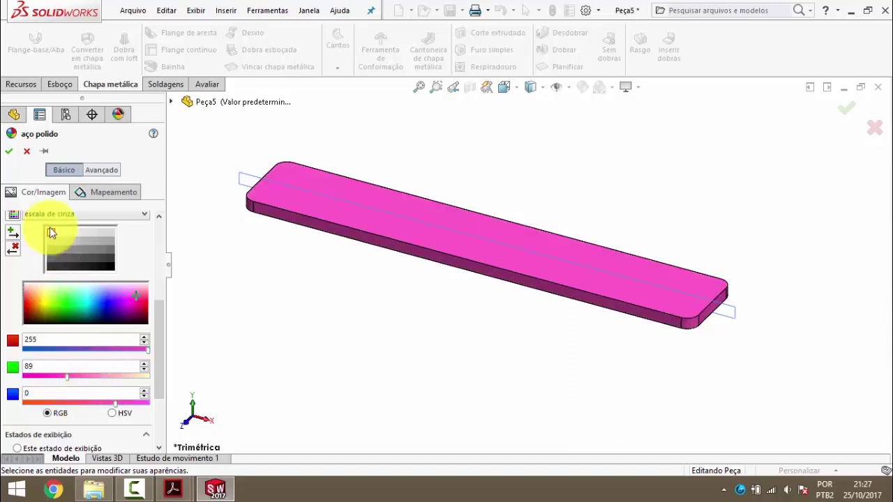
click(8, 151)
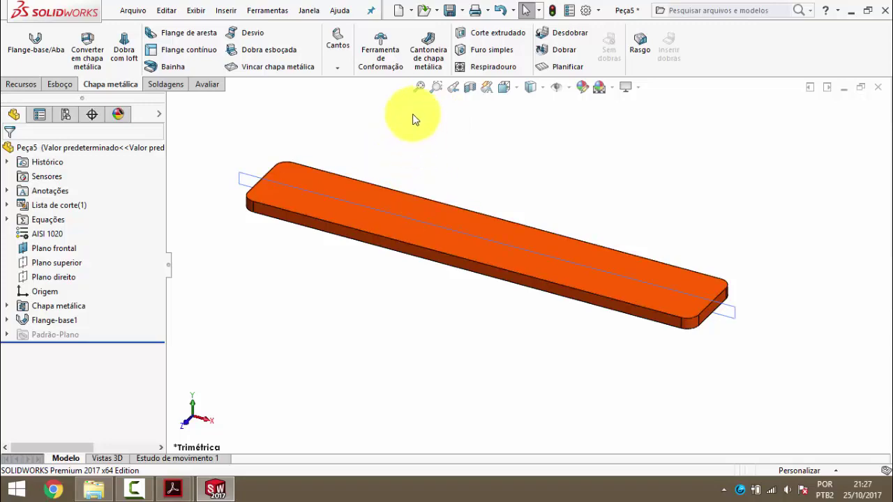
- Save the orange plate as PM-GH(030)1700, adapting PM-GH(029)1700's name after checking the PDF
click(450, 11)
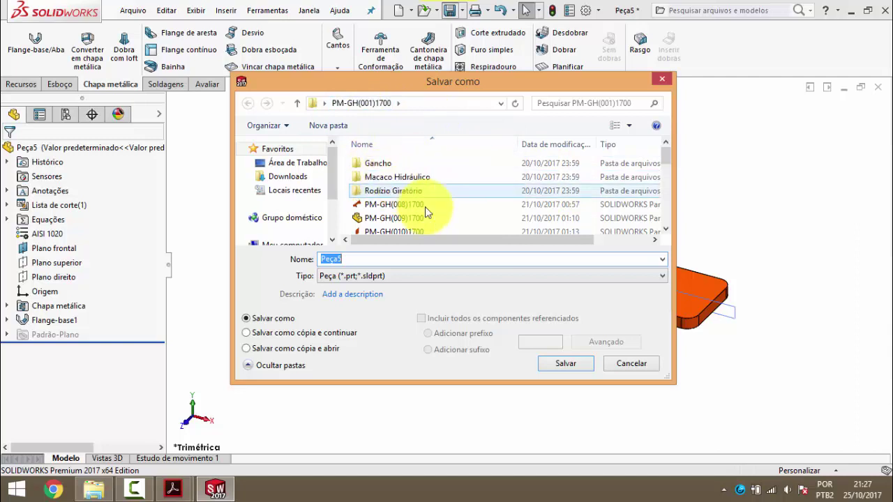
drag(664, 159, 667, 222)
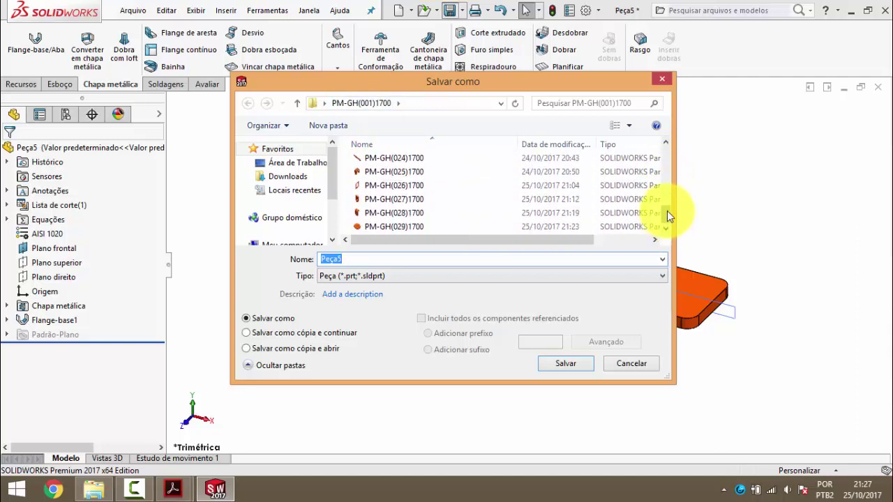
click(395, 226)
mouse_move(173, 489)
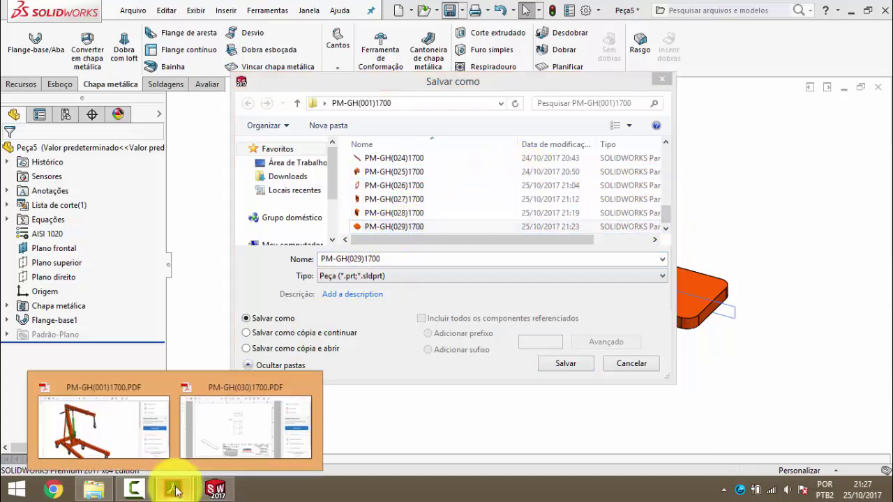
click(237, 426)
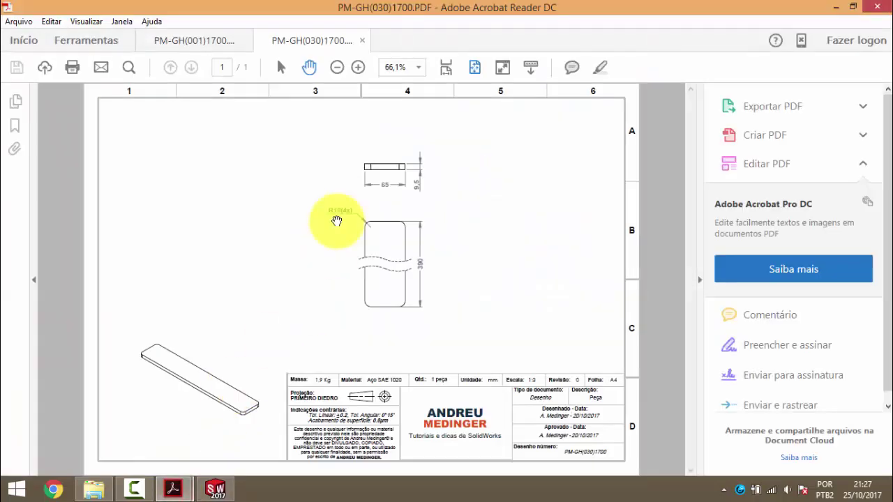
click(836, 7)
click(391, 260)
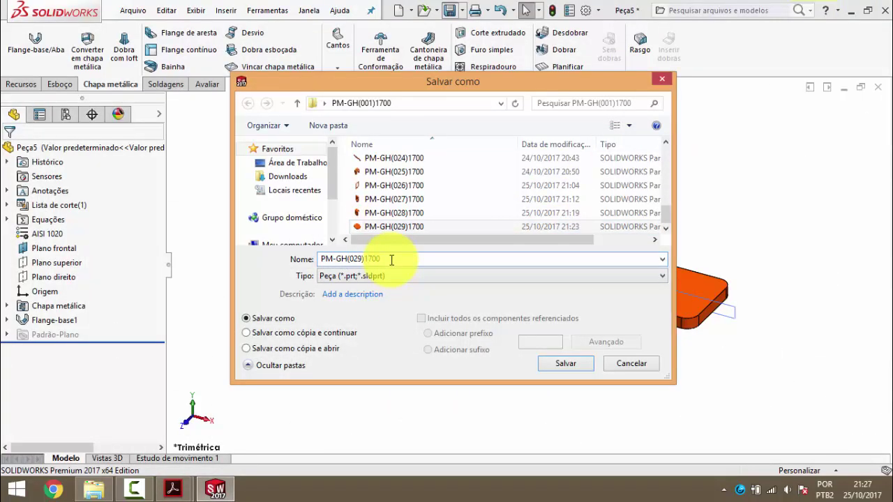
key(BackSpace)
key(BackSpace)
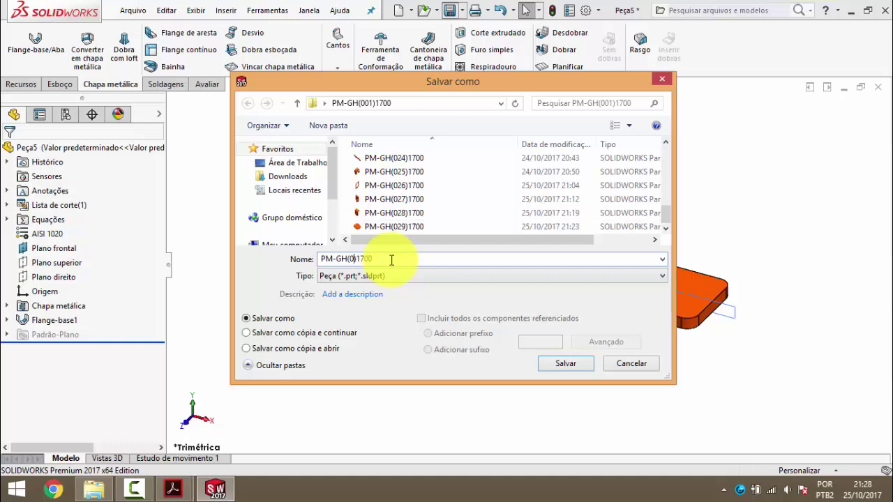
text(30)
key(Return)
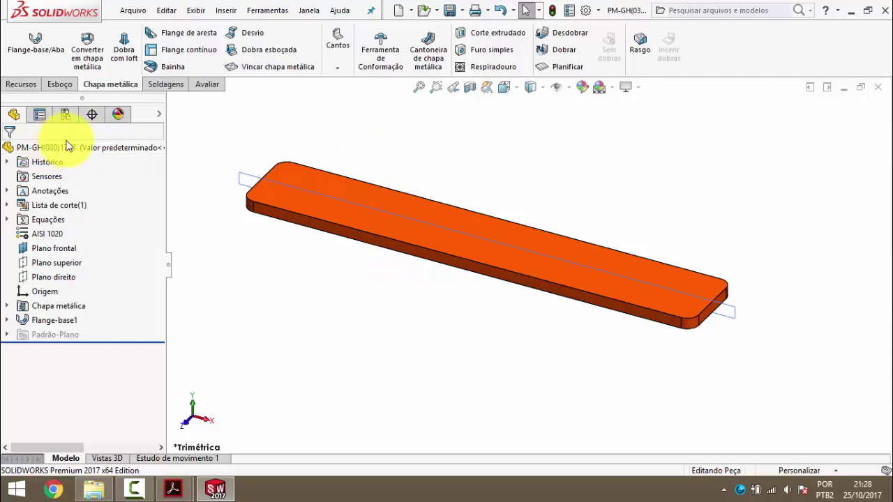
click(449, 9)
- Close the finished plate part and the PM-GH(030)1700 drawing in Acrobat
click(878, 86)
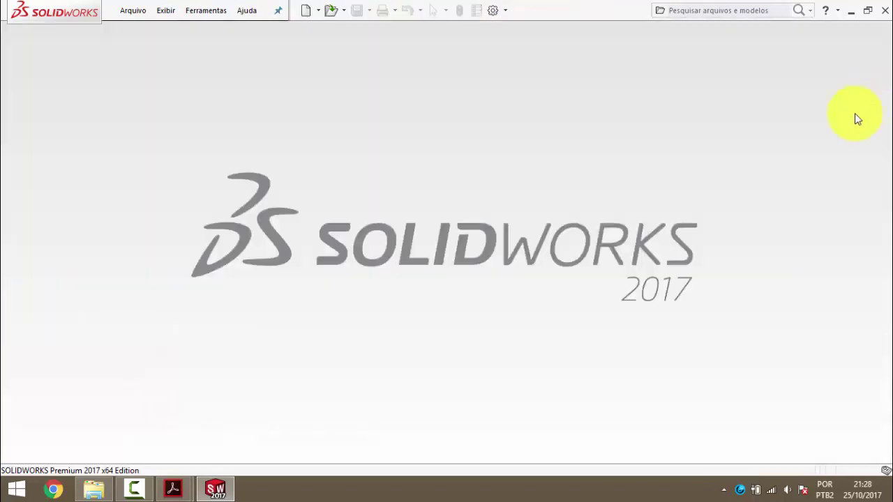
click(852, 8)
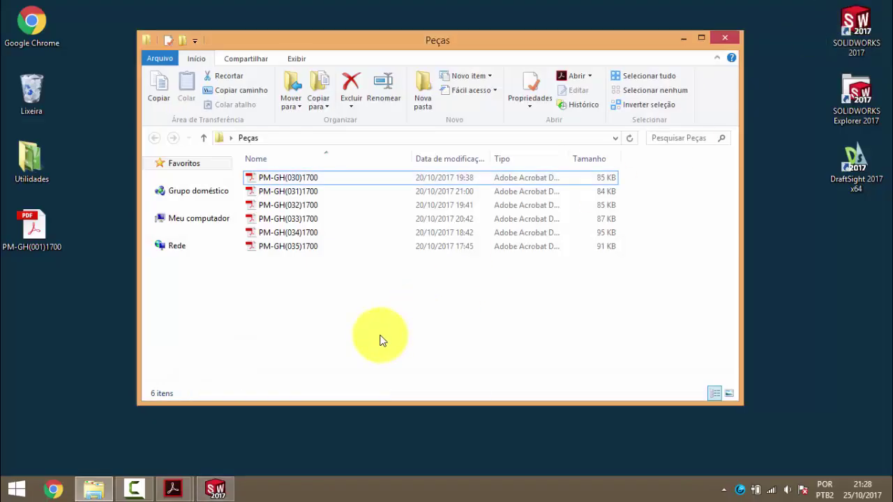
mouse_move(173, 489)
click(217, 409)
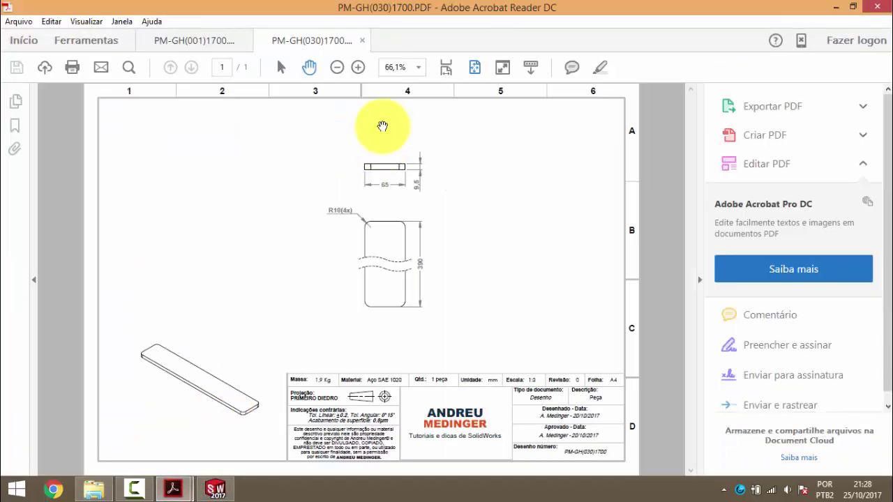
click(362, 40)
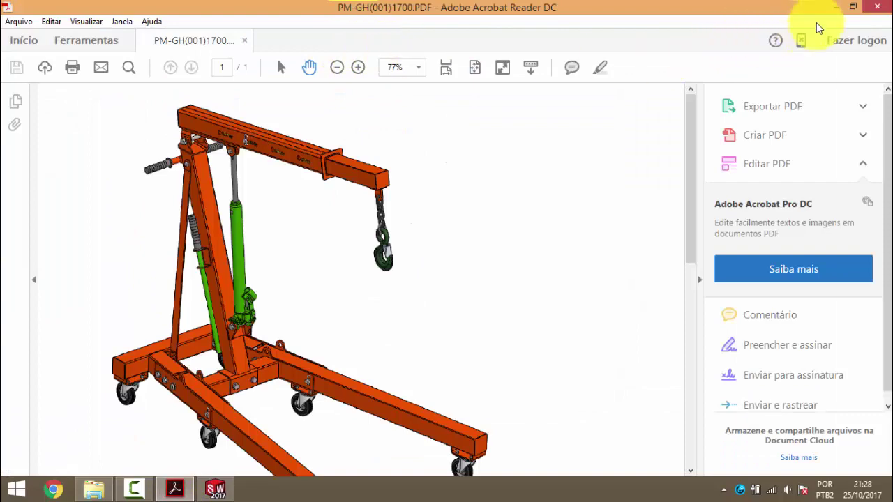
click(835, 7)
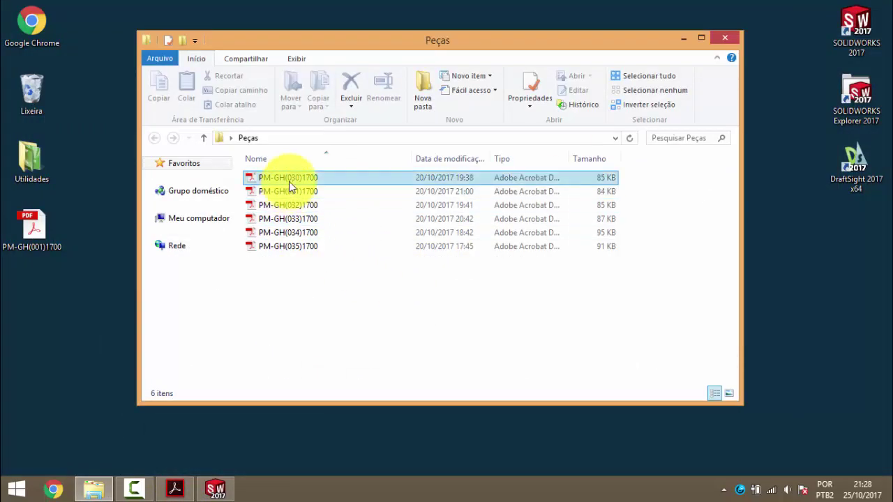
- Delete PM-GH(030)1700 from the Peças folder and open the PM-GH(031)1700 drawing
click(290, 181)
key(Delete)
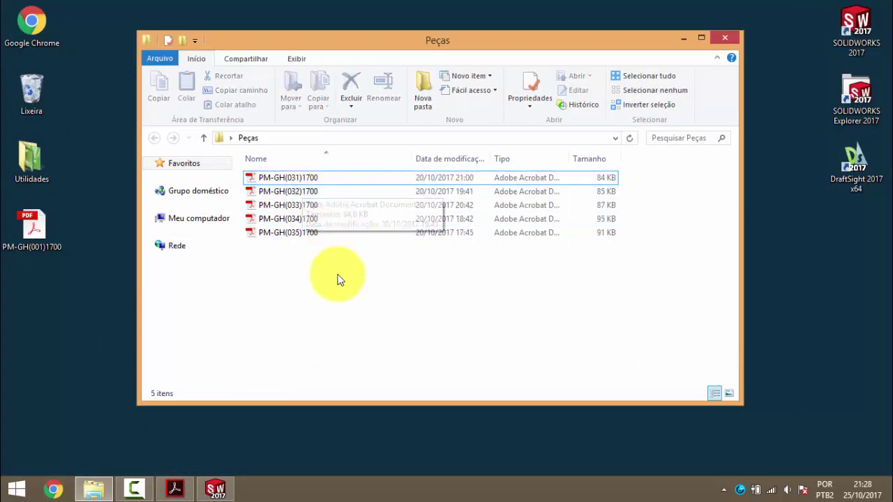
double_click(283, 180)
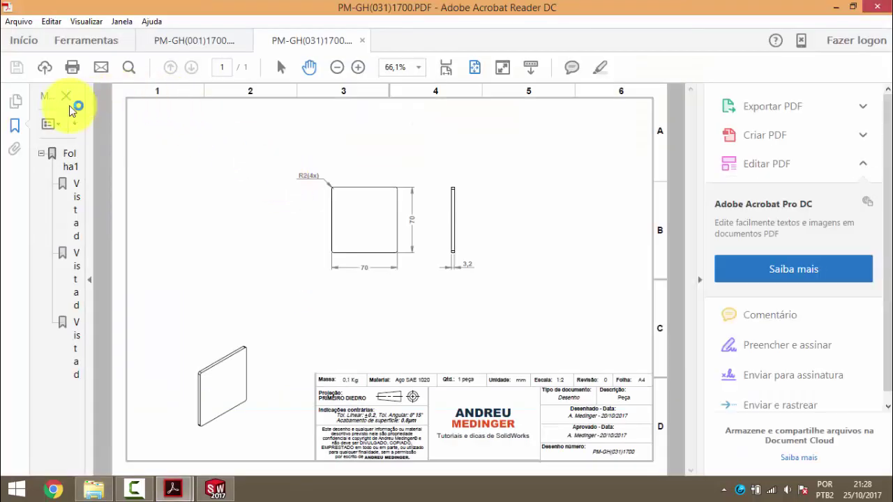
- Hide Acrobat's bookmarks, view the PM-GH(001)1700 crane overview, then return to SOLIDWORKS
click(66, 96)
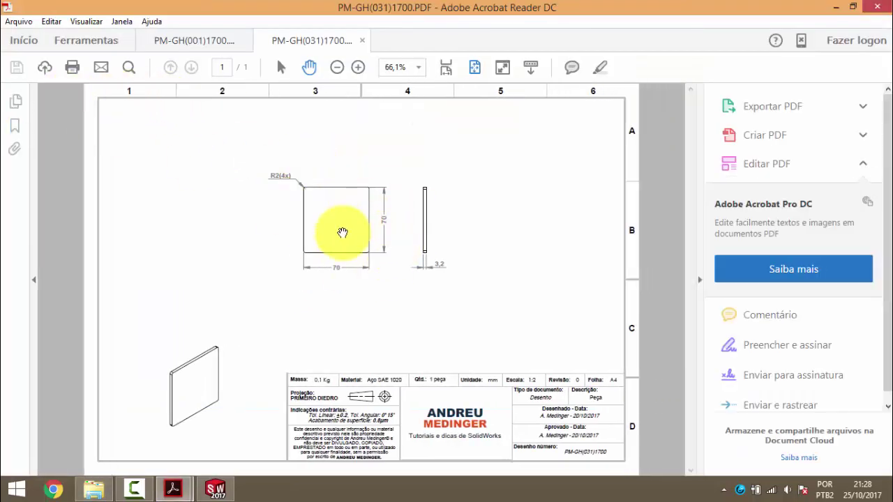
click(168, 494)
click(111, 418)
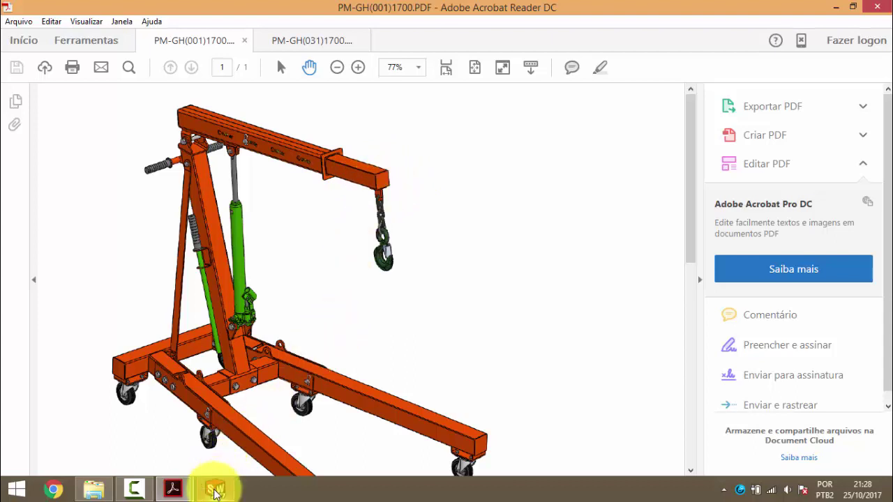
click(215, 488)
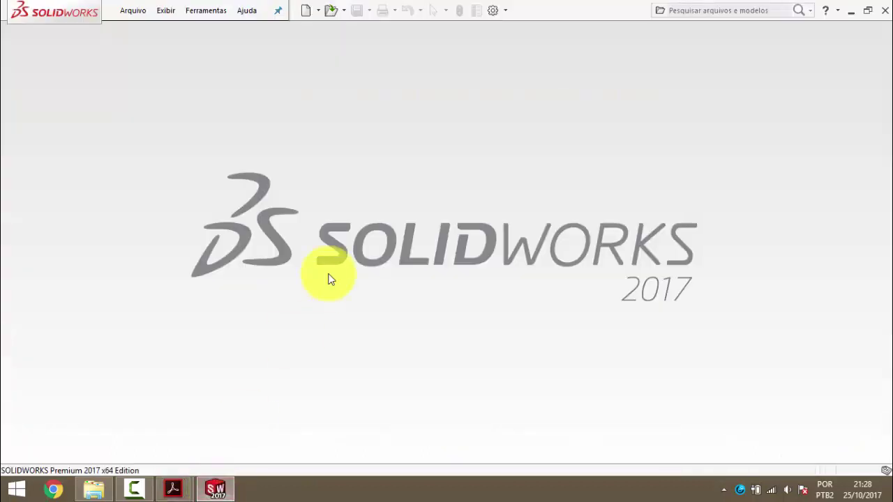
- Create new part Peça6 and open a sketch on the right plane (Plano direito)
click(308, 11)
double_click(204, 172)
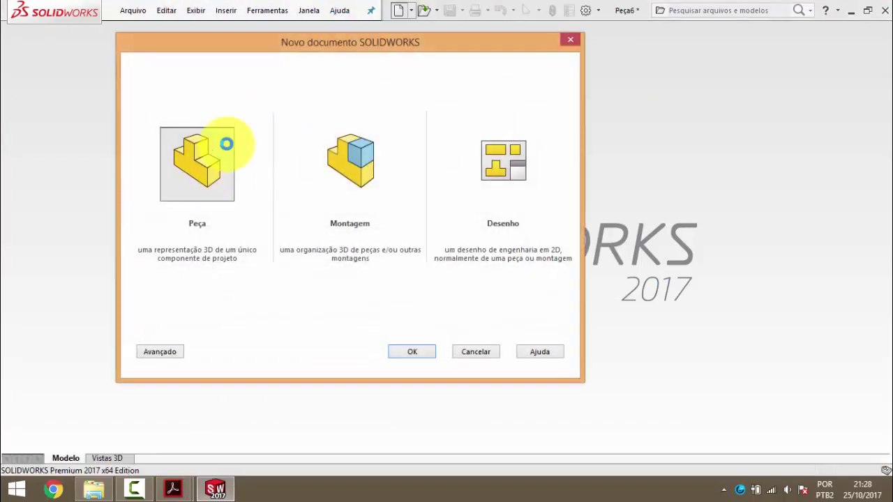
mouse_move(173, 489)
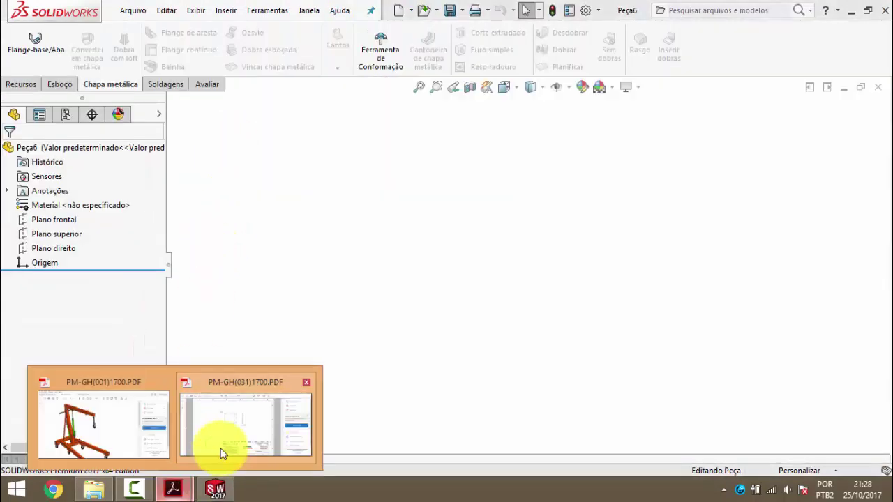
click(219, 449)
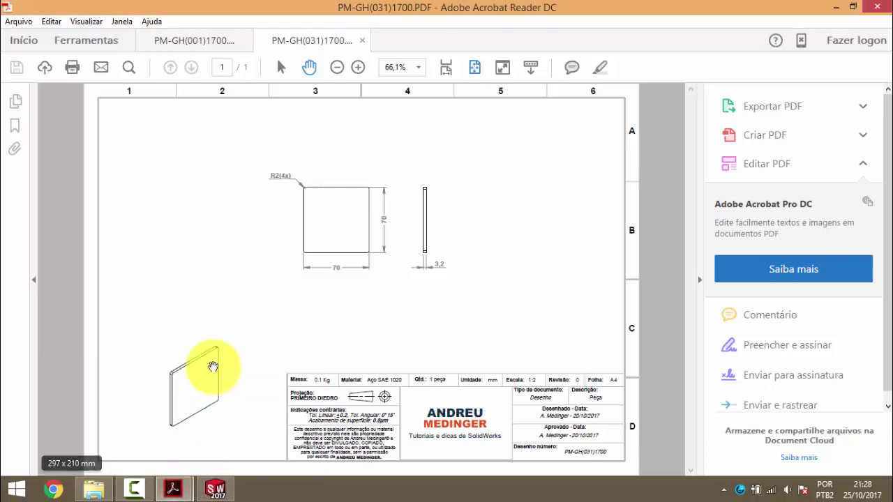
click(215, 488)
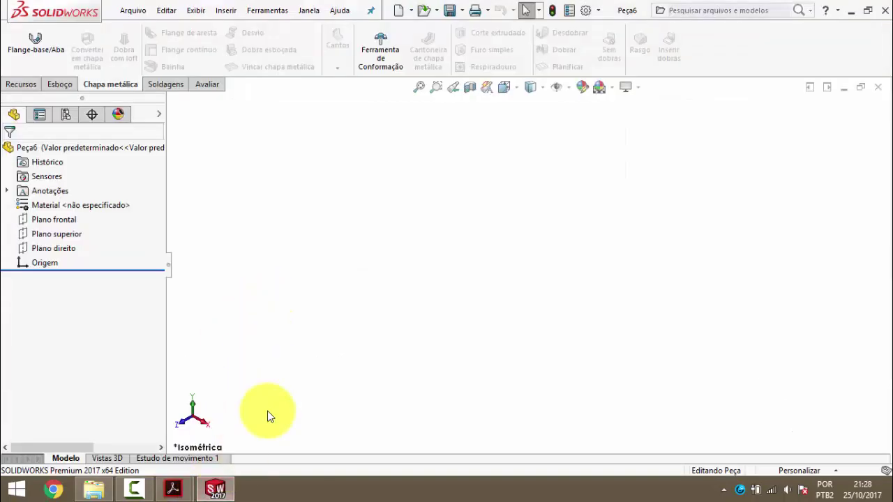
click(62, 249)
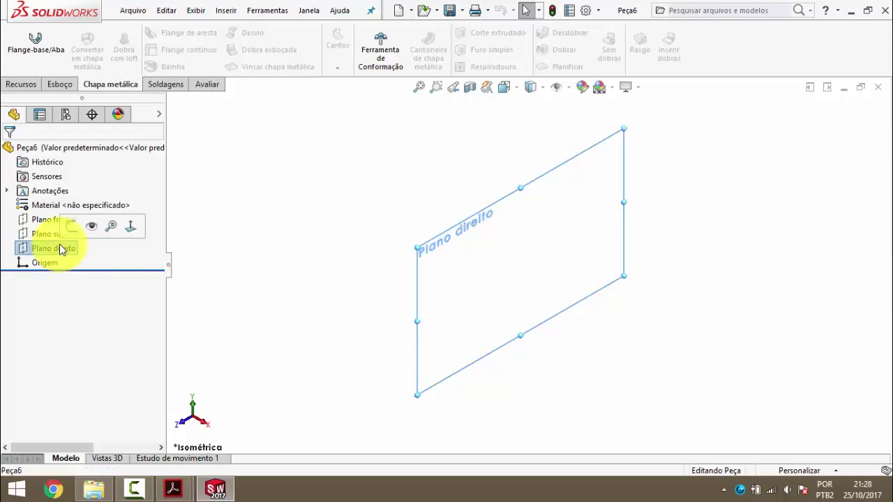
click(72, 230)
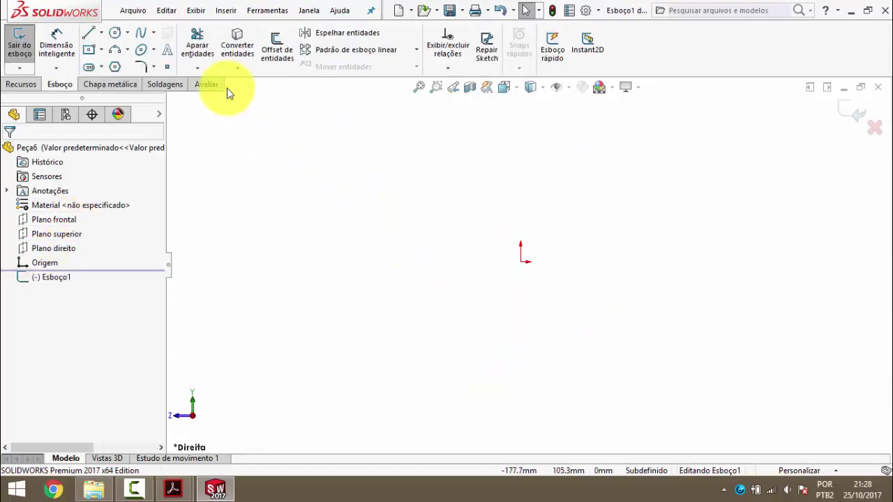
click(89, 56)
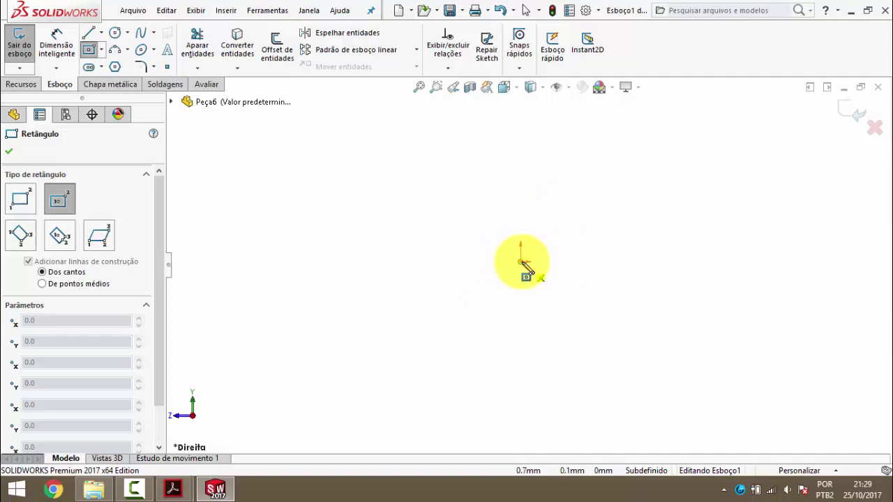
- Draw a centre rectangle at the origin and dimension its width and height to 70 mm
click(522, 263)
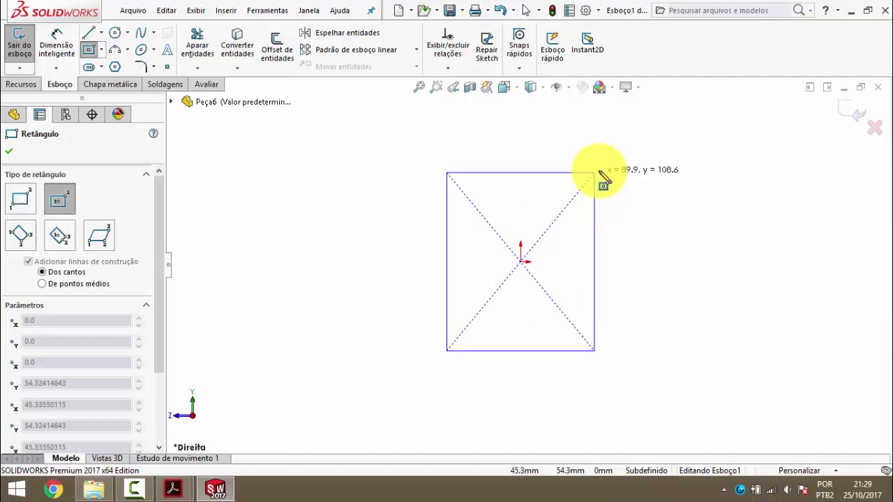
click(612, 160)
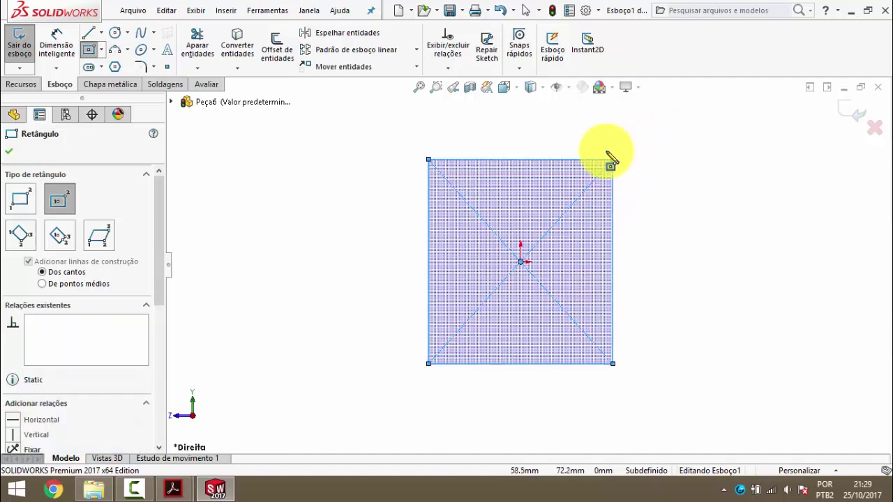
click(56, 44)
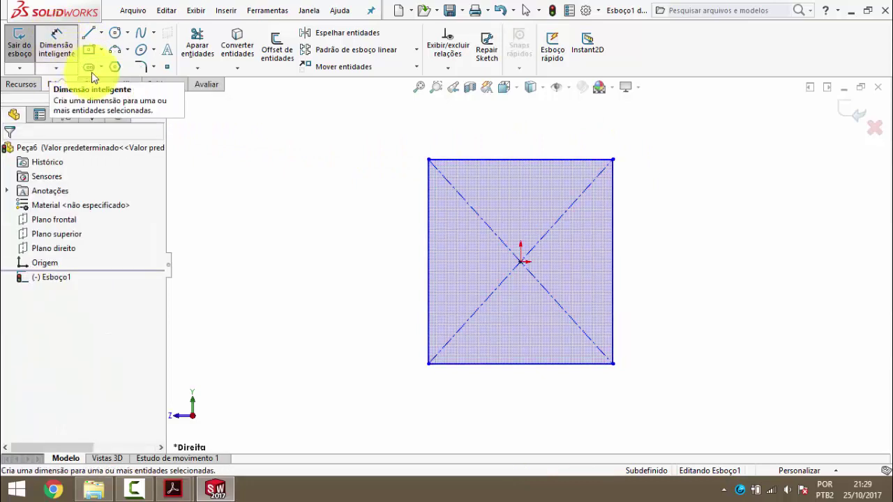
click(535, 363)
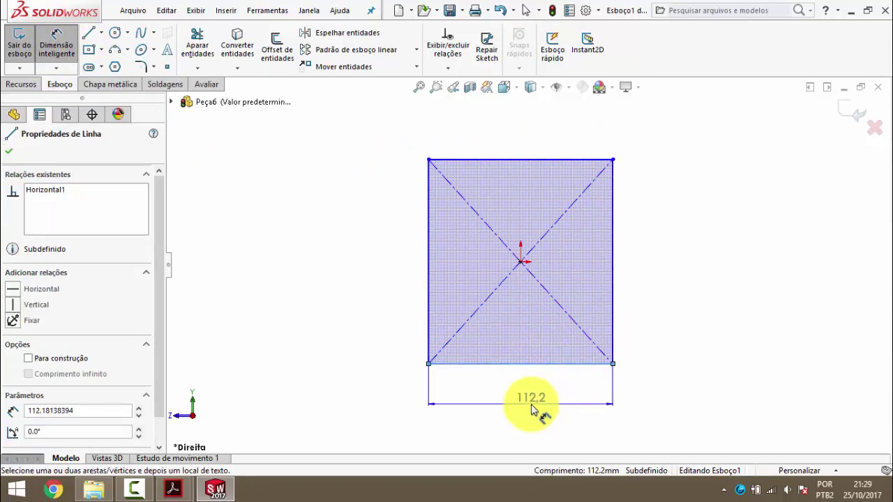
click(530, 409)
text(70)
key(Return)
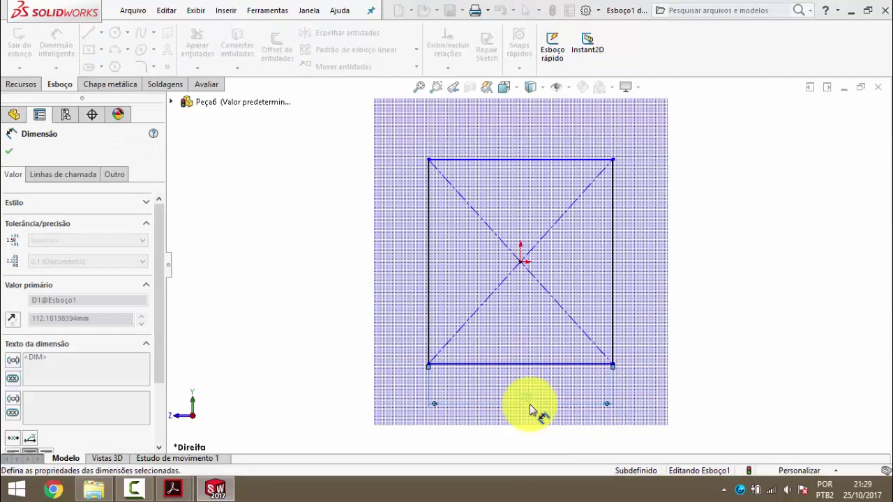
click(611, 286)
click(667, 284)
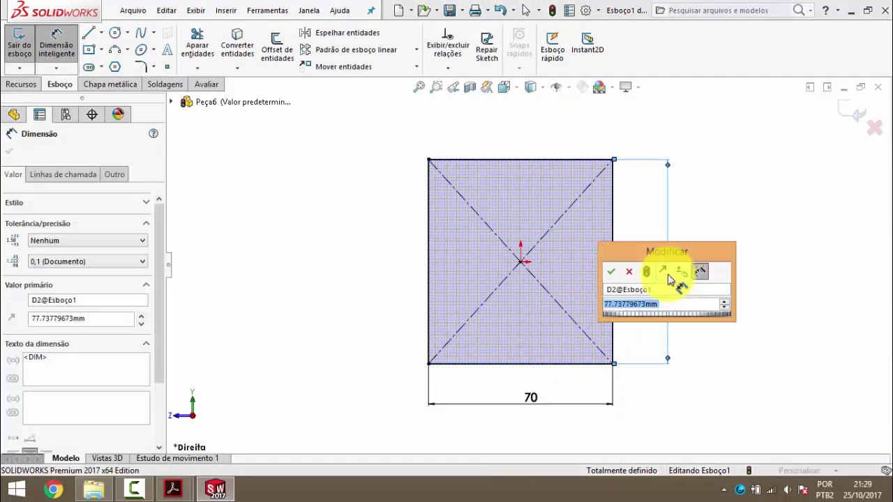
text(70)
key(Return)
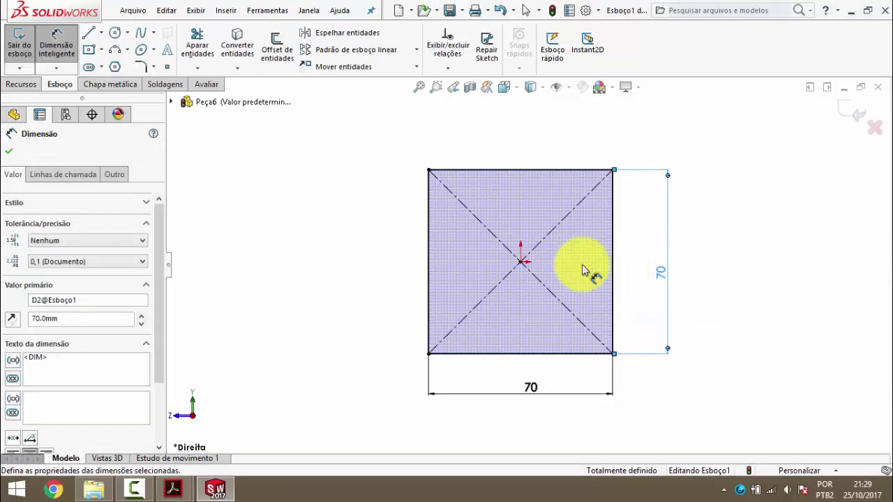
key(Escape)
mouse_move(173, 489)
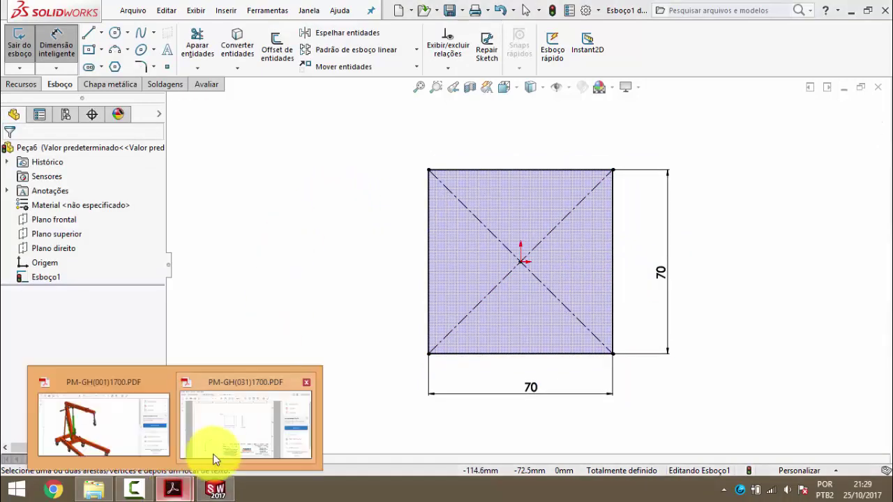
click(214, 455)
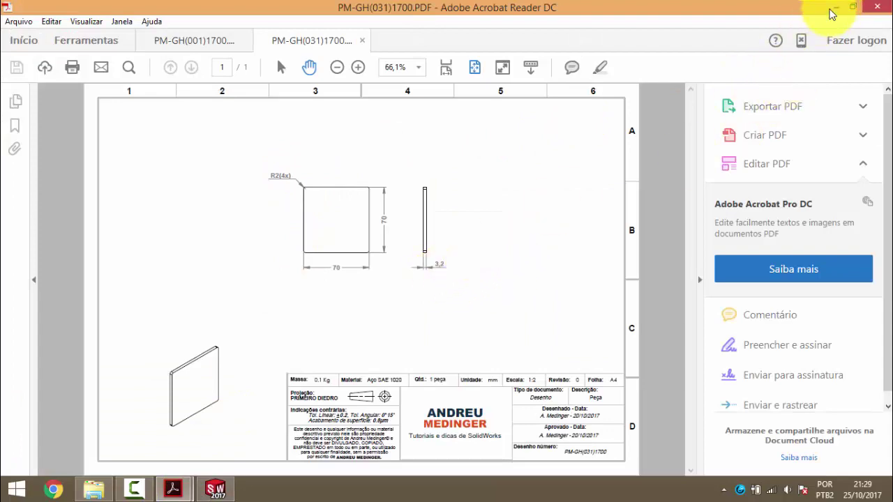
click(833, 9)
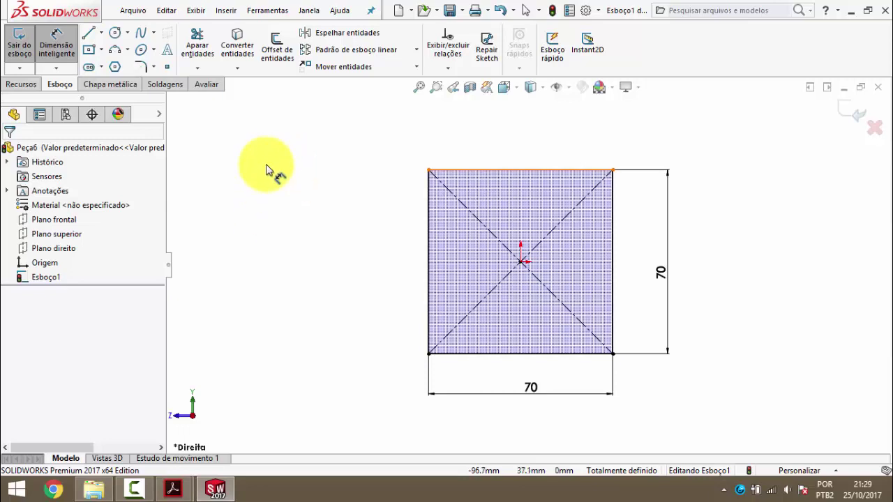
- Round the square's four corners with 2 mm sketch fillets
click(137, 68)
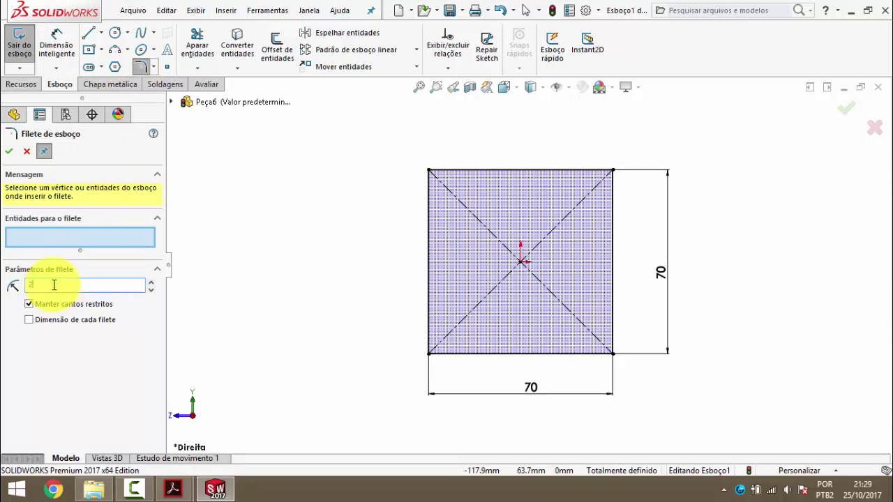
click(50, 238)
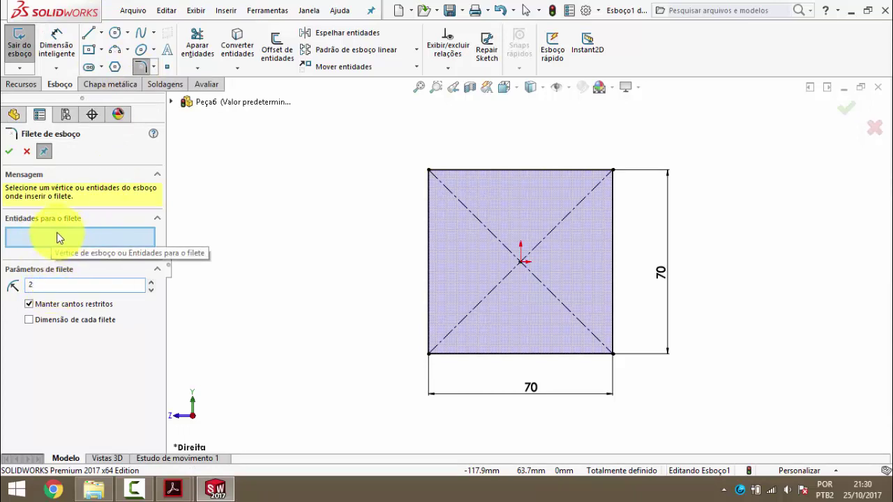
click(429, 170)
click(612, 169)
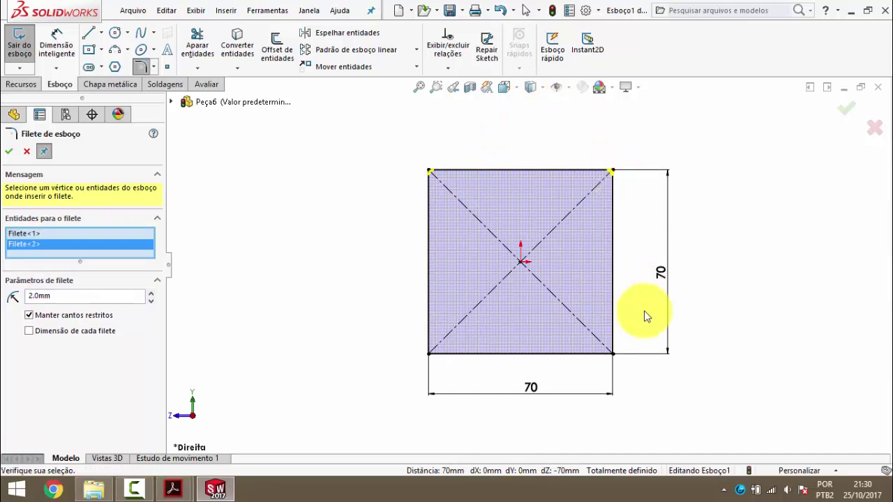
click(614, 355)
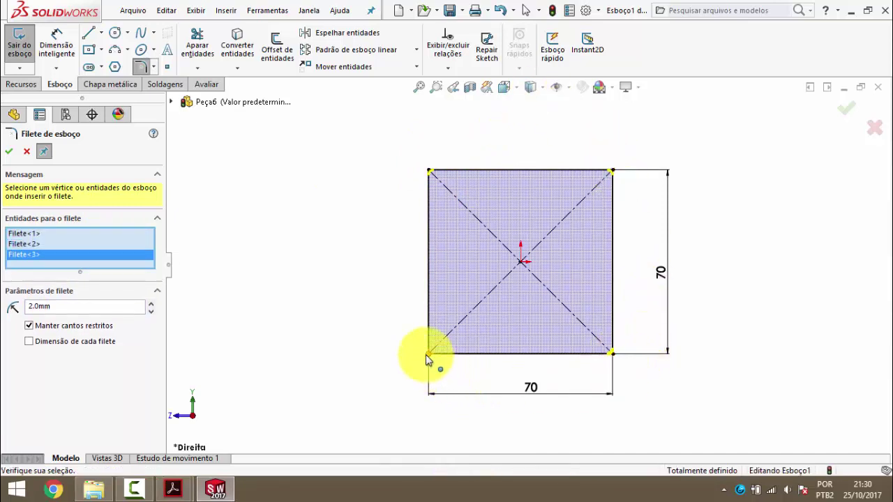
click(429, 355)
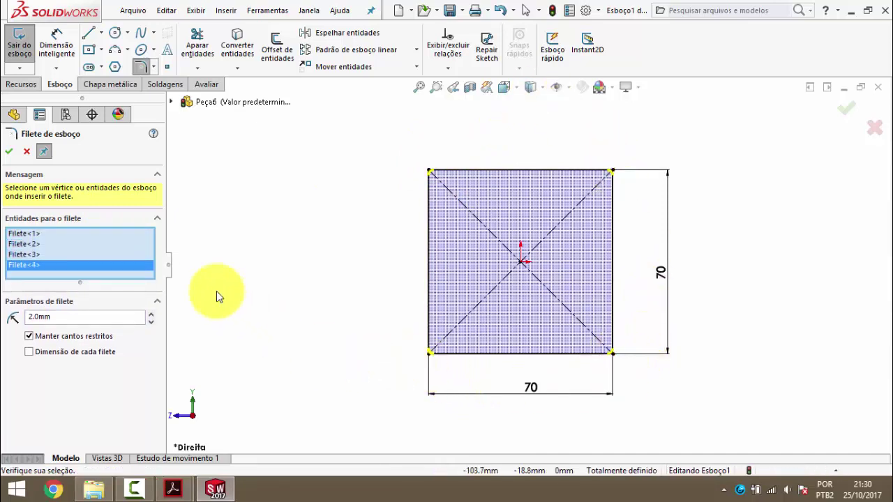
click(9, 152)
click(9, 153)
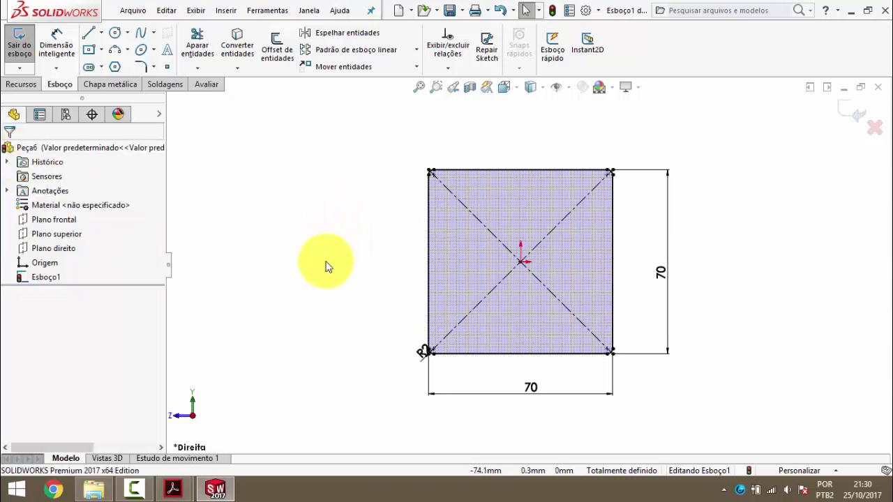
- Turn the filleted sketch into a 3.2 mm thick sheet-metal base flange, Flange-base1
click(109, 83)
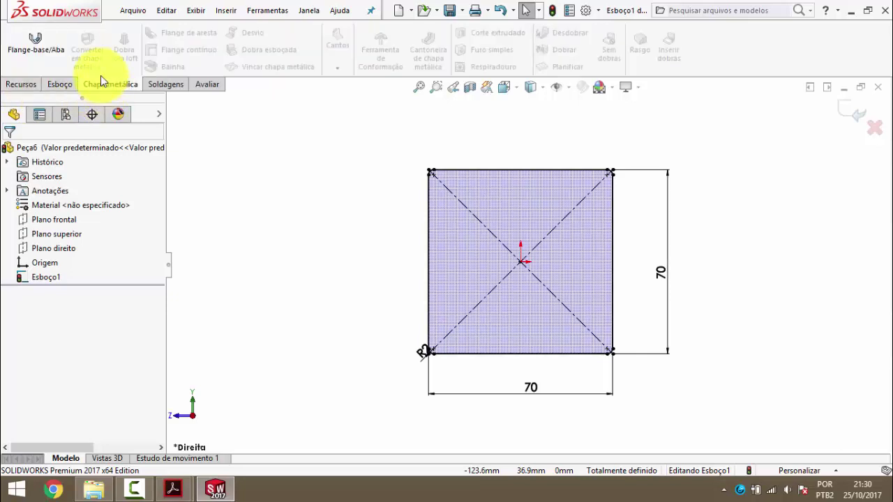
click(28, 50)
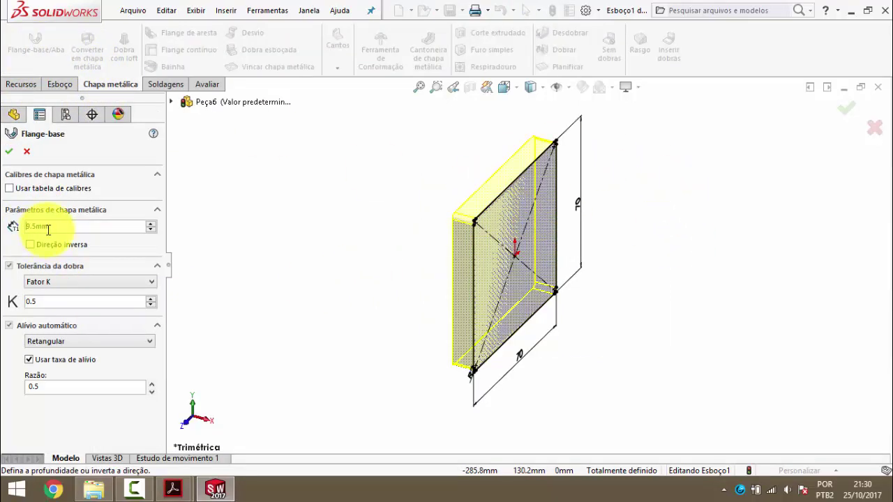
text(3.2)
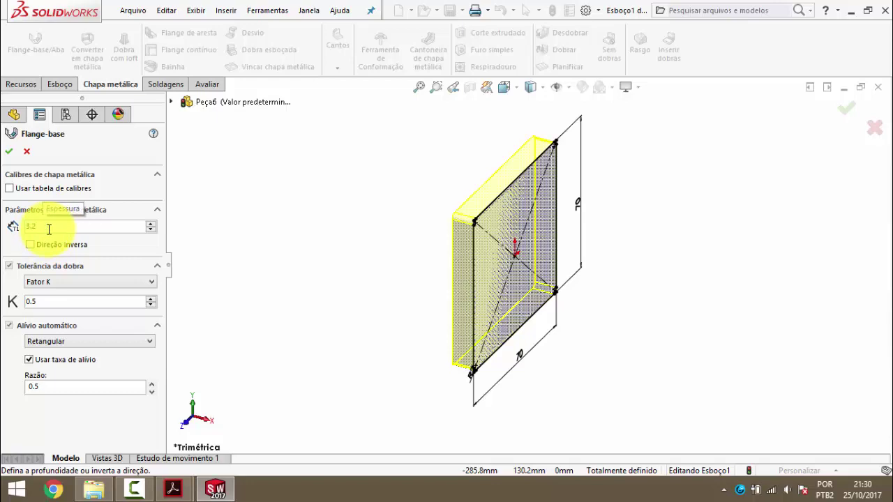
key(Return)
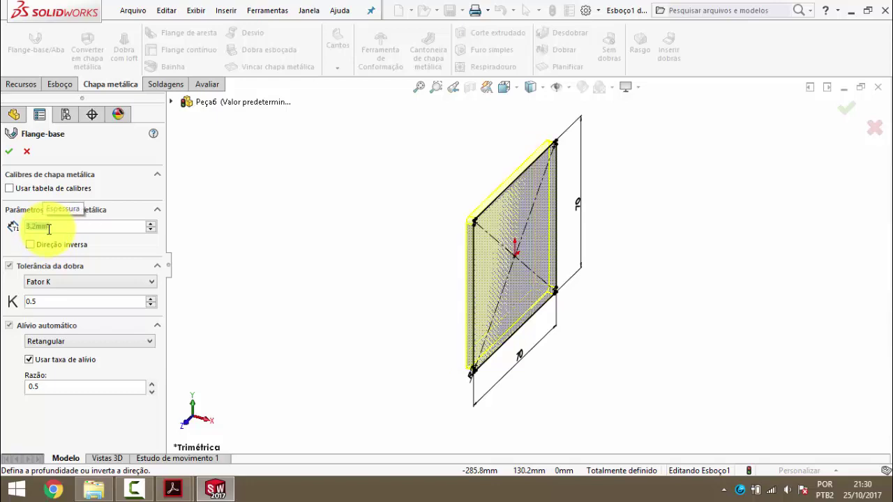
click(9, 150)
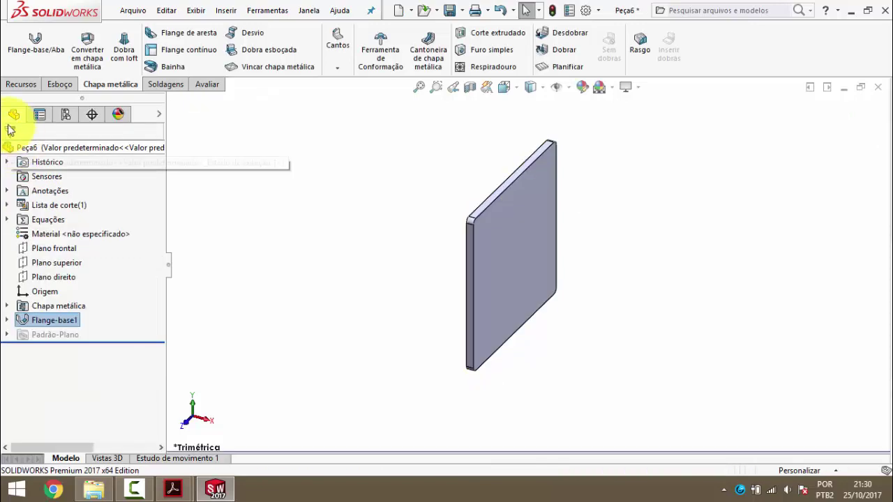
- Switch to isometric view and display the front and top planes
click(514, 95)
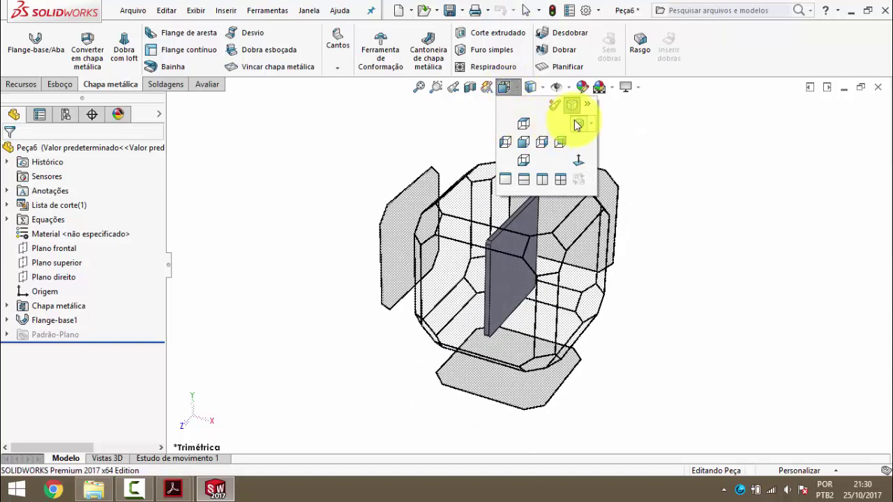
click(579, 124)
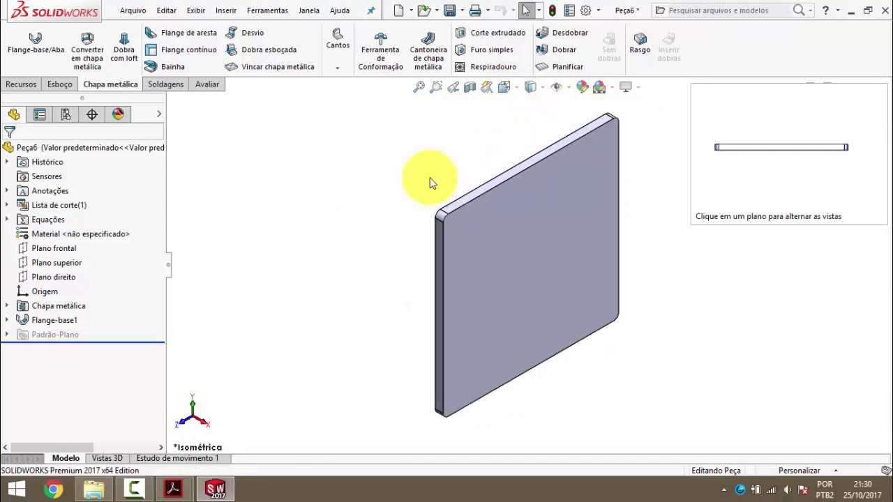
click(73, 251)
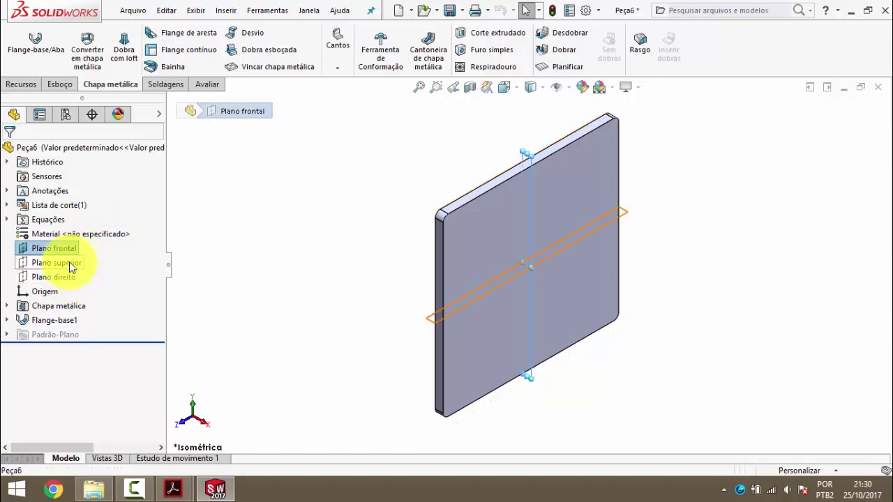
click(69, 263)
click(277, 227)
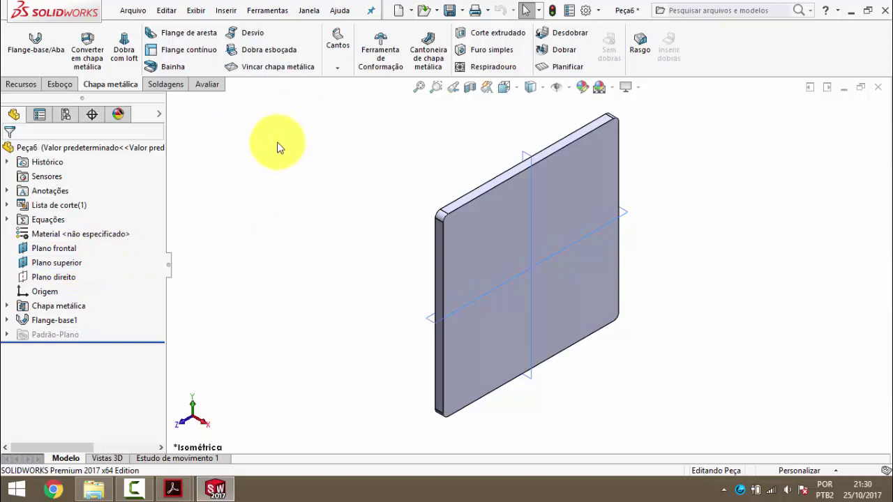
- Assign AISI 1020 steel as the part's material
right_click(56, 236)
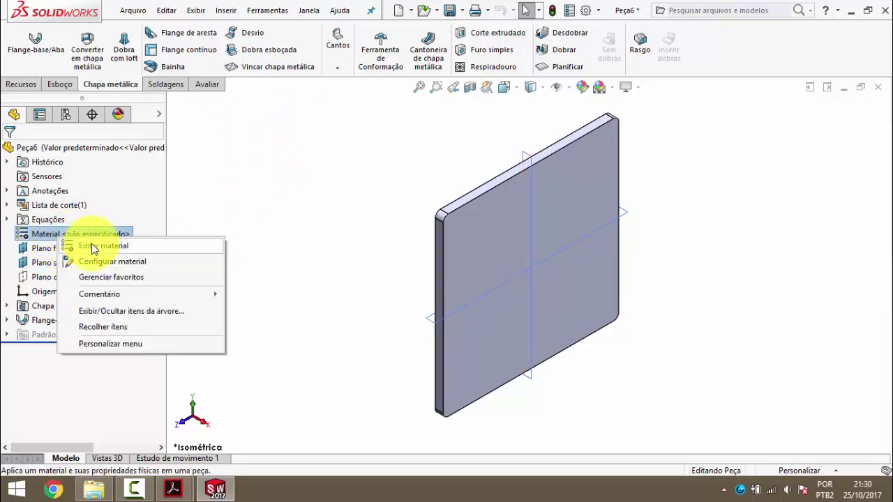
click(129, 237)
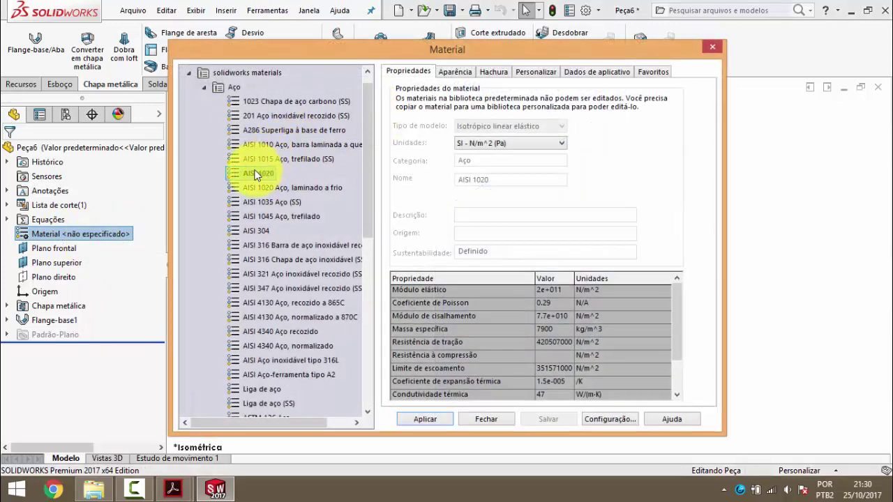
click(419, 419)
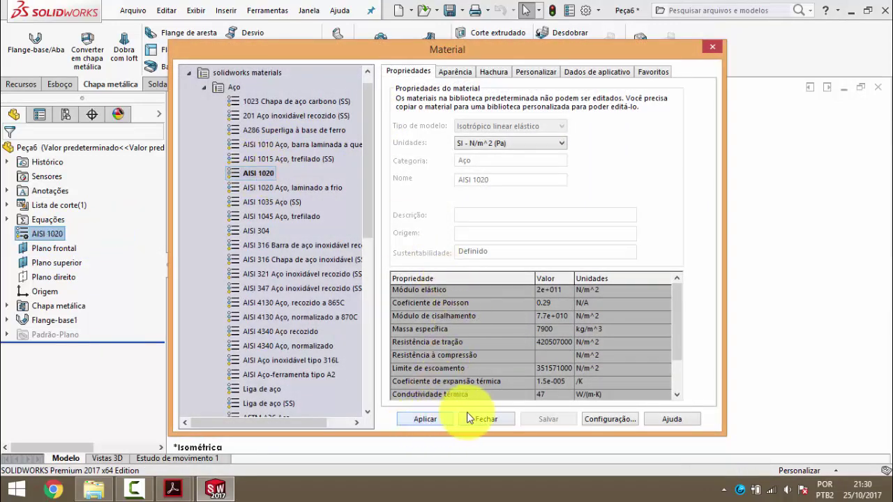
click(482, 419)
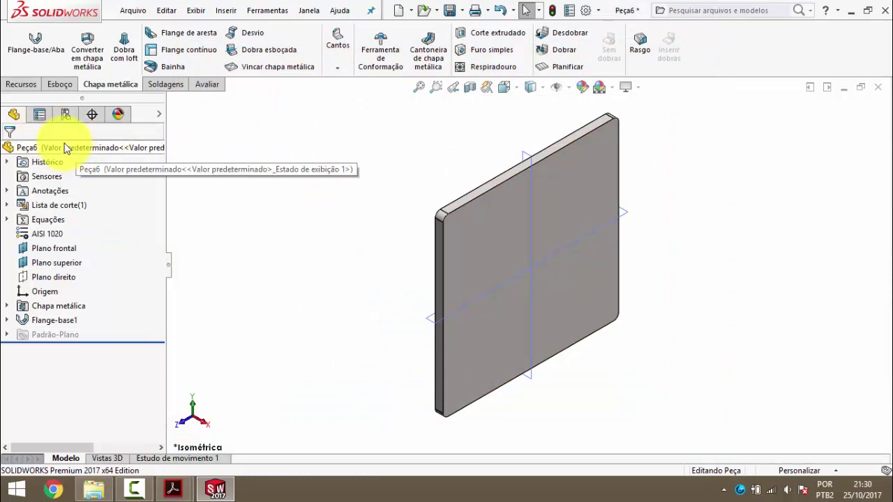
- Give the whole part an orange appearance, RGB 255, 89, 0
right_click(64, 148)
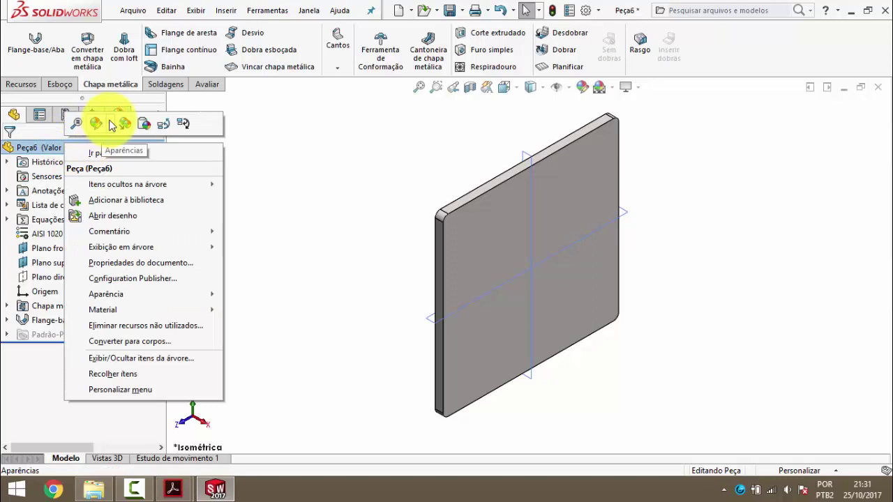
click(110, 124)
click(111, 154)
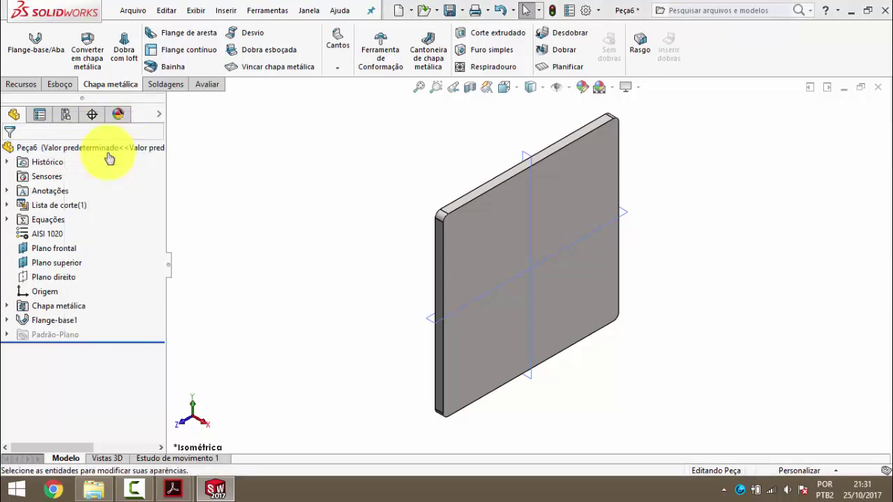
drag(166, 249, 166, 338)
double_click(126, 329)
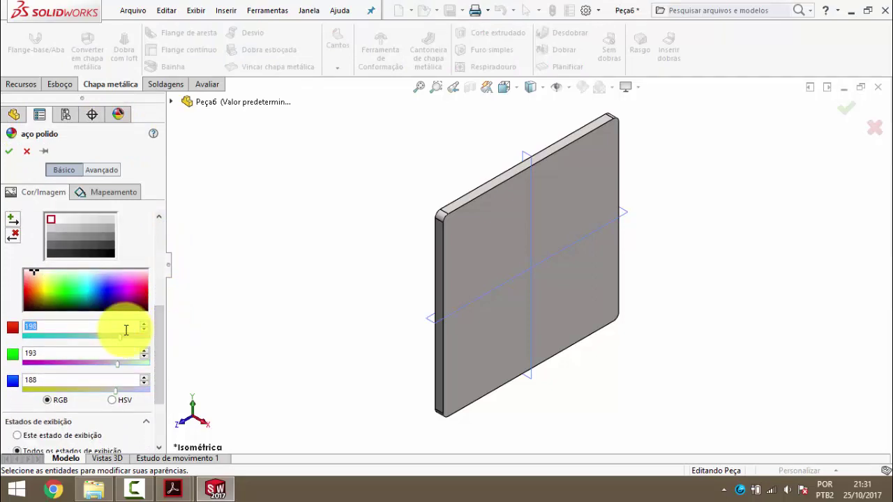
text(55)
double_click(103, 352)
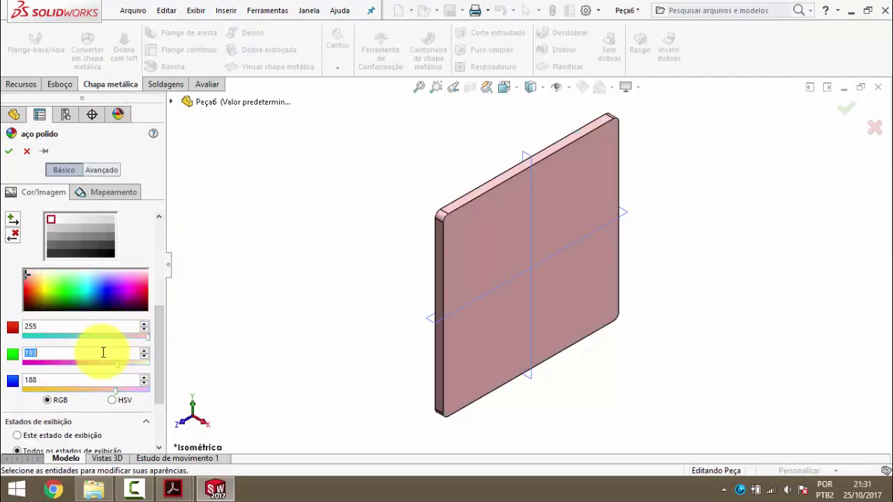
text(89)
double_click(92, 380)
text(0)
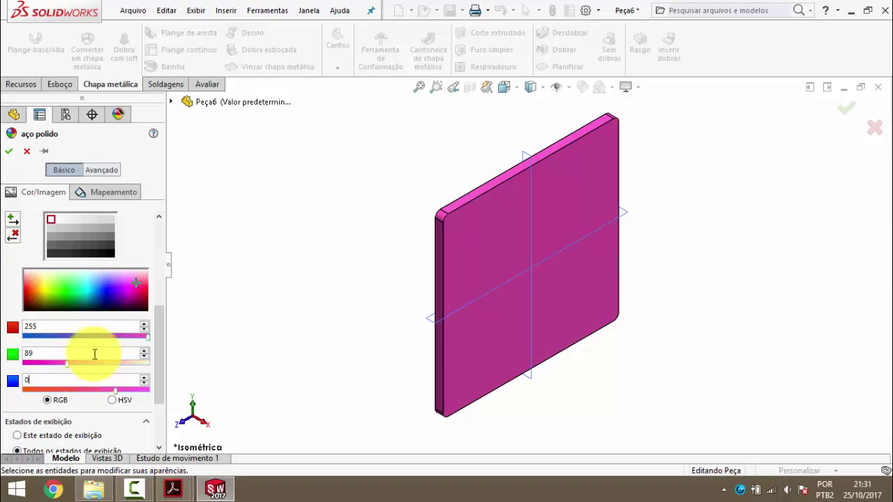
click(9, 152)
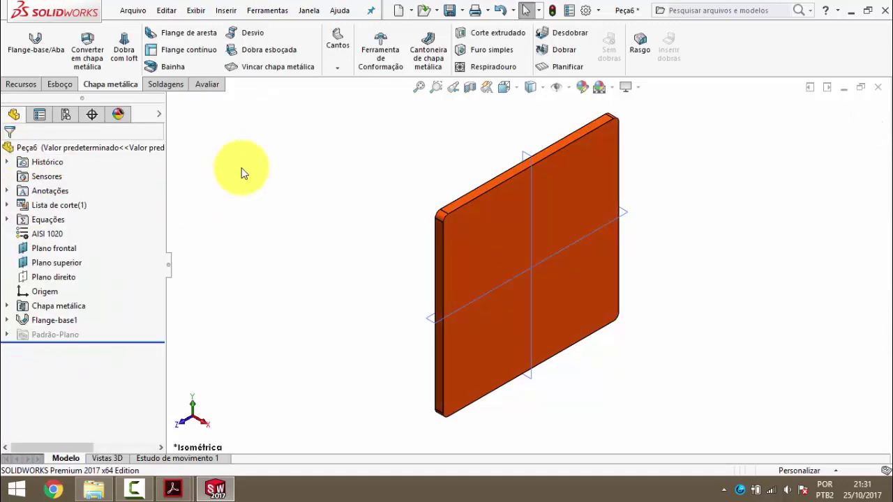
- Save the plate as PM-GH(031)1700, adapting the PM-GH(030)1700 name, and close it
click(452, 10)
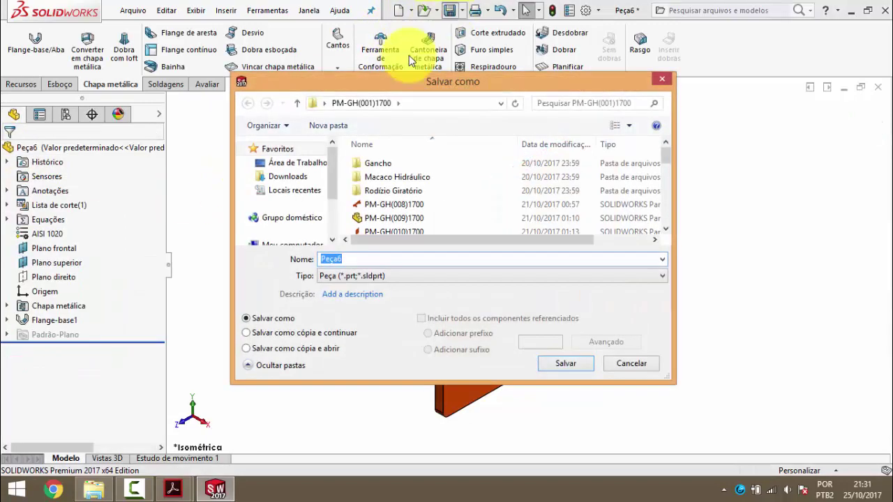
drag(666, 149, 666, 227)
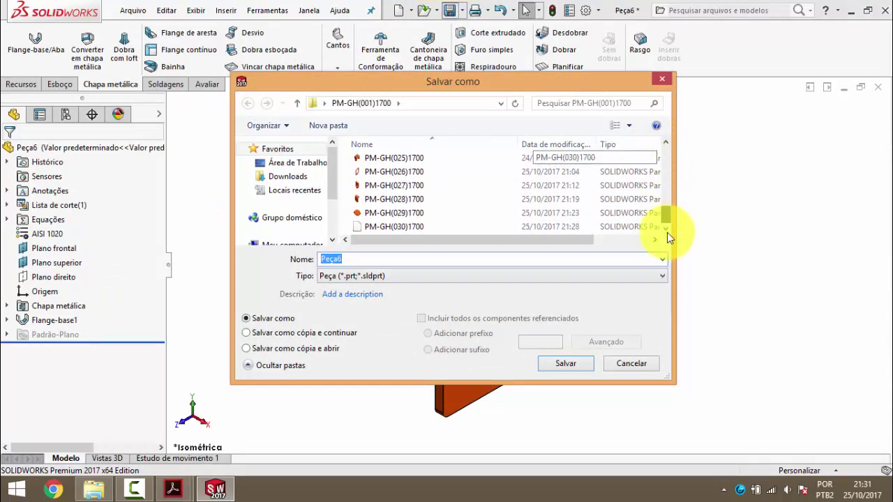
click(390, 226)
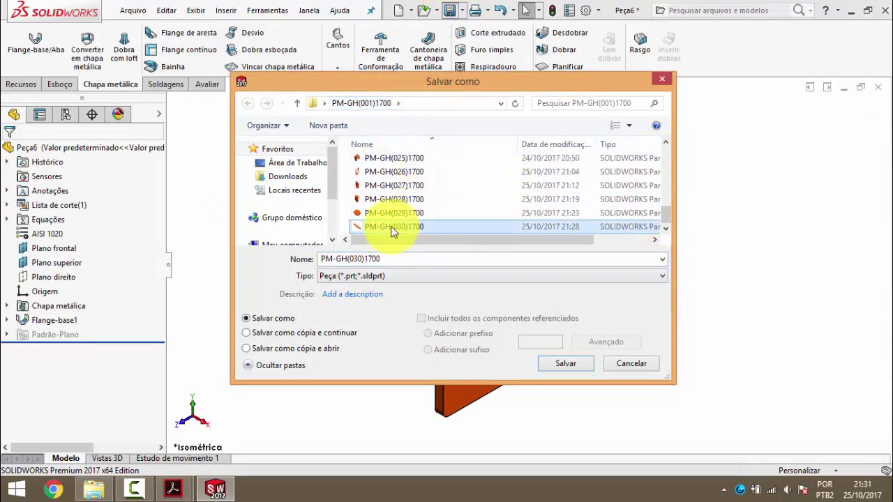
click(171, 497)
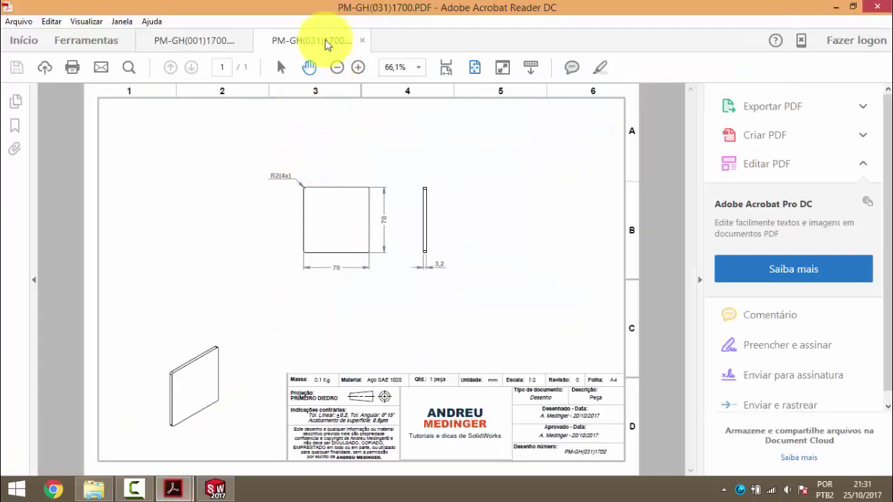
click(835, 7)
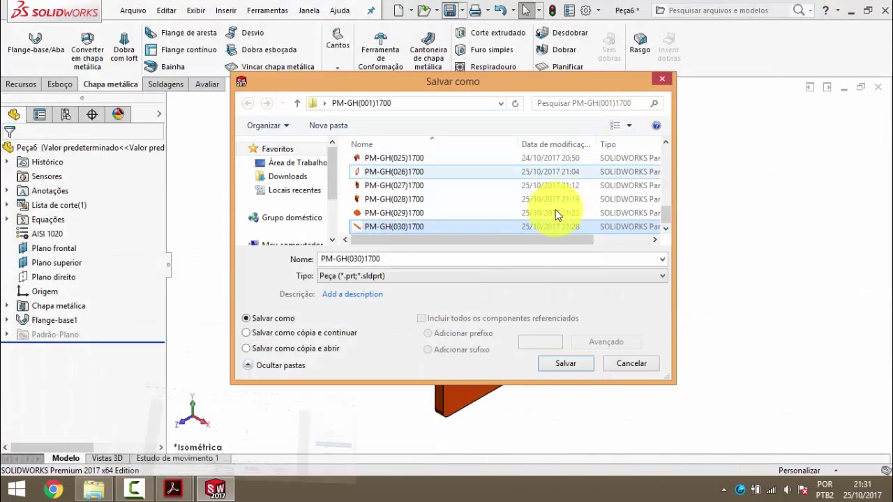
double_click(384, 258)
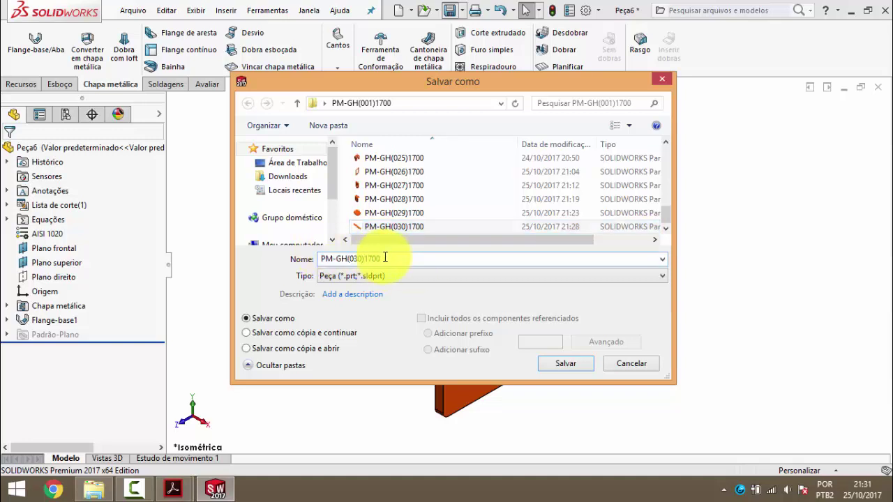
key(BackSpace)
key(Return)
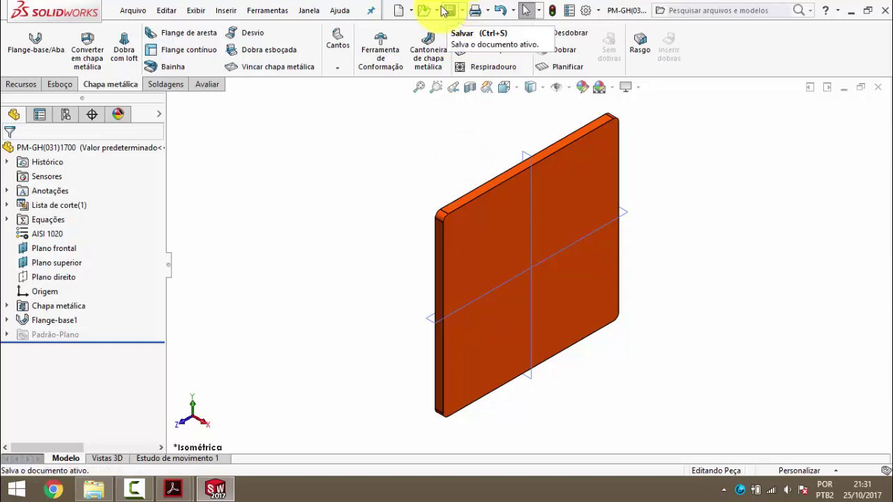
click(877, 86)
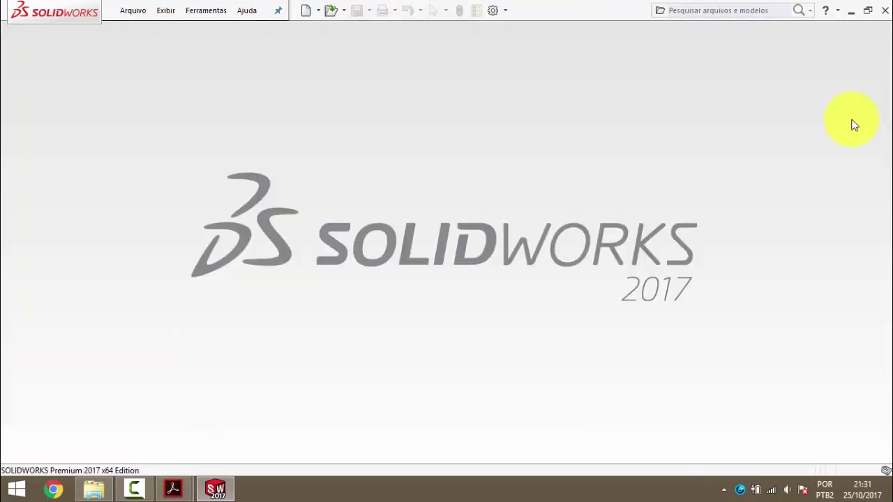
- Close the PM-GH(031)1700 PDF in Acrobat and delete its file from Peças
click(853, 13)
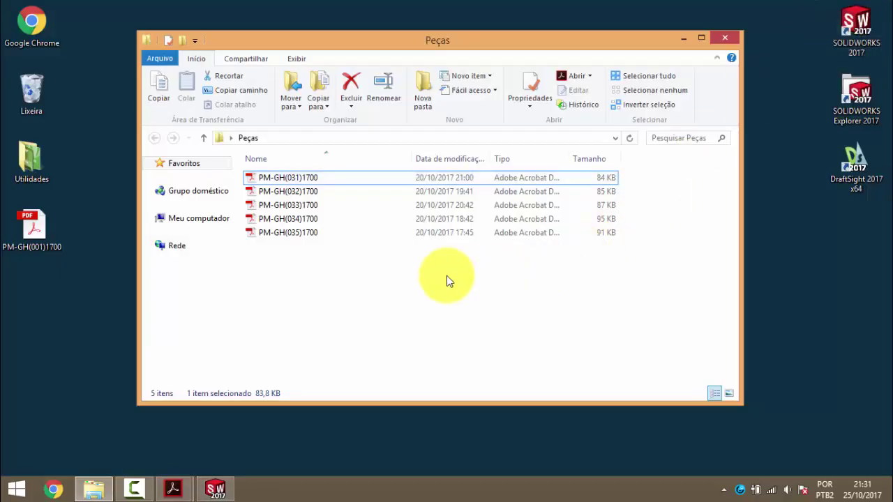
click(294, 180)
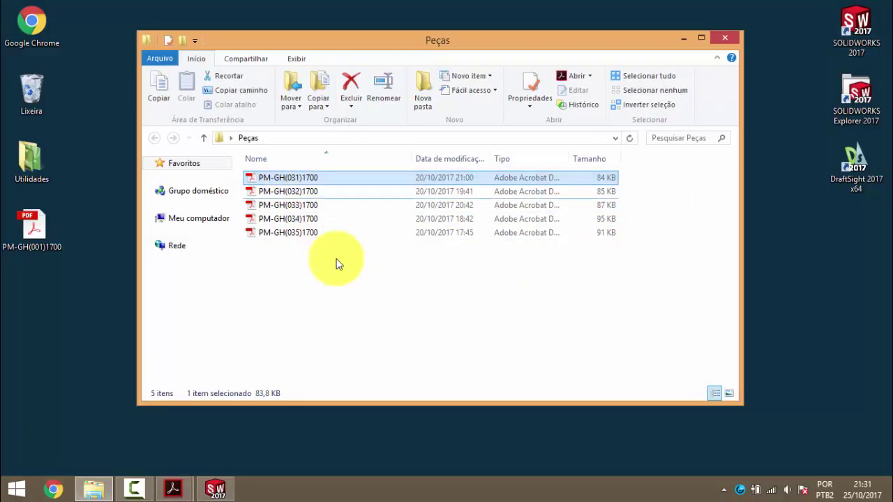
click(173, 486)
click(233, 419)
click(362, 40)
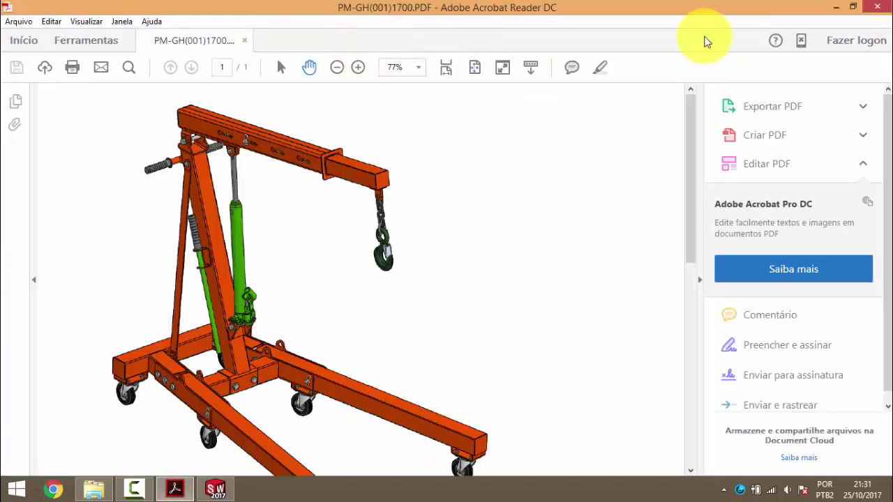
click(835, 7)
key(Delete)
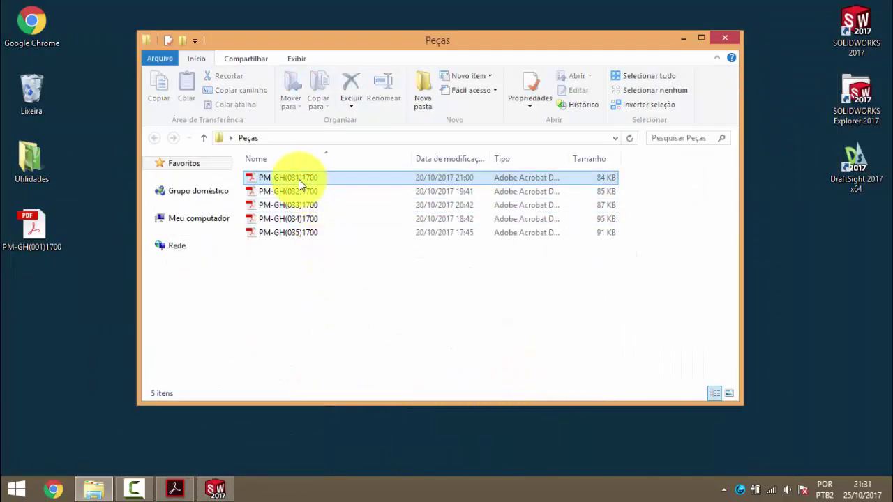
click(298, 180)
click(351, 301)
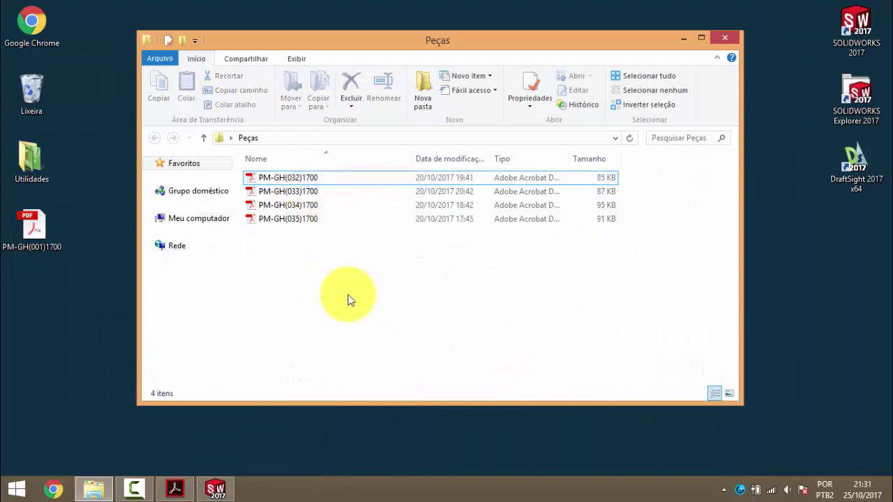
- Review the PM-GH(032)1700 plate drawing (84 × 84, R10 corners) in Acrobat with bookmarks hidden
double_click(293, 179)
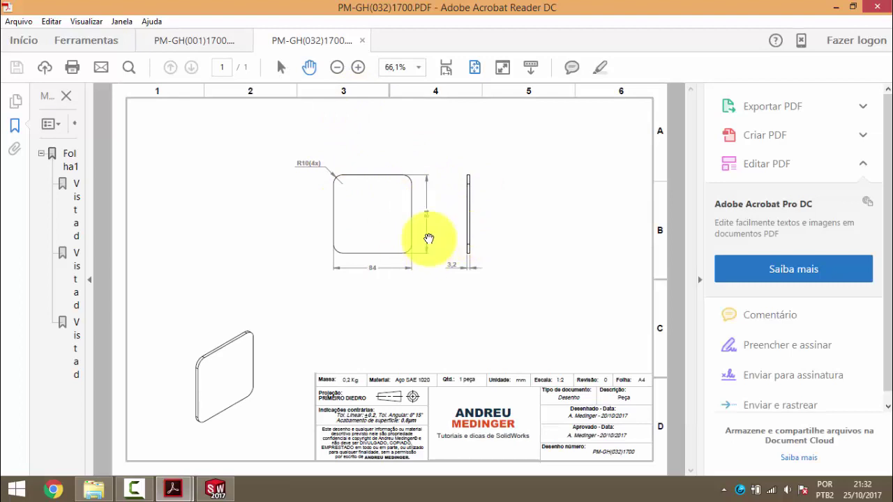
click(66, 96)
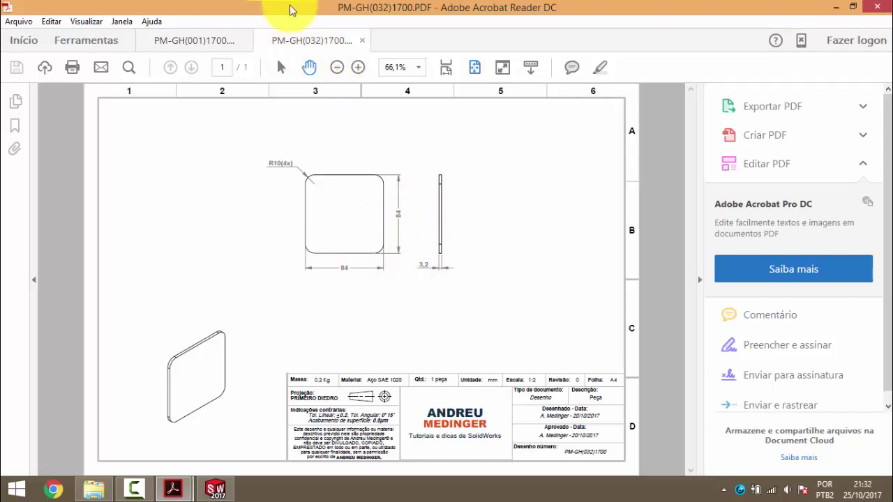
click(837, 8)
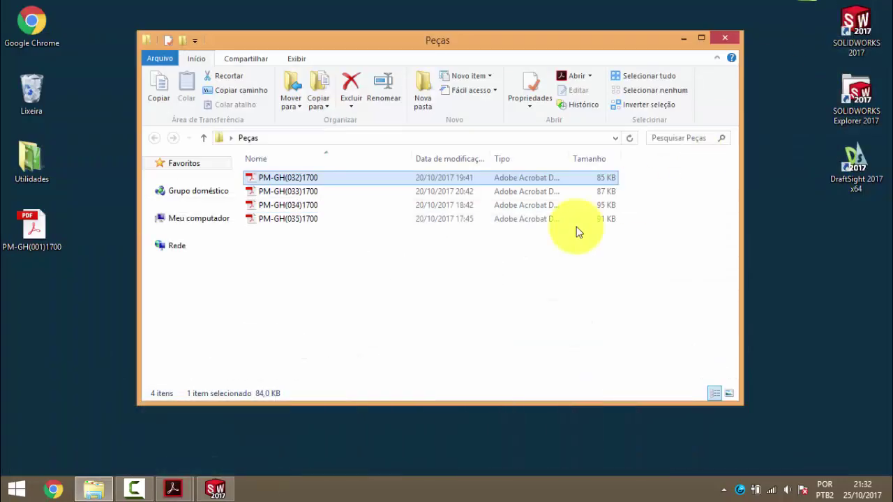
- Duplicate the PM-GH(031)1700 part file inside the PM-GH(001)1700 folder
click(684, 38)
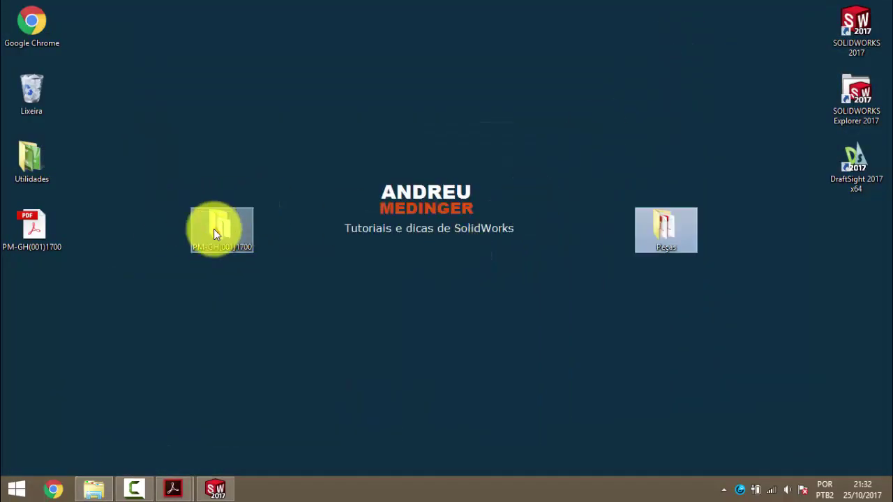
double_click(214, 229)
scroll(364, 233, down, 4)
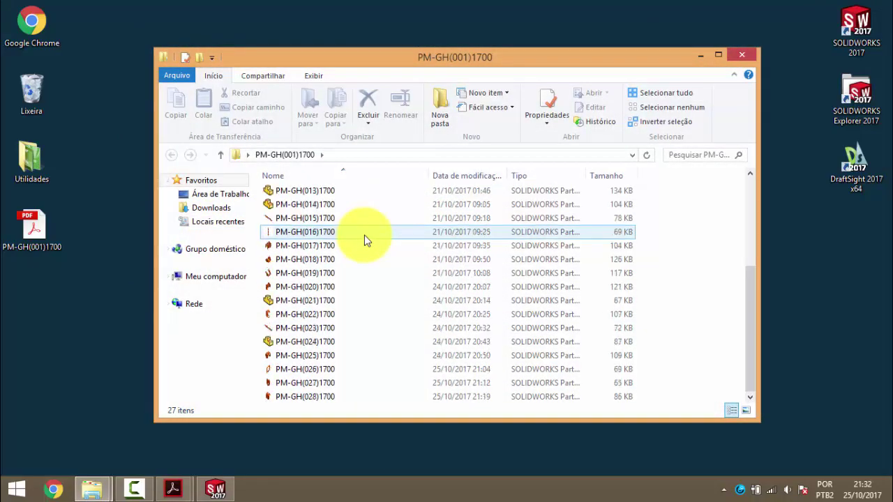
scroll(364, 235, up, 4)
click(167, 180)
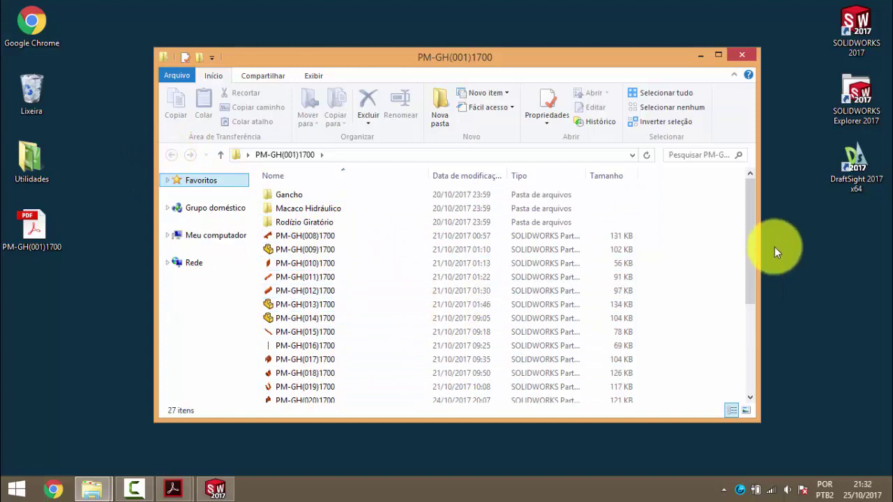
scroll(751, 268, down, 4)
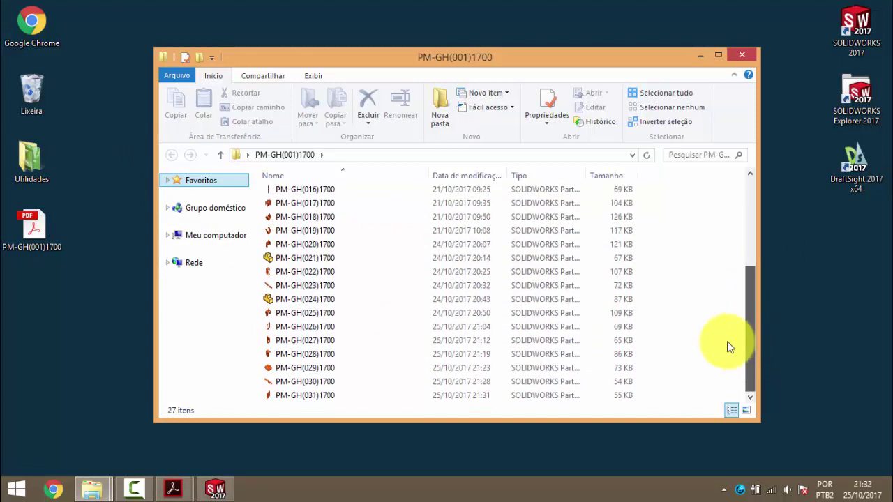
click(310, 395)
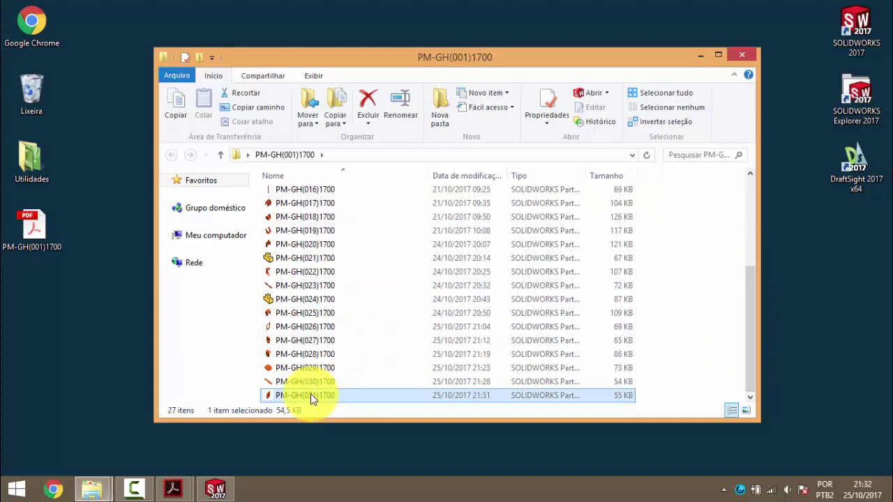
click(419, 338)
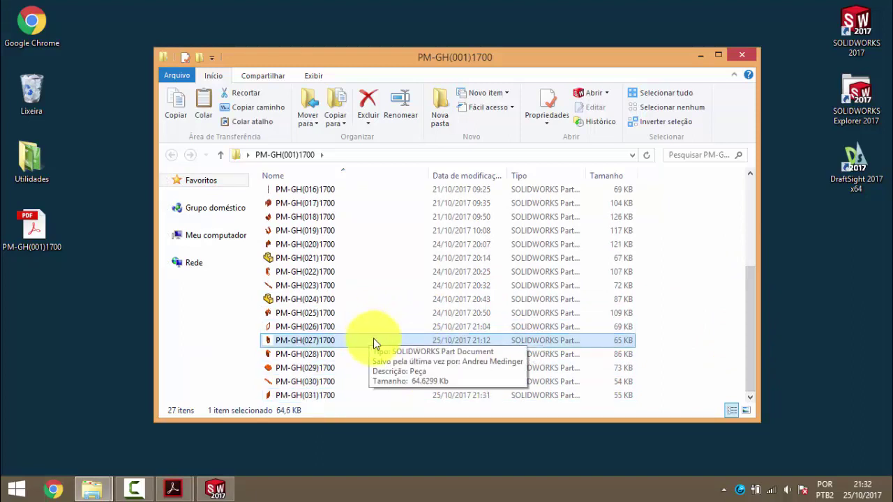
key(ctrl+v)
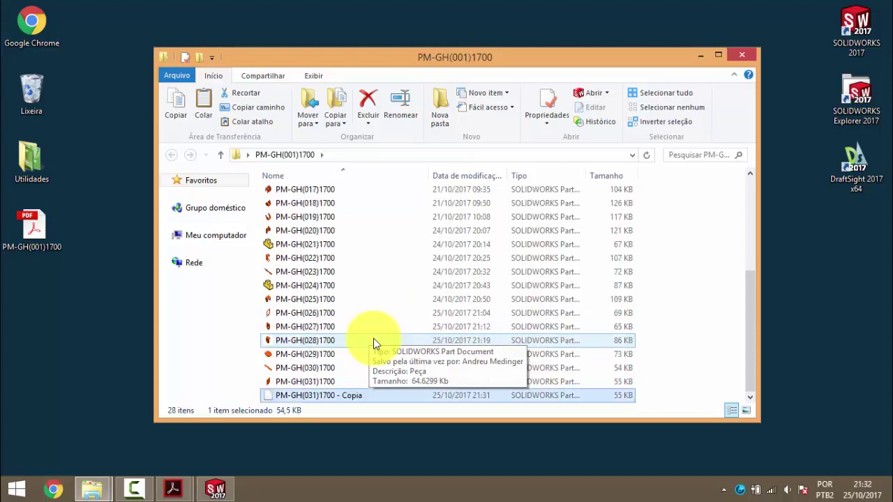
- Rename the copy to PM-GH(032)1700 and open it in SOLIDWORKS
right_click(349, 399)
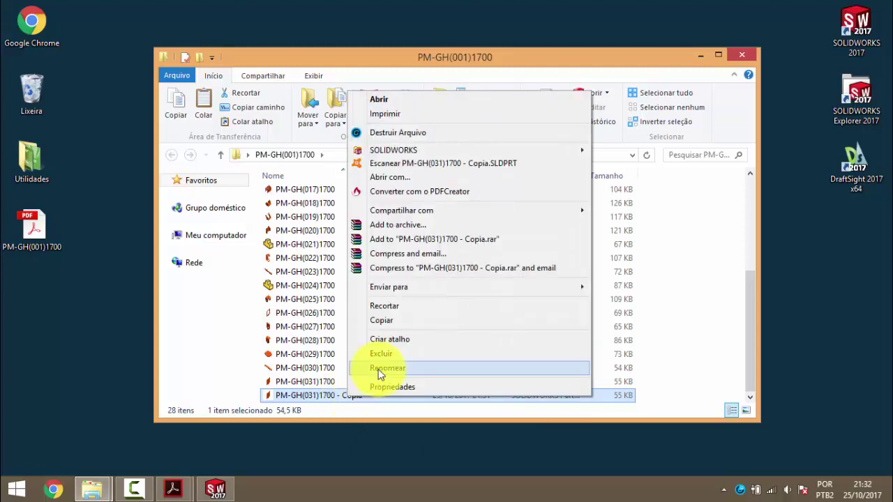
click(378, 369)
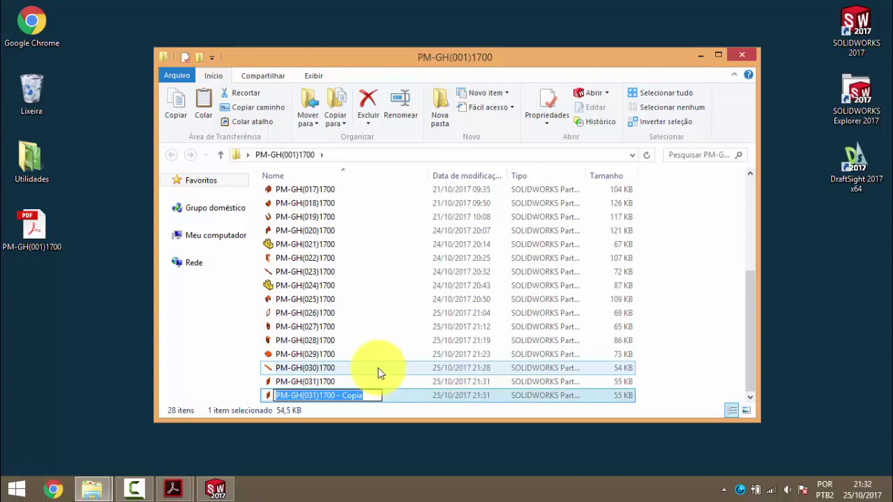
key(End)
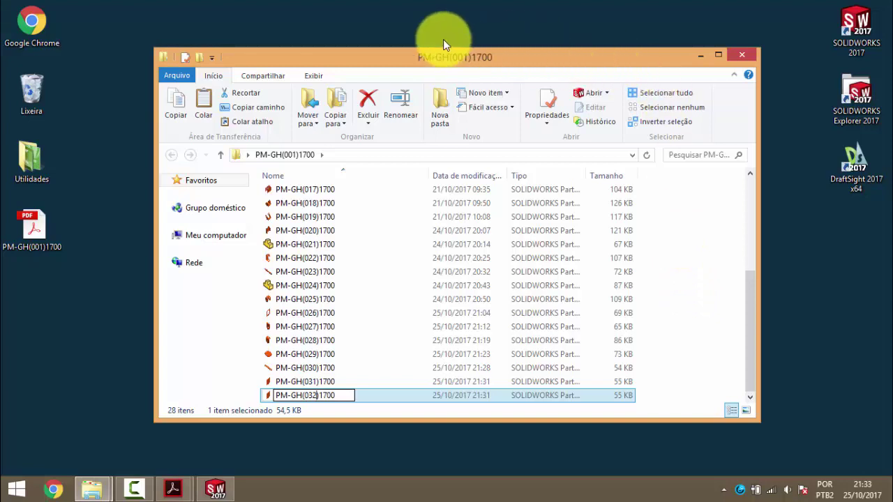
key(Return)
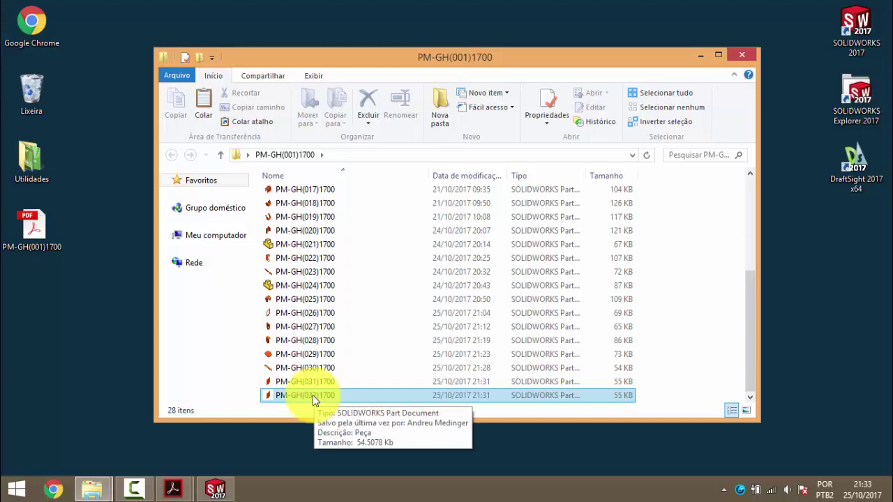
double_click(314, 396)
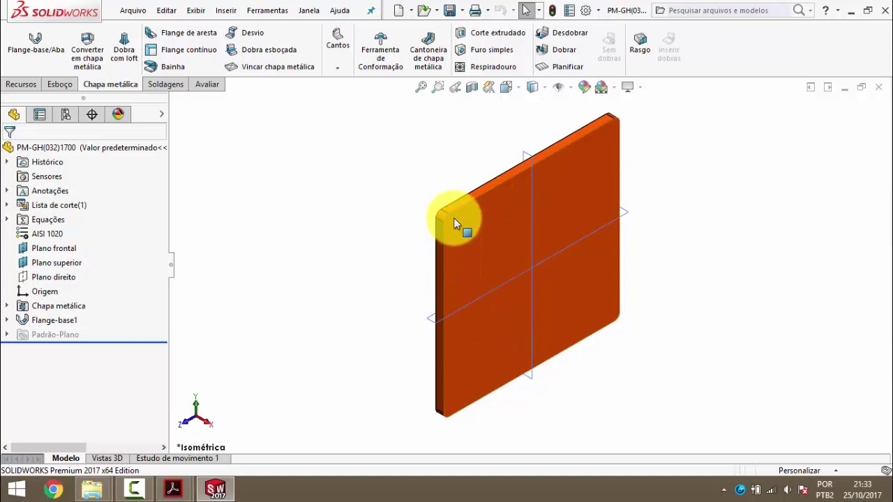
- Change both 70 mm Flange-base1 sketch dimensions to 84 mm and rebuild the plate
double_click(489, 208)
key(f)
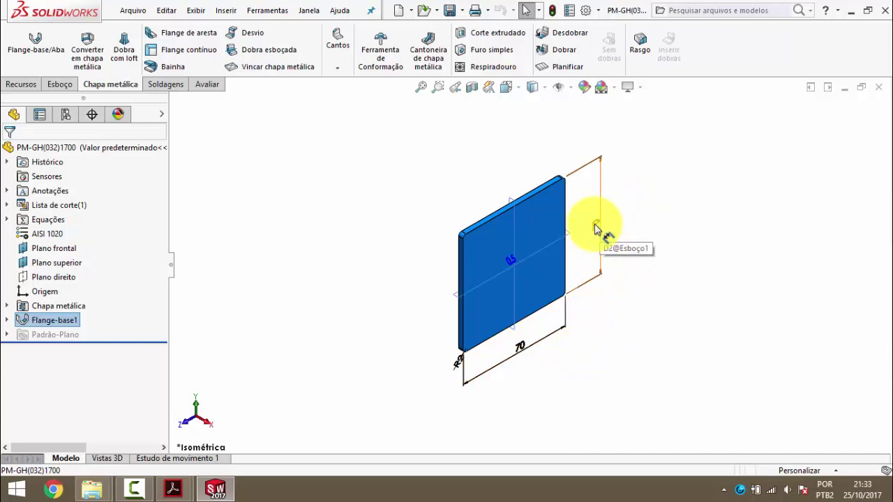
double_click(604, 232)
text(8)
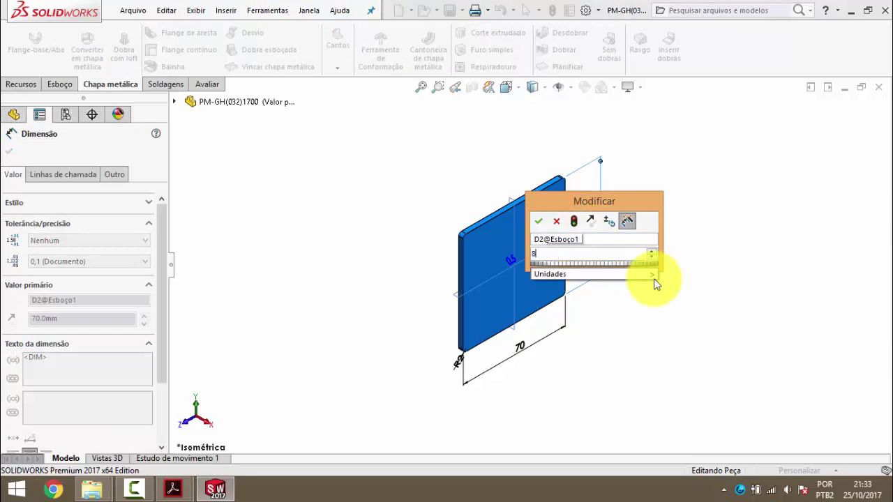
text(4)
key(Return)
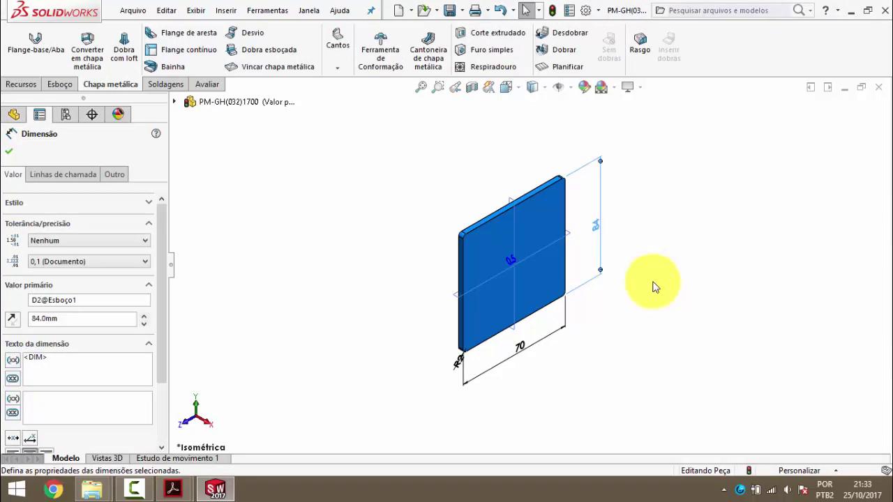
double_click(520, 353)
text(84)
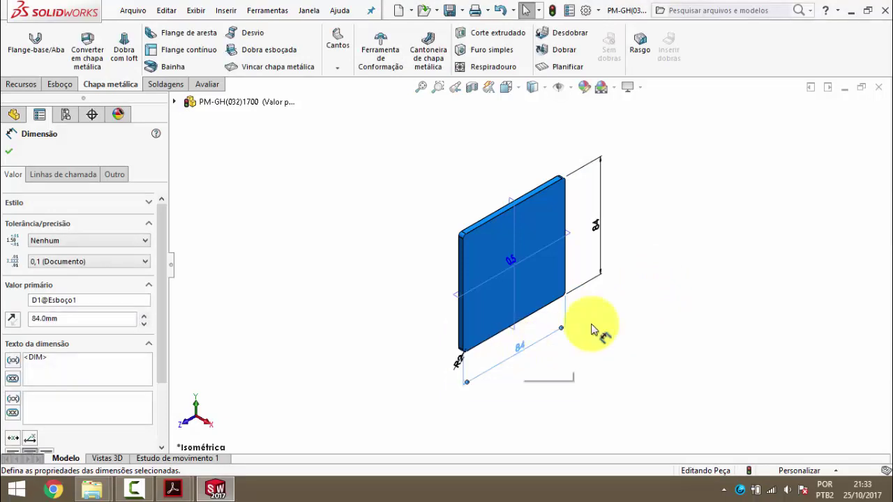
click(732, 244)
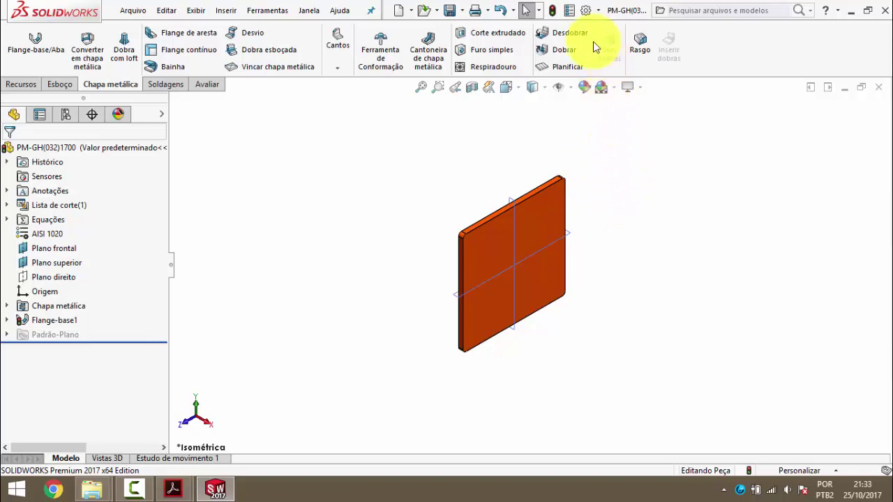
click(551, 14)
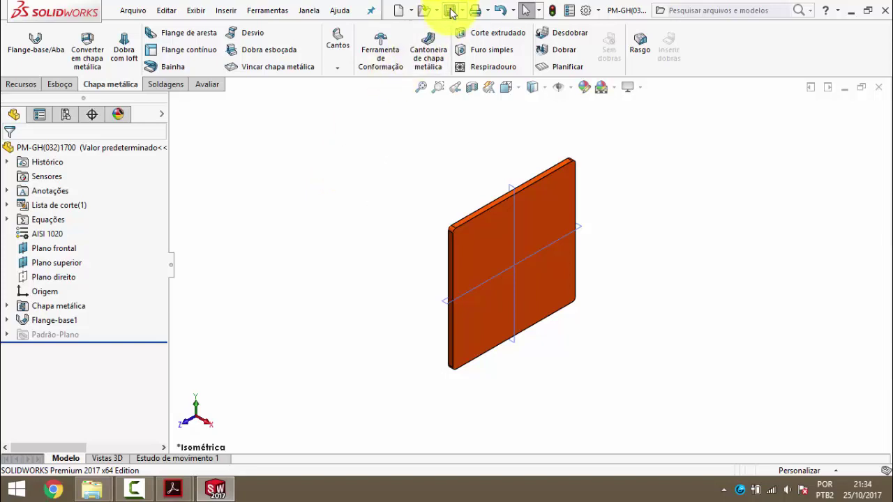
- Close the PM-GH(032)1700 part, the PM-GH(001)1700 folder window and the PM-GH(032)1700 PDF
click(878, 89)
click(851, 11)
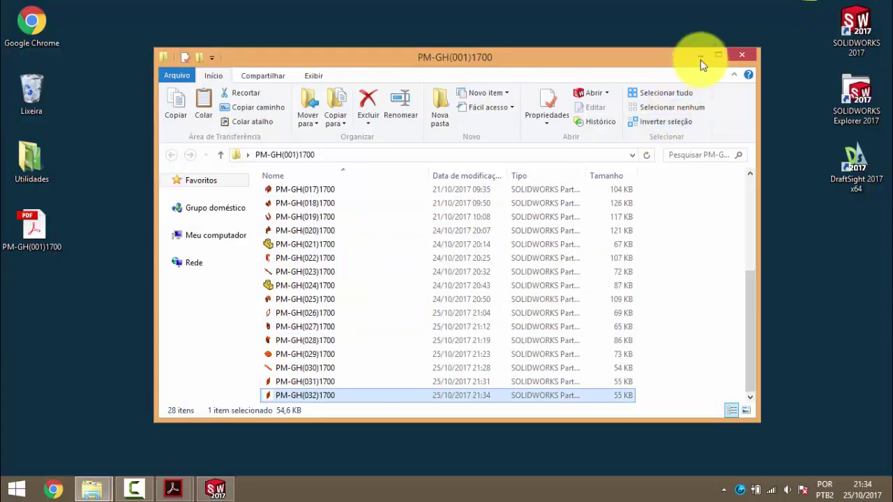
click(740, 54)
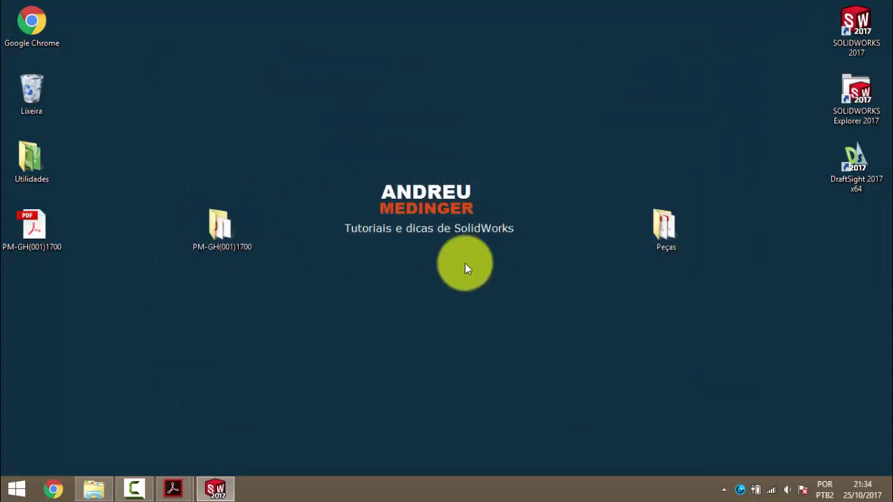
mouse_move(173, 489)
click(265, 414)
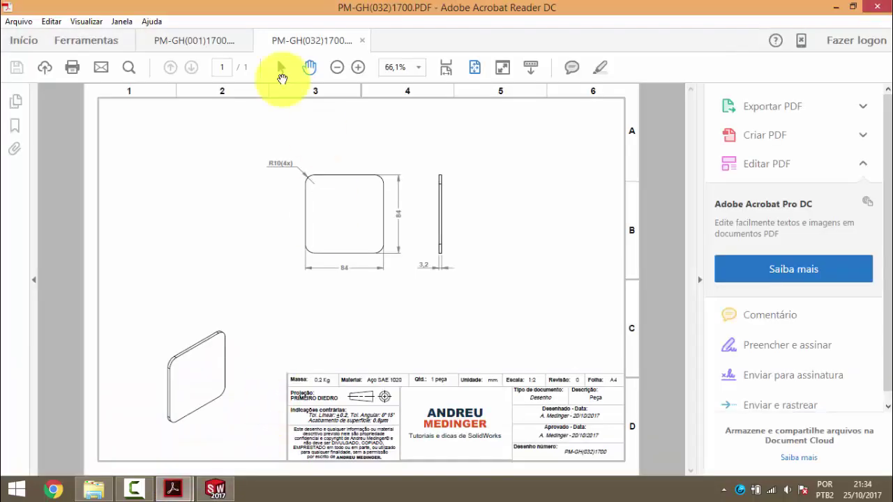
click(361, 40)
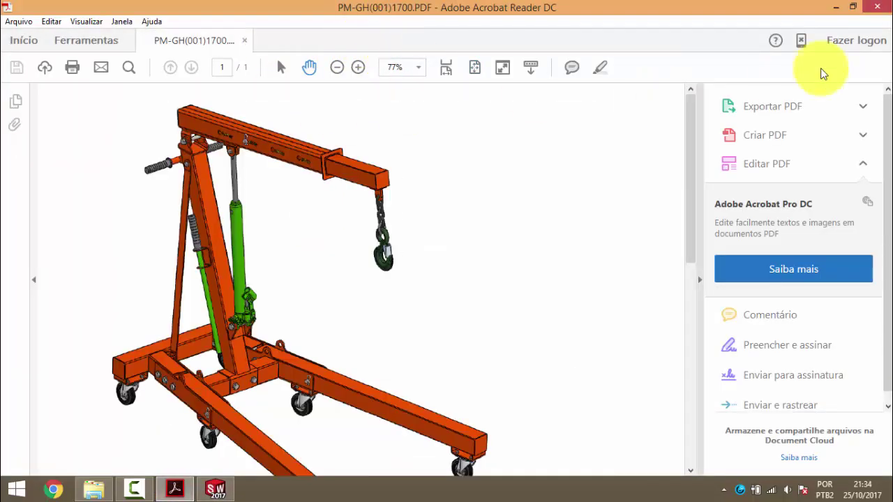
click(836, 8)
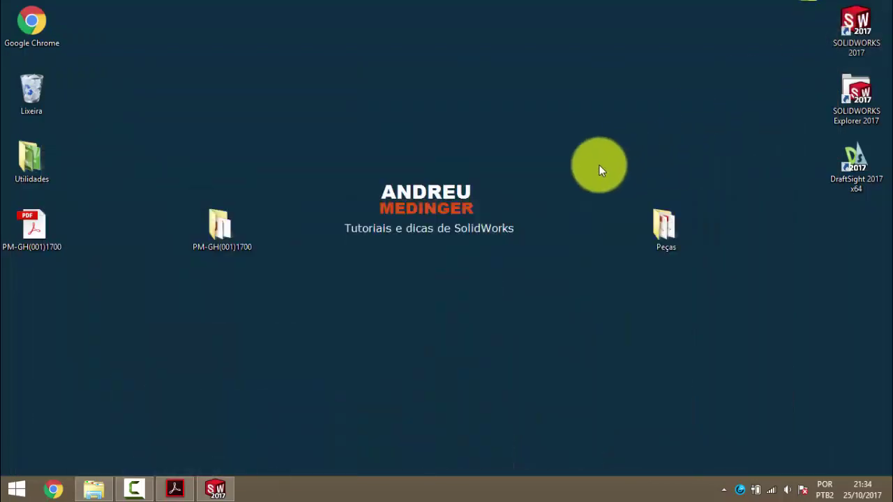
- Delete PM-GH(032)1700 from the Peças folder and open the PM-GH(033)1700 pin drawing
double_click(668, 235)
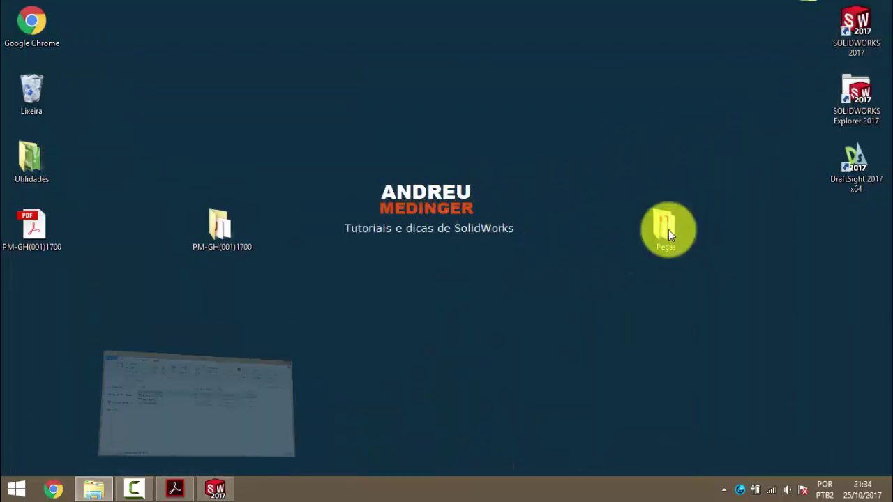
click(296, 179)
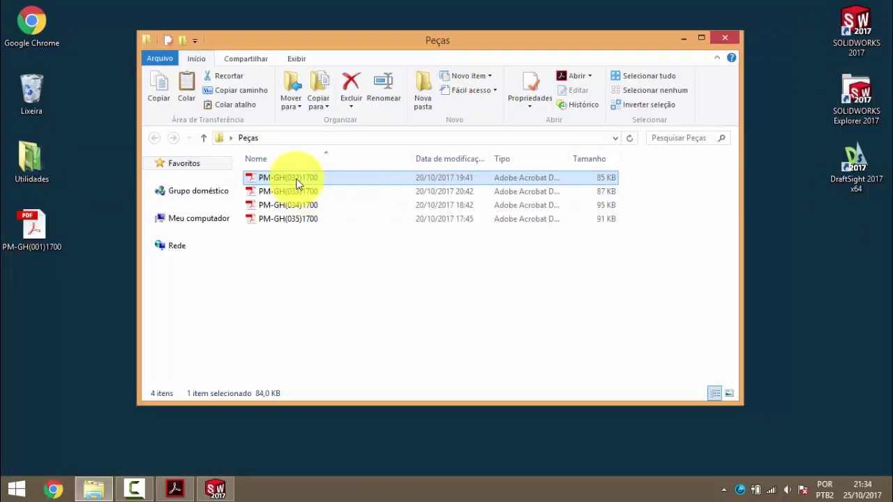
key(Delete)
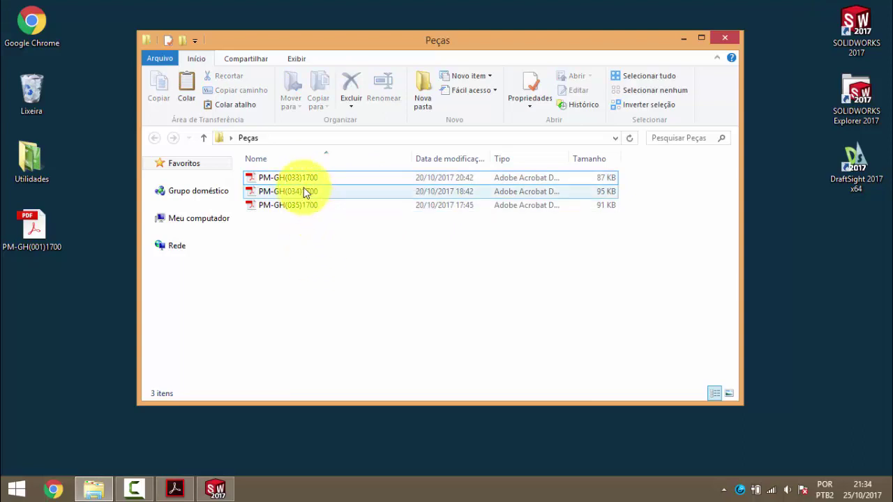
double_click(299, 180)
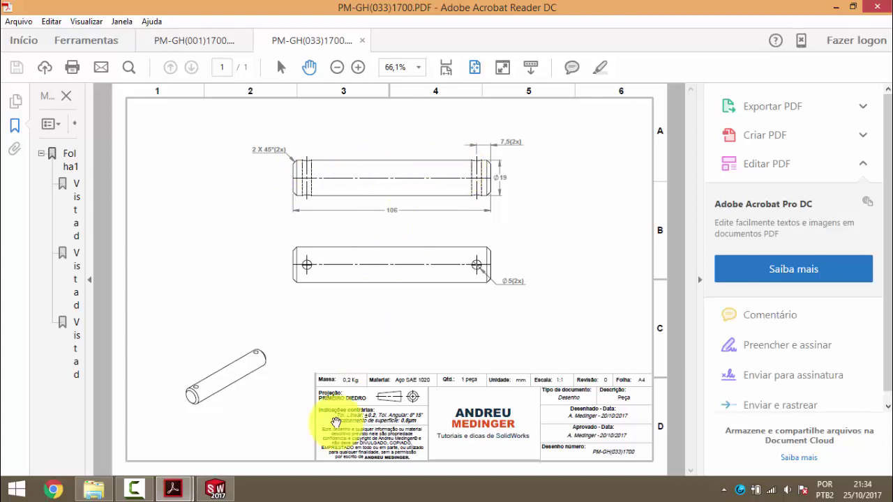
- Zoom in twice on the PM-GH(001)1700 crane drawing, then return to SOLIDWORKS
click(122, 427)
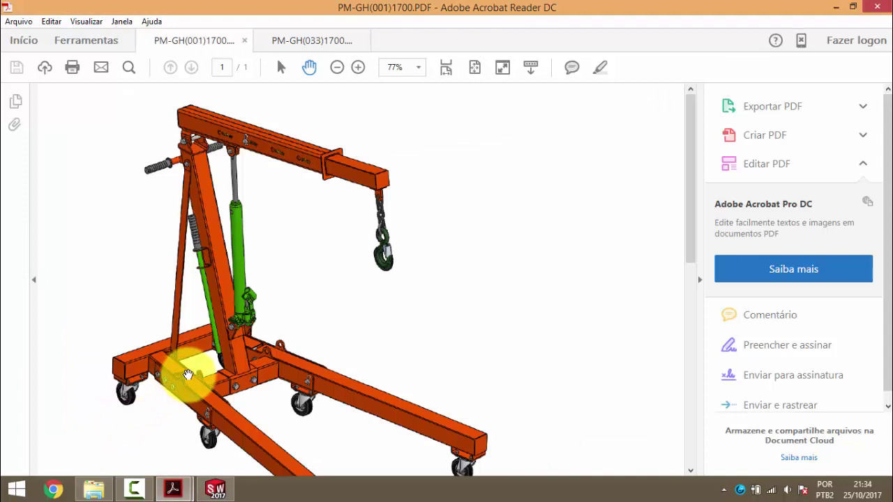
click(357, 67)
click(358, 67)
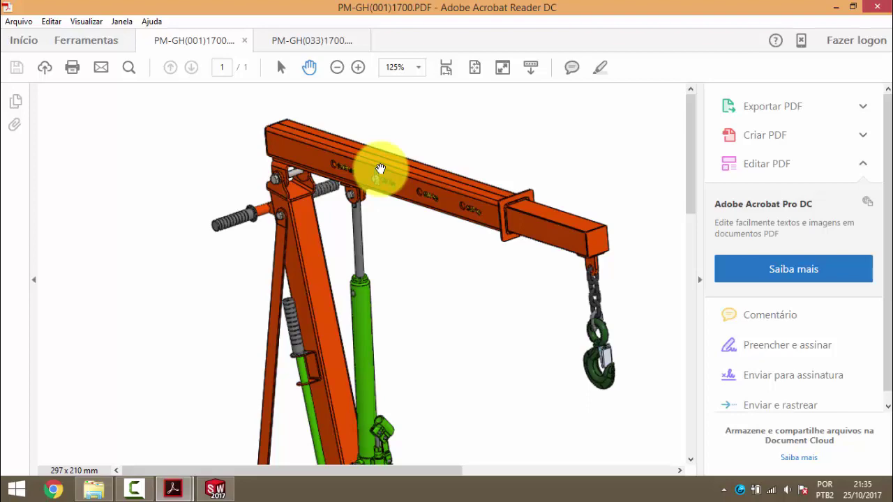
click(218, 490)
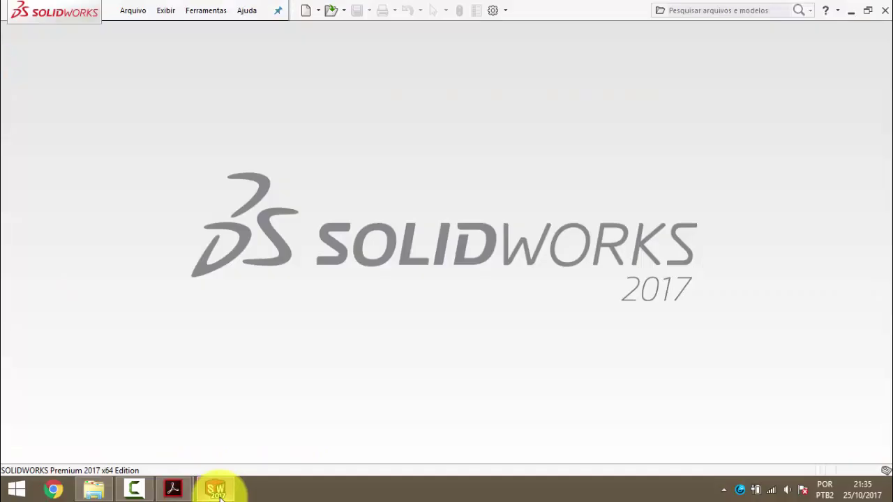
mouse_move(173, 489)
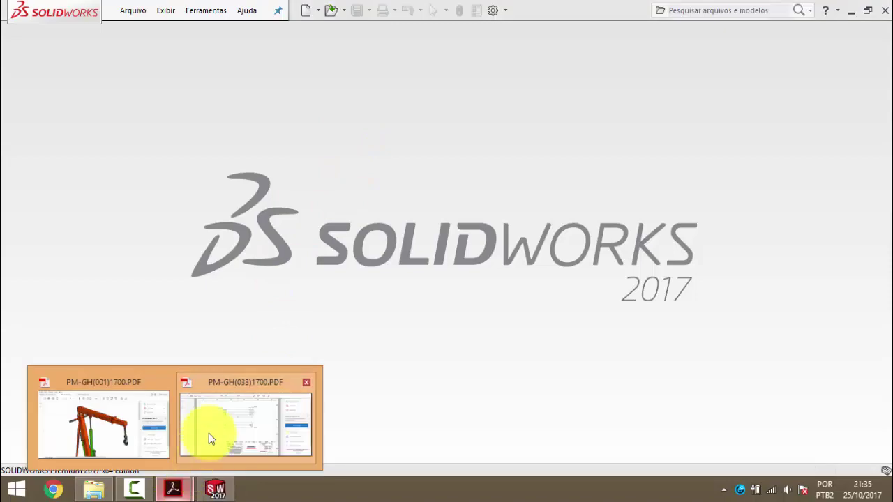
- Hide the Acrobat bookmarks, then create a new part with a sketch on Plano frontal
click(207, 437)
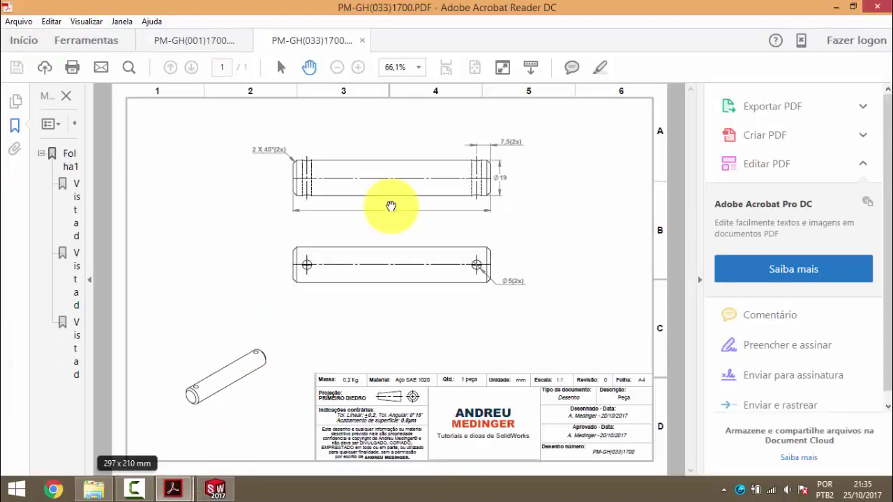
click(66, 96)
click(835, 7)
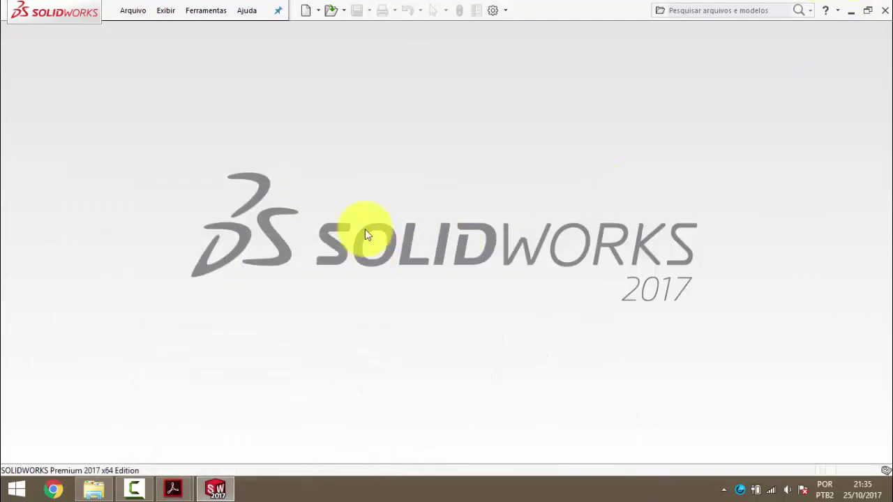
click(305, 10)
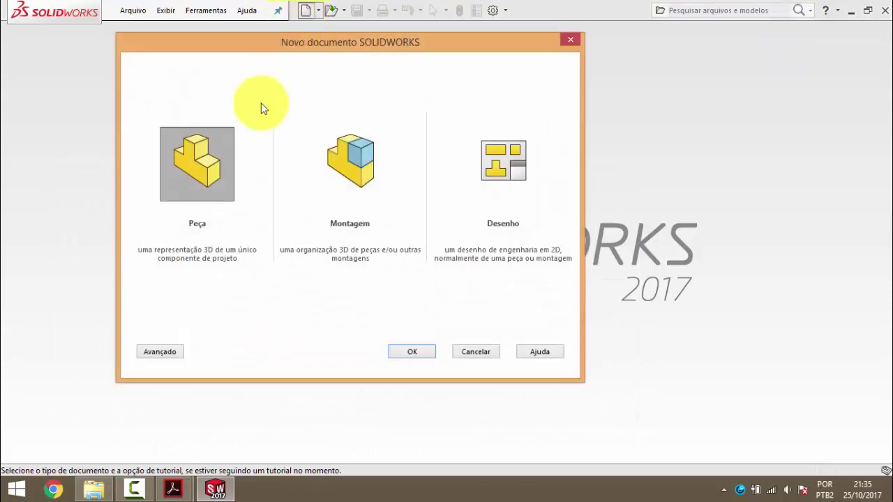
double_click(214, 143)
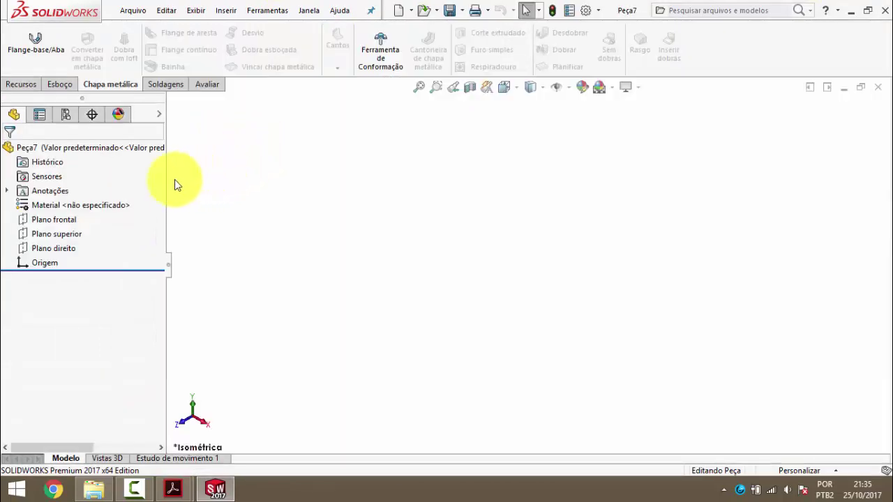
click(55, 220)
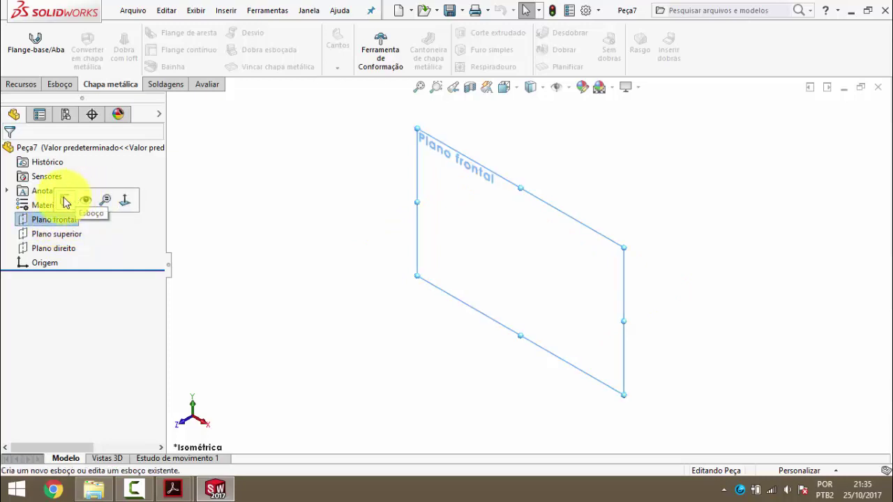
click(66, 202)
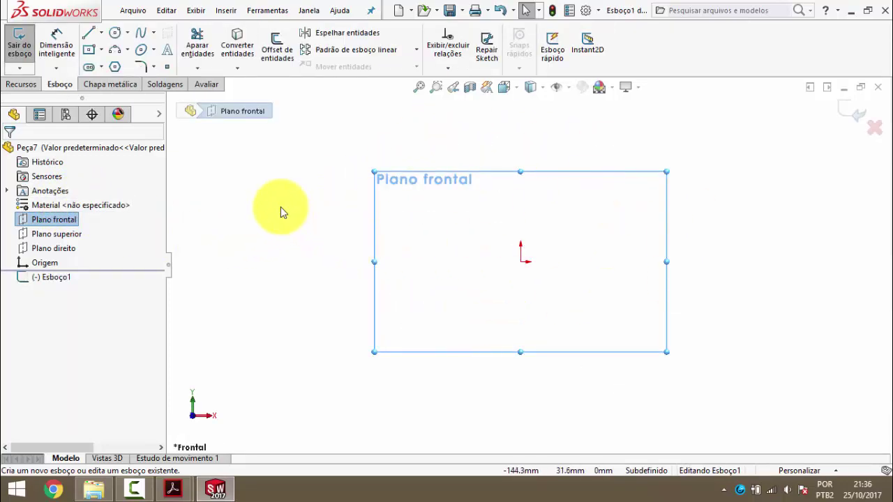
- Recheck the PM-GH(033)1700 pin drawing, then select the Circle sketch tool
click(173, 489)
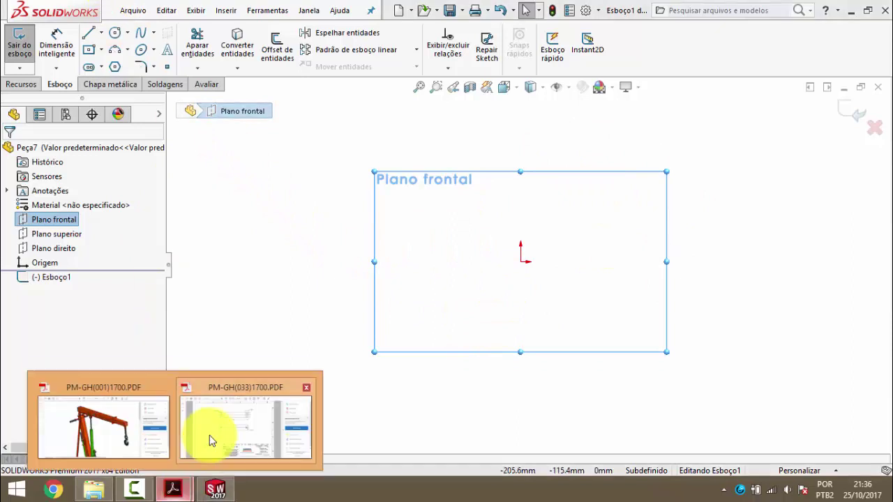
click(211, 441)
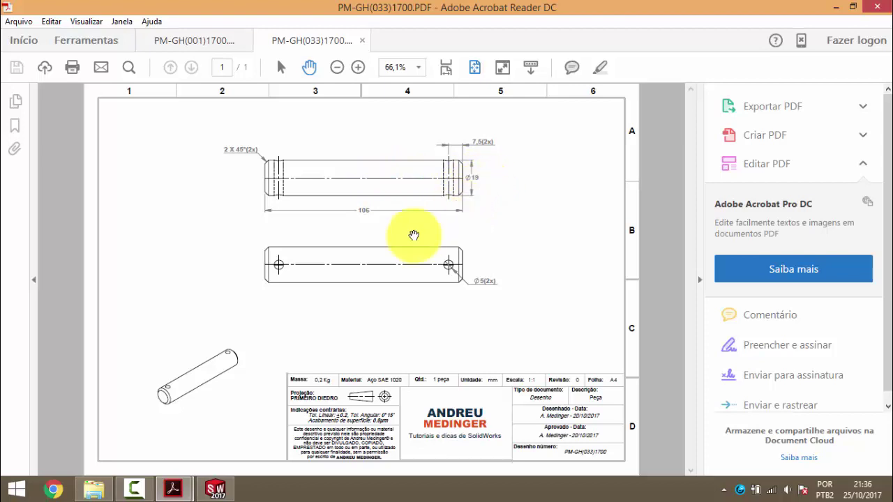
click(835, 9)
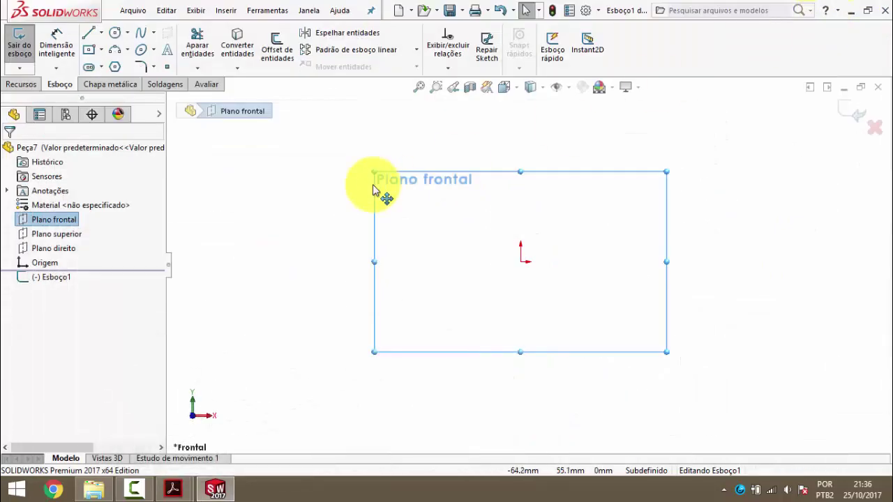
click(116, 33)
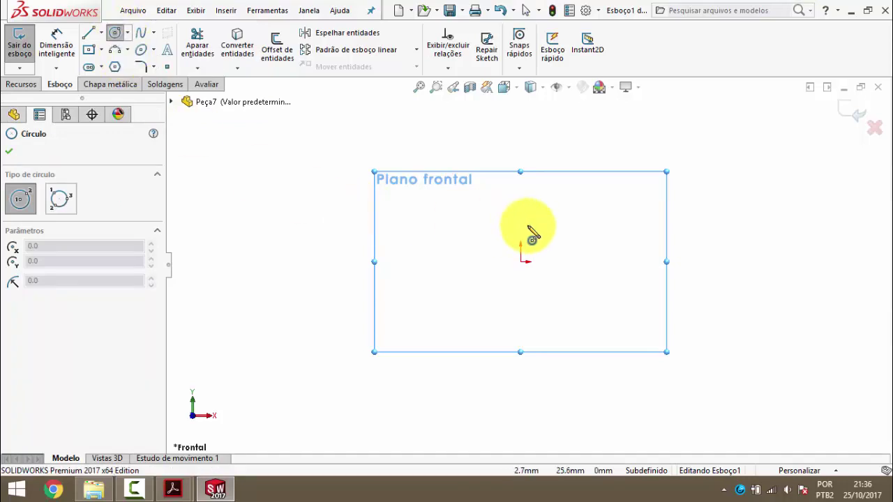
- Draw a circle centred on the origin, dimension it Ø19 mm, then view the pin drawing
click(521, 263)
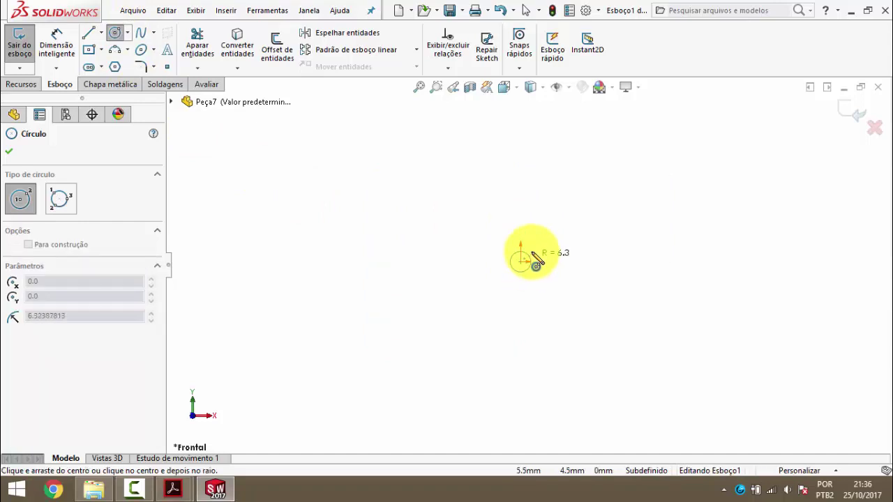
click(564, 232)
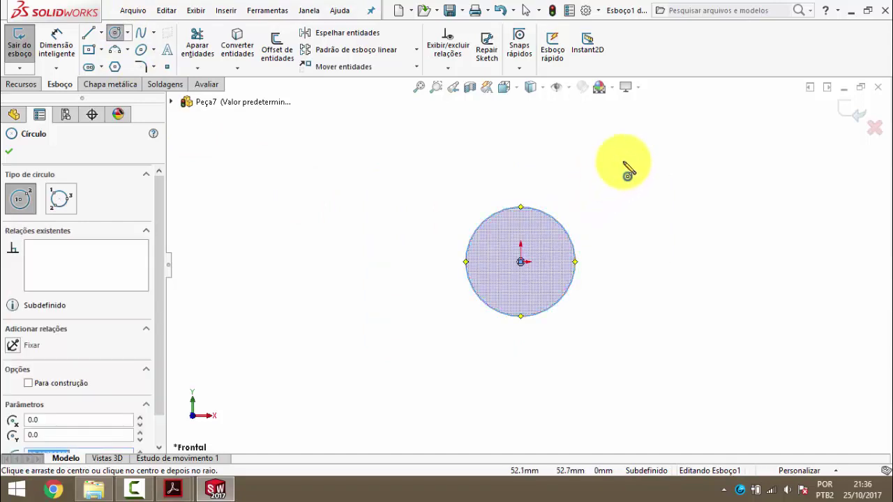
key(Escape)
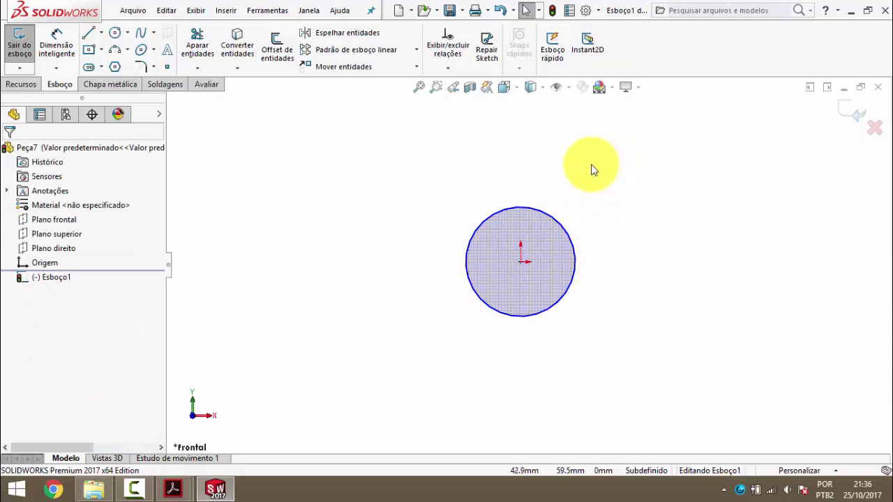
click(60, 41)
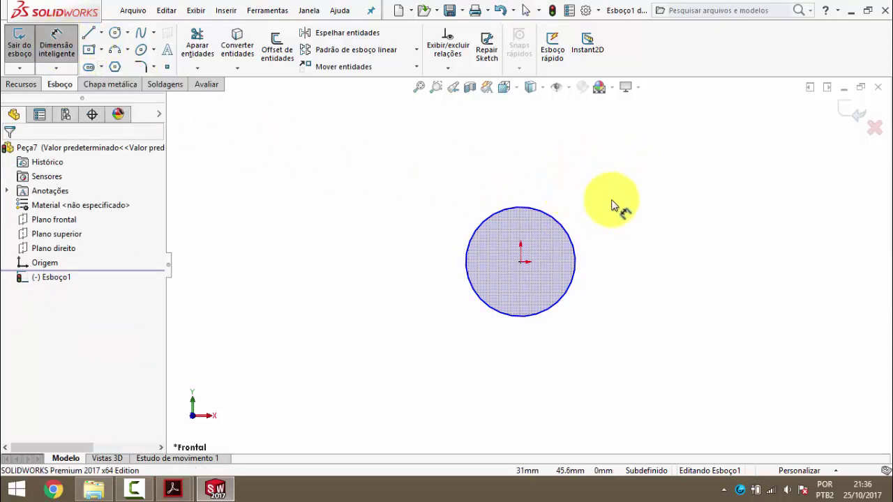
click(568, 227)
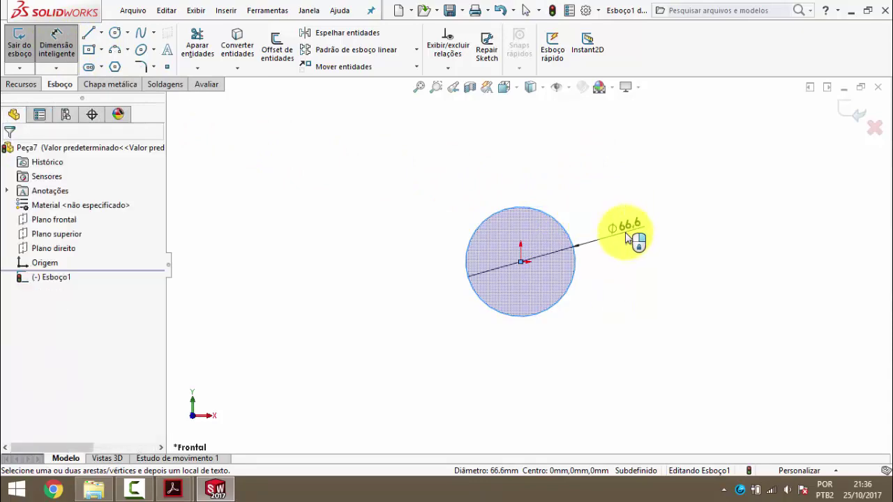
click(626, 238)
text(19)
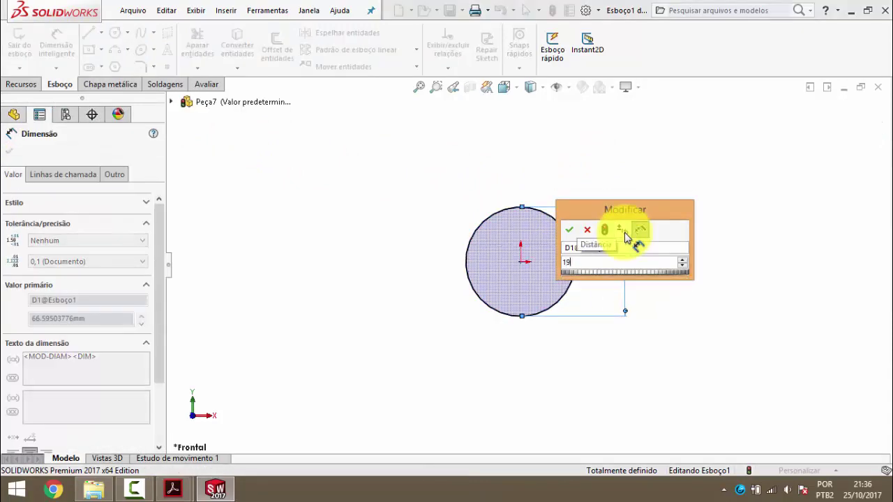
key(Return)
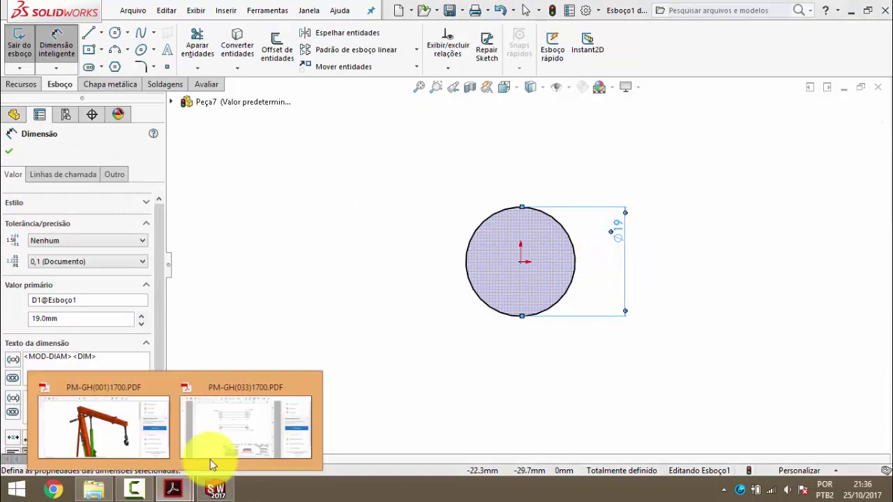
click(209, 453)
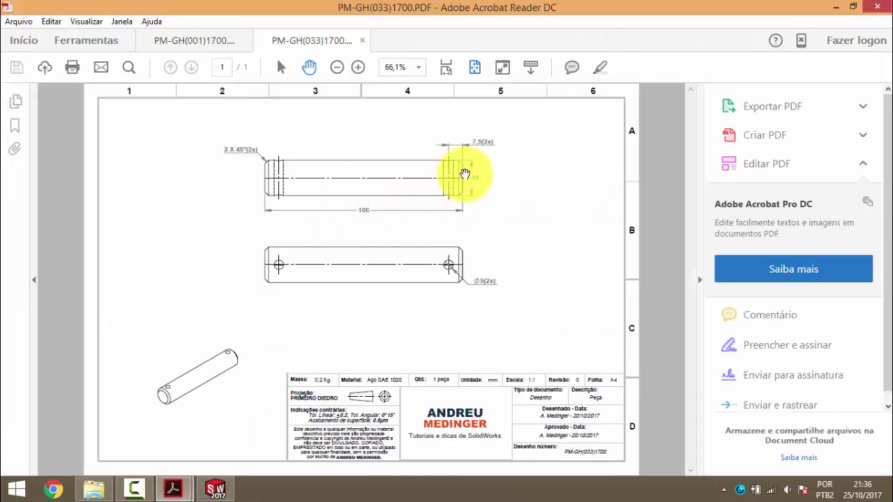
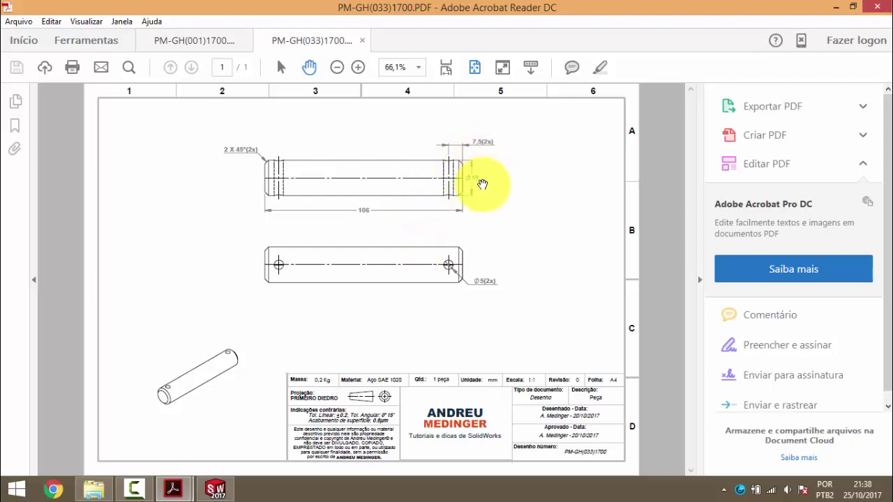
- Minimize the reference drawing to return to the Ø19 mm circle sketch
click(836, 7)
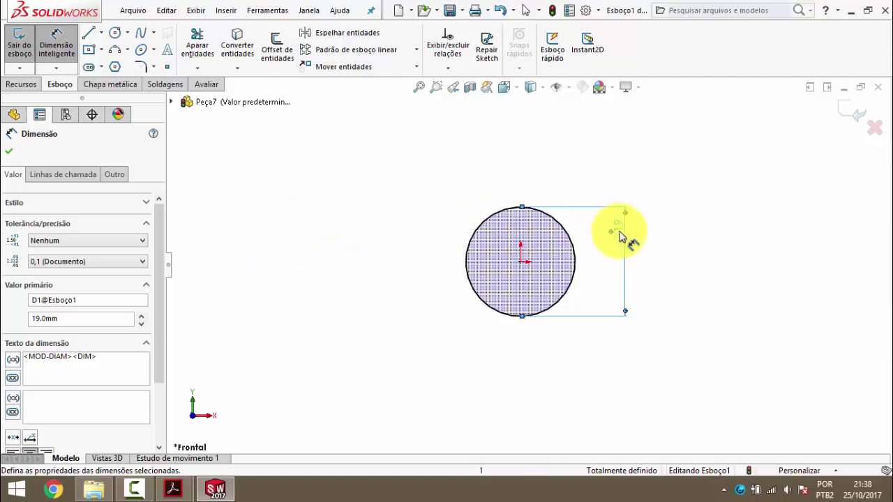
- Extrude the Ø19 mm circle with a Plano médio end condition and 106 mm depth
click(19, 84)
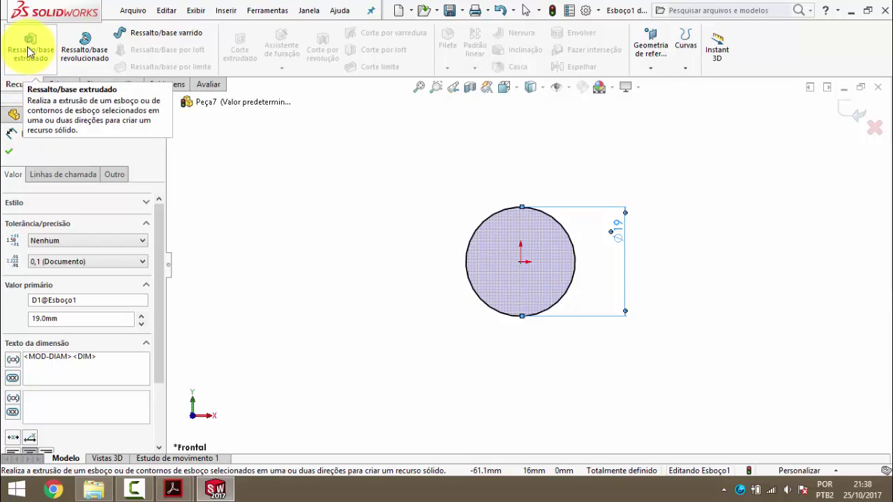
click(28, 50)
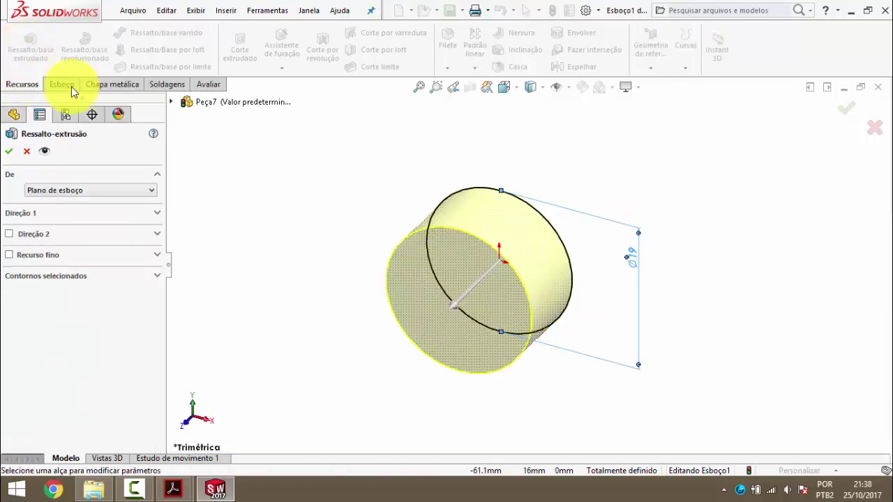
click(20, 218)
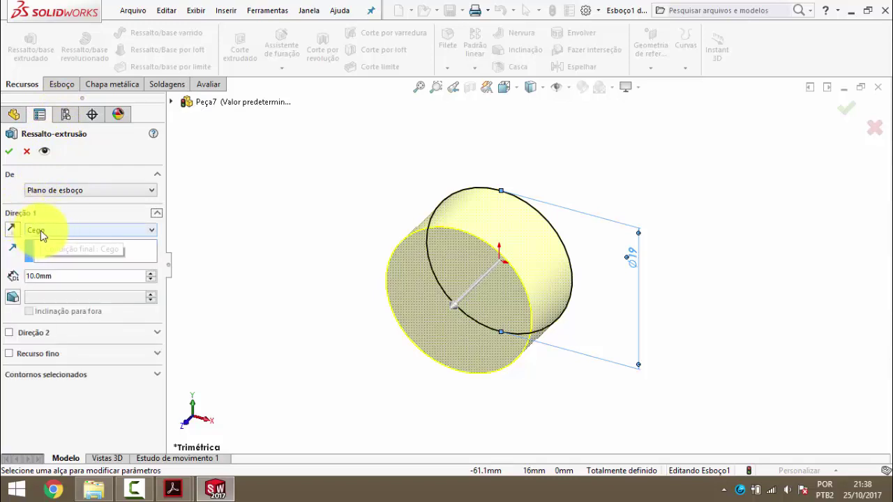
click(41, 229)
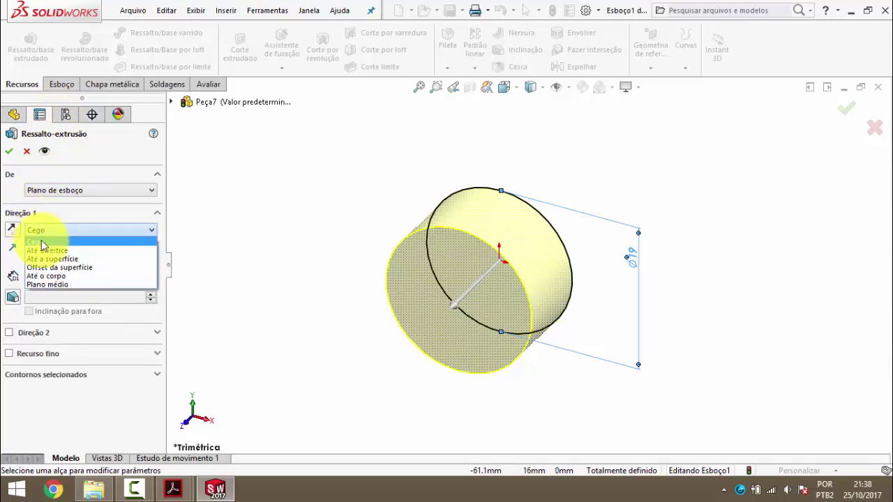
click(49, 284)
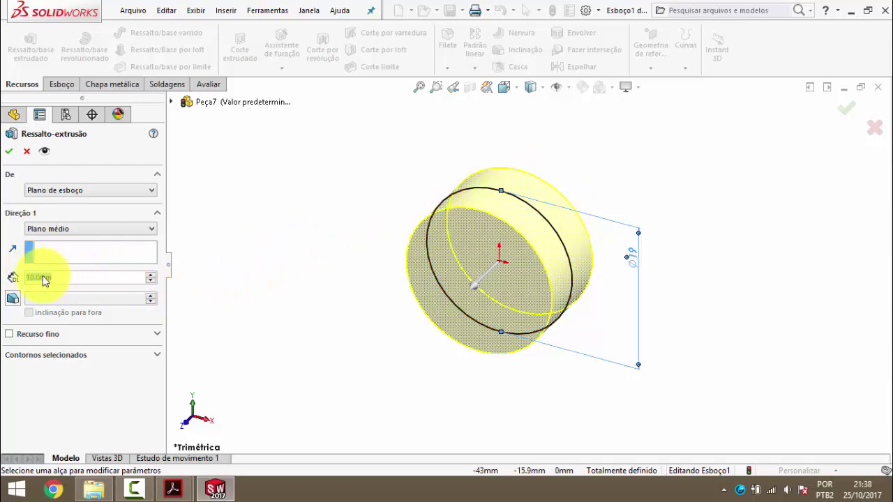
text(106)
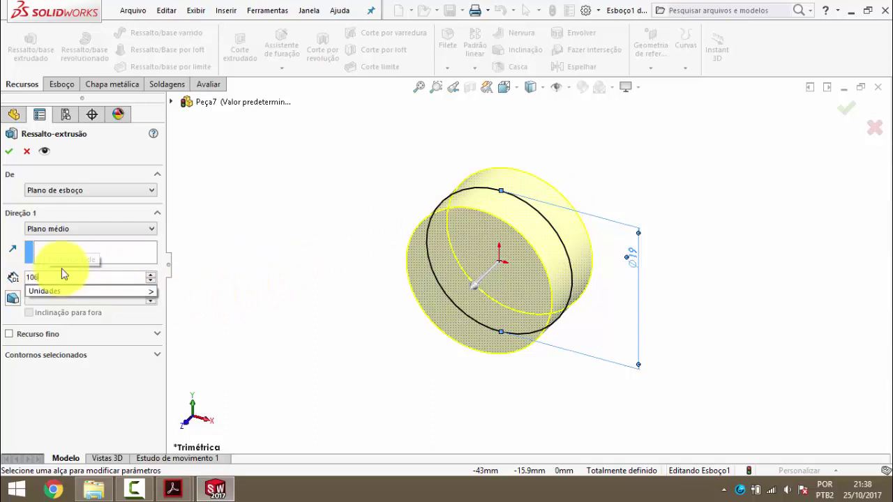
key(Return)
- Accept the 106 mm extrusion and check it against the reference drawing
scroll(598, 221, up, 5)
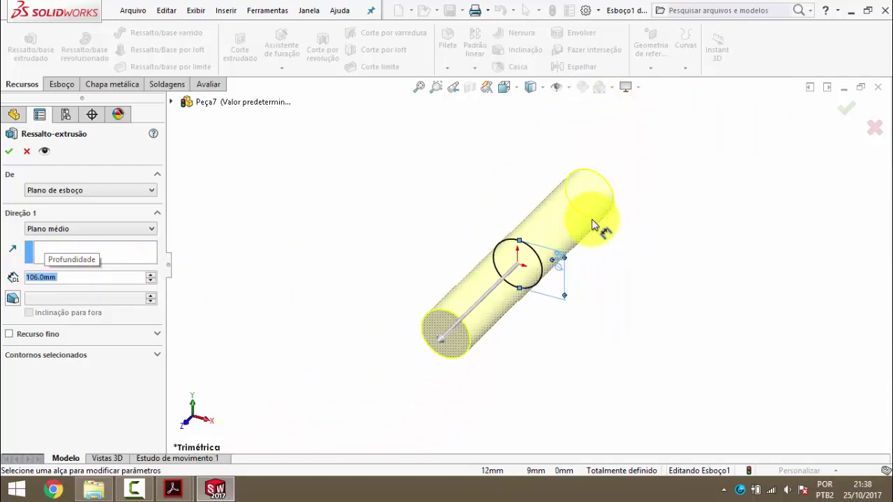
scroll(554, 241, down, 2)
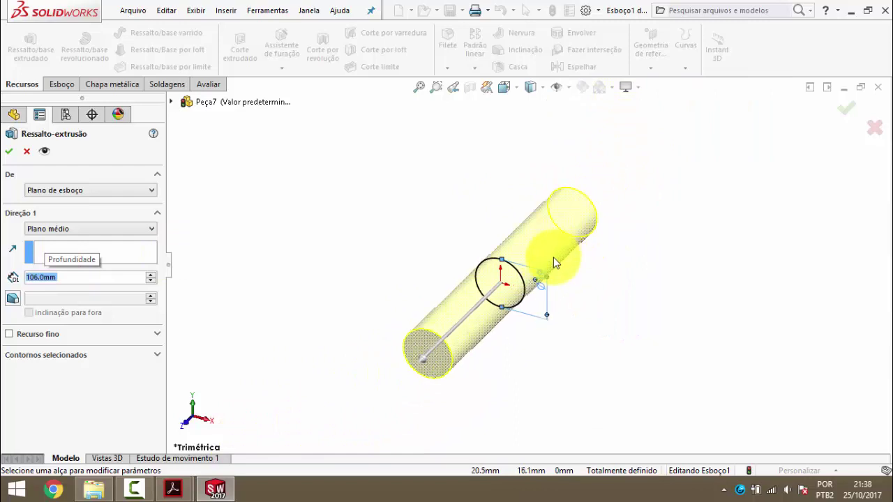
scroll(554, 258, down, 2)
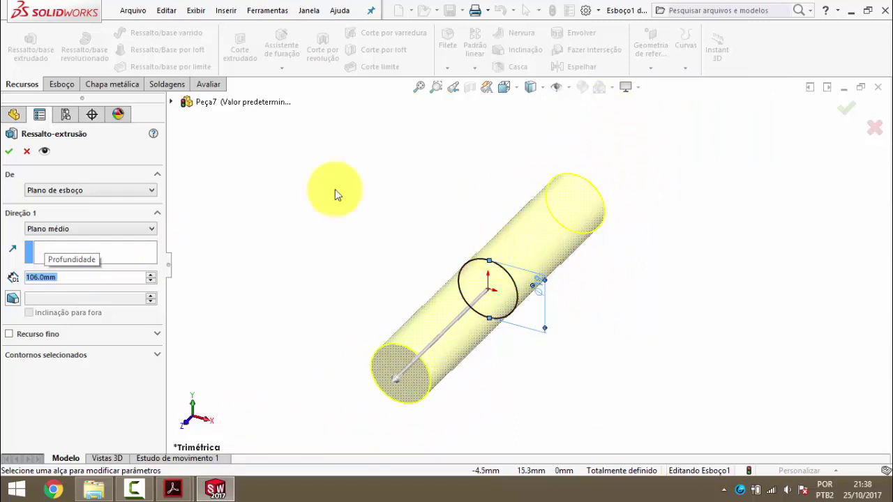
click(8, 152)
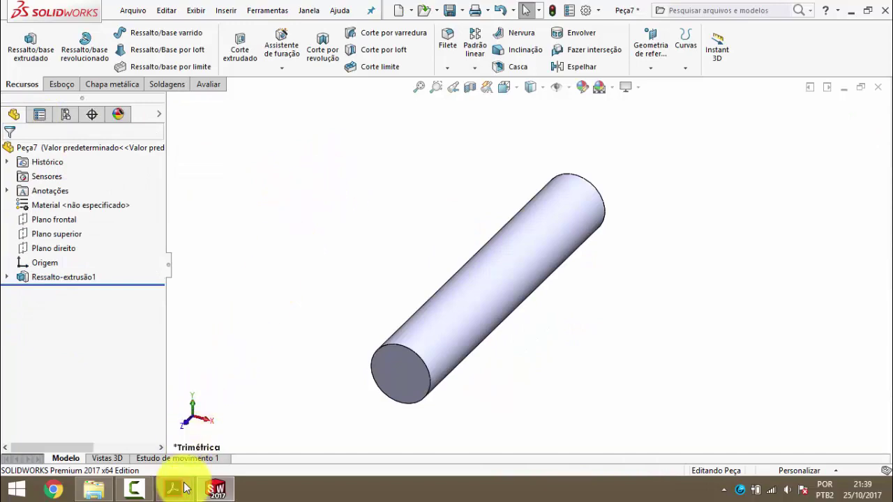
click(216, 427)
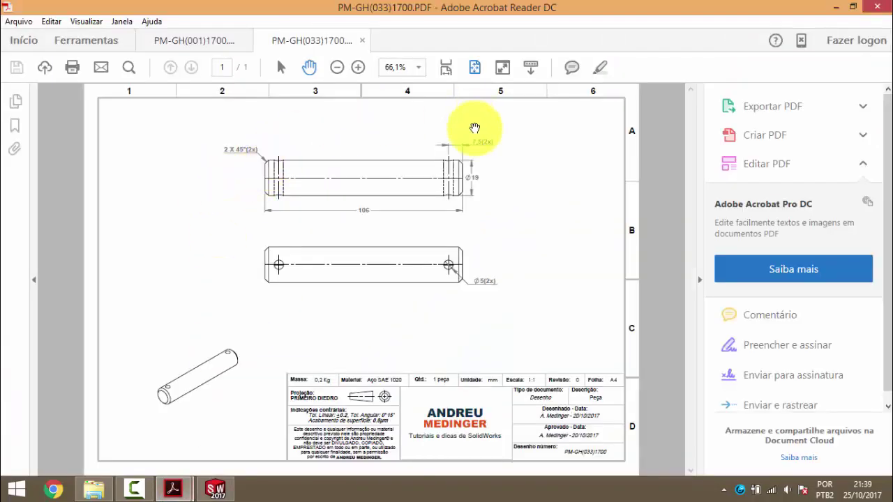
click(836, 7)
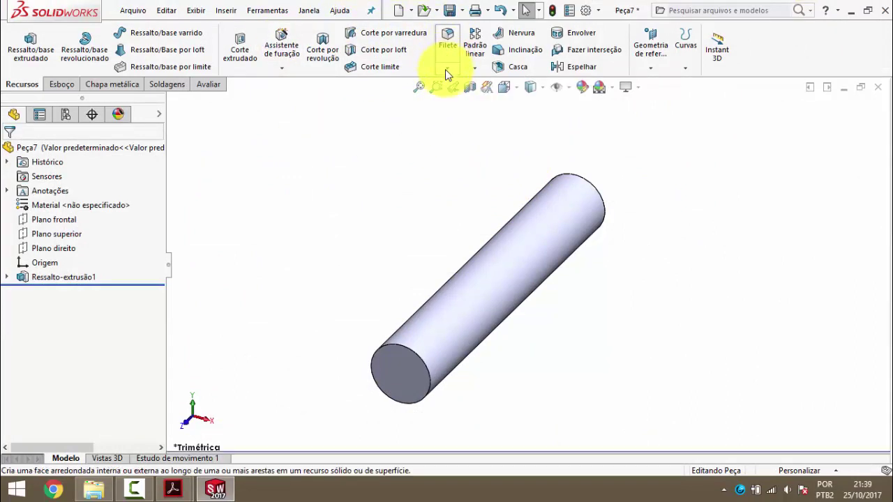
- Chamfer the cylinder's front and back end edges with a 2 mm × 45° Chanfro
click(446, 69)
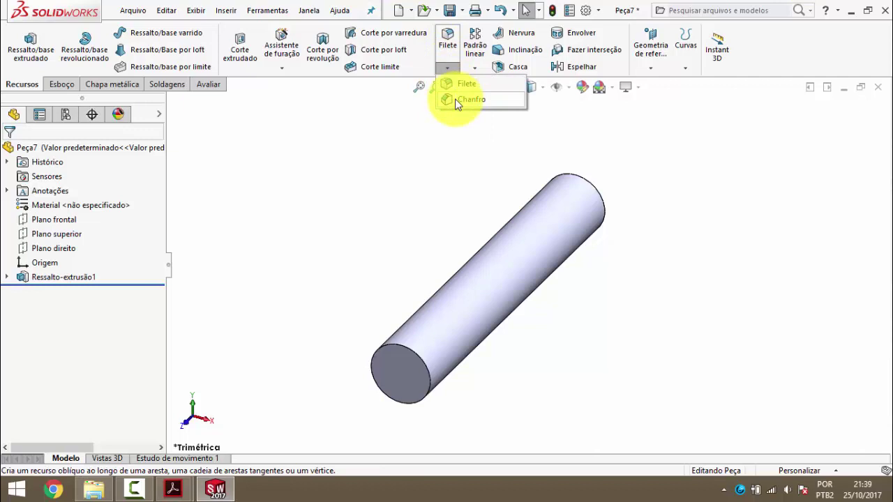
click(458, 100)
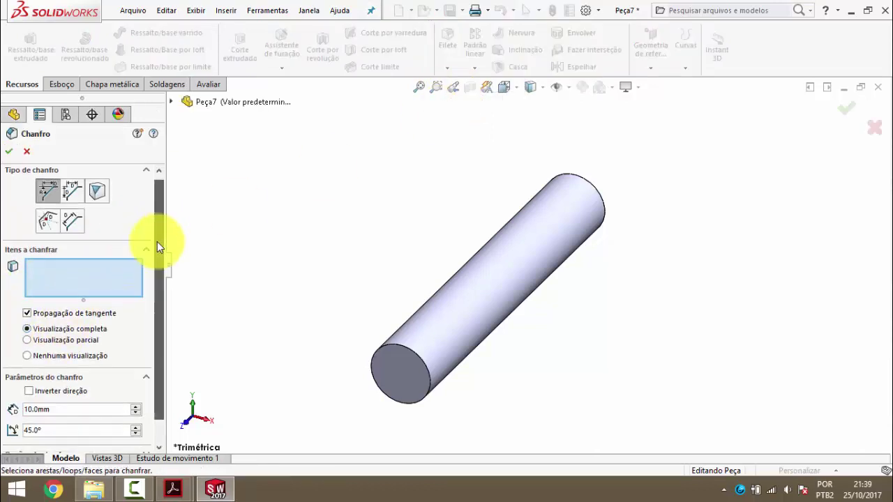
scroll(157, 242, down, 1)
double_click(52, 382)
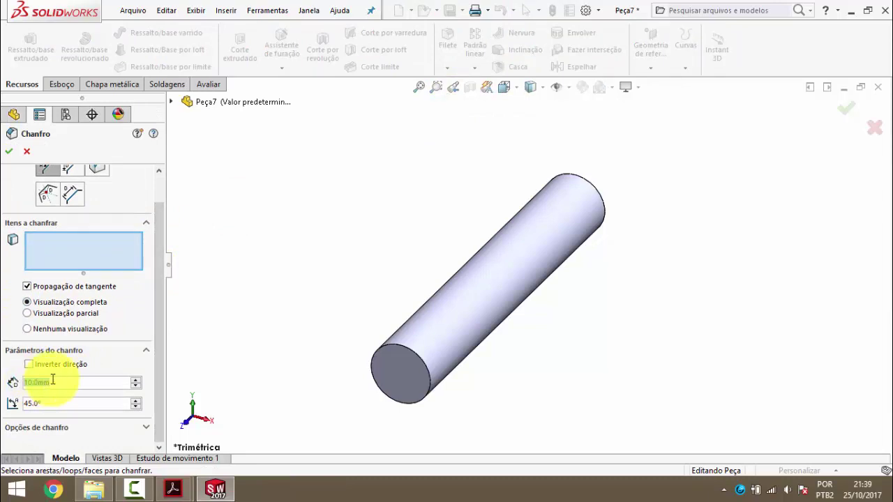
text(2)
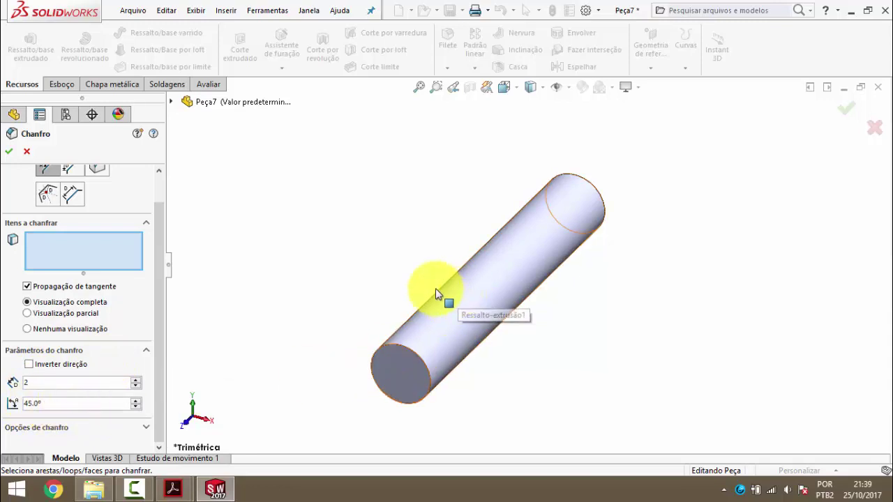
click(77, 243)
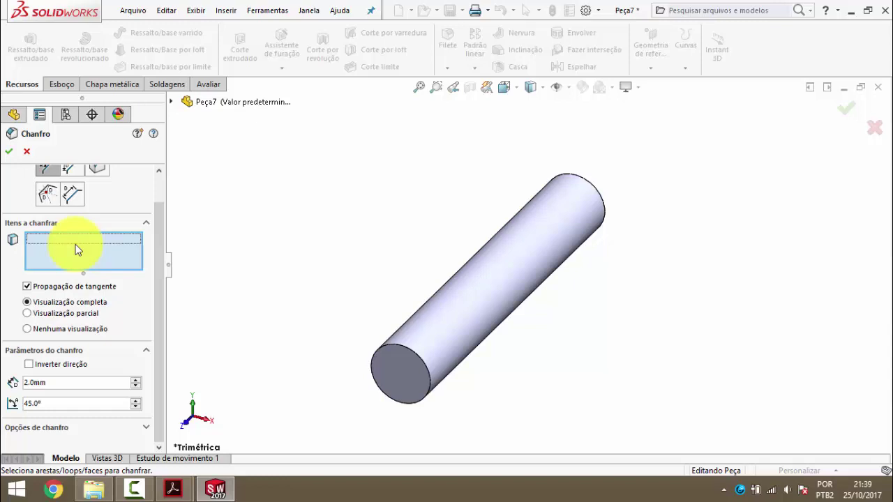
click(403, 343)
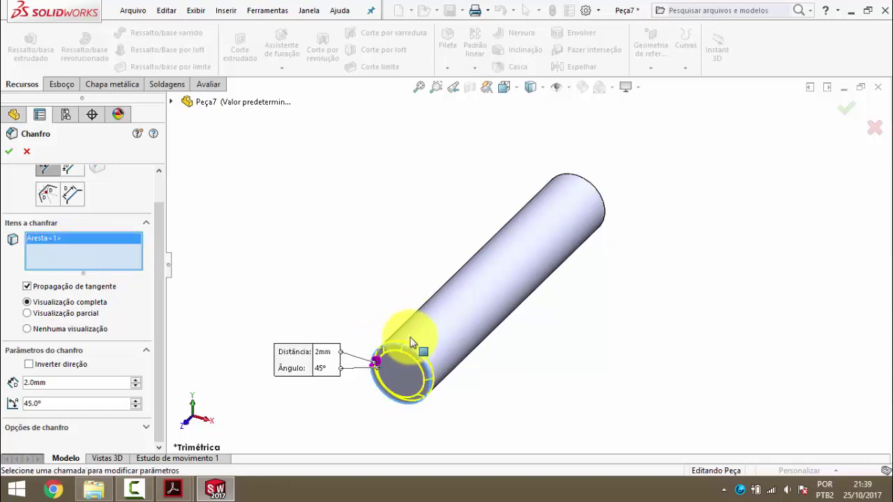
click(588, 183)
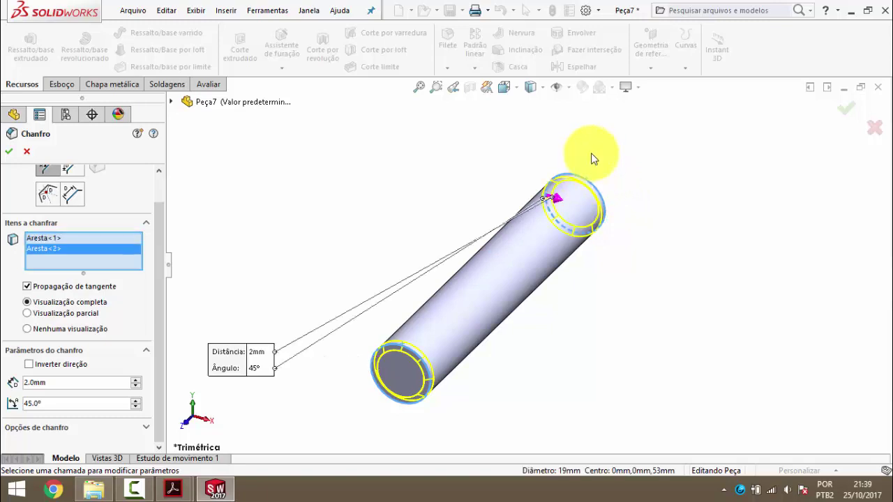
mouse_move(498, 304)
middle_down()
mouse_move(441, 205)
mouse_move(425, 205)
mouse_move(468, 265)
mouse_move(465, 284)
middle_up()
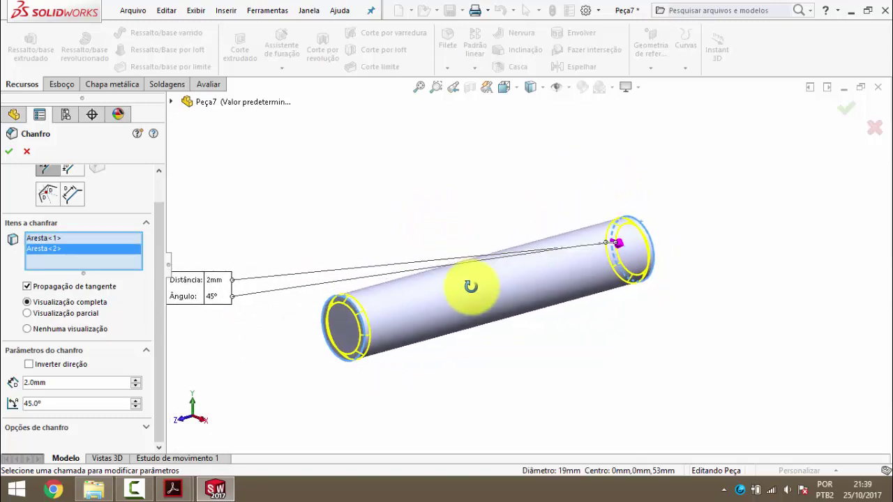
click(27, 302)
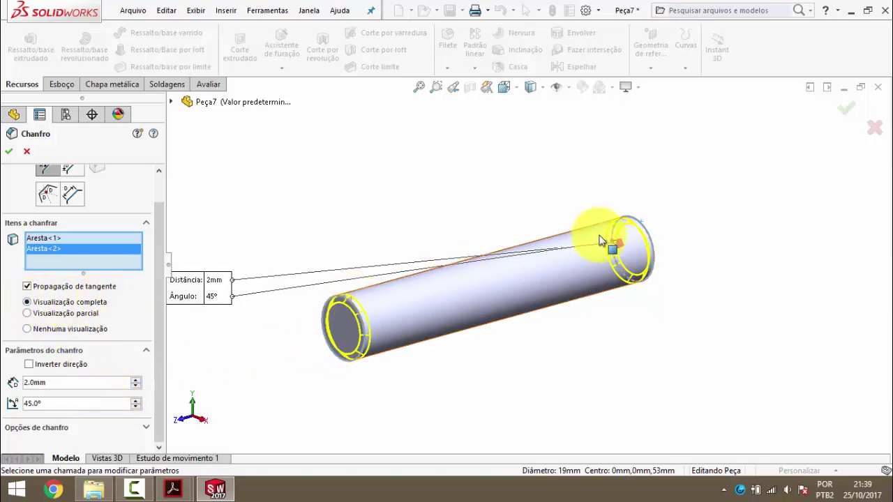
click(9, 150)
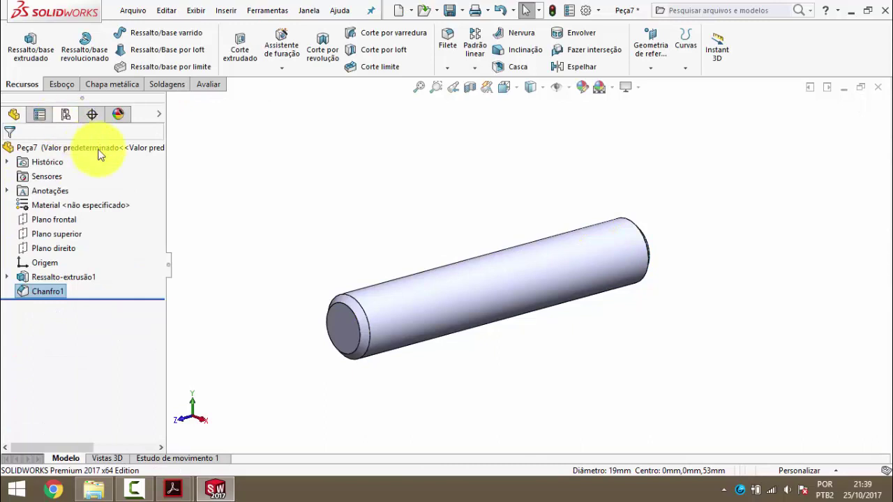
- Start a new sketch on Plano superior, viewed straight from the top
click(58, 234)
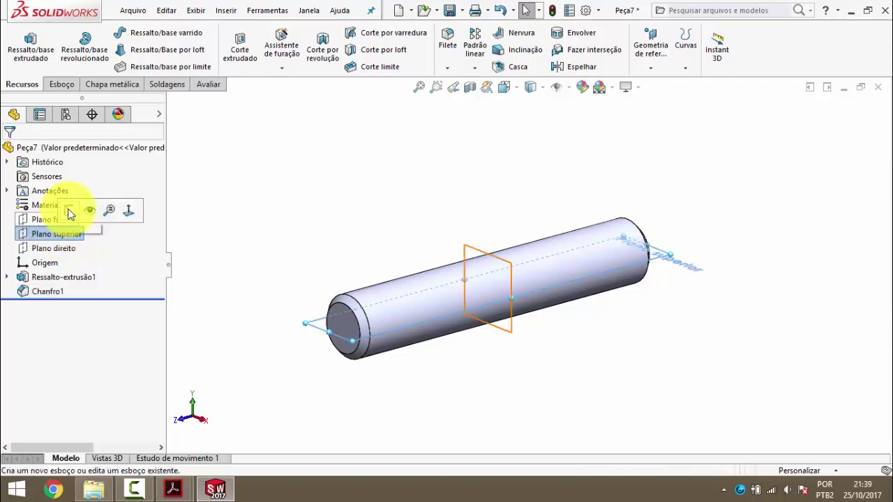
click(68, 208)
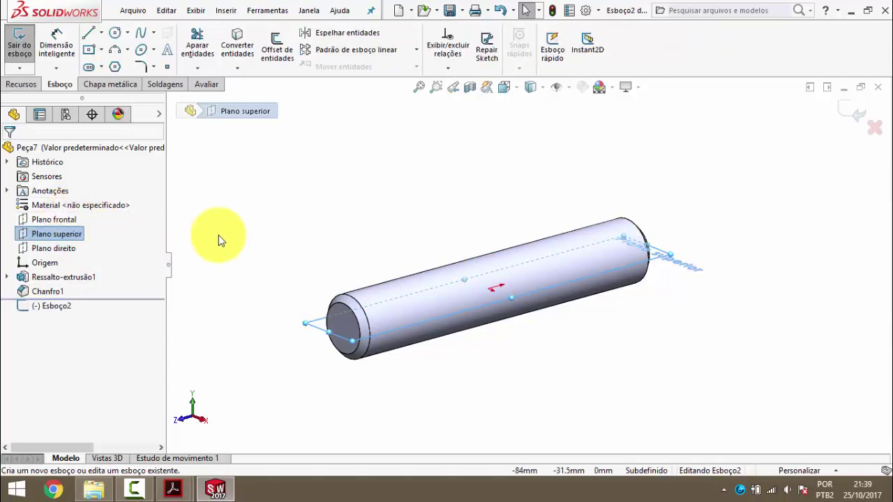
key(space)
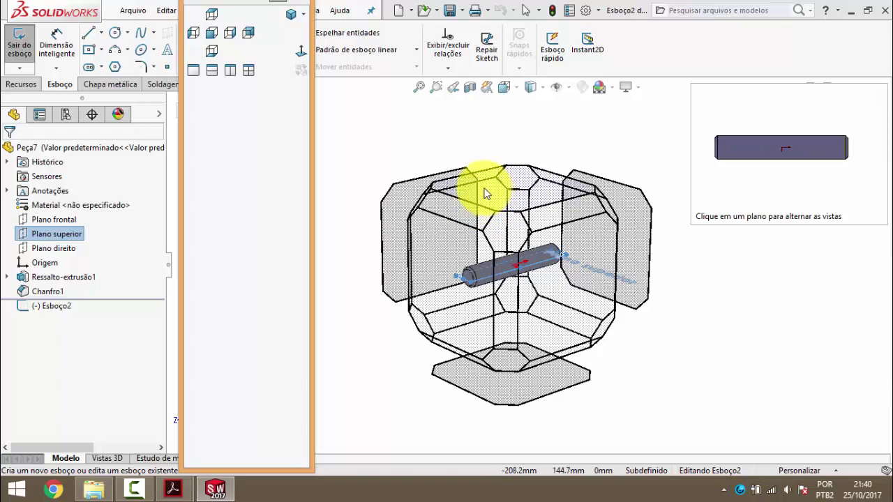
click(486, 193)
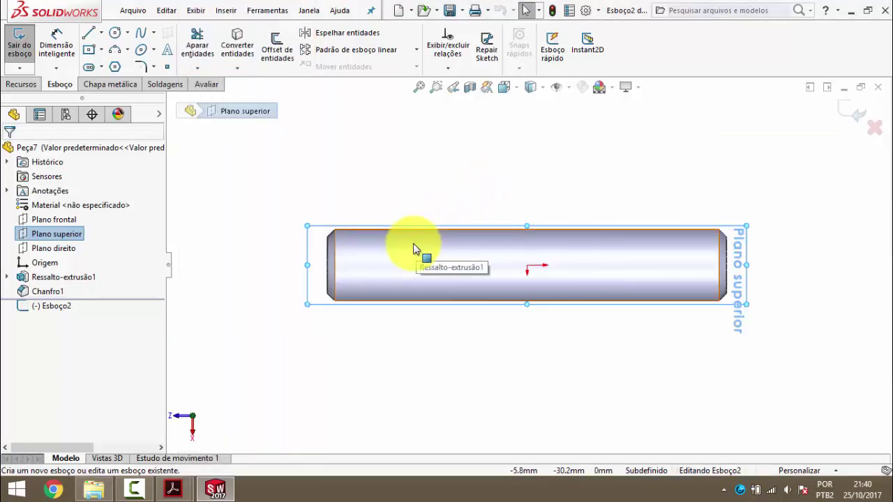
click(416, 182)
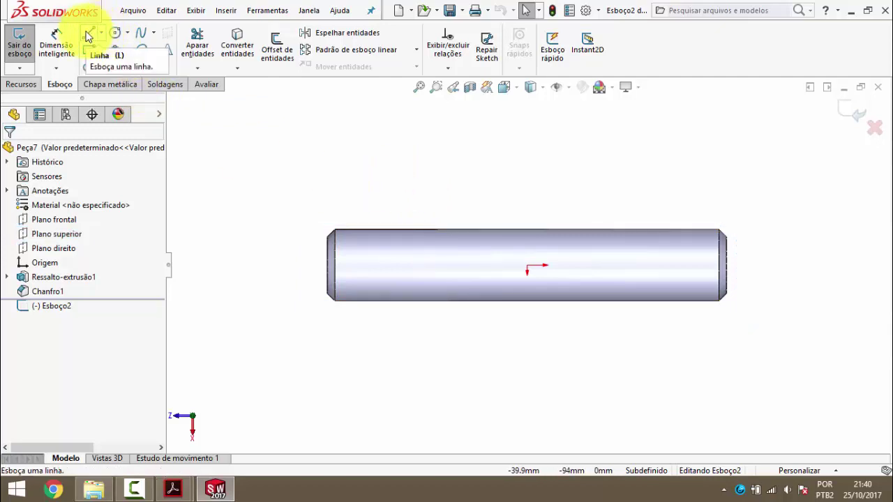
- Draw a centerline inward along the axis from the cylinder's left end
click(101, 30)
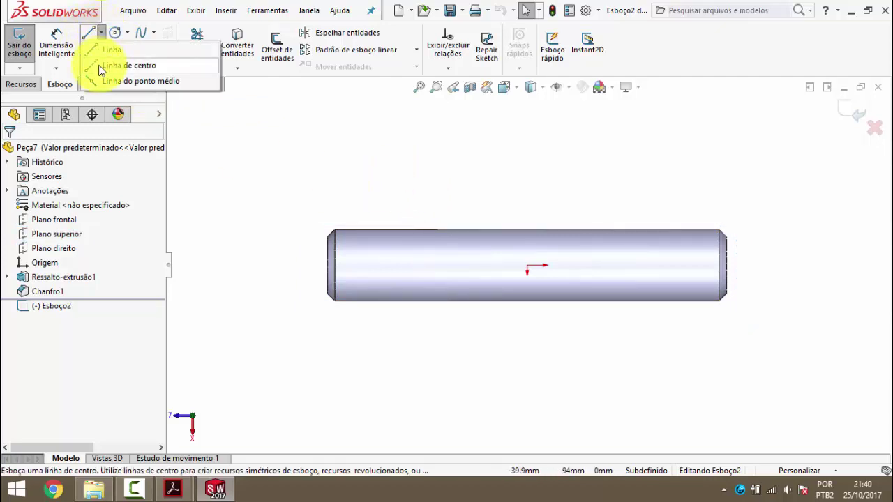
click(130, 65)
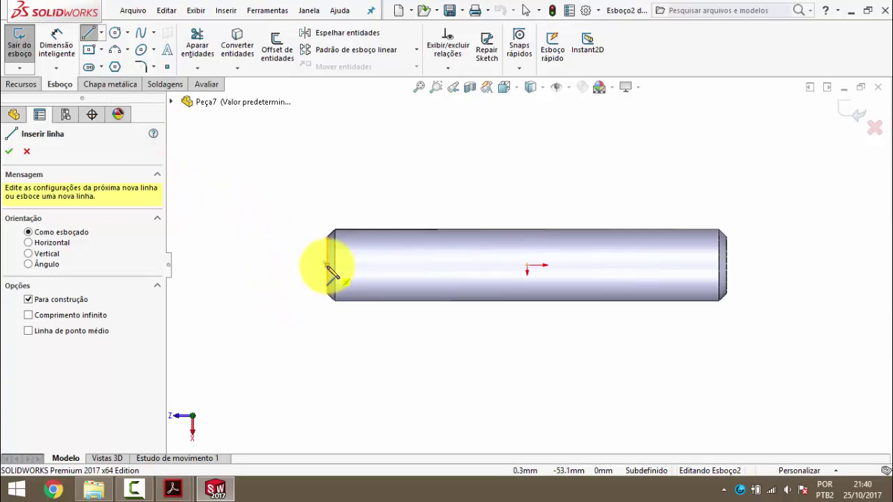
click(326, 265)
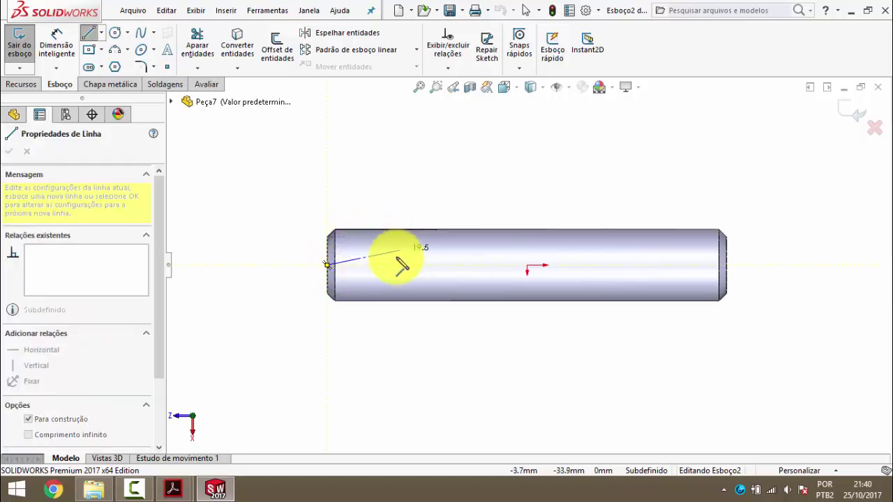
click(394, 266)
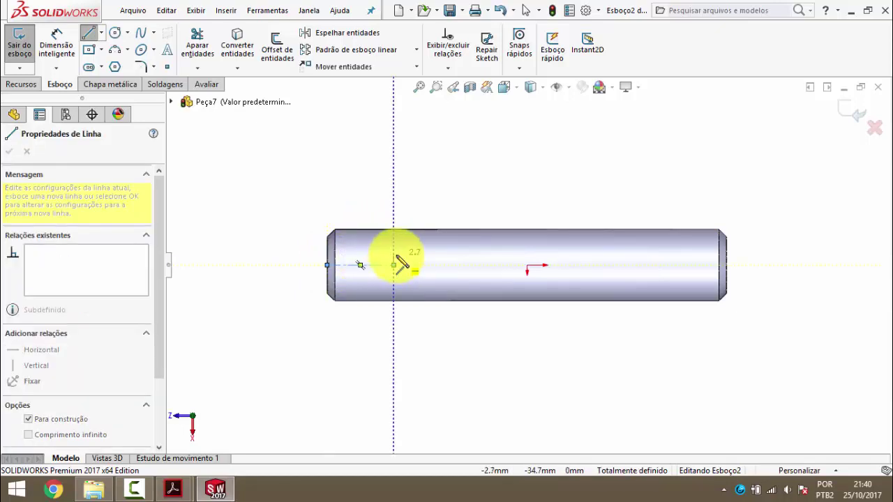
key(Escape)
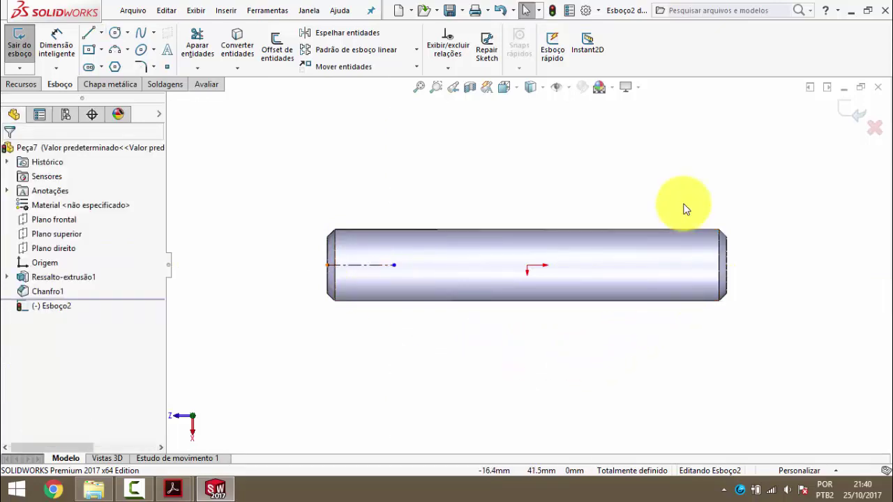
- Draw a second centerline inward along the axis from the cylinder's right end
key(l)
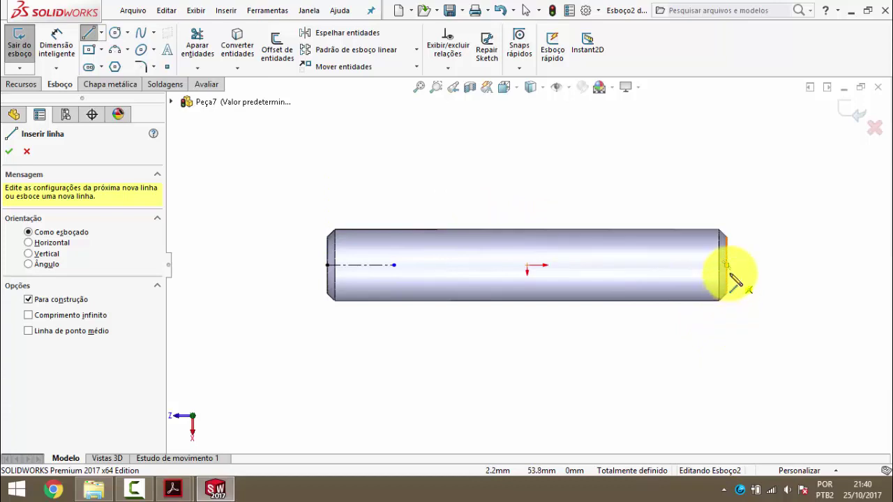
scroll(729, 274, down, 2)
scroll(732, 273, down, 2)
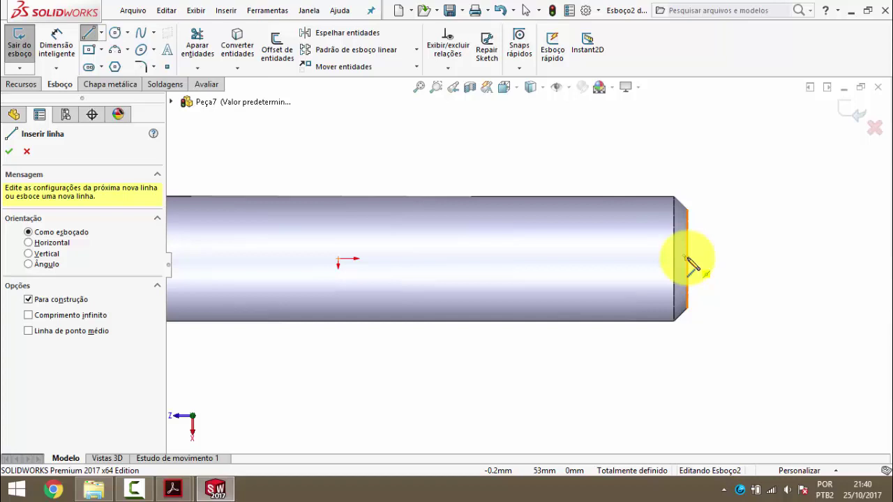
click(687, 259)
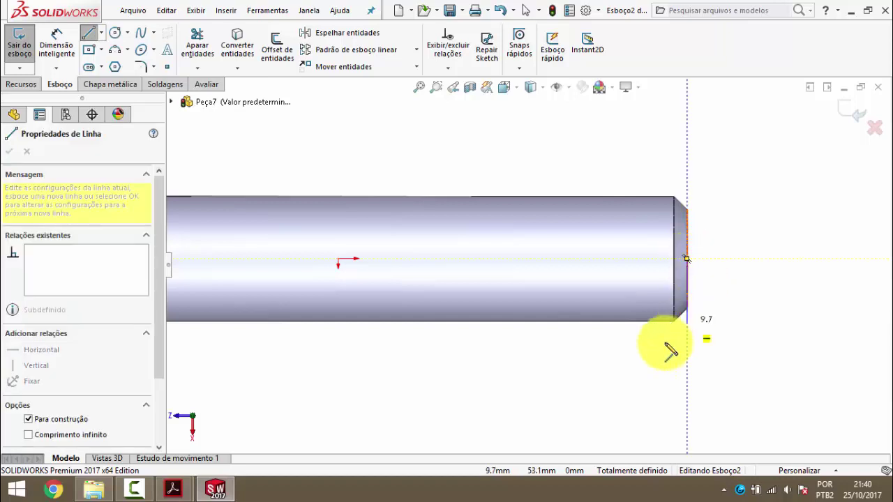
click(589, 260)
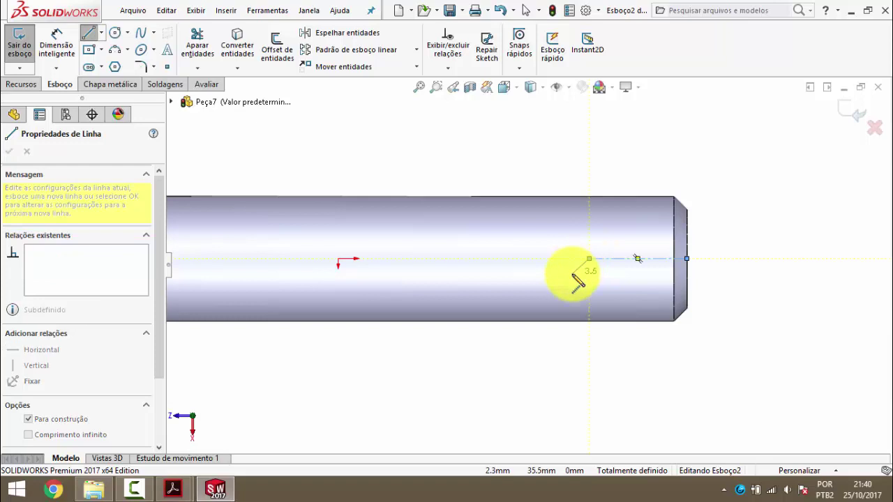
key(Escape)
- Make the left and right centerlines collinear with each other
scroll(572, 279, up, 5)
scroll(472, 255, down, 1)
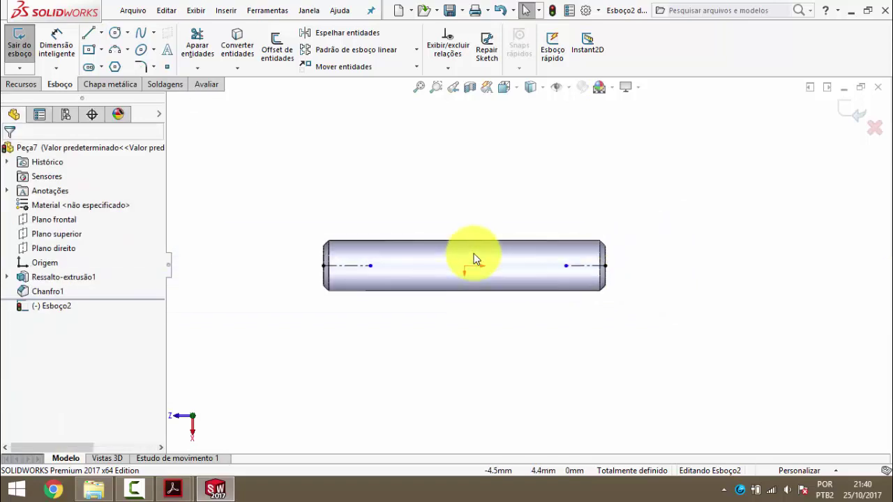
scroll(450, 262, down, 2)
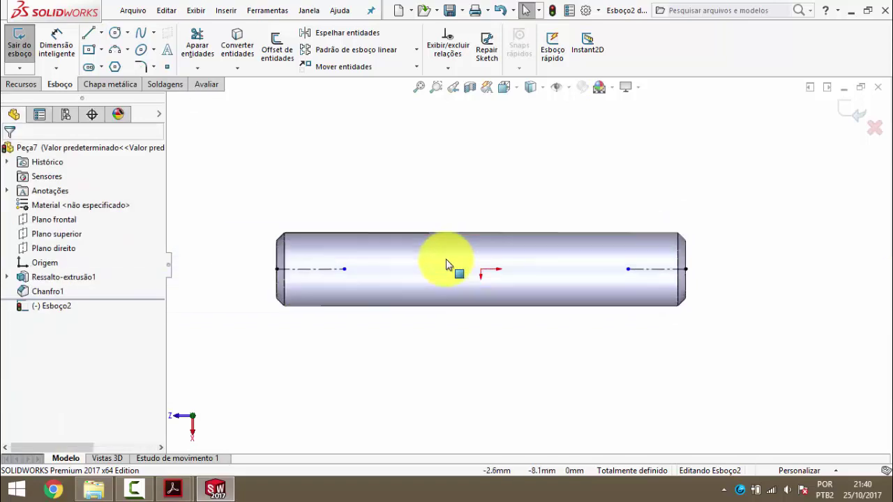
click(329, 270)
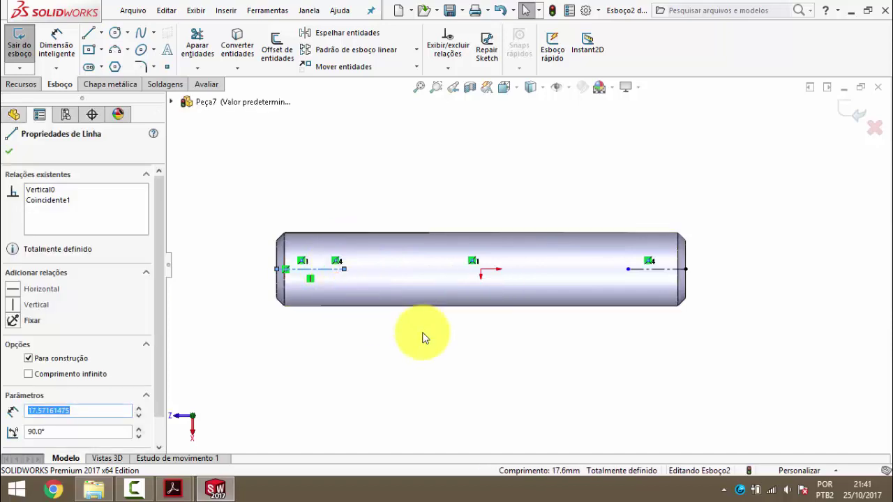
ctrl+click(643, 271)
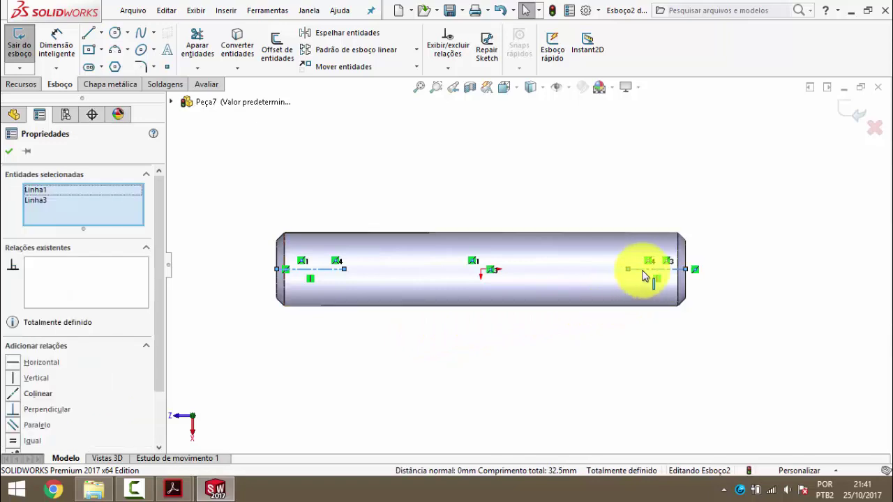
click(17, 394)
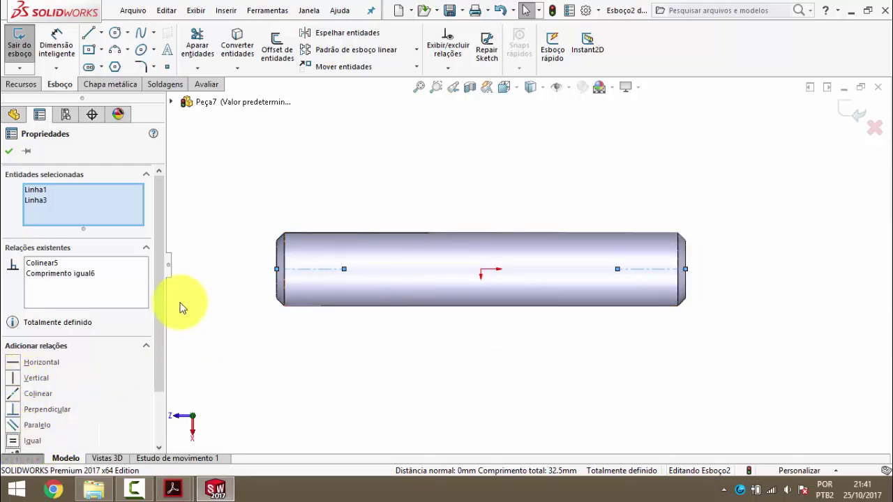
click(11, 152)
- Shorten the left centerline by dragging its inner endpoint, then view the reference drawing
click(366, 268)
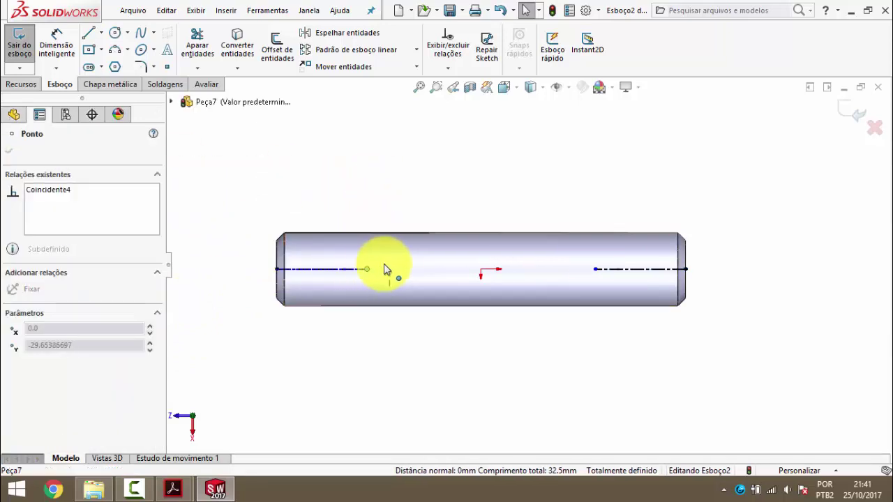
drag(387, 270, 325, 279)
click(255, 389)
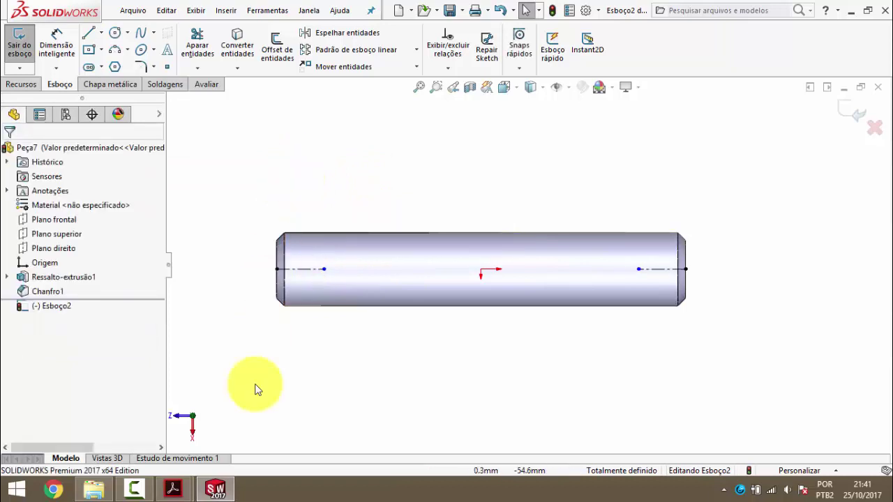
mouse_move(172, 489)
click(195, 449)
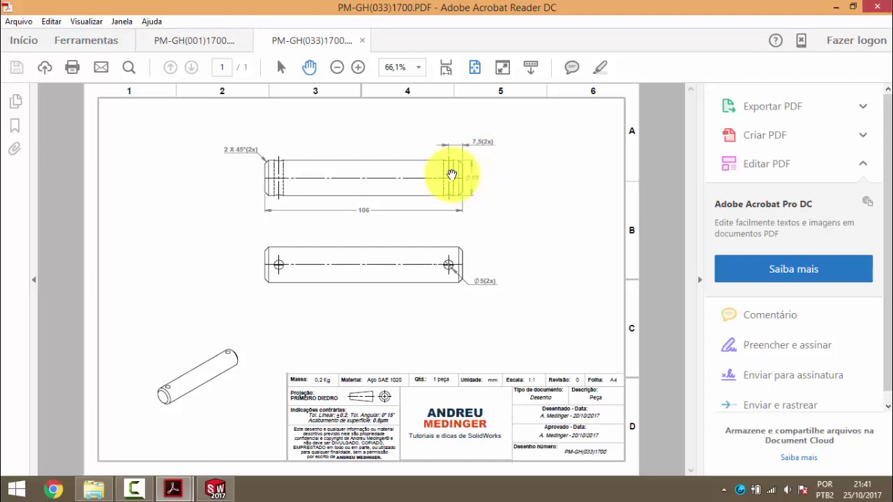
- Dimension the left centerline to 7.5 mm, then reopen the reference drawing
click(835, 7)
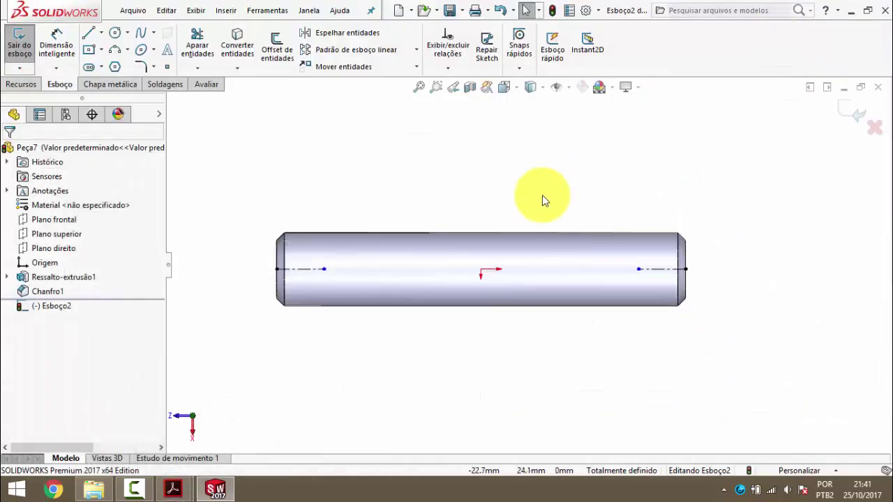
click(57, 47)
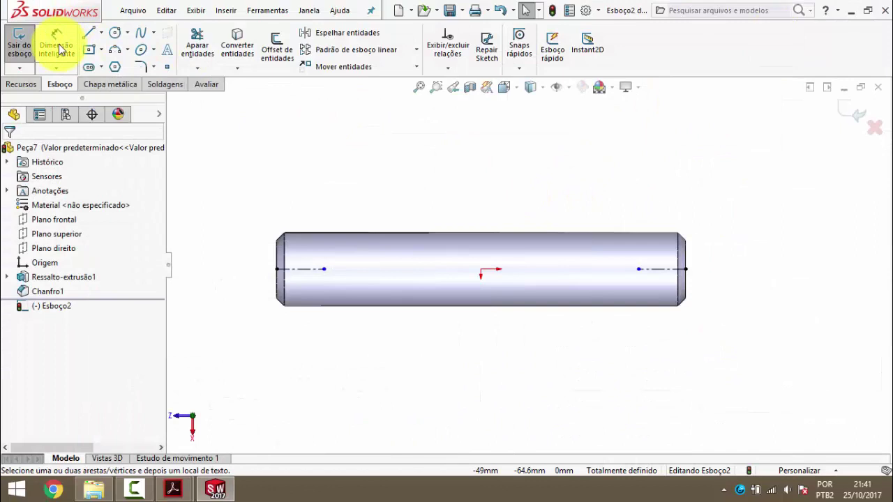
click(304, 271)
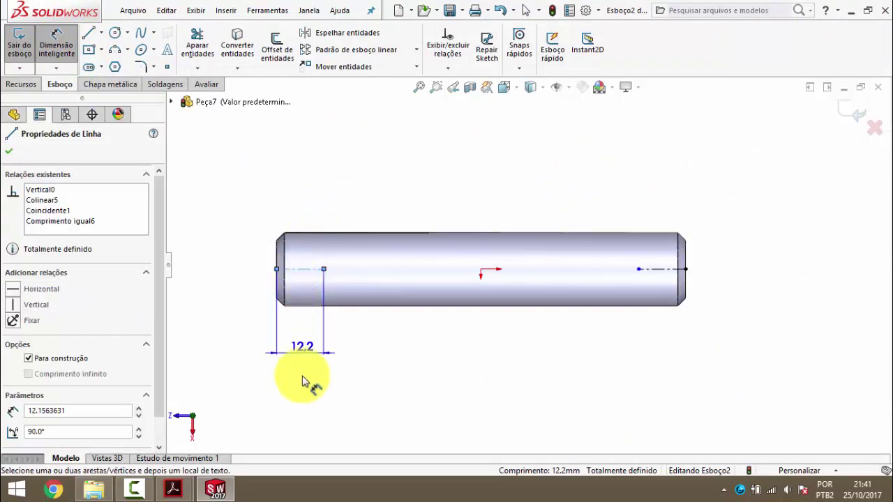
click(304, 381)
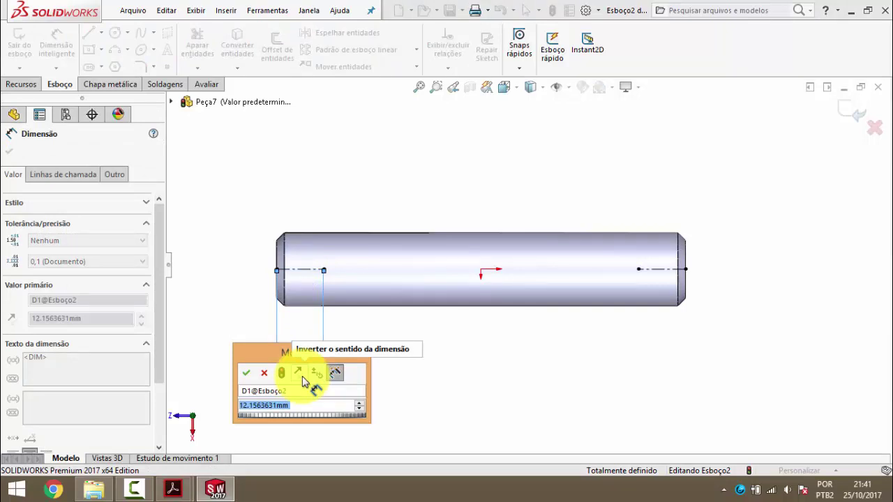
text(7)
text(.5)
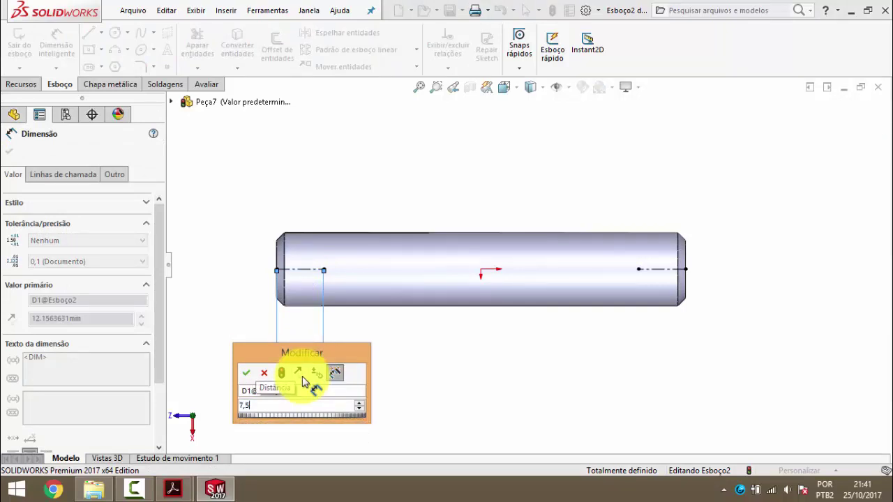
key(Return)
click(249, 233)
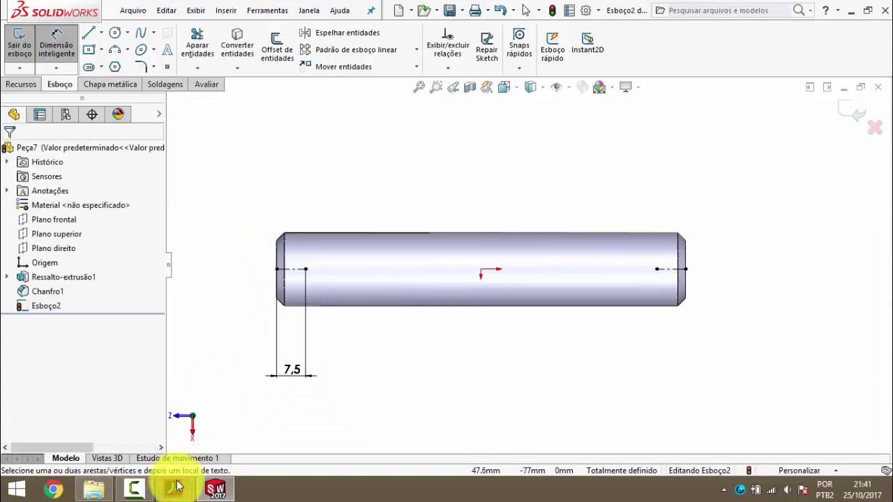
click(173, 488)
click(210, 429)
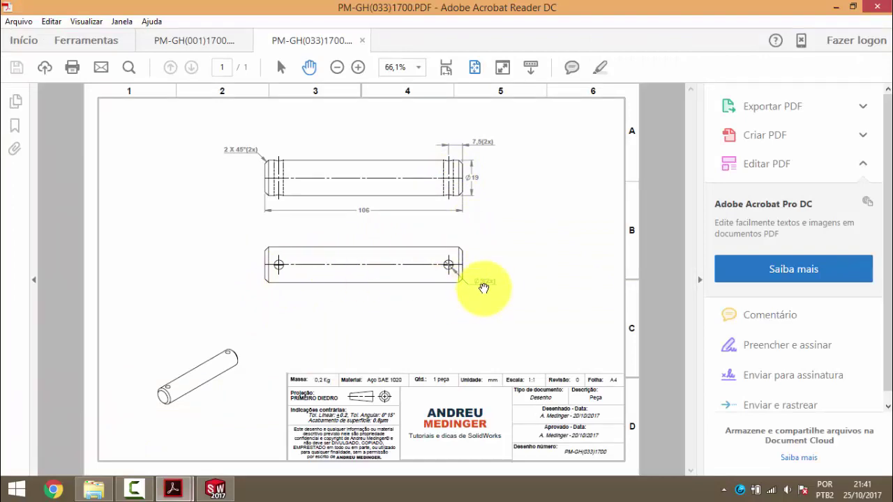
- Sketch small circles centred on the inner ends of both centerlines
click(835, 8)
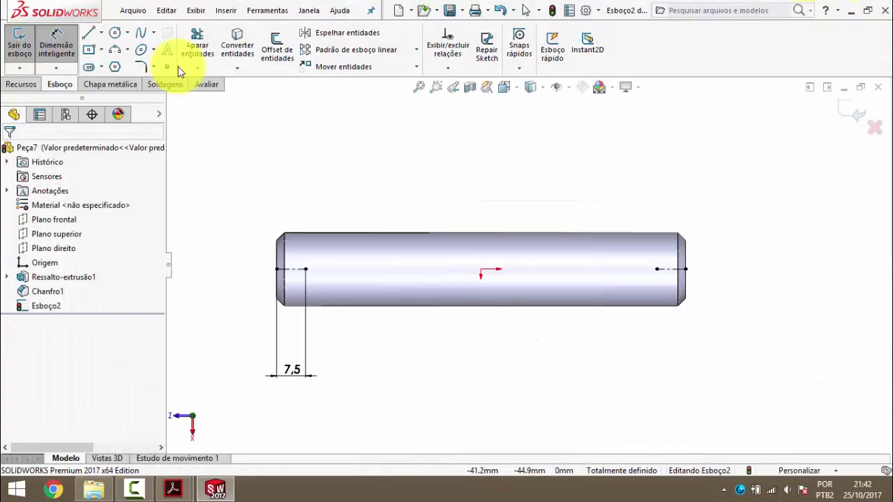
click(115, 33)
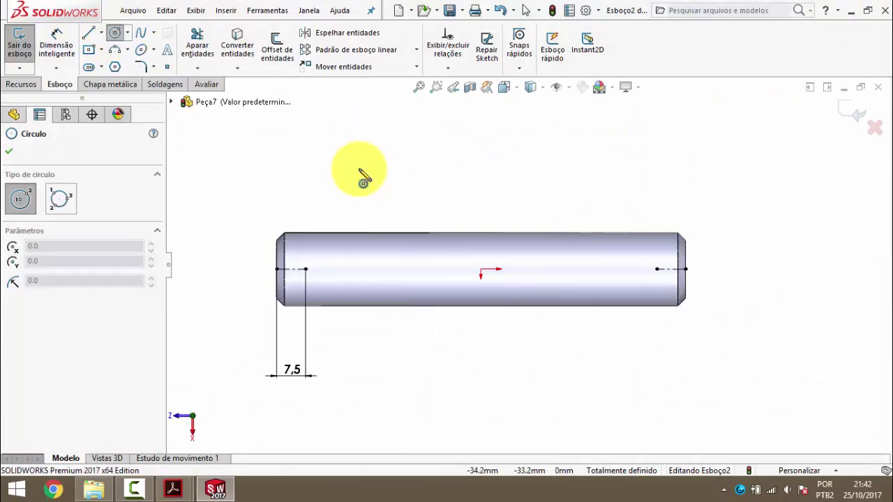
click(305, 268)
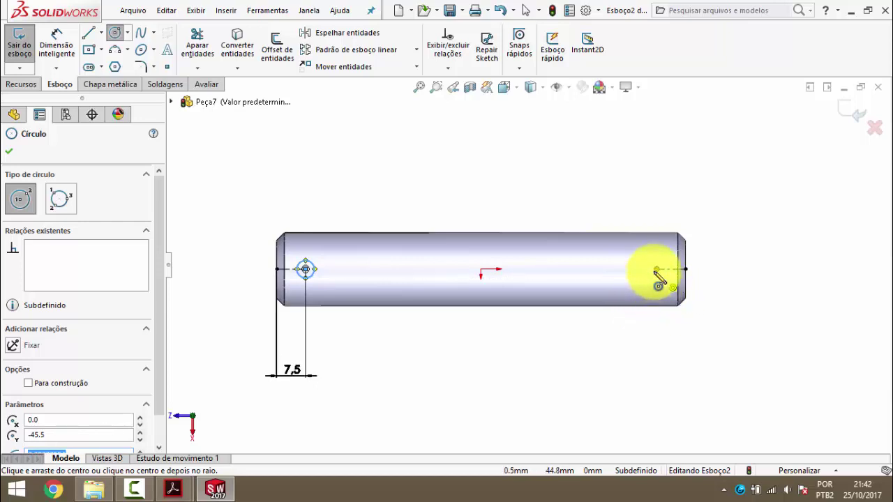
click(655, 270)
click(653, 279)
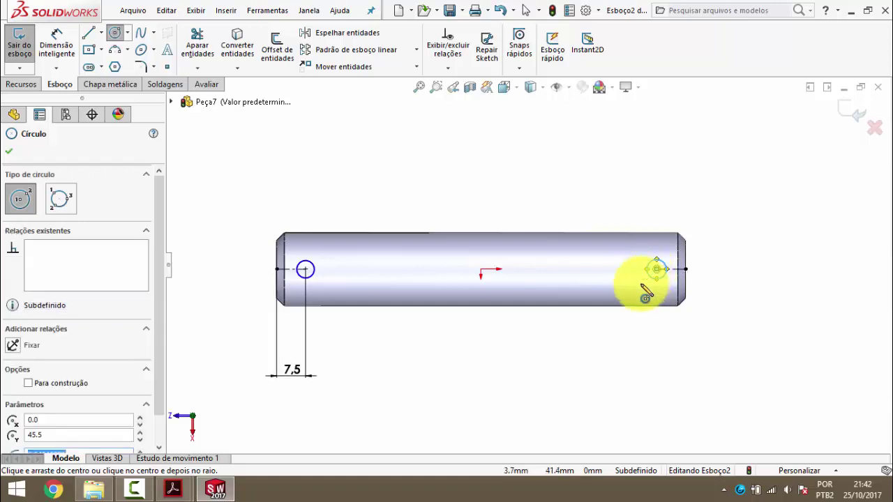
key(Escape)
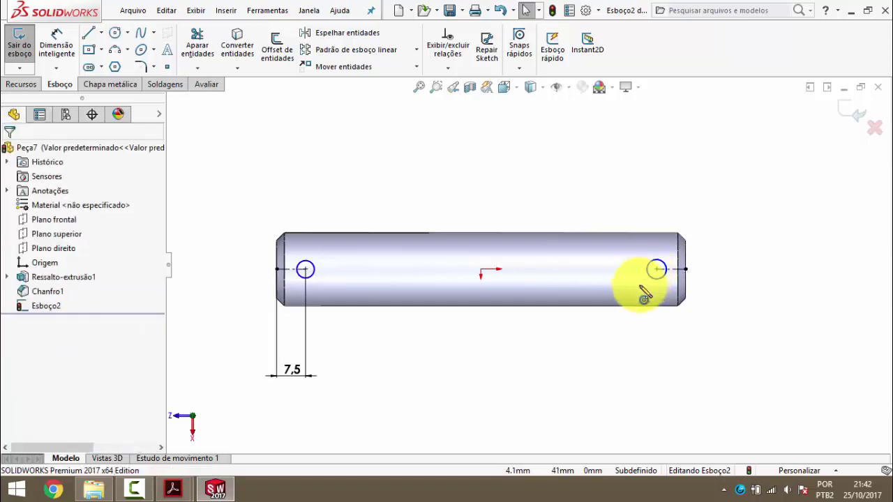
- Add an Igual relation between the left and right circles
click(314, 273)
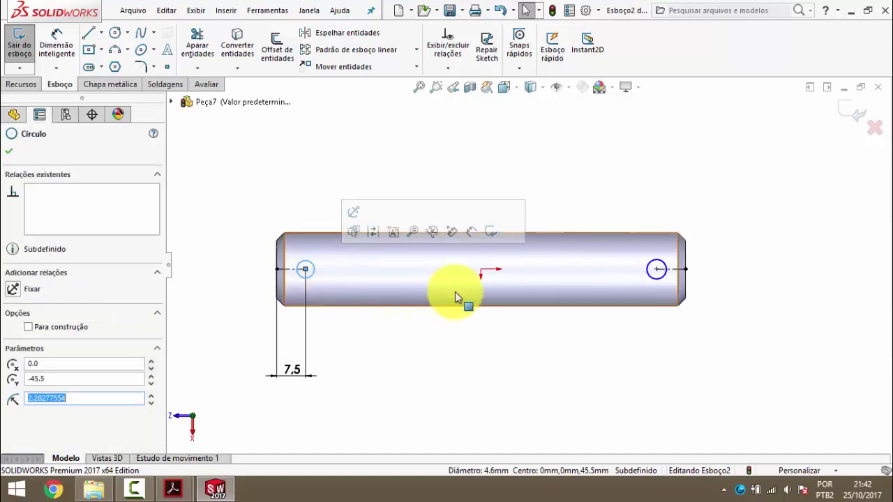
ctrl+click(656, 280)
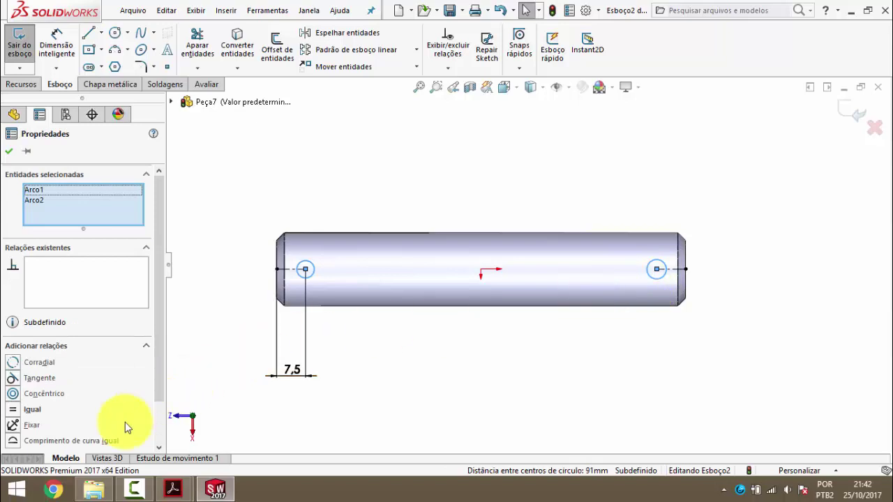
click(16, 414)
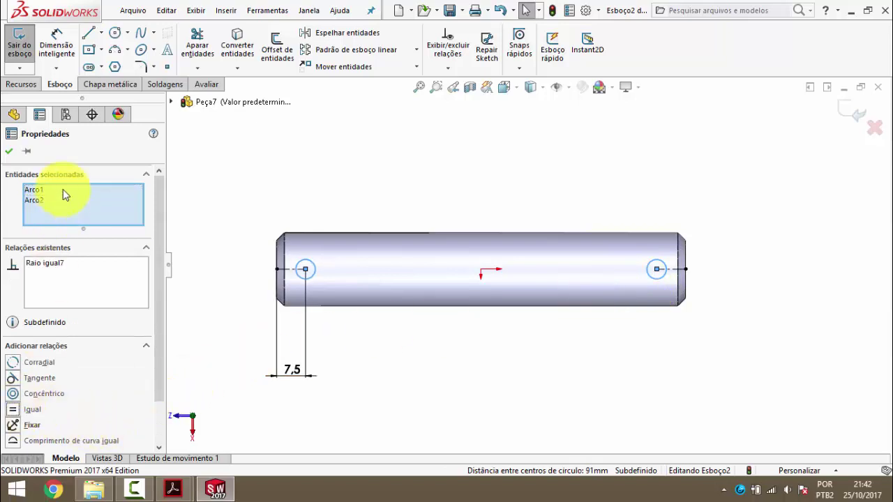
click(9, 150)
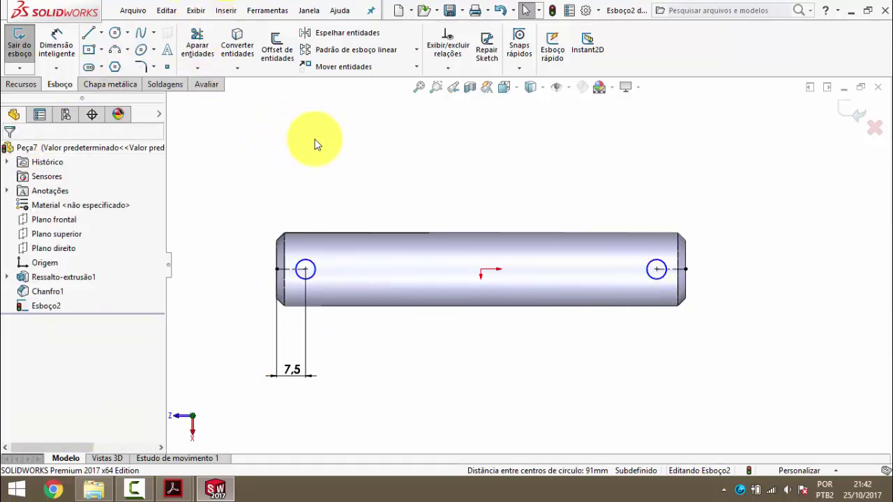
- Dimension the left circle's diameter as 5 mm
click(57, 40)
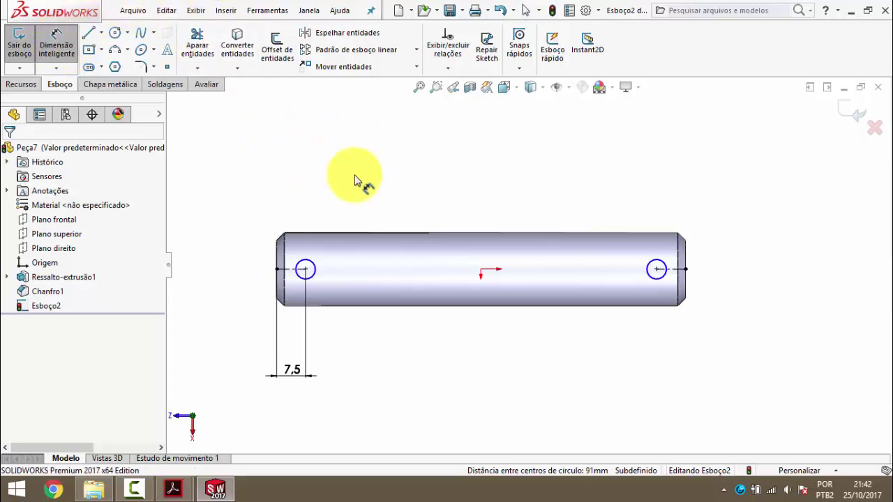
click(311, 263)
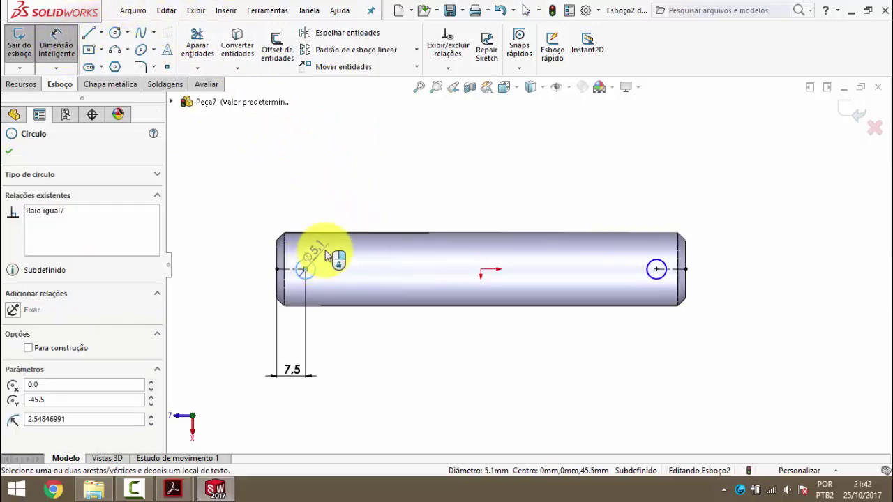
click(404, 180)
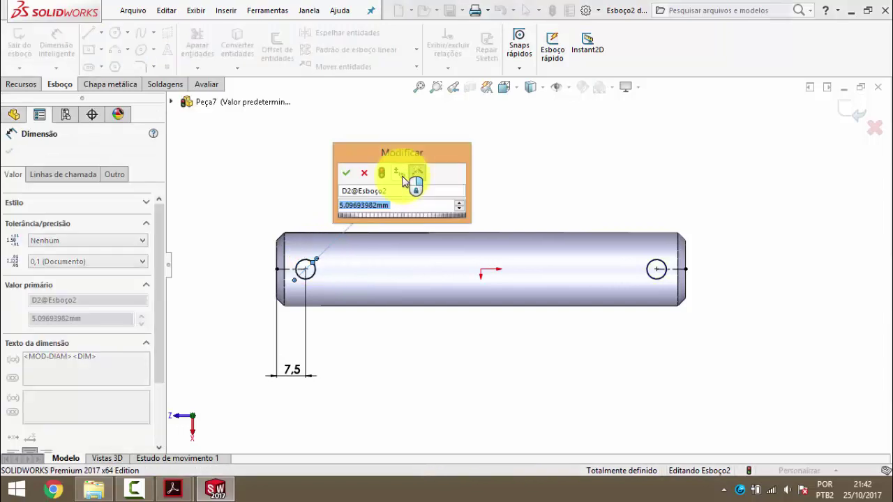
text(5)
key(Return)
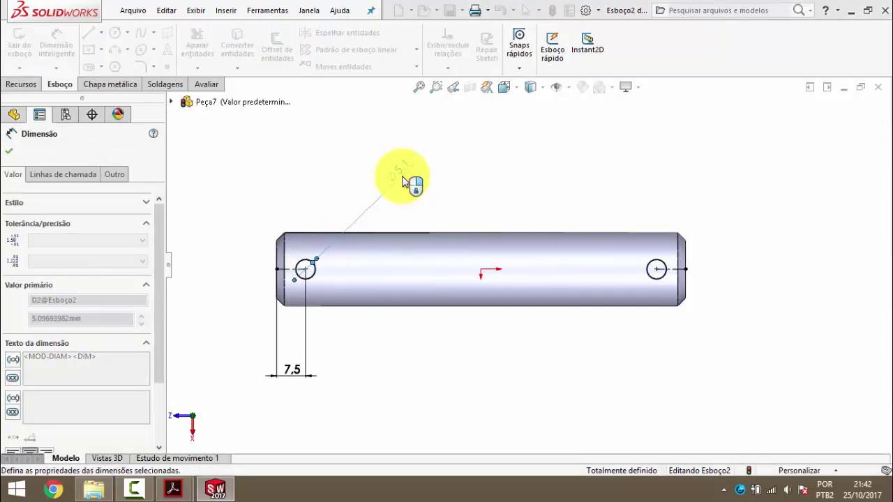
click(464, 173)
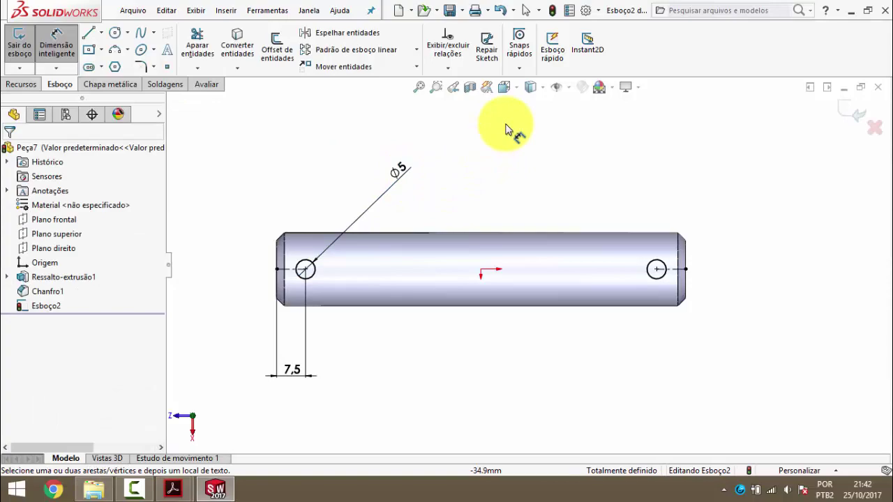
- In isometric view, cut both Ø5 holes through the rod with Passante - Ambos
click(518, 88)
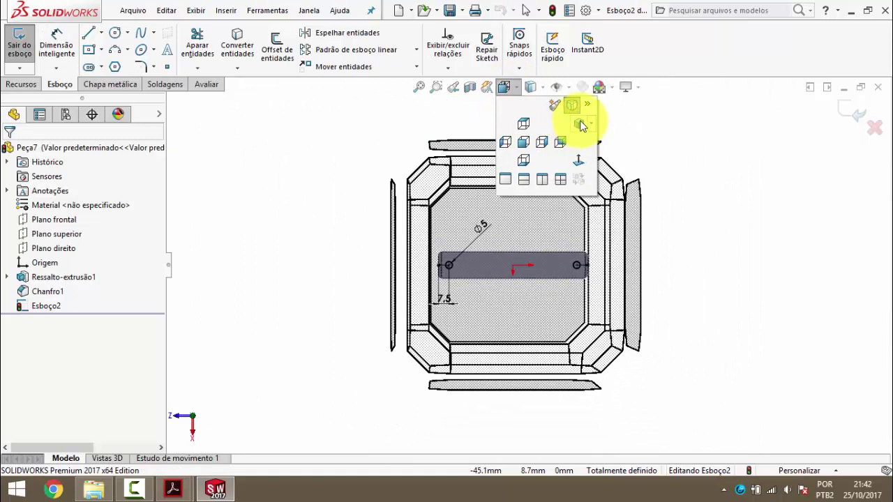
click(578, 125)
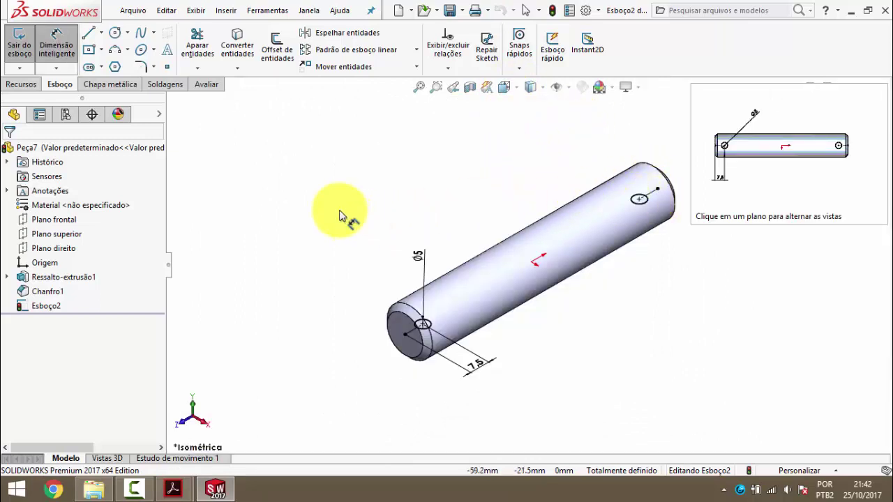
click(20, 85)
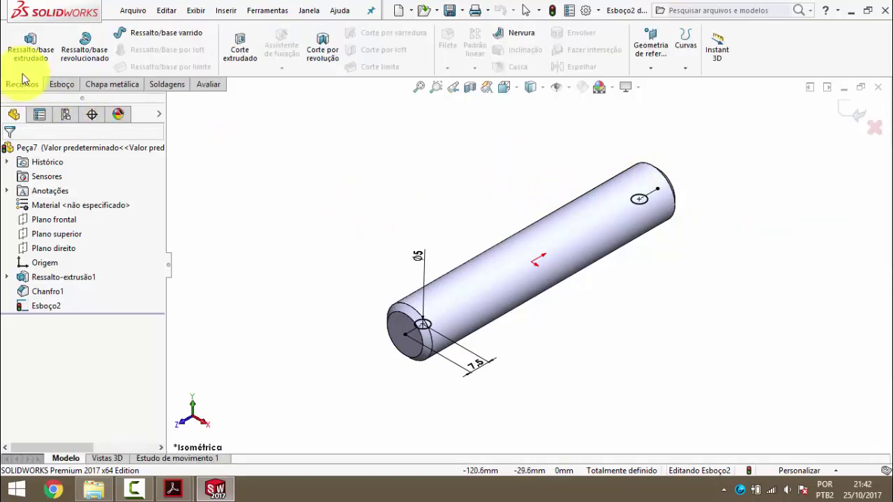
click(236, 51)
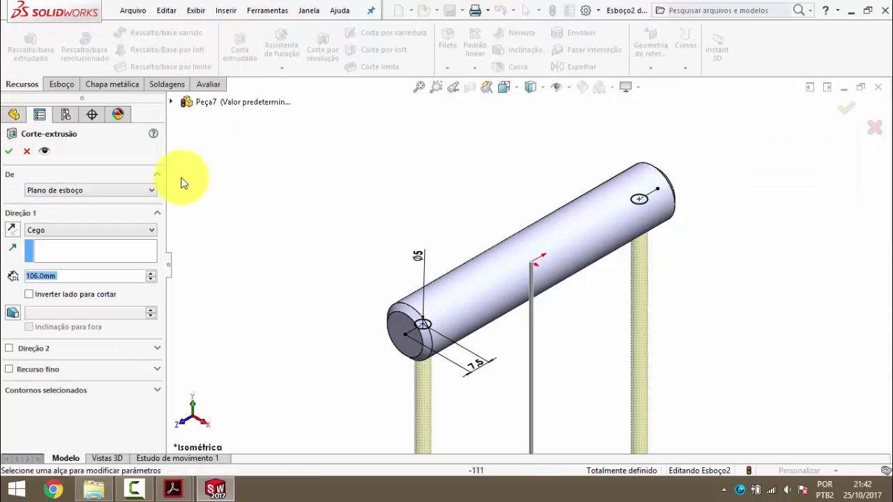
click(39, 230)
click(48, 311)
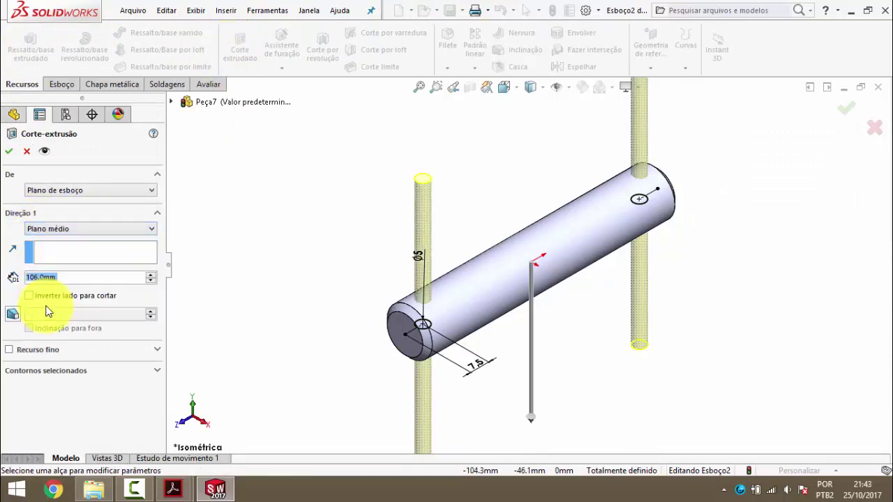
click(53, 230)
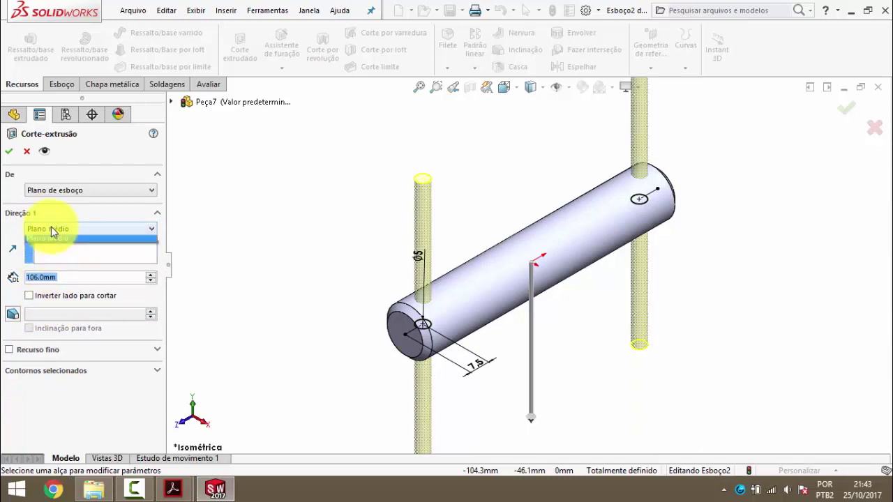
click(64, 258)
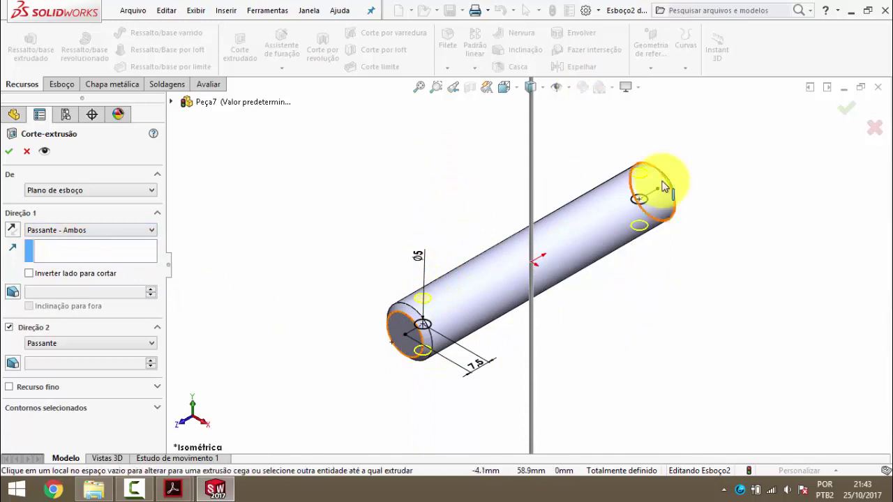
mouse_move(501, 243)
middle_down()
mouse_move(472, 228)
mouse_move(495, 244)
middle_up()
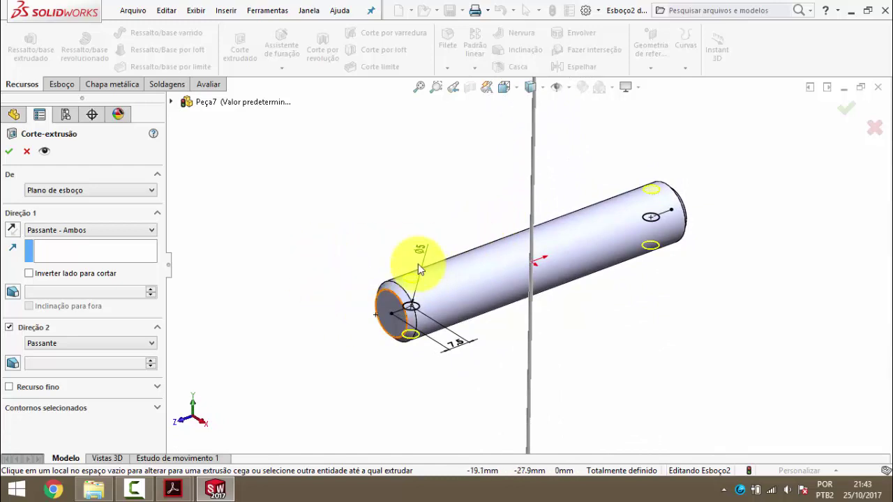
click(8, 153)
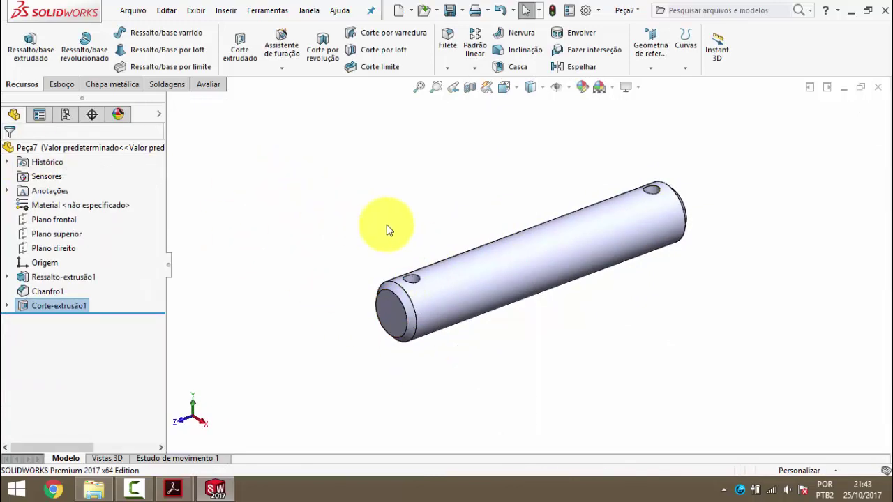
mouse_move(439, 243)
middle_down()
mouse_move(400, 328)
mouse_move(436, 374)
mouse_move(434, 409)
middle_up()
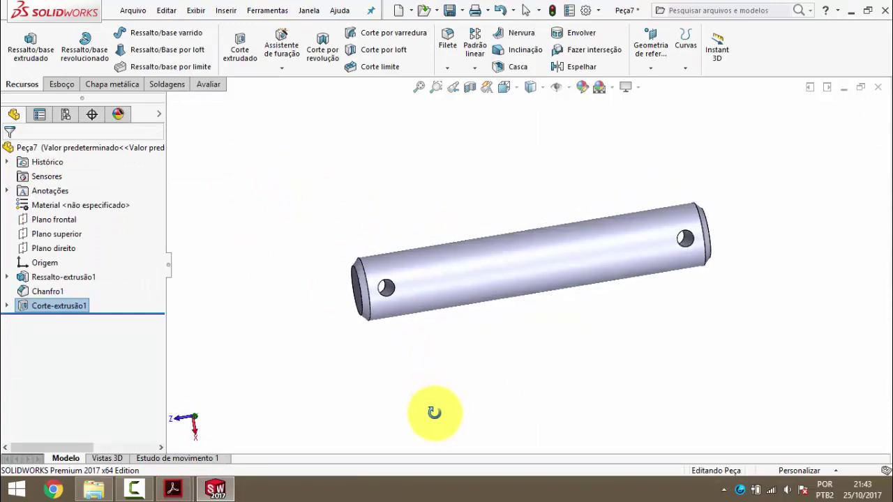
- In isometric view, display the Plano frontal, Plano superior and Plano direito reference planes
click(515, 88)
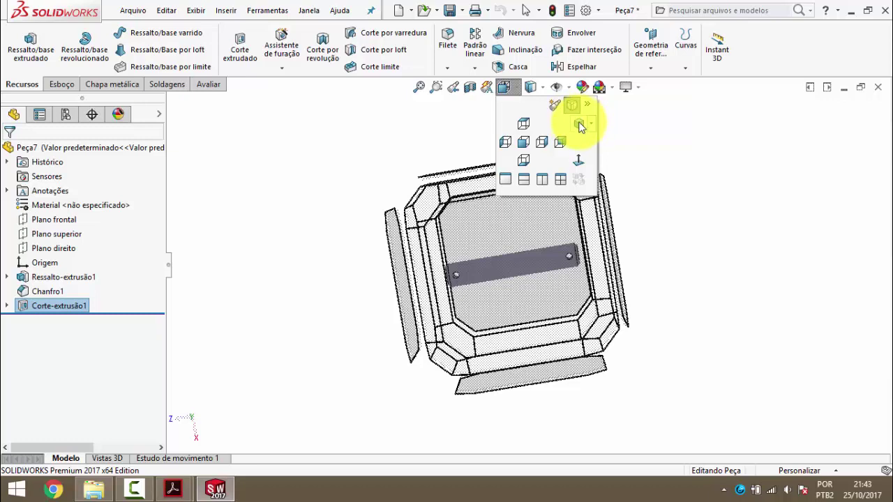
click(523, 124)
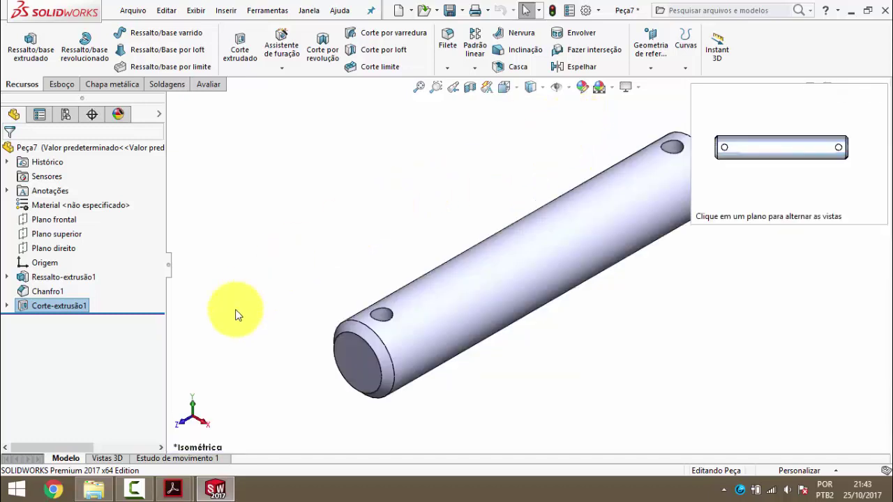
click(180, 495)
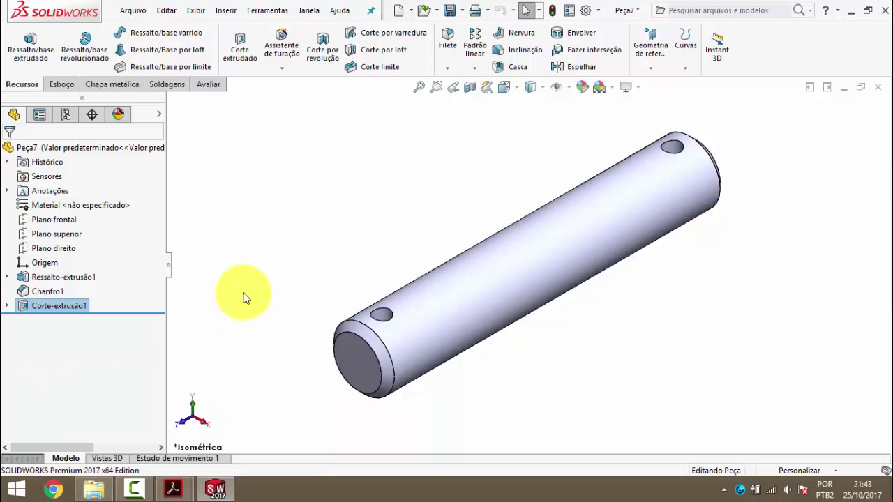
click(57, 222)
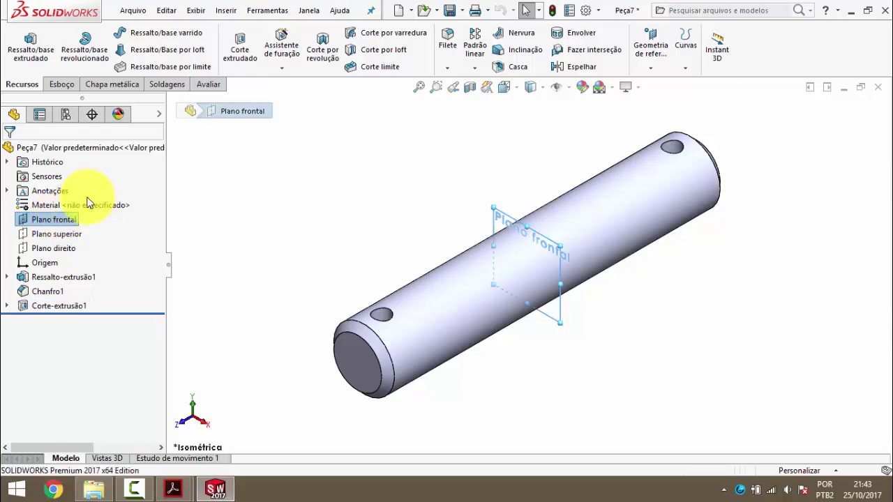
ctrl+click(67, 238)
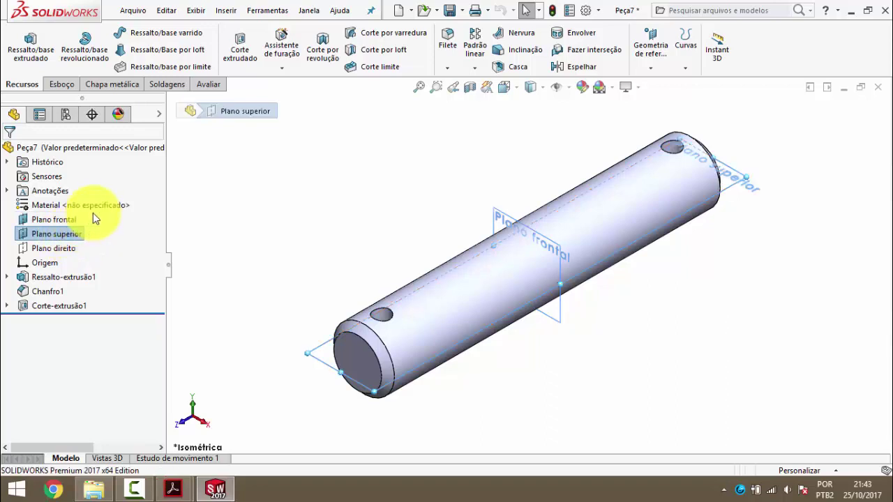
click(69, 250)
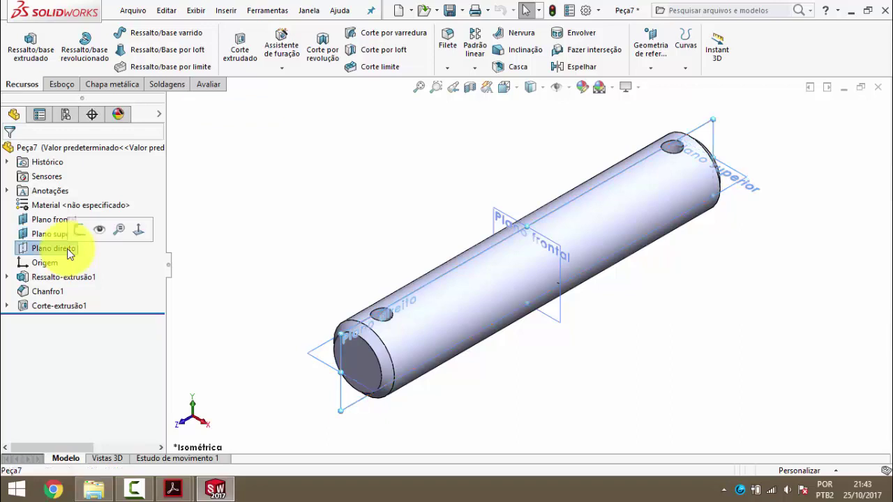
click(101, 231)
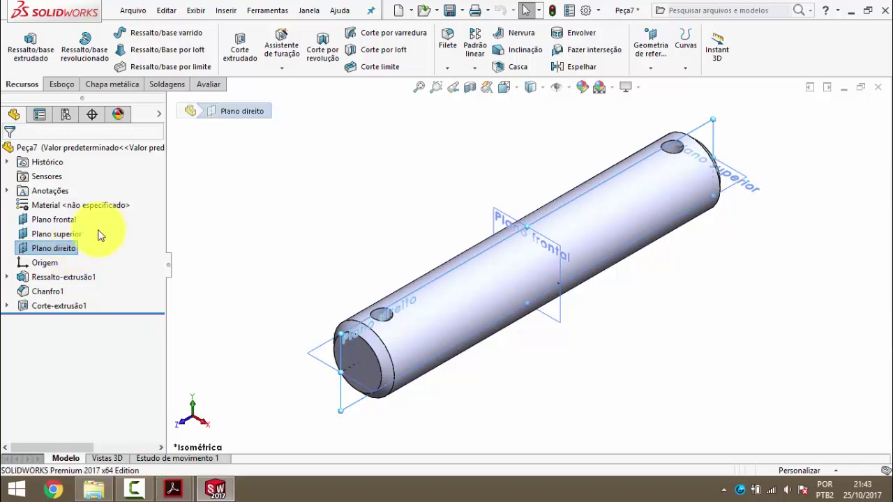
click(312, 181)
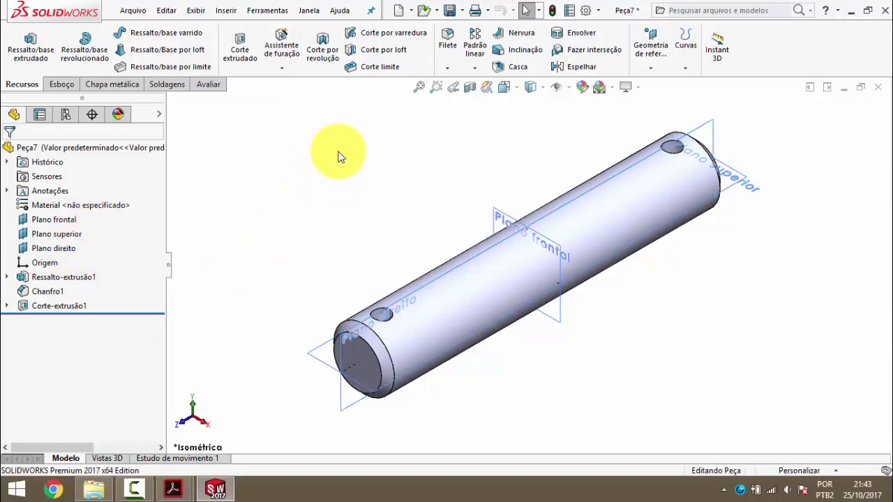
- Assign AISI 1020 steel as the part's material
right_click(114, 206)
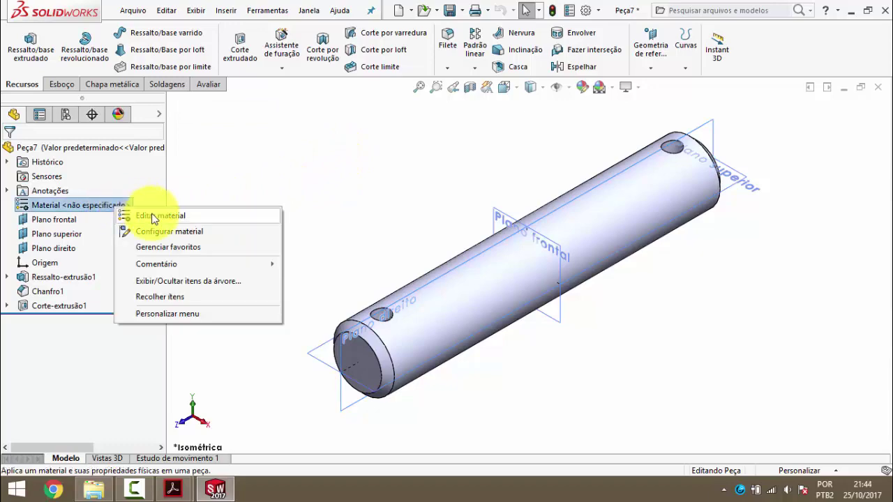
click(156, 214)
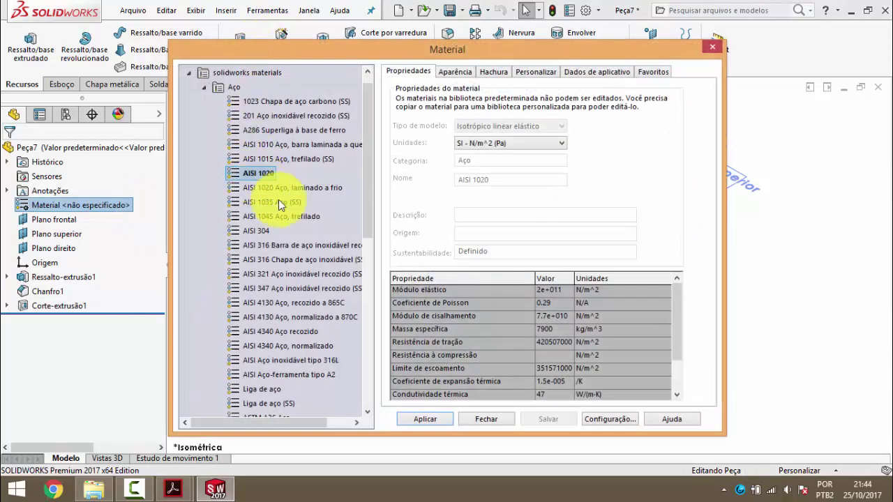
click(426, 419)
click(486, 420)
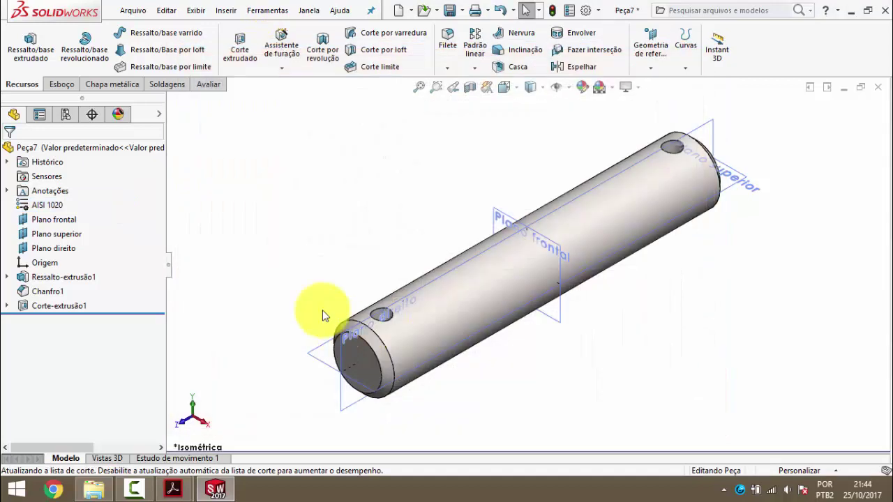
- Change the part's appearance colour to orange, RGB 255, 89, 0
right_click(88, 147)
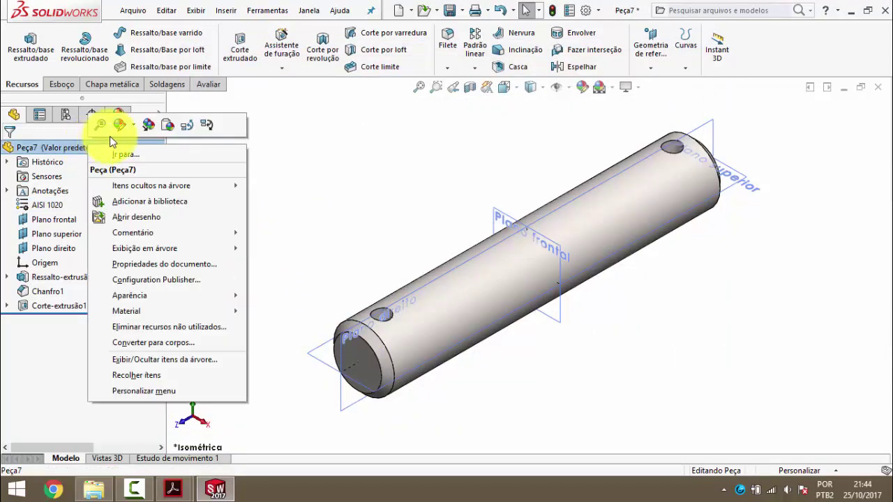
click(133, 123)
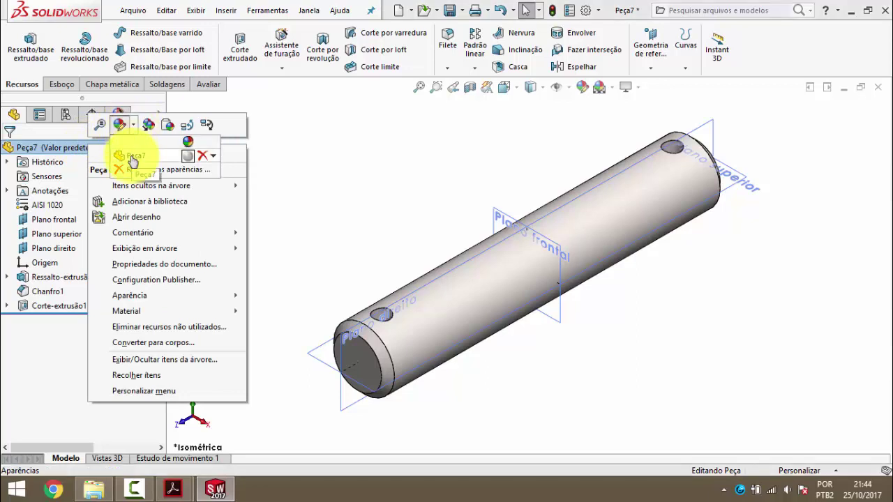
click(138, 156)
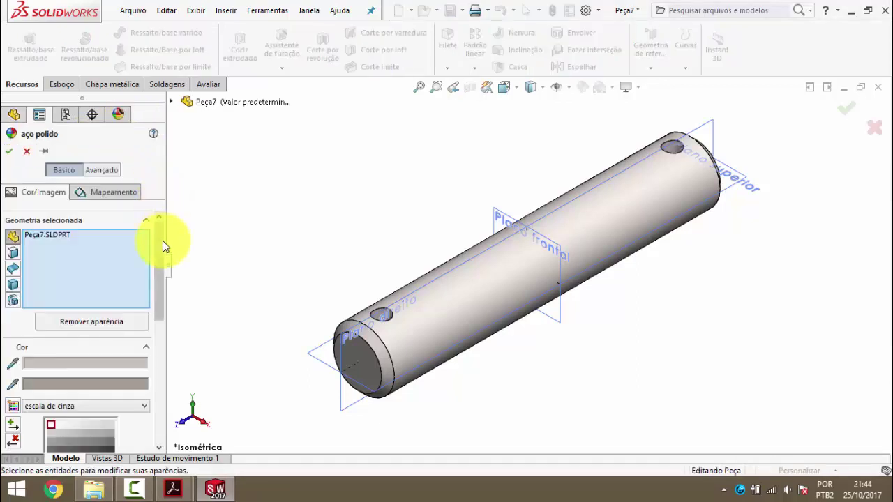
scroll(160, 285, down, 5)
scroll(170, 319, down, 3)
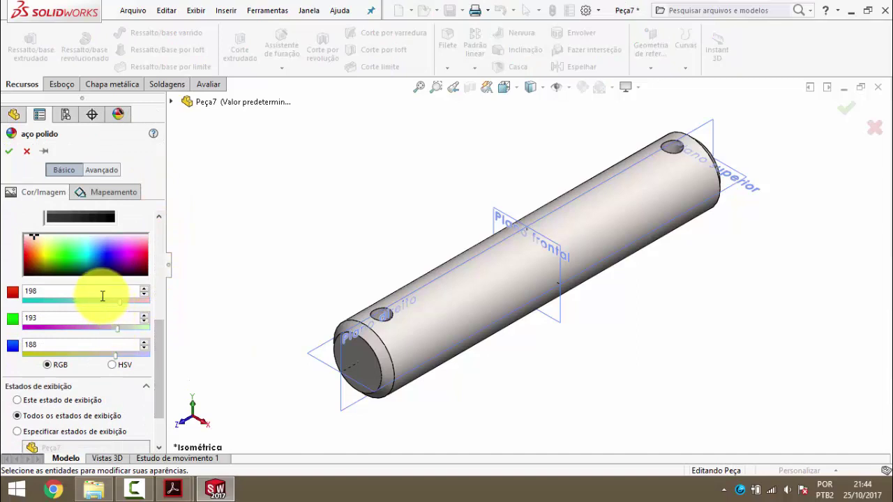
text(55)
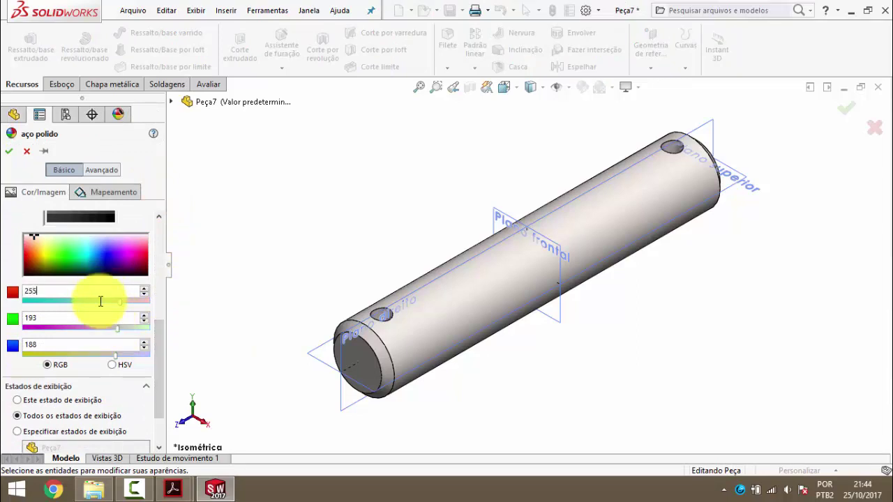
double_click(87, 323)
text(89)
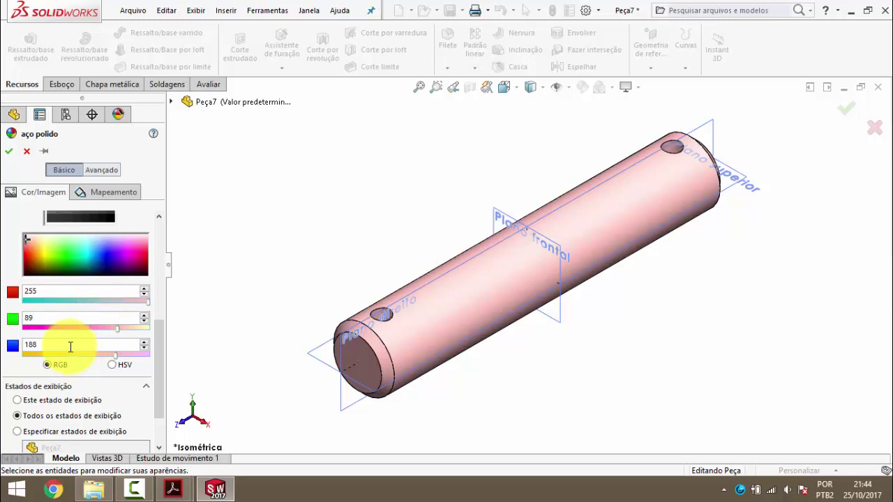
double_click(70, 345)
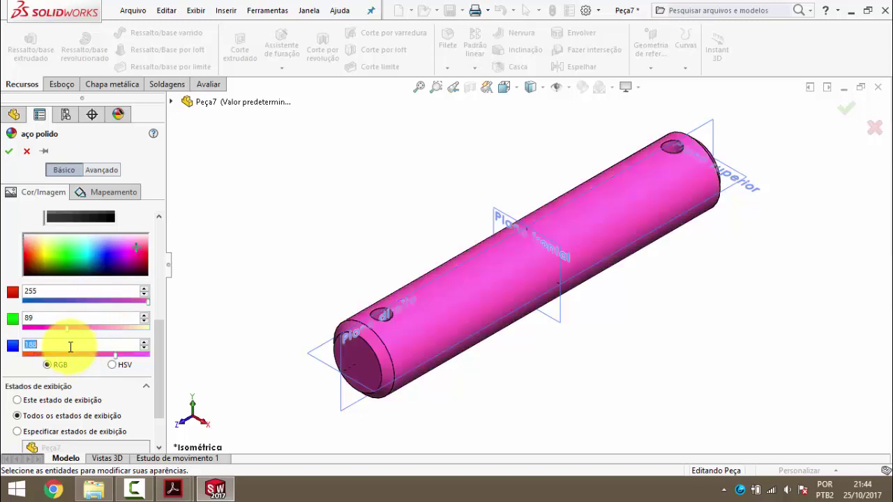
text(0)
click(9, 150)
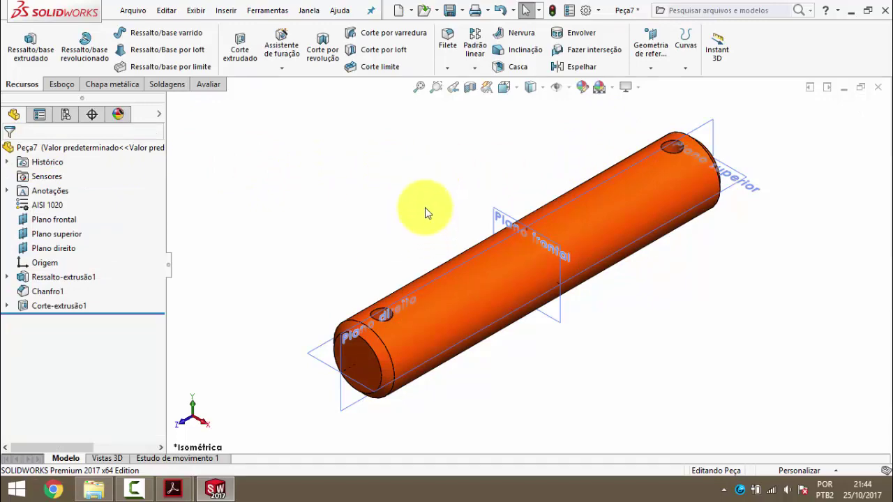
- Save the part as PM-GH(033)1700
click(450, 11)
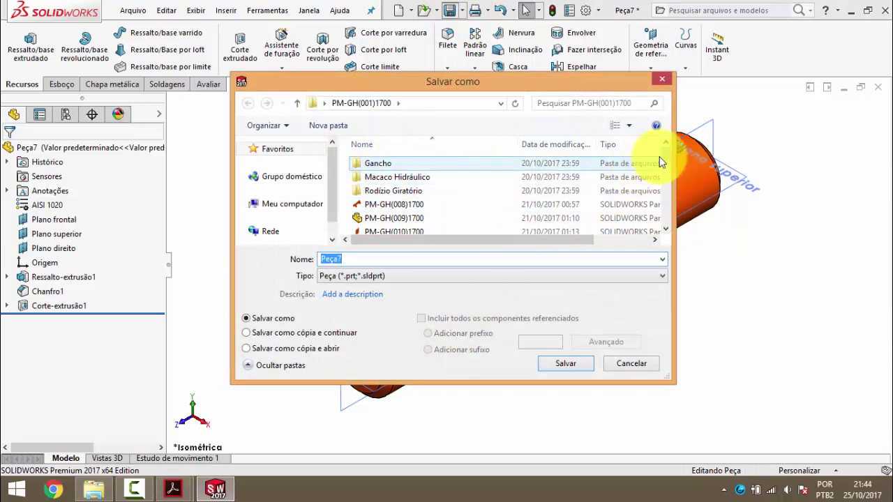
drag(665, 155, 665, 227)
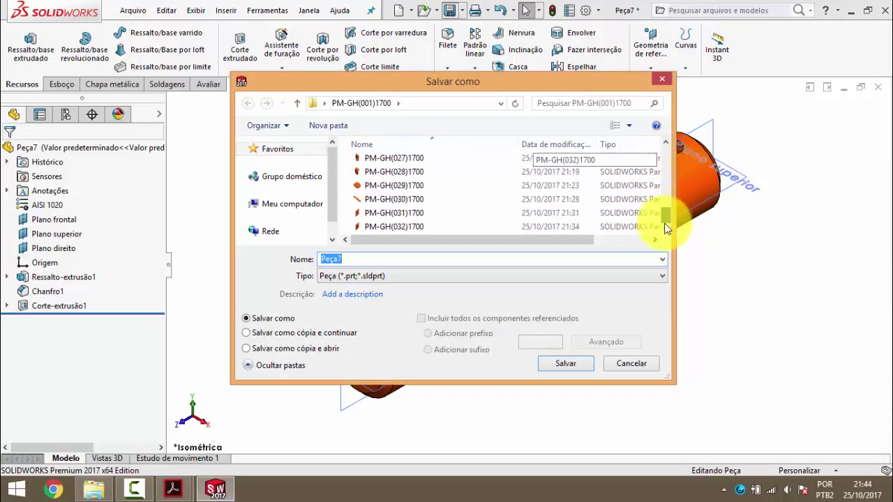
click(383, 225)
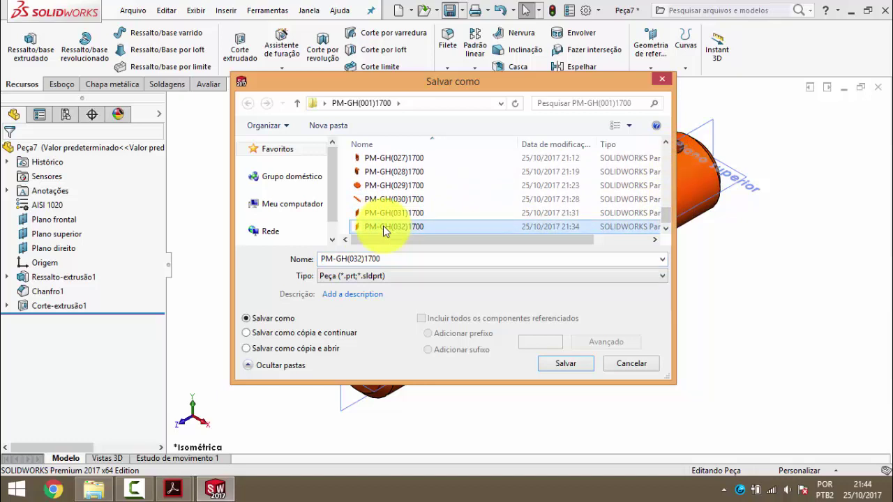
double_click(392, 258)
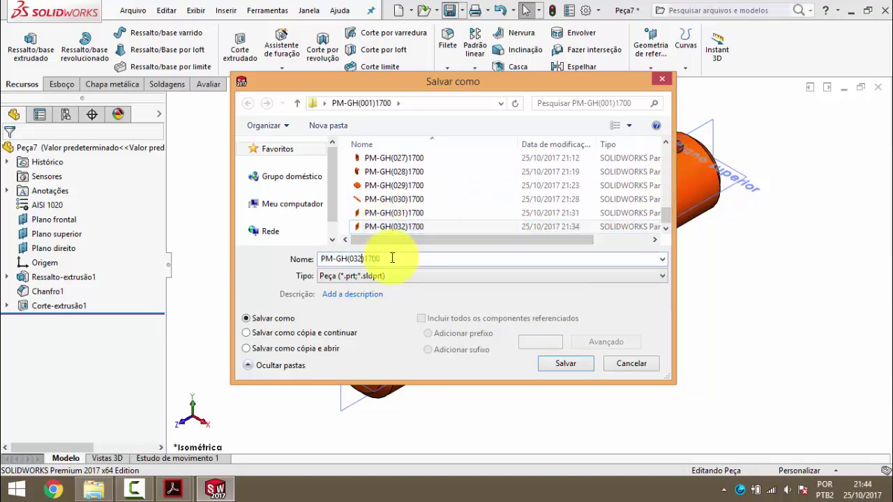
key(BackSpace)
key(BackSpace)
text(3)
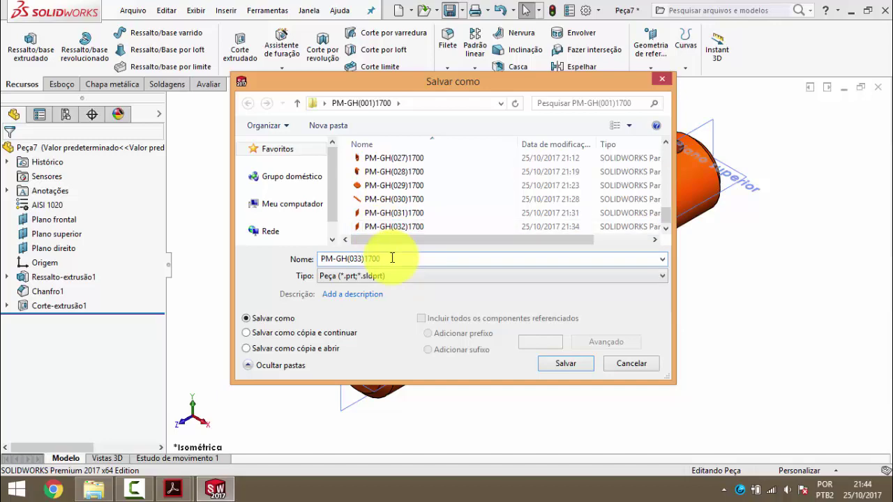
key(Return)
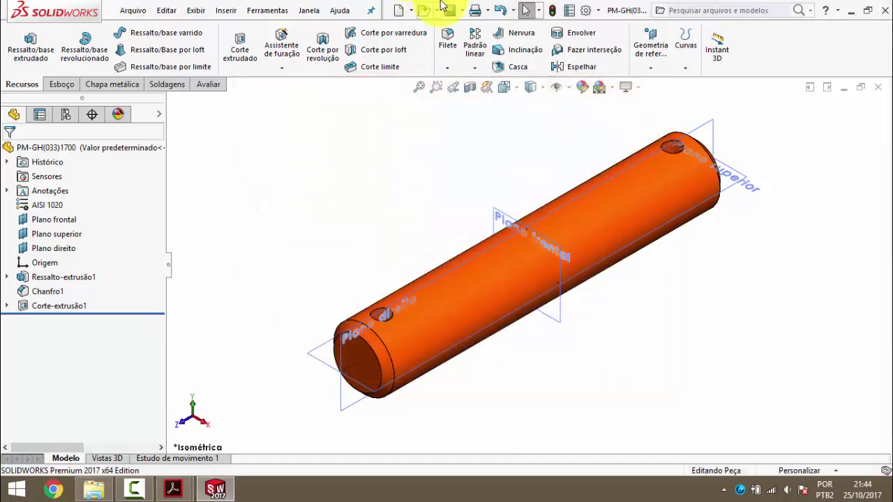
- Close the part and the PM-GH(033)1700 PDF, then minimize Acrobat
click(879, 90)
click(221, 414)
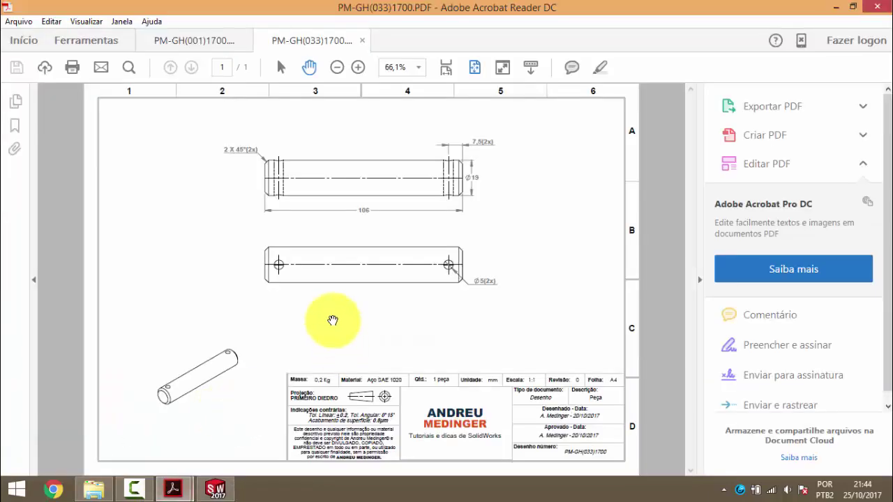
click(362, 41)
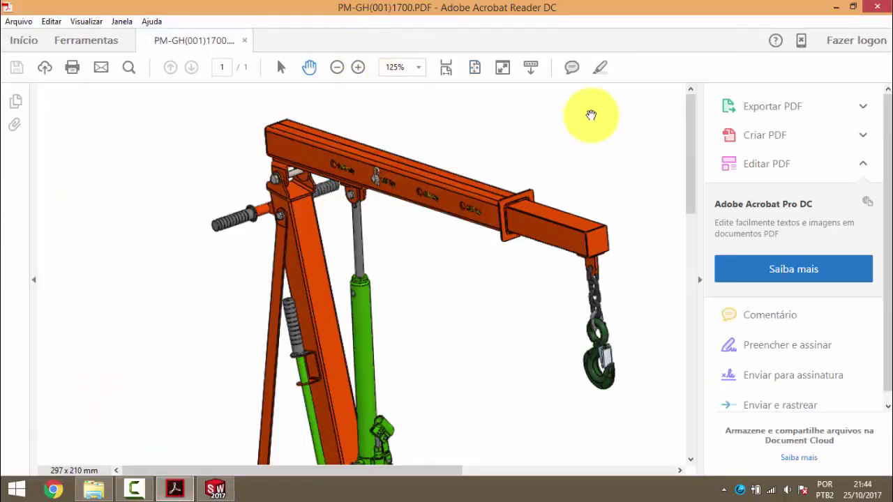
click(835, 7)
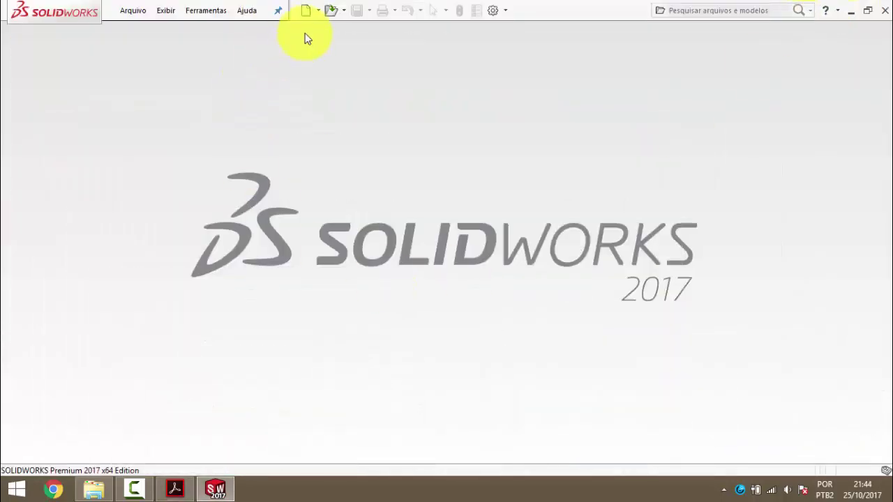
- Delete the PM-GH(033)1700 PDF from Peças and open the PM-GH(034)1700 drawing
click(851, 11)
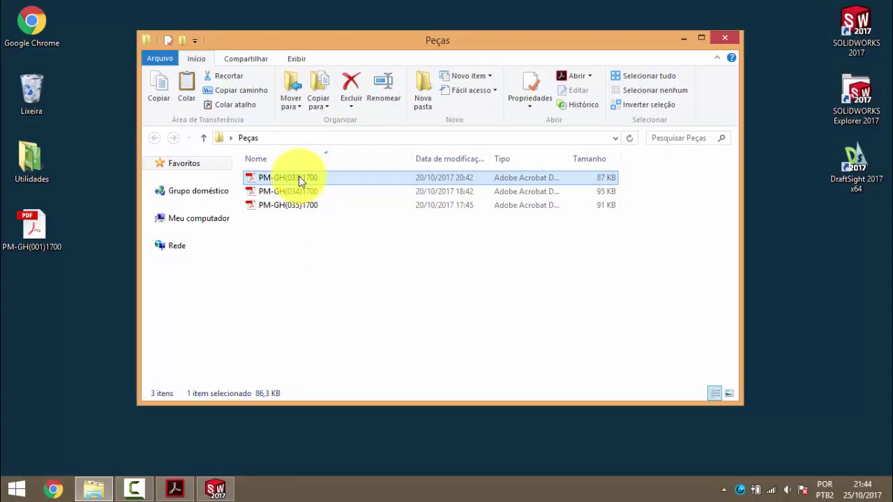
key(Delete)
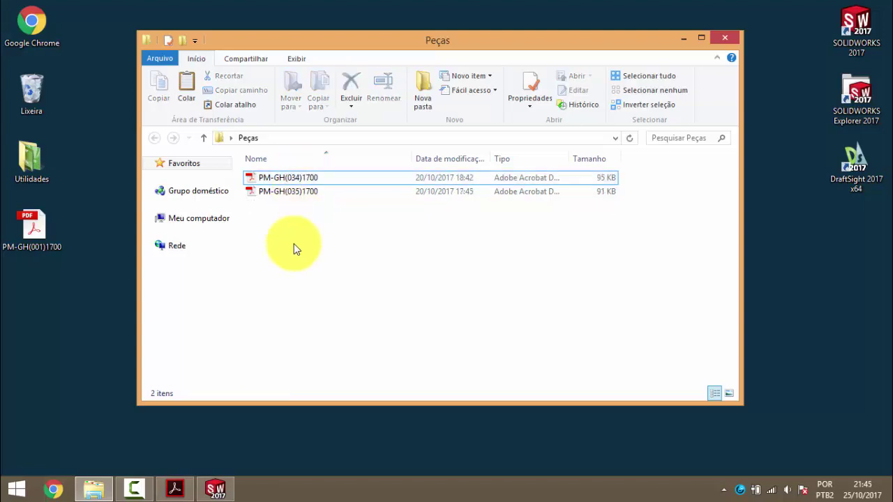
double_click(293, 177)
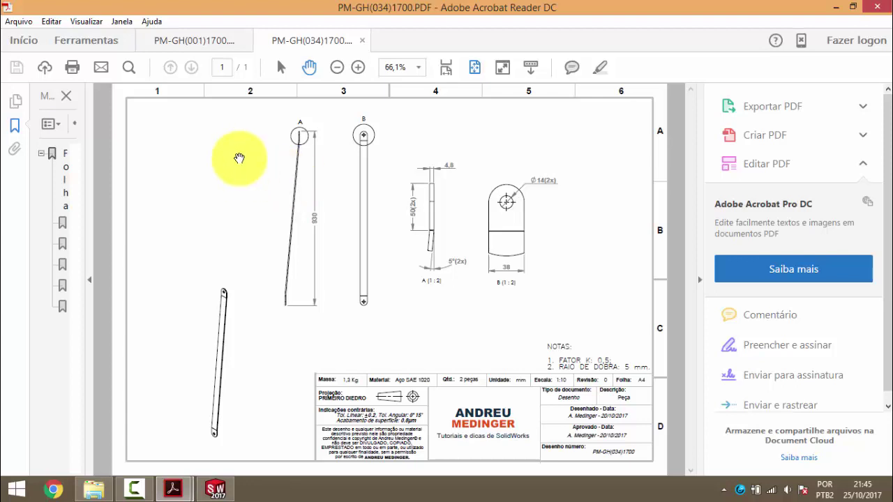
- View the whole PM-GH(001)1700 crane drawing zoomed out, then return to SOLIDWORKS
mouse_move(173, 489)
click(150, 422)
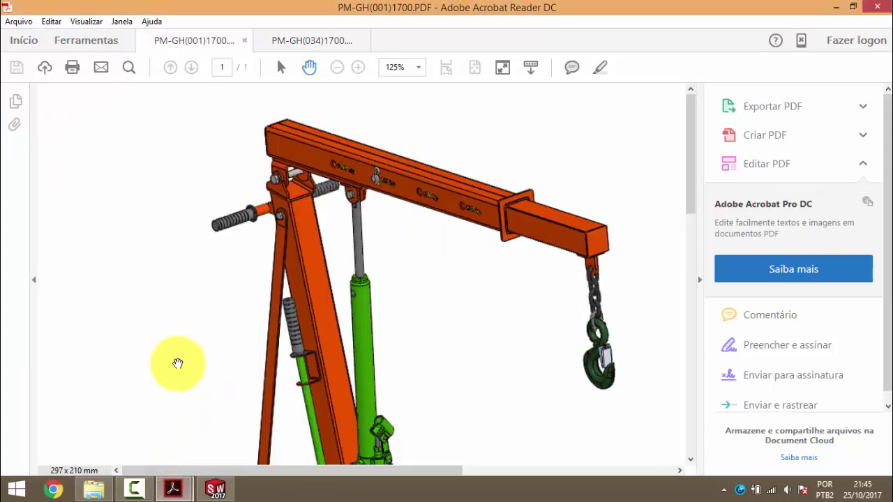
click(337, 67)
click(337, 67)
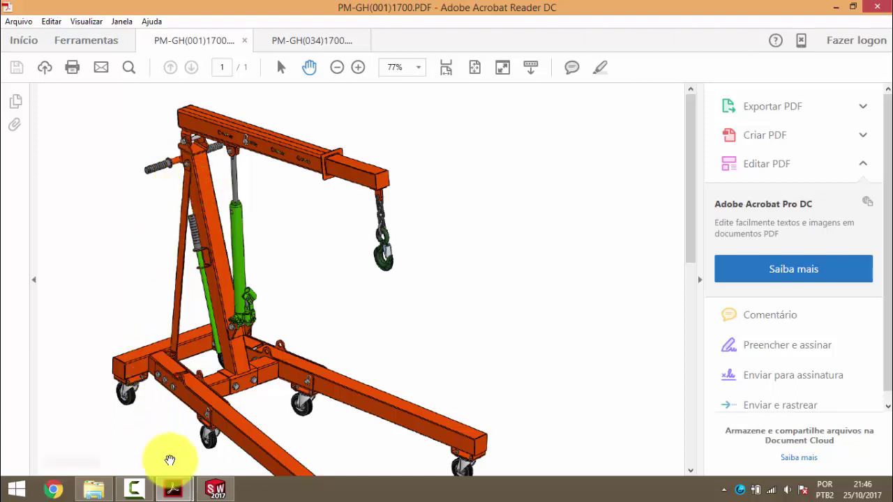
click(215, 491)
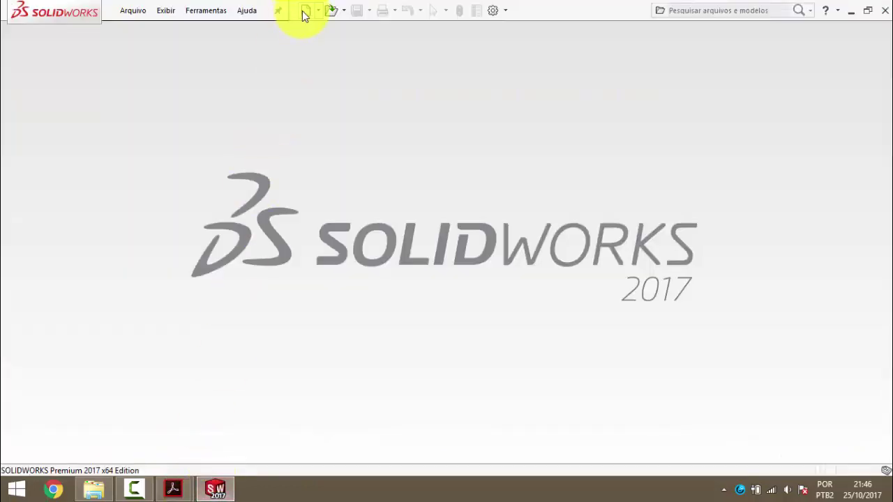
- Create new part Peça8 and start sketch Esboço1 on Plano direito
click(307, 11)
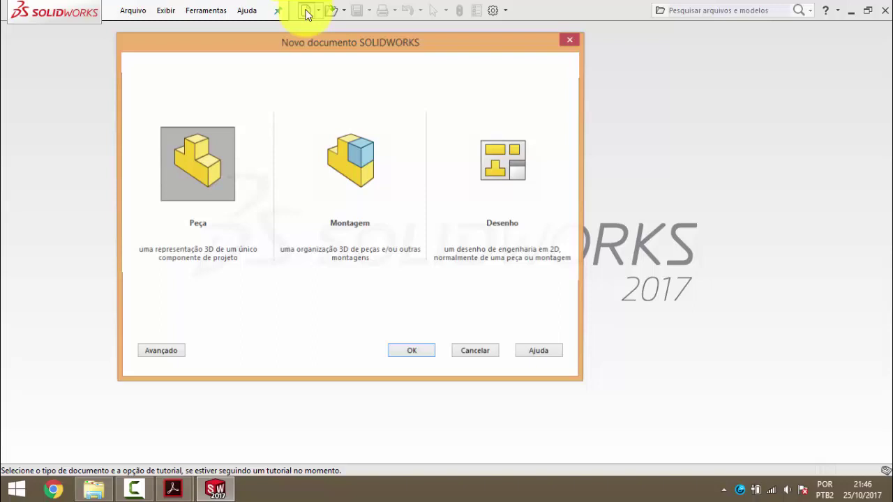
double_click(213, 165)
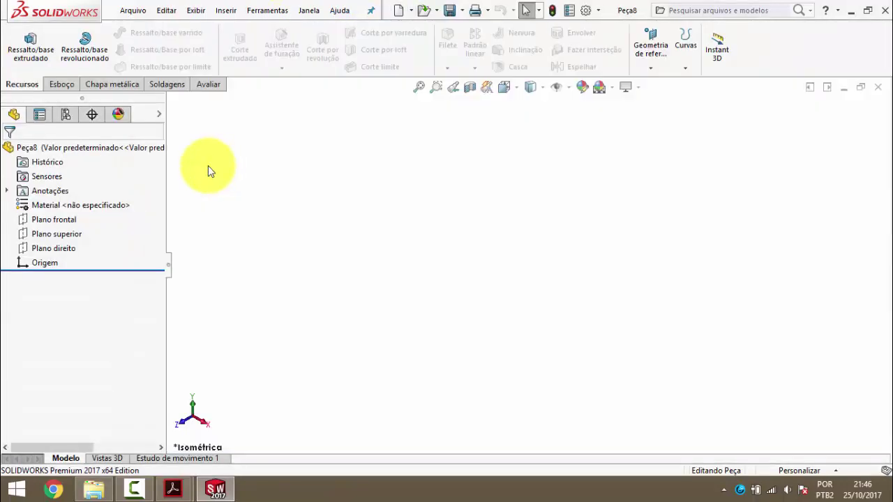
click(66, 249)
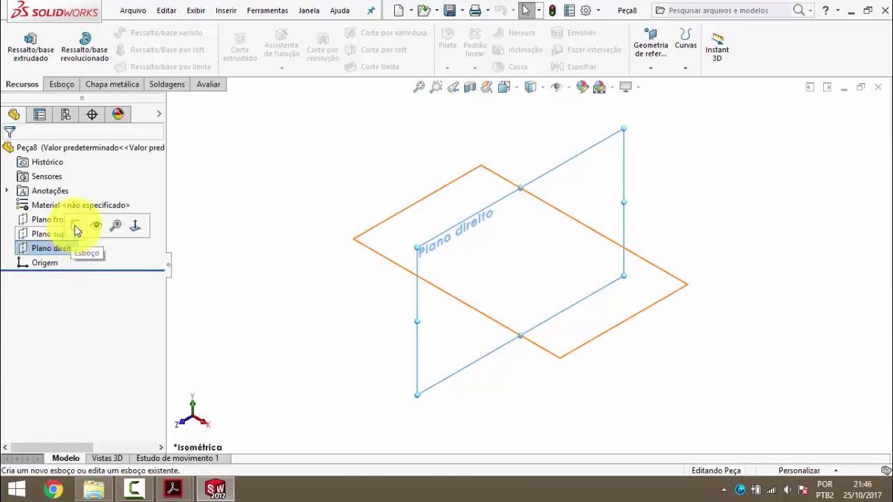
click(76, 228)
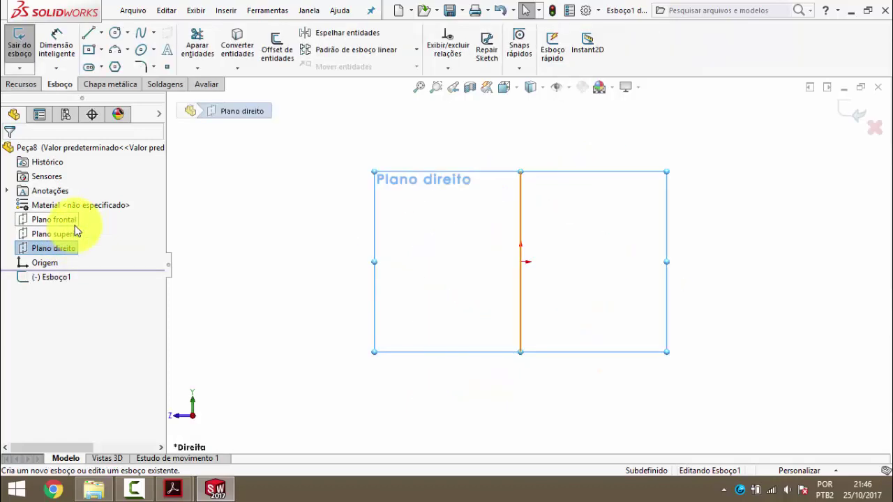
- Draw a short vertical line downward from the sketch origin
click(291, 166)
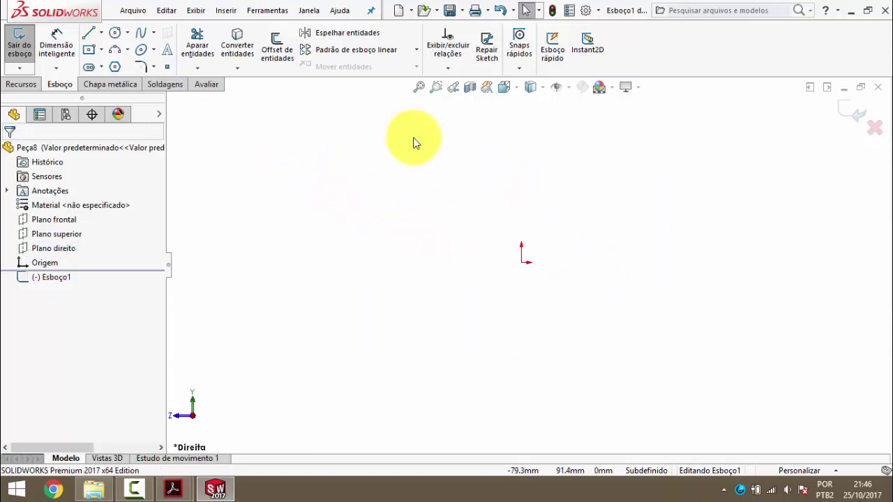
click(89, 33)
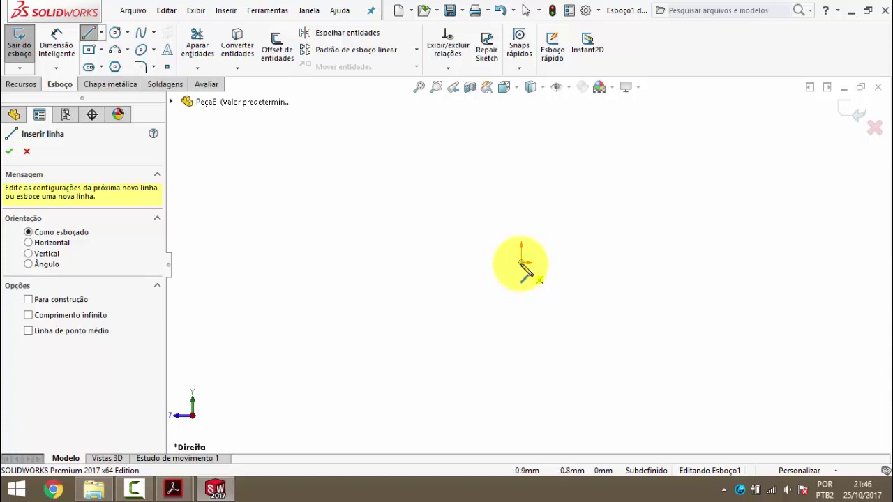
click(521, 263)
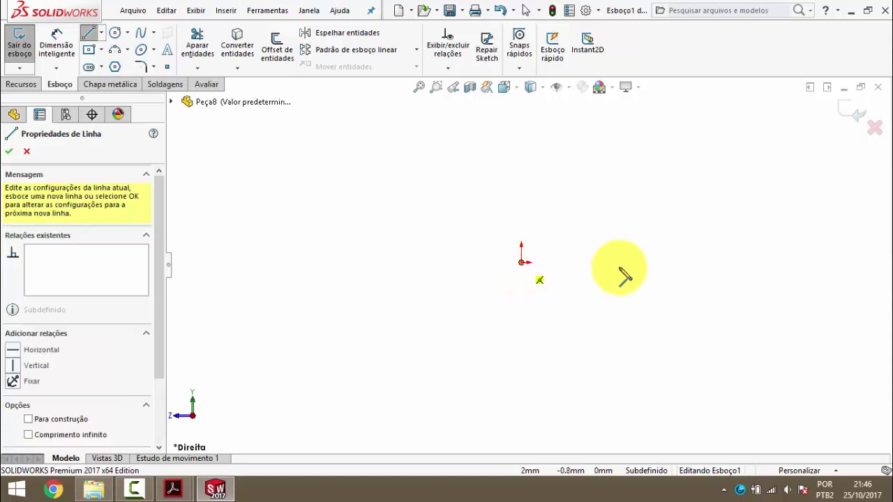
click(521, 402)
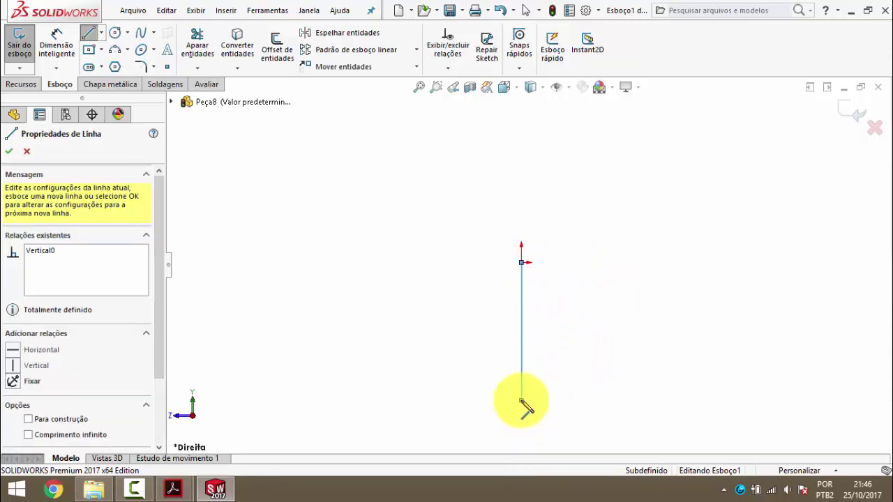
- Continue with a long slanted line and a short vertical line at the bottom
scroll(548, 422, up, 2)
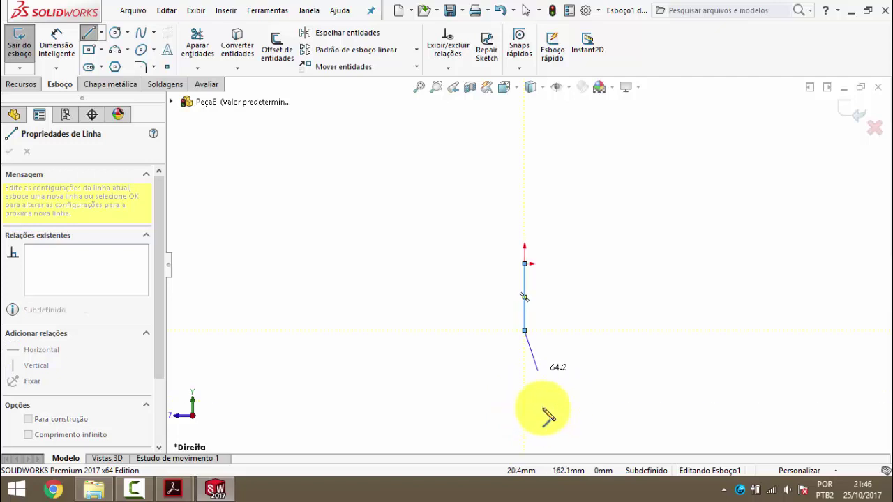
scroll(551, 404, up, 1)
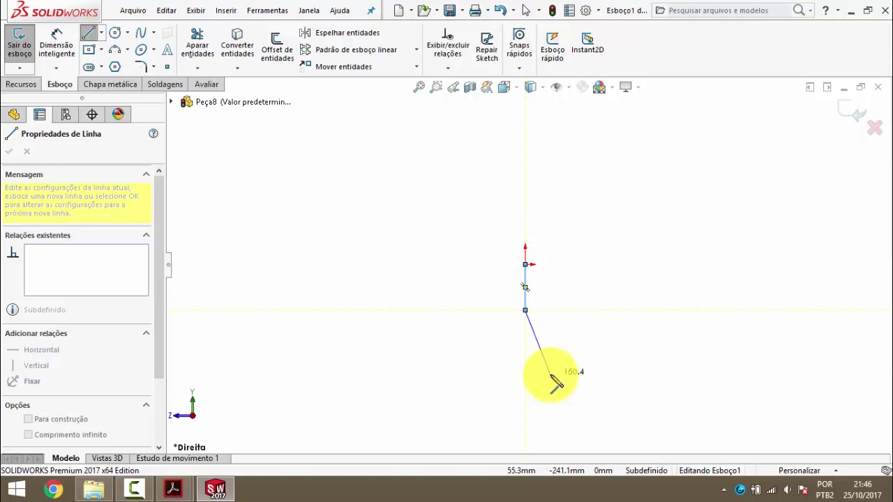
scroll(555, 370, up, 1)
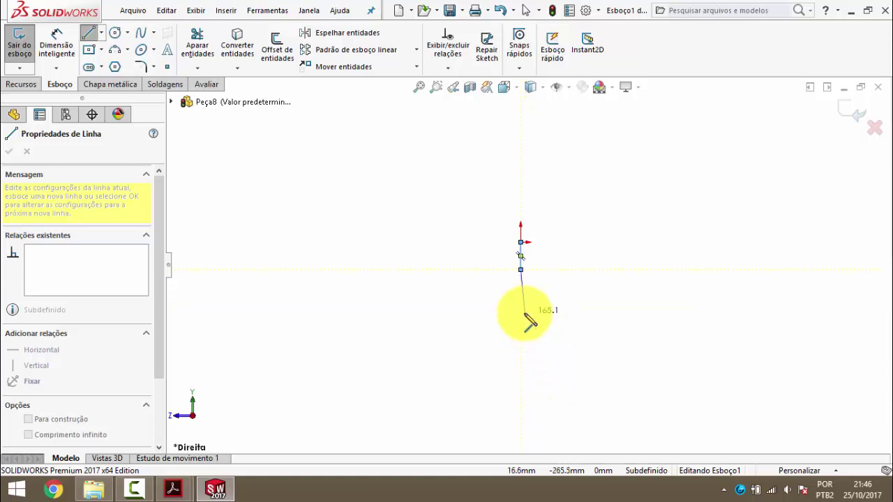
scroll(527, 335, up, 1)
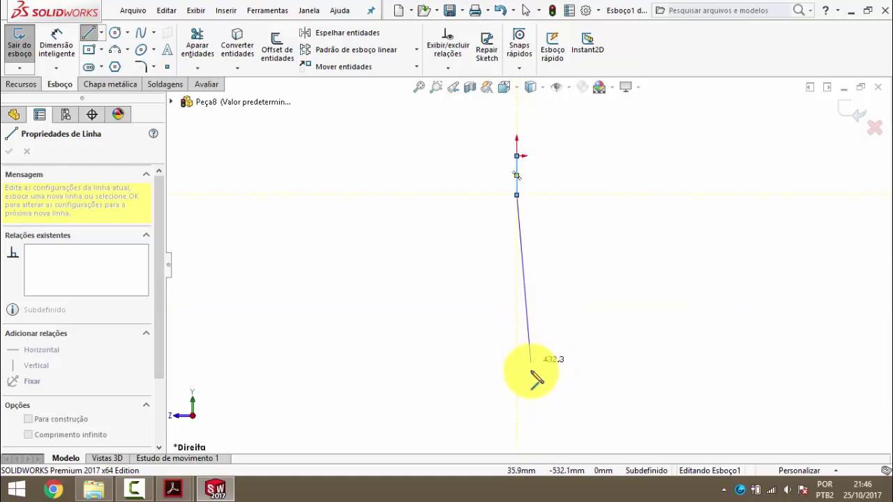
scroll(534, 374, down, 1)
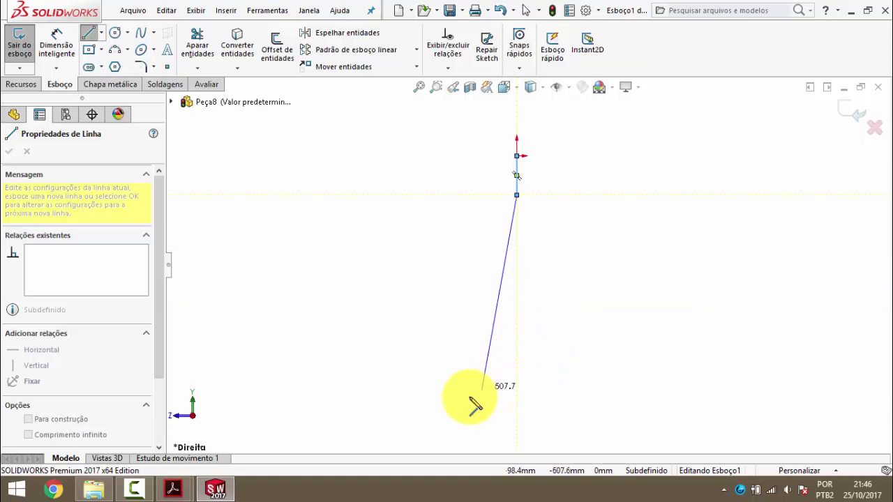
scroll(482, 376, up, 1)
scroll(468, 401, down, 1)
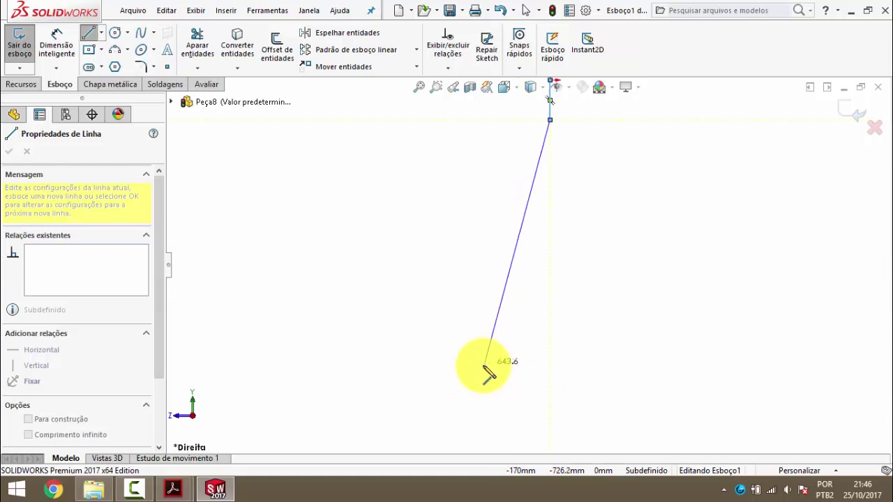
scroll(478, 369, up, 1)
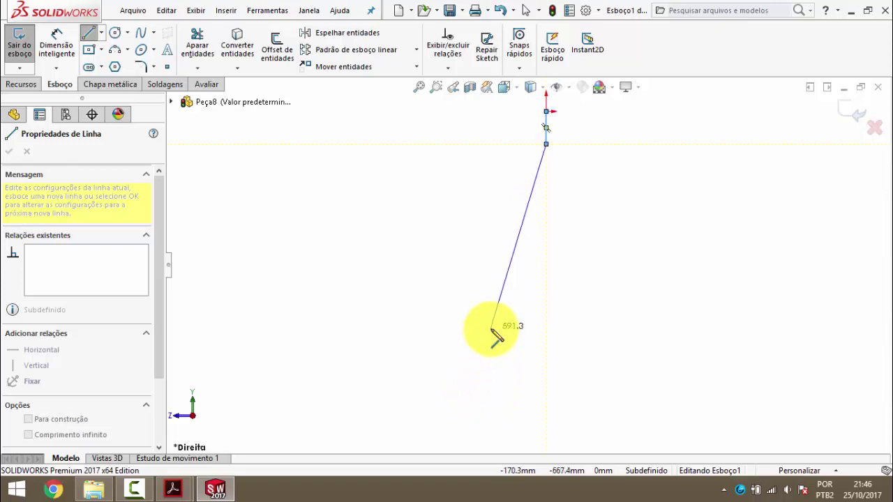
click(462, 420)
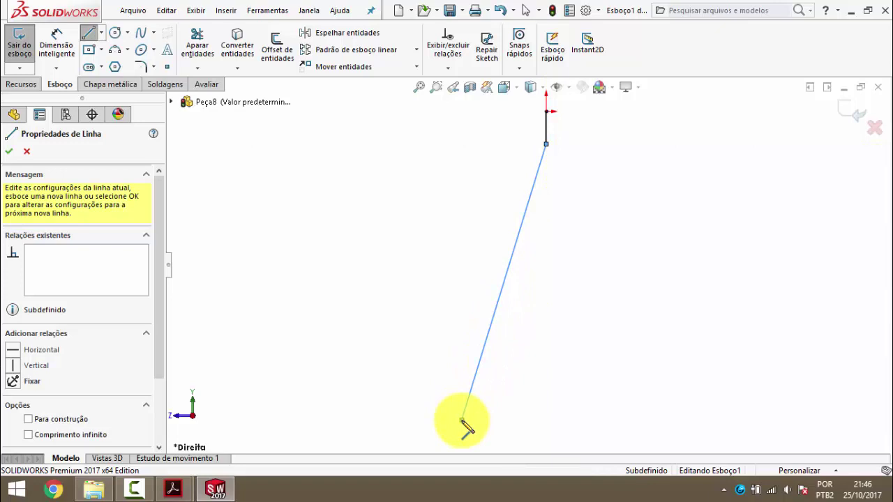
key(z)
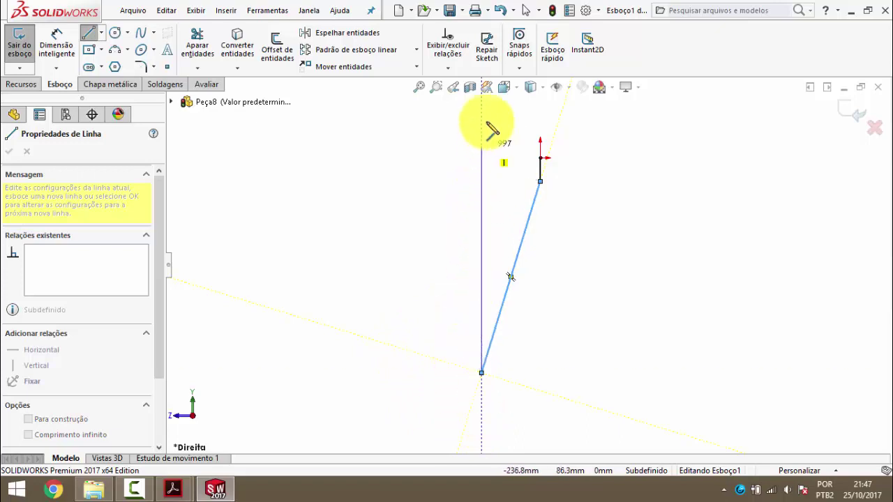
click(481, 413)
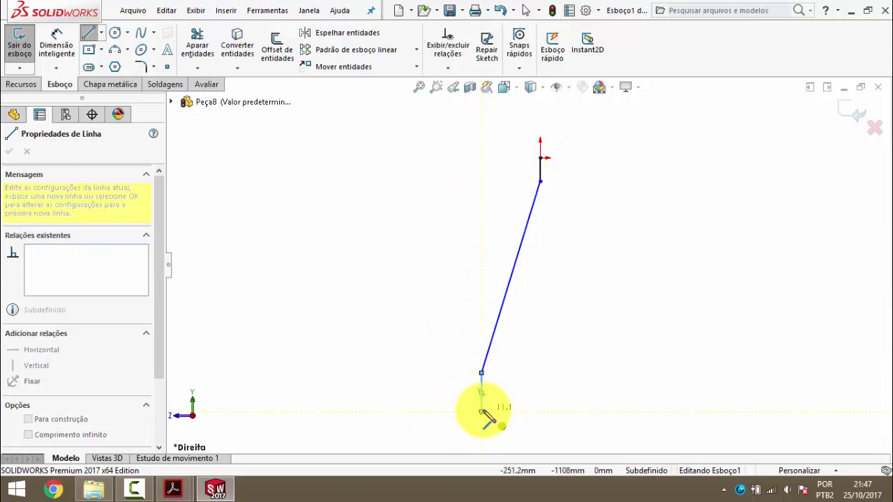
key(Escape)
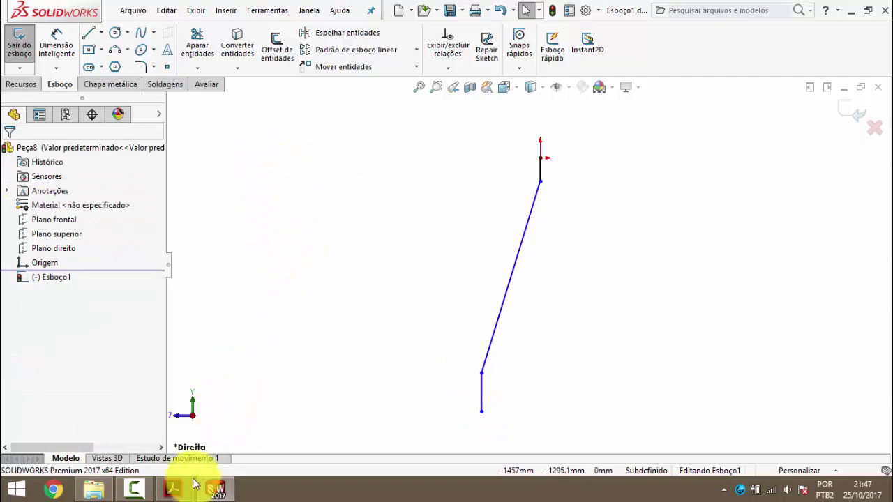
click(221, 443)
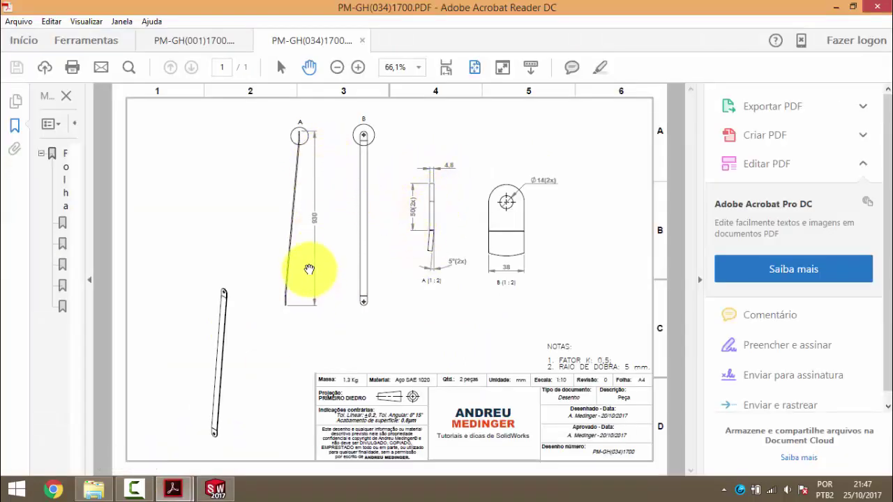
click(835, 7)
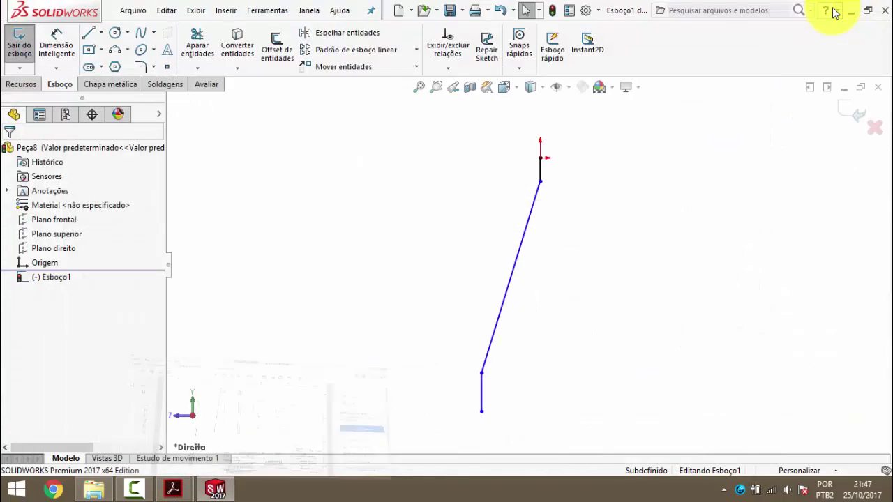
mouse_move(172, 489)
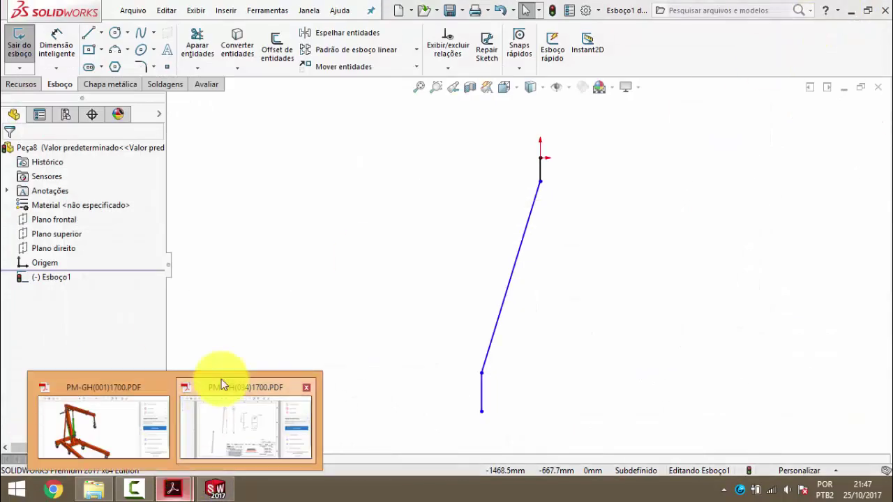
click(222, 379)
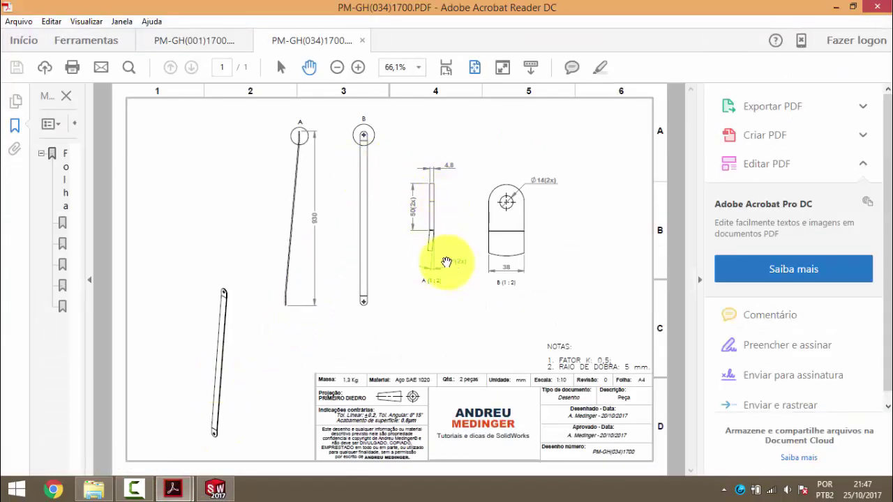
click(836, 9)
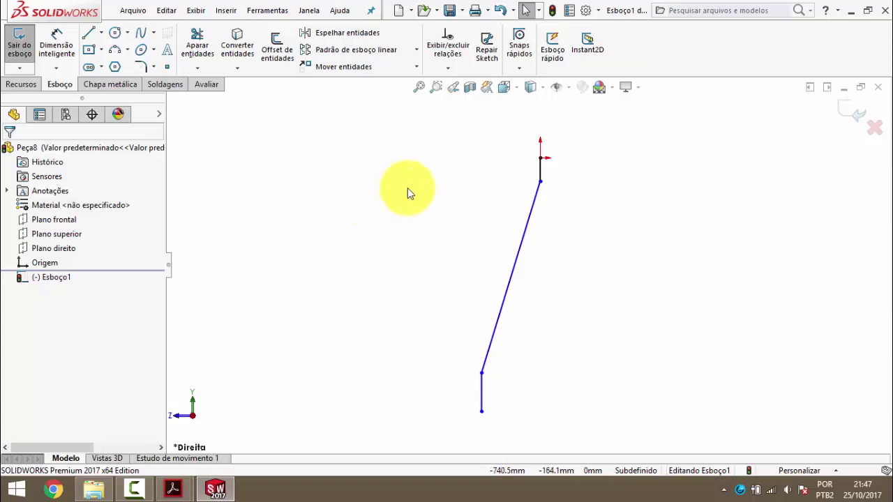
- Add an Equal relation between the top and bottom short vertical lines
click(540, 168)
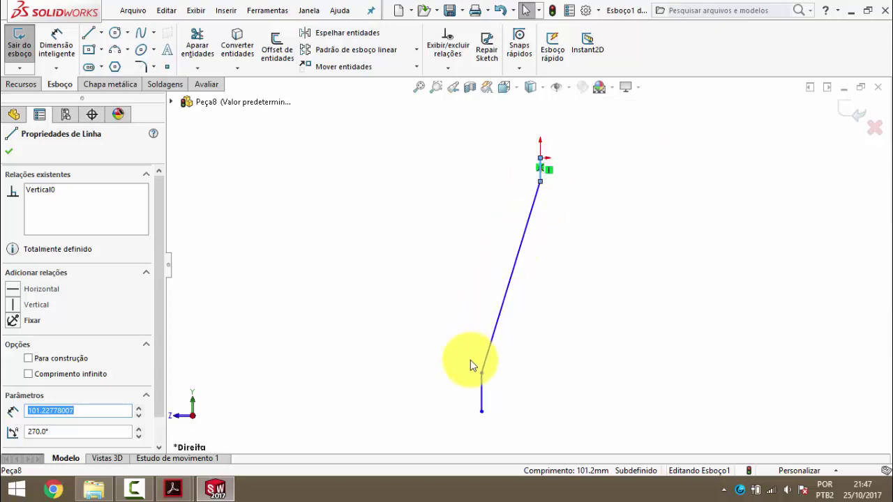
ctrl+click(484, 394)
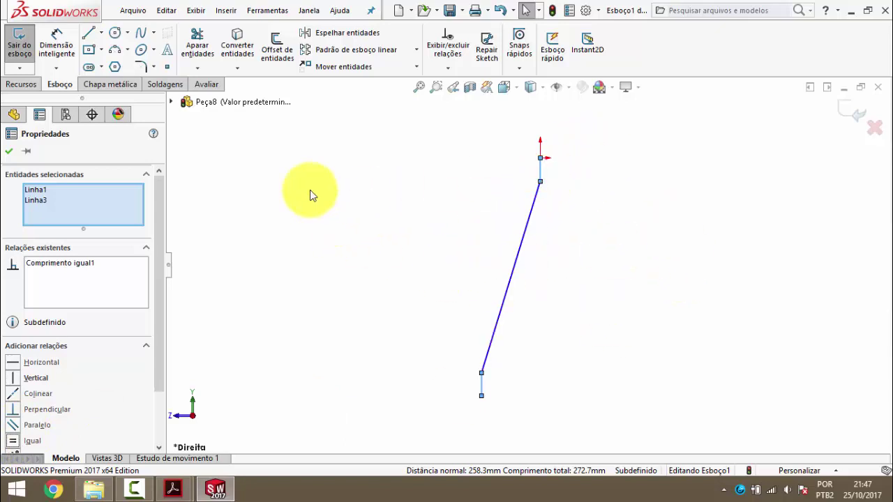
click(11, 151)
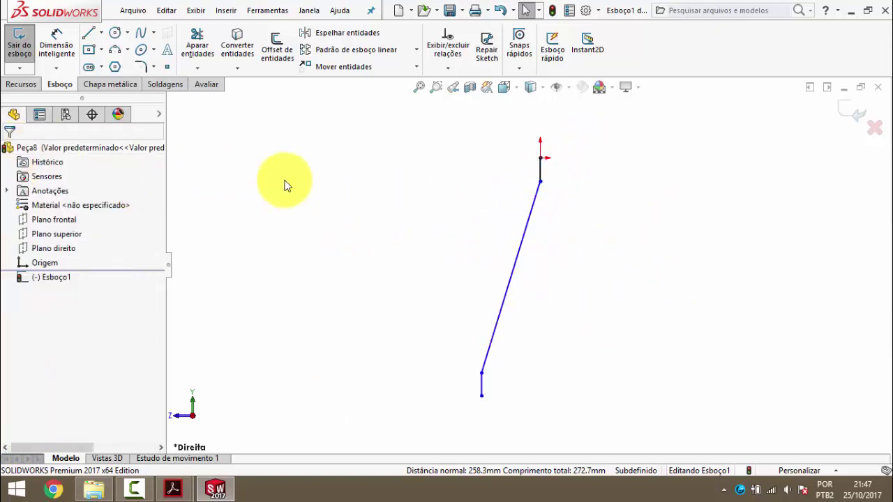
- Dimension the top vertical line to 50 mm
click(56, 47)
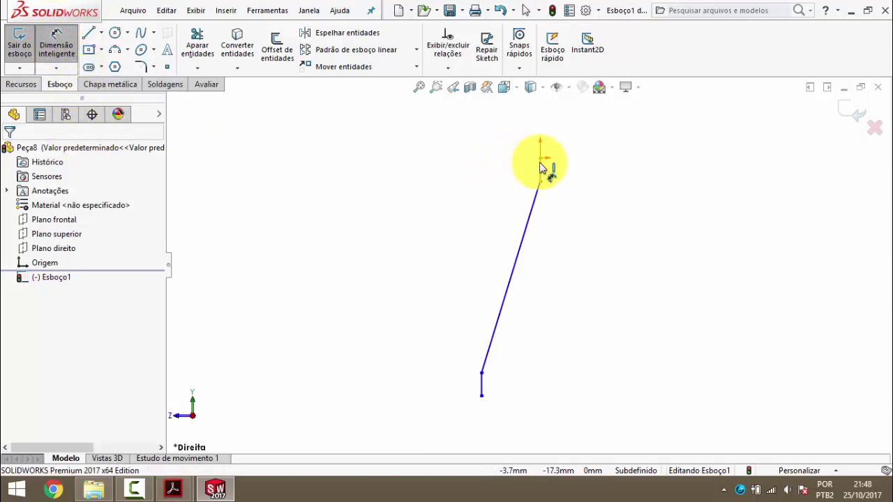
scroll(541, 170, down, 3)
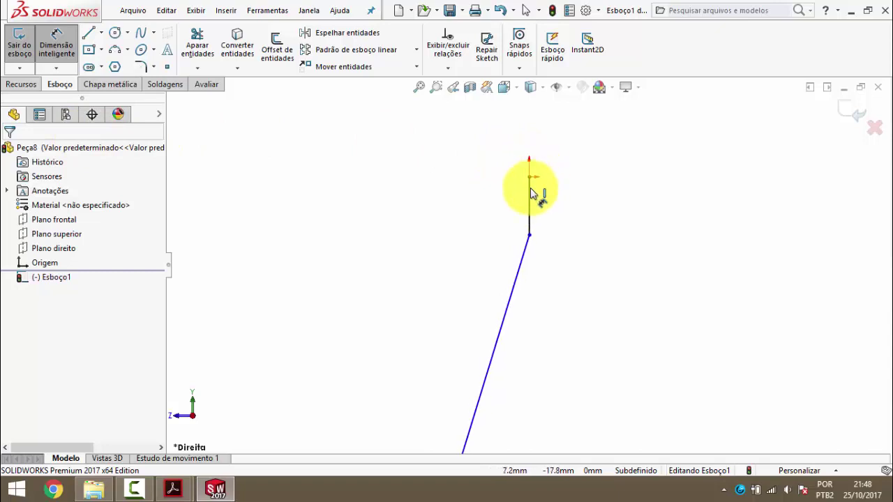
click(530, 199)
click(624, 209)
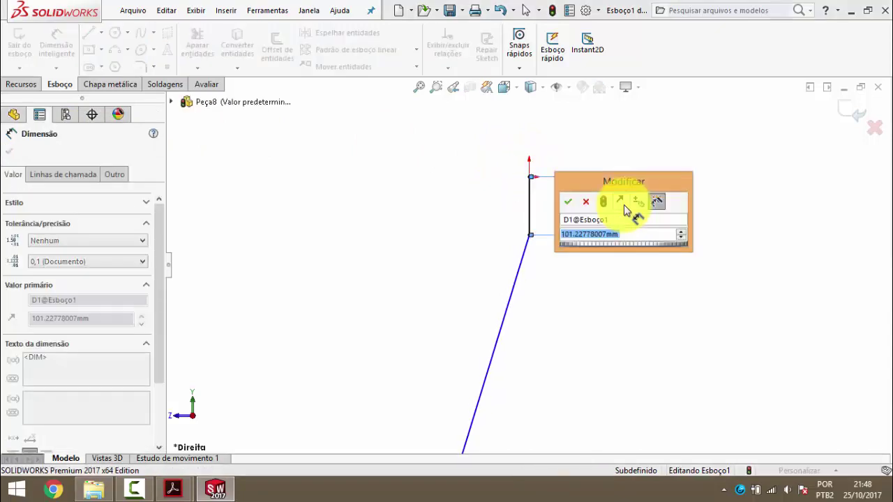
text(50)
key(Return)
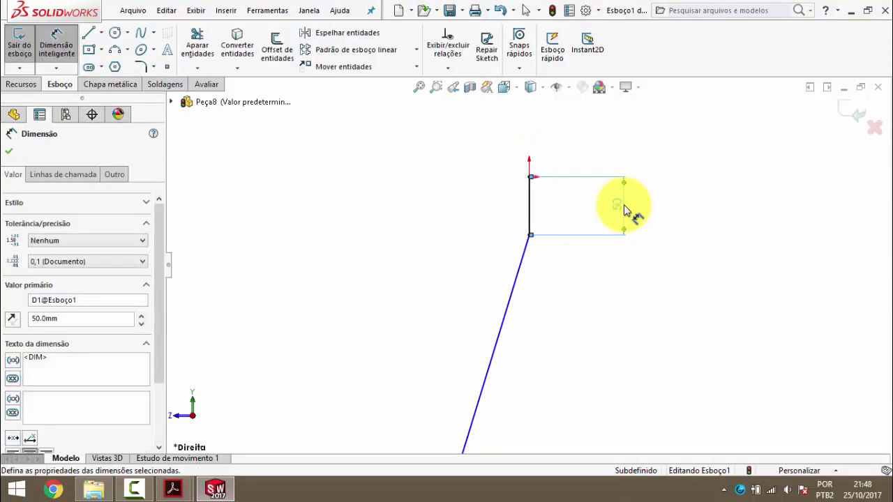
- Start an angle dimension between the top vertical line and the slanted line
scroll(534, 265, down, 4)
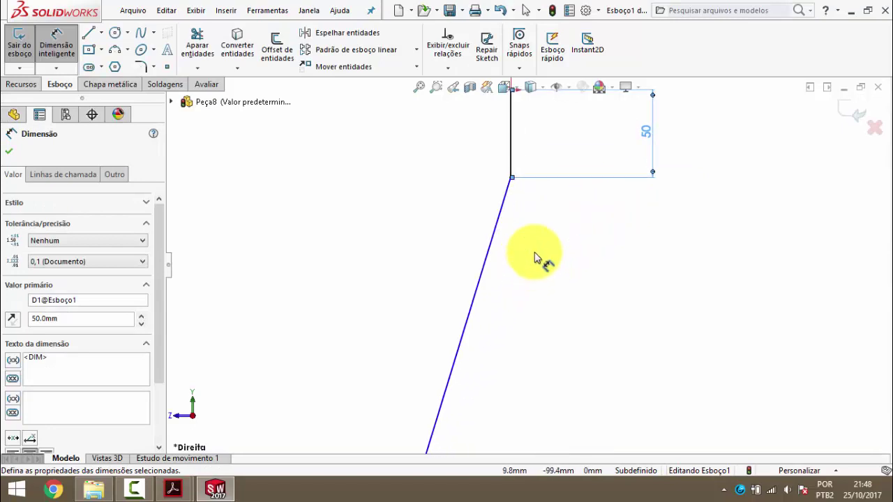
click(512, 159)
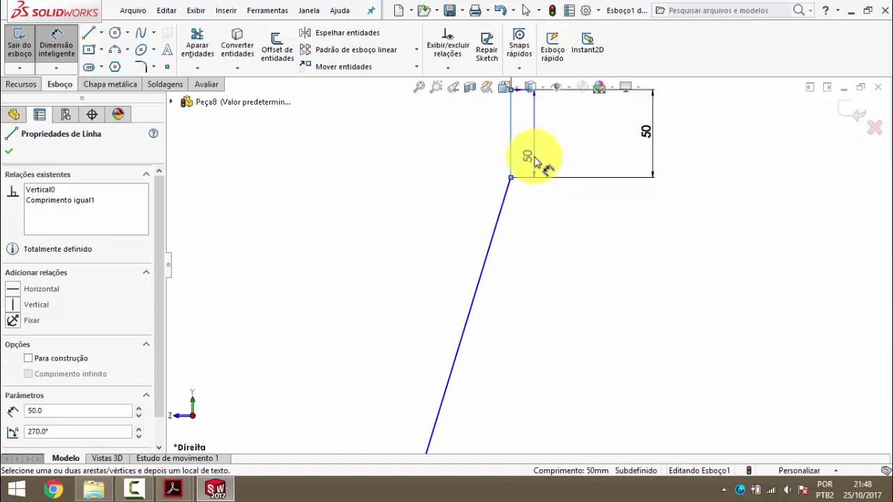
click(484, 269)
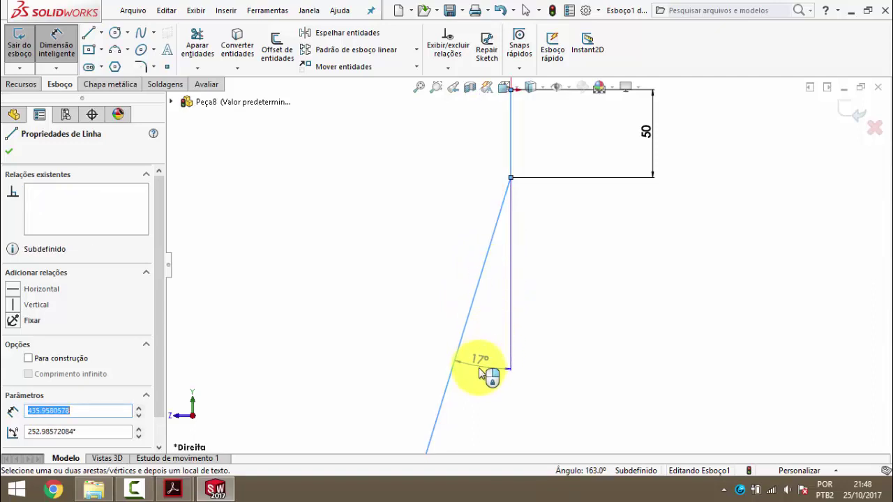
click(497, 318)
drag(493, 316, 504, 213)
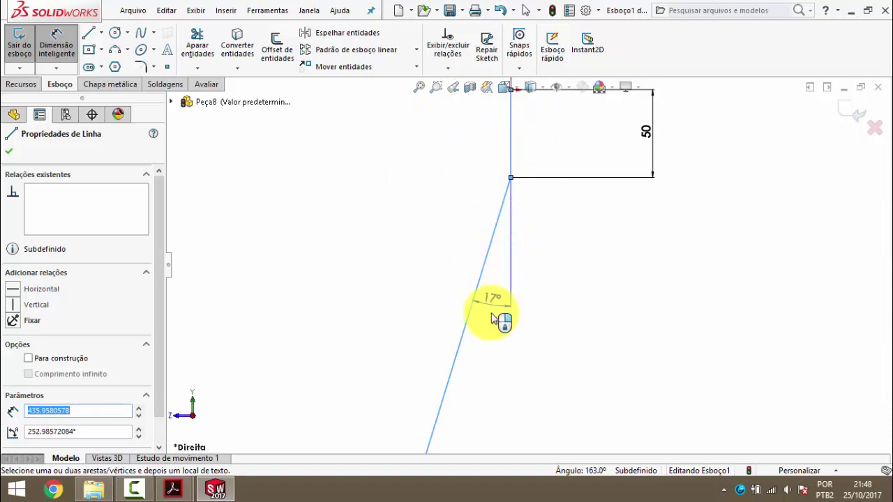
- Set the slanted line's angle from the top vertical line to 5°
click(488, 358)
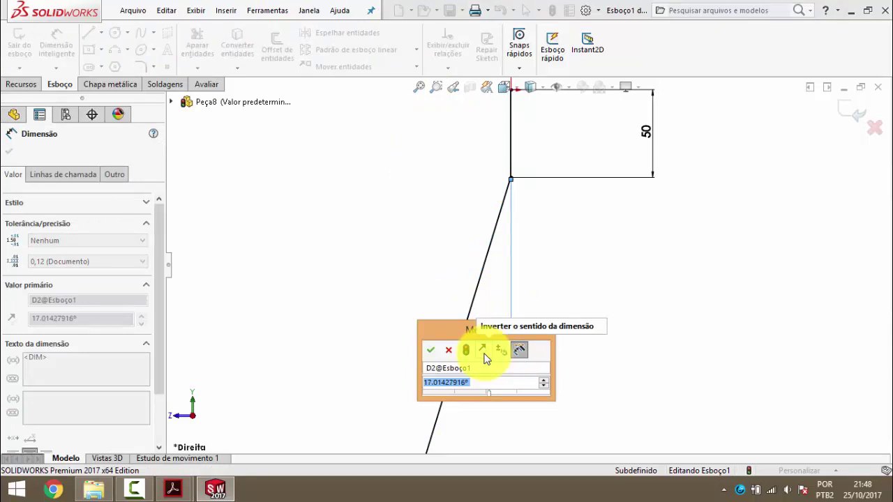
text(5)
key(Return)
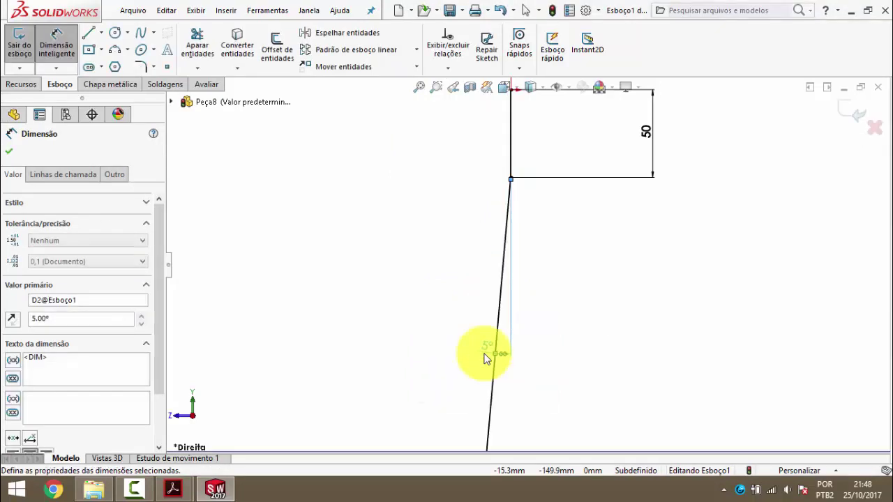
key(f)
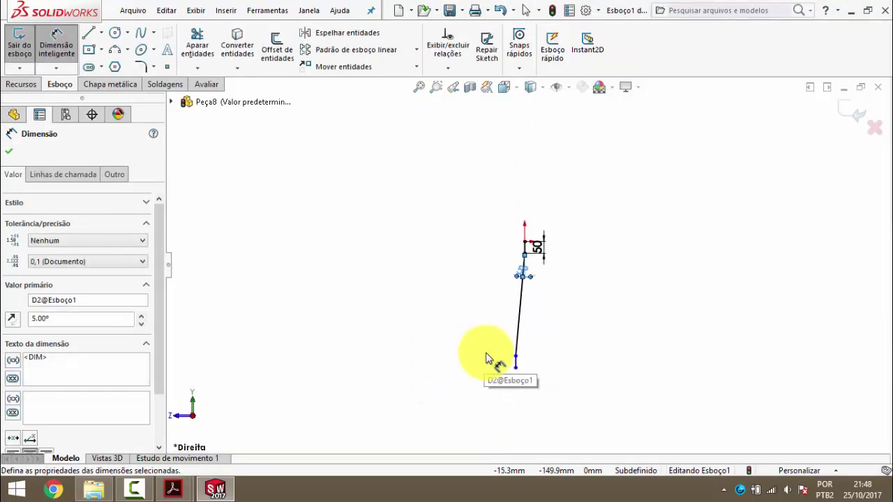
scroll(537, 338, down, 1)
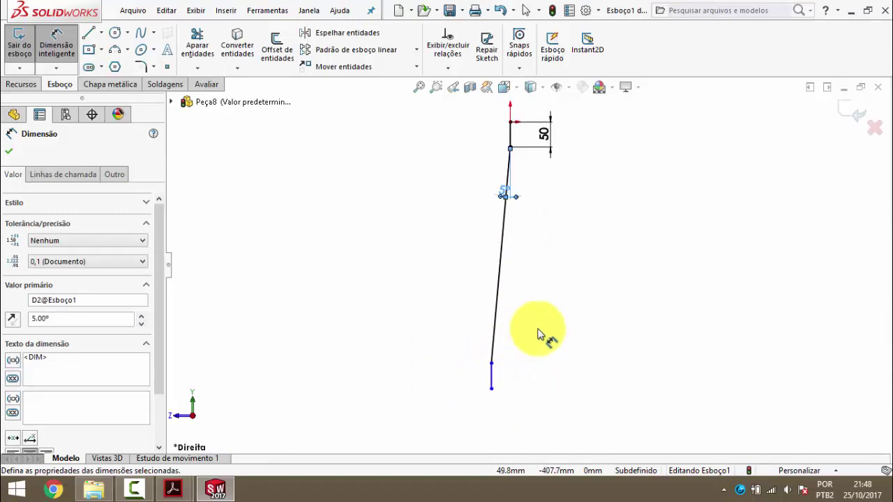
scroll(583, 253, down, 1)
click(606, 237)
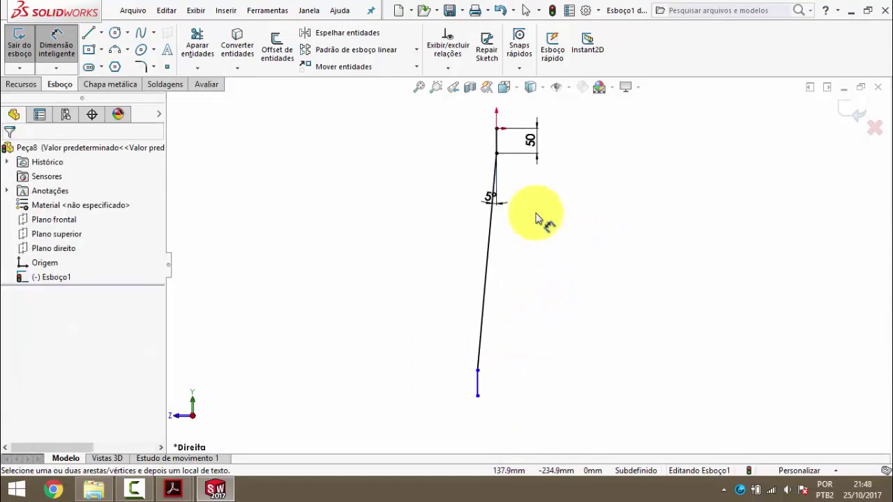
click(496, 129)
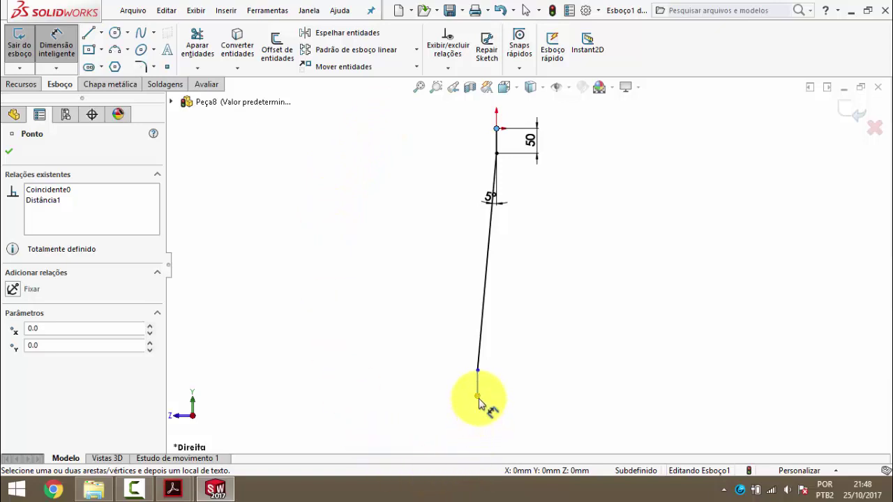
- Dimension the sketch's overall vertical height to 930 mm
click(478, 397)
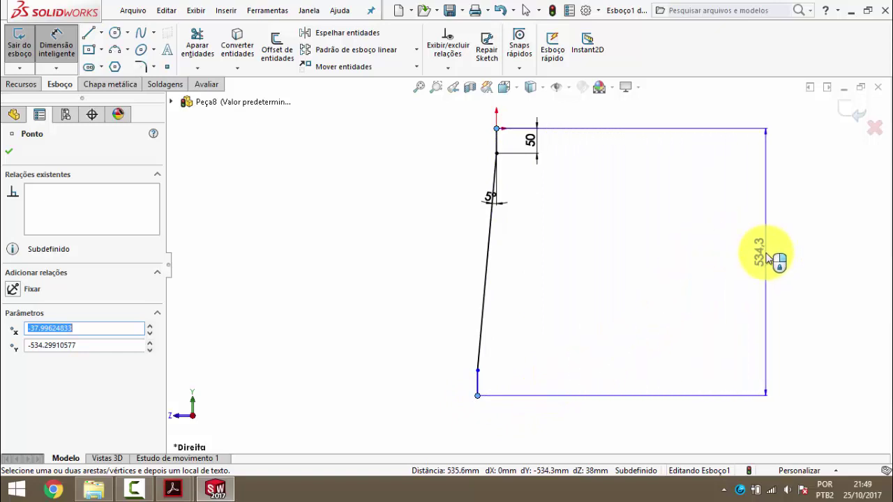
click(769, 258)
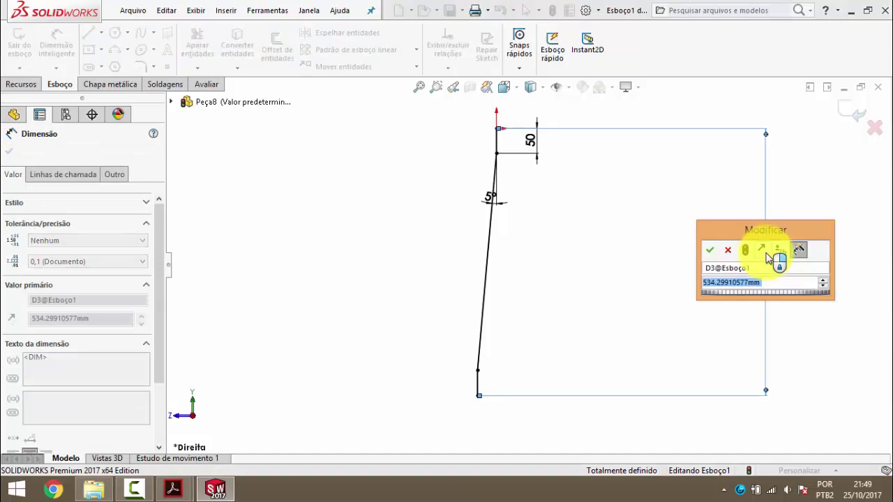
text(930)
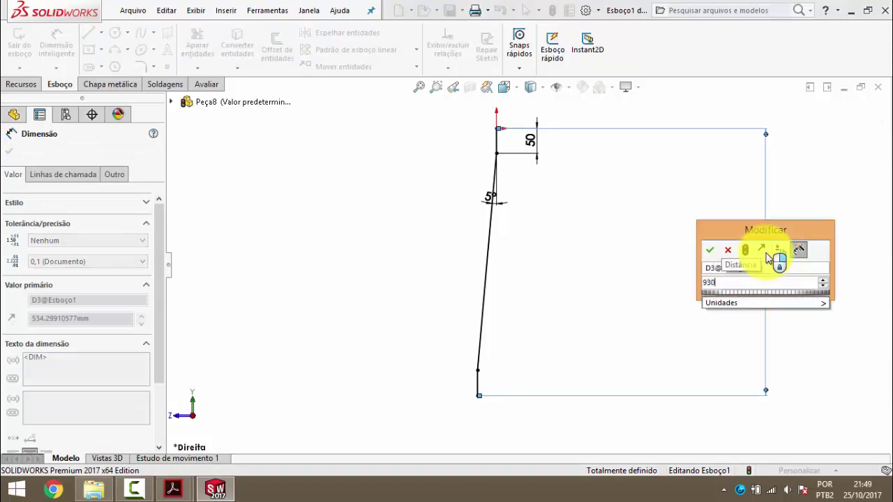
key(Return)
key(f)
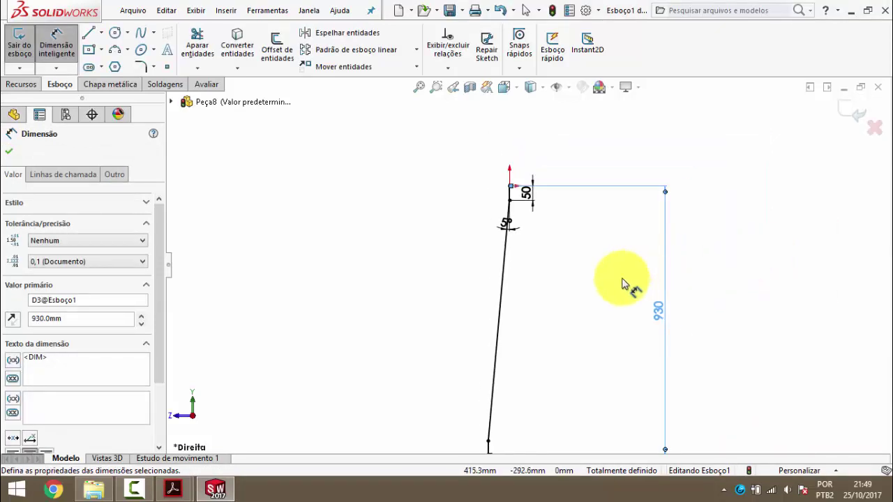
key(f)
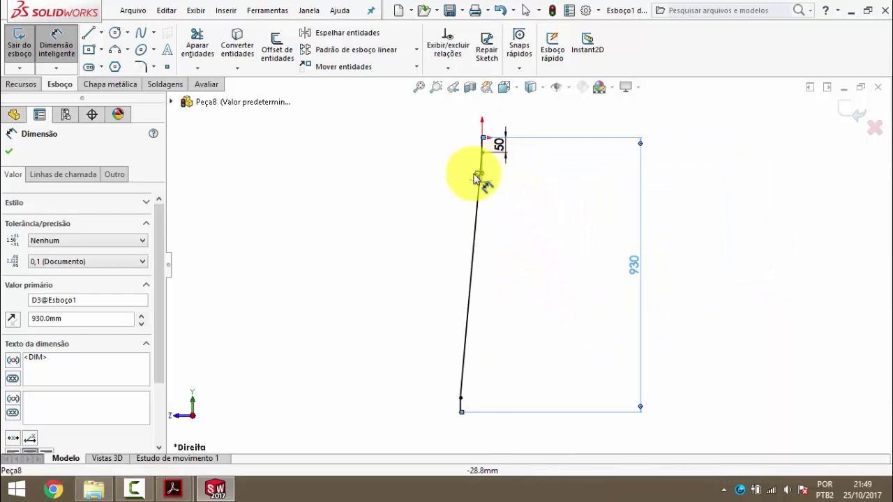
- Close the dimension properties and bring up the PM-GH(034)1700 drawing PDF
click(488, 233)
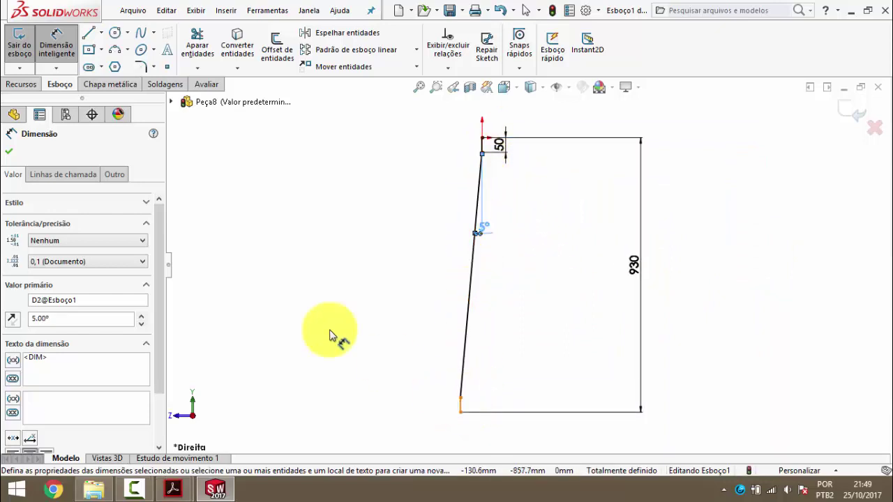
click(7, 152)
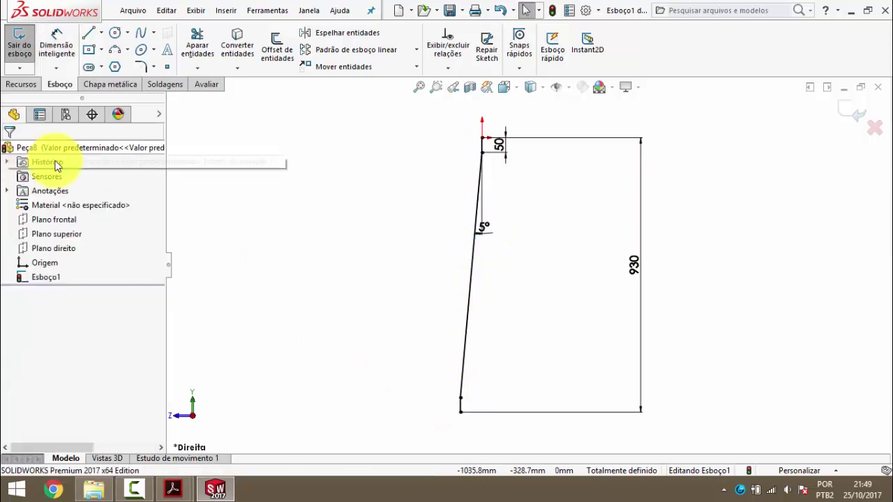
click(165, 488)
click(247, 379)
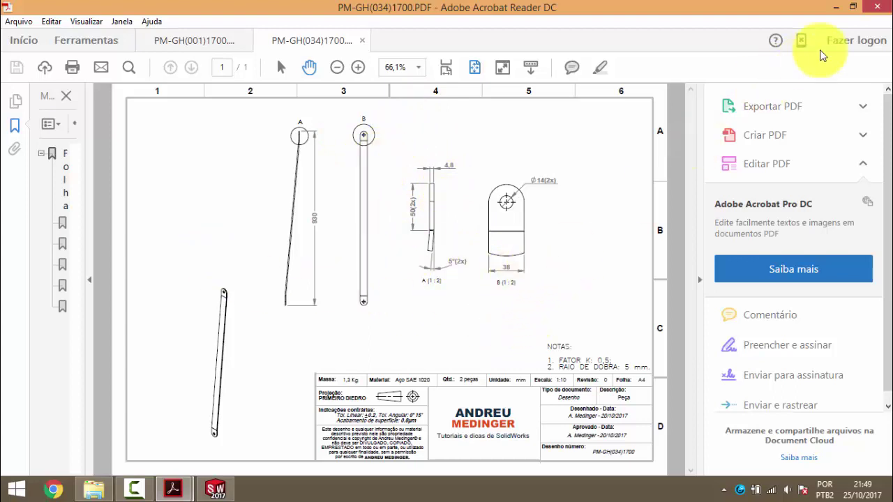
- Minimize the PM-GH(034)1700 drawing in Acrobat to return to the SOLIDWORKS sketch
click(835, 7)
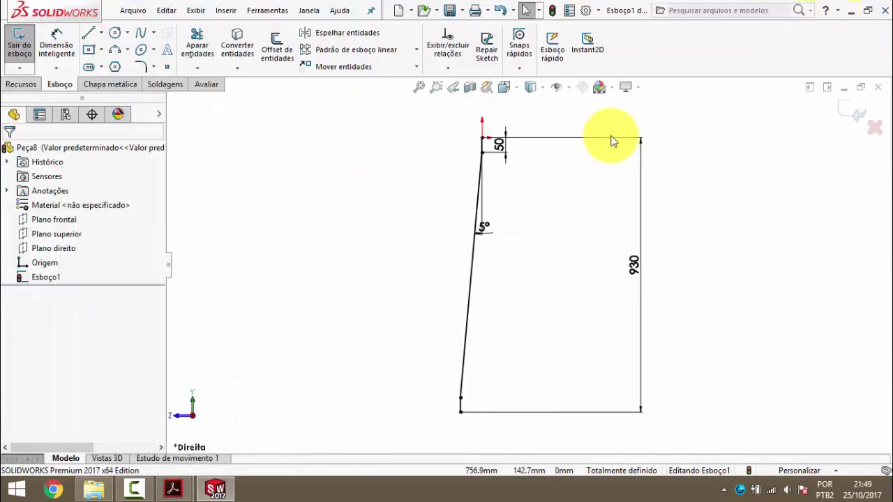
- Start a base flange from Esboço1 and orbit to inspect its default preview
click(109, 85)
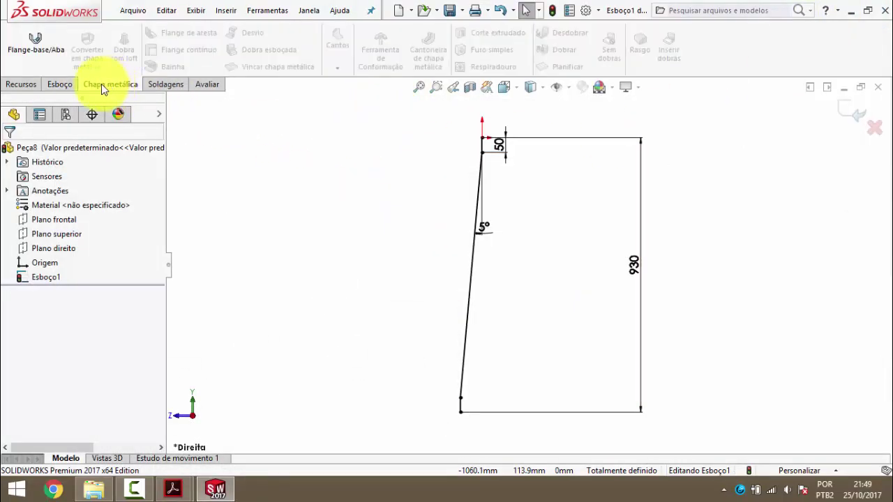
click(37, 47)
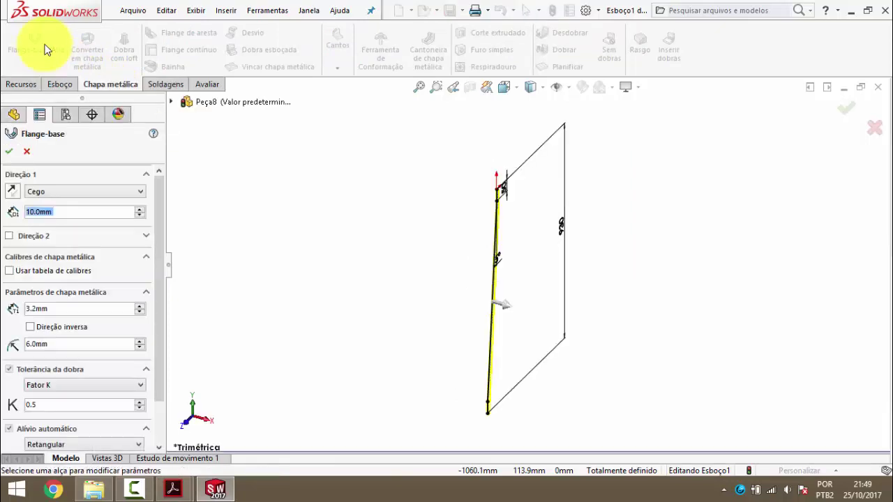
scroll(489, 238, down, 3)
mouse_move(510, 231)
middle_down()
mouse_move(454, 138)
mouse_move(470, 179)
mouse_move(460, 210)
middle_up()
scroll(470, 180, down, 3)
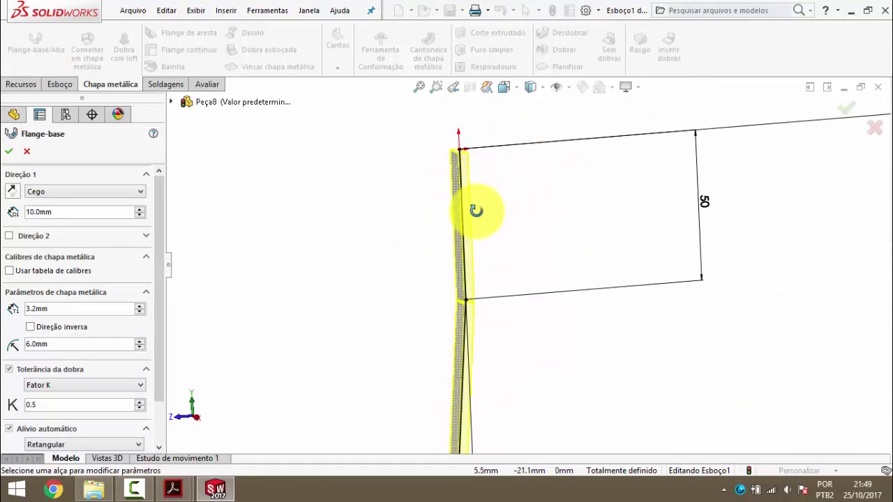
scroll(460, 210, up, 2)
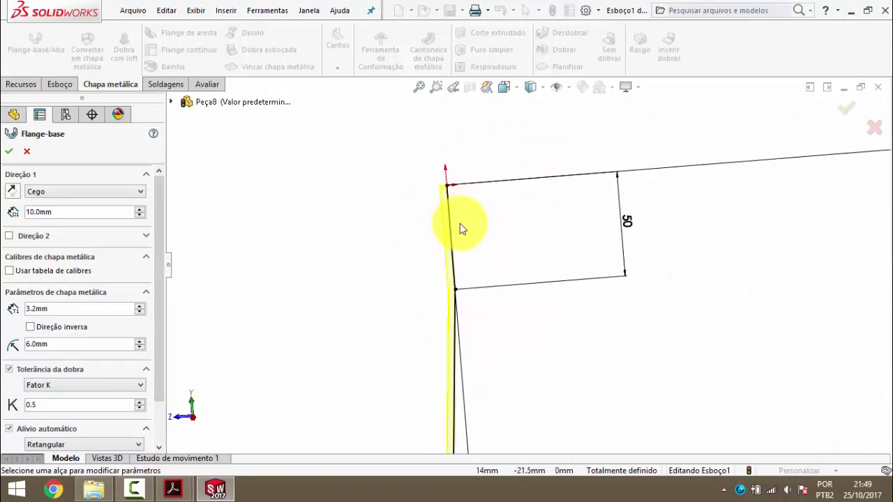
scroll(470, 284, up, 2)
middle_drag(485, 276, 528, 285)
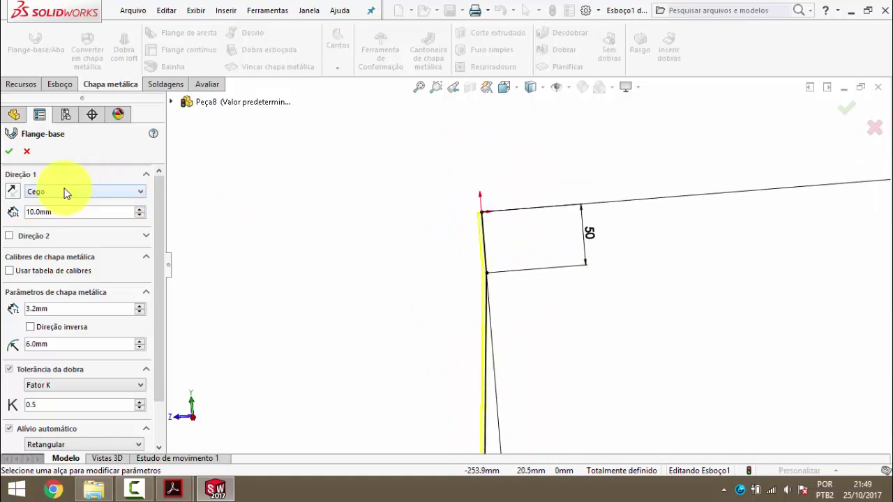
- Select the Direção 1 depth value and check the drawing PDF for dimensions
double_click(60, 213)
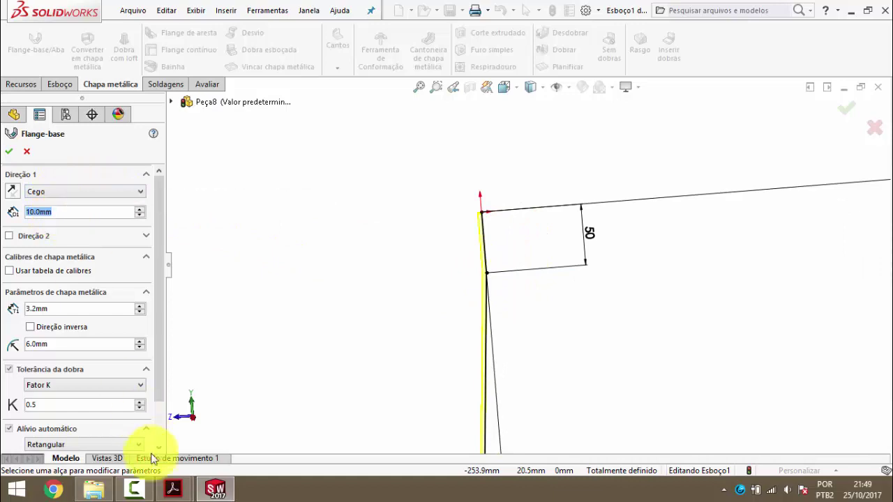
mouse_move(173, 489)
click(216, 453)
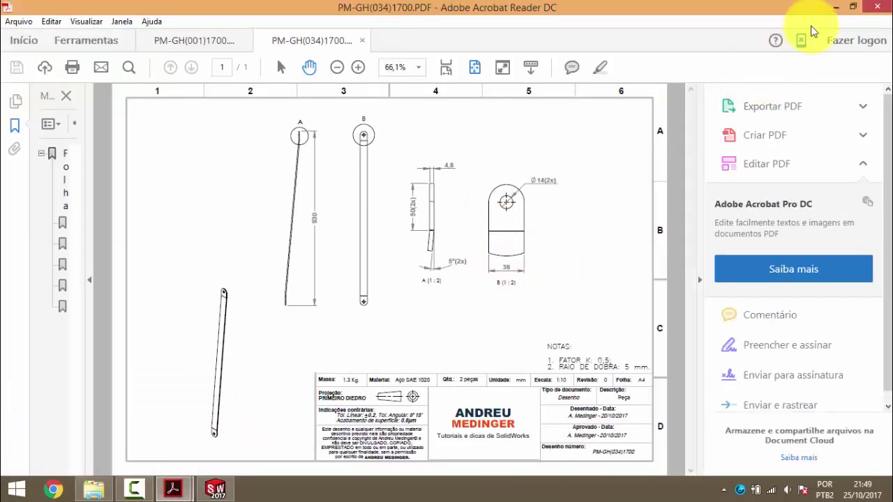
click(835, 8)
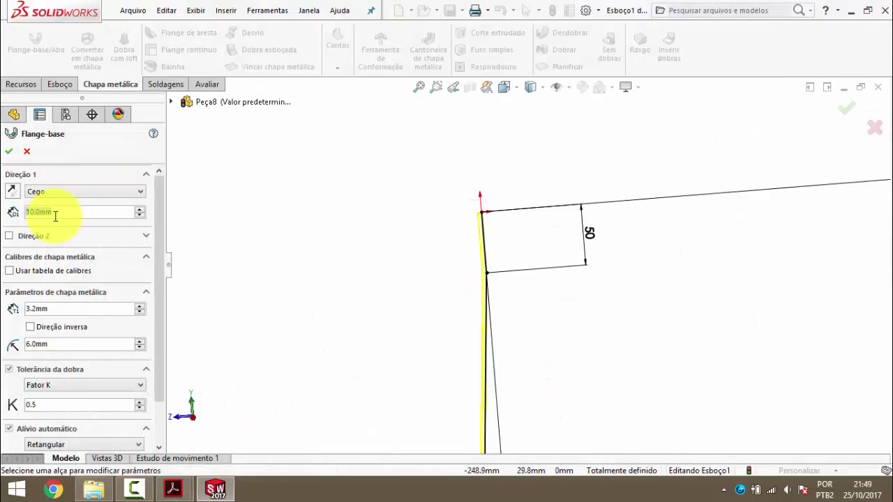
- Set the base flange to 38 mm depth, 5 mm bend radius, 4.8 mm thickness and accept it
text(38)
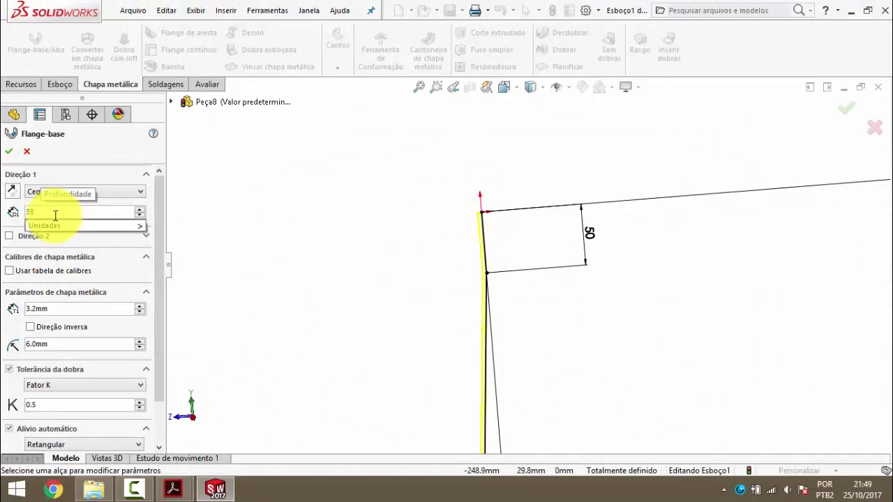
key(Return)
mouse_move(419, 279)
middle_down()
mouse_move(474, 286)
mouse_move(578, 258)
mouse_move(568, 279)
mouse_move(447, 281)
middle_up()
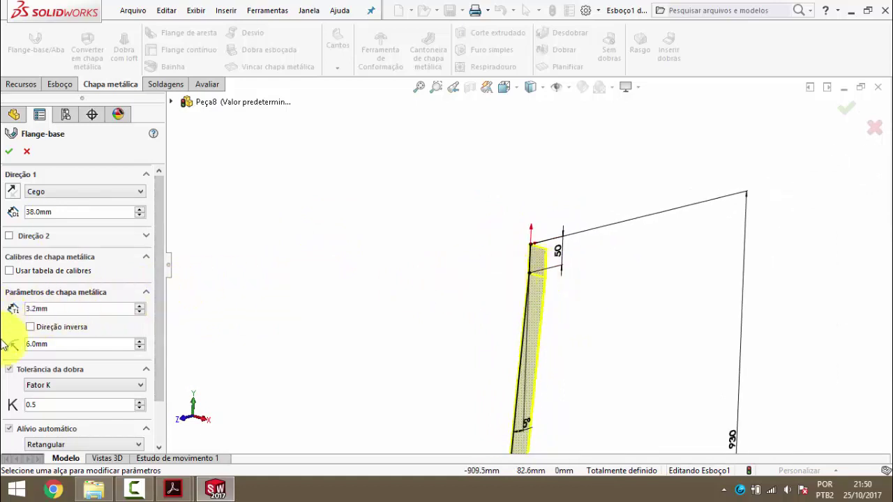
click(60, 345)
text(5)
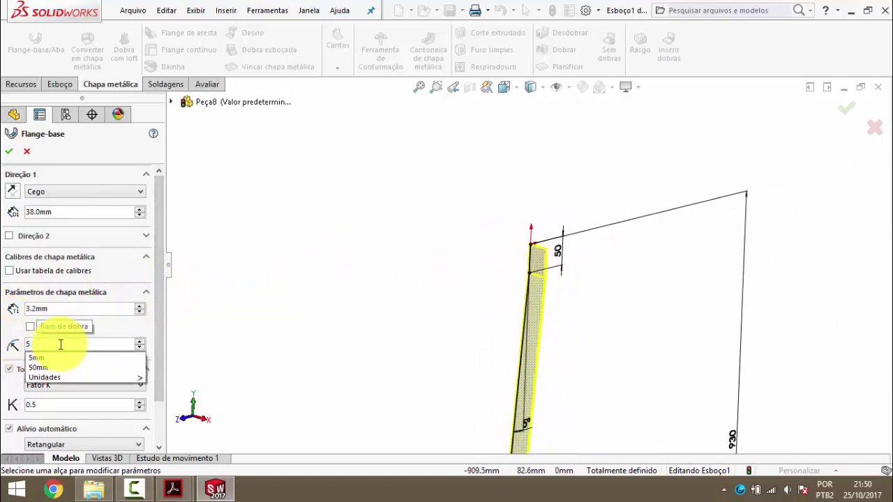
key(Return)
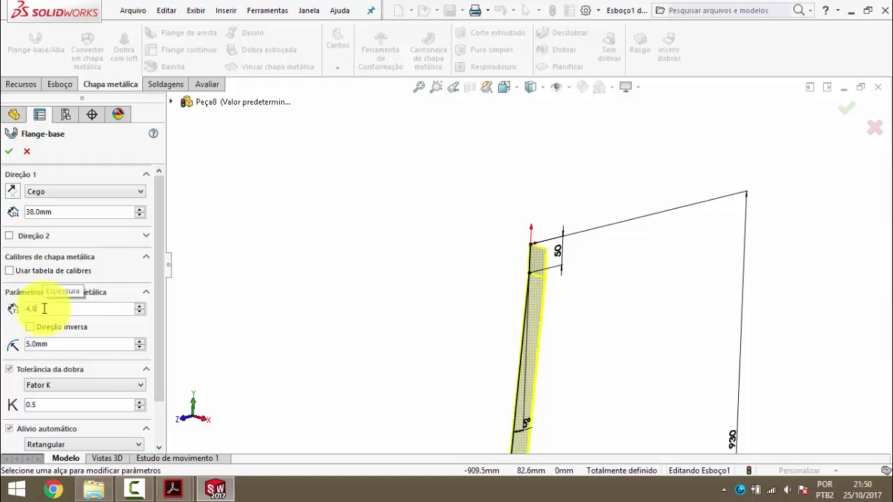
click(9, 152)
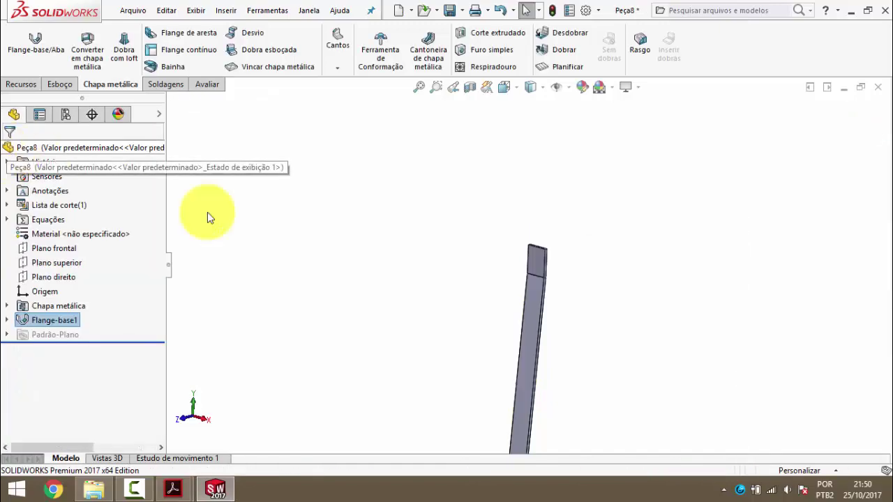
- Show the finished bar in Isometric view with the Recursos tools available
click(505, 88)
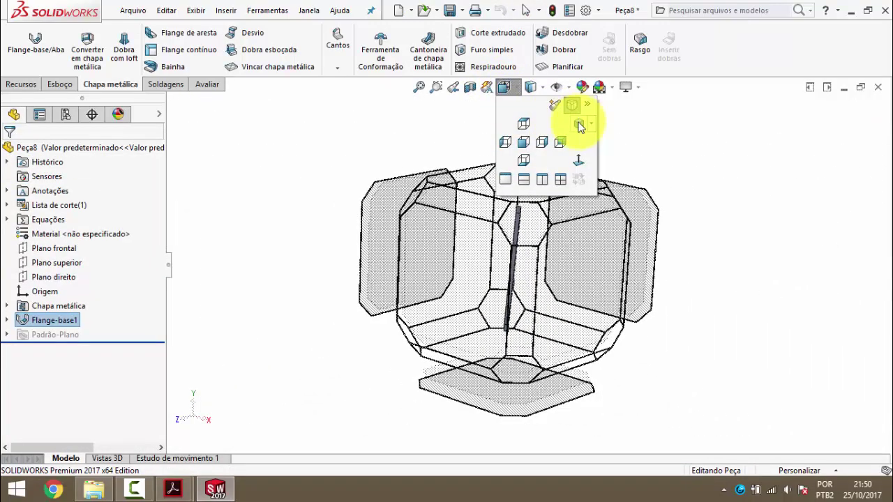
click(578, 125)
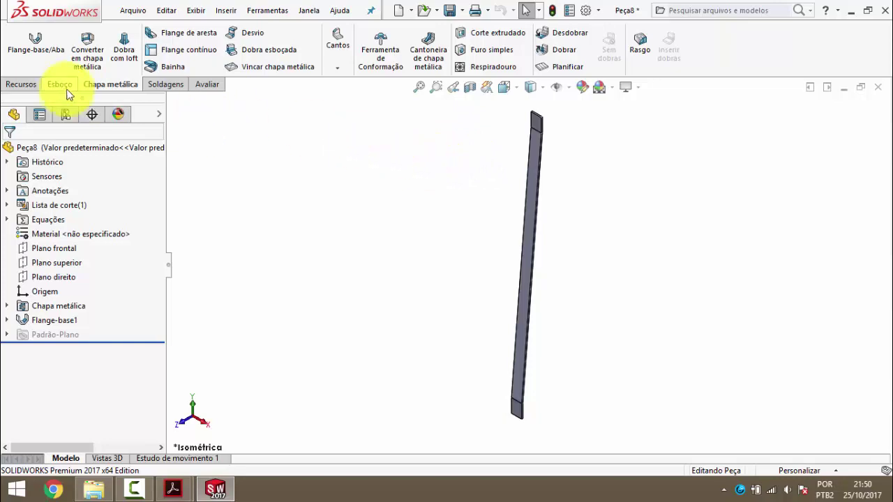
click(20, 84)
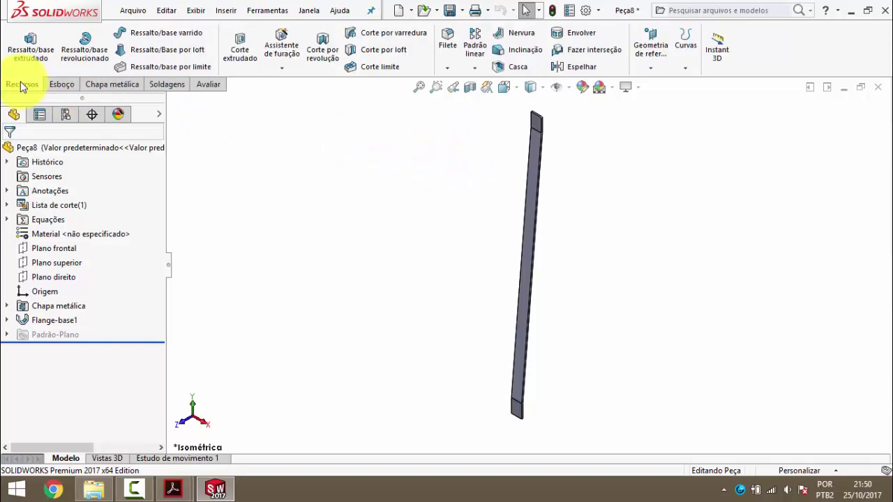
- Round the bar's top end with a full round fillet across side, end and opposite side faces
click(445, 41)
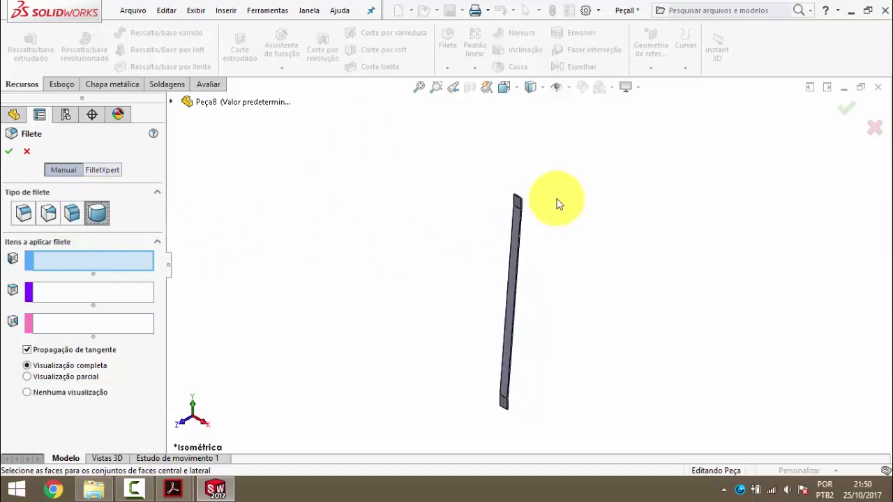
scroll(524, 213, down, 5)
scroll(477, 233, down, 2)
scroll(471, 252, down, 2)
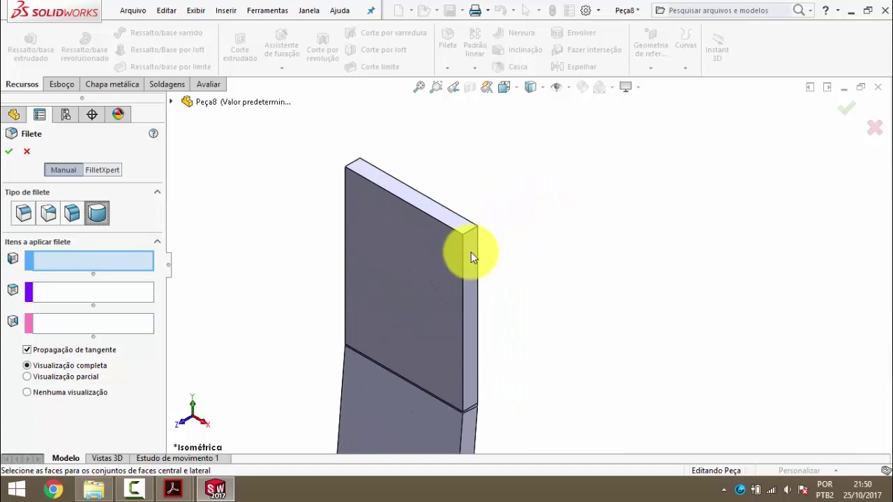
scroll(474, 250, down, 2)
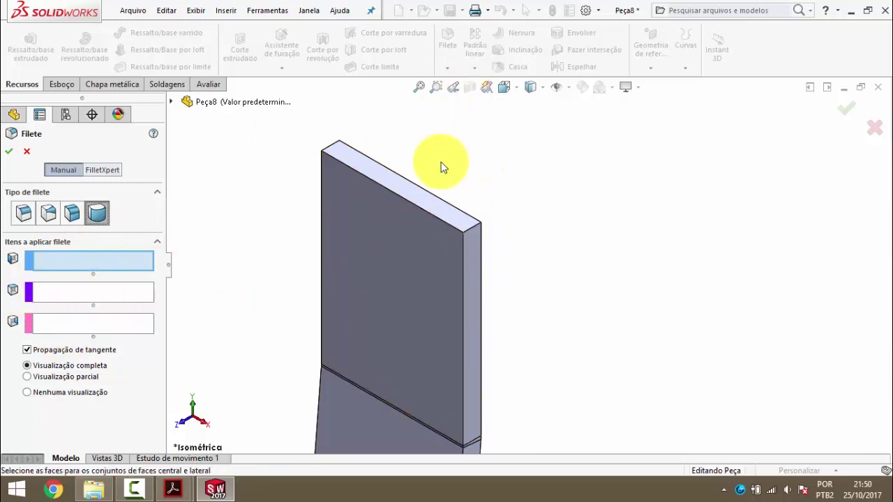
click(113, 263)
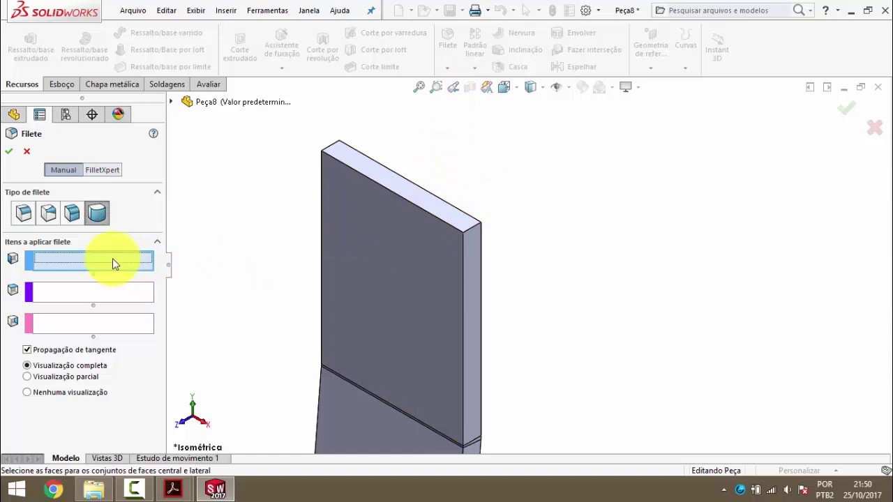
click(475, 246)
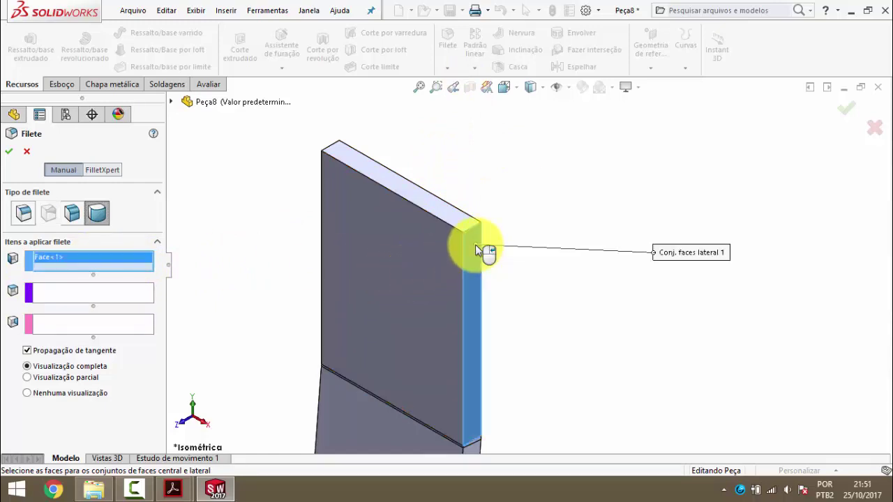
click(448, 215)
middle_drag(447, 214, 424, 232)
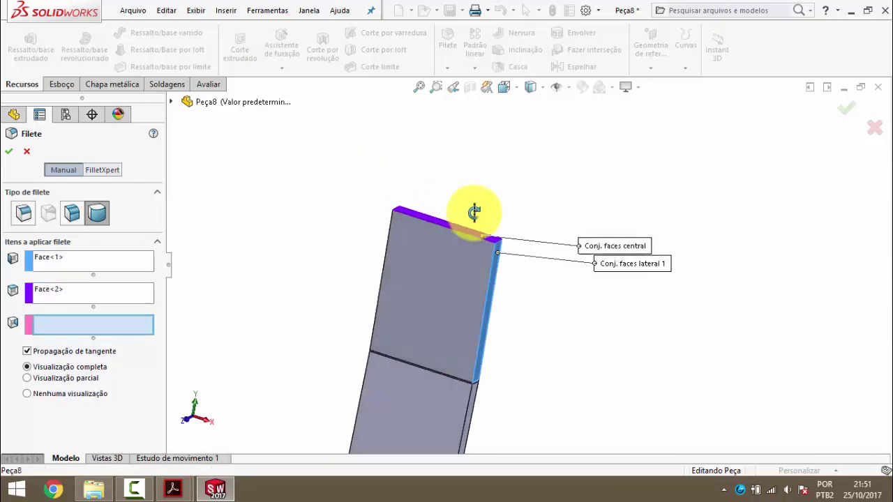
click(441, 242)
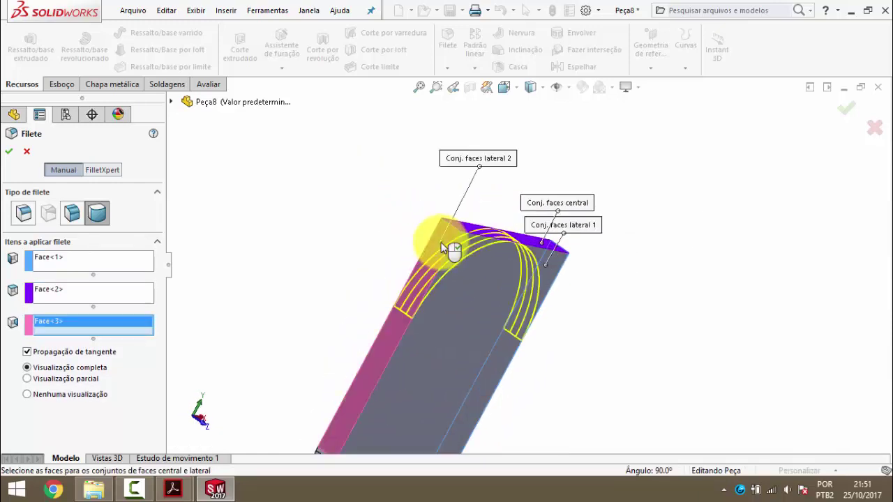
key(Return)
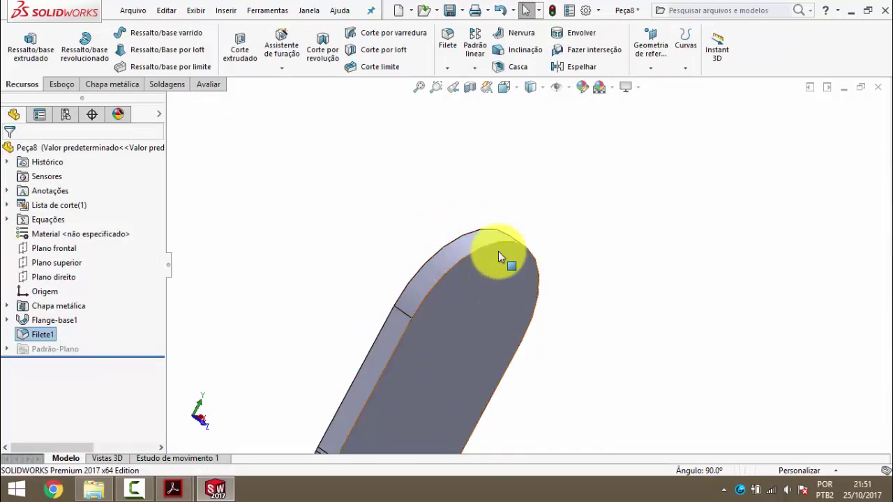
click(42, 337)
click(42, 336)
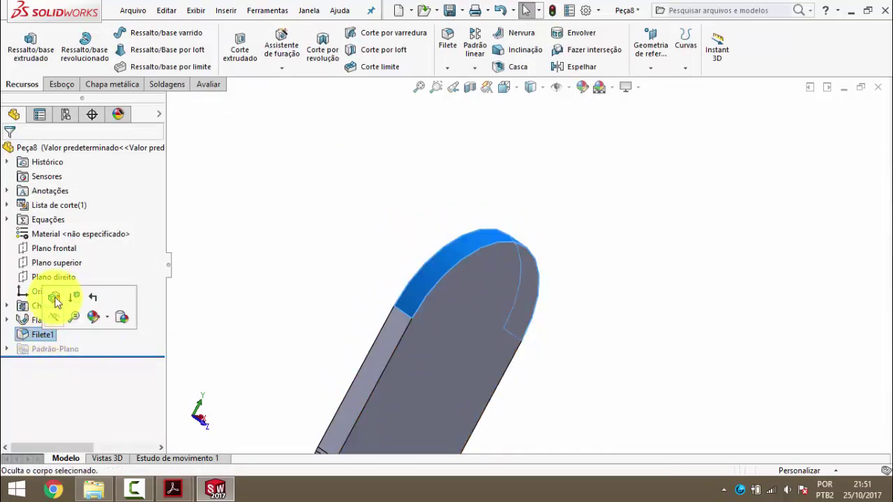
click(40, 333)
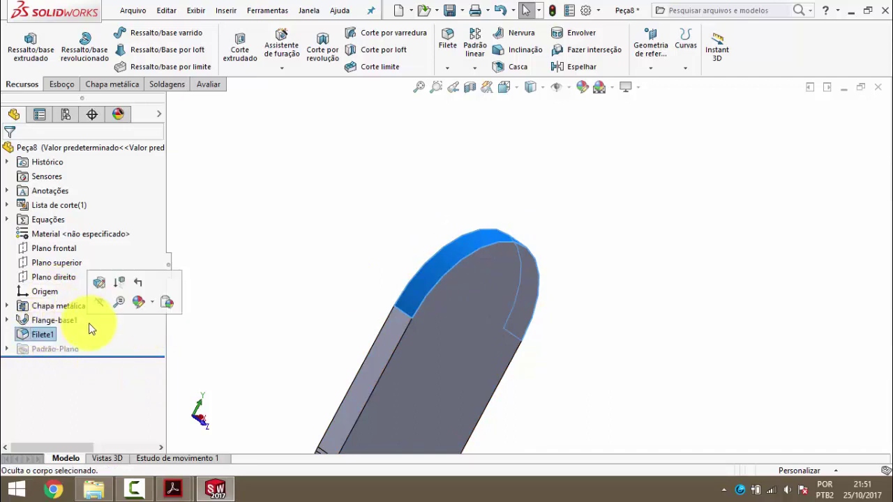
right_click(46, 335)
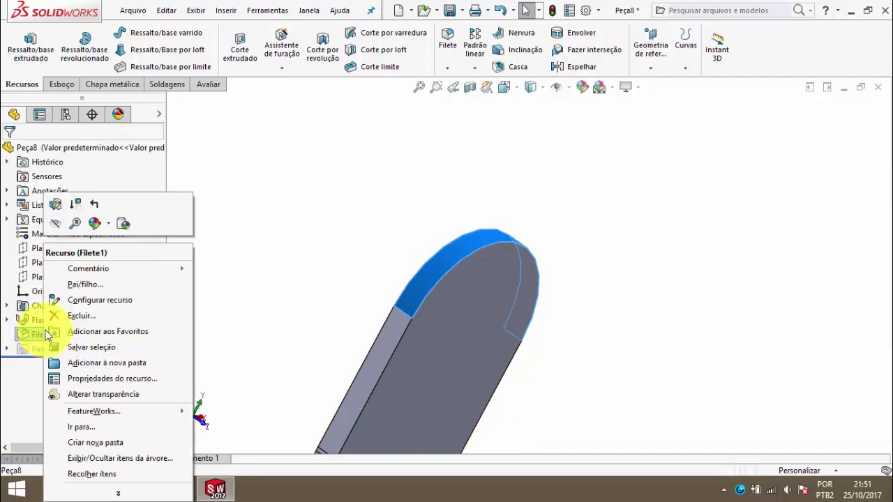
click(56, 204)
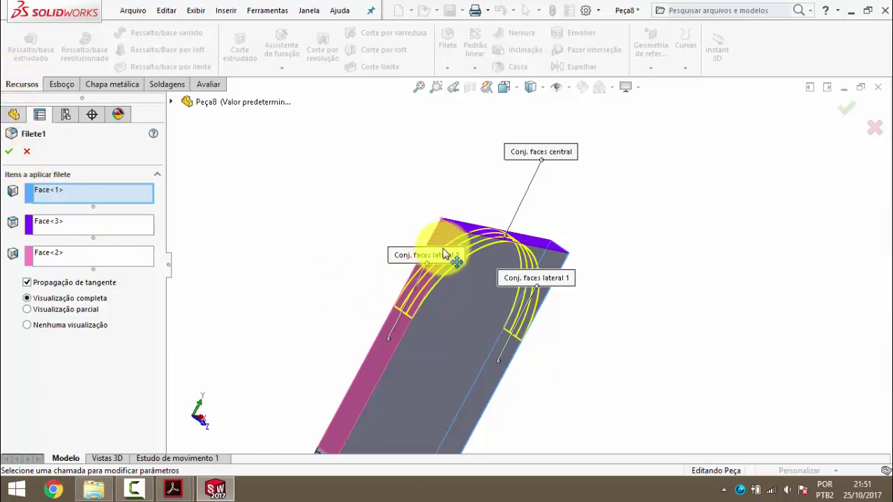
click(9, 153)
mouse_move(474, 200)
middle_down()
mouse_move(537, 255)
mouse_move(543, 272)
mouse_move(498, 372)
mouse_move(478, 314)
mouse_move(462, 356)
mouse_move(489, 243)
mouse_move(472, 207)
middle_up()
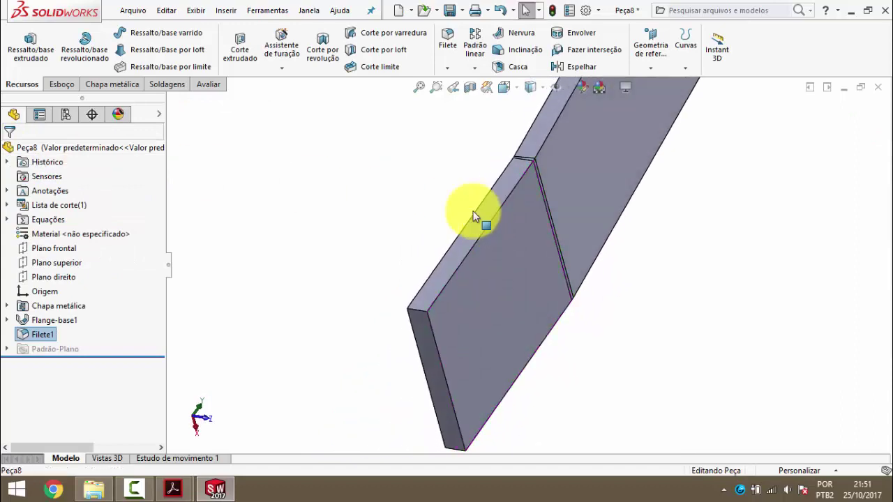
- Start a full round fillet and pick the first side and end faces of the square end
click(449, 44)
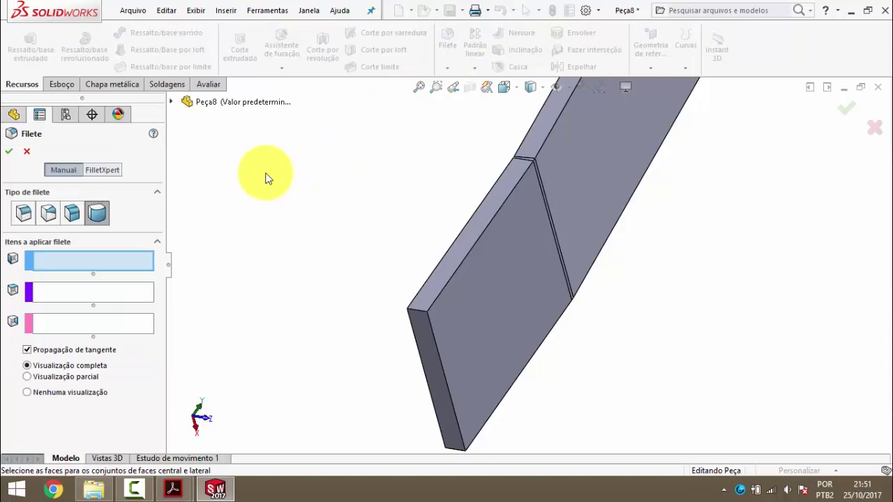
click(97, 213)
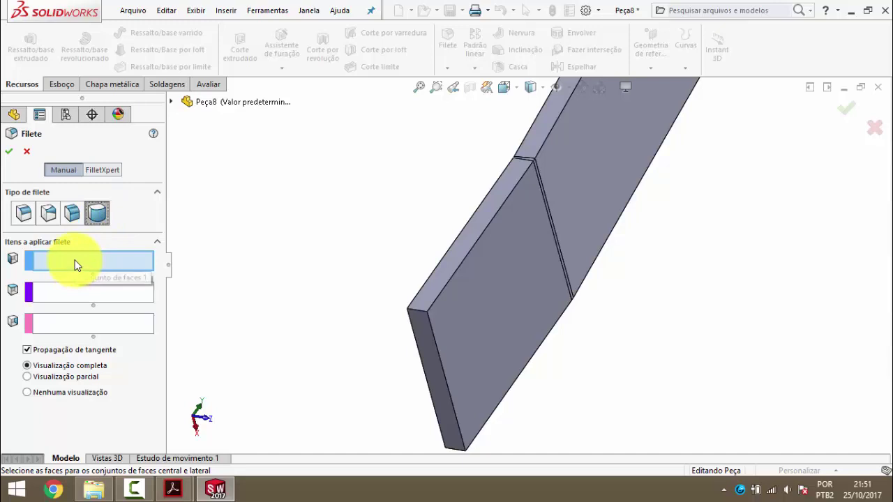
scroll(456, 322, down, 2)
scroll(439, 293, down, 2)
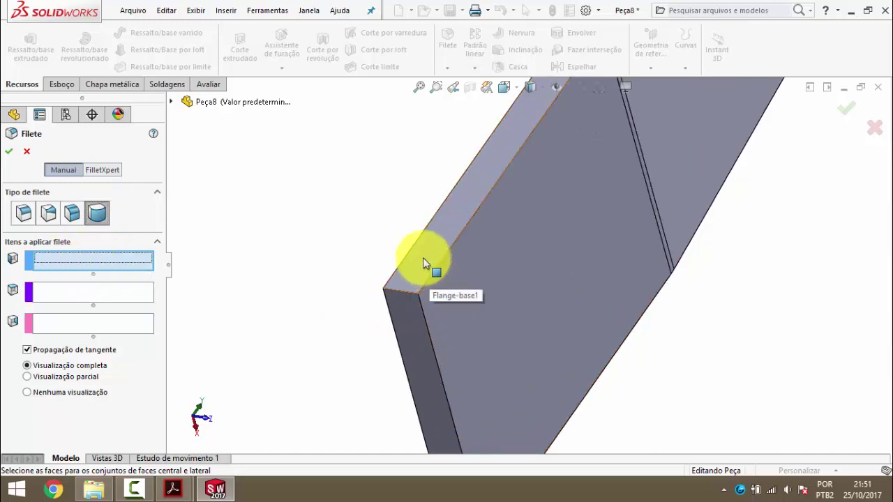
click(423, 257)
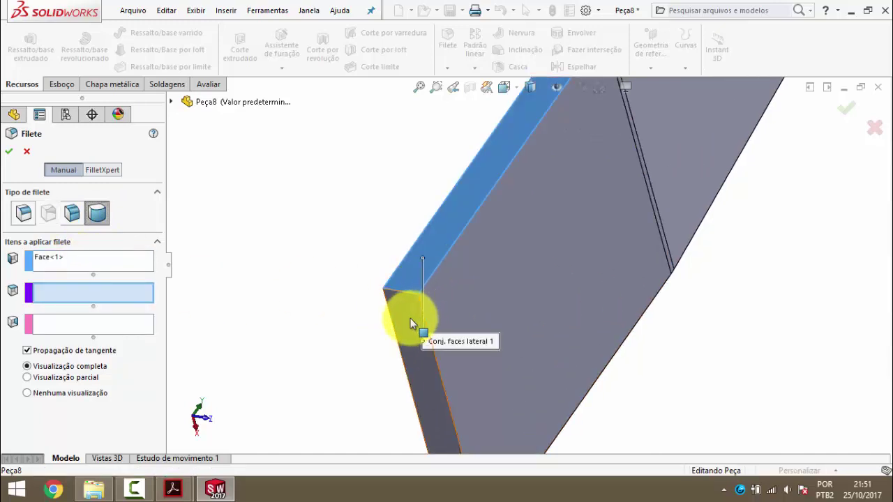
click(409, 318)
- Add the opposite side face, accept Filete2, and orbit the bar to a diagonal view
scroll(441, 309, up, 3)
middle_drag(489, 300, 433, 179)
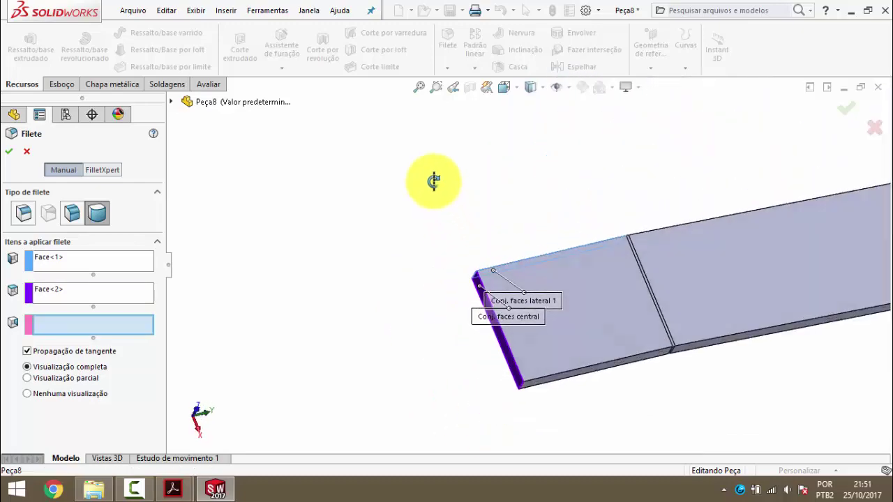
scroll(525, 345, down, 4)
click(533, 349)
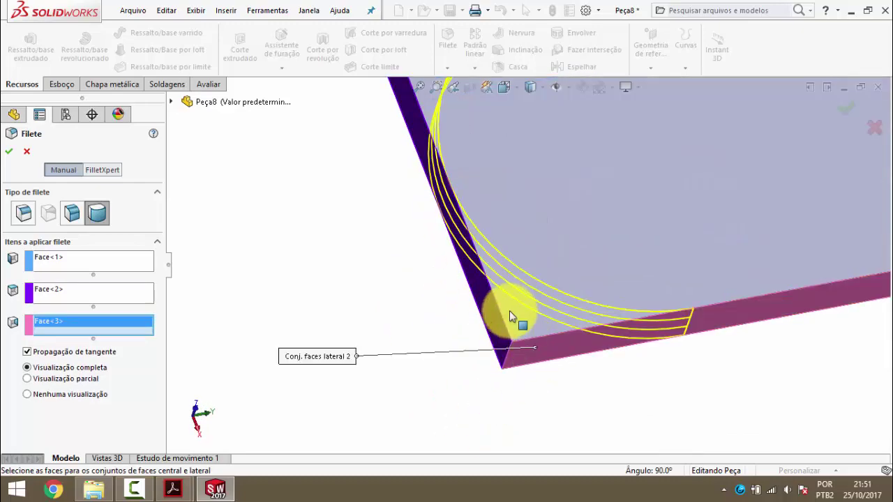
scroll(510, 314, up, 3)
scroll(555, 231, down, 2)
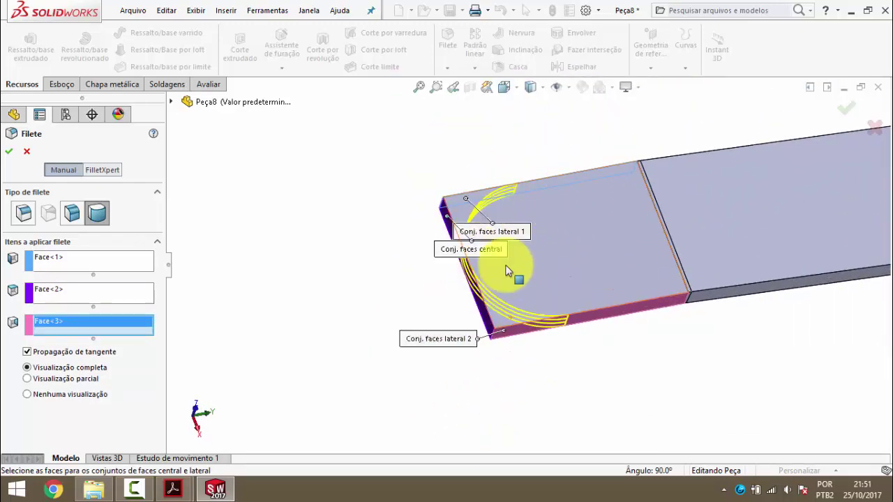
click(9, 152)
scroll(598, 157, up, 2)
scroll(604, 198, up, 2)
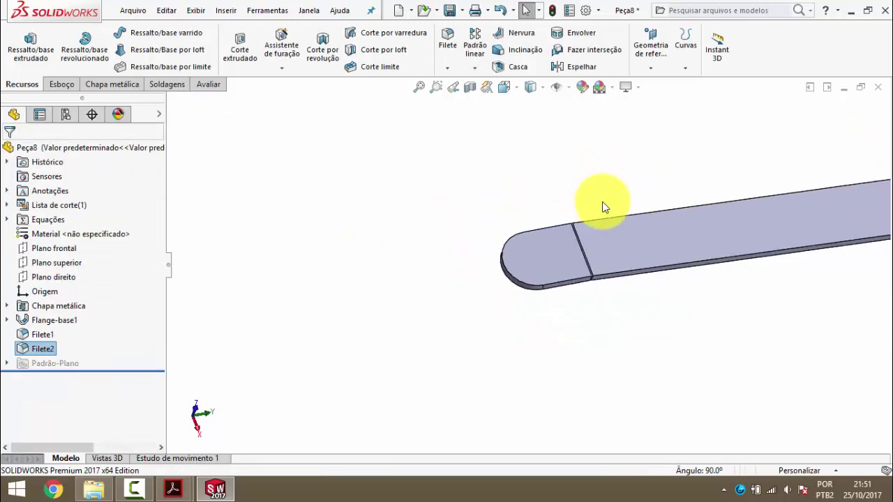
scroll(640, 199, up, 1)
mouse_move(640, 199)
middle_down()
mouse_move(657, 373)
mouse_move(592, 352)
middle_up()
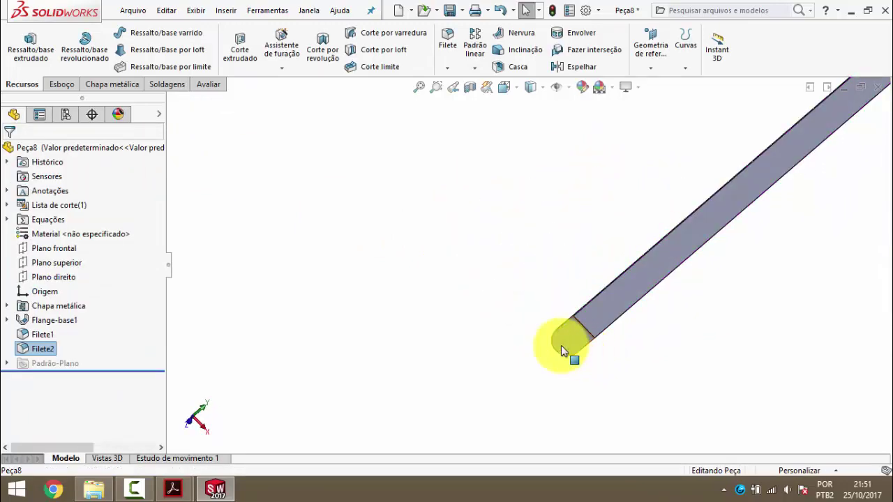
- Orient the view normal to the bar's flat face, rounded end at the bottom
click(561, 346)
key(space)
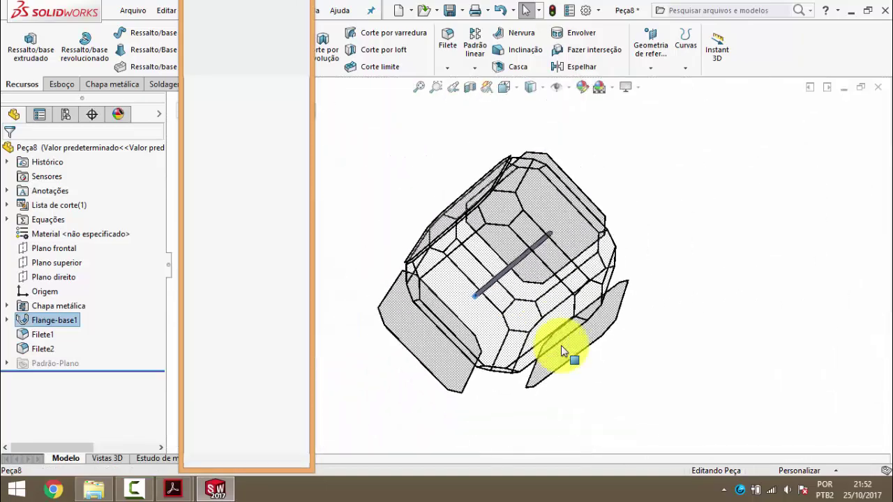
click(508, 304)
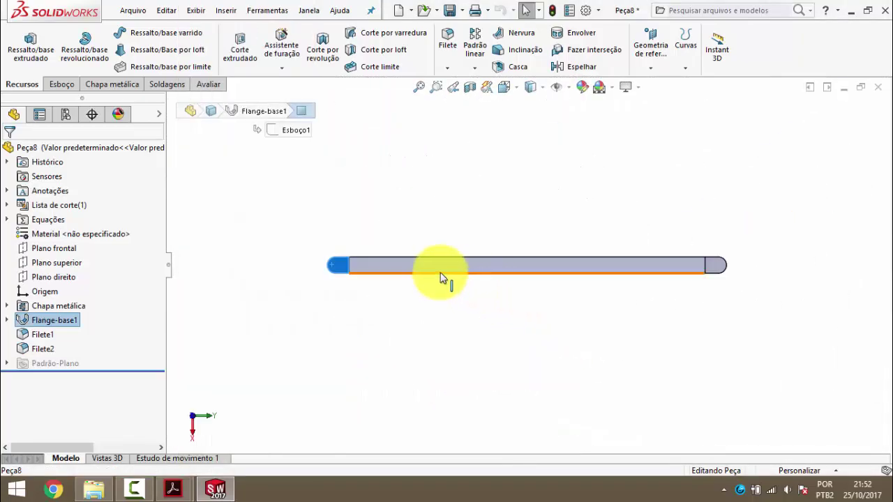
scroll(401, 261, down, 2)
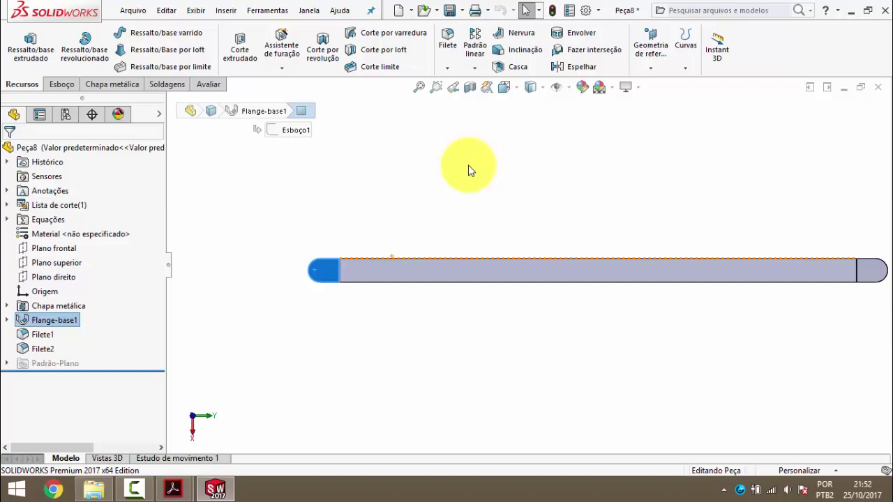
key(space)
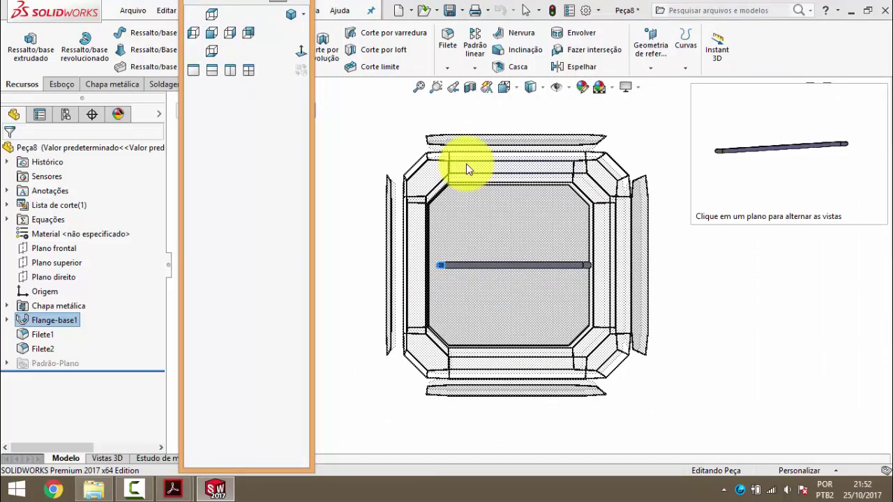
click(297, 56)
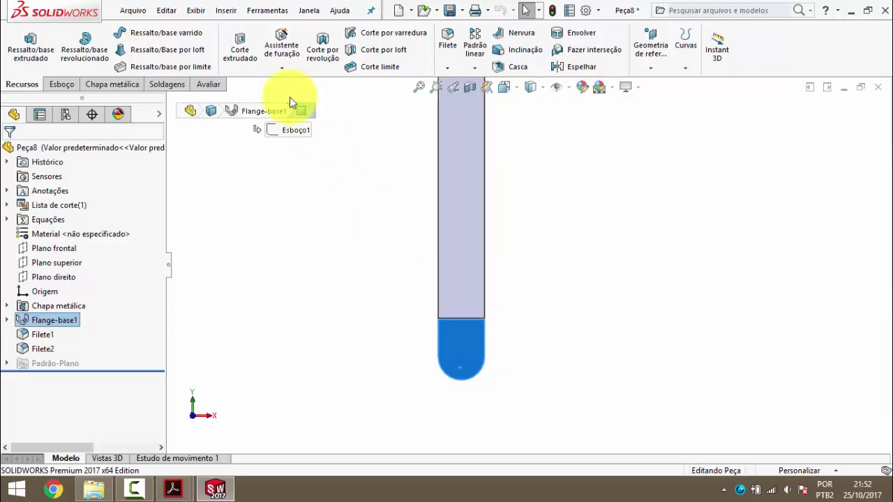
- Sketch a circle centred at each rounded end of the bar
click(62, 84)
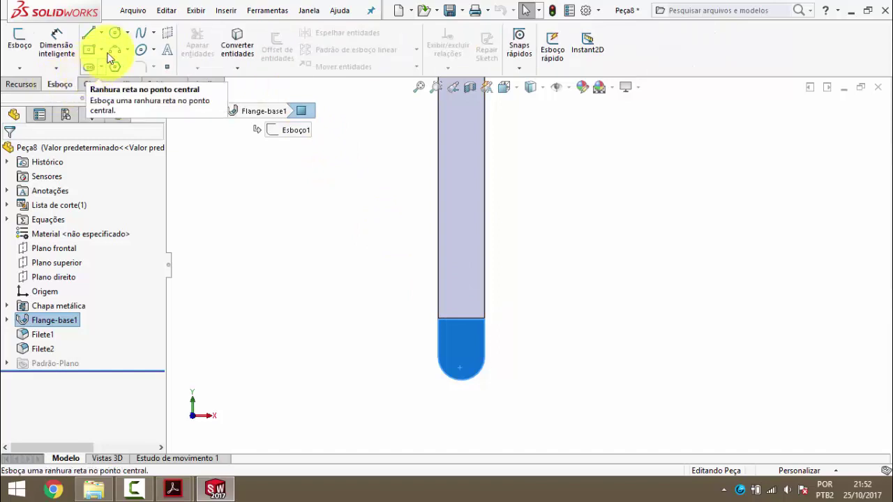
click(115, 32)
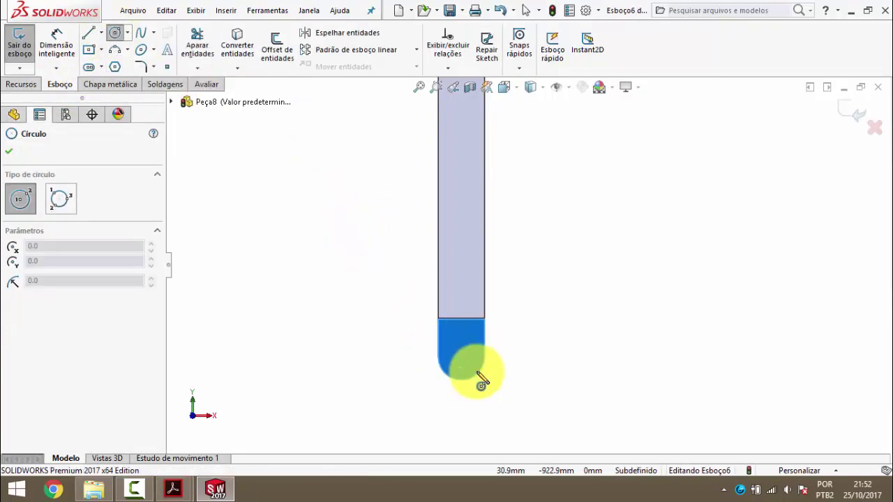
scroll(479, 349, down, 3)
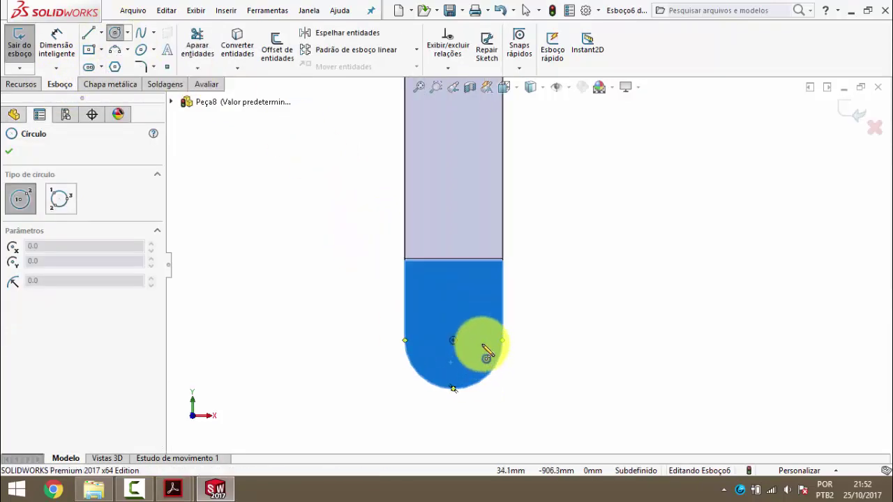
scroll(490, 329, down, 3)
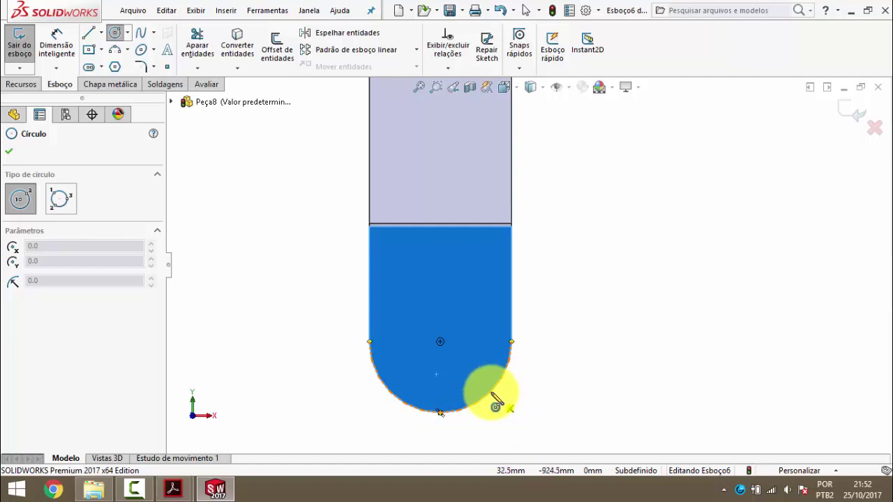
click(440, 342)
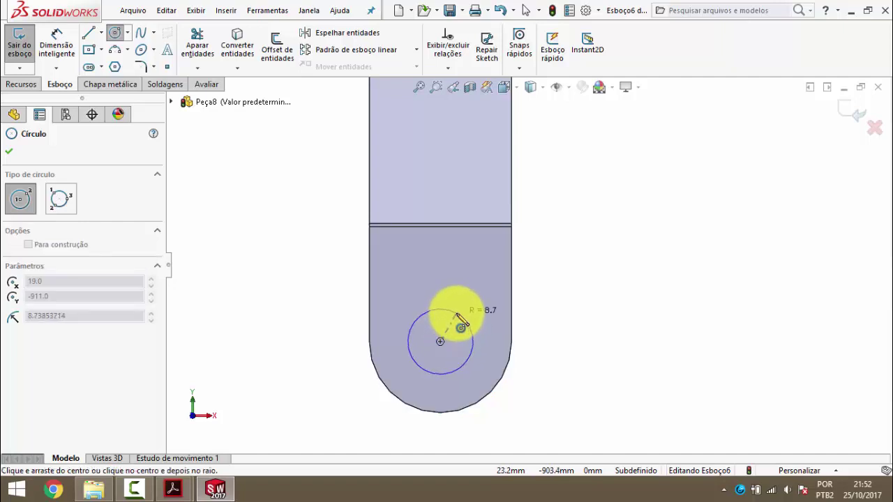
click(460, 327)
mouse_move(454, 315)
middle_down()
mouse_move(524, 259)
mouse_move(544, 140)
mouse_move(489, 258)
mouse_move(493, 269)
middle_up()
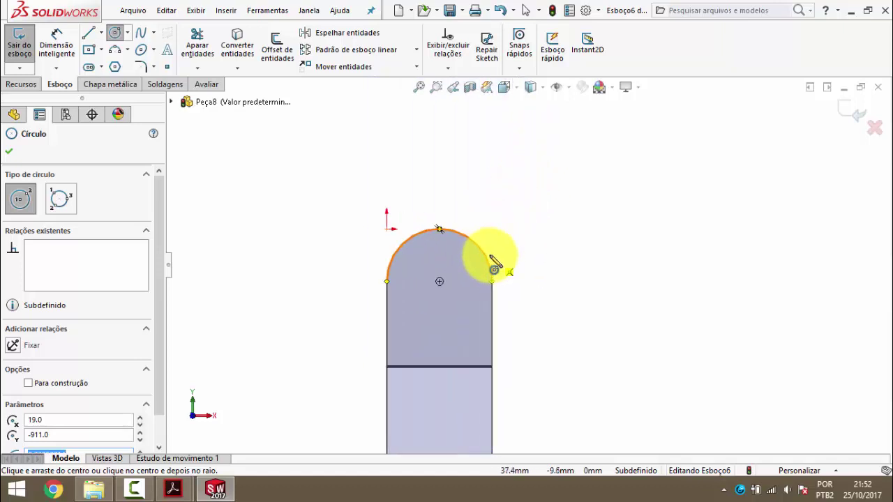
scroll(493, 269, down, 2)
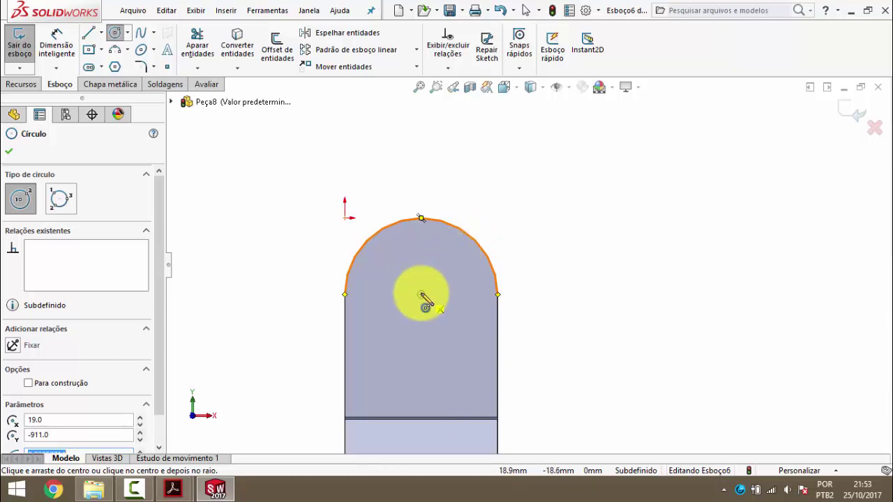
click(420, 294)
click(452, 275)
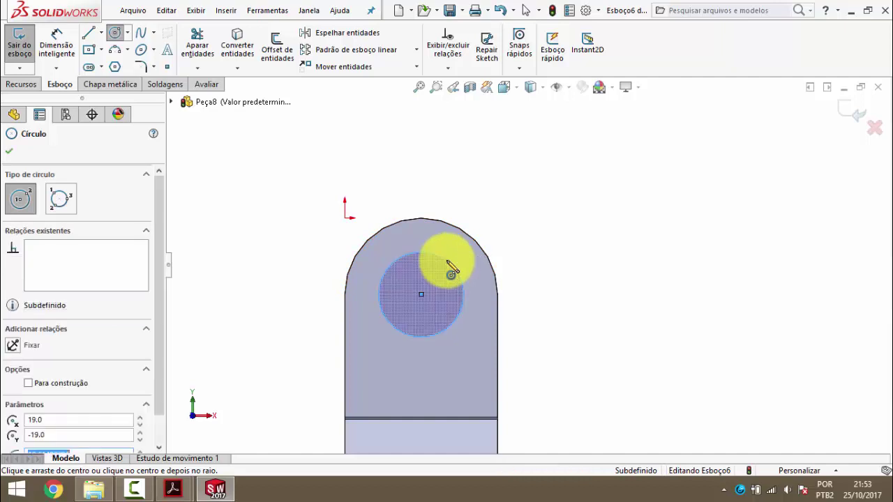
key(Escape)
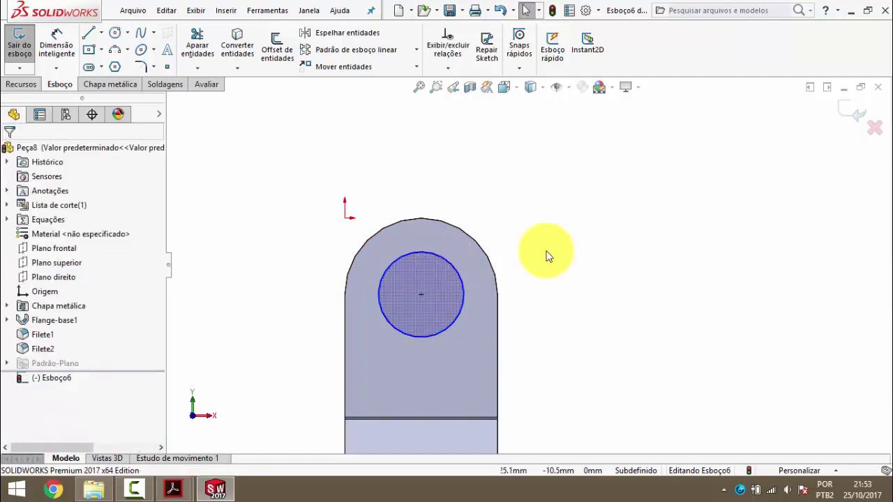
- Make the two end circles equal in radius with an Igual relation
click(444, 261)
scroll(481, 309, up, 2)
scroll(482, 309, up, 2)
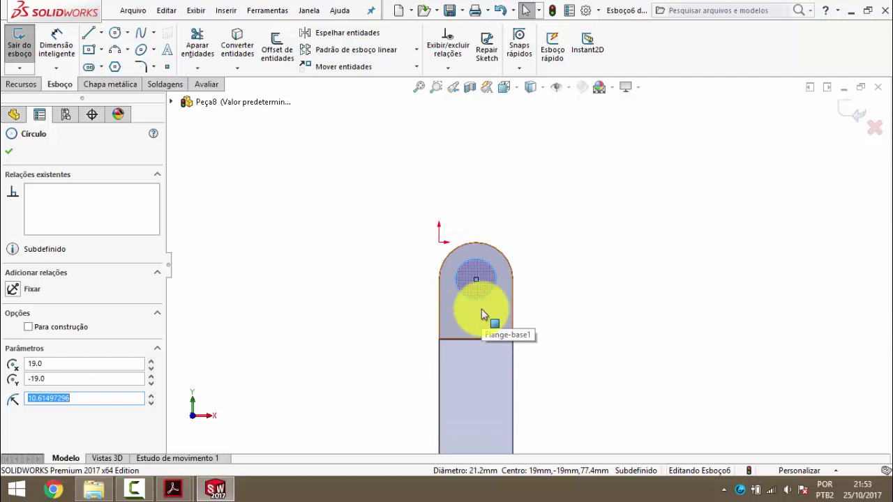
mouse_move(481, 308)
middle_down()
mouse_move(498, 313)
mouse_move(530, 387)
middle_up()
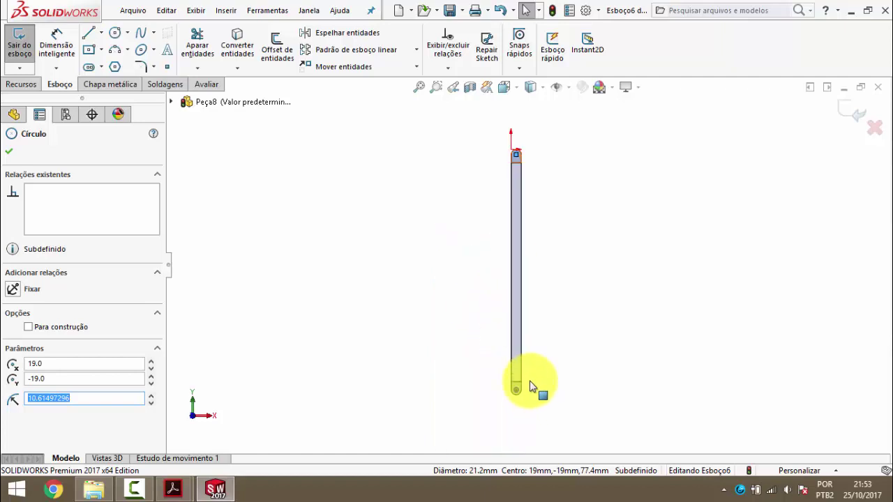
key(ctrl+8)
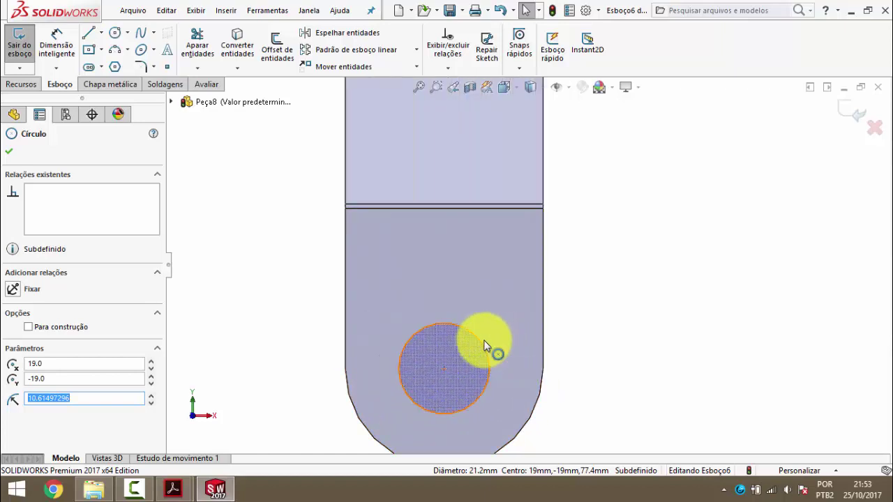
ctrl+click(479, 339)
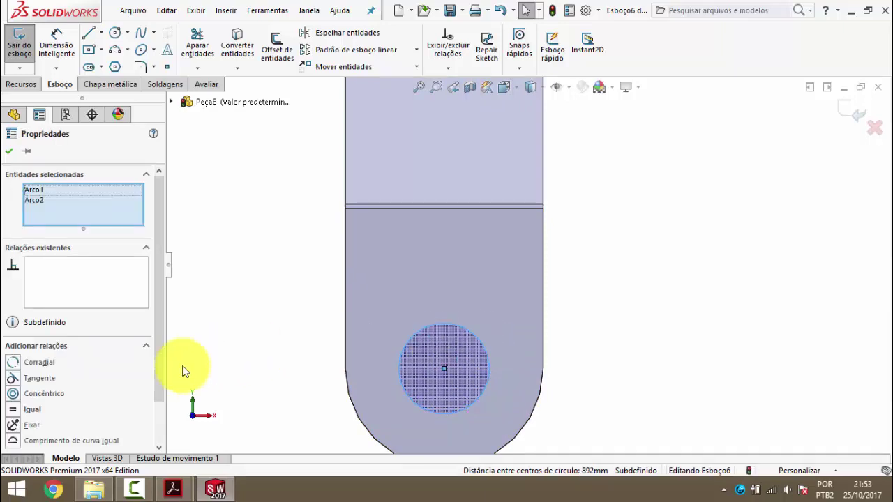
click(25, 408)
click(13, 411)
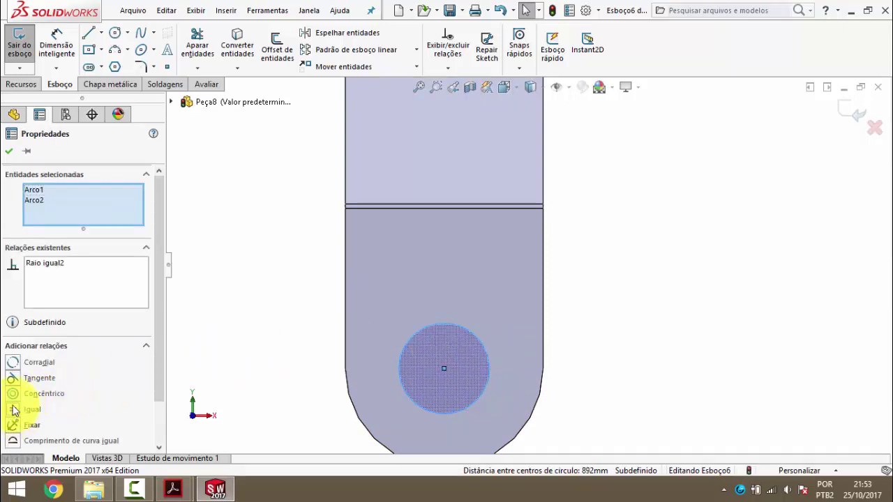
click(8, 151)
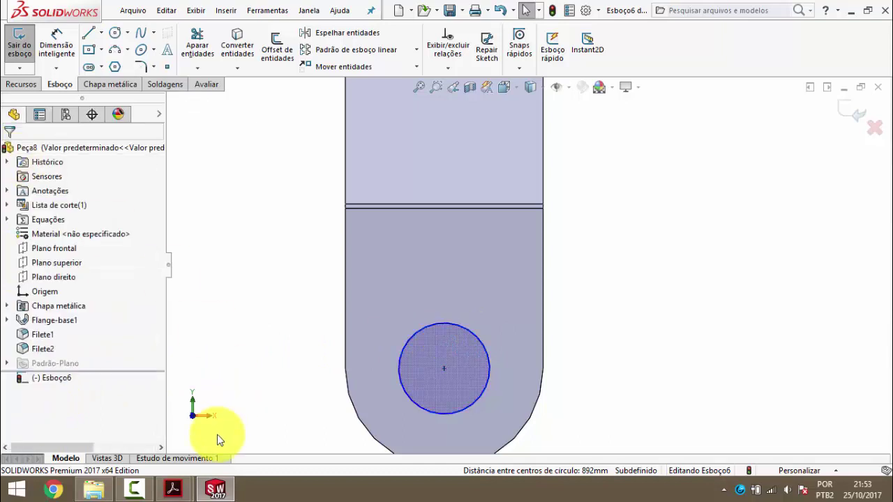
mouse_move(173, 489)
click(244, 422)
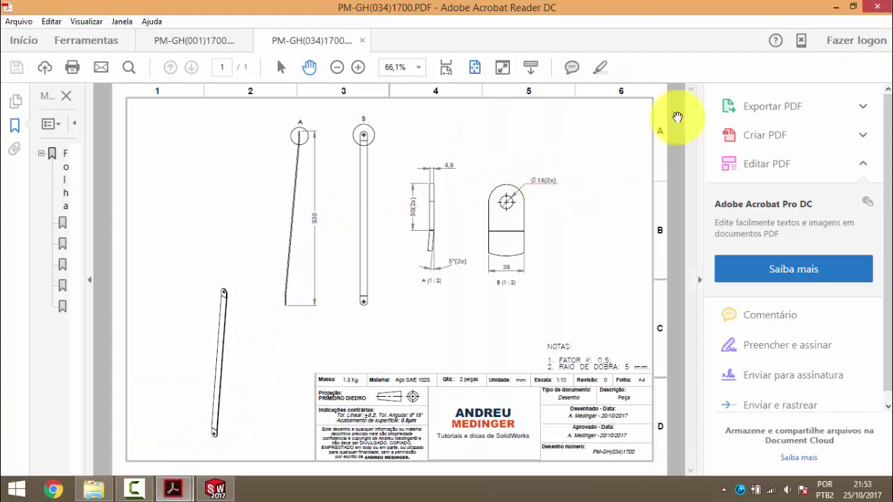
- Minimize the drawing after checking the Ø14 holes, returning to Esboço6
click(827, 9)
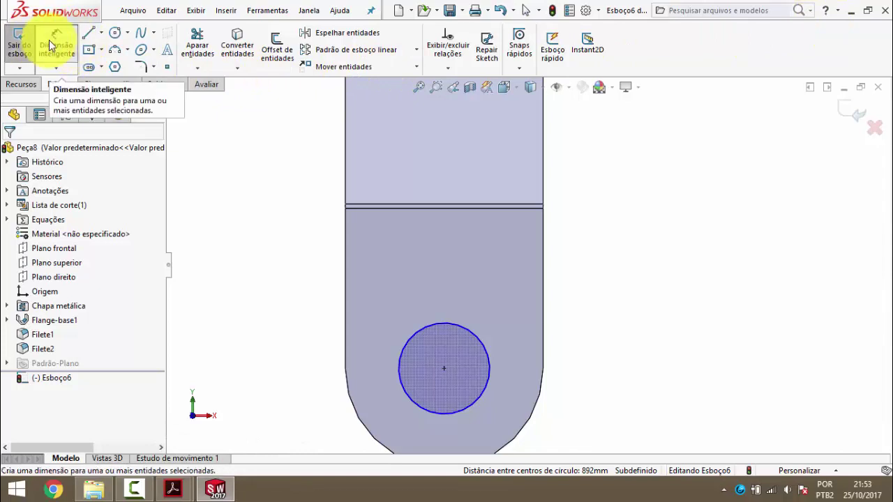
- Dimension the hole circle to Ø14 mm, then orbit to view the bar edge-on
click(68, 53)
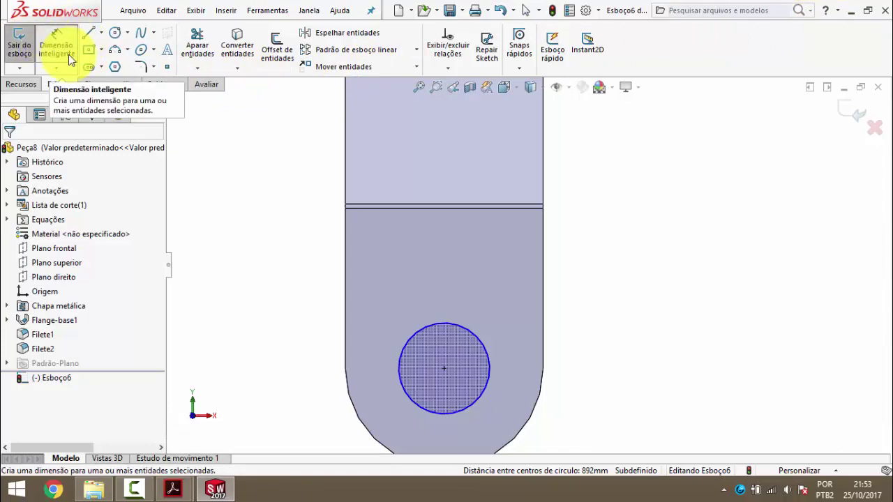
click(471, 333)
click(604, 279)
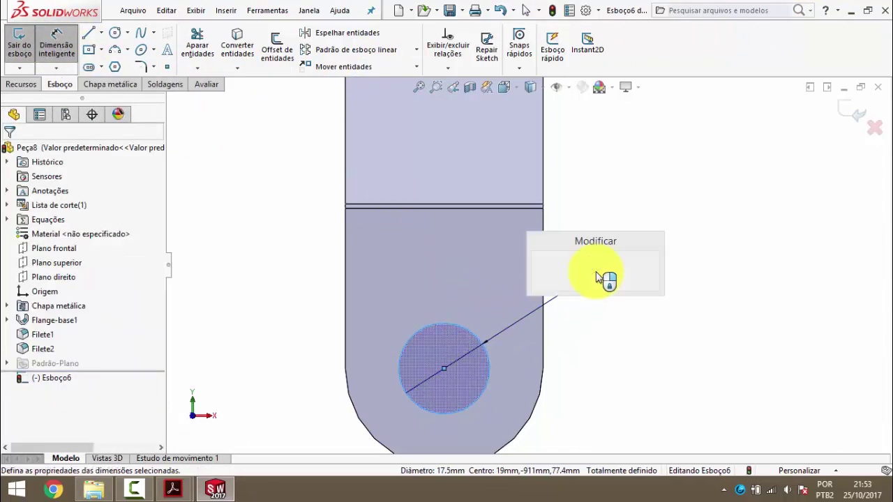
text(14)
key(Return)
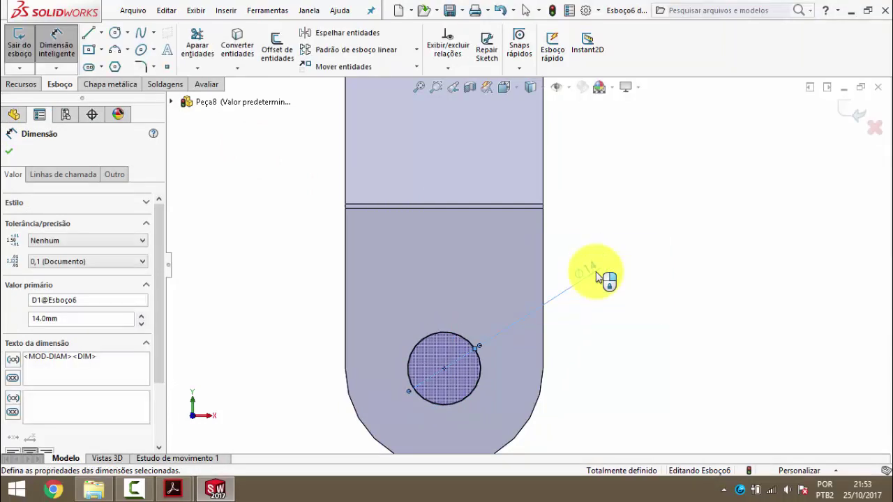
mouse_move(596, 277)
middle_down()
mouse_move(604, 273)
mouse_move(566, 200)
mouse_move(484, 309)
mouse_move(454, 289)
mouse_move(414, 313)
mouse_move(399, 312)
mouse_move(359, 257)
mouse_move(417, 301)
mouse_move(514, 314)
mouse_move(523, 419)
mouse_move(514, 422)
mouse_move(514, 345)
middle_up()
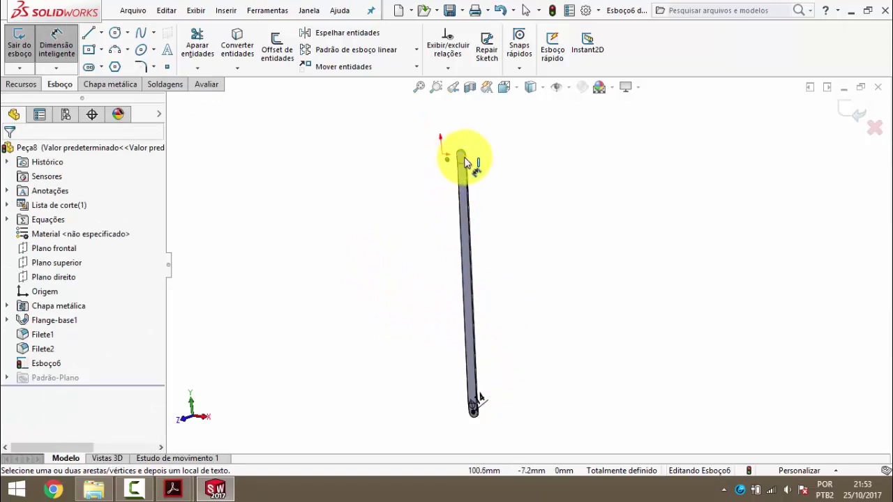
mouse_move(431, 161)
middle_down()
mouse_move(478, 186)
mouse_move(455, 199)
mouse_move(498, 309)
mouse_move(508, 405)
mouse_move(492, 389)
middle_up()
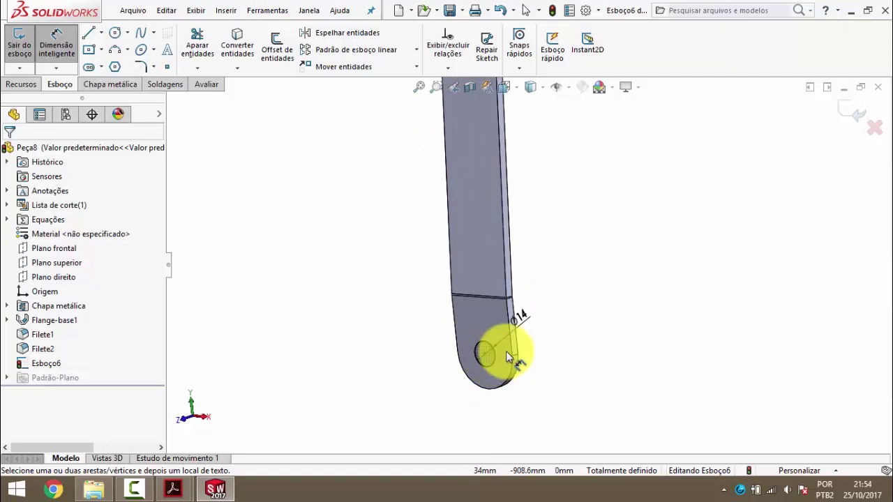
mouse_move(506, 351)
middle_down()
mouse_move(536, 279)
mouse_move(536, 228)
middle_up()
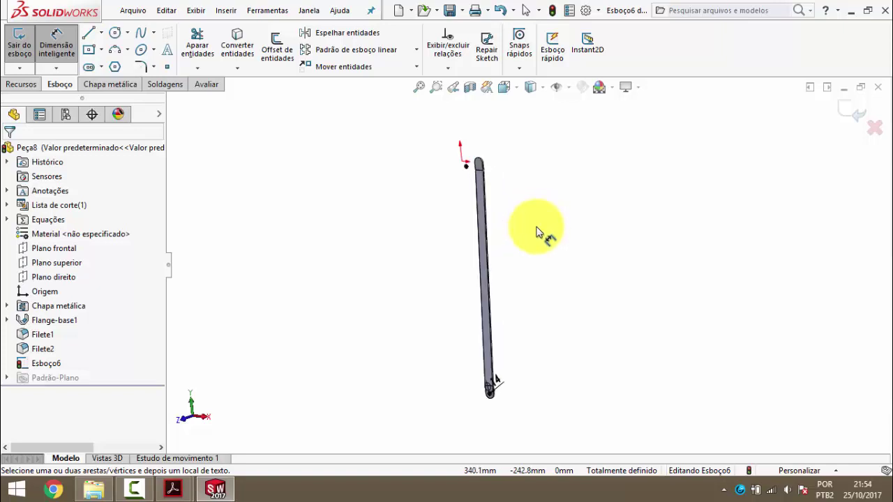
- Cut the two Ø14 mm holes through the whole bar with a Passante extruded cut, Corte-extrusão1
mouse_move(506, 263)
middle_down()
mouse_move(488, 279)
mouse_move(451, 213)
mouse_move(436, 228)
middle_up()
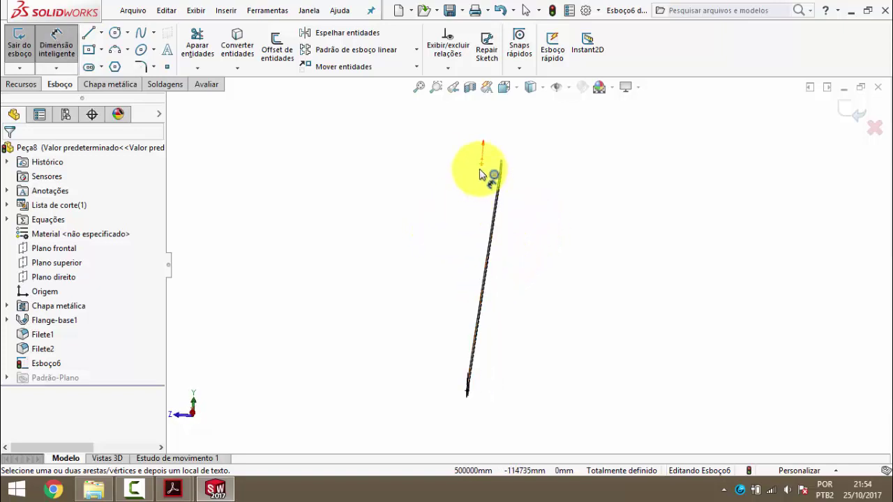
mouse_move(472, 258)
middle_down()
mouse_move(492, 244)
mouse_move(514, 304)
middle_up()
click(32, 84)
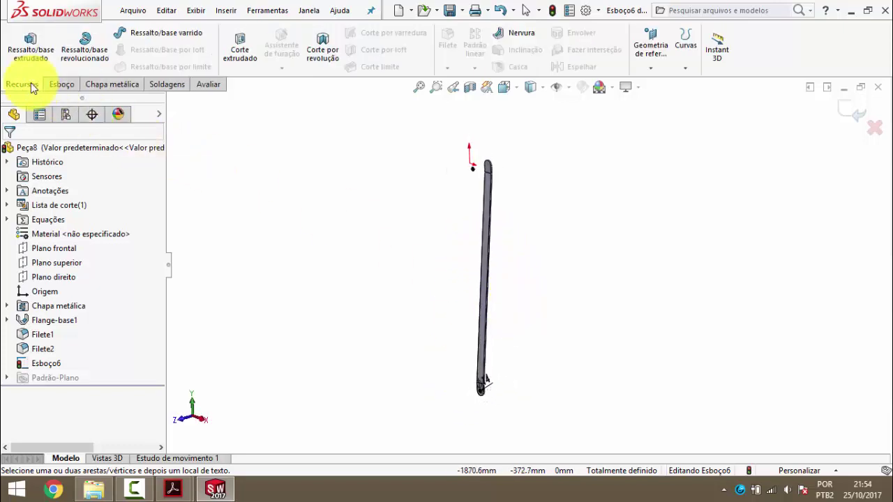
click(236, 49)
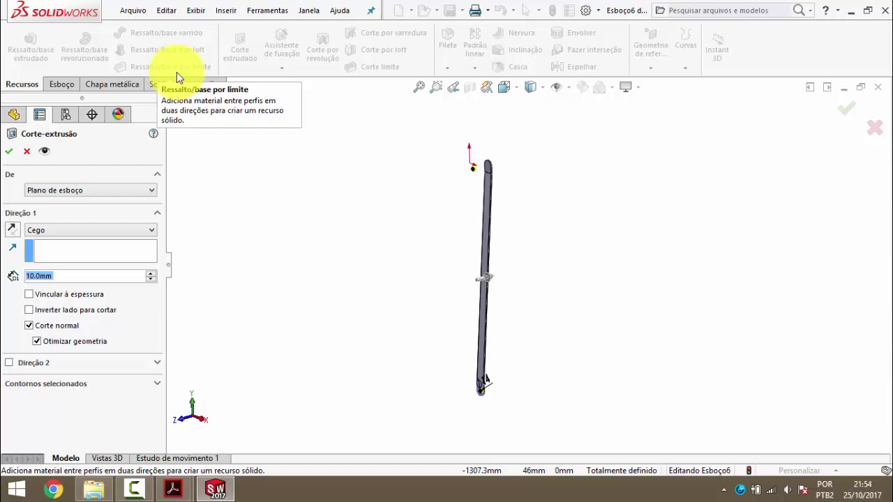
click(83, 231)
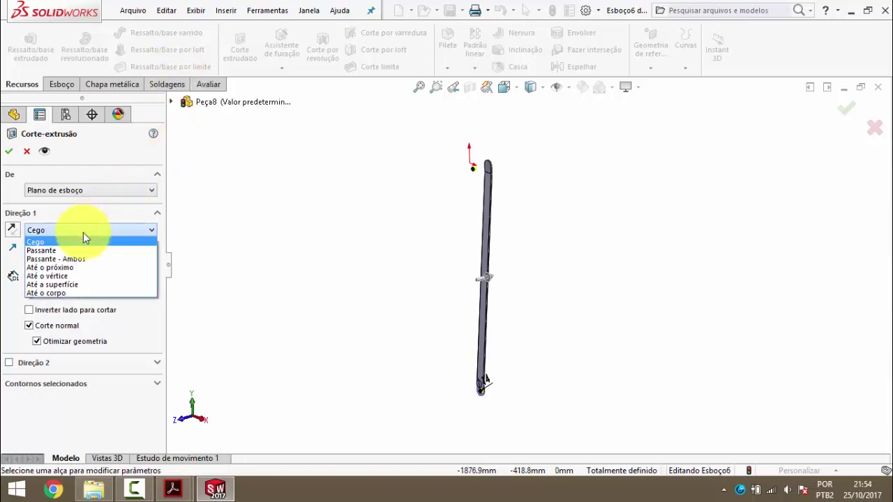
click(62, 250)
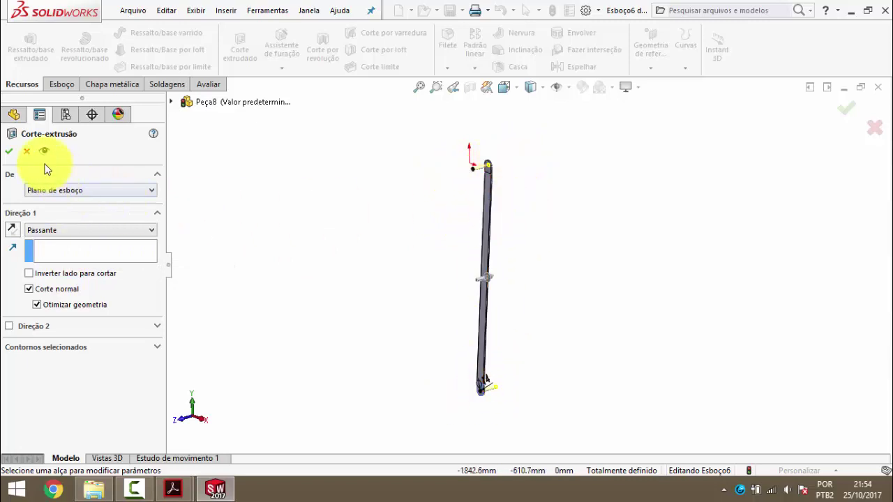
click(9, 151)
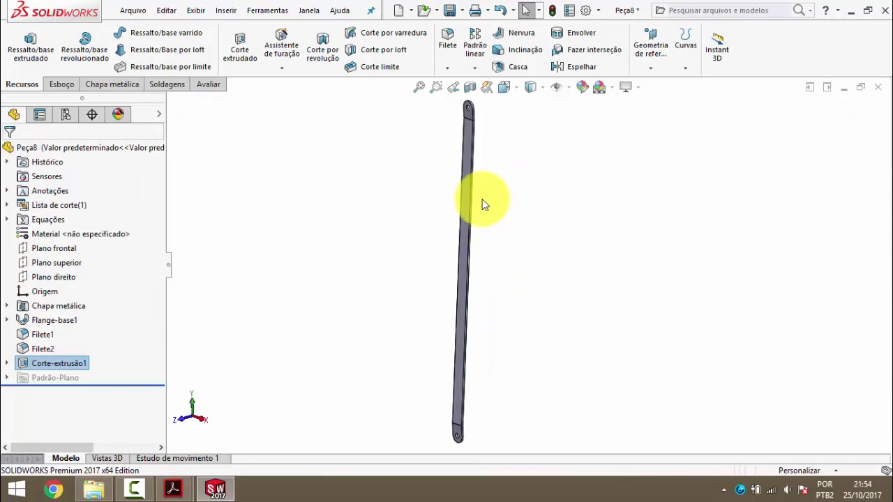
scroll(488, 443, down, 3)
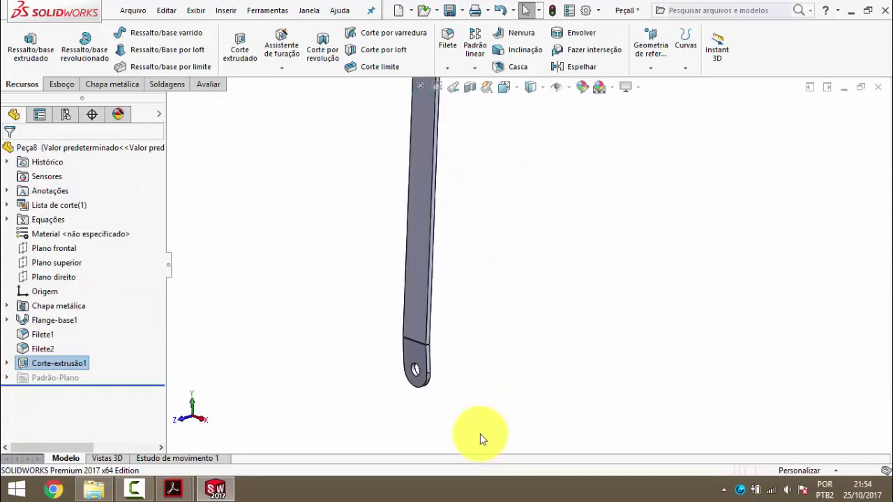
click(70, 279)
mouse_move(440, 340)
middle_down()
mouse_move(488, 293)
mouse_move(465, 323)
mouse_move(533, 212)
mouse_move(532, 175)
middle_up()
scroll(538, 154, down, 4)
click(553, 137)
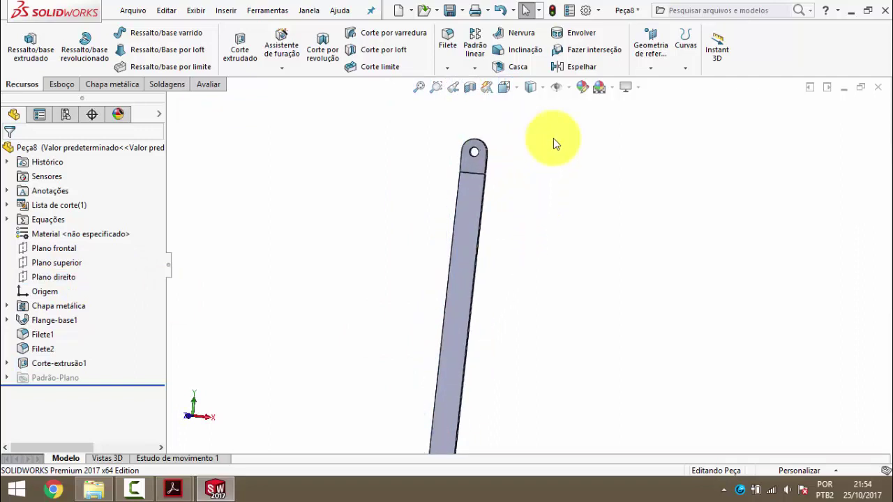
- Change Flange-base1's 38 mm depth from Cego to Plano médio, centring the bar on its sketch
click(52, 321)
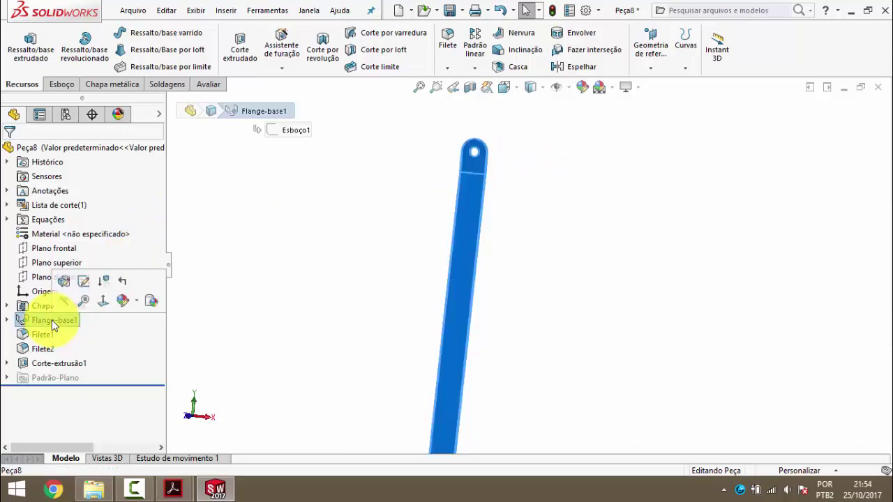
click(64, 282)
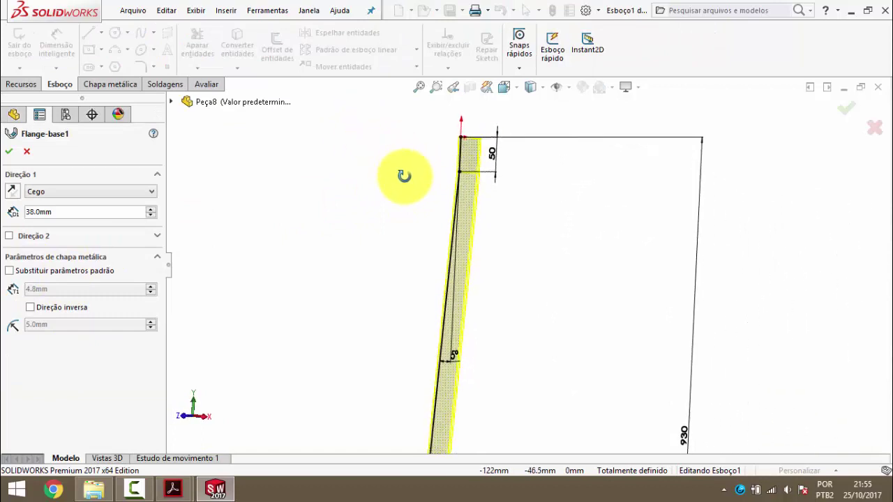
click(39, 193)
click(40, 238)
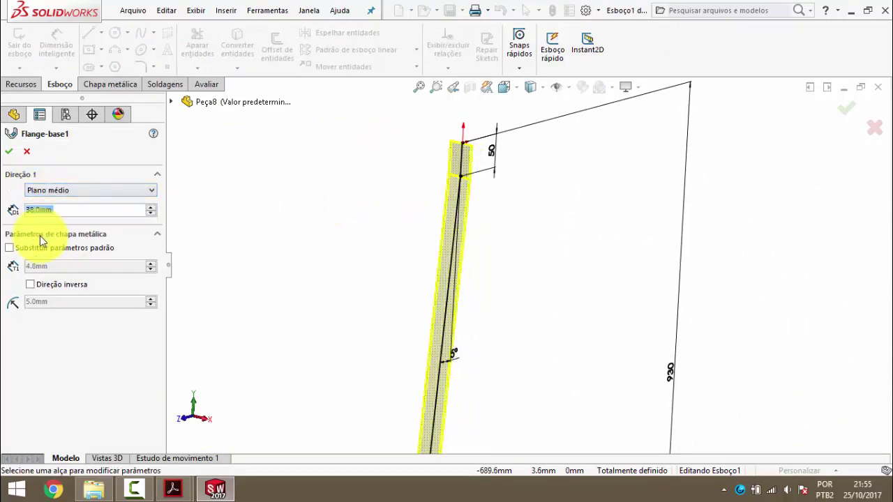
scroll(447, 213, down, 3)
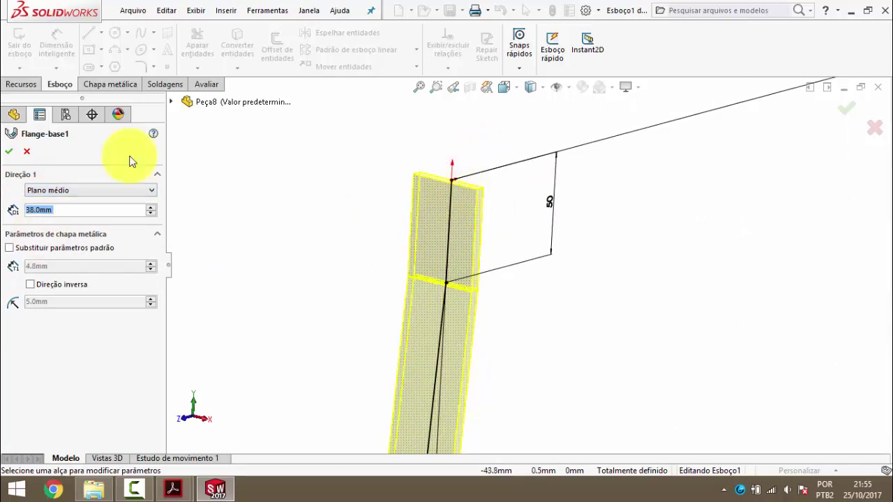
click(9, 152)
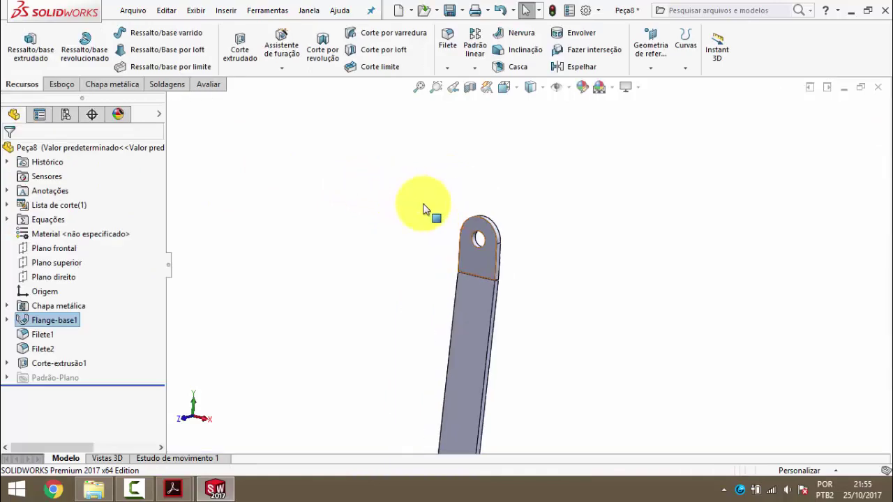
- Orbit the bar edge-on and make the Plano direito reference plane visible through its centre
key(f)
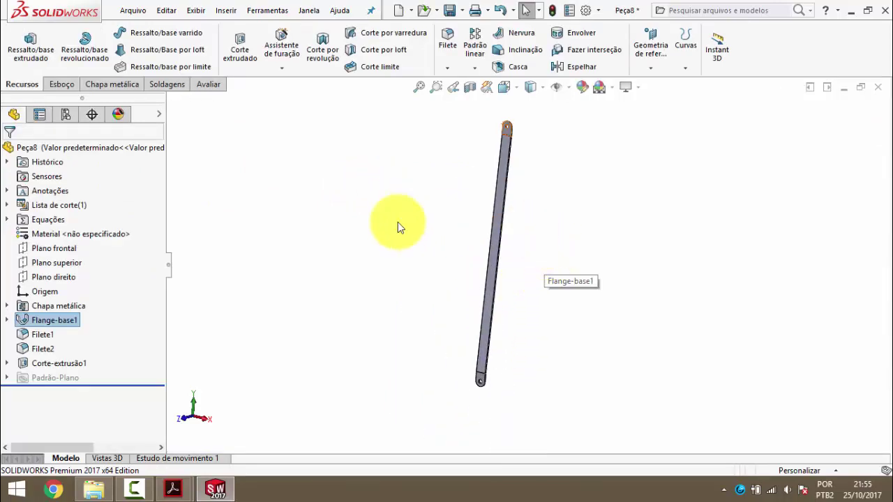
click(70, 277)
mouse_move(385, 293)
middle_down()
mouse_move(454, 235)
mouse_move(437, 261)
mouse_move(479, 389)
middle_up()
scroll(492, 363, down, 3)
scroll(483, 330, down, 2)
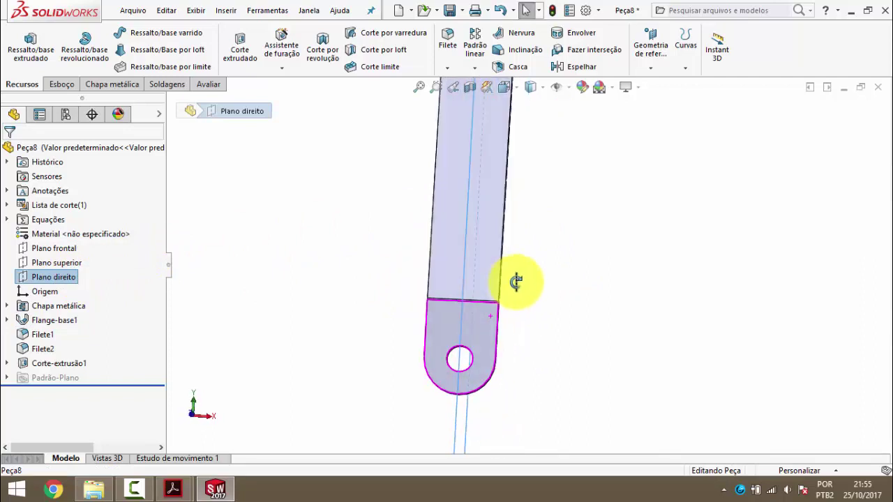
mouse_move(515, 293)
middle_down()
mouse_move(478, 333)
mouse_move(486, 274)
mouse_move(498, 259)
middle_up()
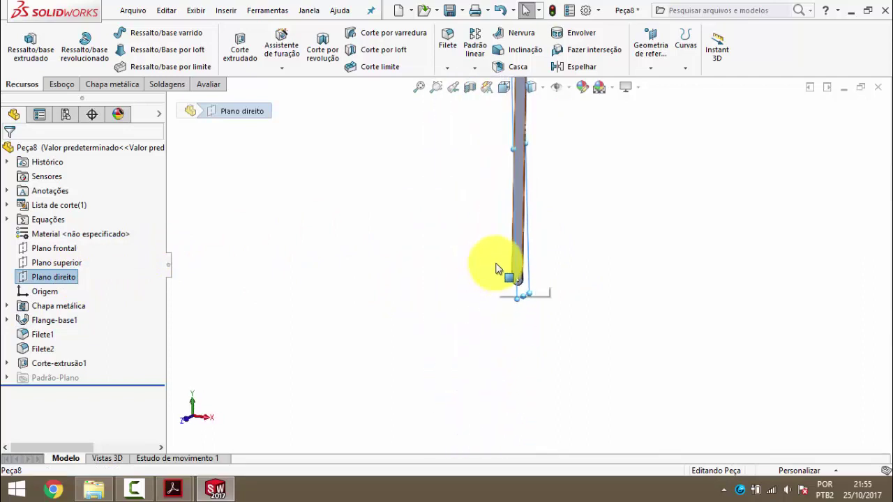
scroll(498, 259, up, 3)
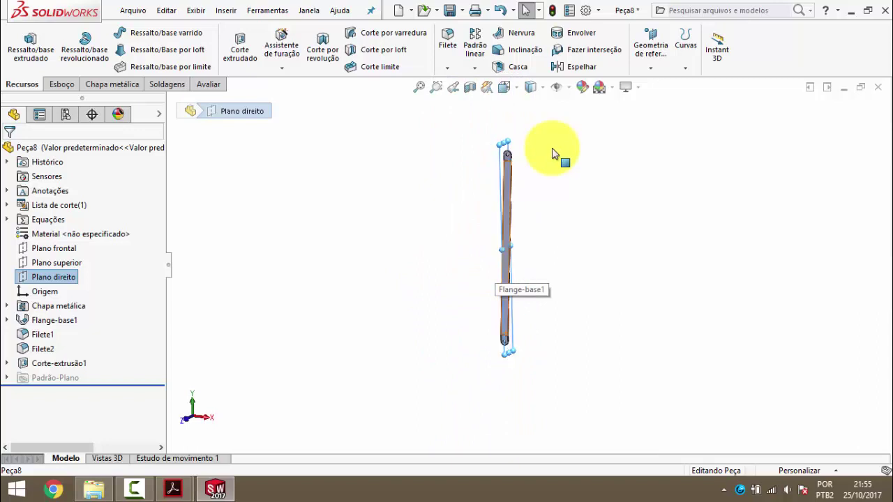
right_click(58, 276)
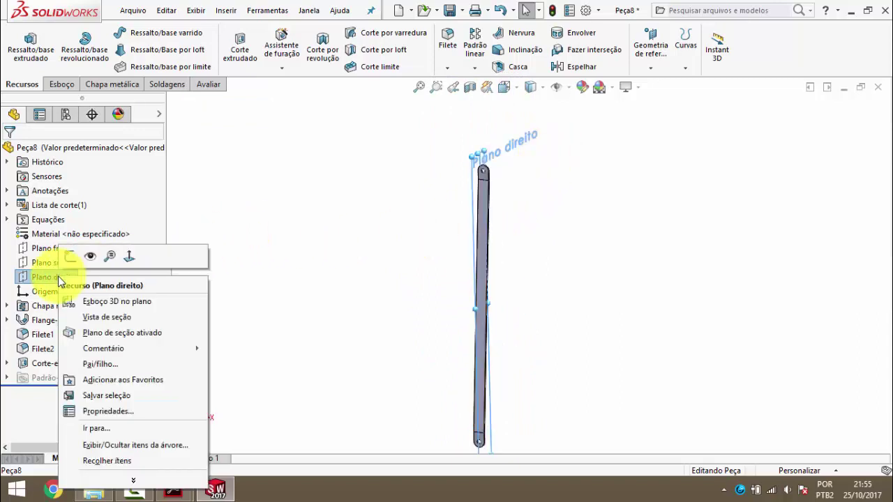
click(93, 255)
click(269, 203)
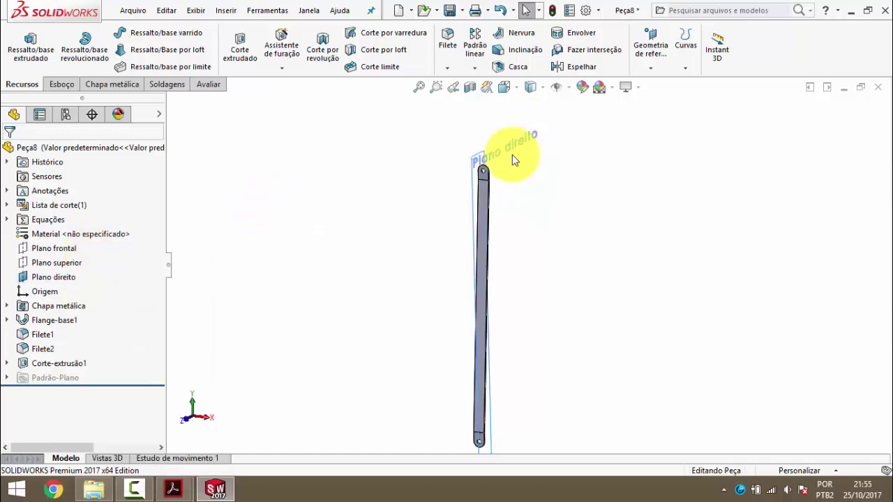
mouse_move(473, 214)
middle_down()
mouse_move(493, 170)
mouse_move(429, 199)
middle_up()
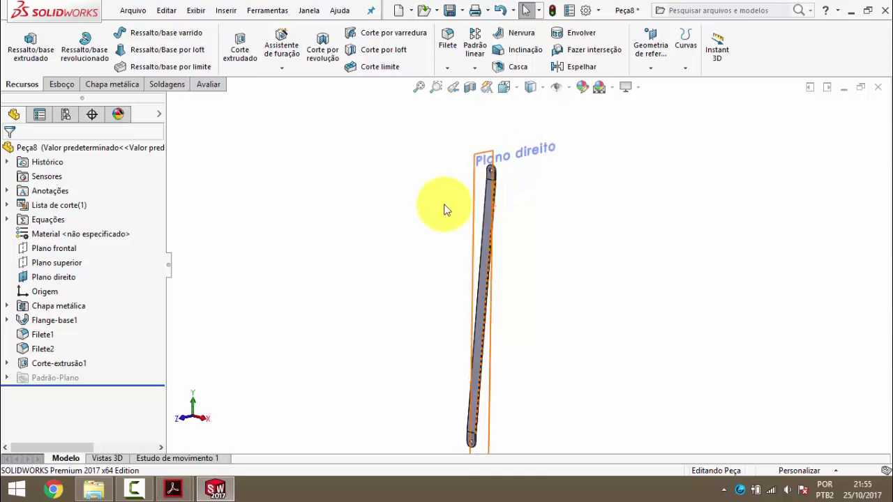
- Assign the part the Aço material AISI 1020
right_click(52, 231)
click(83, 240)
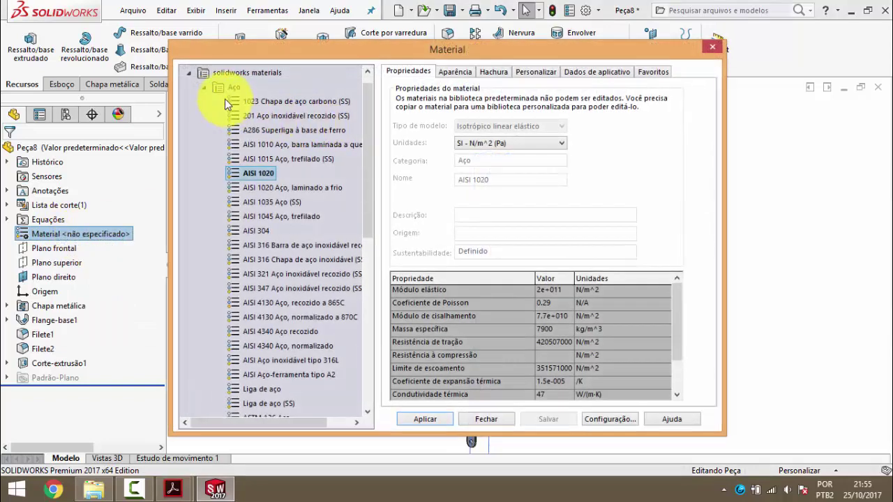
click(202, 91)
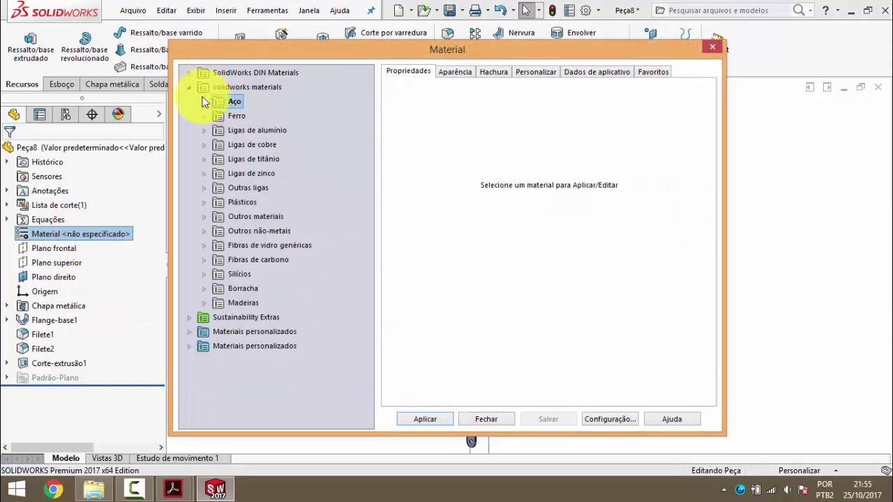
click(204, 101)
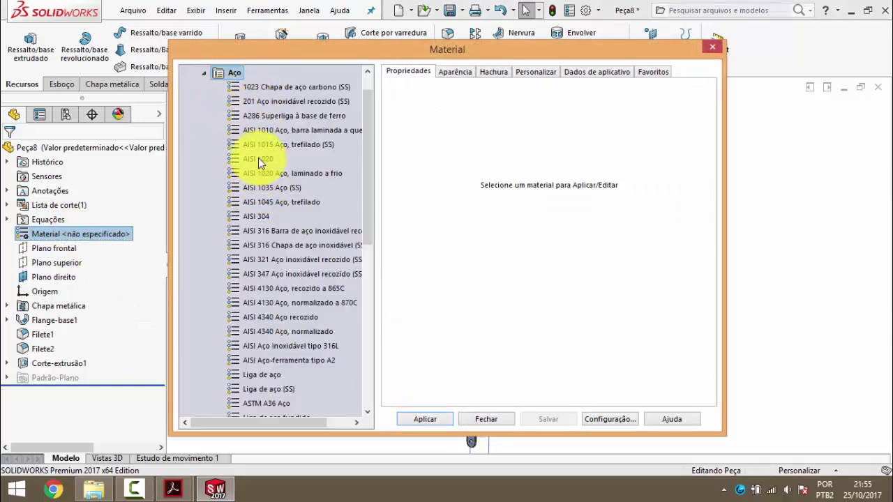
click(258, 159)
click(425, 419)
click(481, 419)
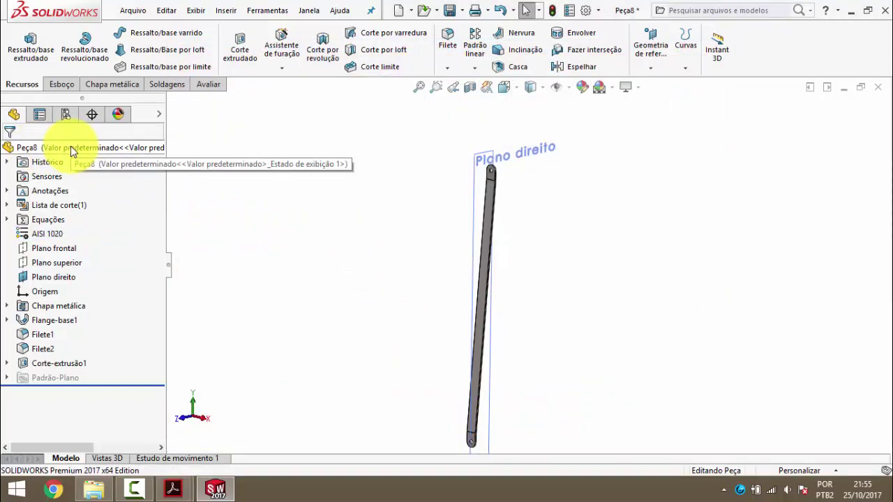
- Give the part Peça8 an orange appearance, RGB 255, 89, 0
right_click(71, 148)
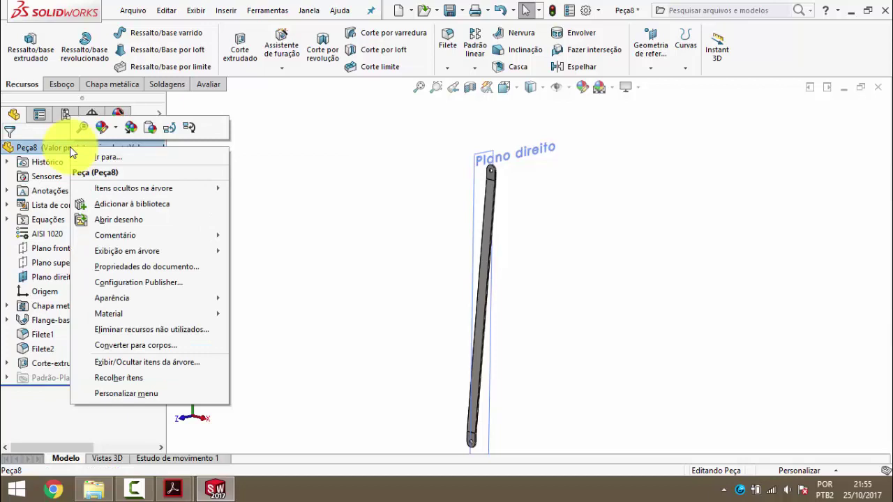
click(115, 127)
click(112, 159)
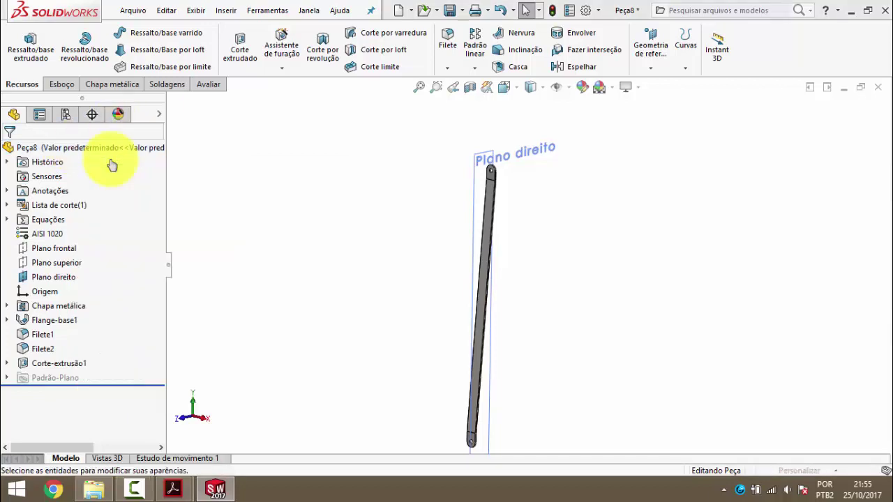
drag(159, 276, 158, 334)
text(89)
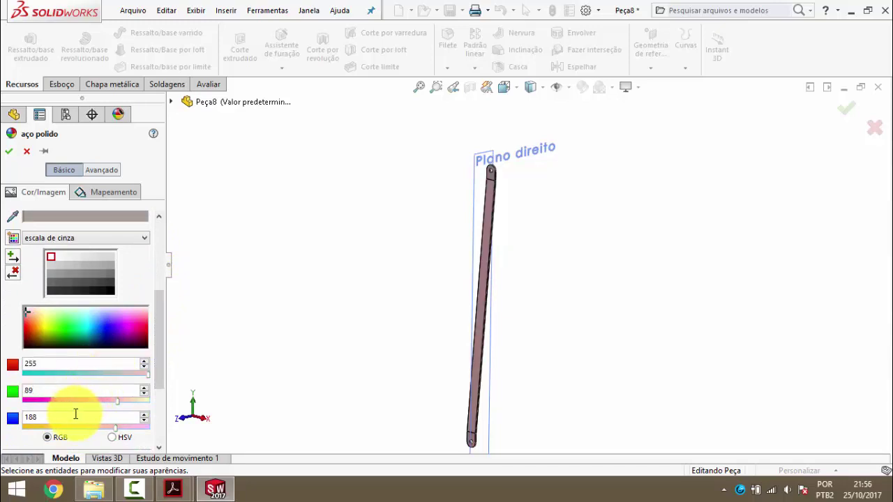
click(74, 416)
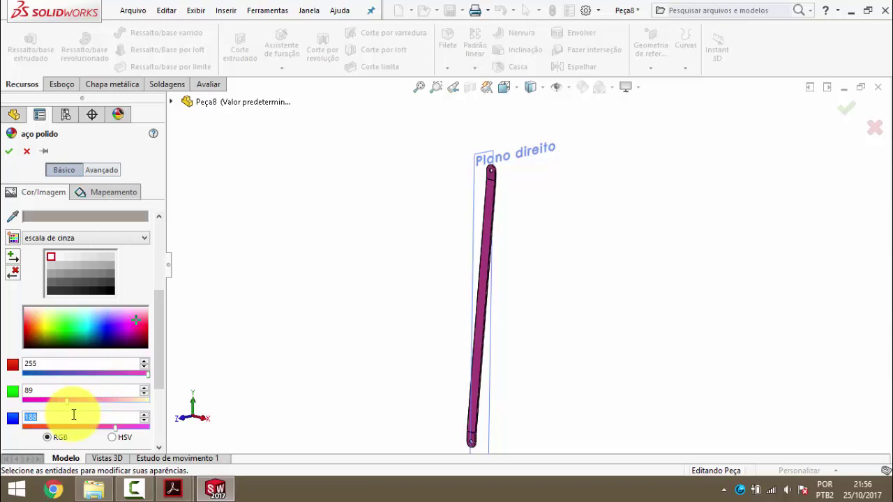
text(0)
click(8, 151)
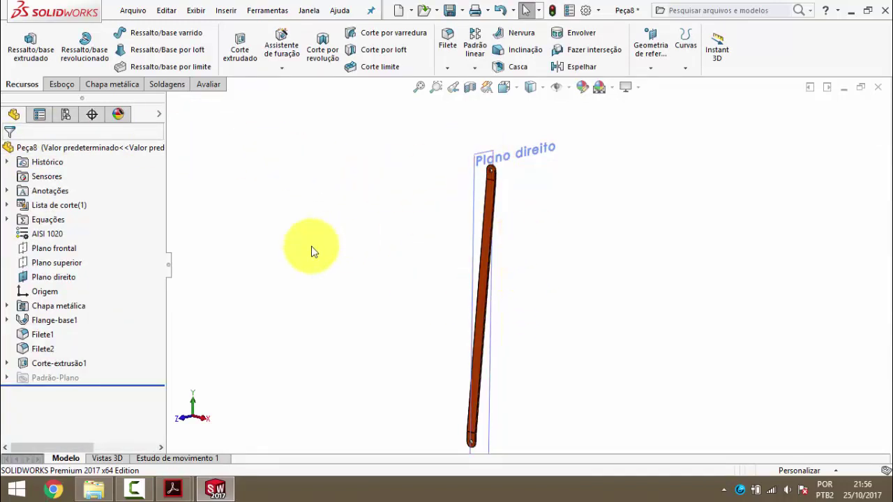
click(450, 10)
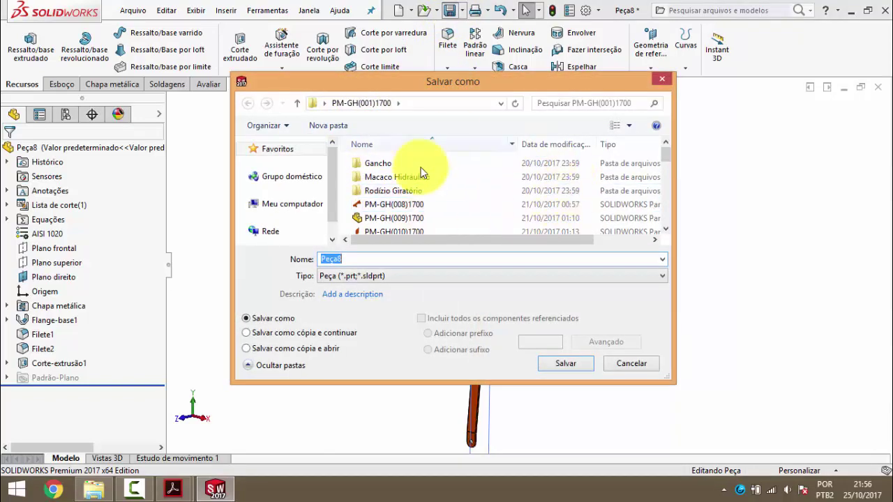
- Save the part as PM-GH(034)1700
drag(669, 158, 675, 233)
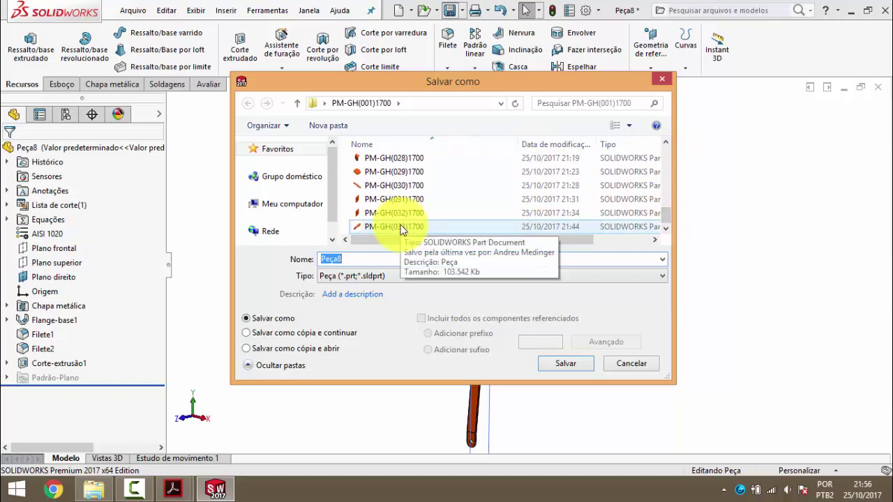
click(401, 231)
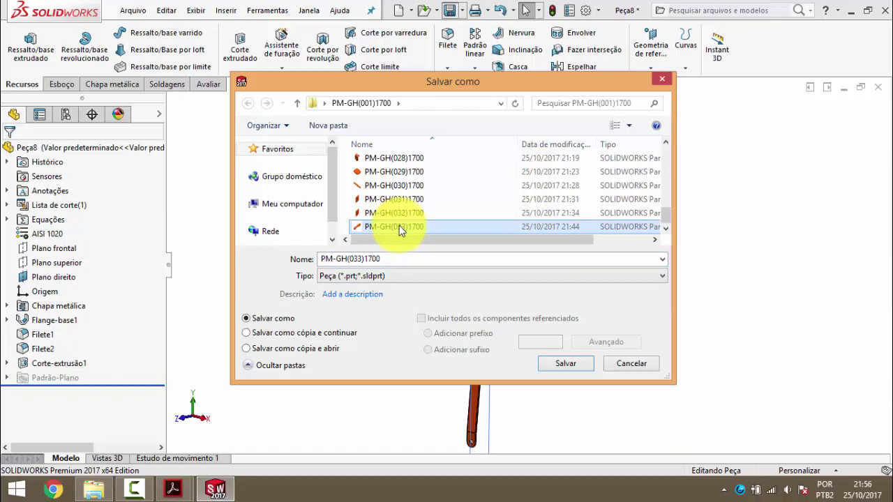
double_click(397, 260)
text(4)
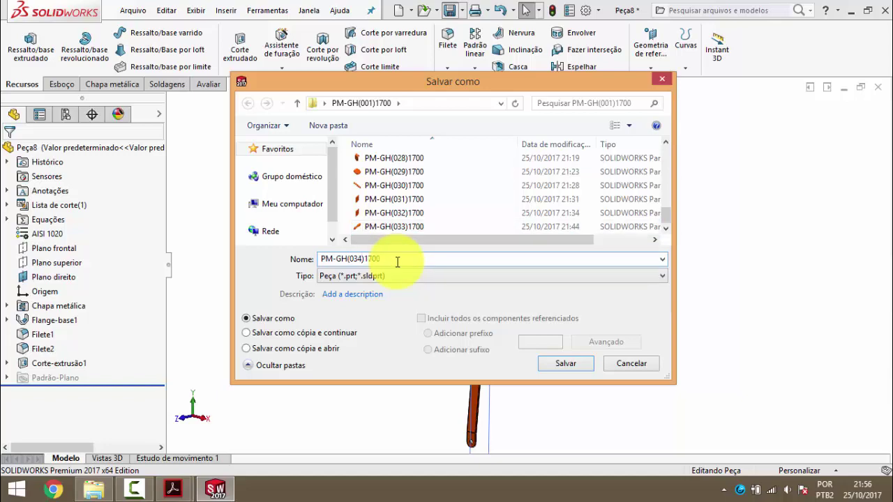
key(Return)
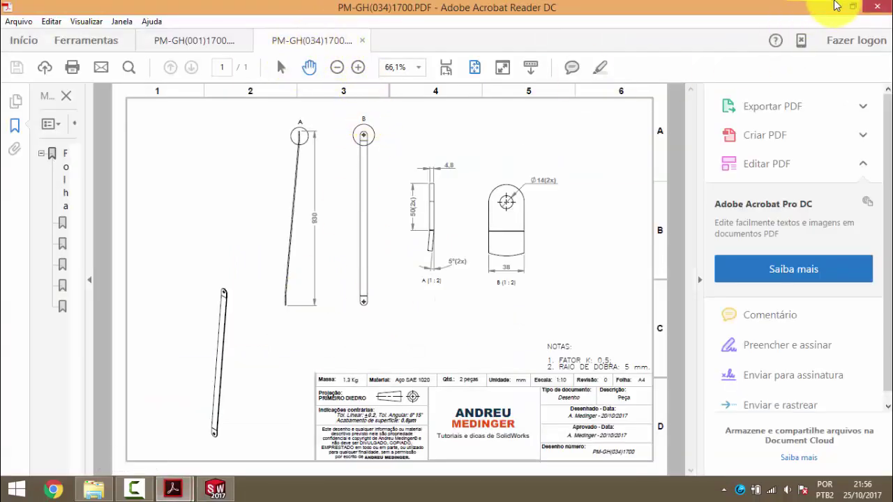
- Close the PM-GH(034)1700 PDF and the part, minimizing Acrobat and SOLIDWORKS
click(362, 40)
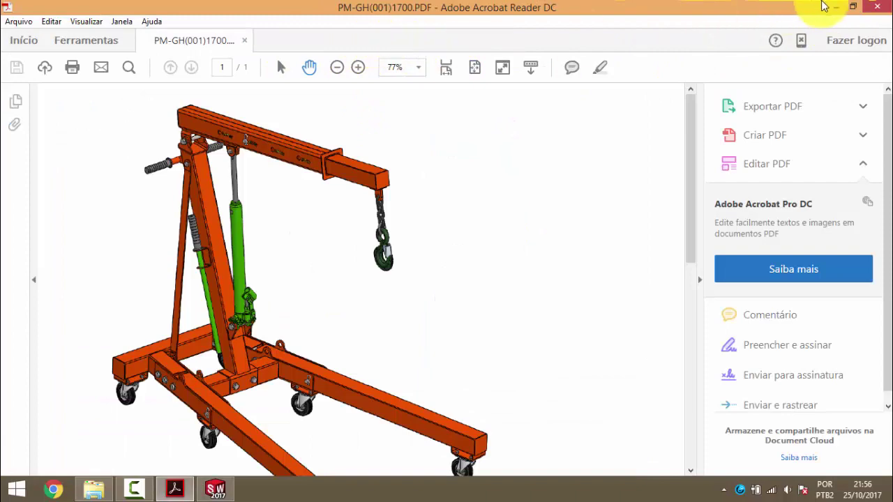
click(835, 7)
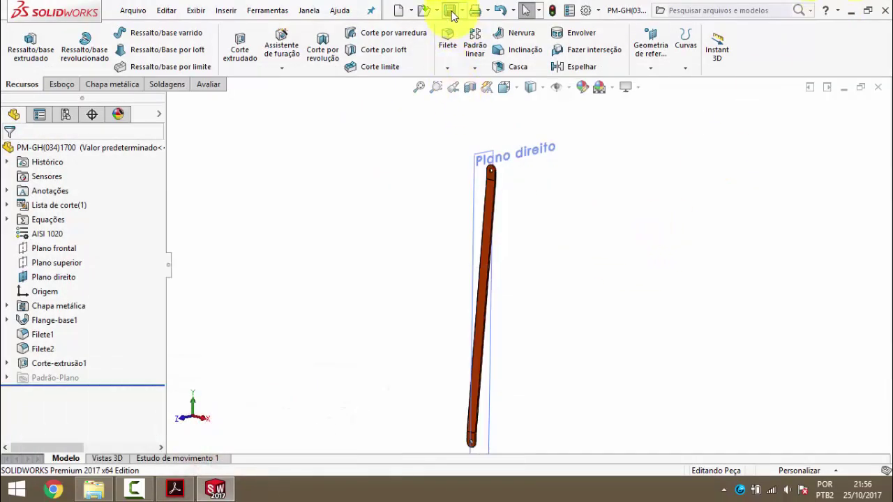
click(878, 88)
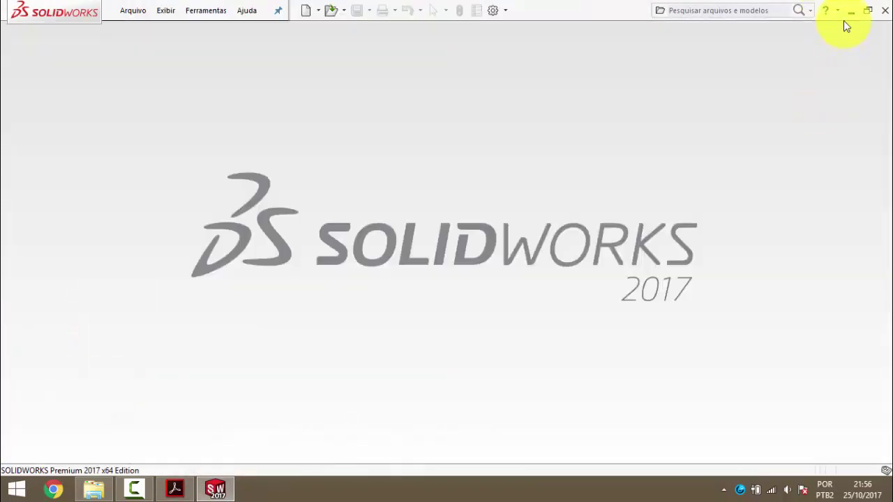
click(851, 10)
- Delete PM-GH(034)1700.pdf from the Peças folder and open PM-GH(035)1700.pdf
click(313, 213)
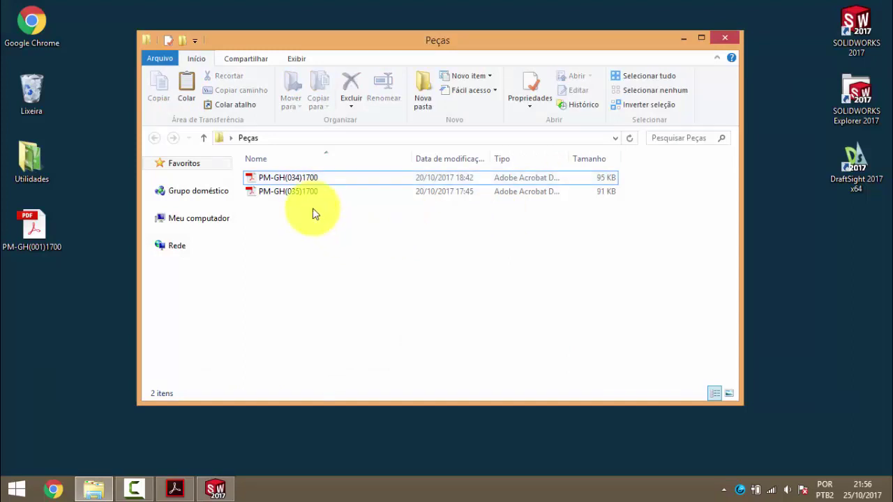
click(290, 178)
key(Delete)
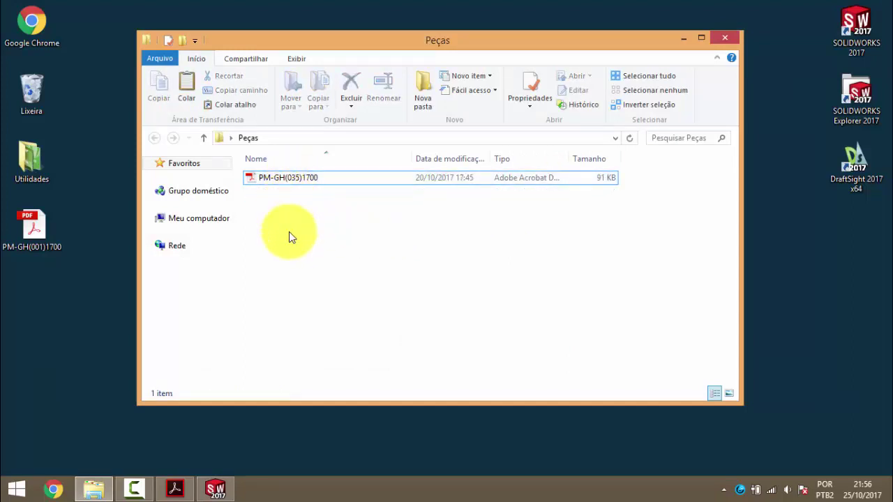
double_click(294, 178)
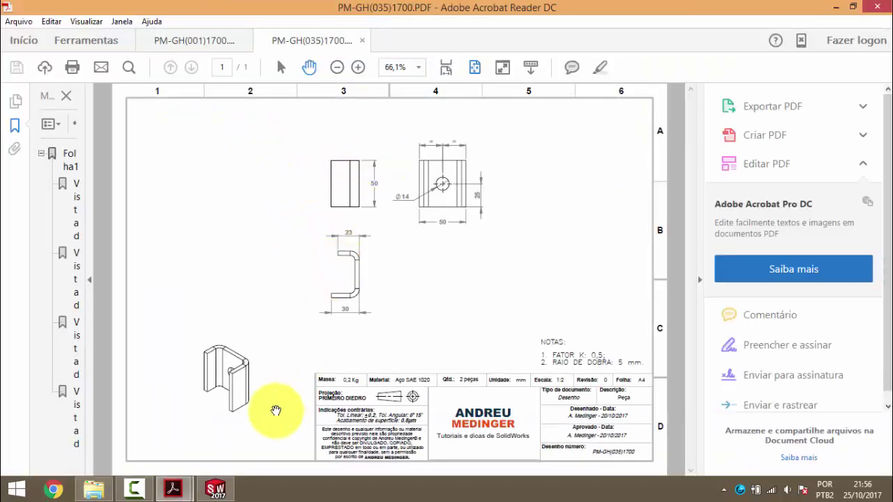
- Show the PM-GH(001)1700 crane drawing at 125% and scroll down to the crane base
mouse_move(173, 489)
click(148, 450)
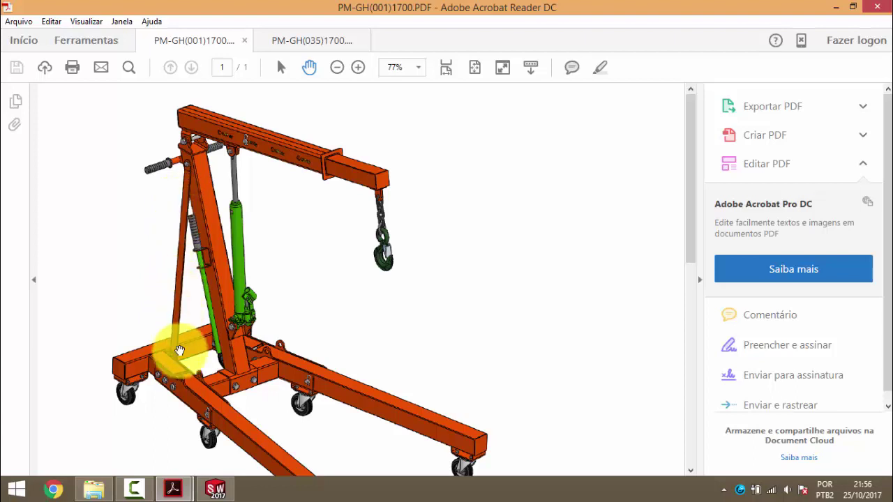
double_click(357, 70)
scroll(369, 269, down, 2)
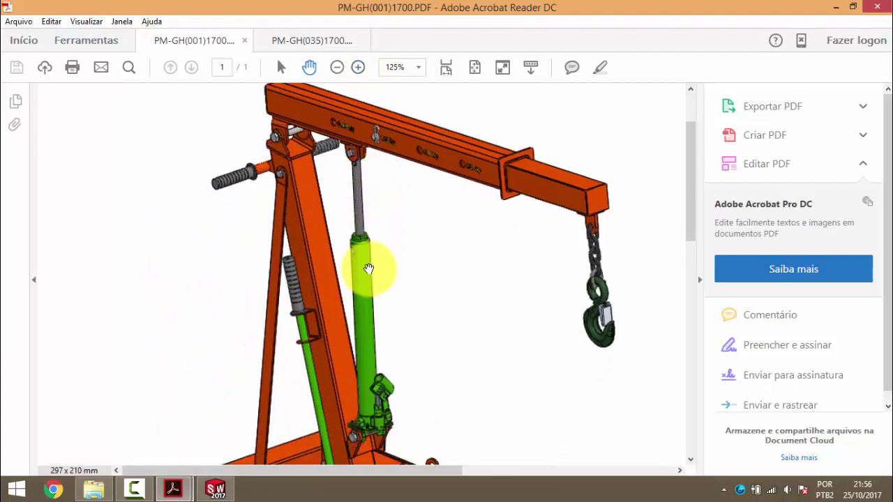
scroll(365, 270, down, 3)
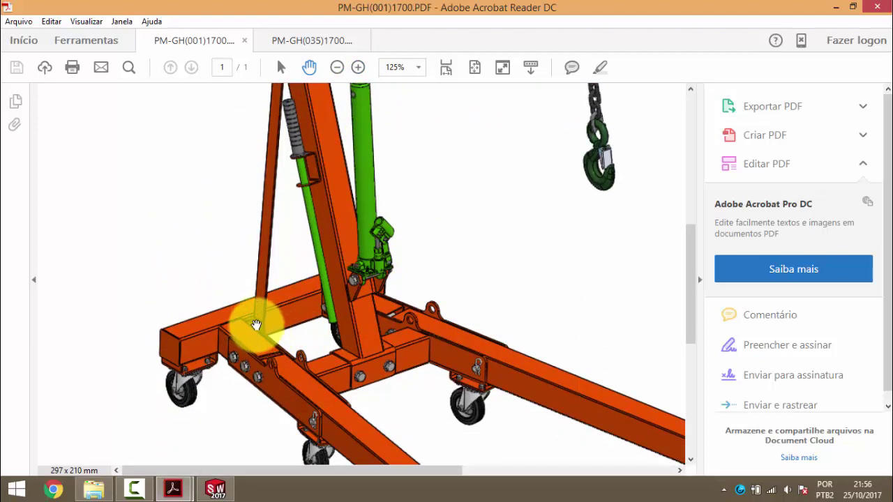
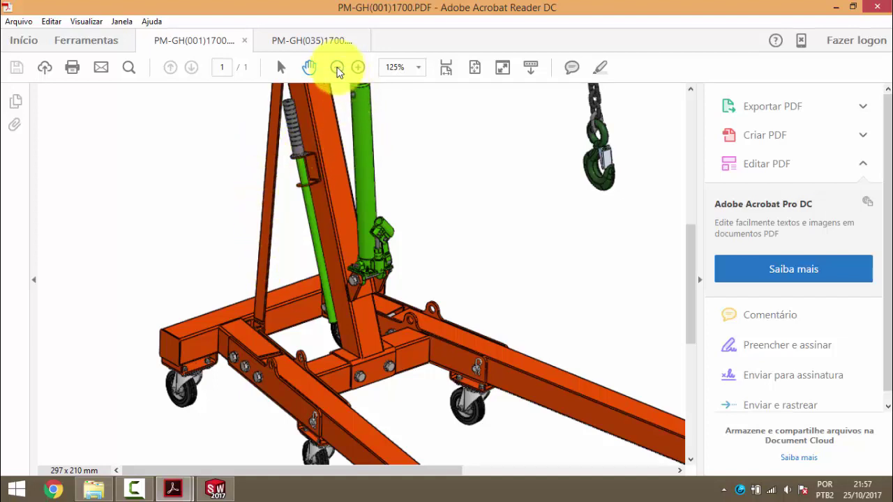
- Zoom out to 66.1% and show the PM-GH(035)1700 drawing with the bookmarks panel closed
double_click(337, 67)
click(337, 67)
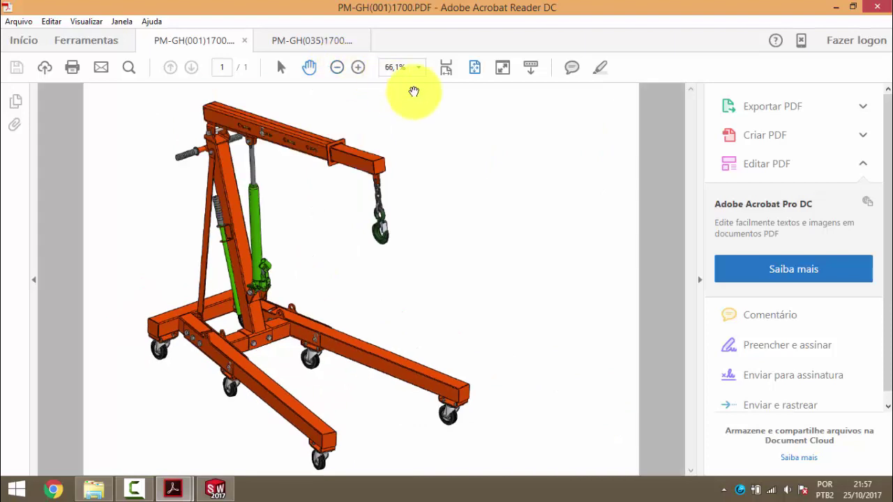
click(241, 412)
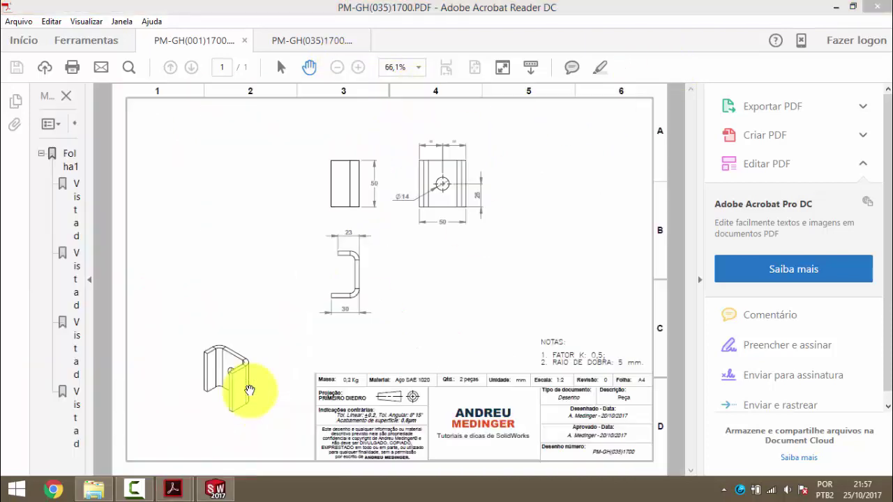
click(66, 95)
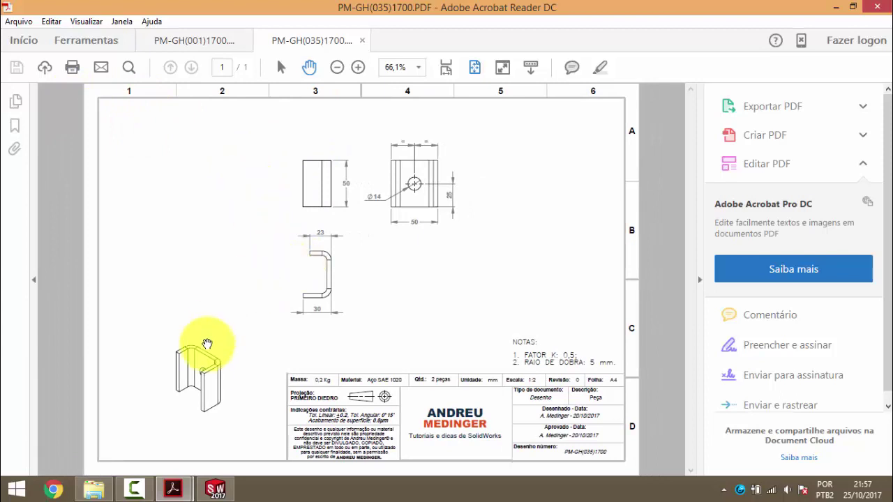
- Create a new Peça part document in SOLIDWORKS
click(216, 488)
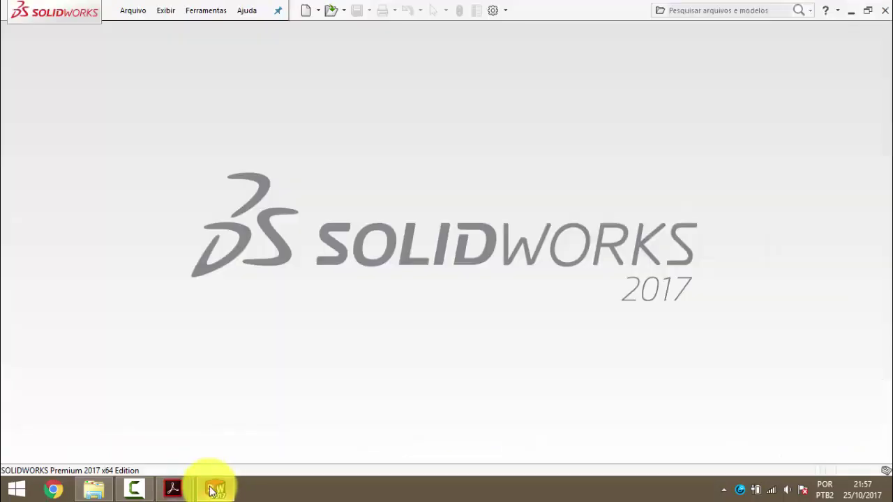
click(308, 13)
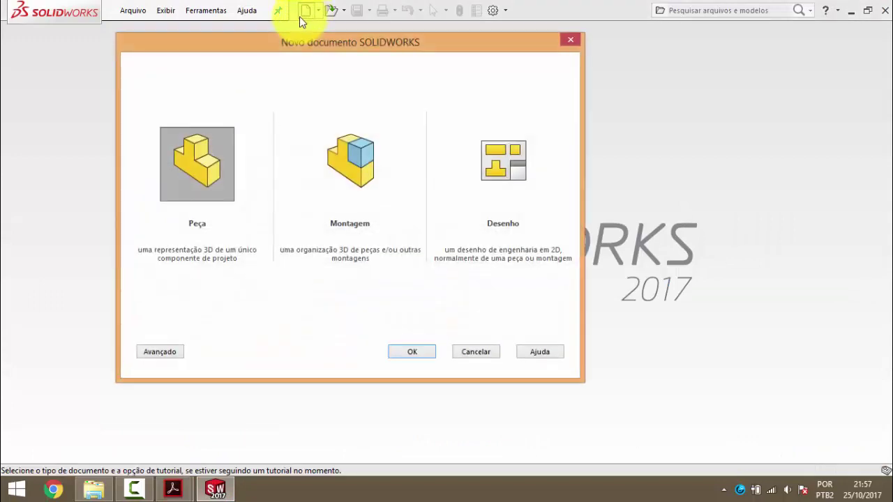
double_click(208, 140)
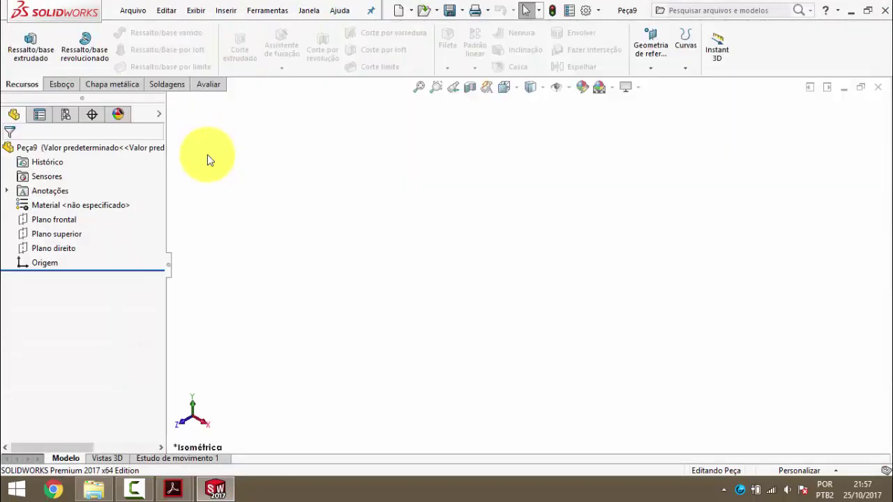
- Start a sketch on Plano superior, briefly checking the bracket PDF drawing
click(70, 232)
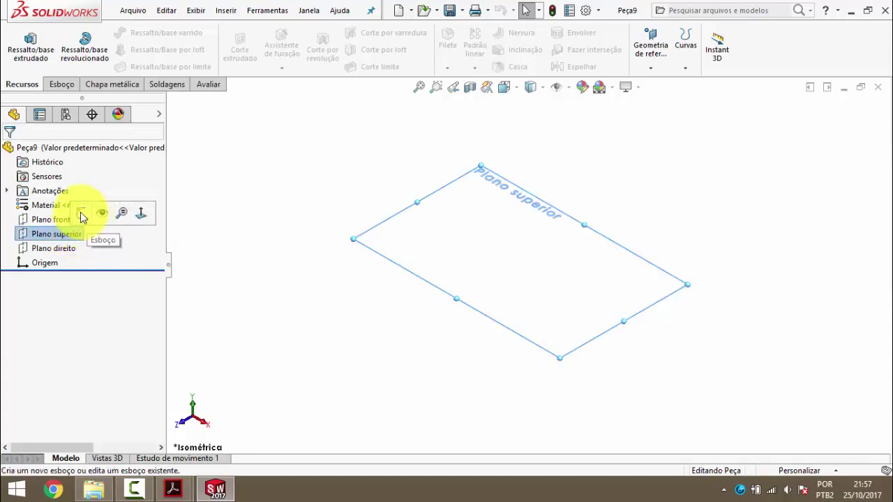
click(81, 214)
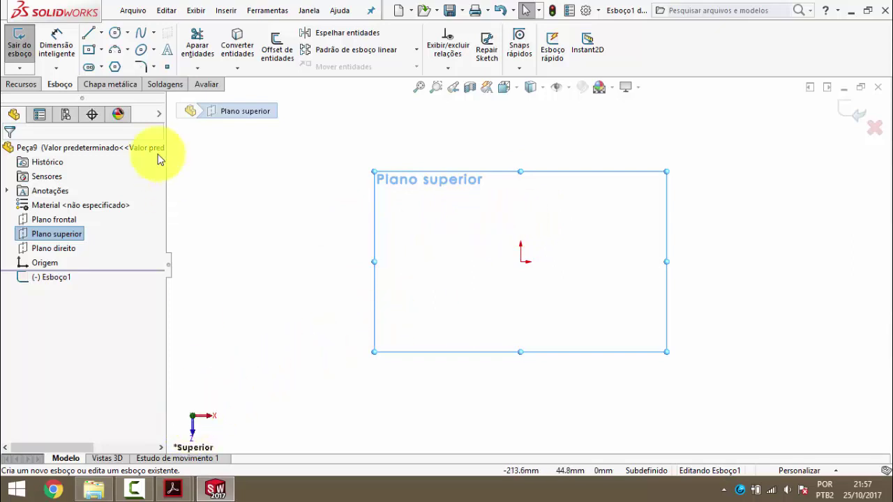
mouse_move(172, 489)
click(205, 450)
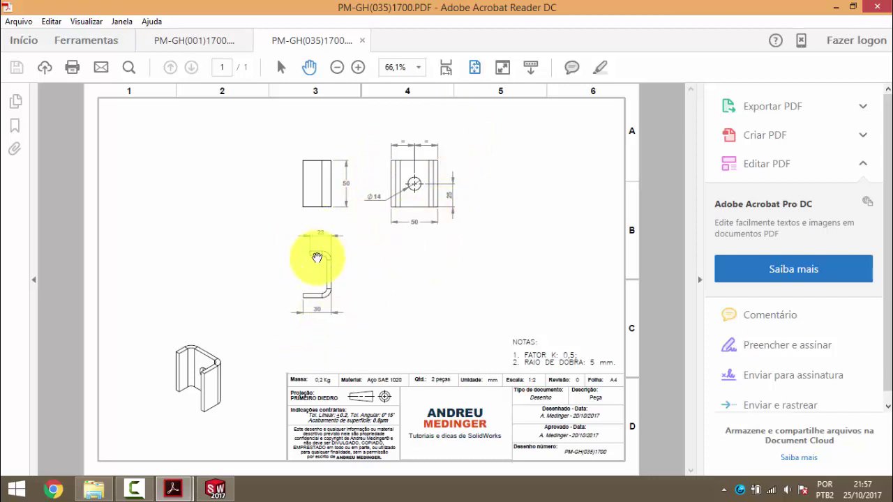
click(835, 7)
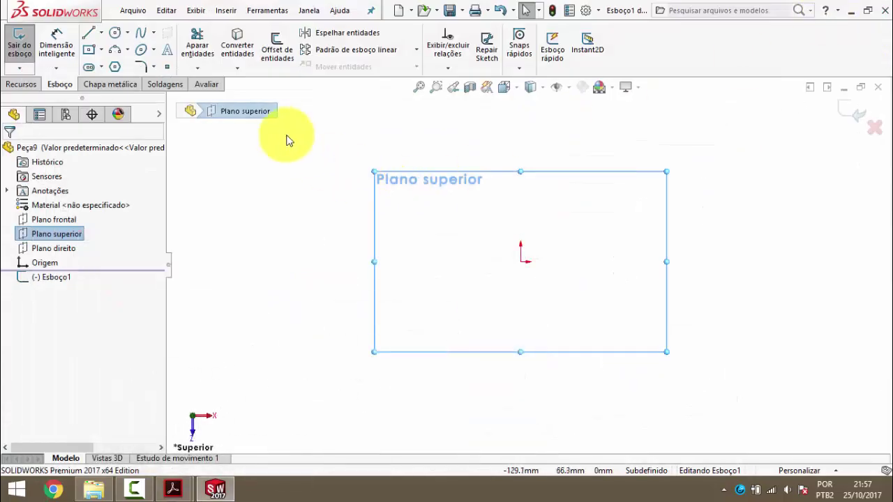
- Draw a horizontal top line with right and left vertical legs hanging down
click(91, 37)
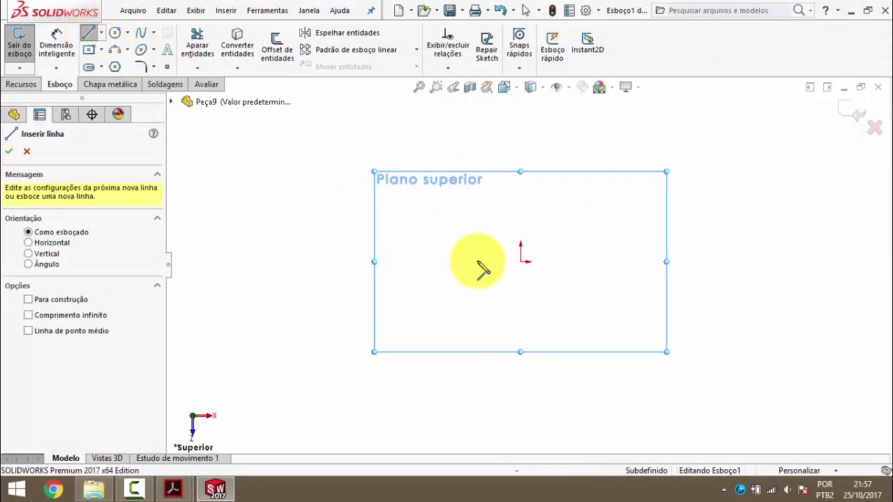
click(434, 264)
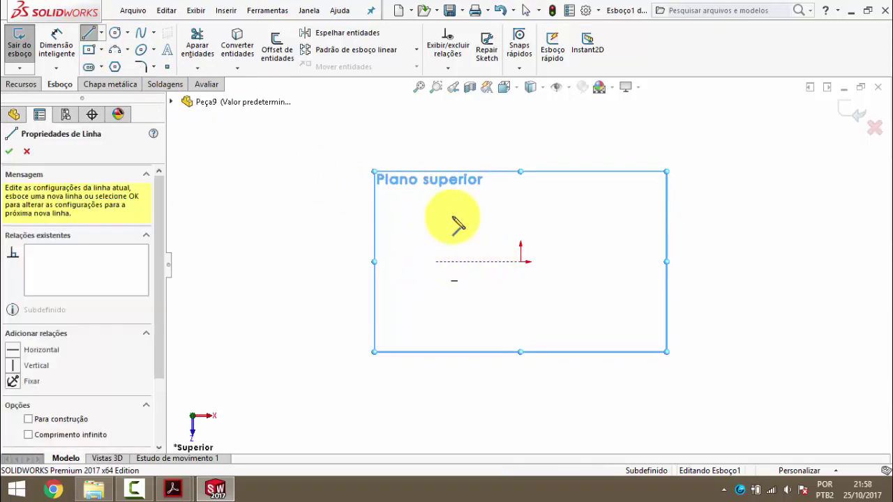
click(604, 263)
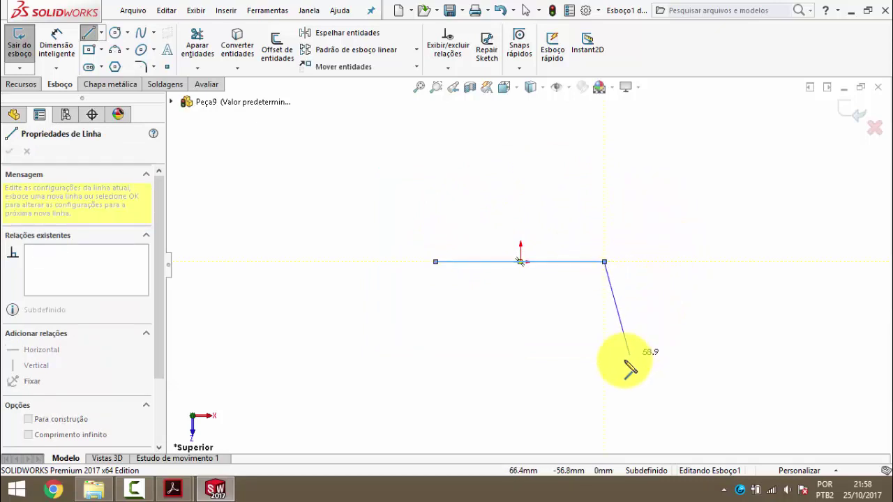
click(604, 345)
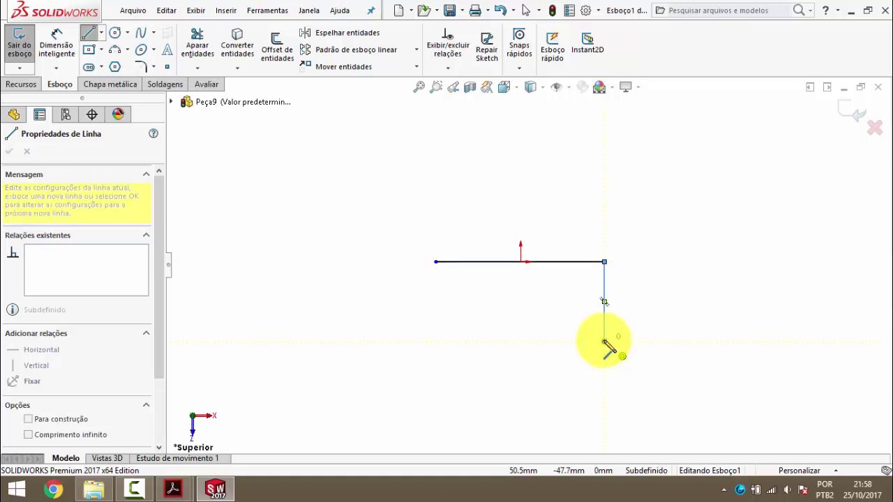
key(Escape)
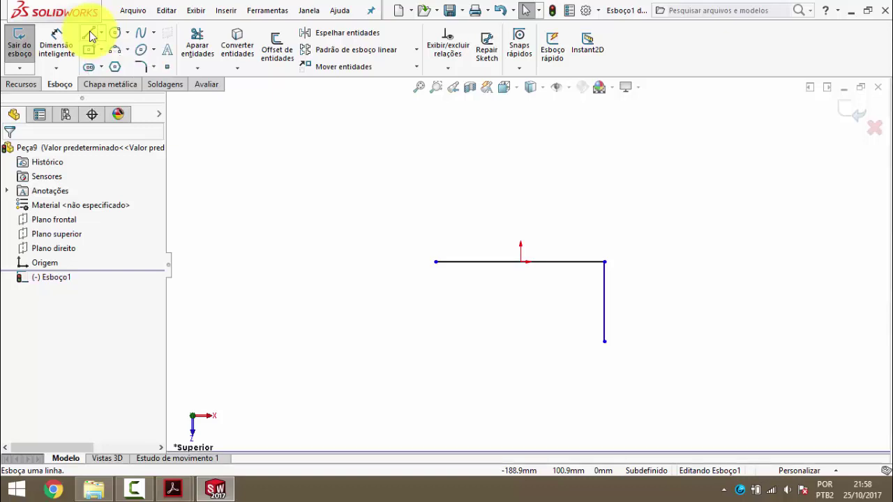
click(88, 34)
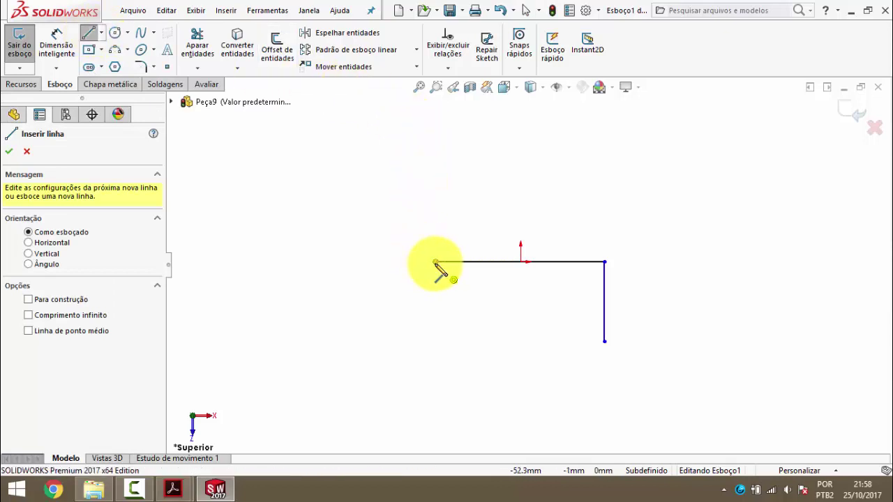
click(435, 262)
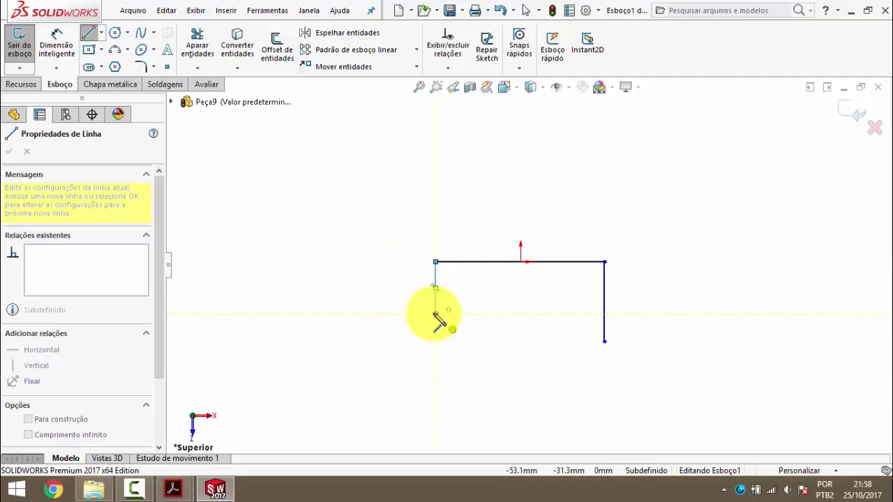
click(435, 314)
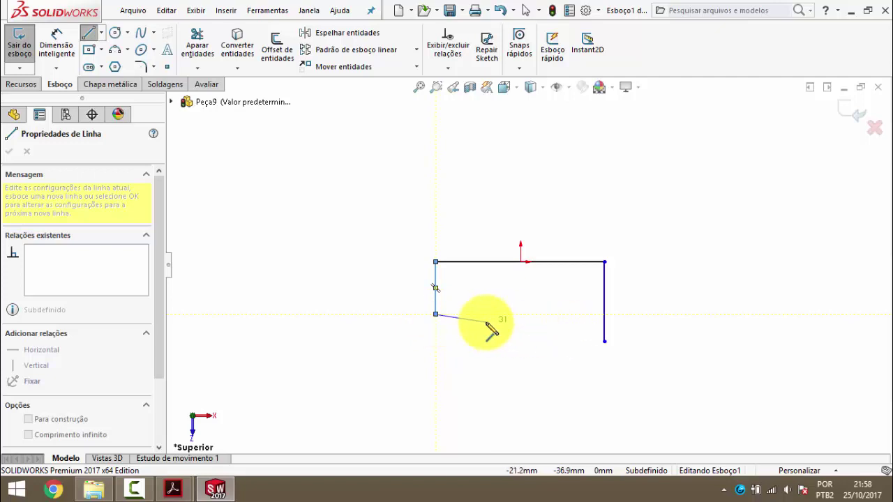
key(Escape)
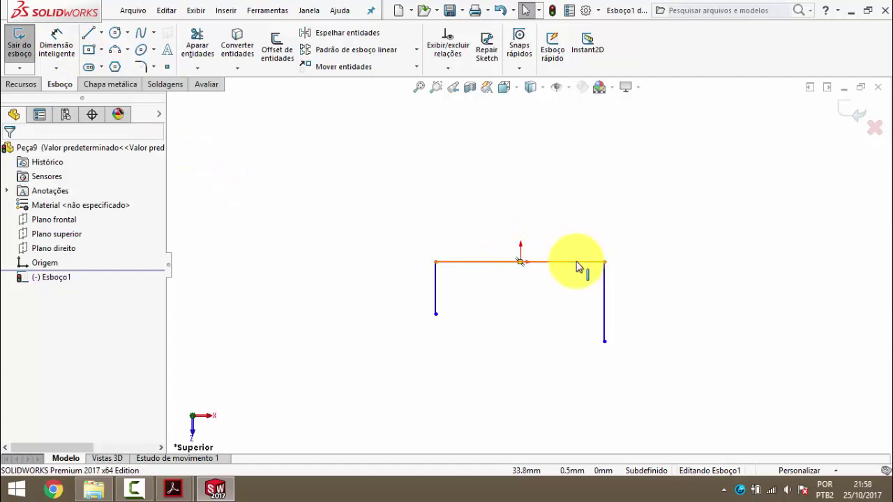
- Add a Ponto médio relation centring the top line on the origin
click(555, 263)
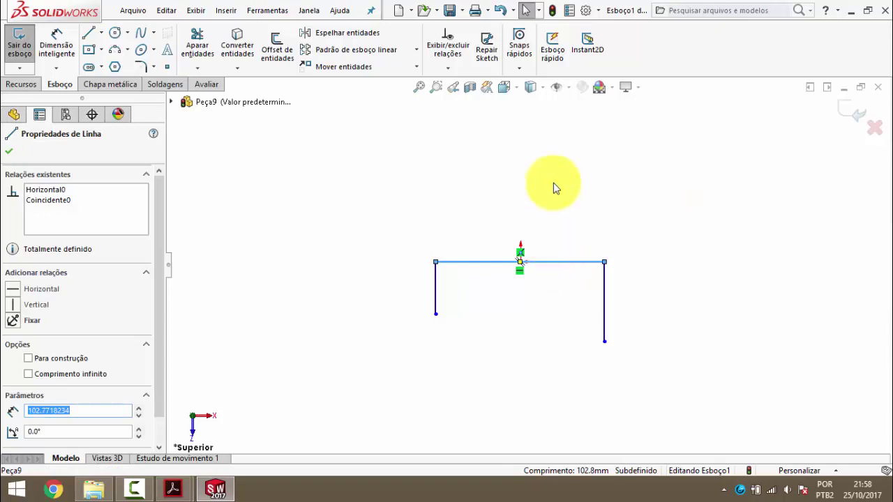
ctrl+click(520, 261)
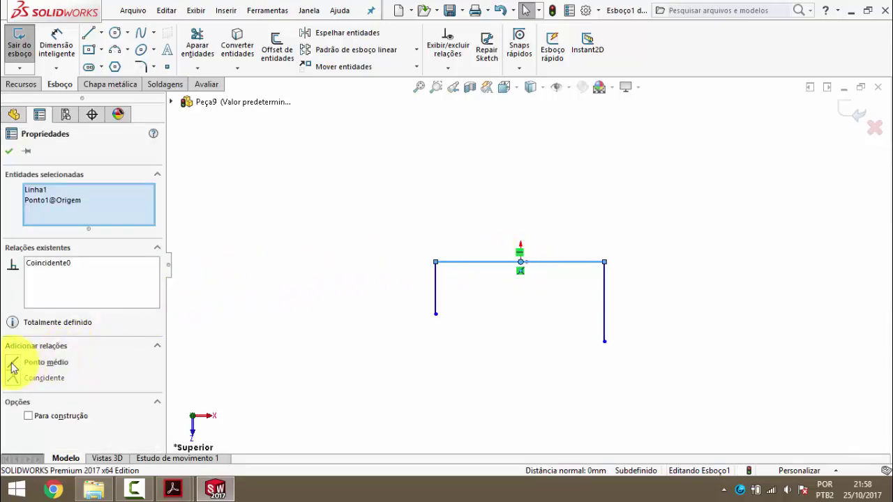
click(12, 367)
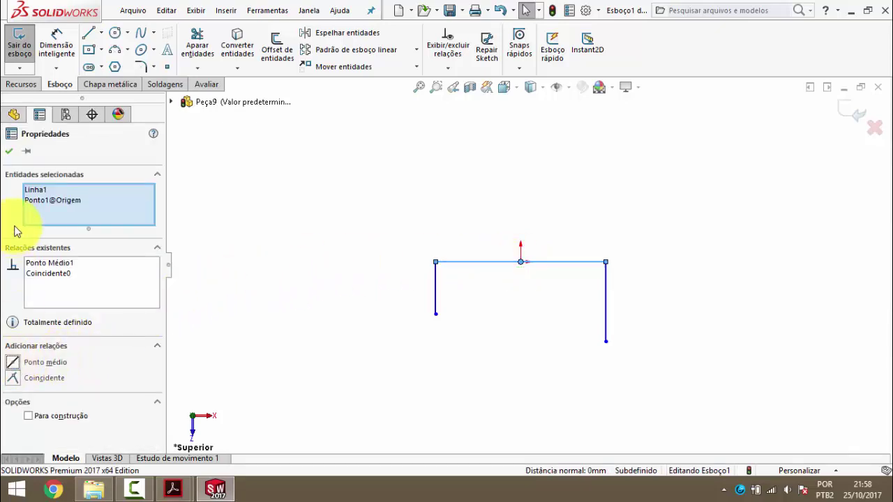
click(9, 151)
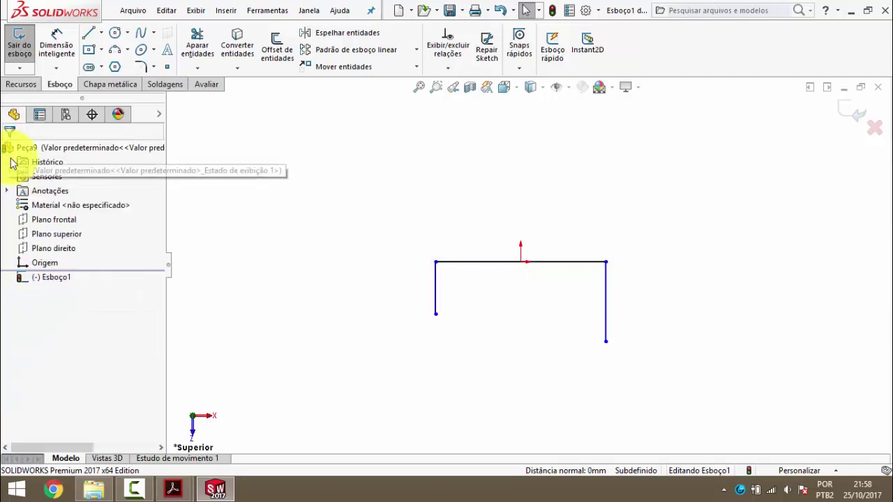
- Dimension the right leg 30 mm, left leg 23 mm and top line 50 mm
click(58, 39)
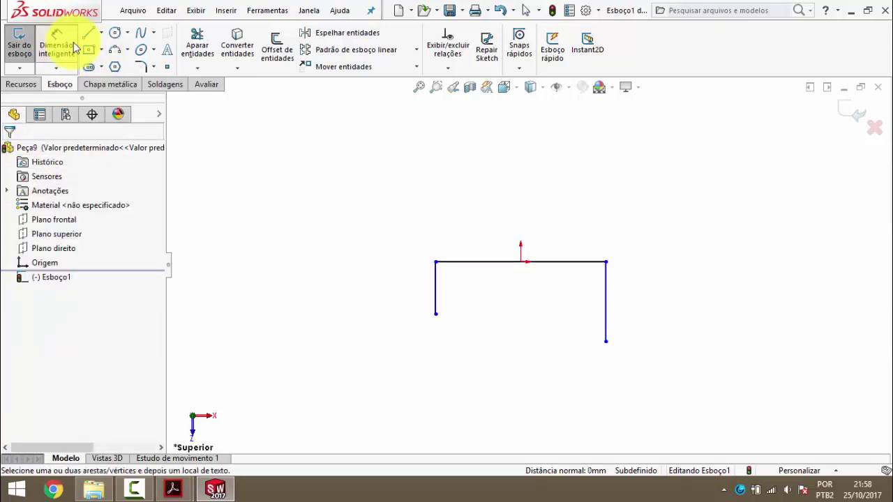
click(607, 293)
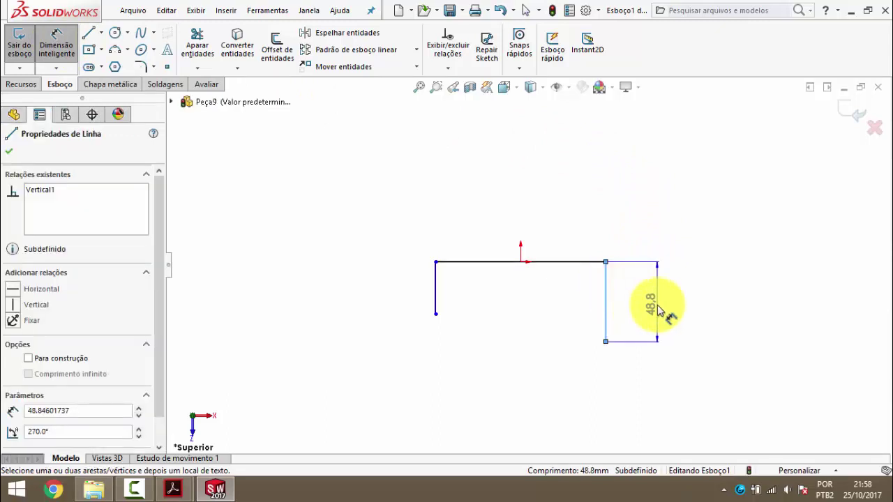
click(657, 310)
text(30)
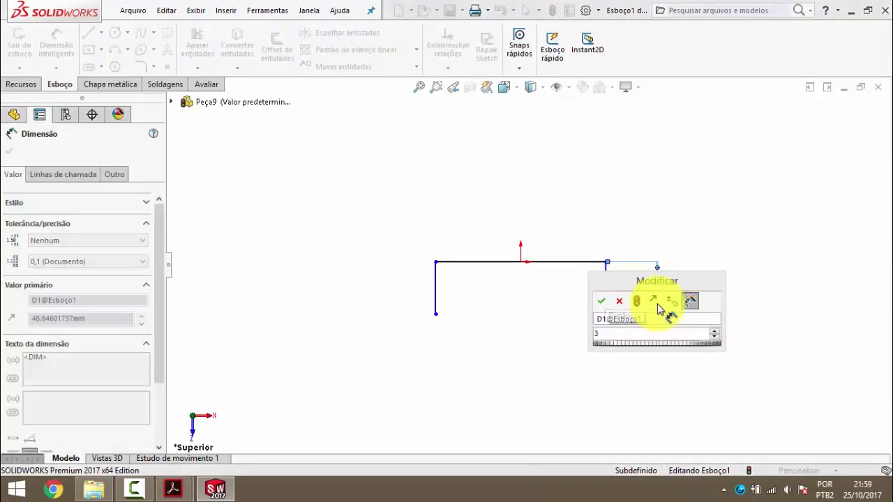
key(Return)
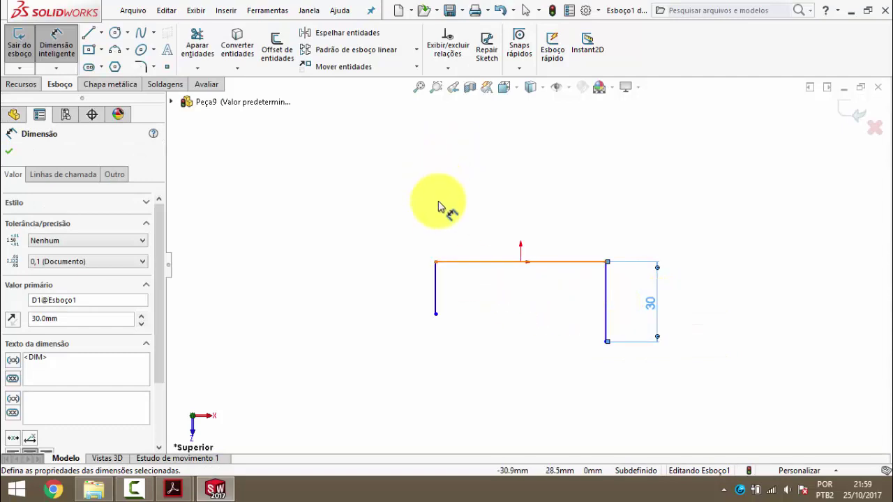
click(435, 286)
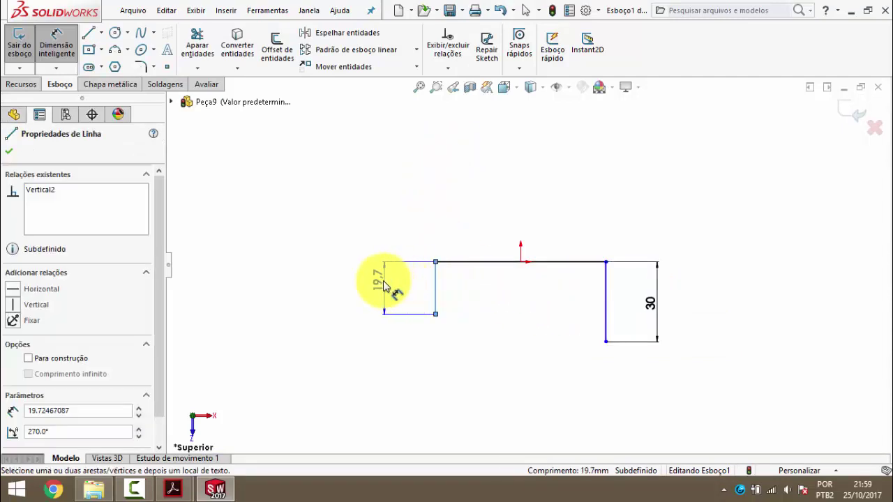
click(383, 282)
text(2)
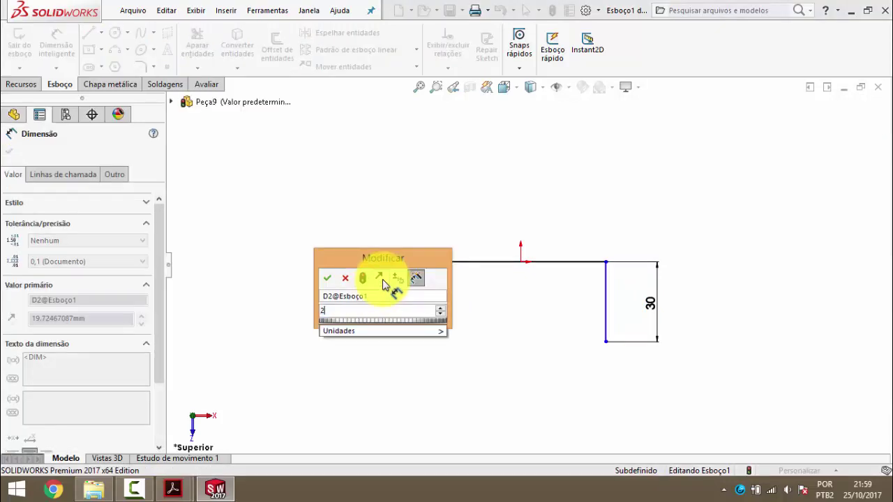
text(3)
key(Return)
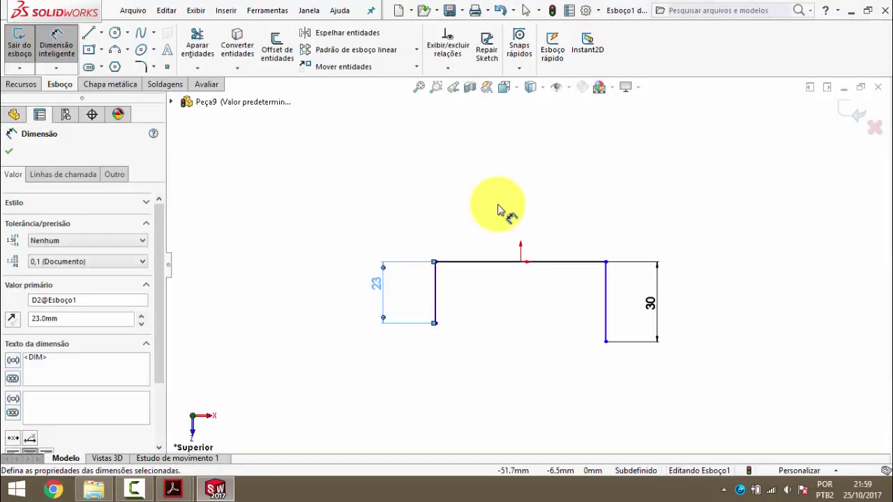
click(560, 268)
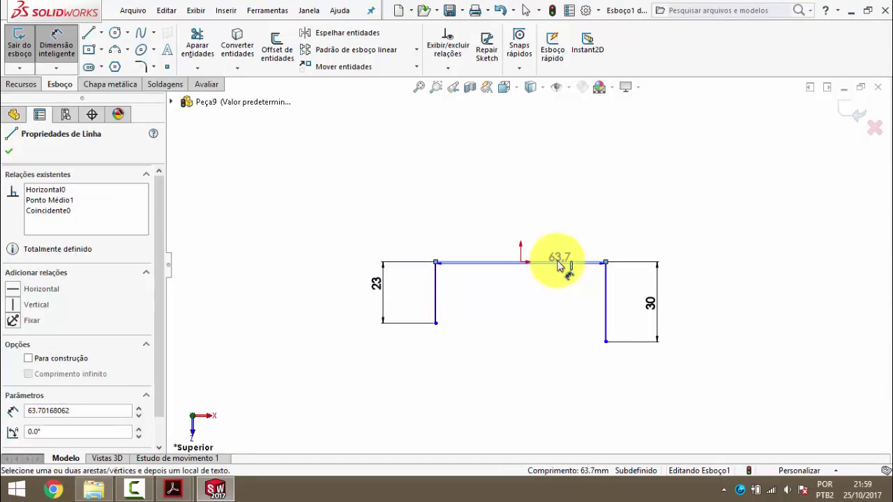
click(525, 212)
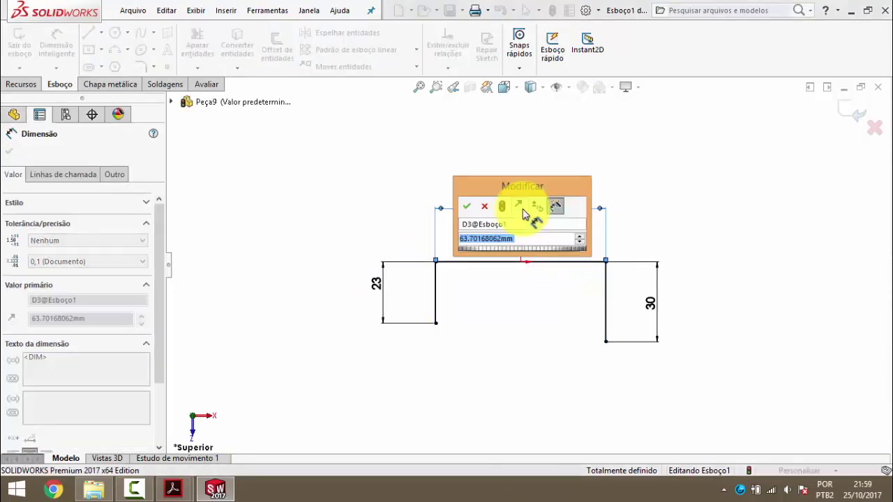
text(50)
key(Return)
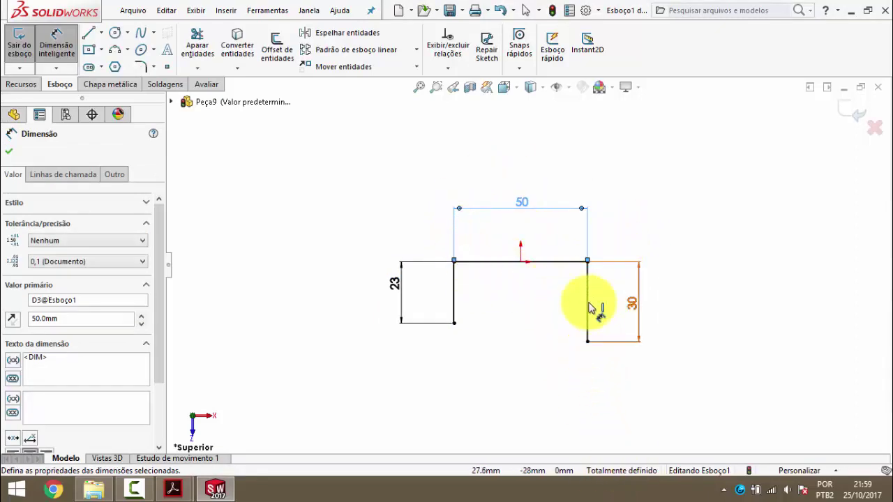
- Review the PM-GH(035)1700 reference drawing in Acrobat, then return to SOLIDWORKS
click(173, 489)
click(228, 417)
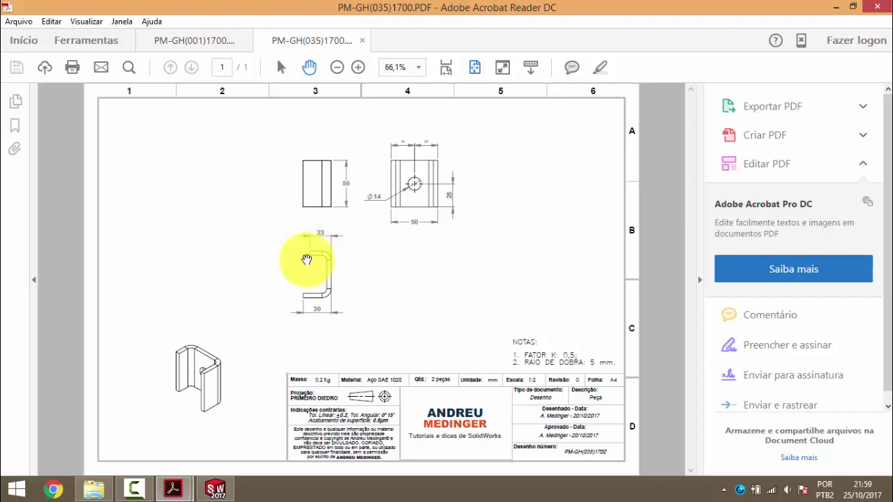
click(835, 7)
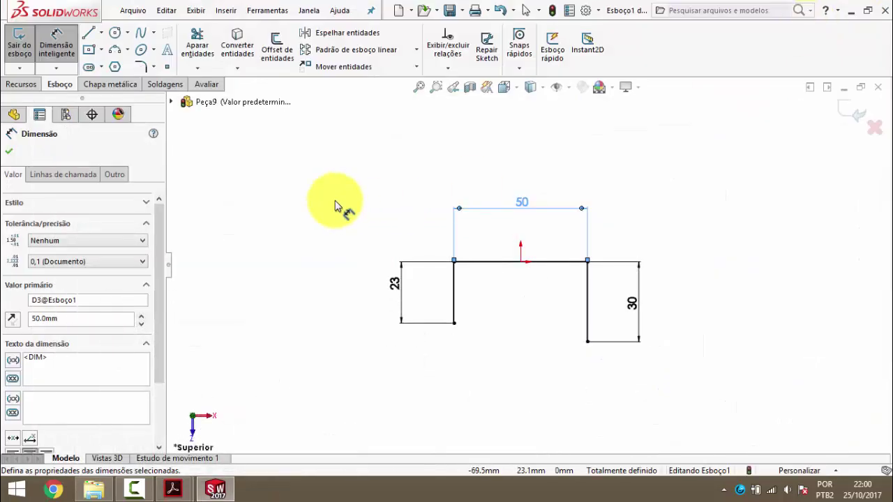
click(110, 85)
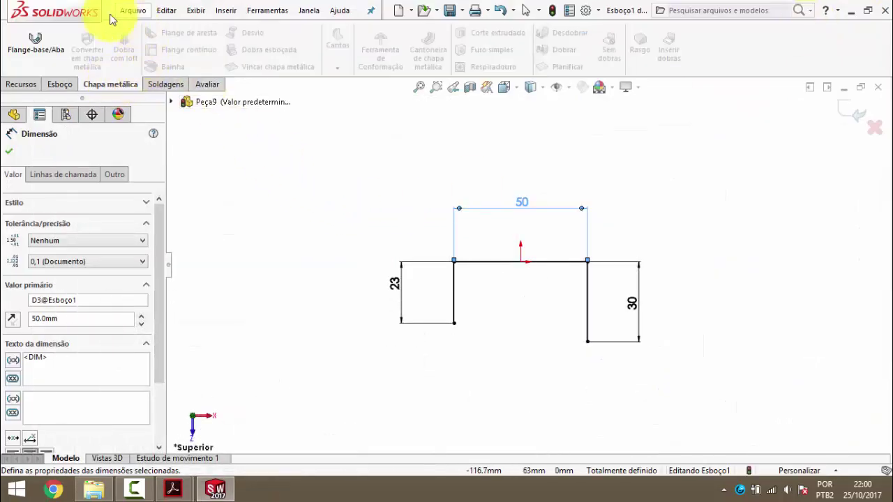
- Preview a Flange-base (4.8 mm thick, 5 mm bend radius) with Direção inversa ticked
click(36, 49)
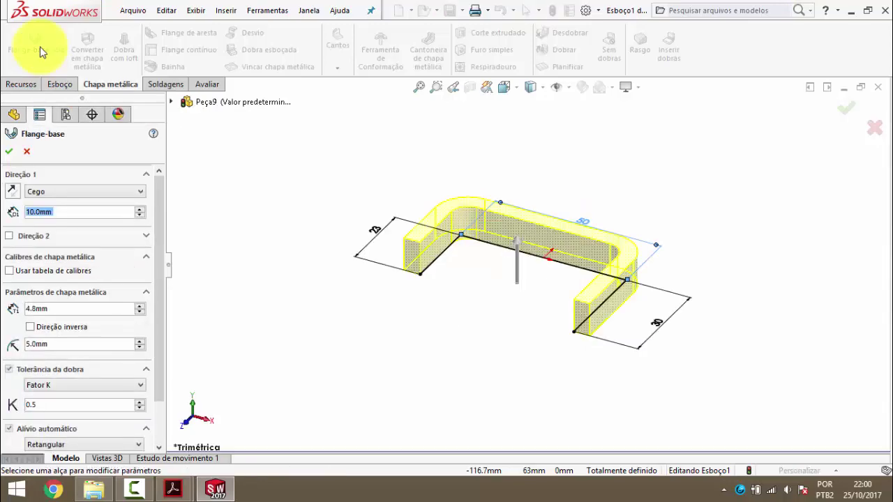
mouse_move(547, 218)
middle_down()
mouse_move(535, 205)
mouse_move(528, 318)
mouse_move(541, 341)
mouse_move(519, 274)
middle_up()
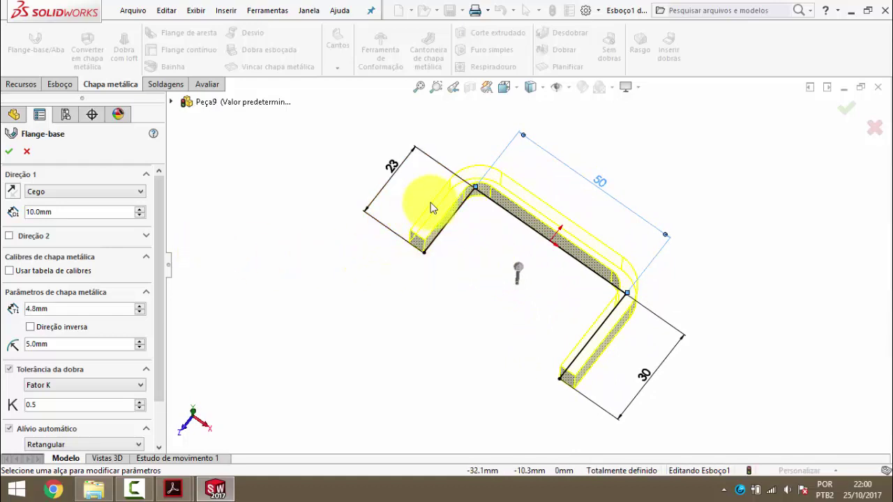
click(30, 326)
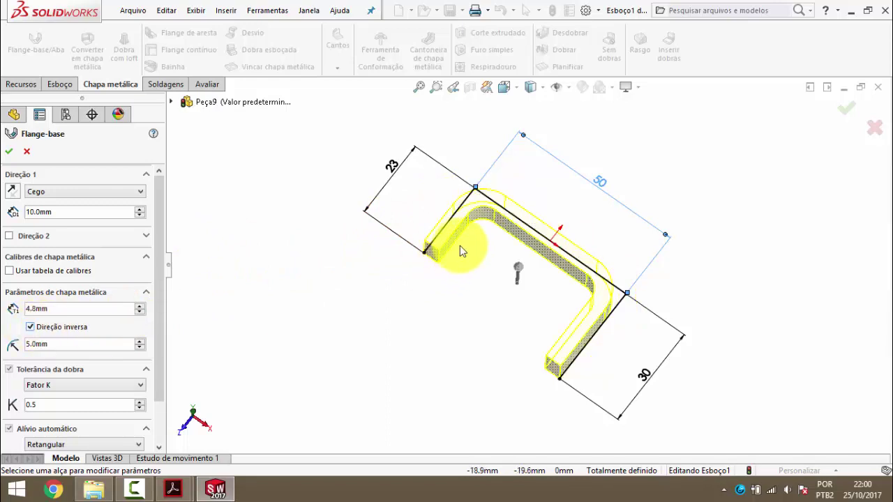
mouse_move(491, 265)
middle_down()
mouse_move(518, 259)
mouse_move(488, 255)
middle_up()
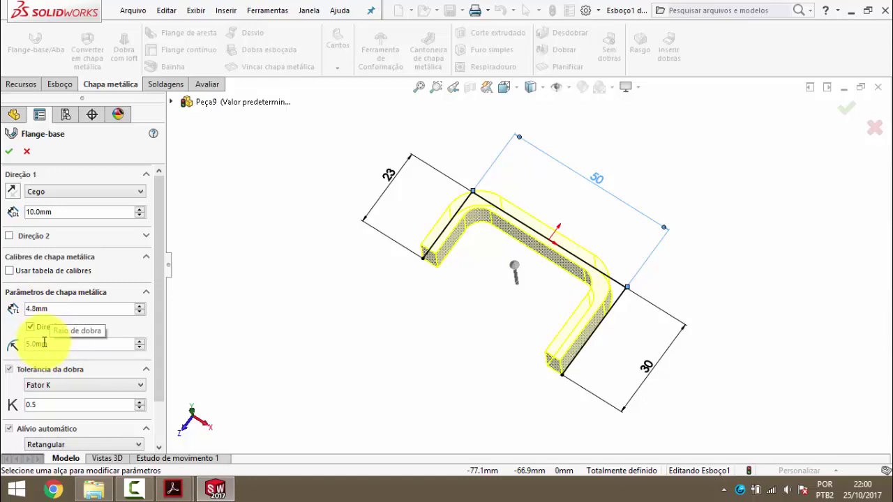
mouse_move(173, 489)
click(216, 438)
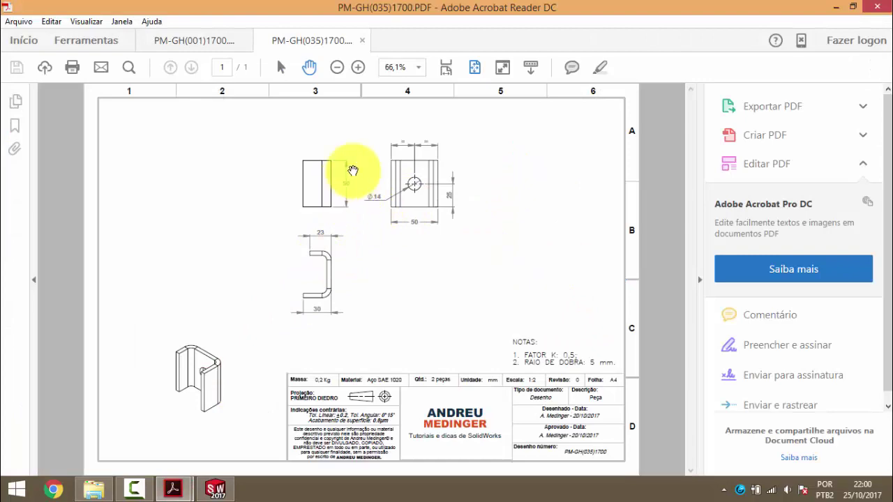
click(836, 7)
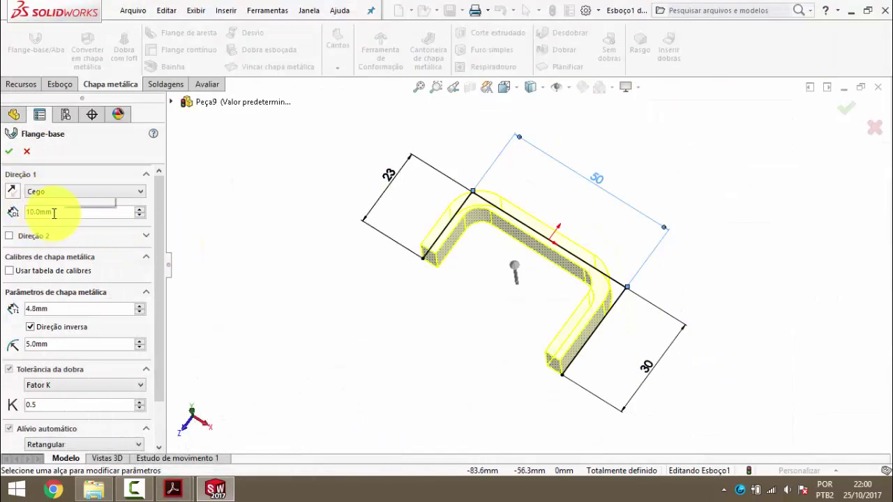
- Give the base flange a 50 mm Plano médio depth and accept it
text(50)
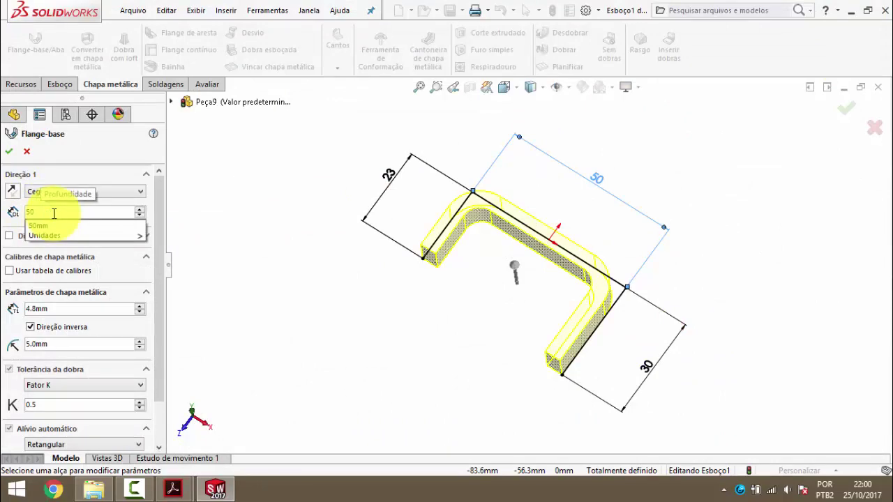
key(Return)
mouse_move(590, 322)
middle_down()
mouse_move(604, 216)
mouse_move(408, 180)
middle_up()
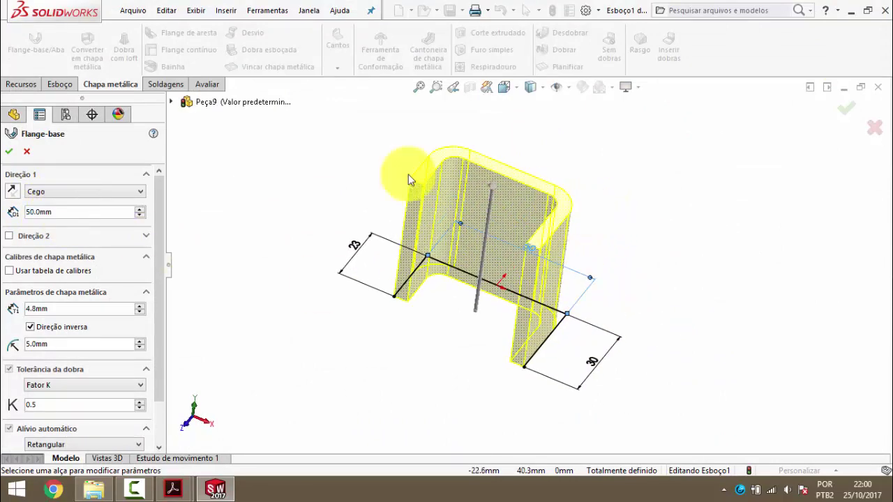
click(67, 194)
click(47, 237)
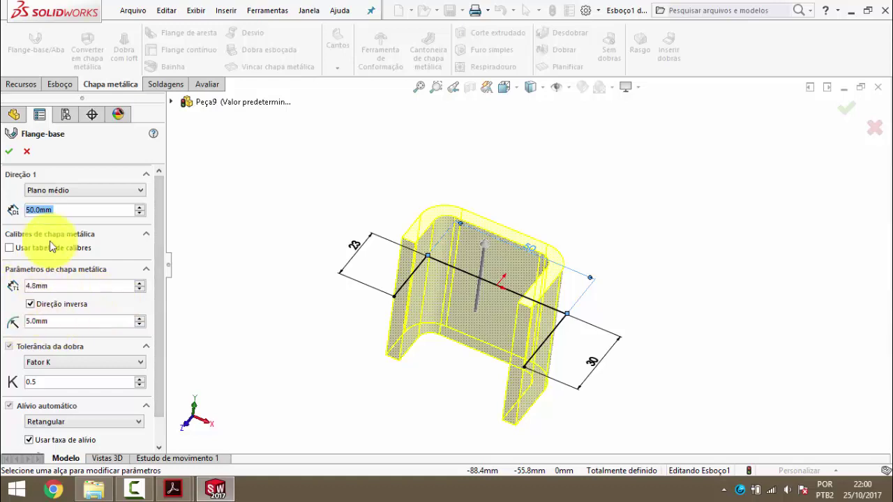
click(8, 151)
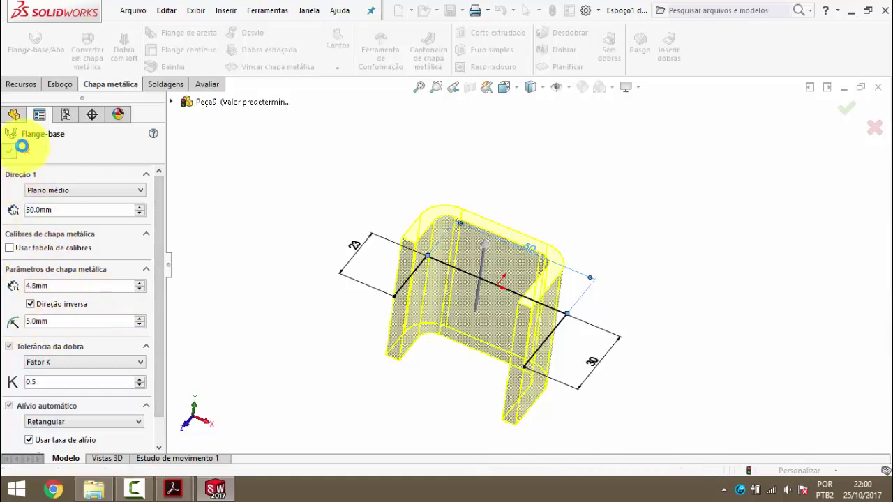
mouse_move(539, 289)
middle_down()
mouse_move(514, 235)
mouse_move(510, 271)
middle_up()
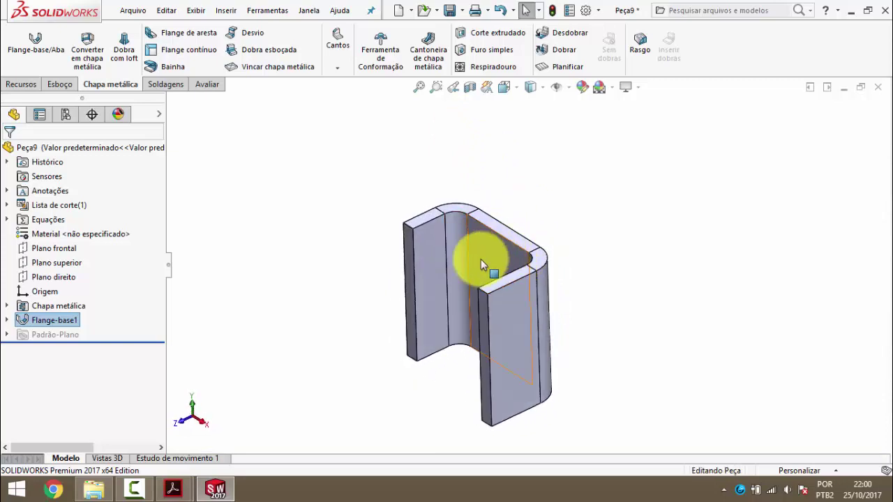
- View the bracket's back face Normal To and start a sketch on it
click(490, 258)
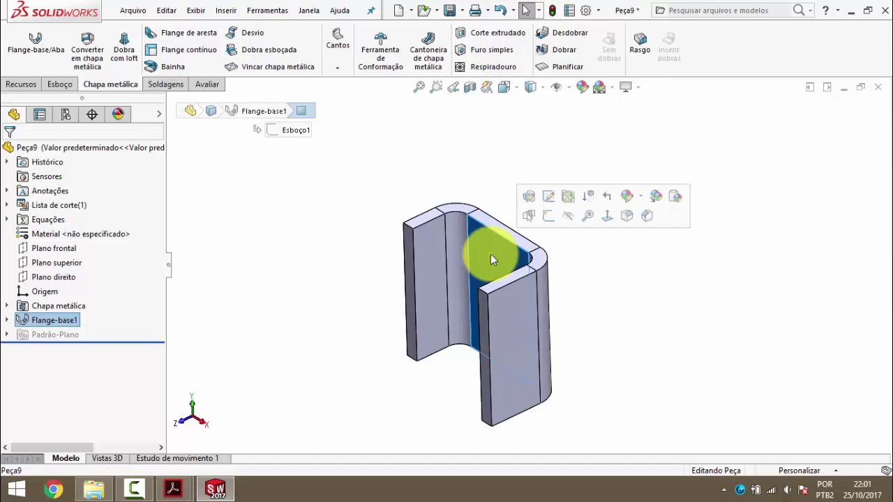
key(space)
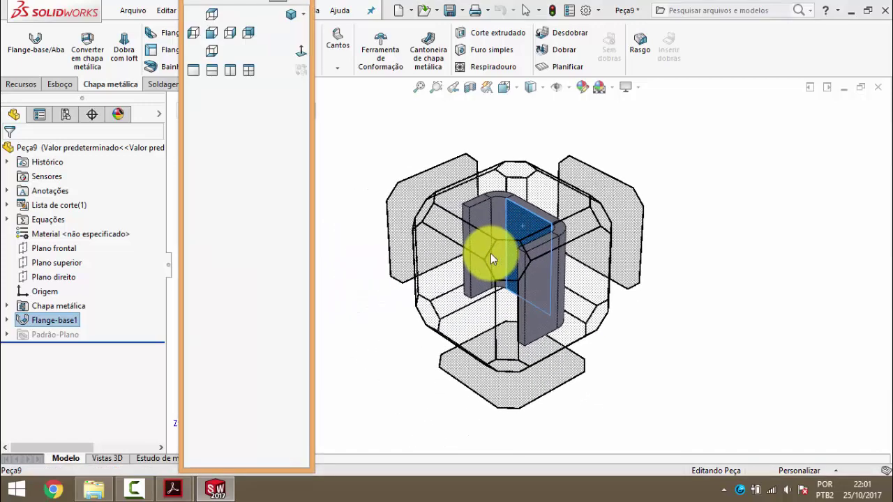
click(299, 50)
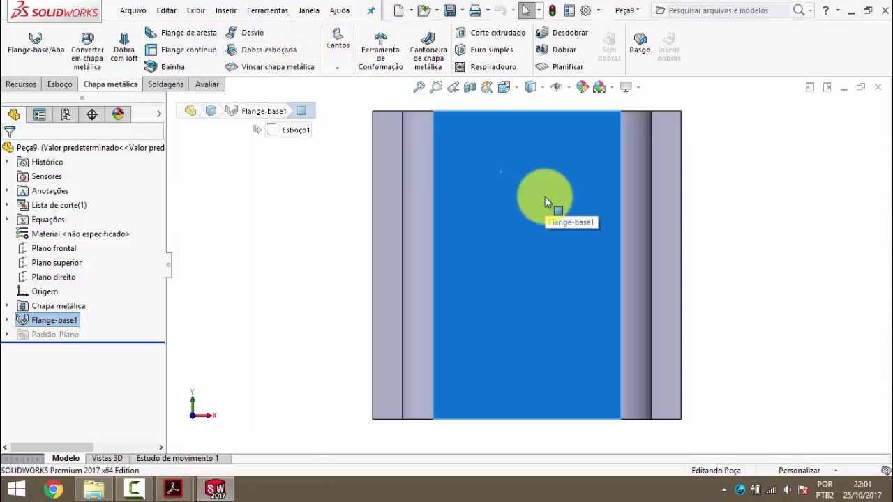
click(321, 187)
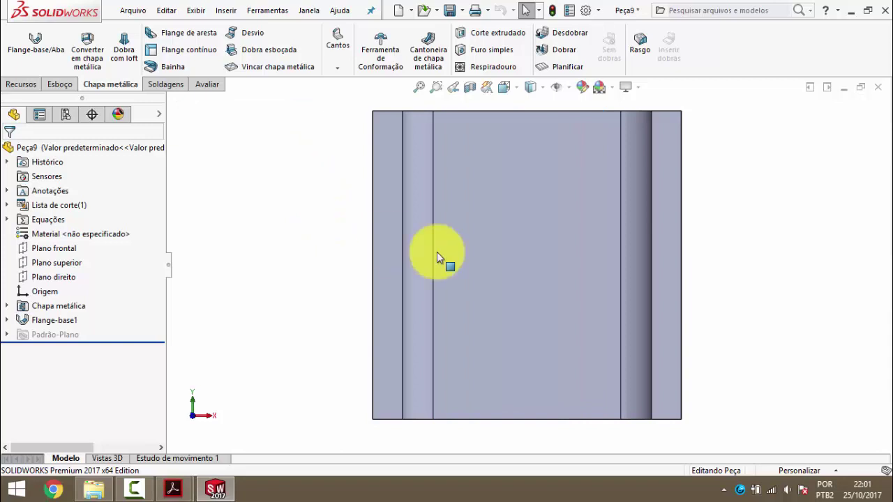
click(504, 149)
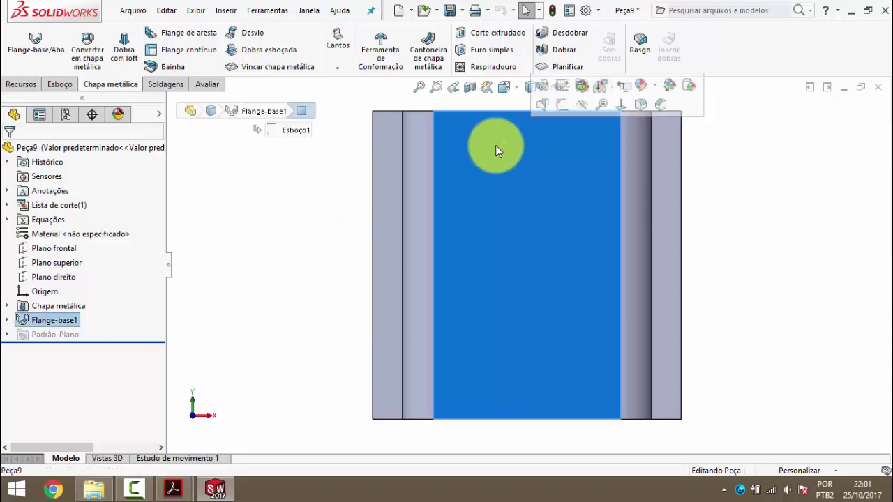
click(562, 105)
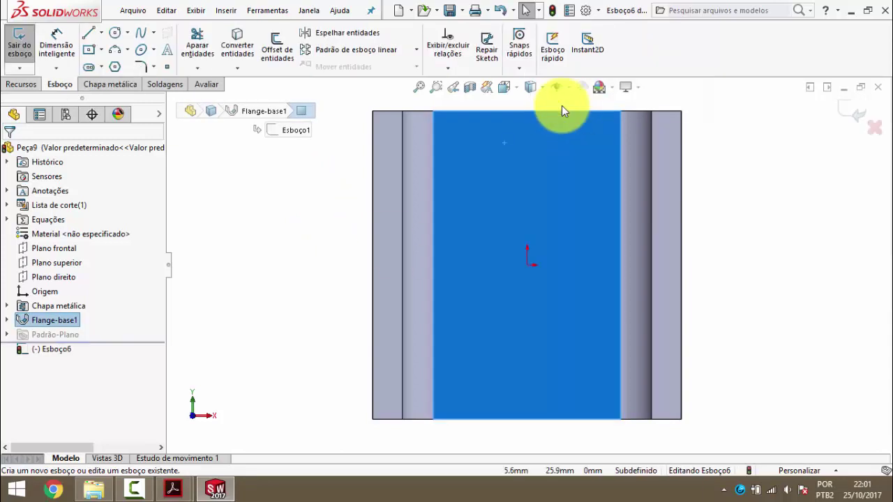
- Draw a Linha de centro between the back face's top and bottom edge midpoints, then view the drawing
click(101, 32)
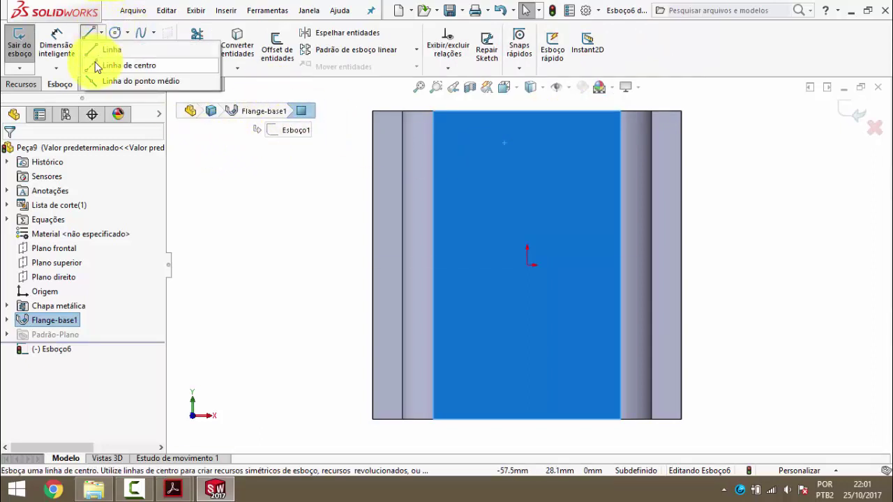
click(97, 64)
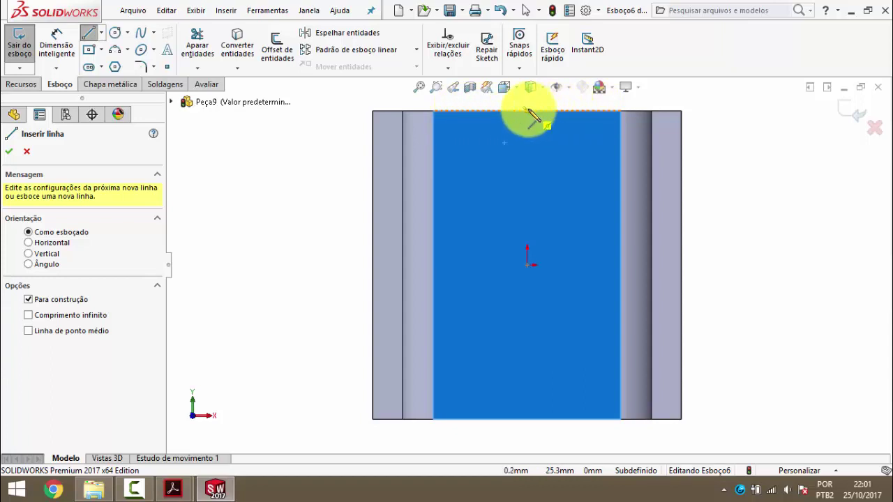
click(527, 111)
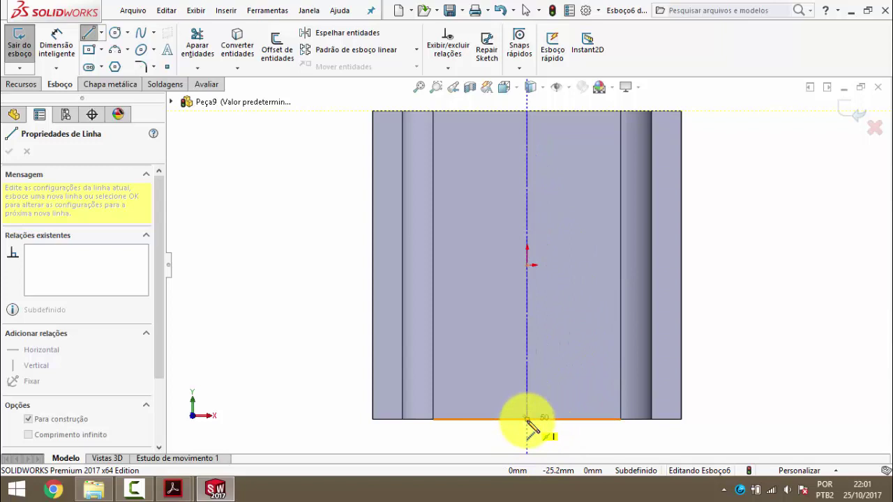
click(528, 419)
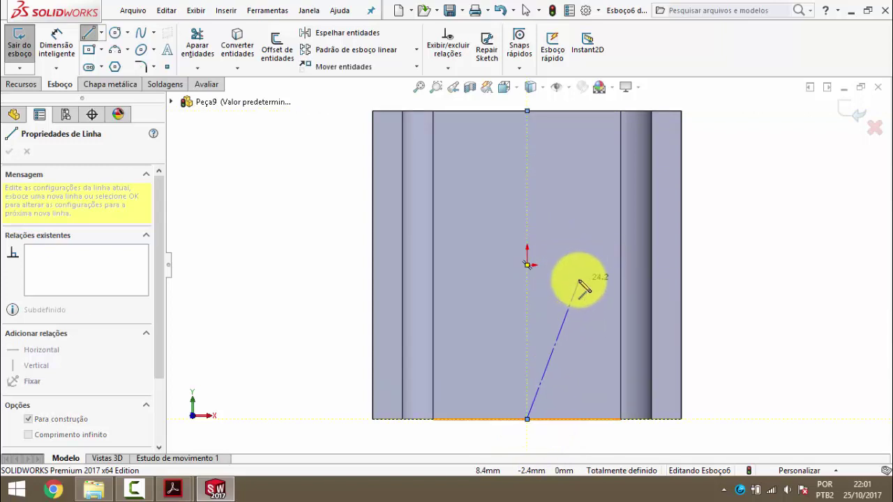
key(Escape)
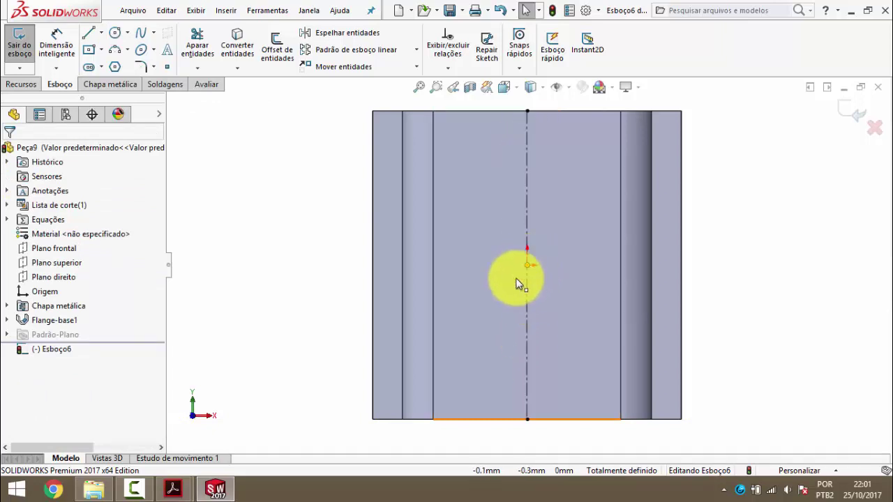
mouse_move(173, 489)
click(219, 417)
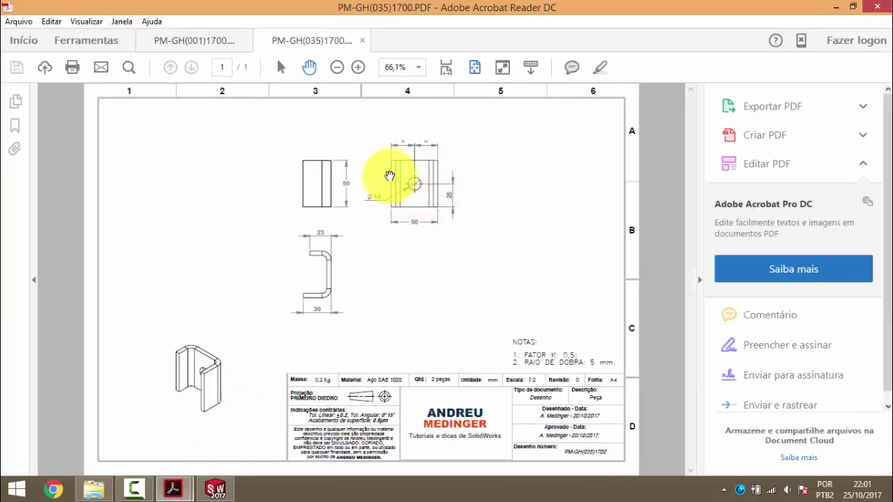
- Minimize Acrobat Reader to return to the SOLIDWORKS sketch
click(836, 6)
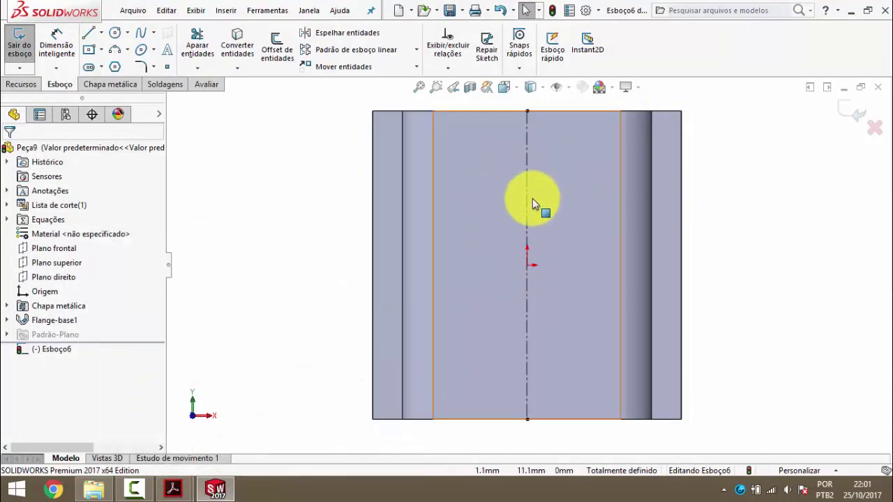
- Draw a circle centred on the origin along the centerline
click(117, 35)
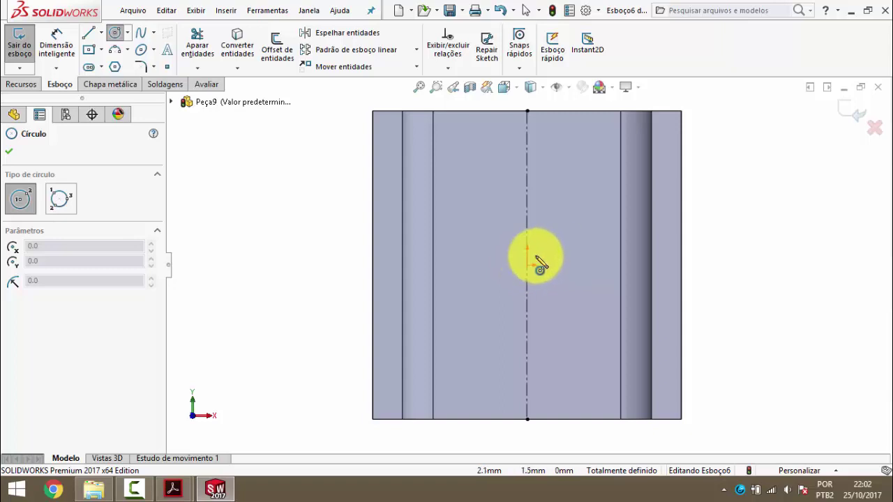
click(526, 265)
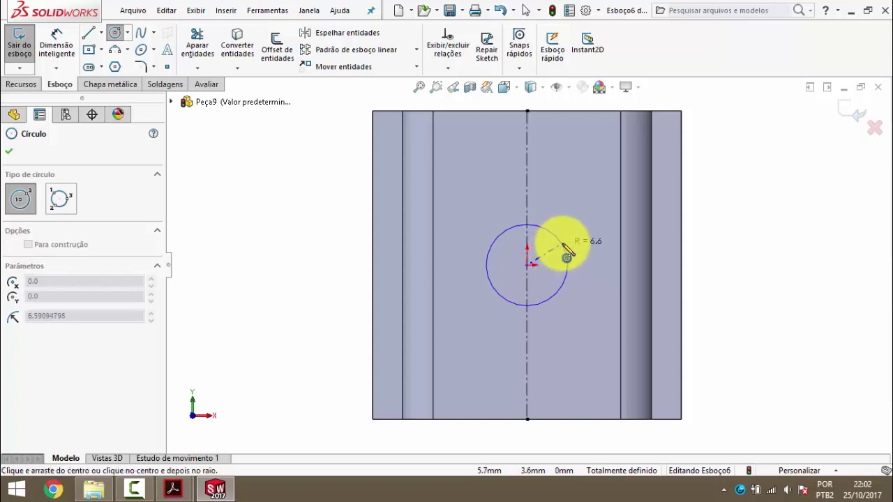
click(575, 259)
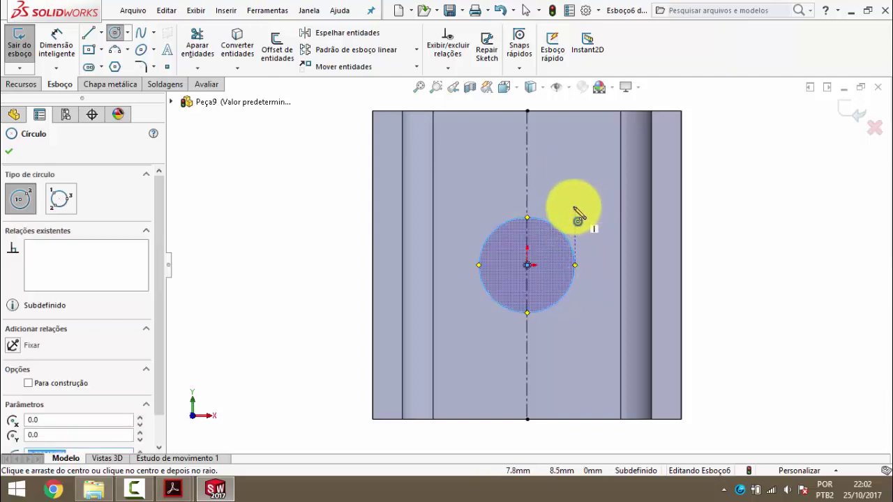
key(Escape)
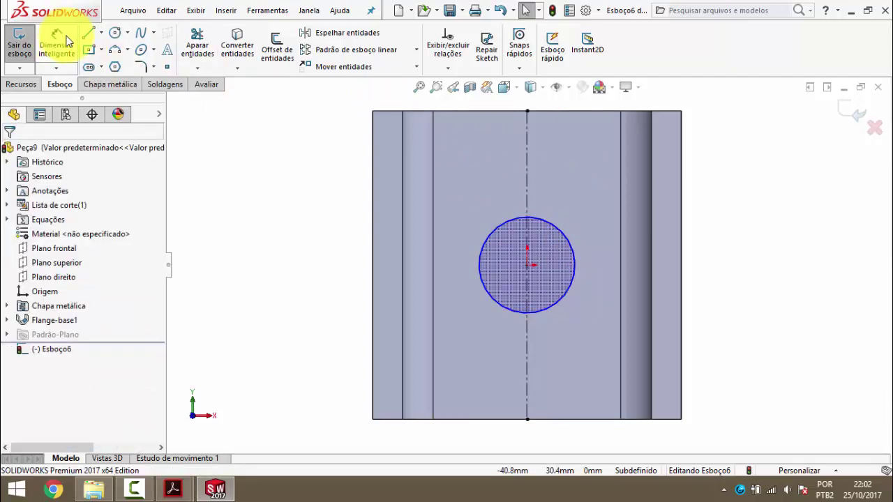
- Dimension the circle to a Ø14 mm diameter
click(55, 42)
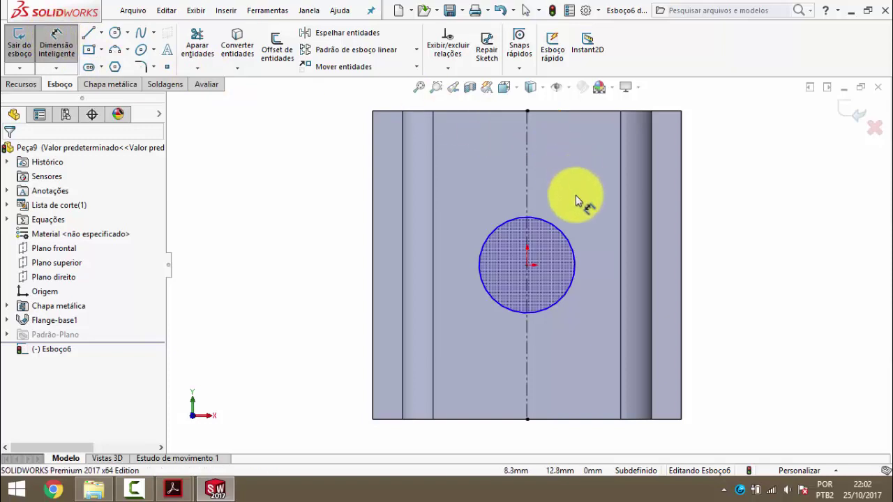
click(556, 230)
key(z)
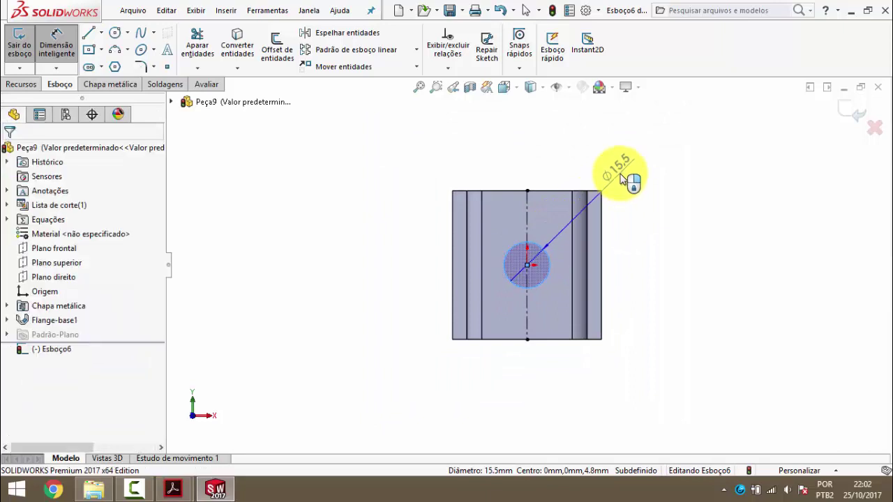
click(631, 181)
text(14)
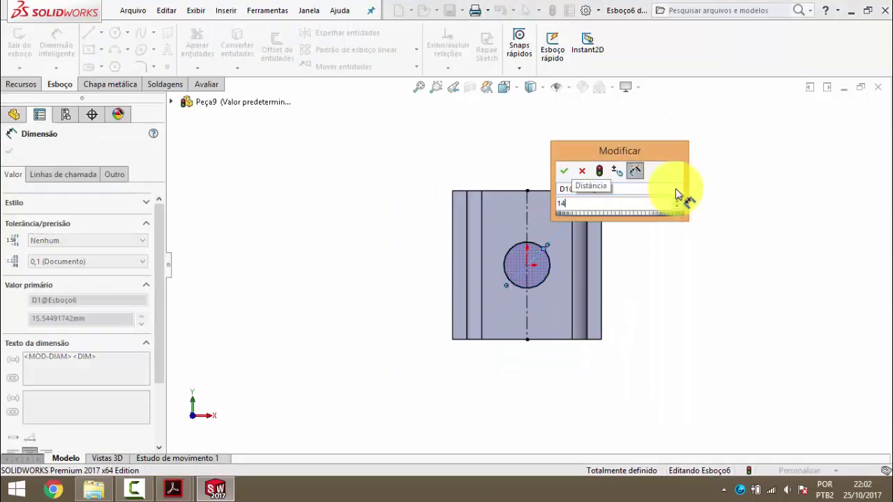
key(Return)
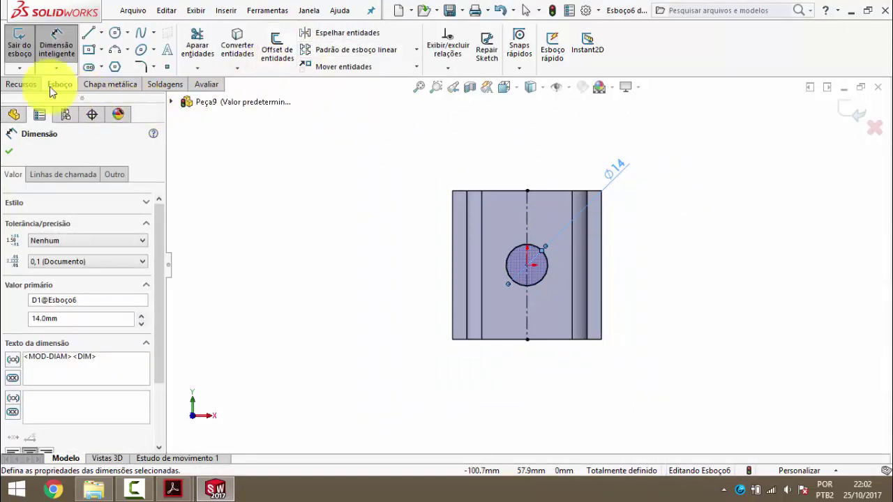
click(20, 84)
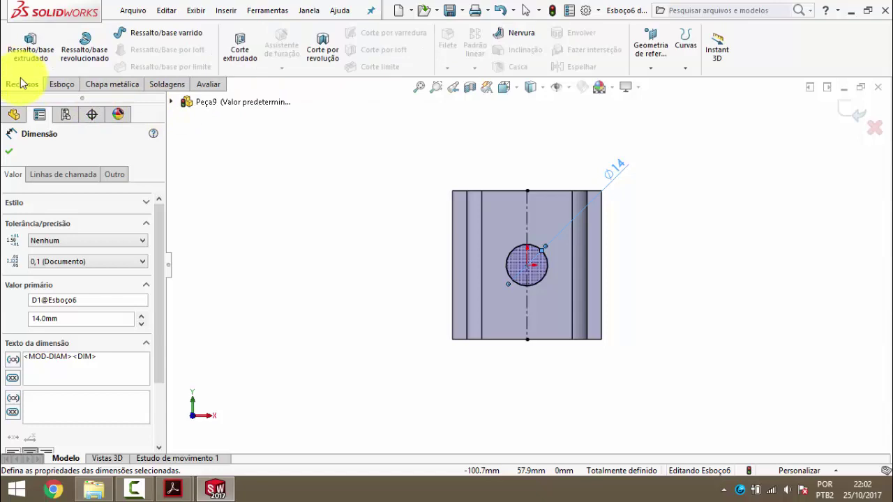
- Extrude-cut the Ø14 circle Through All to create Corte-extrusão1
click(240, 42)
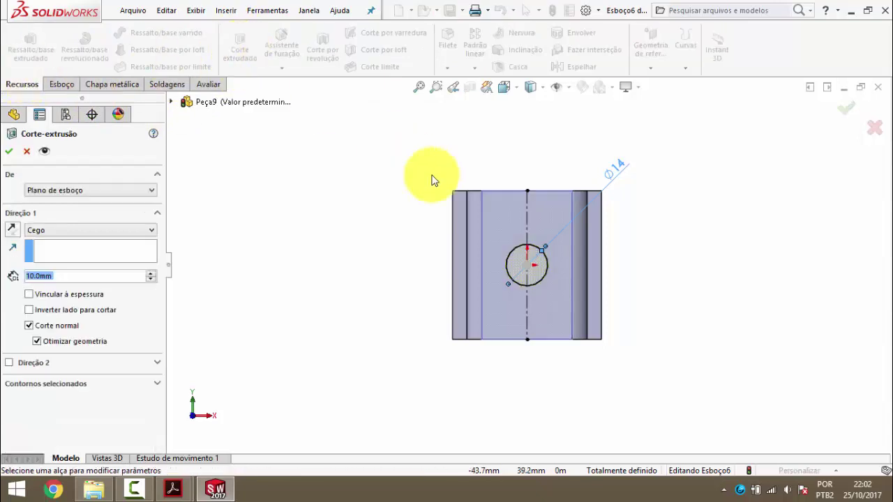
click(42, 230)
click(36, 249)
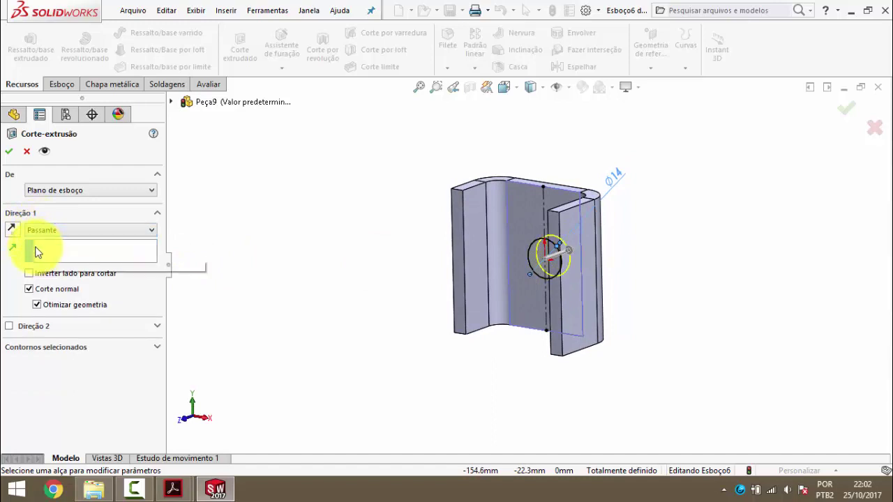
click(9, 151)
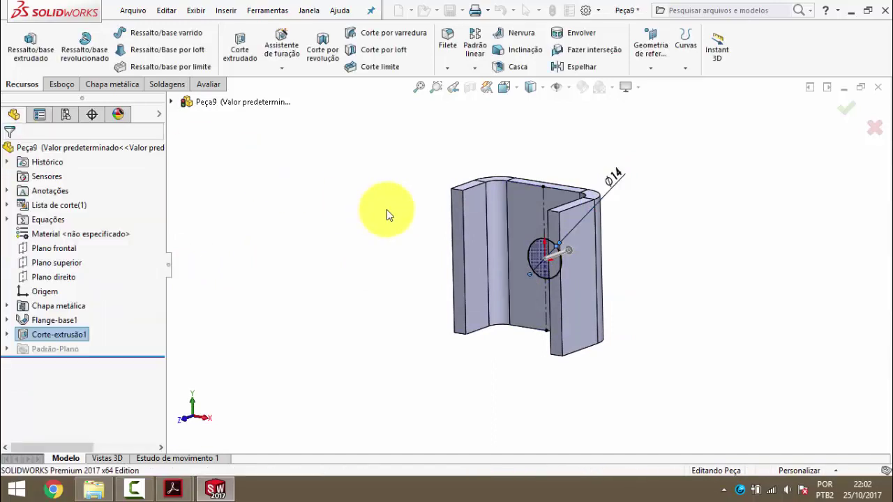
- Orbit the part and compare the hole against the reference PDF drawing
mouse_move(388, 215)
middle_down()
mouse_move(515, 235)
mouse_move(528, 194)
mouse_move(514, 201)
mouse_move(494, 244)
middle_up()
click(225, 418)
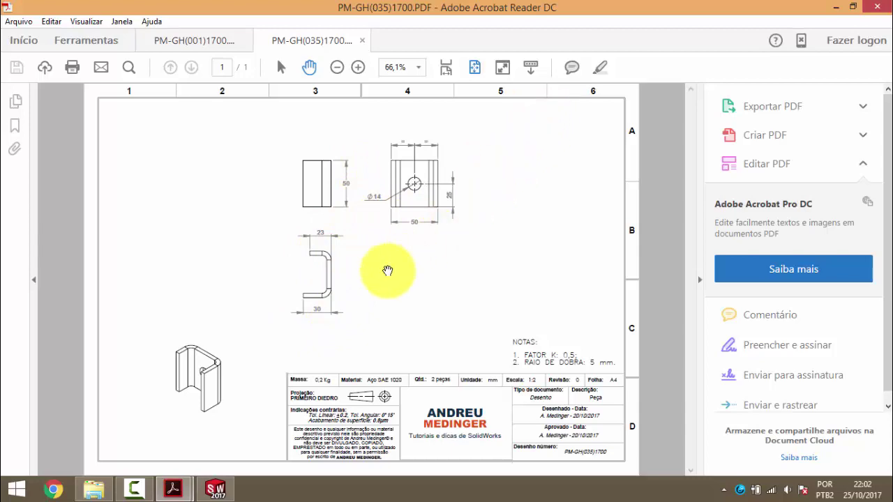
click(836, 7)
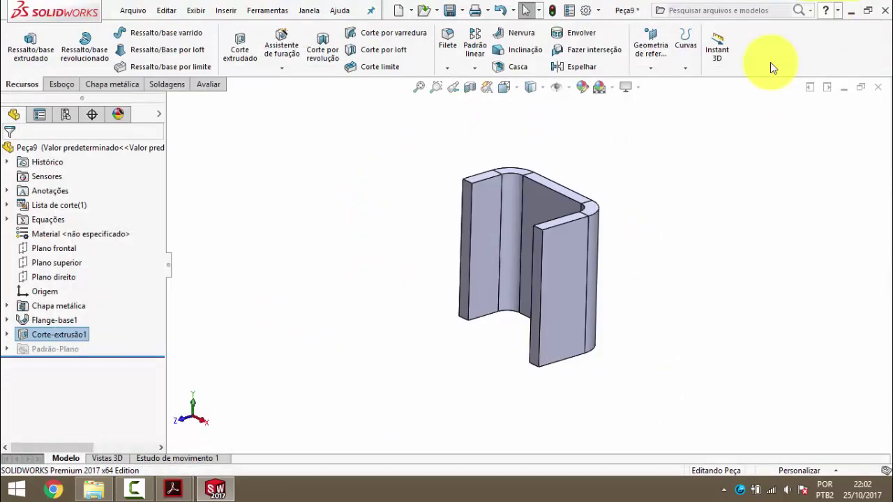
click(418, 150)
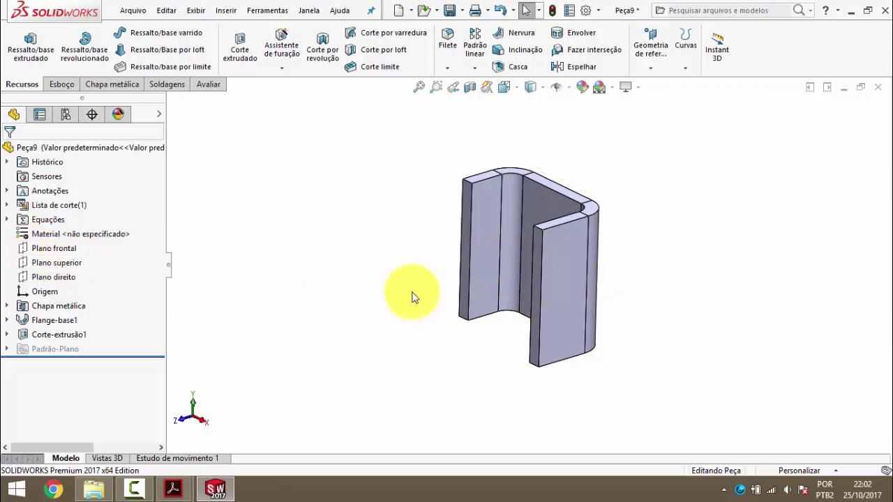
middle_drag(412, 297, 438, 295)
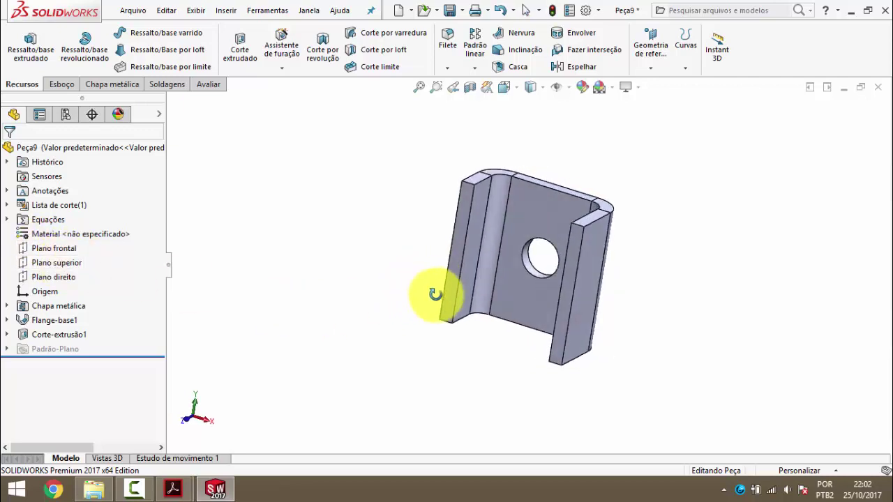
- Show the Plano direito reference plane in the view, then deselect it
click(59, 278)
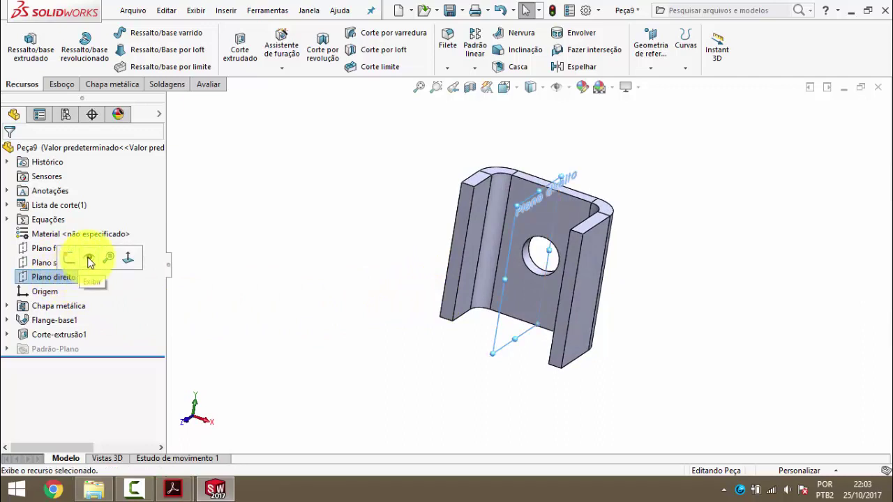
click(89, 261)
click(289, 205)
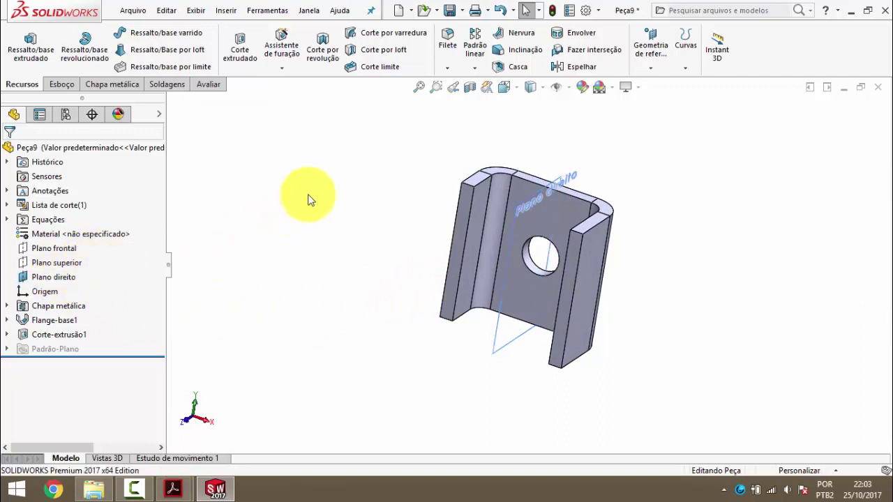
- Assign AISI 1020 as the part's material through Edit Material, then Apply and Close
right_click(79, 231)
click(113, 238)
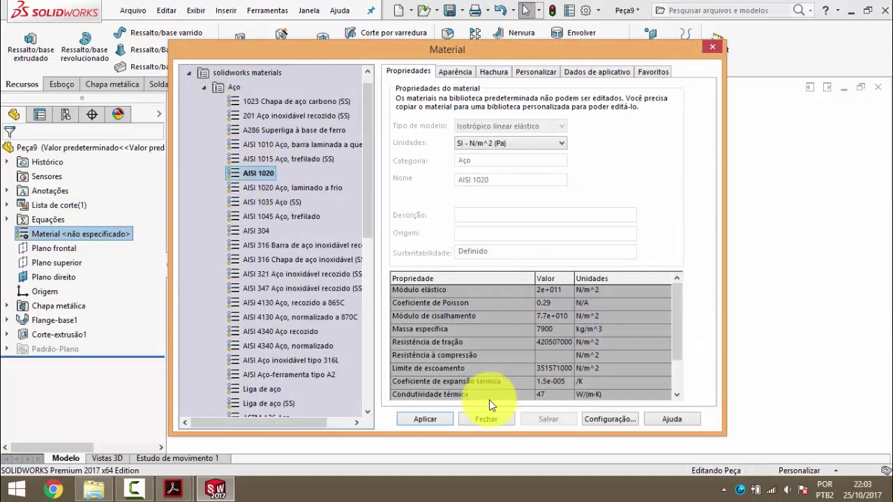
click(423, 419)
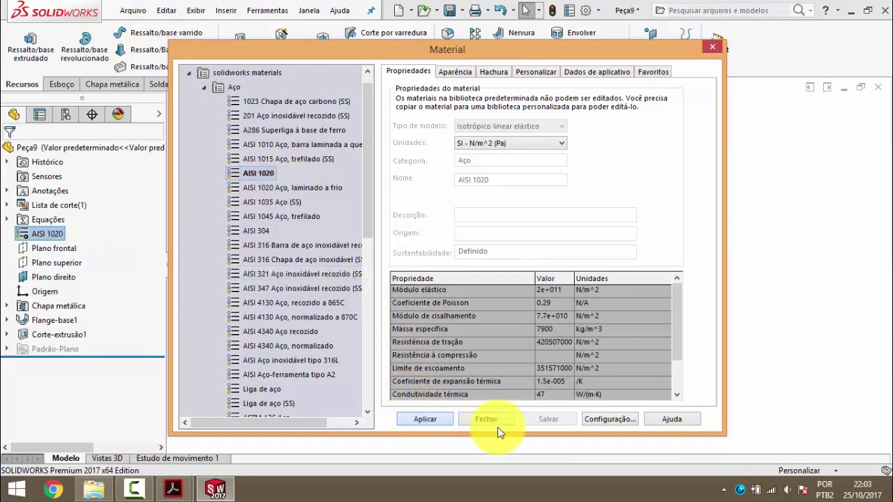
click(498, 419)
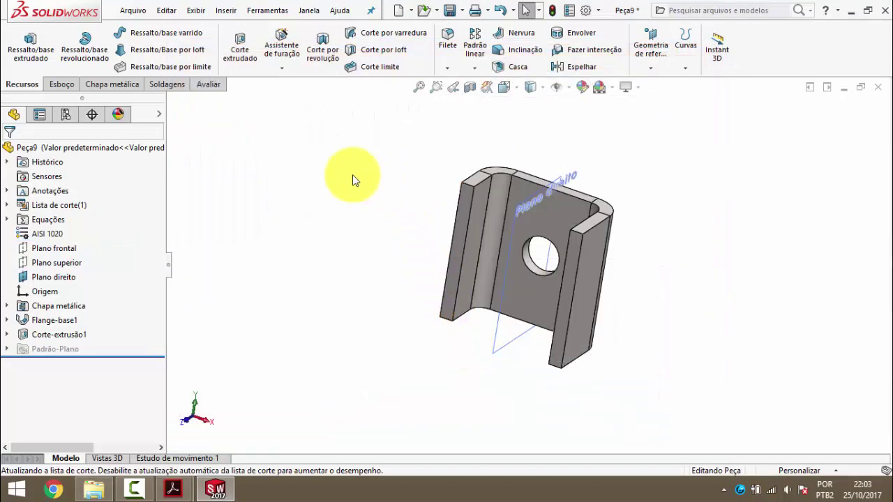
- Give the whole part an orange appearance with RGB red 255 and green 89
right_click(92, 146)
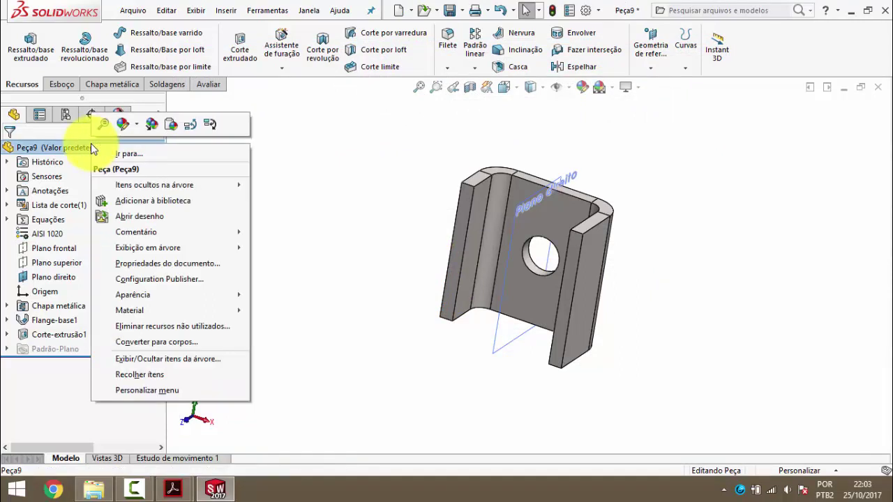
click(128, 124)
click(133, 148)
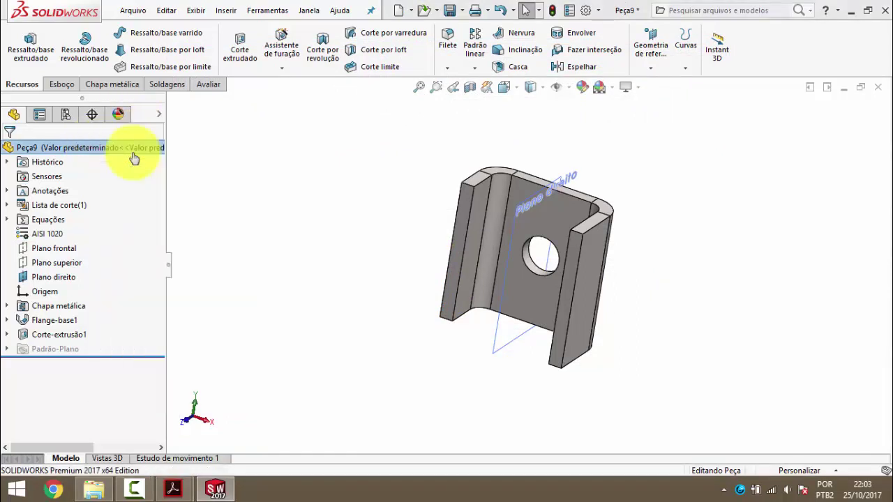
drag(158, 230, 161, 344)
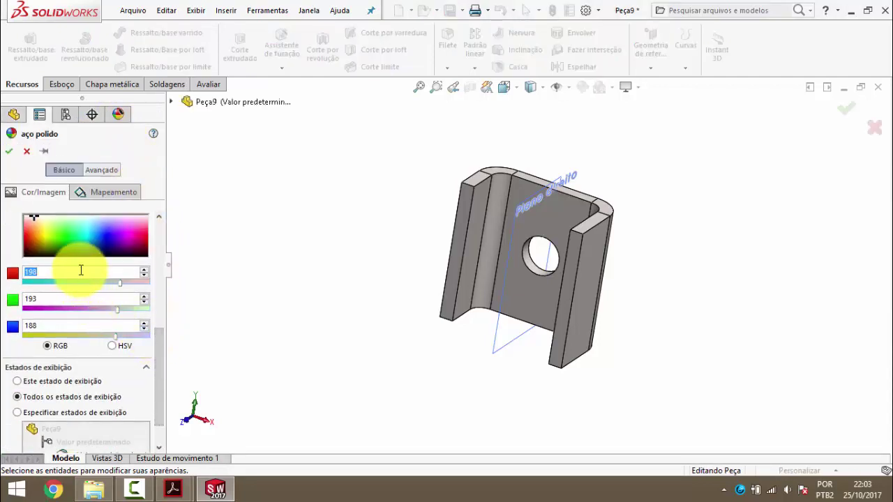
text(55)
click(63, 296)
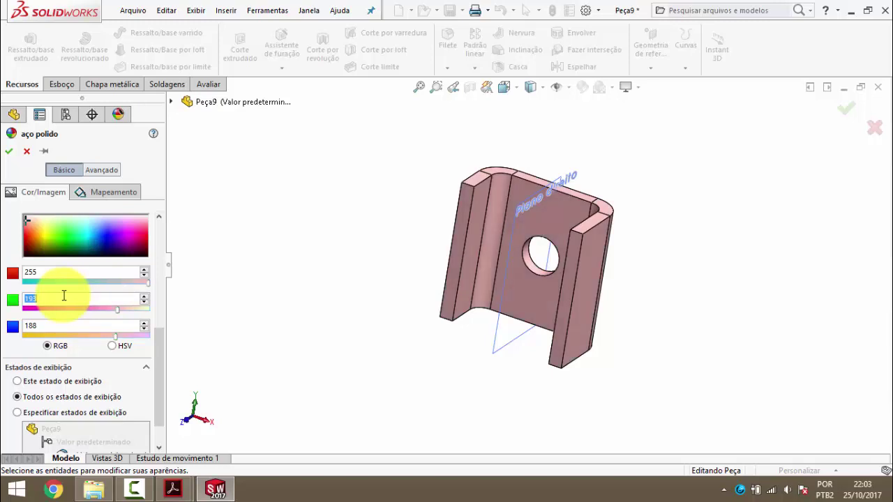
text(89)
click(57, 325)
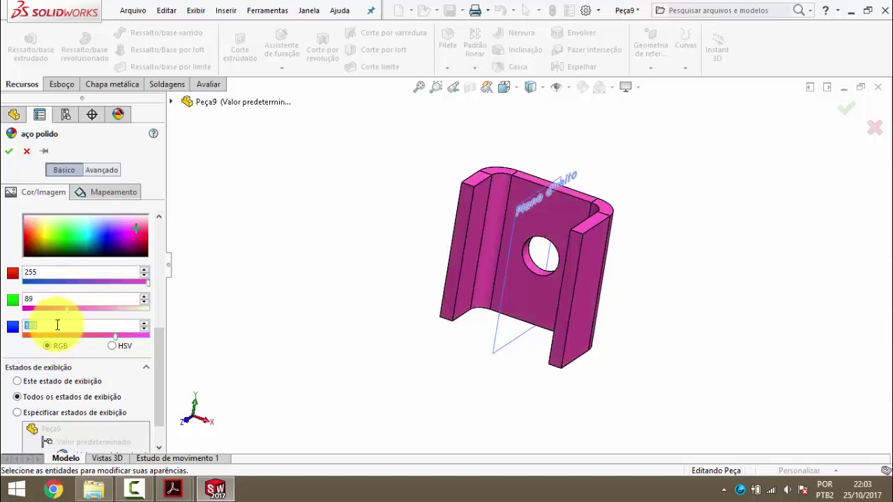
text(0)
click(8, 151)
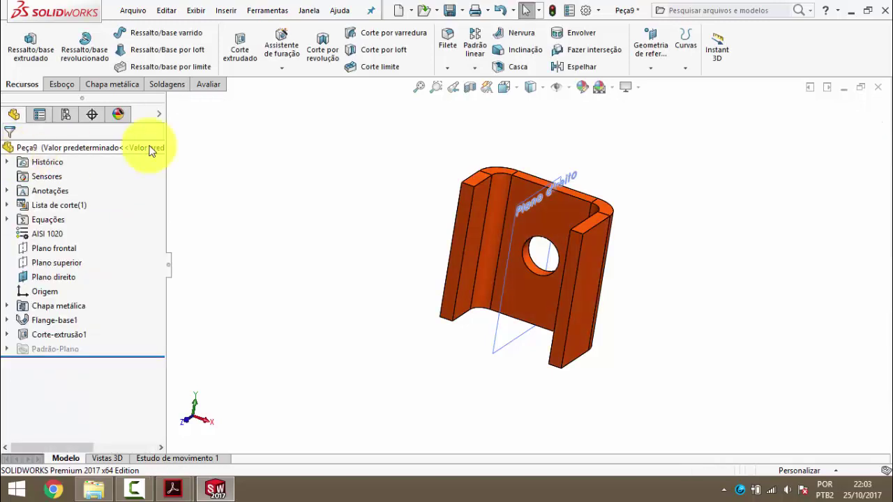
- Rotate and zoom out to view the orange bracket from another side
middle_drag(546, 253, 573, 243)
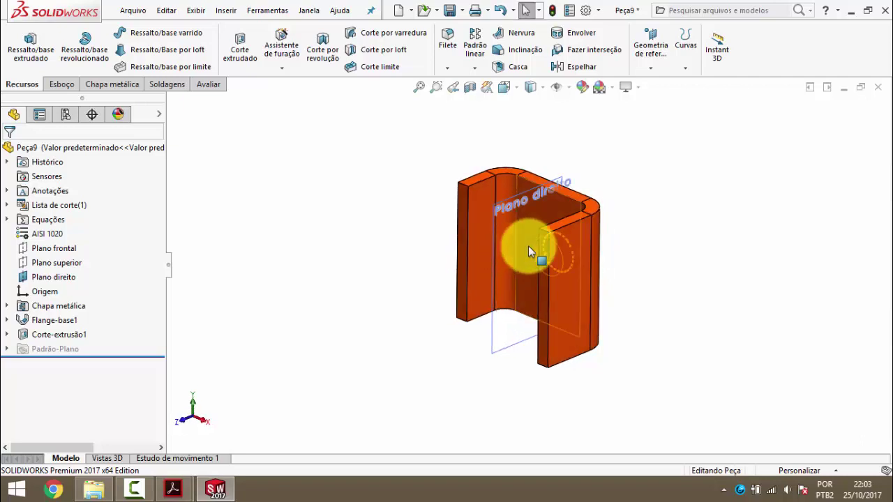
scroll(573, 243, down, 3)
scroll(582, 260, down, 1)
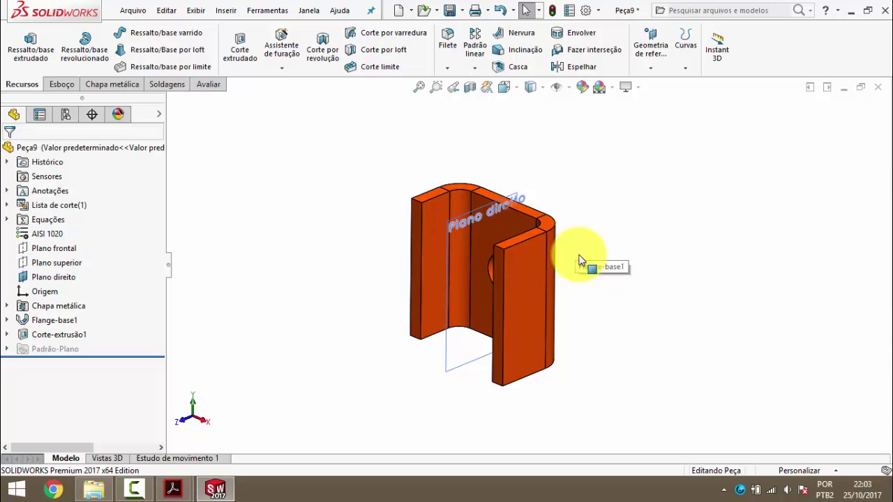
- Save the bracket as PM-GH(035)1700 in the PM-GH(001)1700 folder and close the part
click(450, 10)
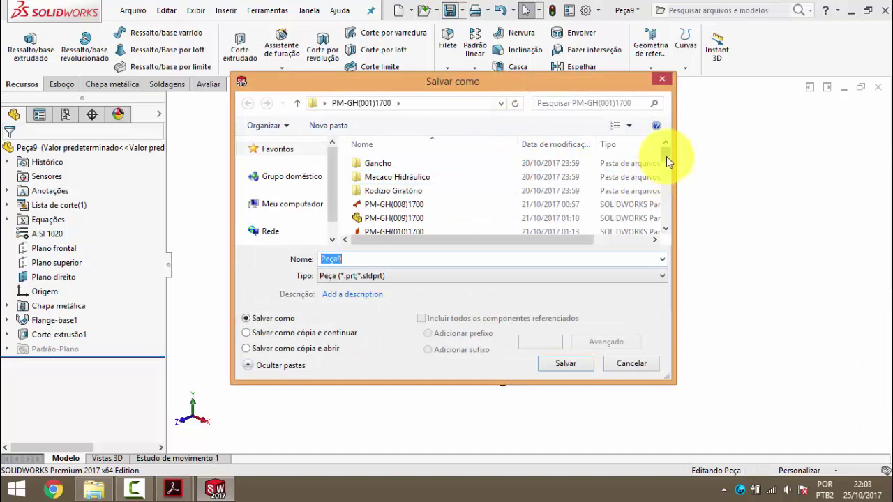
drag(666, 156, 666, 230)
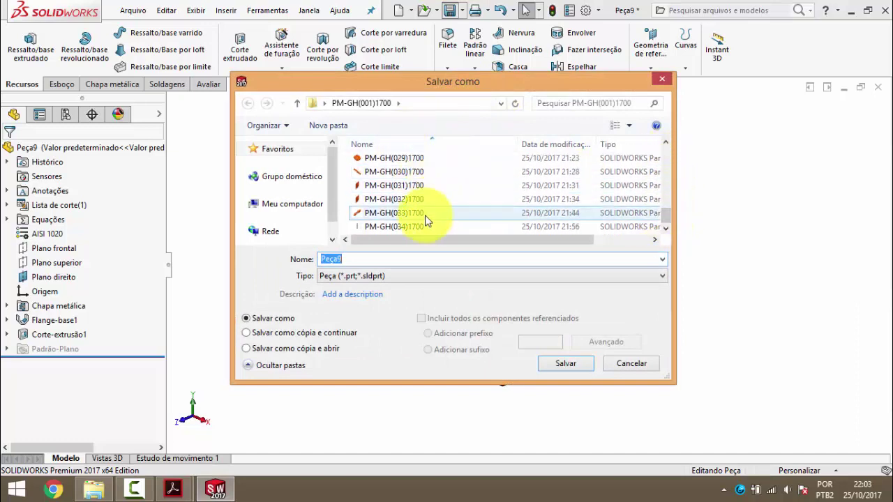
click(405, 226)
click(392, 258)
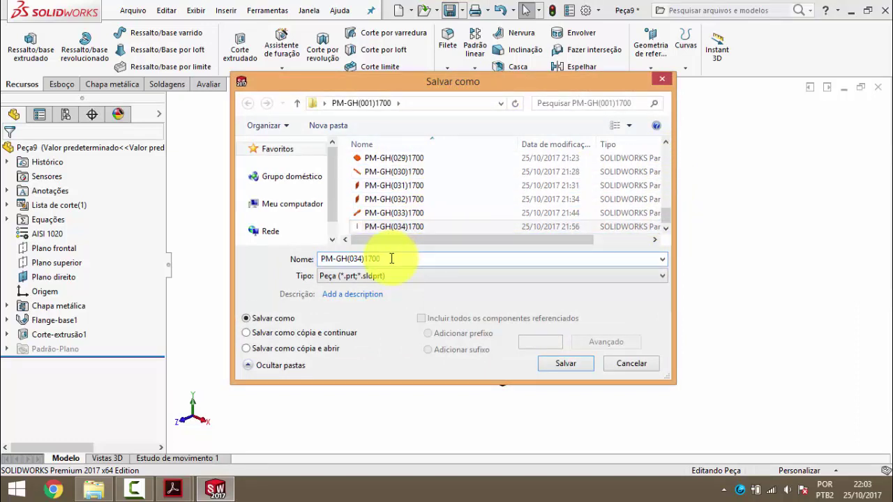
text(5)
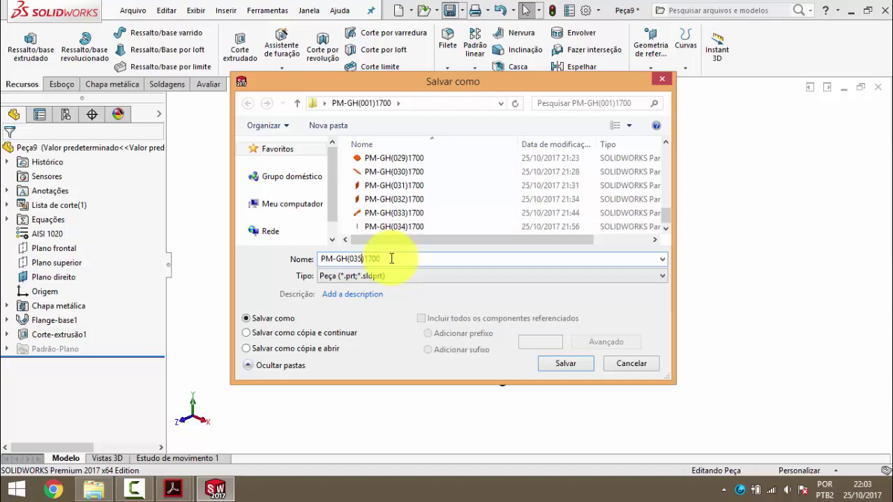
key(Return)
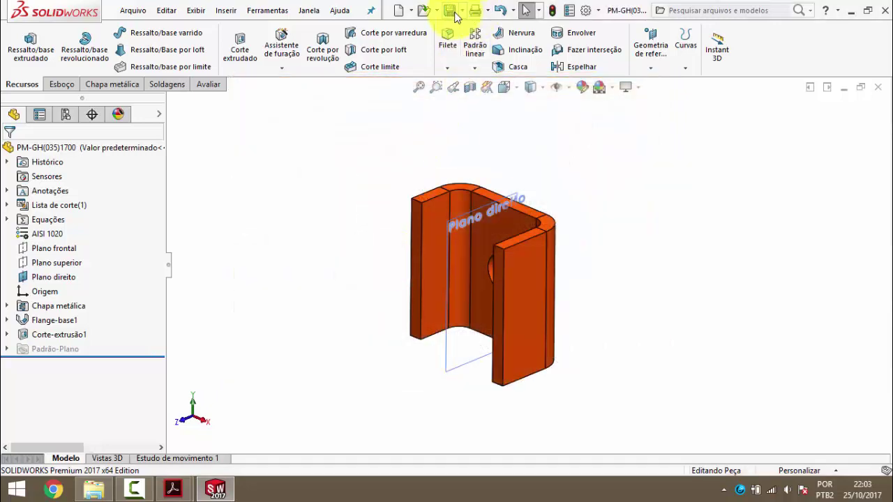
click(877, 87)
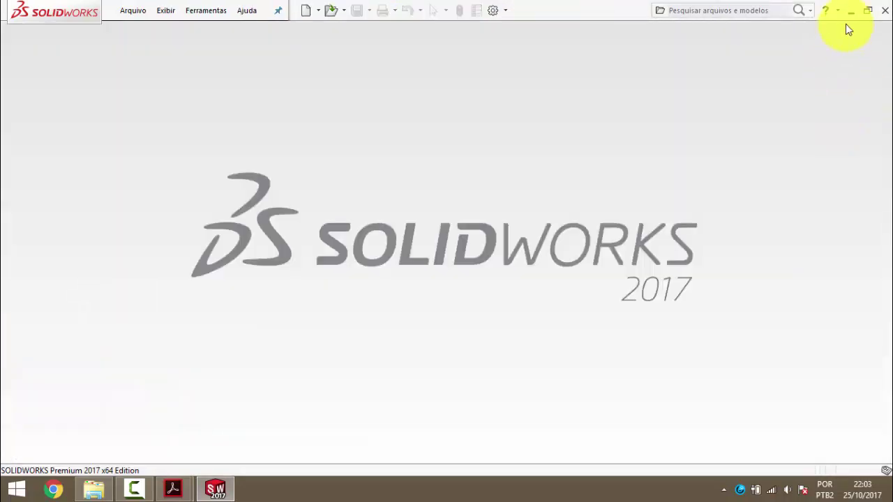
- Minimize SOLIDWORKS, remove the PM-GH(035)1700 PDF from the Peças folder, and close the folder
click(851, 11)
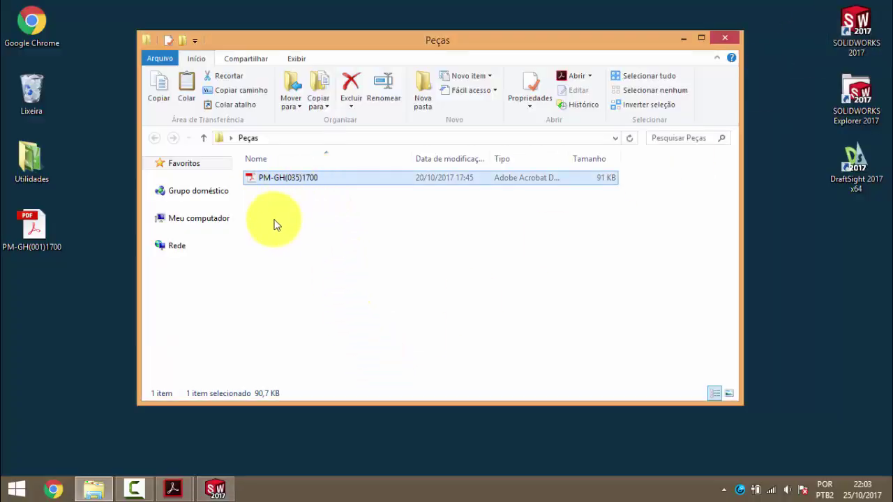
click(297, 213)
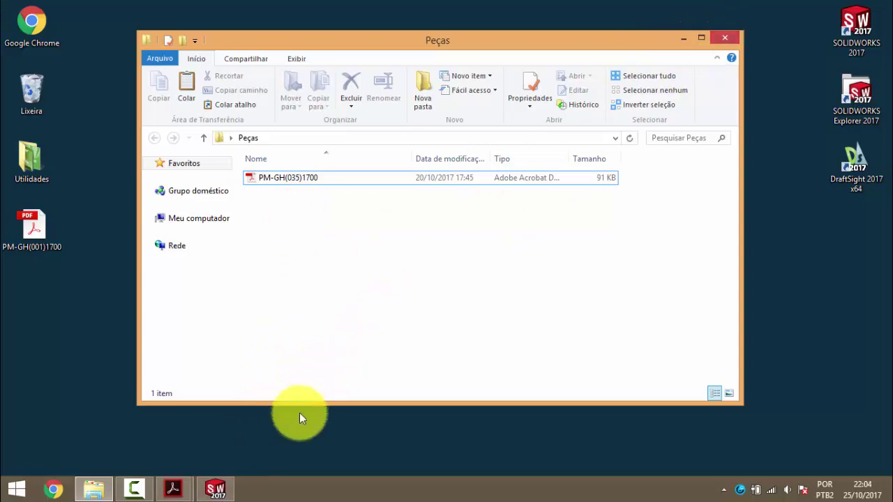
mouse_move(173, 489)
click(307, 392)
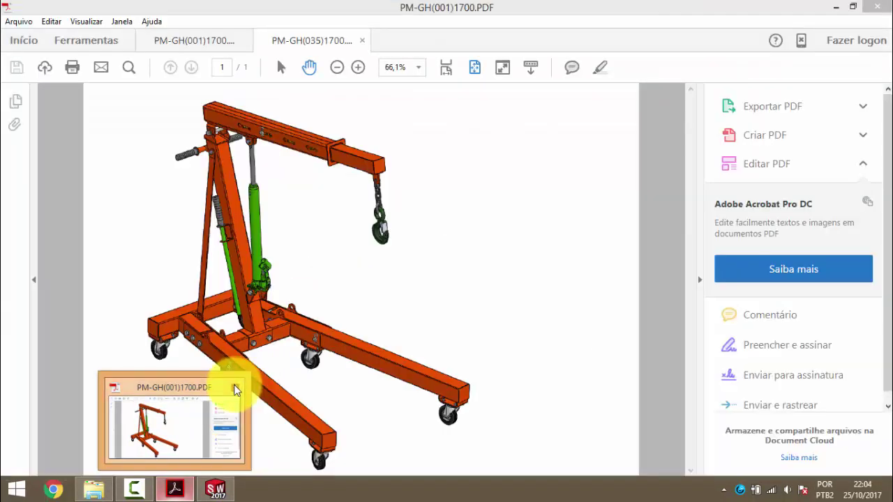
click(235, 383)
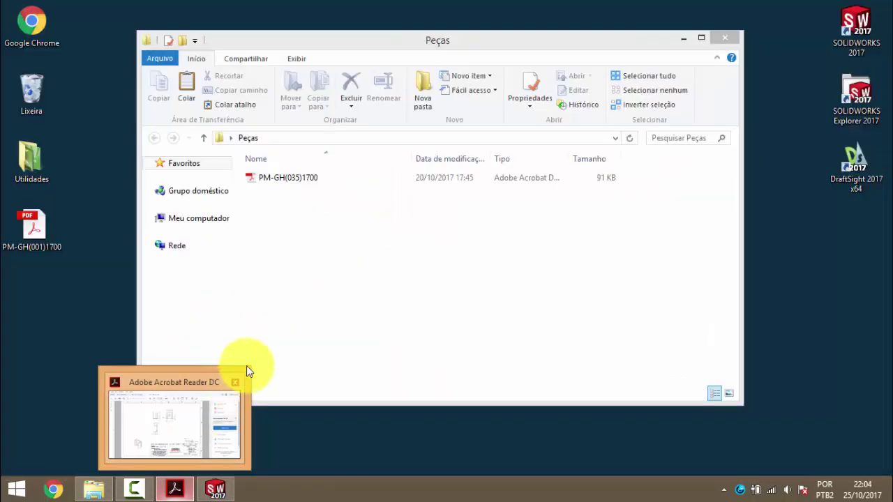
click(309, 179)
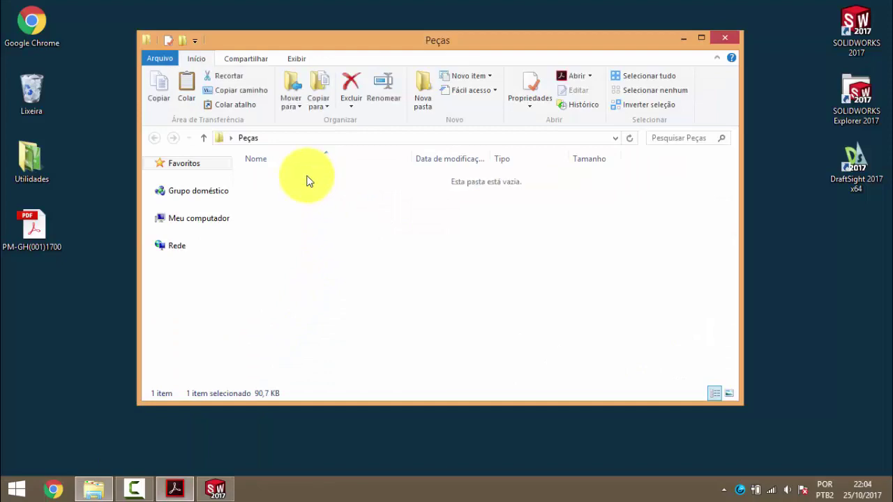
click(725, 37)
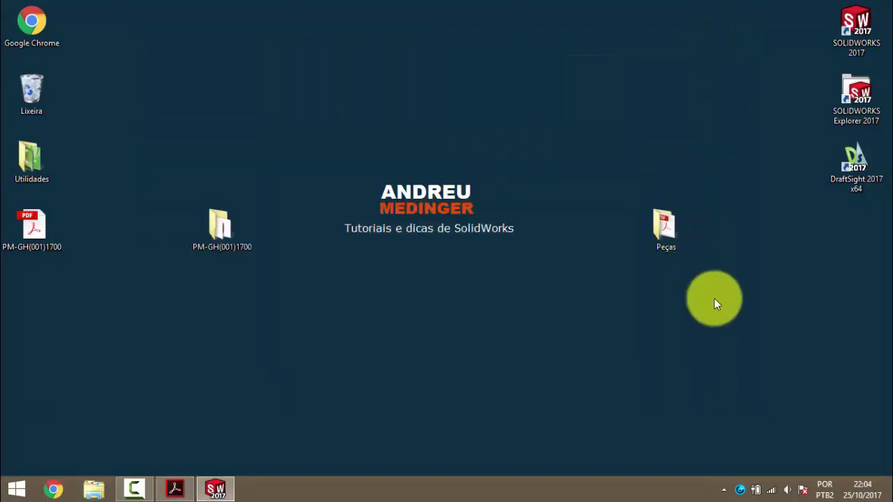
- Reopen the Peças folder from the desktop to confirm it is empty, then close it
click(660, 224)
double_click(669, 231)
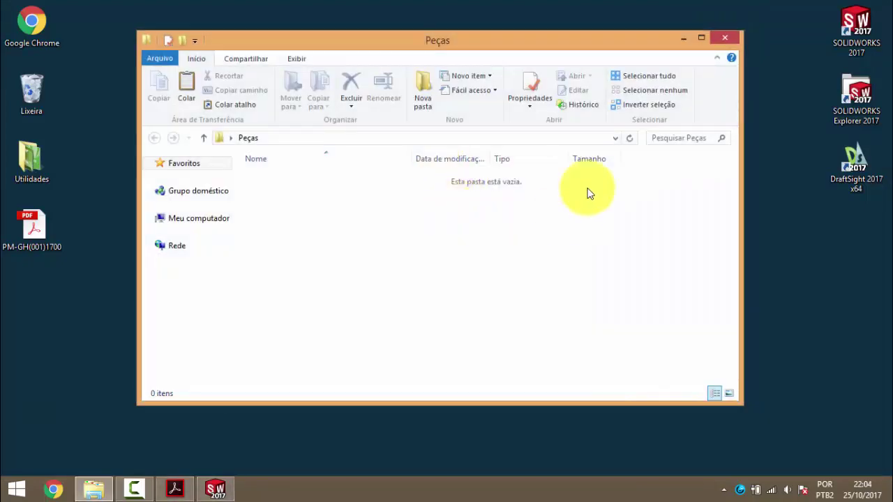
click(720, 39)
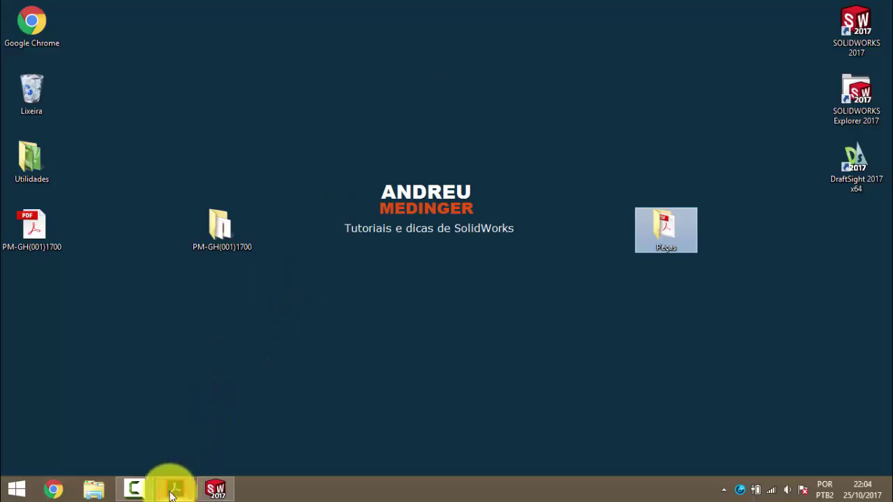
- Close Acrobat Reader and open PM-GH(001)1700.PDF from the desktop
click(175, 488)
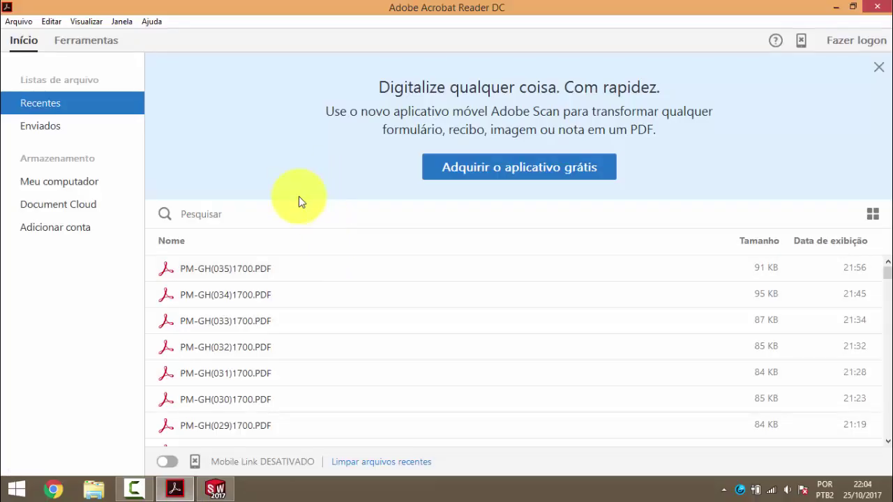
click(873, 9)
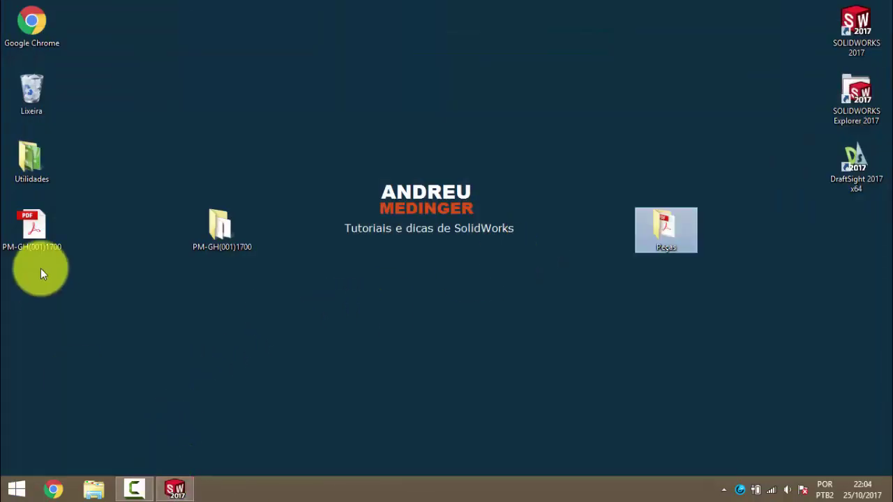
double_click(30, 234)
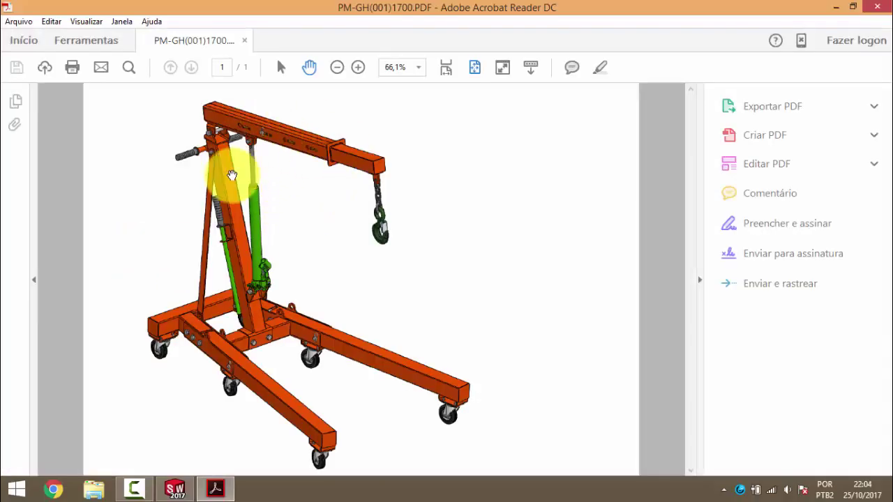